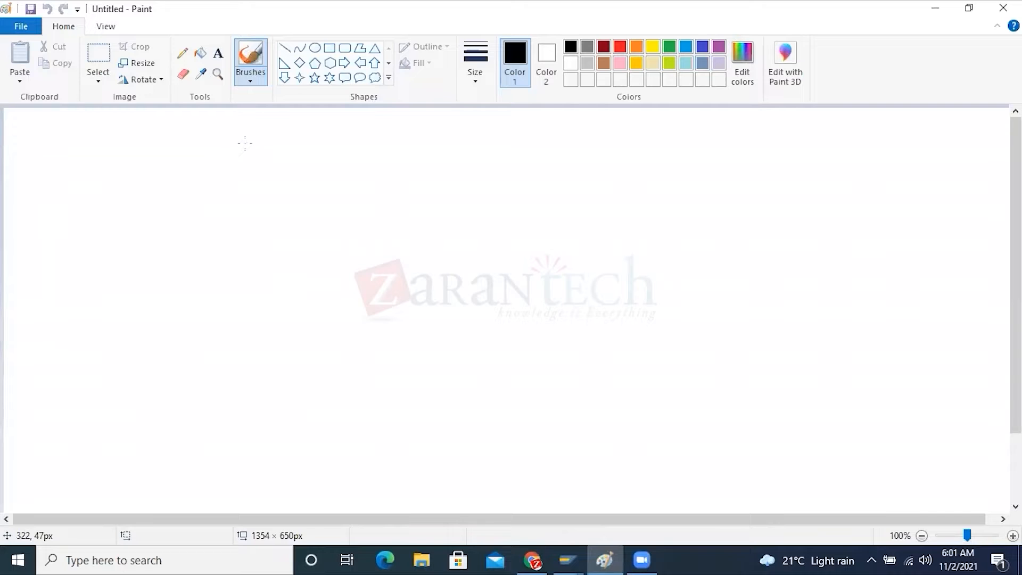
# Add the text "Operational COA" near the upper-left of the blank canvas and select the whole label
pyautogui.click(217, 52)
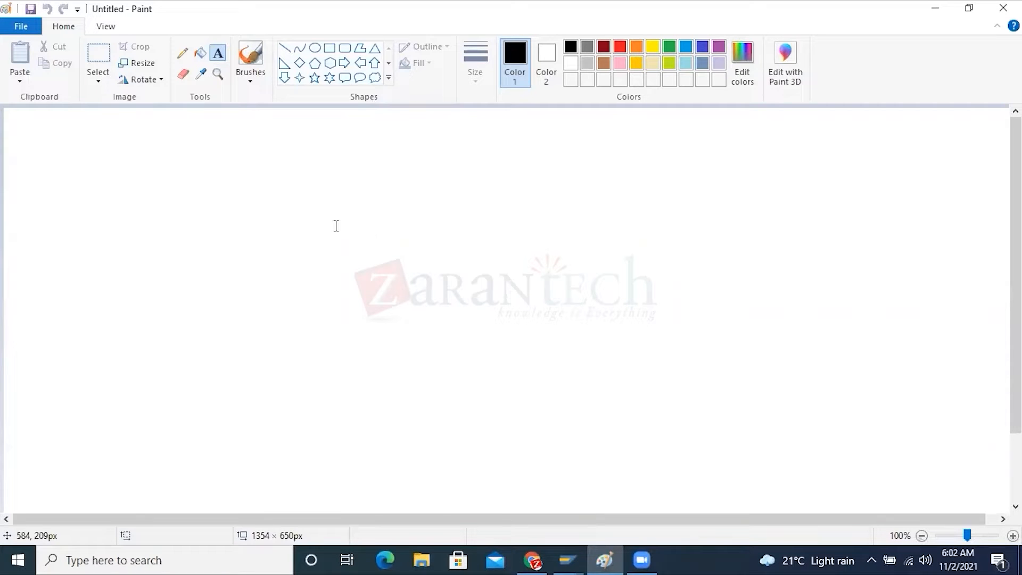
pyautogui.click(177, 147)
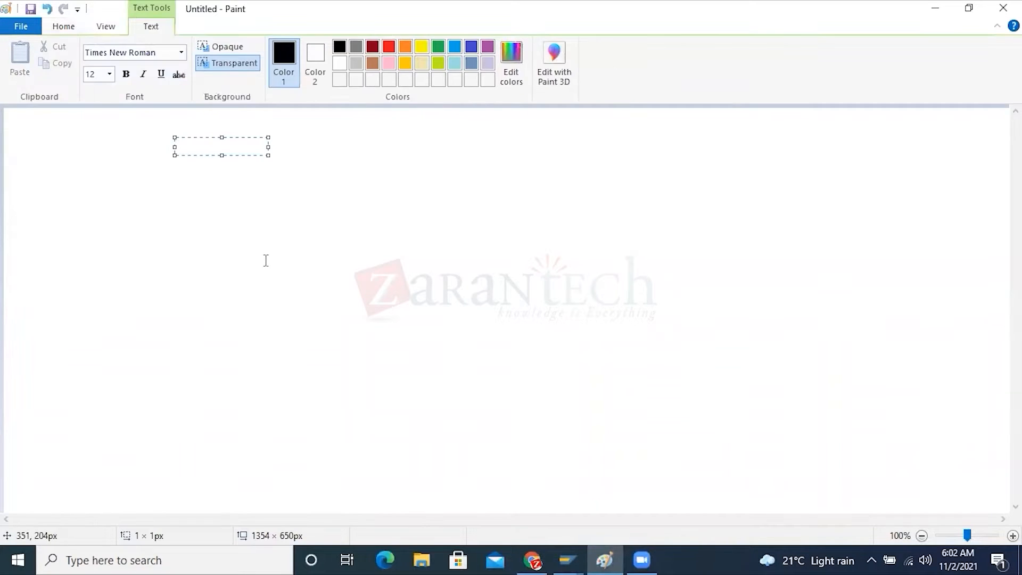
pyautogui.write('Operational COA')
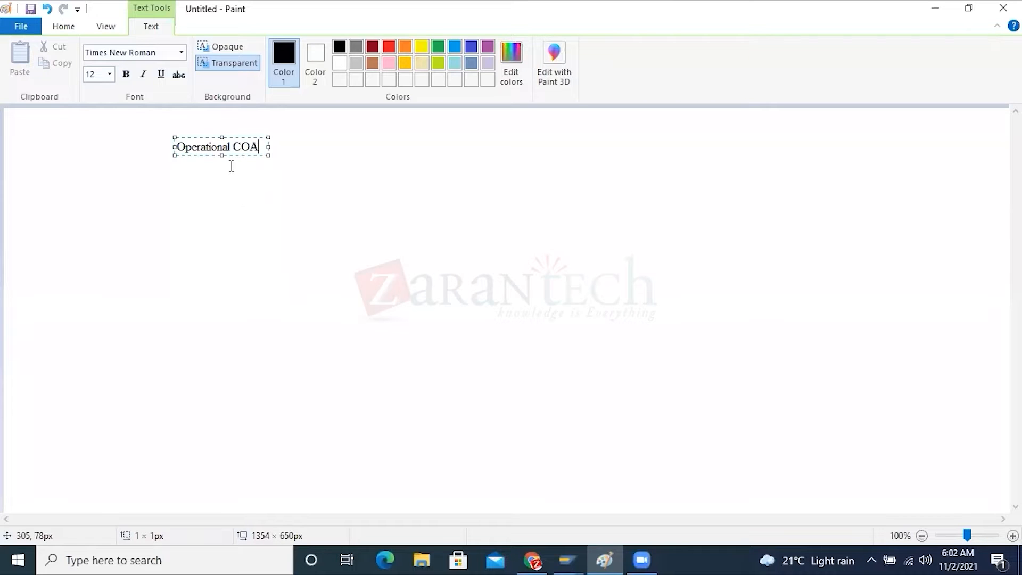
pyautogui.doubleClick(245, 147)
pyautogui.moveTo(221, 148); pyautogui.dragTo(175, 150)
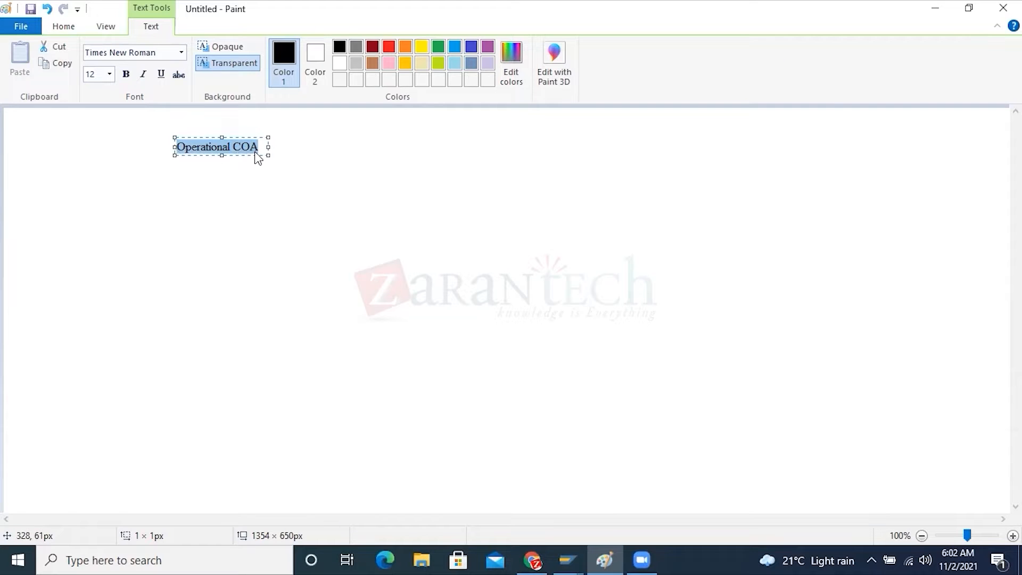
# Draw a downward block arrow about 26 × 80 px directly beneath the "Operational COA" label
pyautogui.click(60, 32)
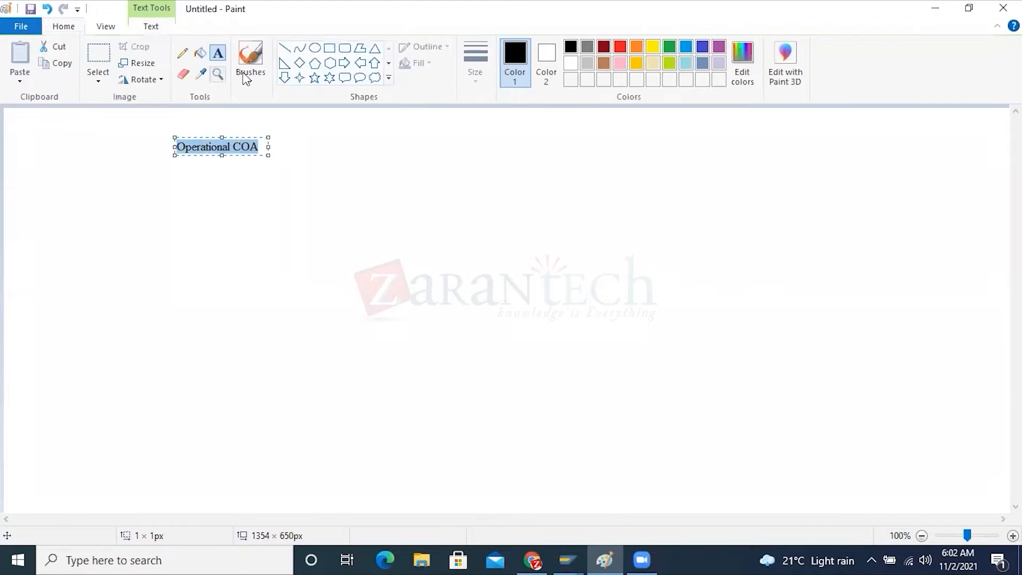
pyautogui.click(284, 77)
pyautogui.moveTo(204, 155); pyautogui.dragTo(221, 214)
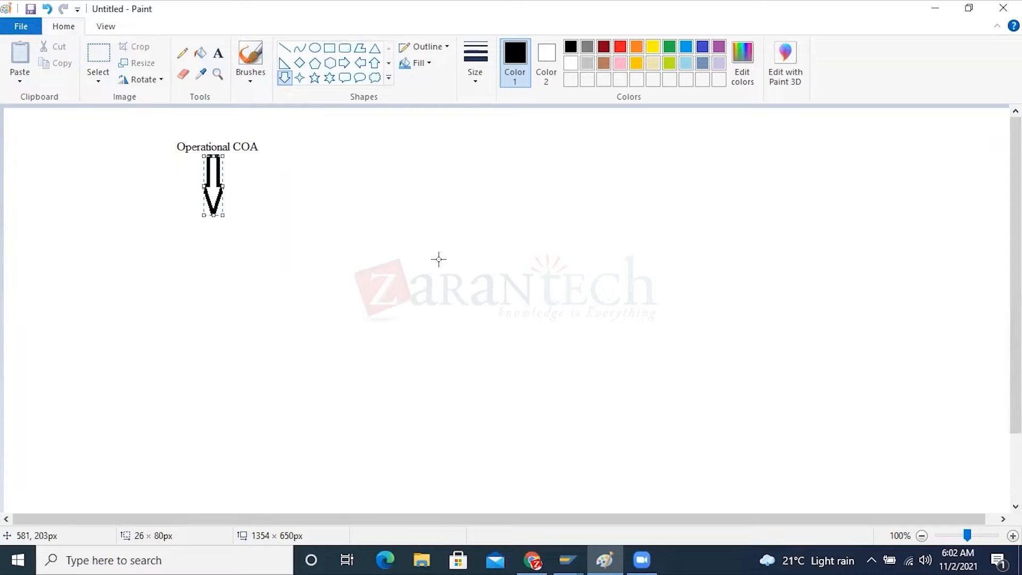
pyautogui.click(439, 259)
# Delete the "Operational COA" label together with the arrow beneath it
pyautogui.click(99, 53)
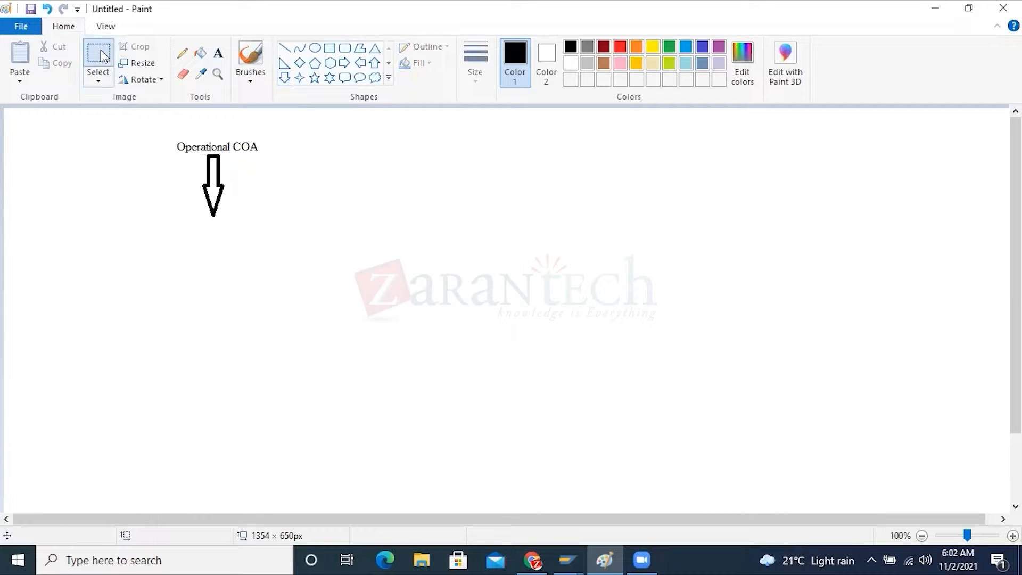
pyautogui.moveTo(149, 116); pyautogui.dragTo(300, 218)
pyautogui.press('Delete')
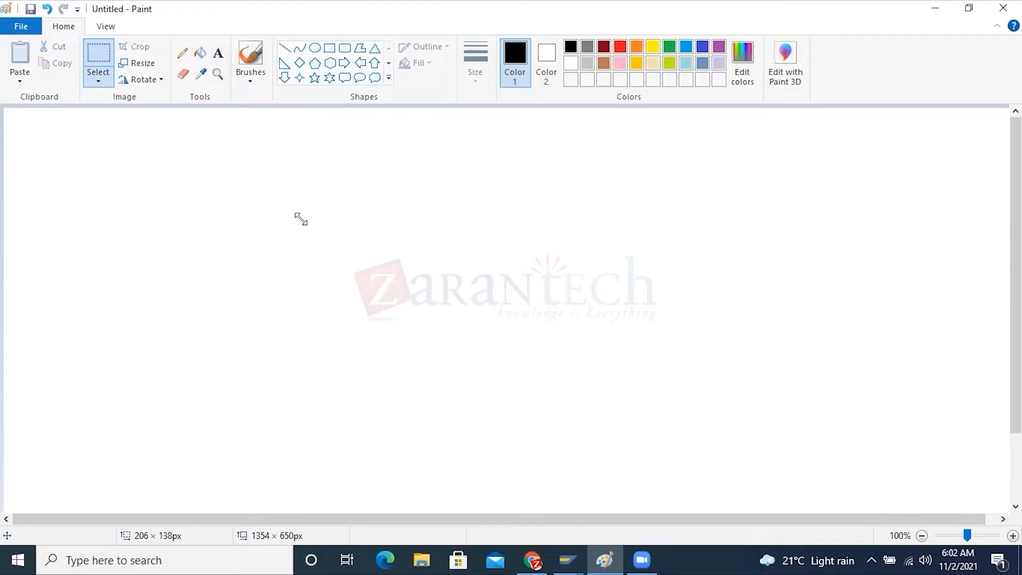
# Add the text "Financial Statement" near the upper-left of the canvas
pyautogui.click(217, 52)
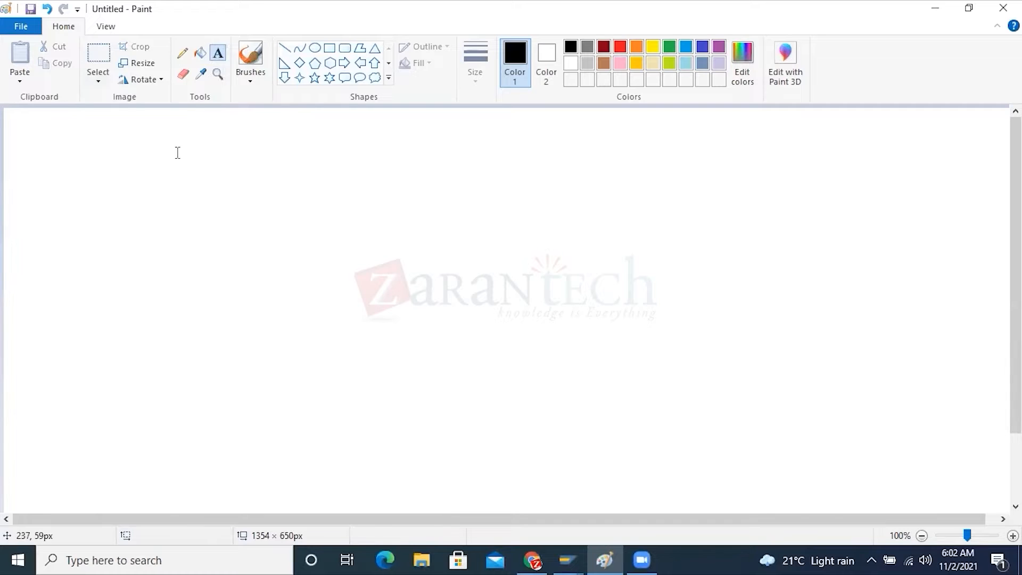
pyautogui.click(146, 136)
pyautogui.write('Finan')
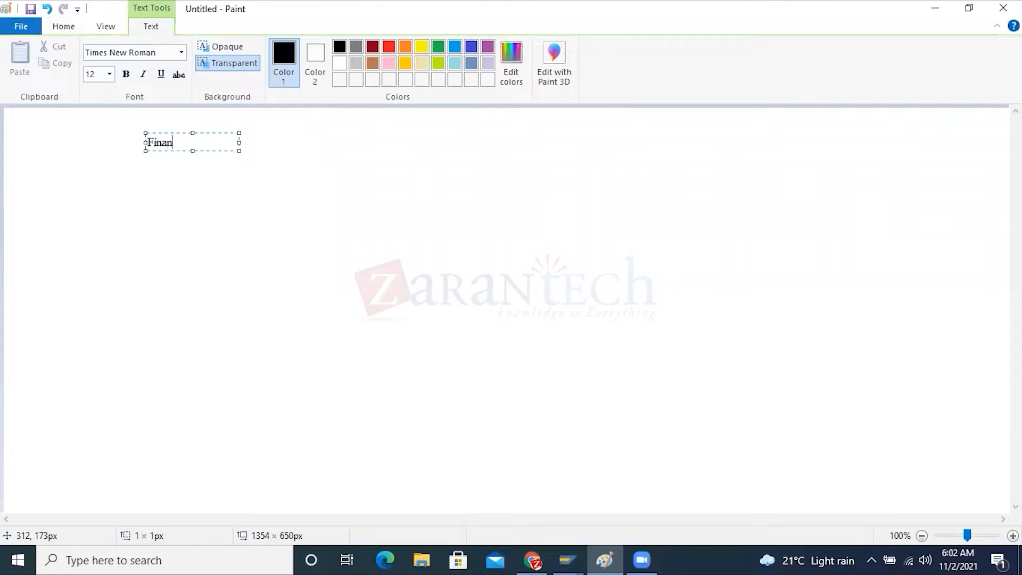
pyautogui.write('cial Statement')
pyautogui.moveTo(147, 143); pyautogui.dragTo(234, 142)
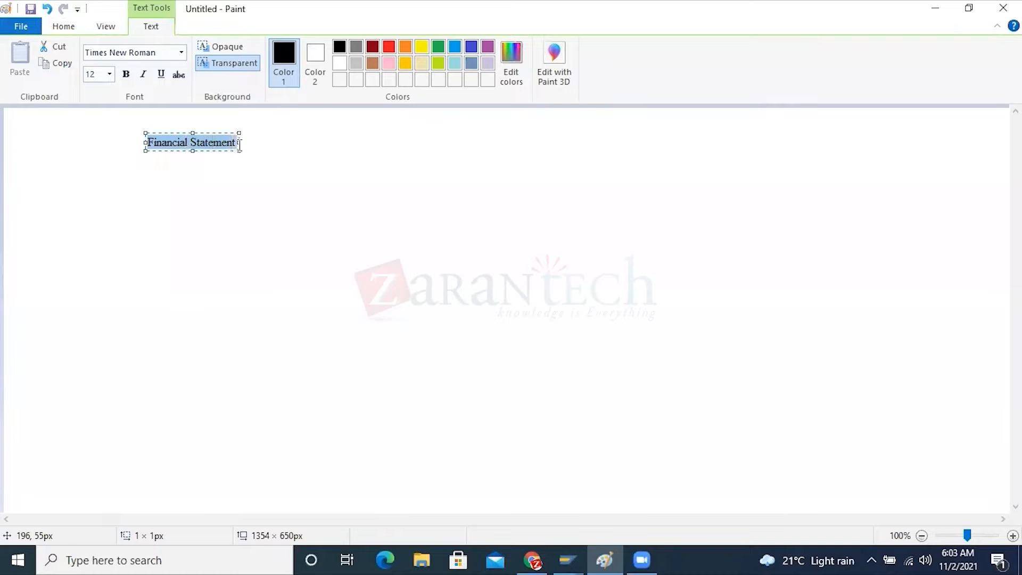
pyautogui.click(152, 197)
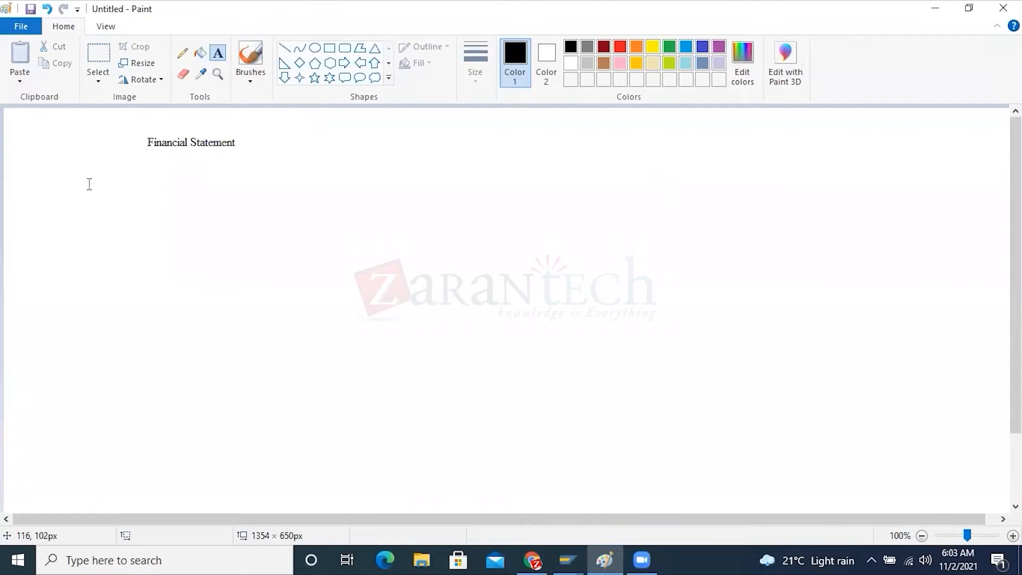
# Add the text "COA" below and to the left of the "Financial Statement" label
pyautogui.click(78, 180)
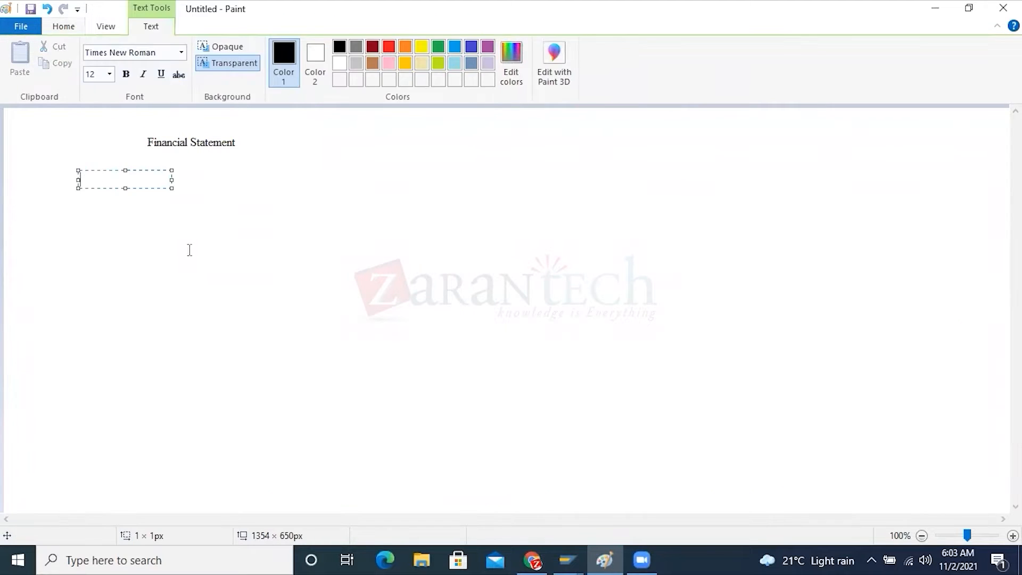
pyautogui.write('COA')
pyautogui.click(725, 171)
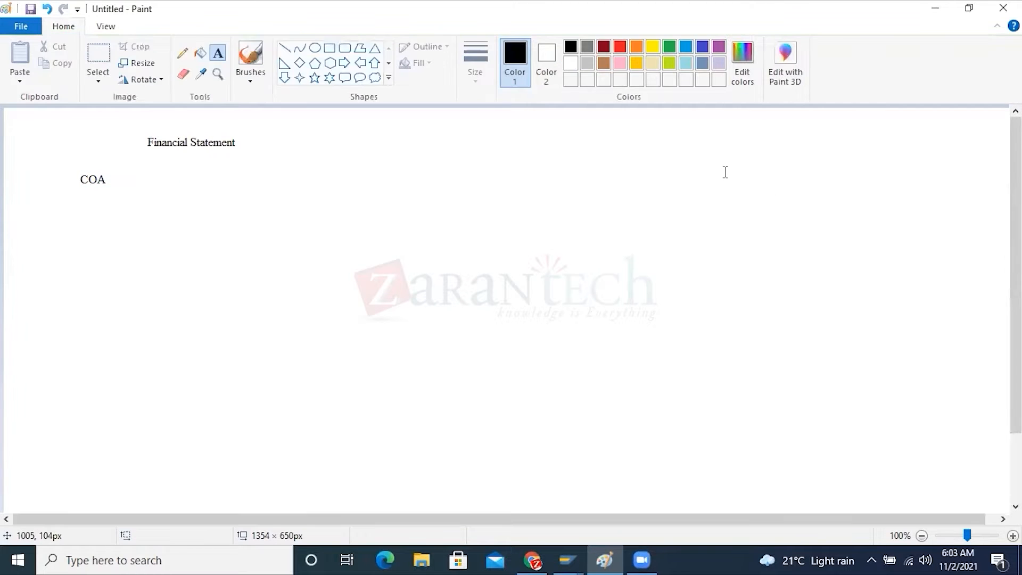
# Add the text "GL MASTER RECORD" near the upper-right of the canvas, widening its text box so it fits on one line
pyautogui.click(694, 156)
pyautogui.write('GLA ]]]]]')
pyautogui.press('BackSpace')
pyautogui.press('BackSpace')
pyautogui.press('BackSpace')
pyautogui.press('BackSpace')
pyautogui.press('BackSpace')
pyautogui.press('BackSpace')
pyautogui.press('BackSpace')
pyautogui.write('MASTER RECORD')
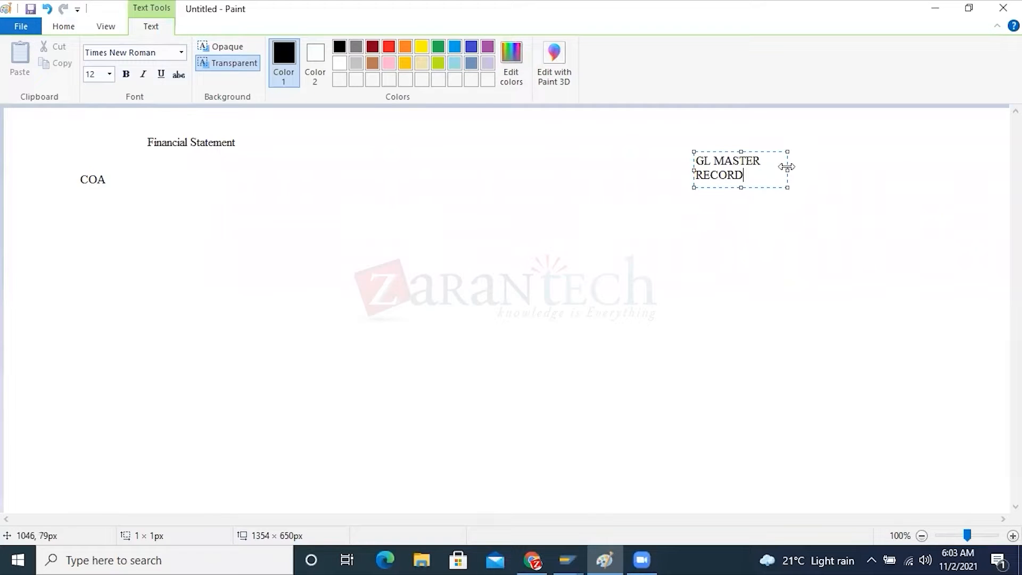
pyautogui.moveTo(786, 167); pyautogui.dragTo(903, 167)
pyautogui.moveTo(827, 160); pyautogui.dragTo(628, 160)
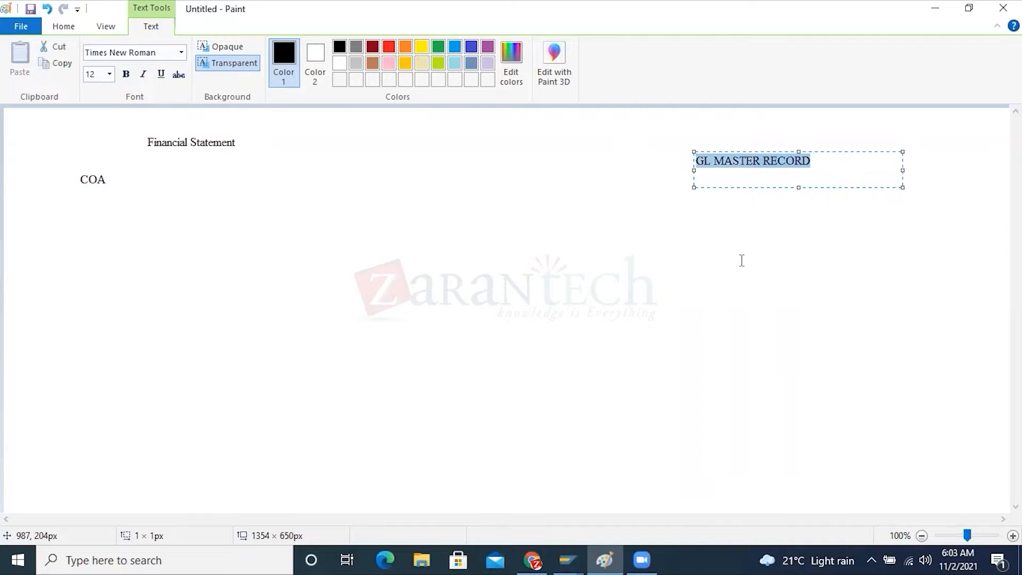
pyautogui.click(741, 258)
# Draw two straight lines branching diagonally down from beneath "GL MASTER RECORD", the right one about 74 × 96 px
pyautogui.click(284, 48)
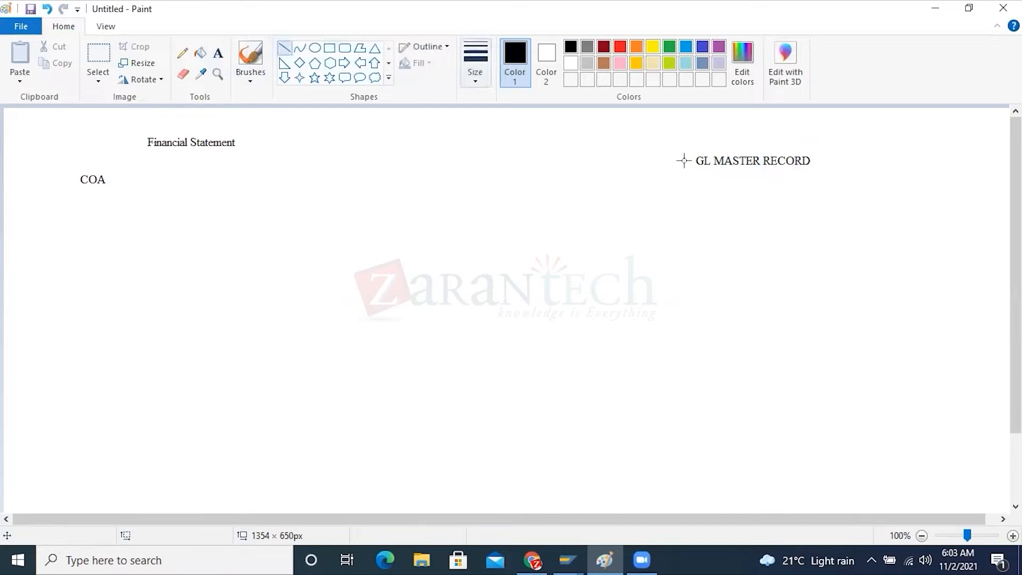
pyautogui.moveTo(743, 172); pyautogui.dragTo(685, 247)
pyautogui.moveTo(799, 242); pyautogui.dragTo(745, 172)
# Label the left branch end "COA" and the right branch end "C.CODE" under "GL MASTER RECORD"
pyautogui.click(217, 53)
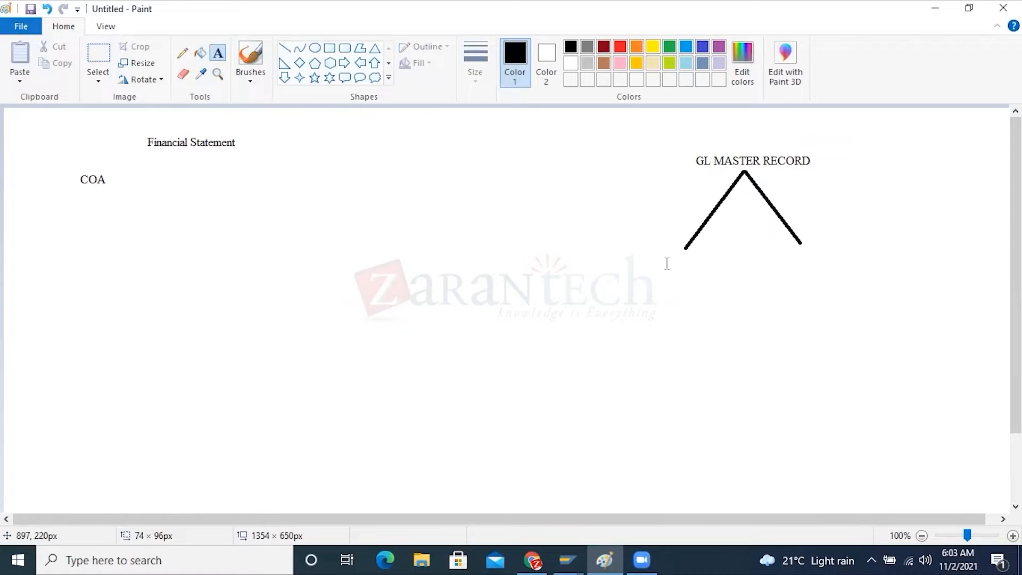
pyautogui.click(673, 255)
pyautogui.write('COA')
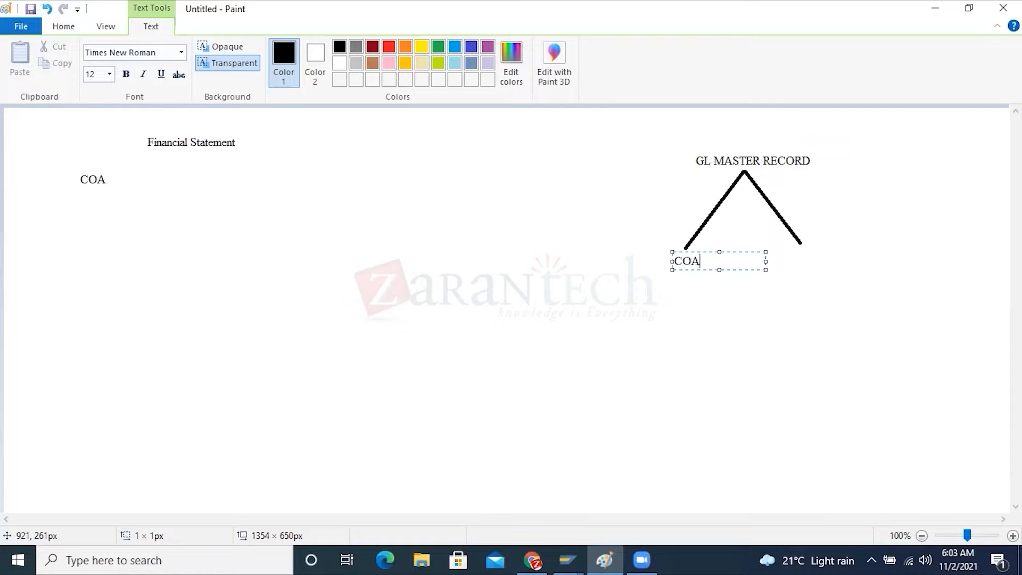
pyautogui.click(701, 299)
pyautogui.click(790, 255)
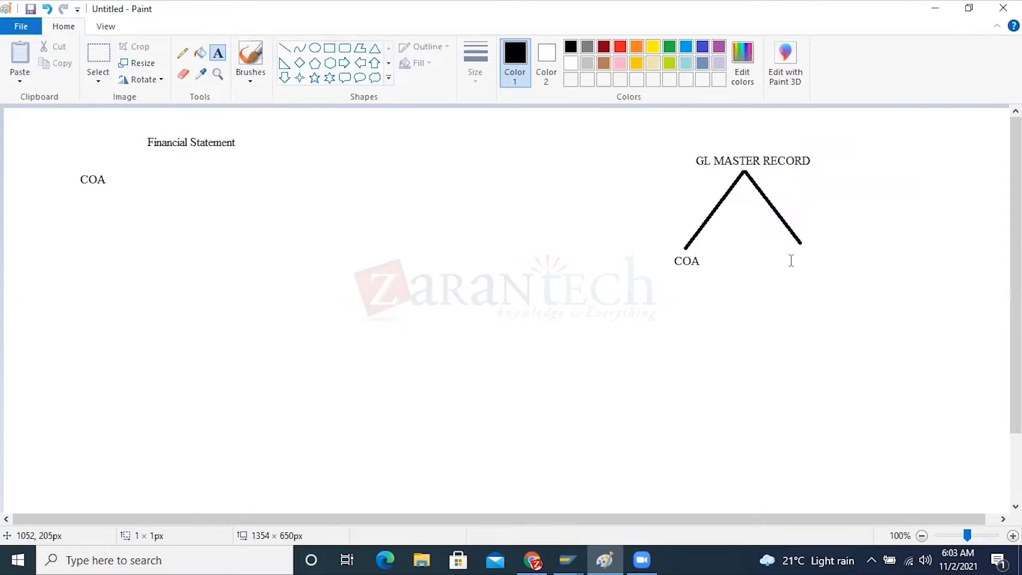
pyautogui.write('C.CODE')
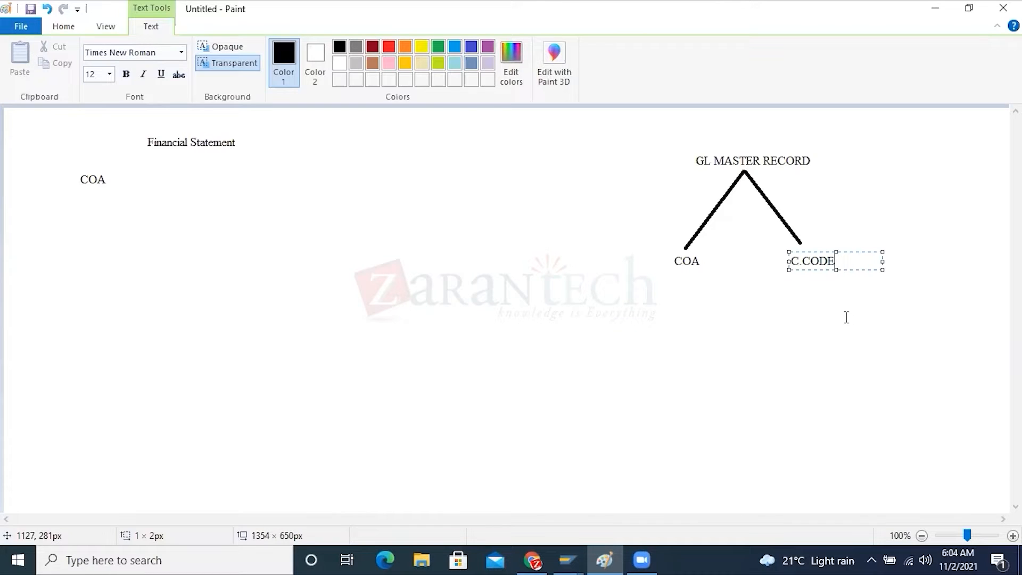
# Switch to the SAP Display IMG window and maximize it
pyautogui.click(574, 550)
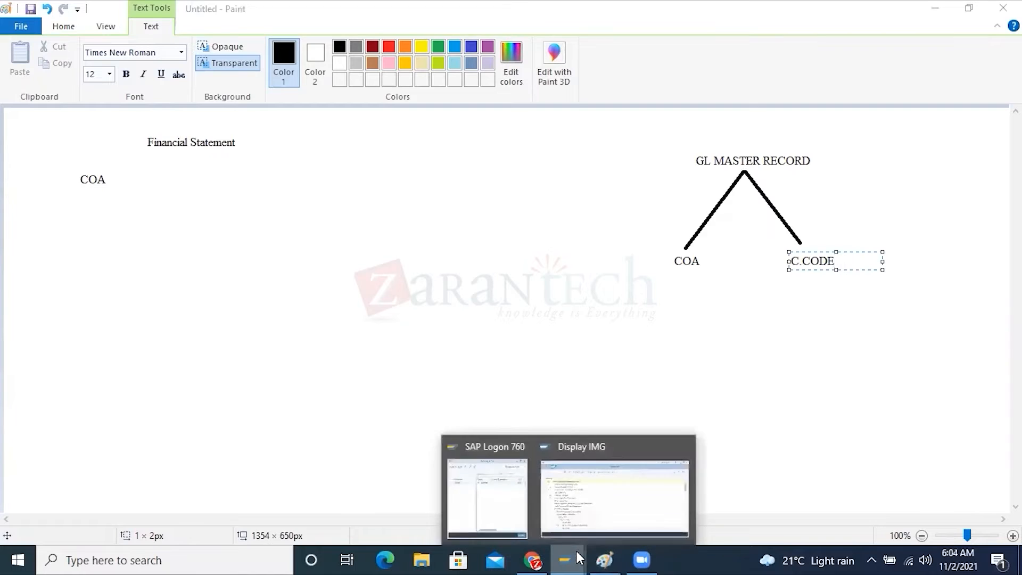
pyautogui.click(594, 502)
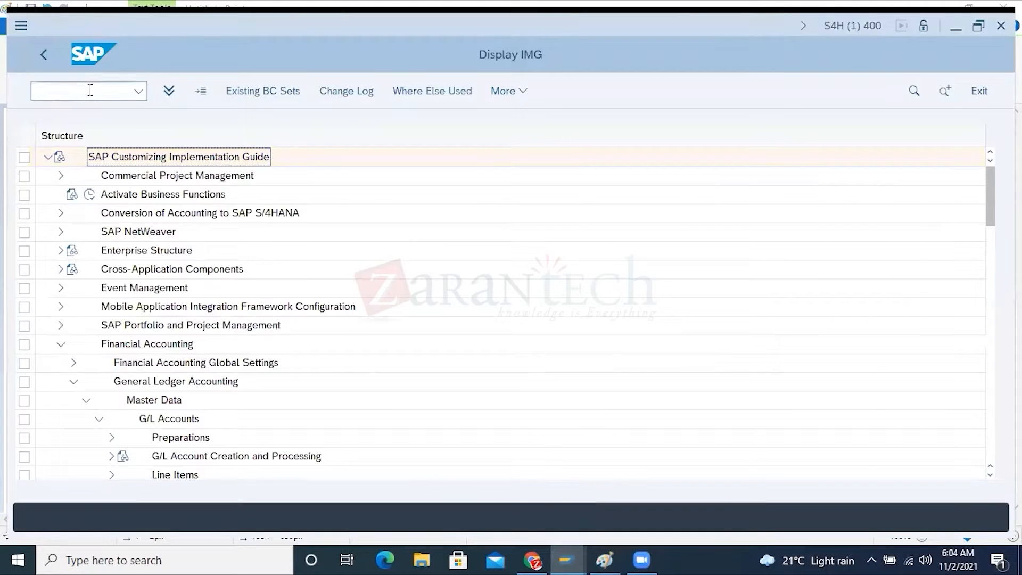
pyautogui.click(978, 26)
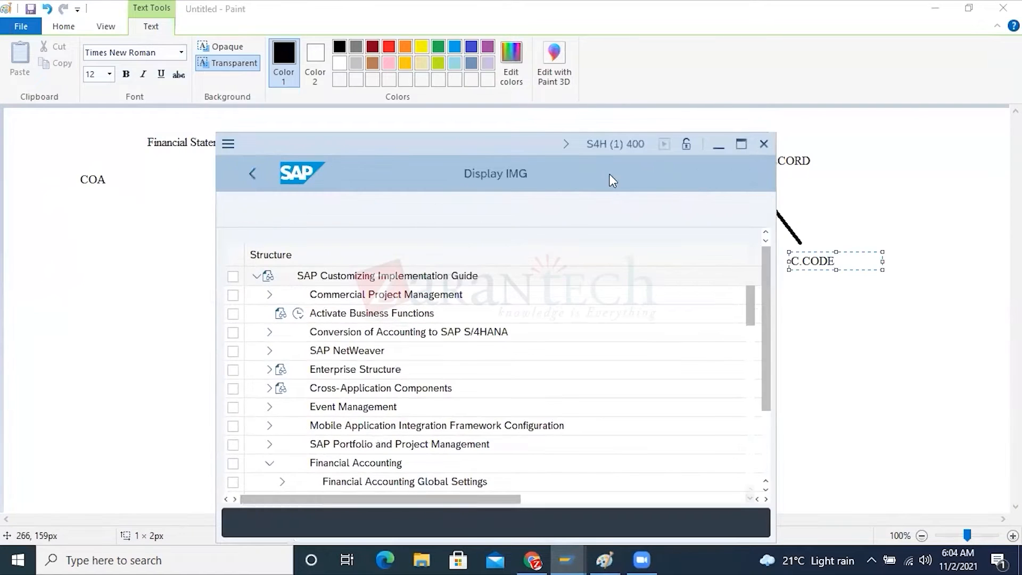
pyautogui.click(739, 144)
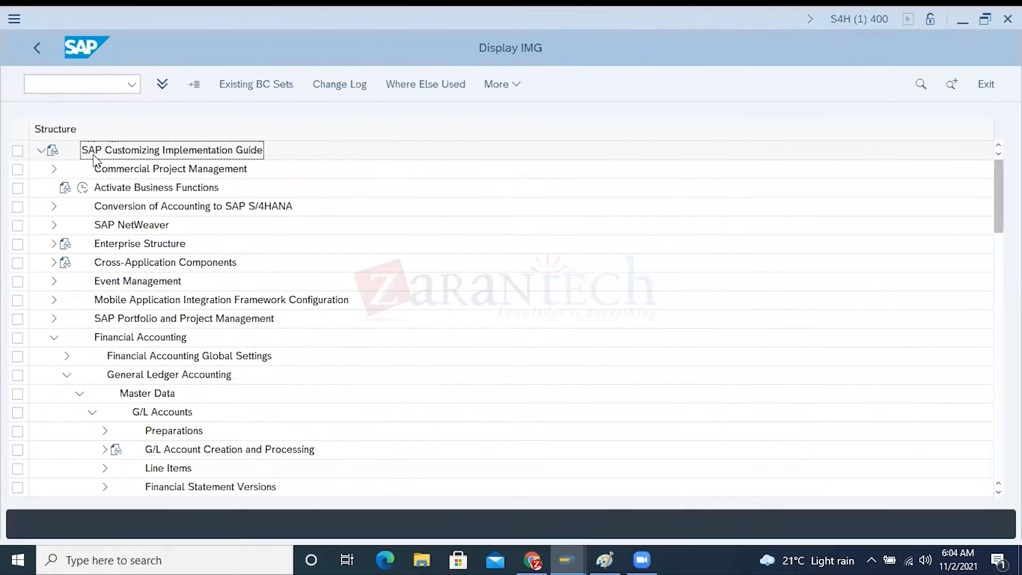
# Open a new SAP Easy Access session from the session list using the command /O
pyautogui.click(53, 85)
pyautogui.write('/O')
pyautogui.press('Return')
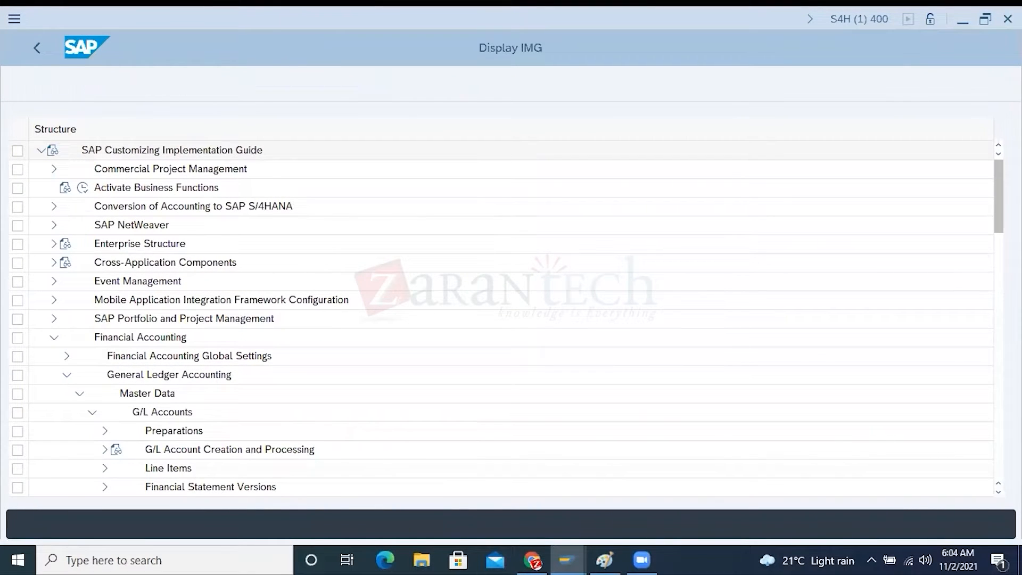
pyautogui.click(358, 406)
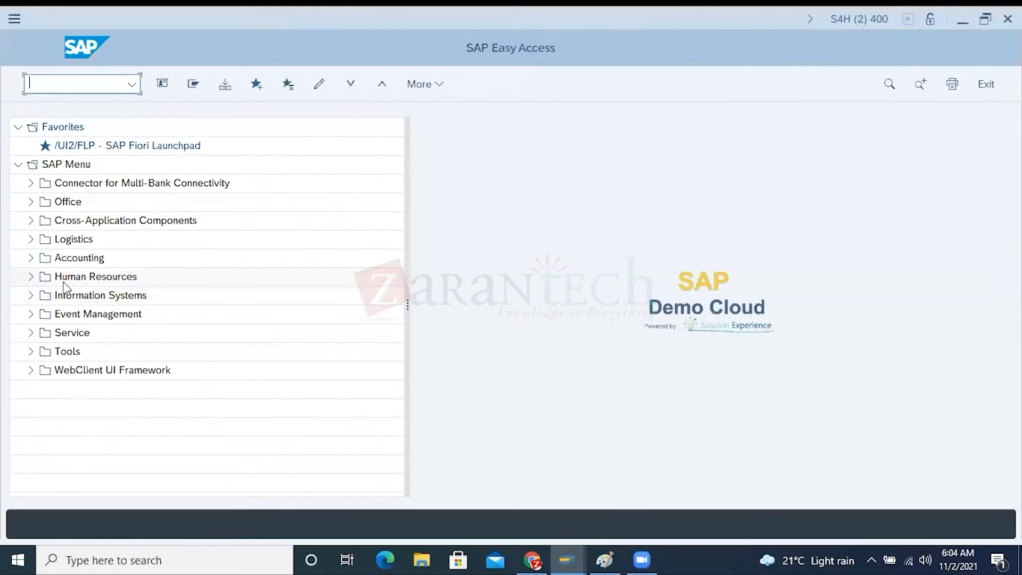
# Open transaction FSP0 - In Chart of Accounts from the individual processing of G/L account master records in General Ledger
pyautogui.click(30, 258)
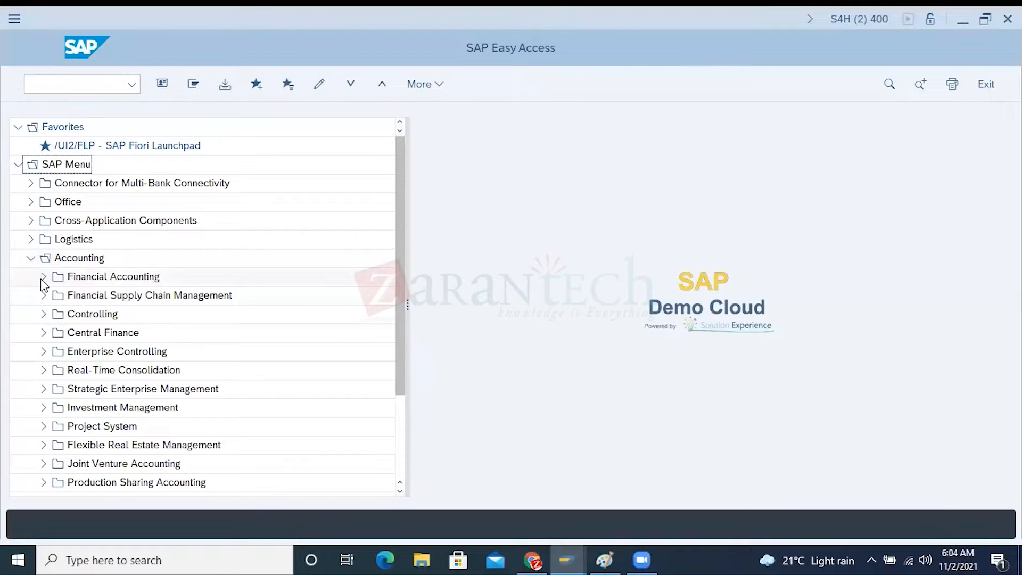
pyautogui.click(42, 278)
pyautogui.click(55, 295)
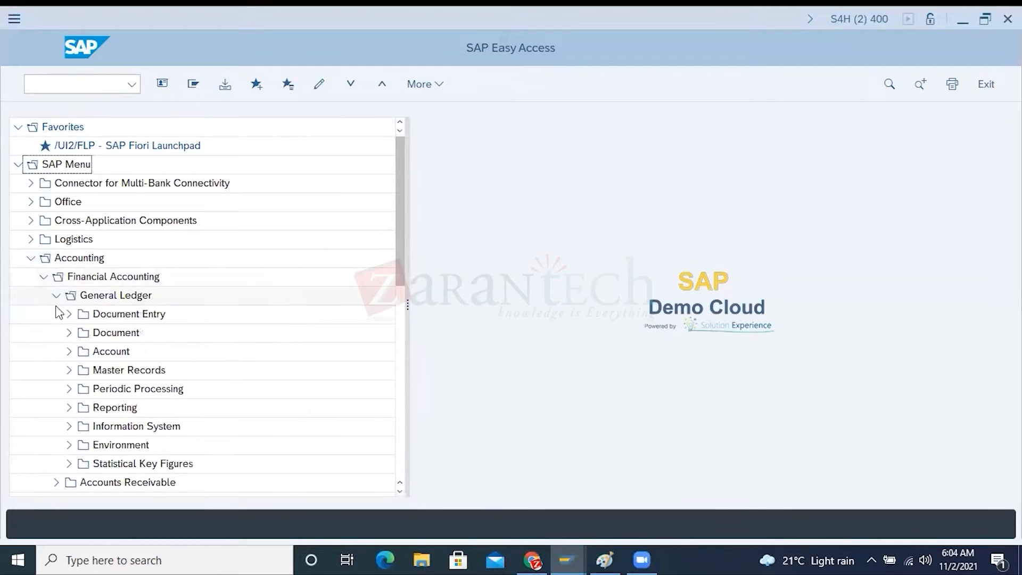
pyautogui.click(69, 370)
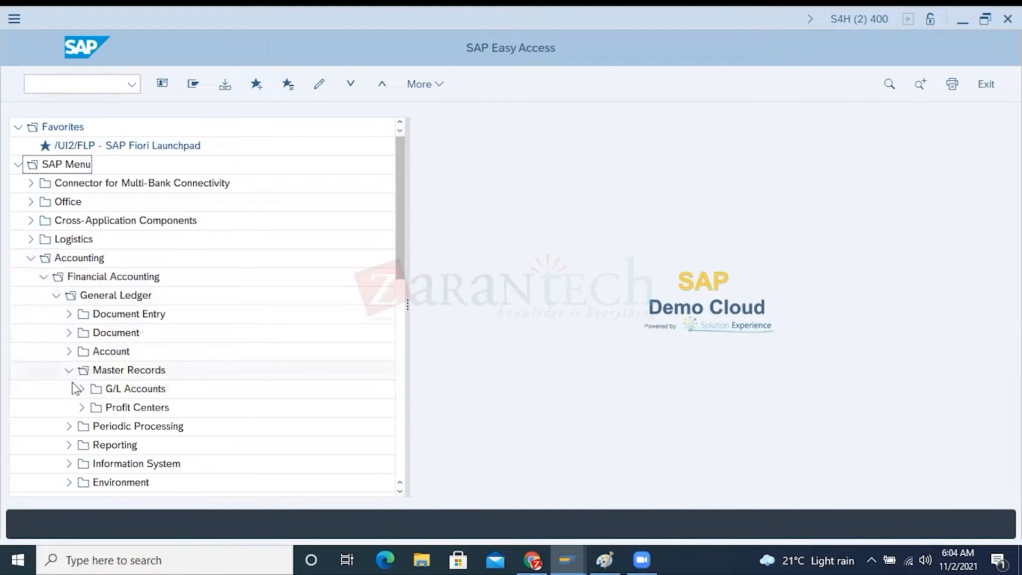
pyautogui.click(81, 389)
pyautogui.click(94, 408)
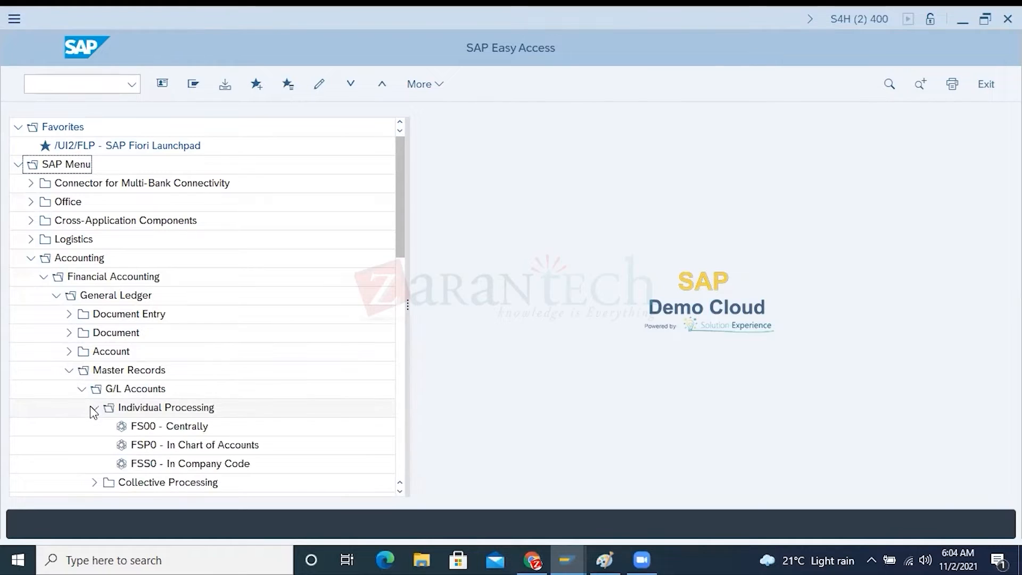
pyautogui.doubleClick(194, 447)
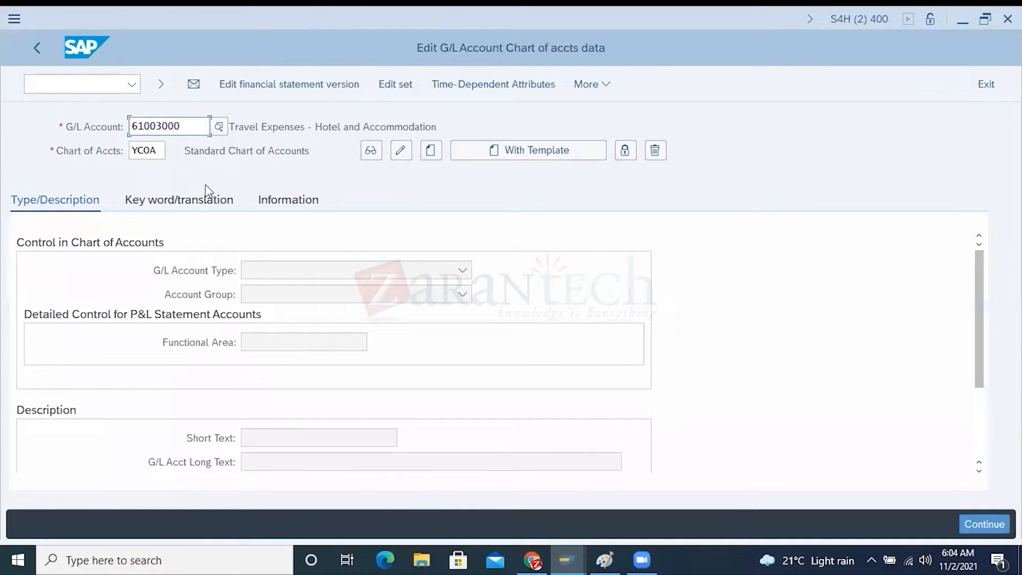
# Display the YCOA chart of accounts data of the Travel Expenses - Hotel and Accommodation G/L account and examine its key fields
pyautogui.moveTo(180, 127); pyautogui.dragTo(131, 126)
pyautogui.click(371, 151)
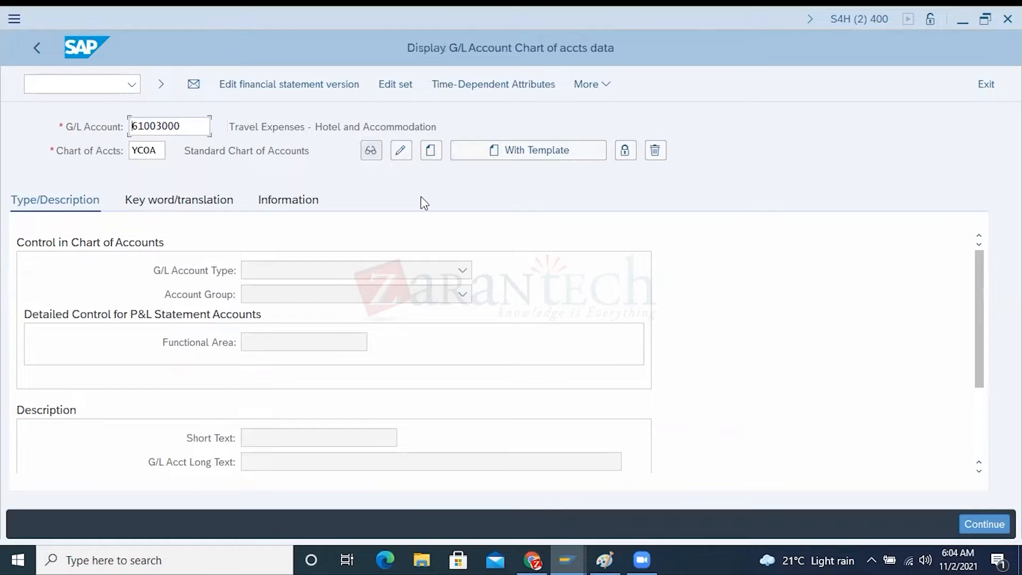
pyautogui.click(95, 133)
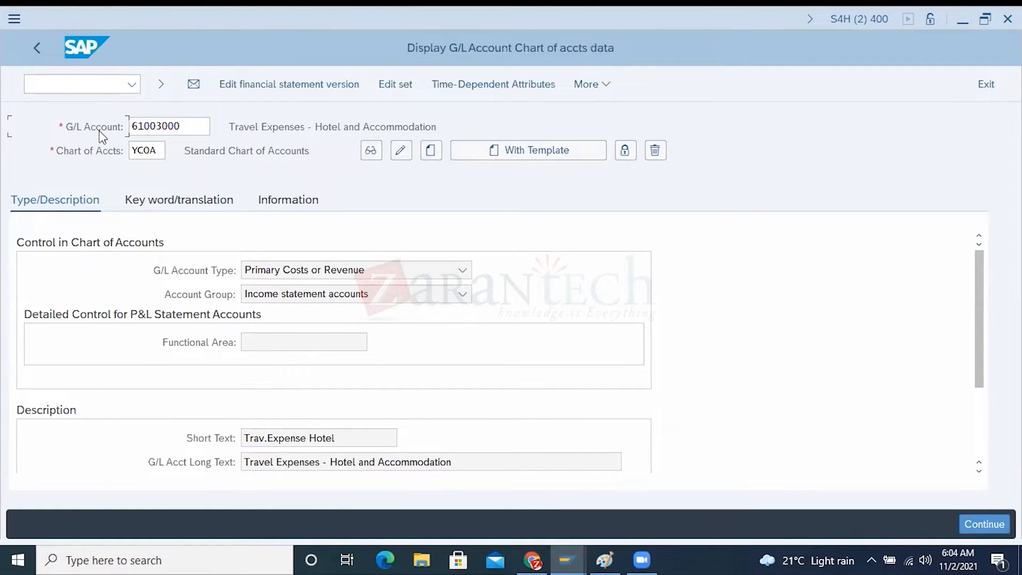
pyautogui.press('Tab')
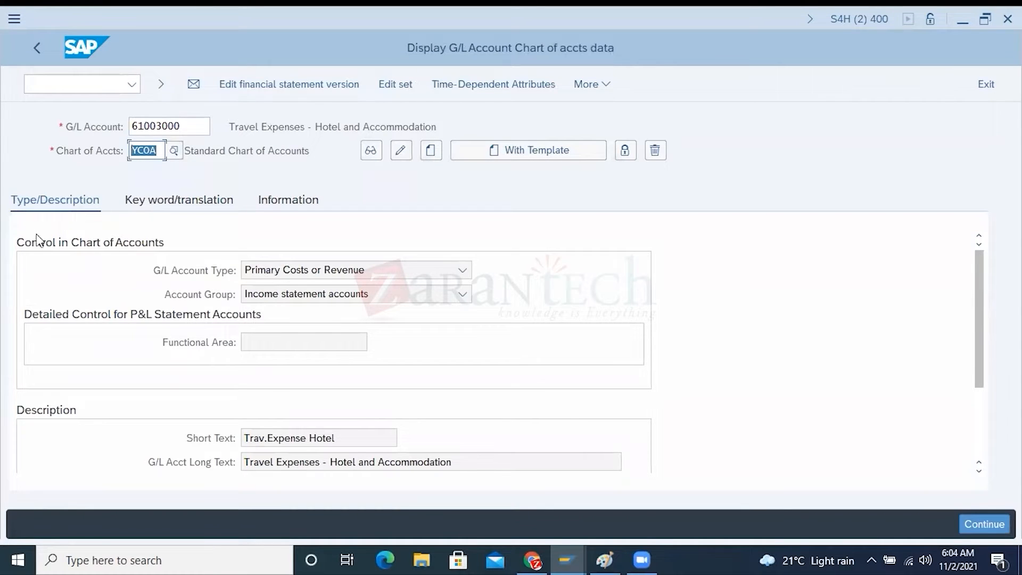
# Examine the G/L Account Type options for the Travel Expenses - Hotel and Accommodation account against its account number
pyautogui.click(181, 276)
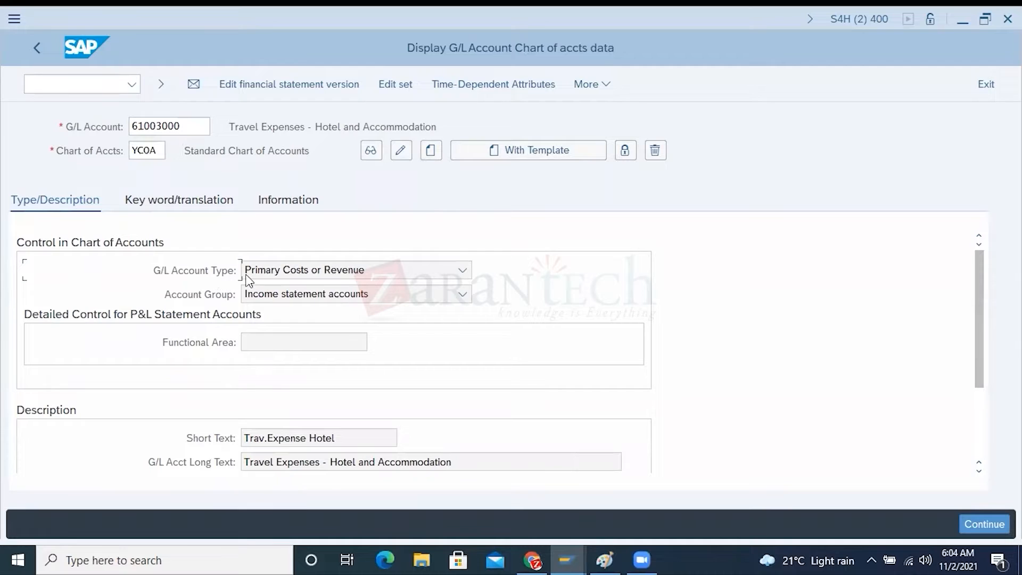
pyautogui.click(463, 270)
pyautogui.click(171, 124)
pyautogui.moveTo(171, 123); pyautogui.dragTo(131, 127)
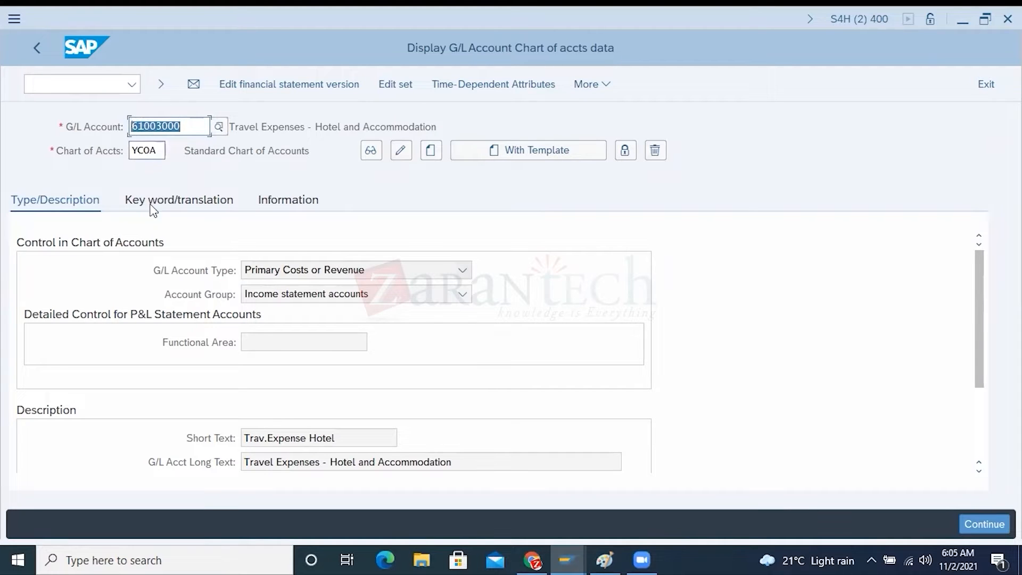
pyautogui.click(176, 272)
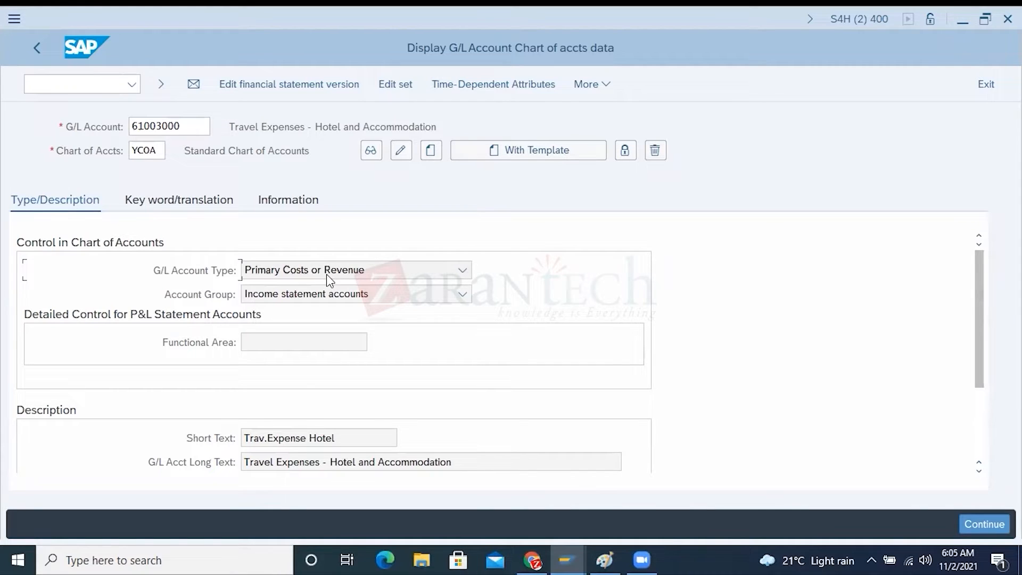
pyautogui.click(461, 271)
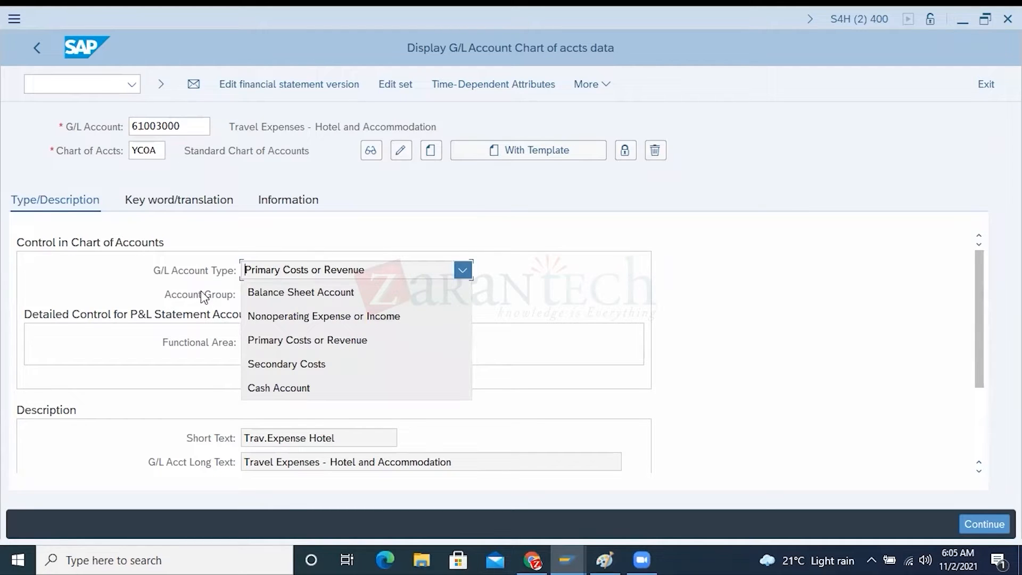
pyautogui.click(186, 272)
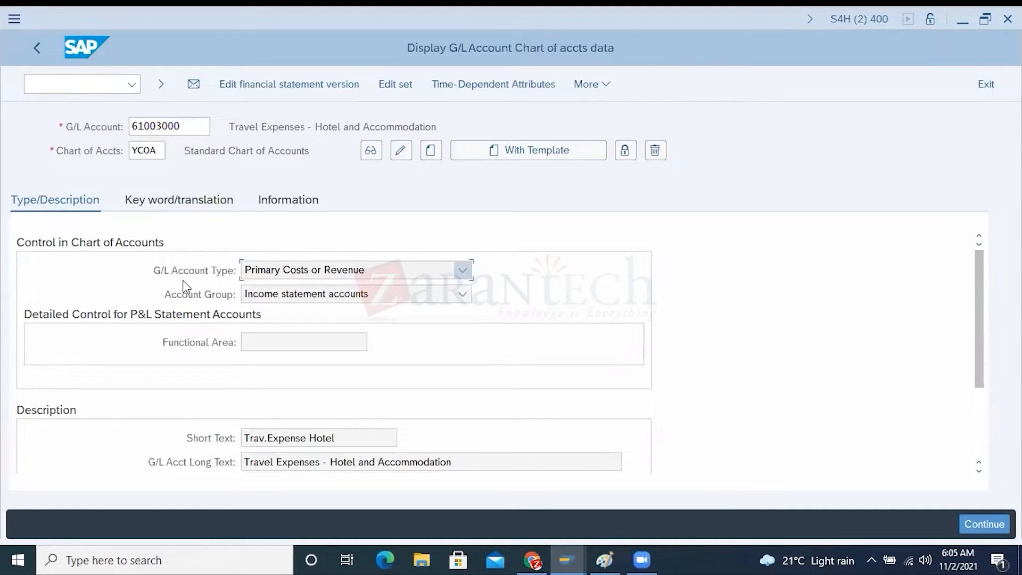
pyautogui.click(182, 126)
pyautogui.moveTo(182, 126); pyautogui.dragTo(130, 126)
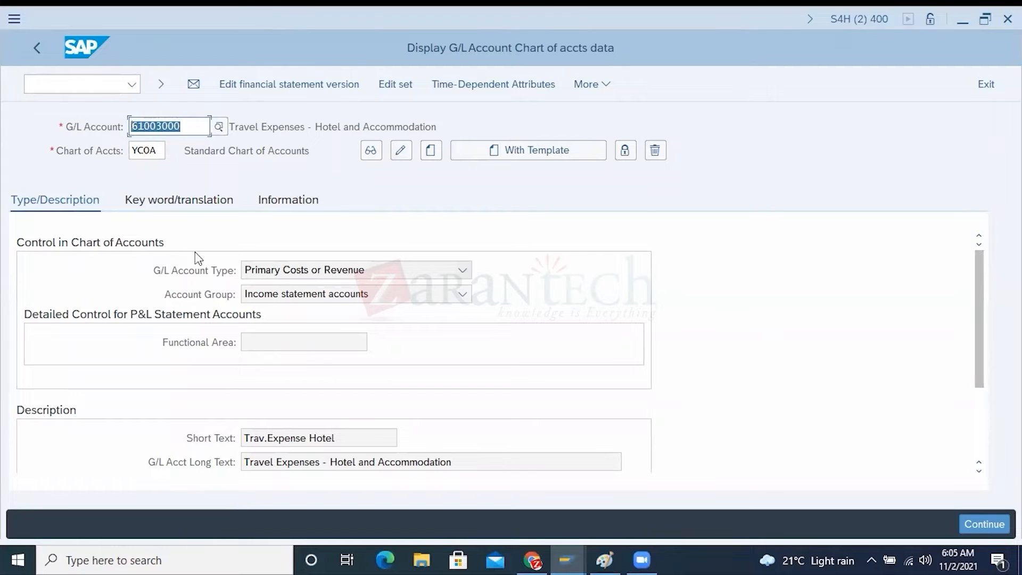
pyautogui.click(286, 273)
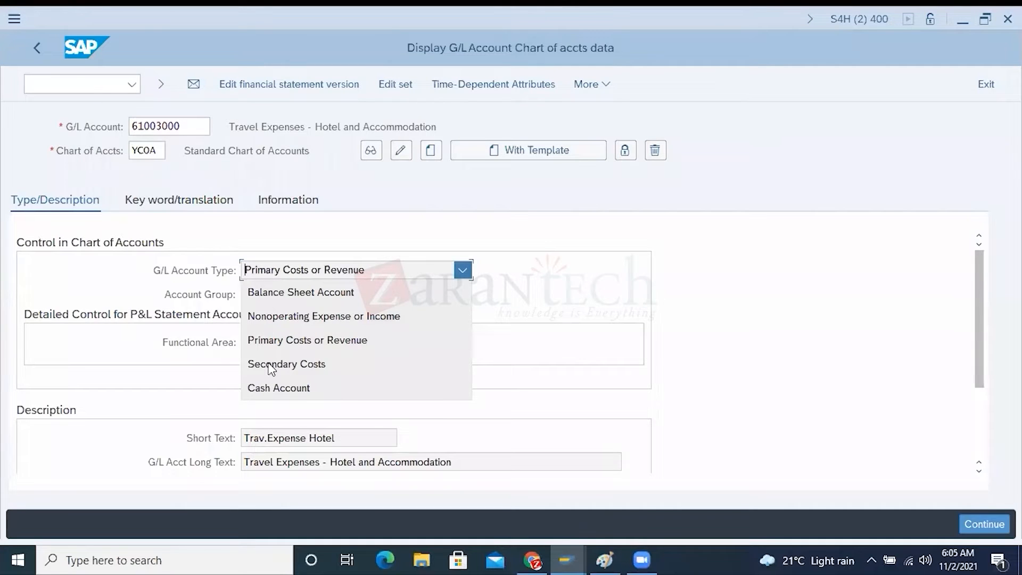
pyautogui.click(198, 280)
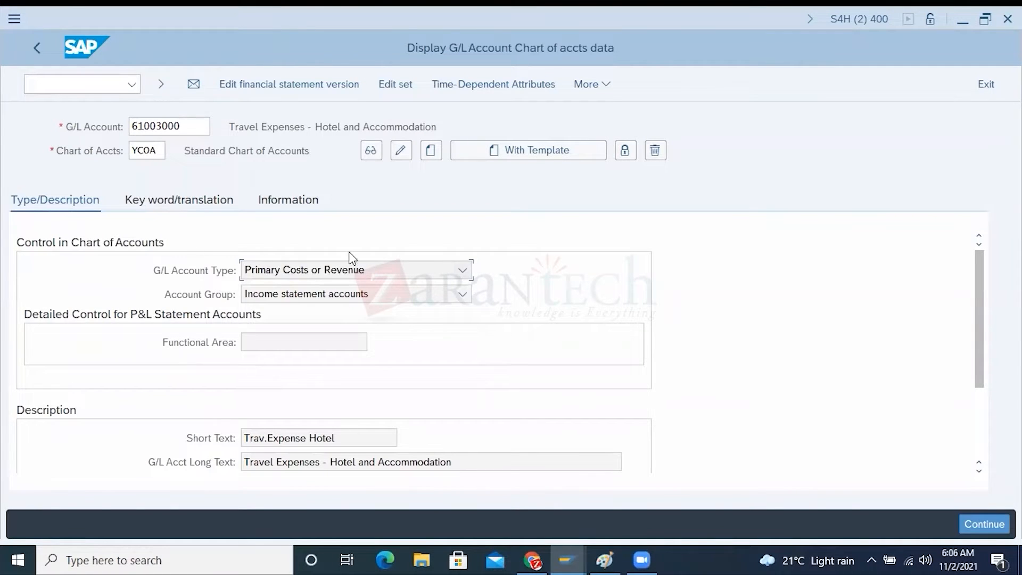
pyautogui.click(257, 272)
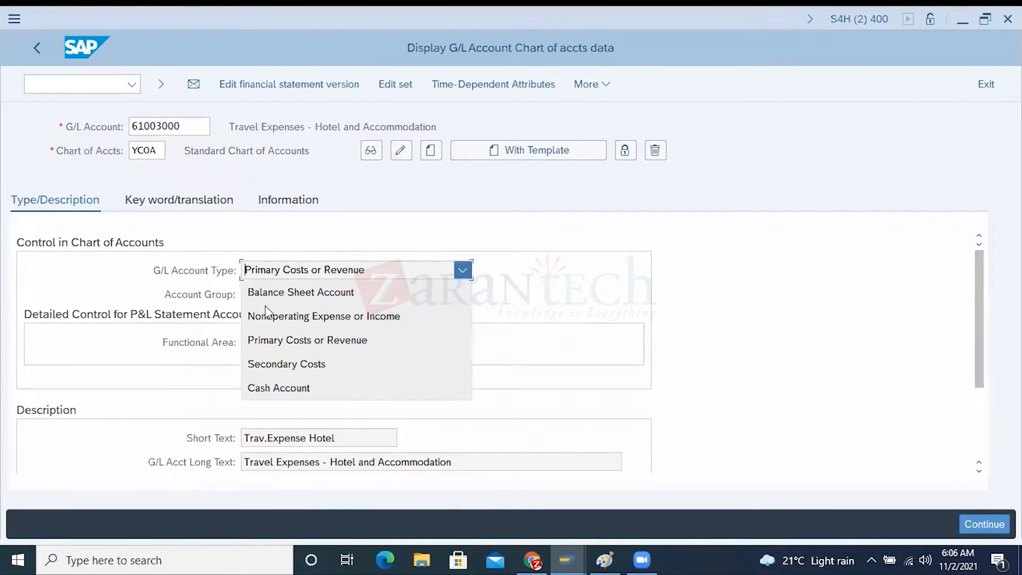
pyautogui.click(27, 207)
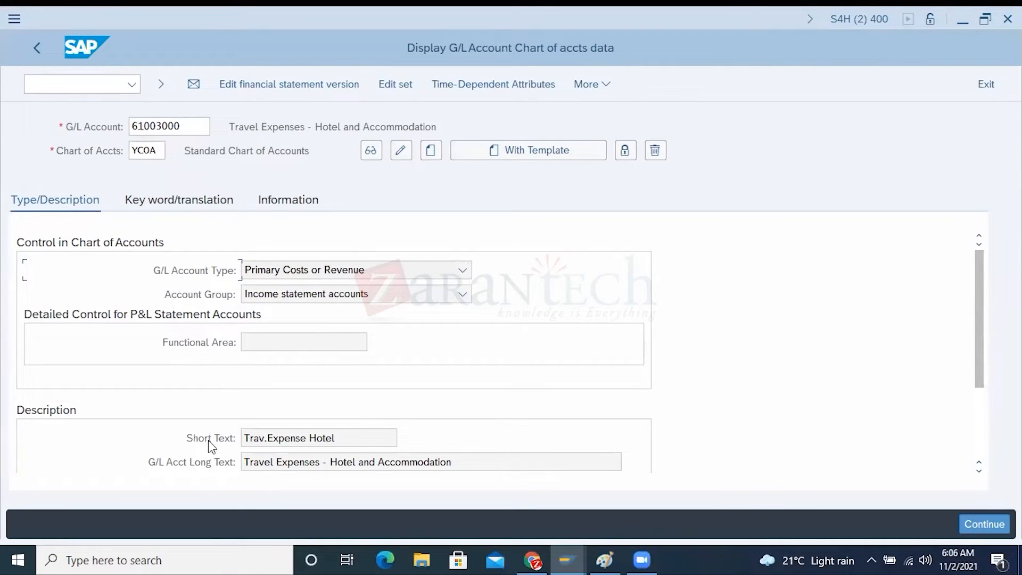
# Examine the account's short text, long text, G/L account number and chart of accounts
pyautogui.moveTo(335, 438); pyautogui.dragTo(209, 437)
pyautogui.click(180, 126)
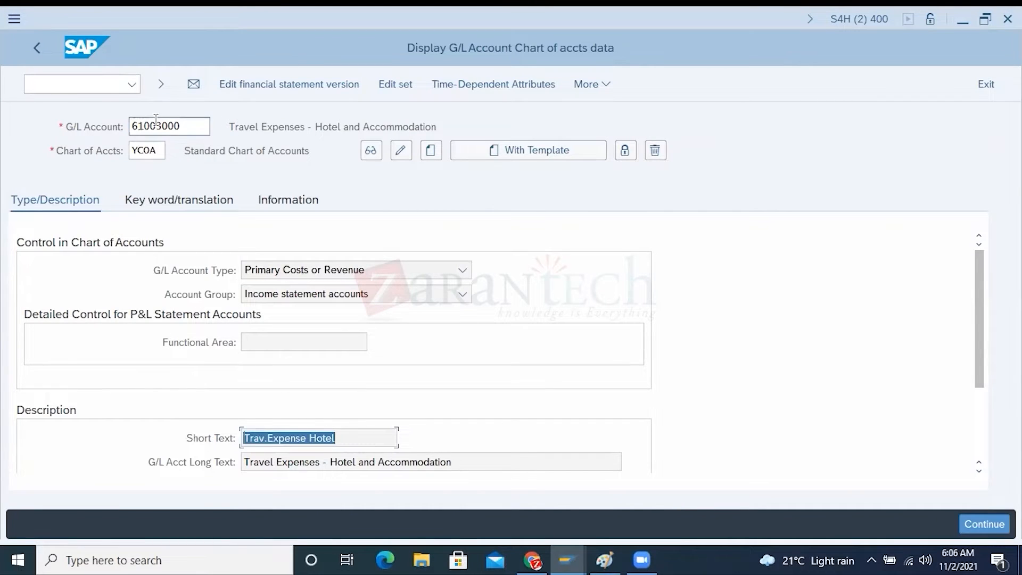
pyautogui.moveTo(135, 126); pyautogui.dragTo(132, 126)
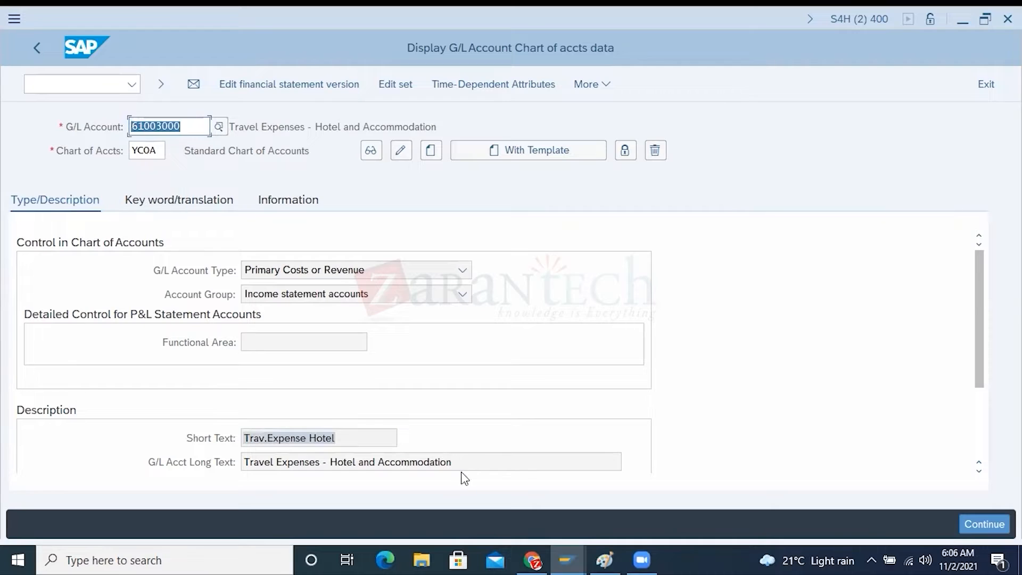
pyautogui.moveTo(467, 459); pyautogui.dragTo(204, 458)
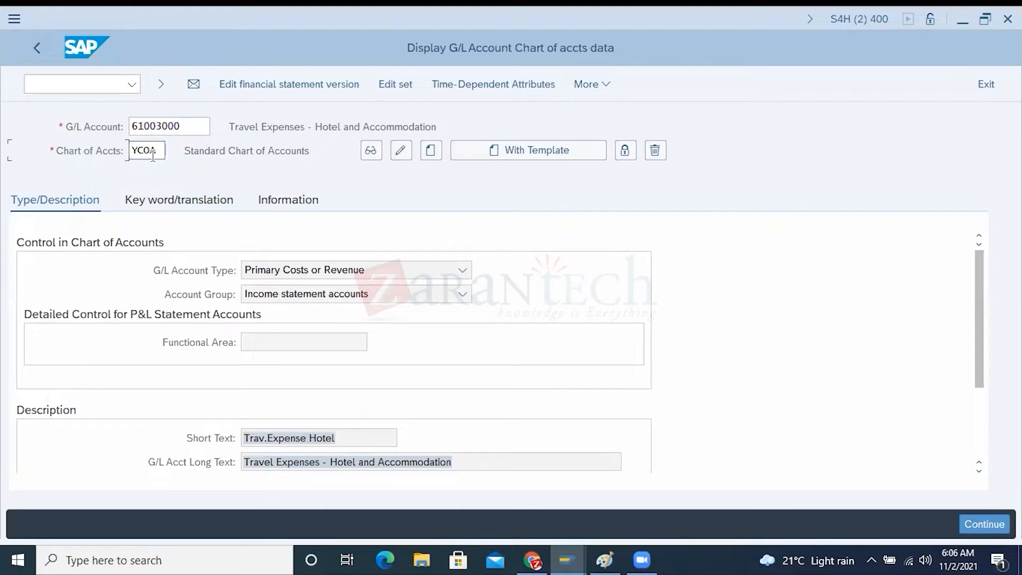
pyautogui.moveTo(158, 150); pyautogui.dragTo(130, 149)
# Switch to Paint and add the text "-YCOA" beside the COA label under Financial Statement
pyautogui.click(618, 551)
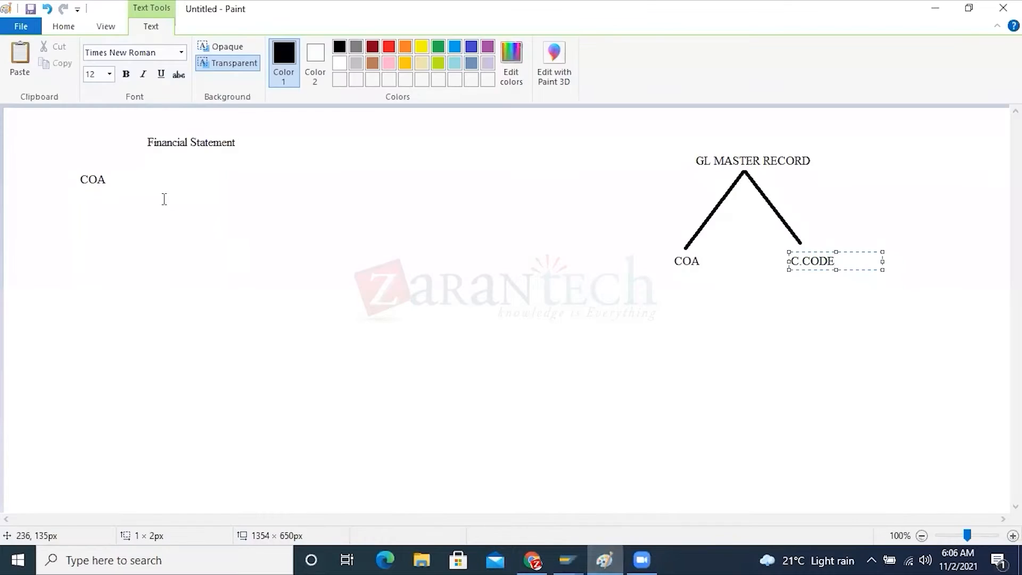
pyautogui.click(113, 179)
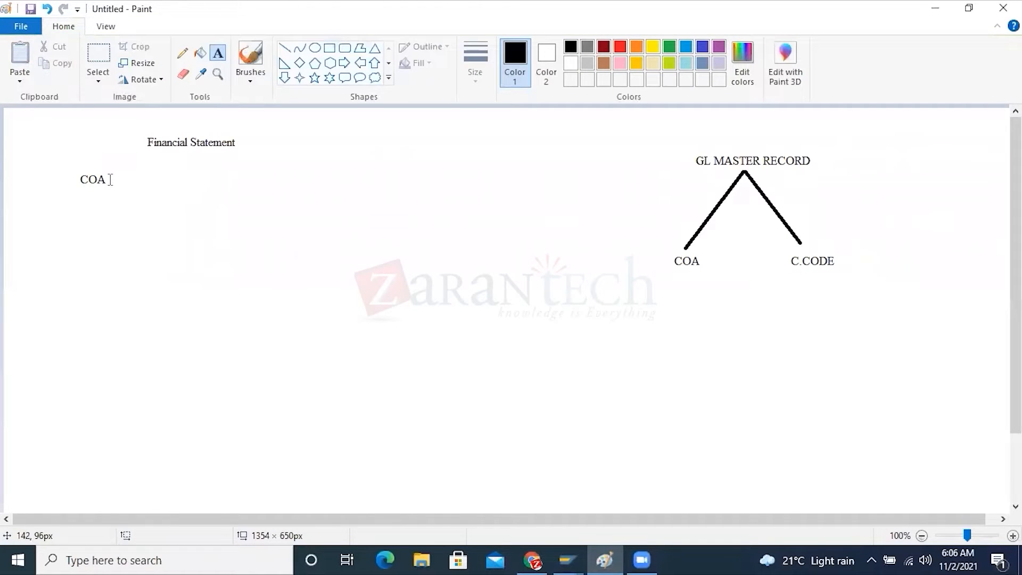
pyautogui.click(109, 180)
pyautogui.write('-YCOA')
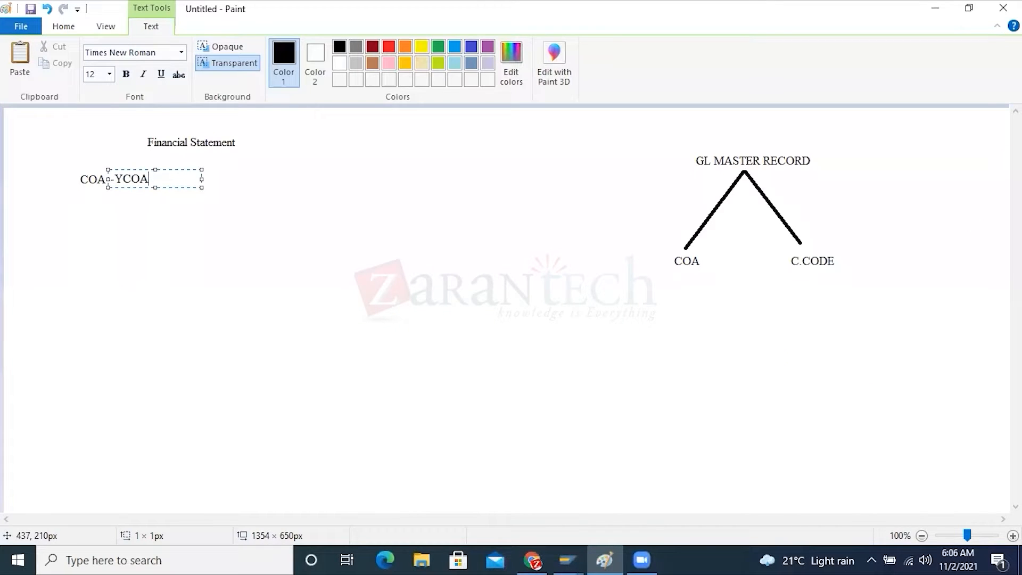
pyautogui.click(809, 276)
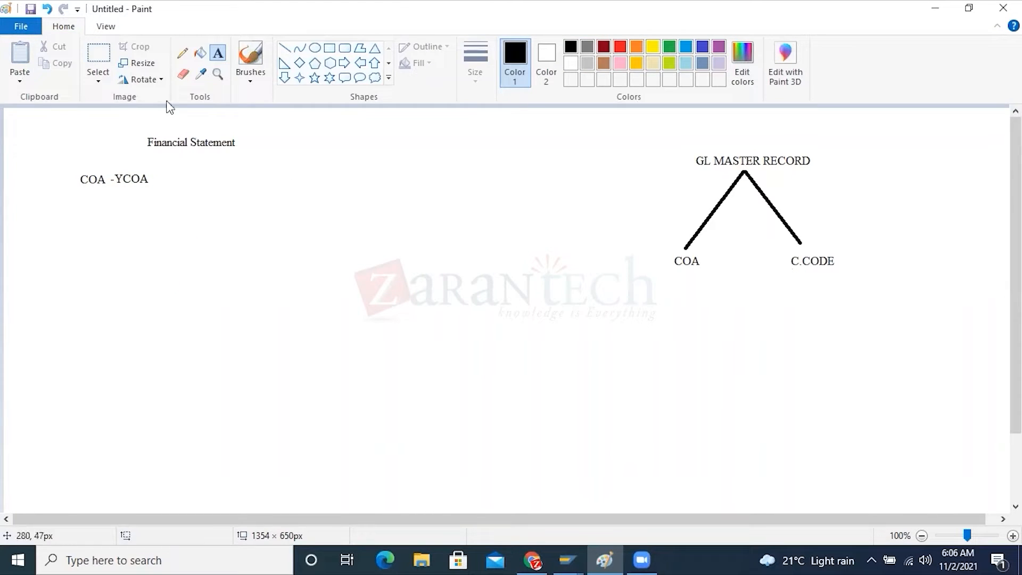
# Draw an ellipse around the COA label under GL MASTER RECORD
pyautogui.click(314, 49)
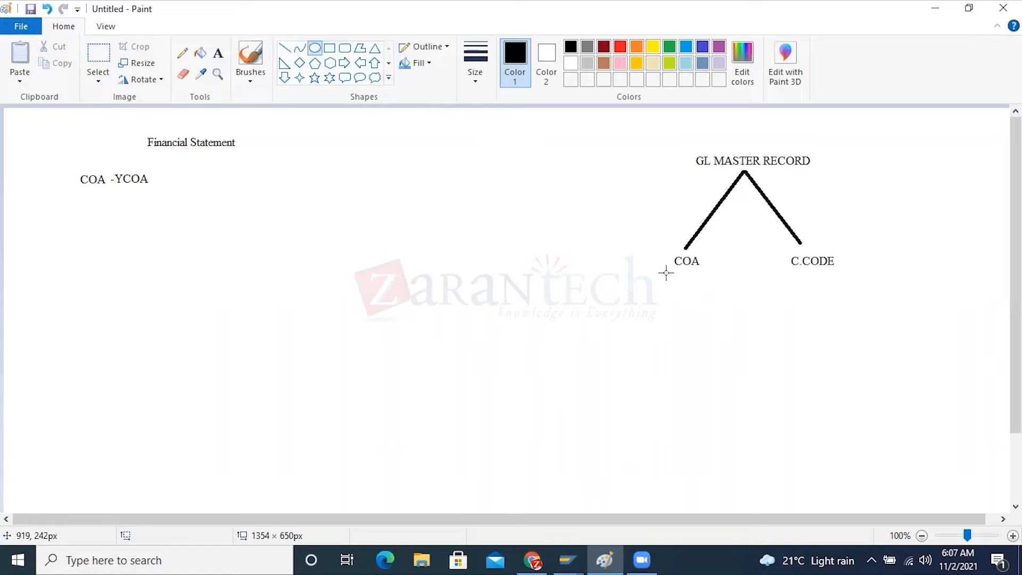
pyautogui.moveTo(648, 238); pyautogui.dragTo(721, 279)
pyautogui.click(800, 318)
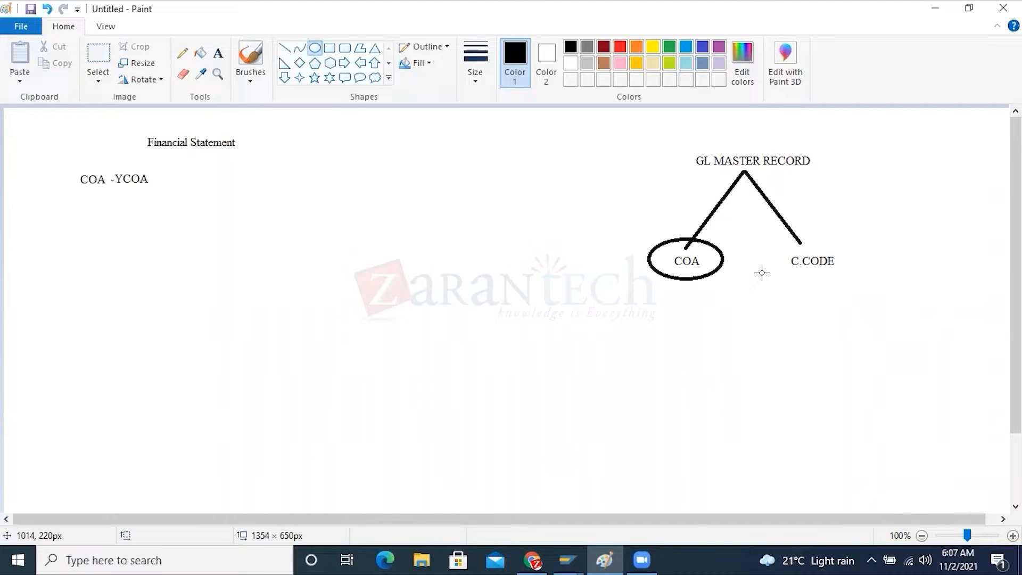
# Switch to the SAP Display G/L Account Chart of accts data window and review the G/L account type and account number
pyautogui.click(568, 554)
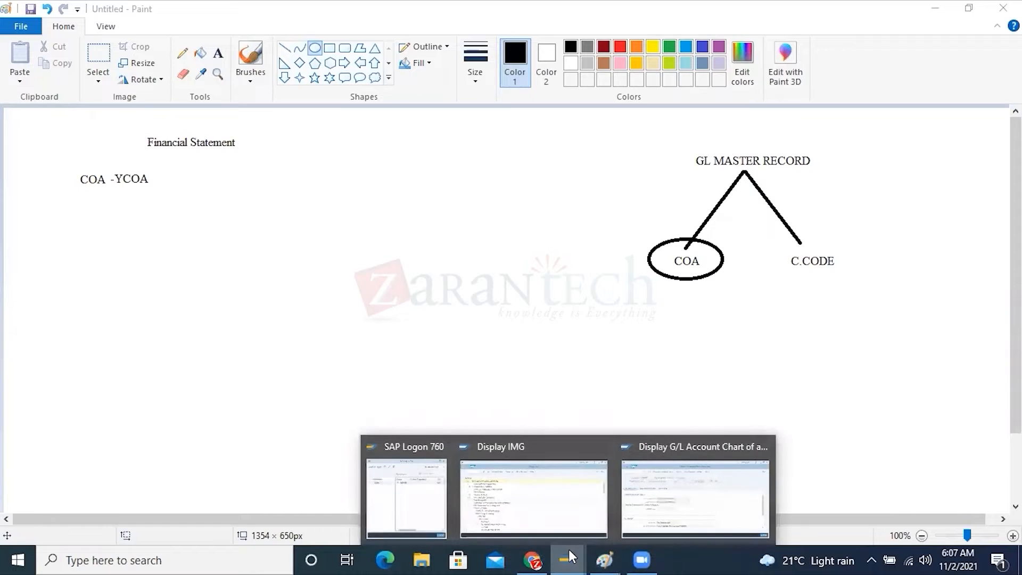
pyautogui.click(653, 484)
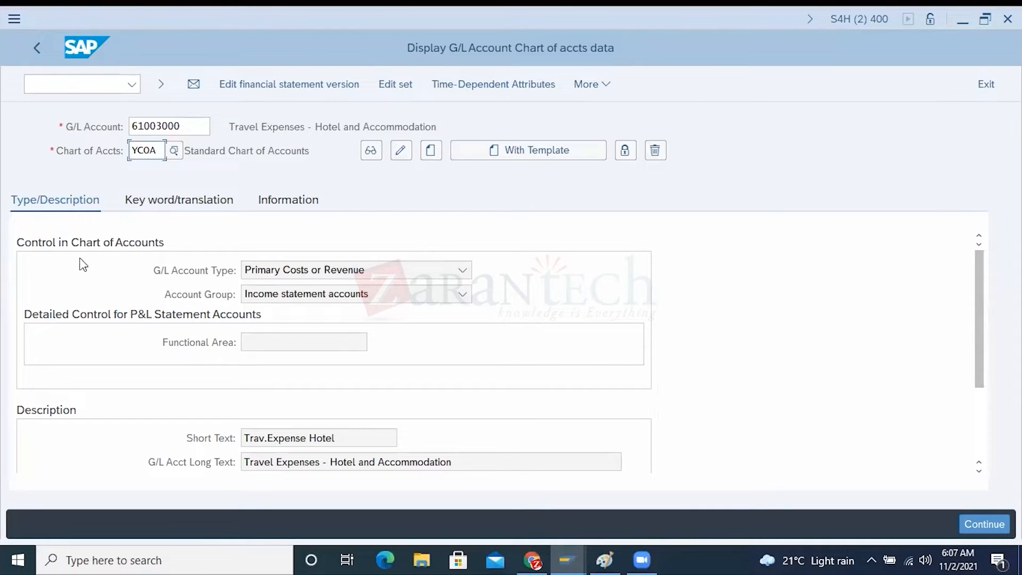
pyautogui.click(165, 274)
pyautogui.moveTo(193, 127); pyautogui.dragTo(130, 126)
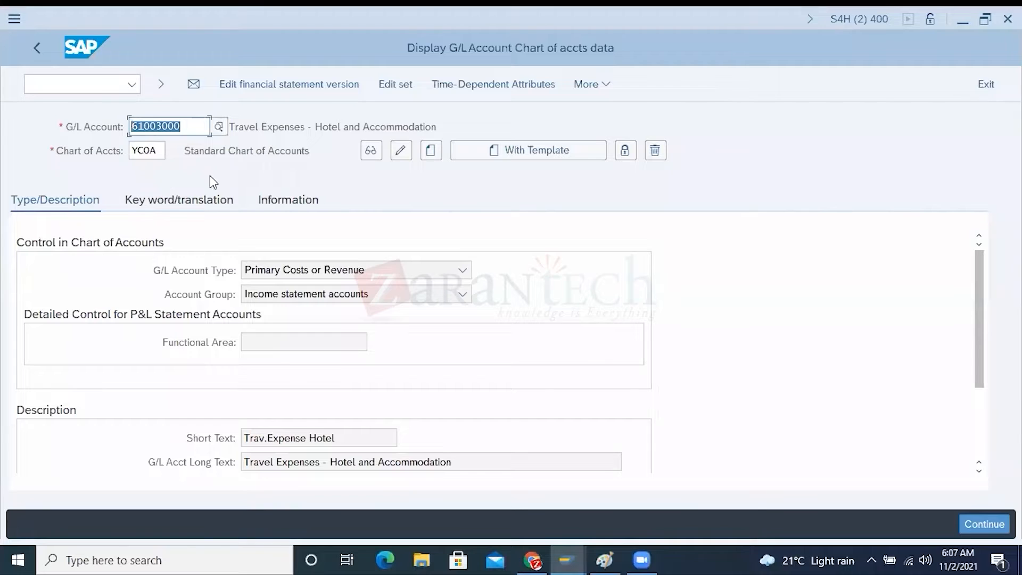
pyautogui.click(569, 556)
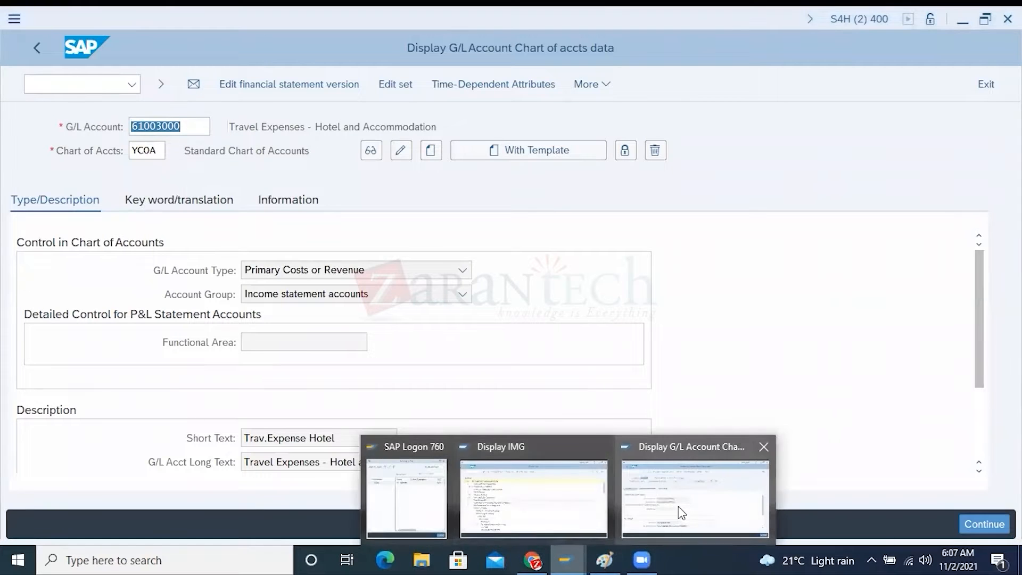
pyautogui.click(678, 507)
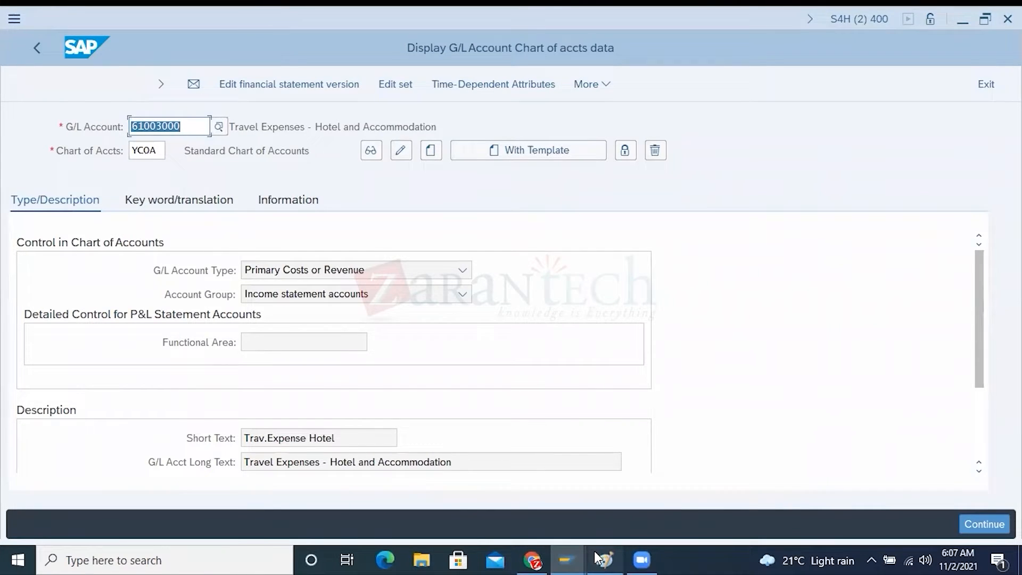
# Switch to Paint and draw three short lines fanning out from the YCOA label, the lowest about 70 × 22 px
pyautogui.click(597, 558)
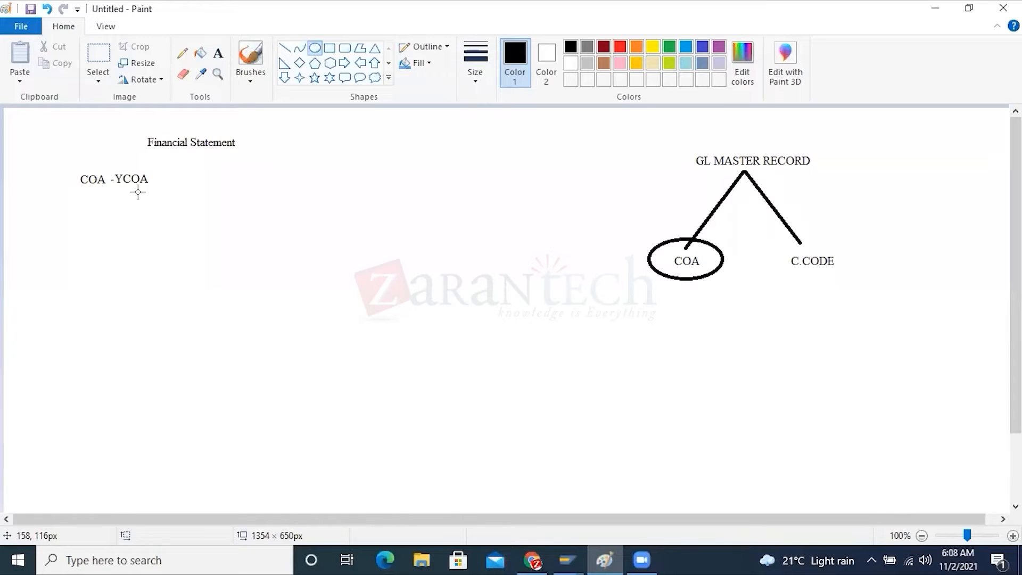
pyautogui.click(284, 48)
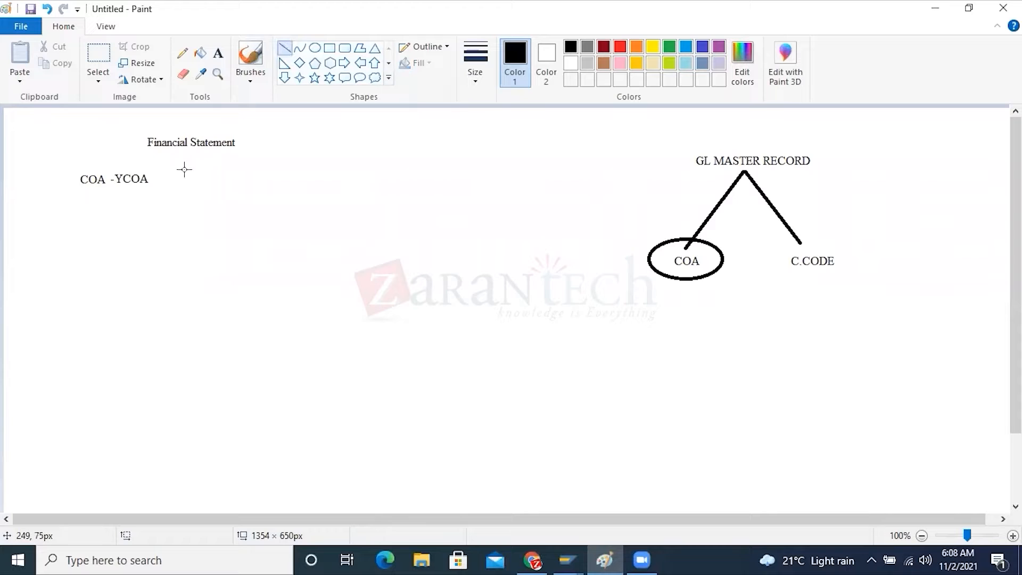
pyautogui.moveTo(160, 173)
pyautogui.mouseDown()
pyautogui.moveTo(199, 163)
pyautogui.moveTo(166, 180)
pyautogui.mouseUp()
pyautogui.moveTo(212, 207); pyautogui.dragTo(159, 192)
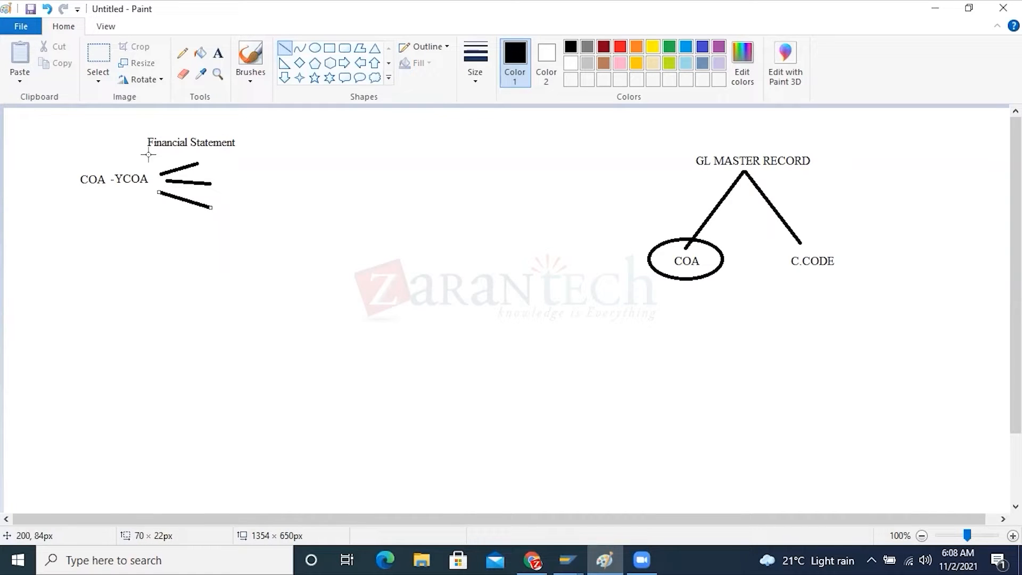
# Label the ends of the three YCOA branch lines HP10, HP20 and HP30 from upper to lower
pyautogui.click(218, 53)
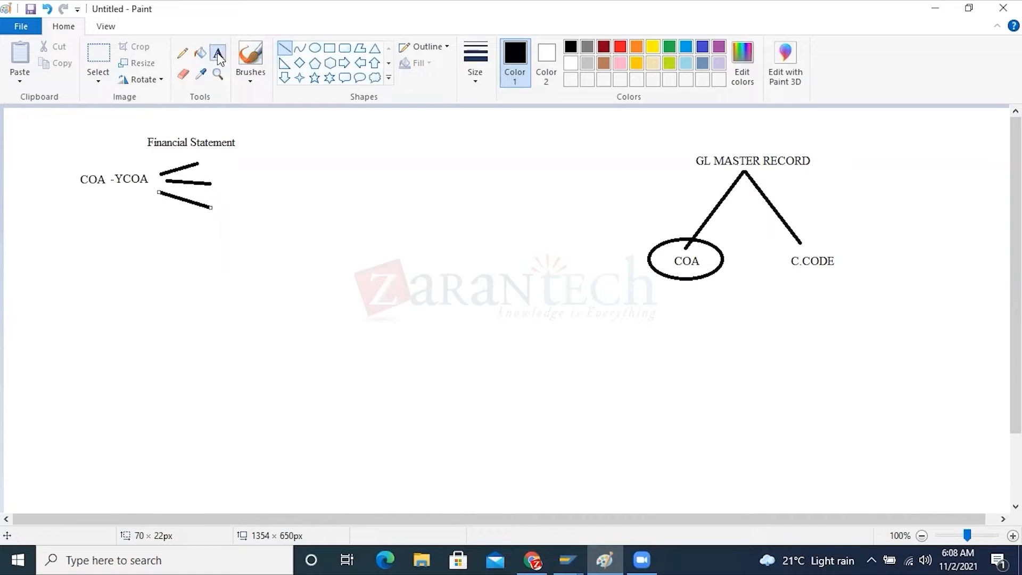
pyautogui.click(212, 156)
pyautogui.write('HP10')
pyautogui.click(299, 198)
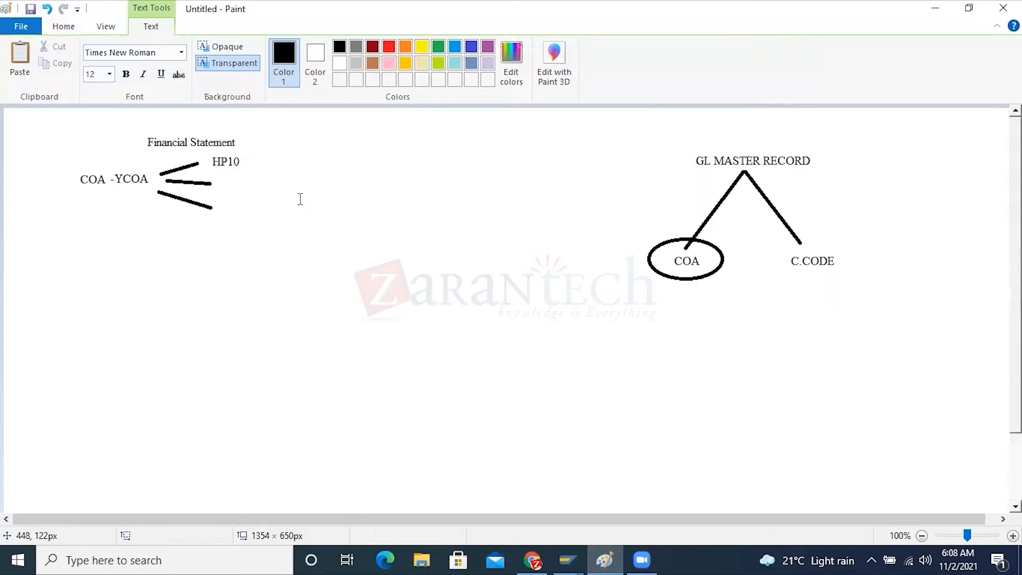
pyautogui.click(225, 184)
pyautogui.write('HP20')
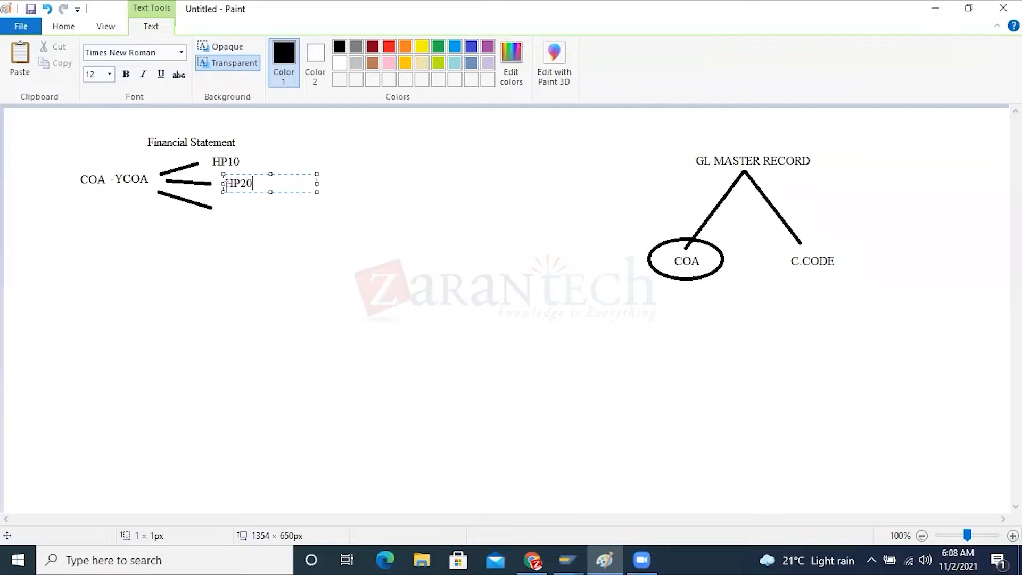
pyautogui.click(221, 256)
pyautogui.click(224, 207)
pyautogui.write('P')
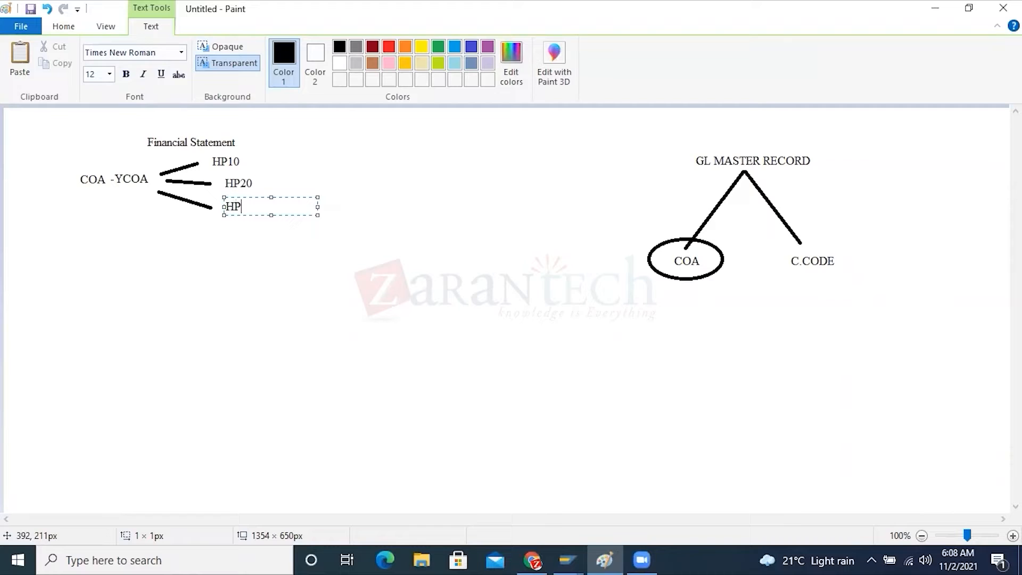
pyautogui.write('30')
pyautogui.click(102, 255)
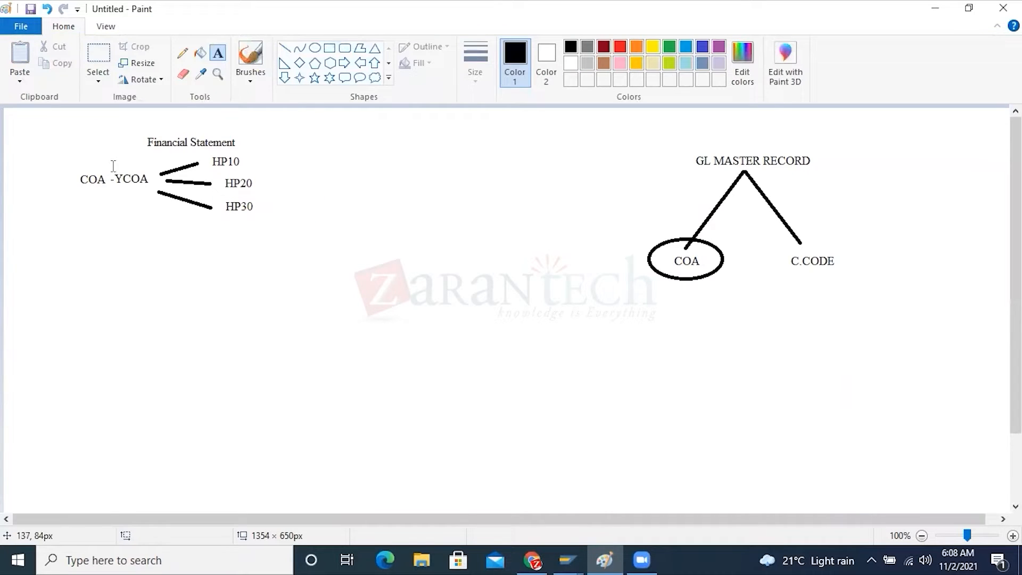
# Add the country labels -US, -UK and -AU beside HP10, HP20 and HP30 respectively
pyautogui.click(248, 159)
pyautogui.click(248, 160)
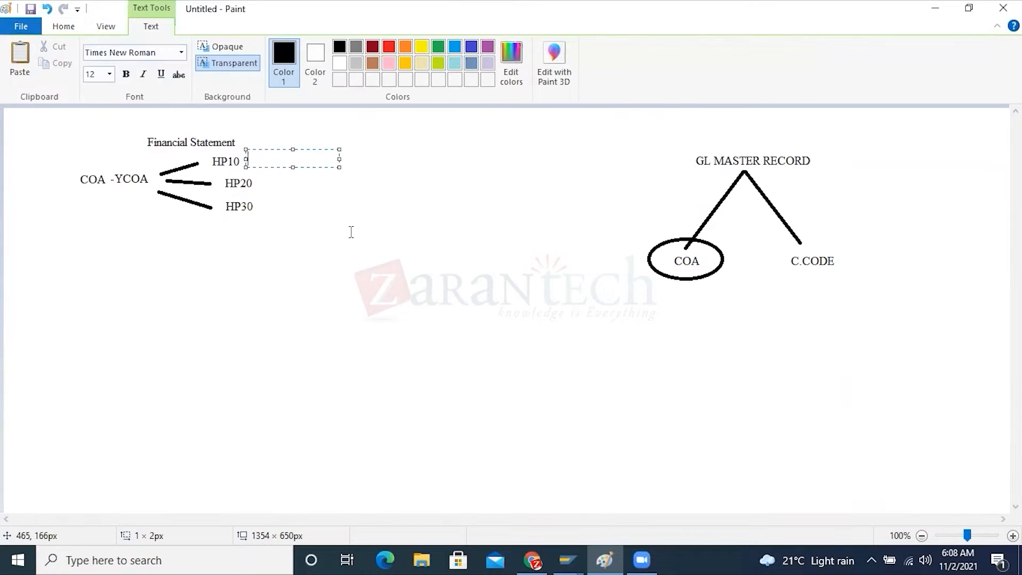
pyautogui.write('-US')
pyautogui.click(254, 189)
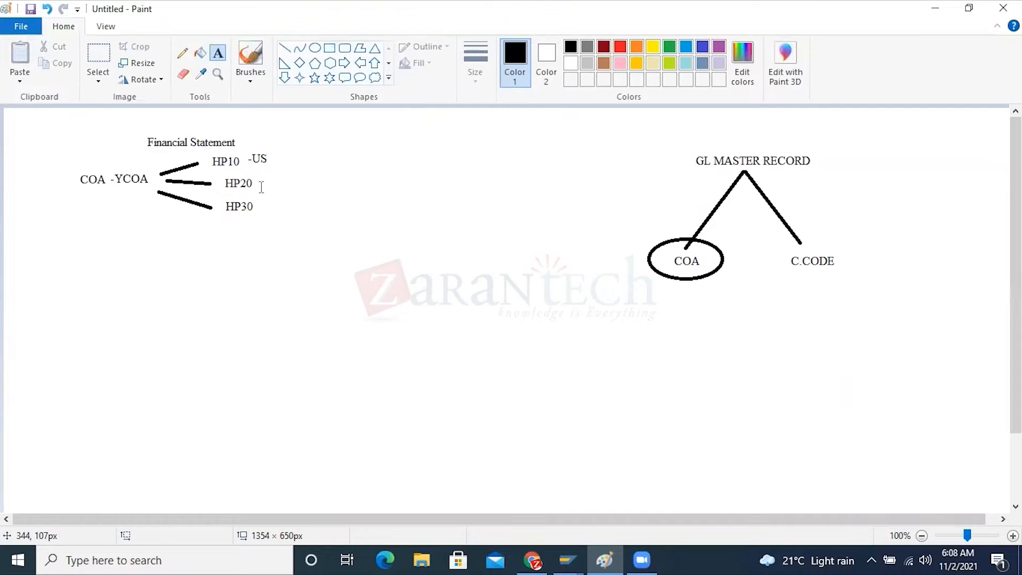
pyautogui.click(258, 175)
pyautogui.write('-UK')
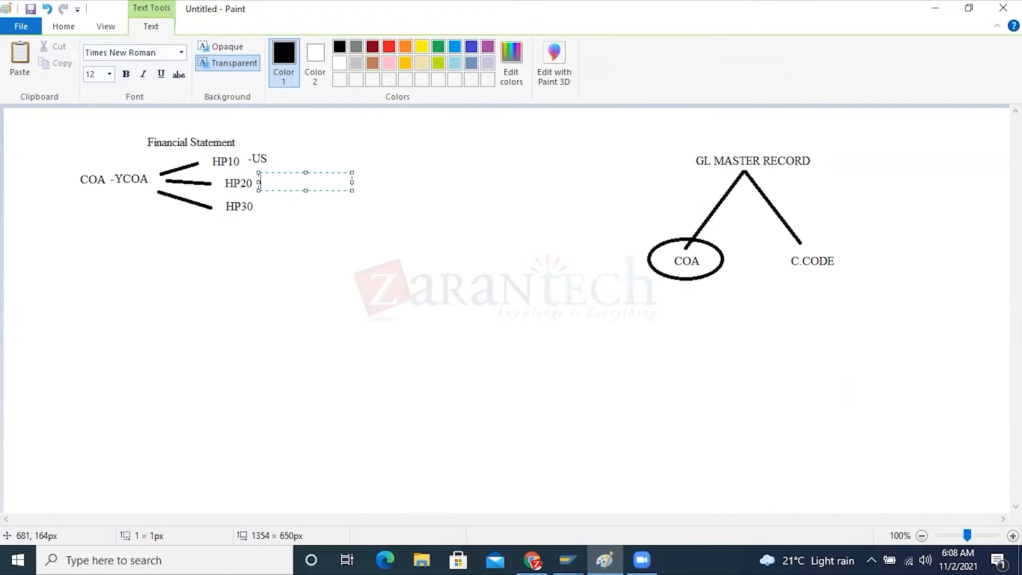
pyautogui.click(415, 254)
pyautogui.click(261, 206)
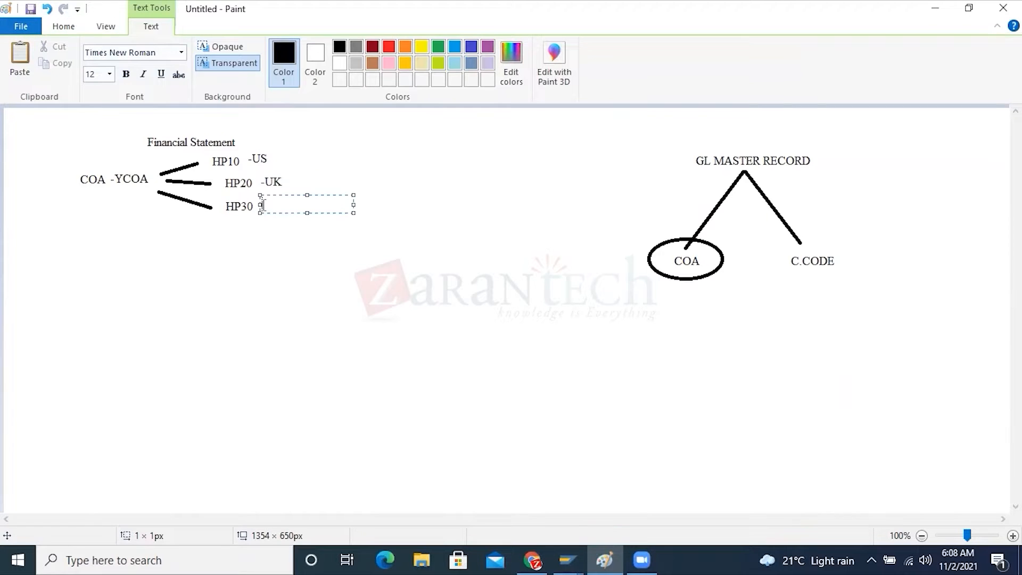
pyautogui.write('-AU')
pyautogui.click(314, 283)
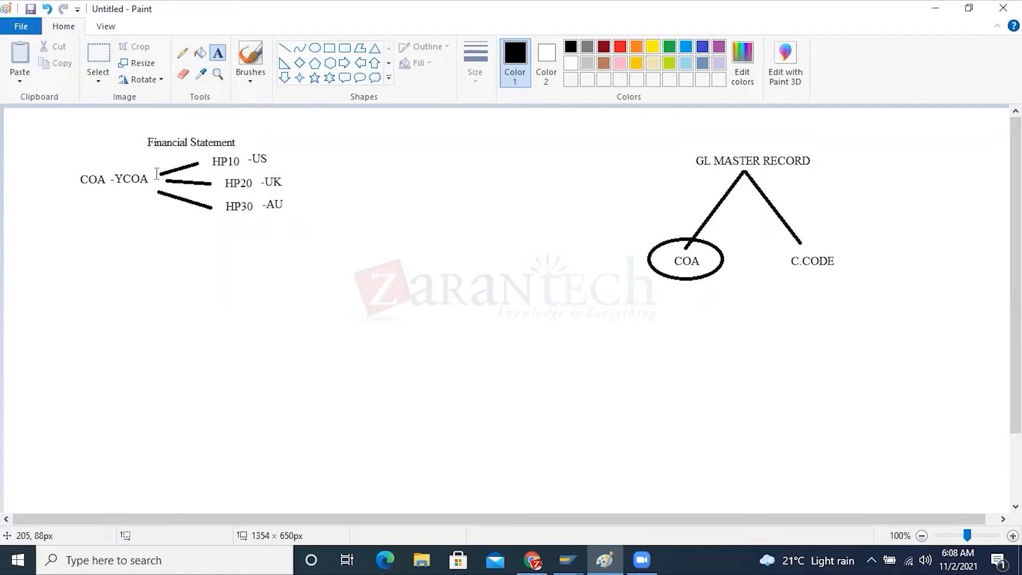
# Switch to the SAP Display IMG window and expand Periodic Processing under General Ledger Accounting
pyautogui.click(568, 558)
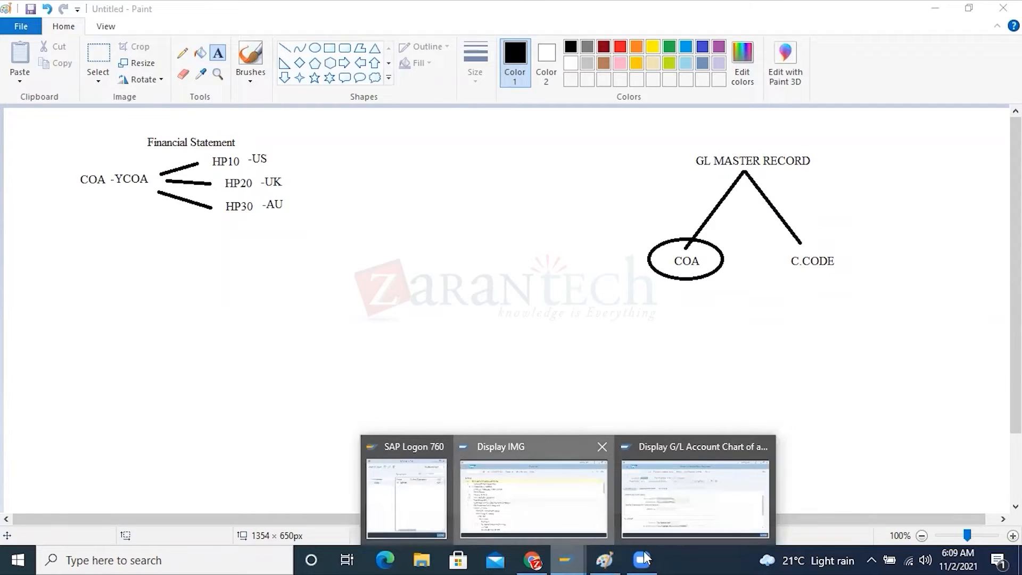
pyautogui.click(458, 497)
pyautogui.click(78, 393)
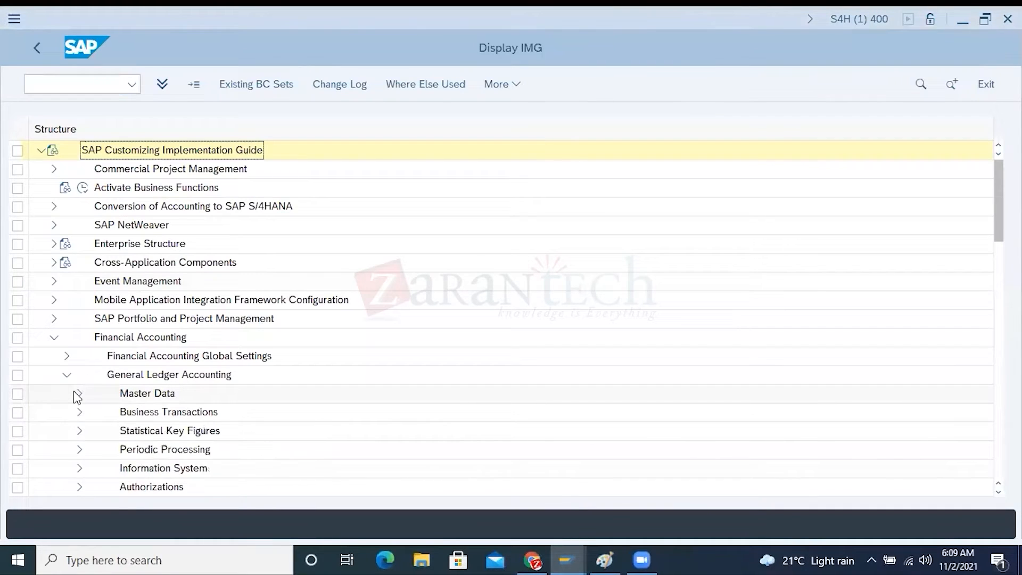
pyautogui.click(130, 339)
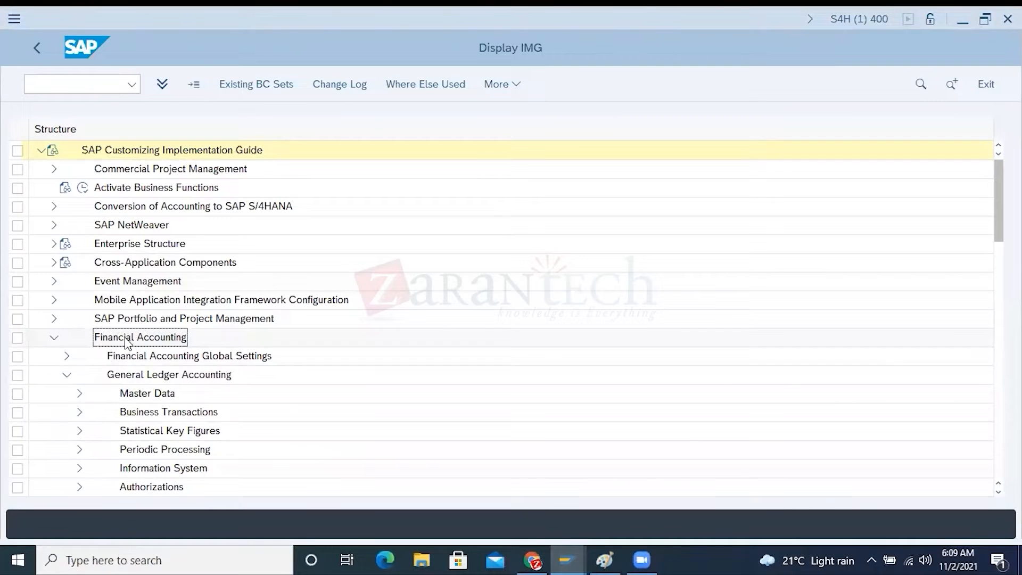
pyautogui.click(131, 373)
pyautogui.scroll(-1, 136, 378)
pyautogui.scroll(-2, 136, 379)
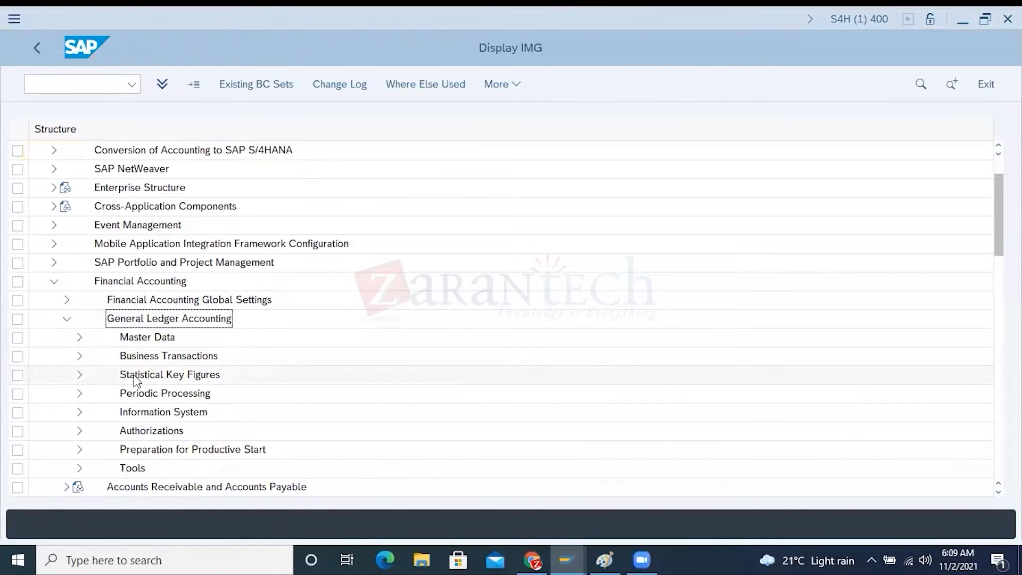
pyautogui.click(145, 394)
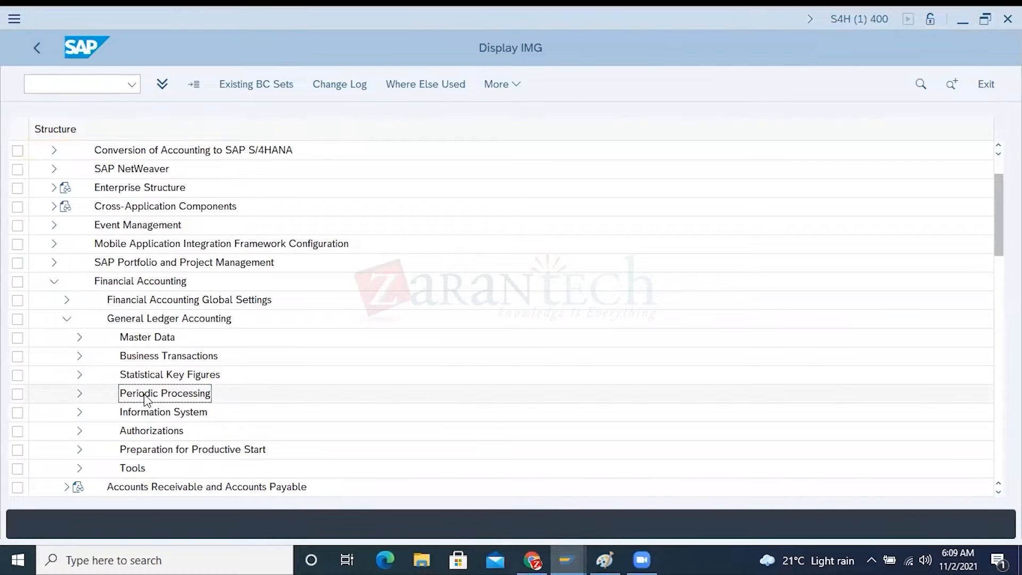
pyautogui.click(79, 393)
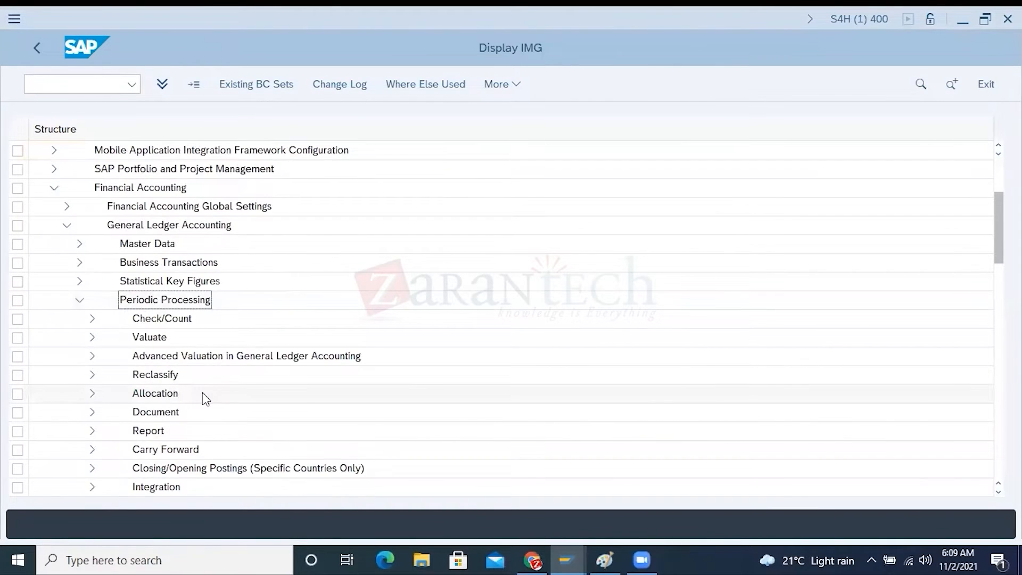
# Expand Document under Periodic Processing and open the Define Financial Statement Versions activity
pyautogui.scroll(-1, 202, 397)
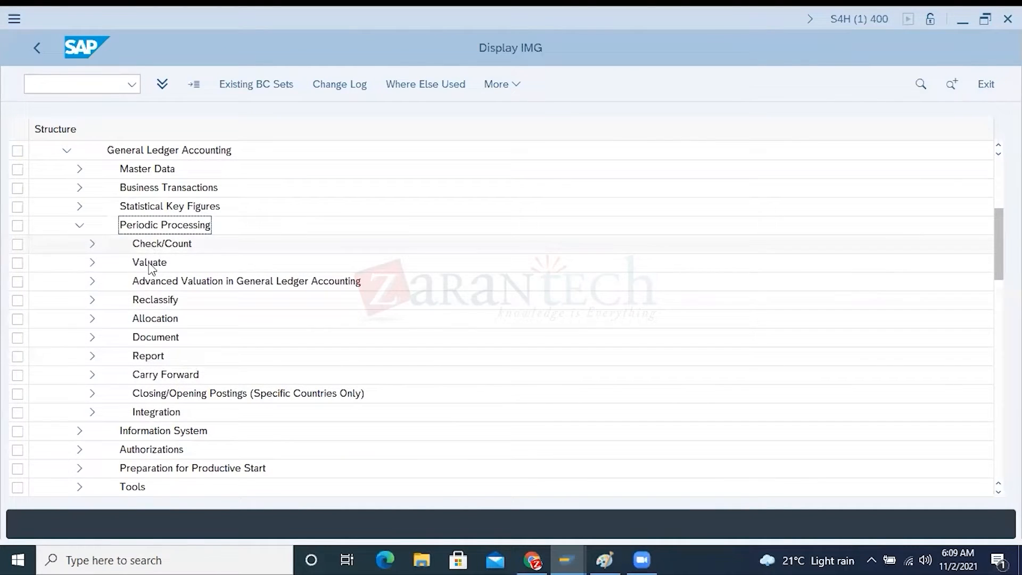
pyautogui.click(152, 336)
pyautogui.click(90, 339)
pyautogui.click(155, 357)
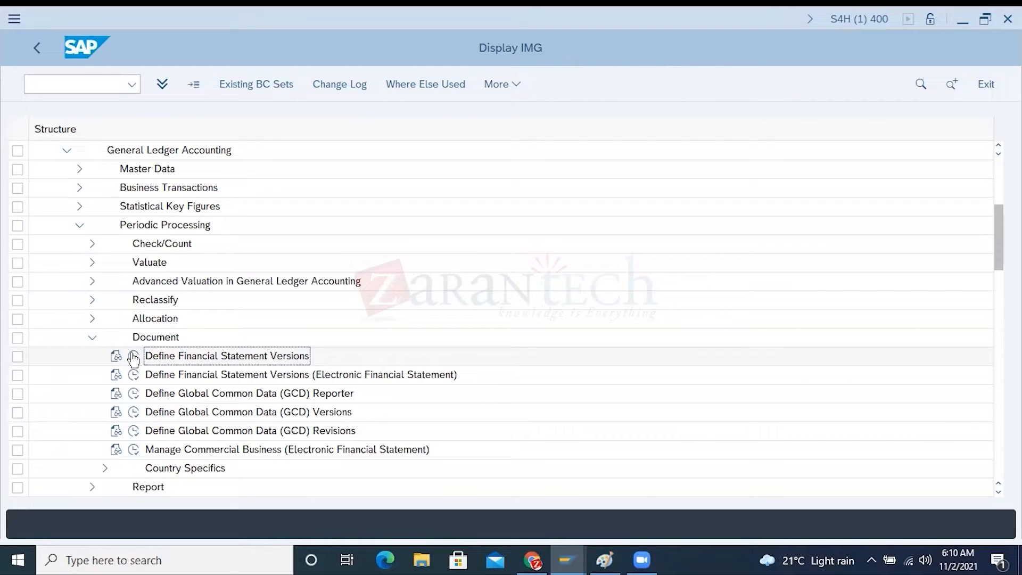
pyautogui.click(134, 358)
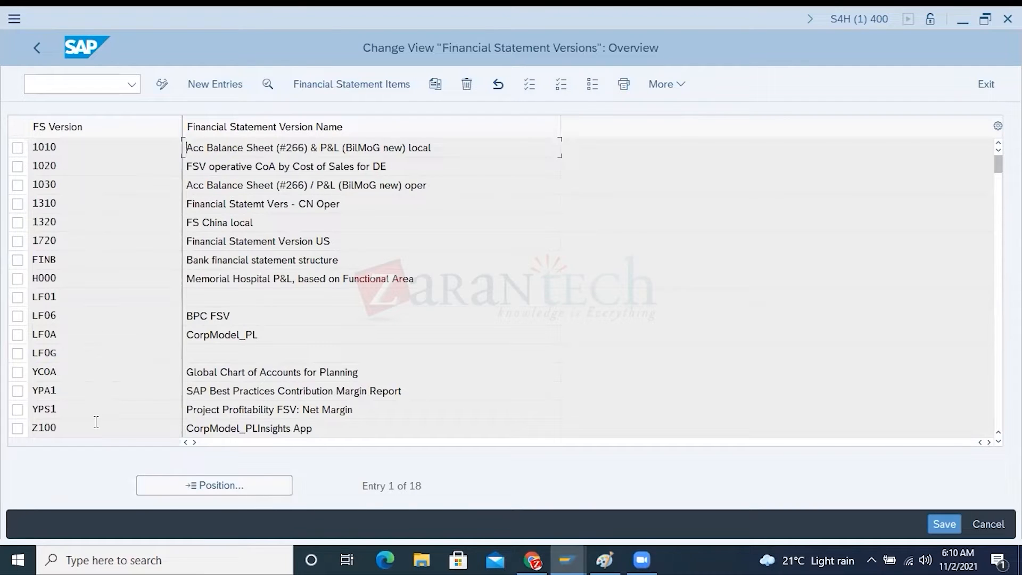
# Start a new financial statement version entry and set its FS Version to HP01
pyautogui.click(215, 88)
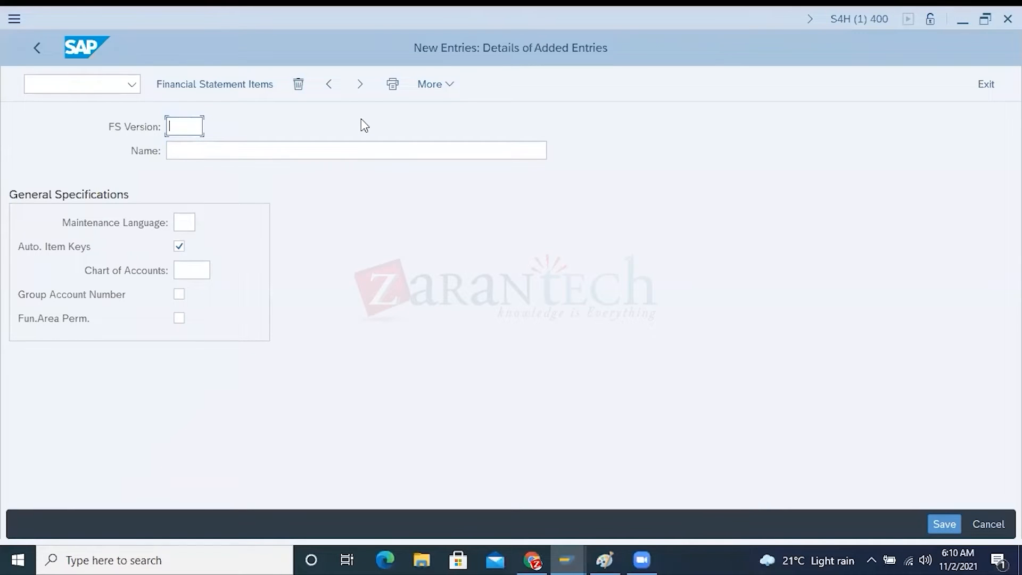
pyautogui.write('H001')
pyautogui.press('BackSpace')
pyautogui.press('BackSpace')
pyautogui.press('BackSpace')
pyautogui.write('P01')
# Enter "Financial Statement for HP( Global)" as the financial statement version's name
pyautogui.click(248, 153)
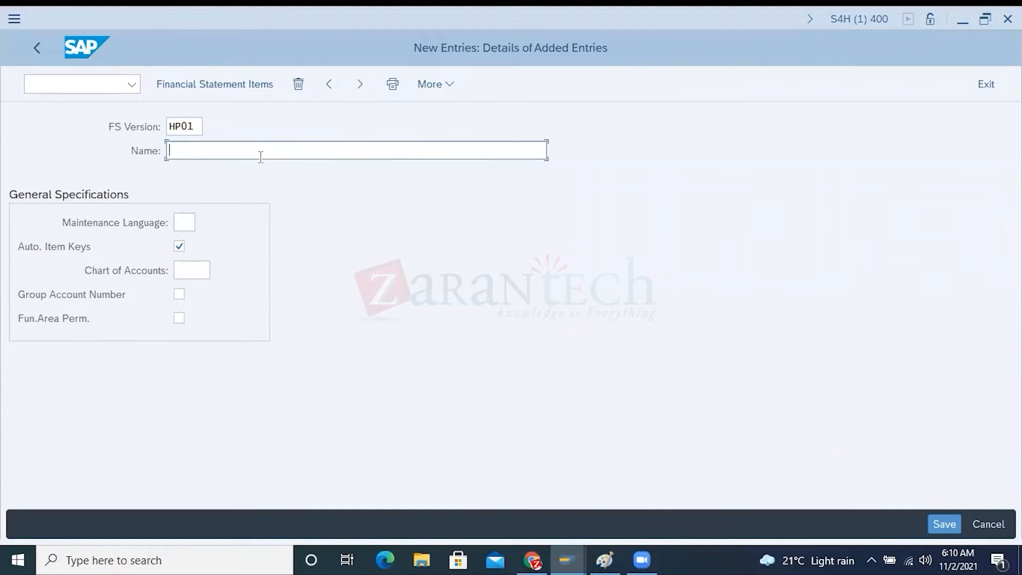
pyautogui.write('Financial Statement for HP( Global)')
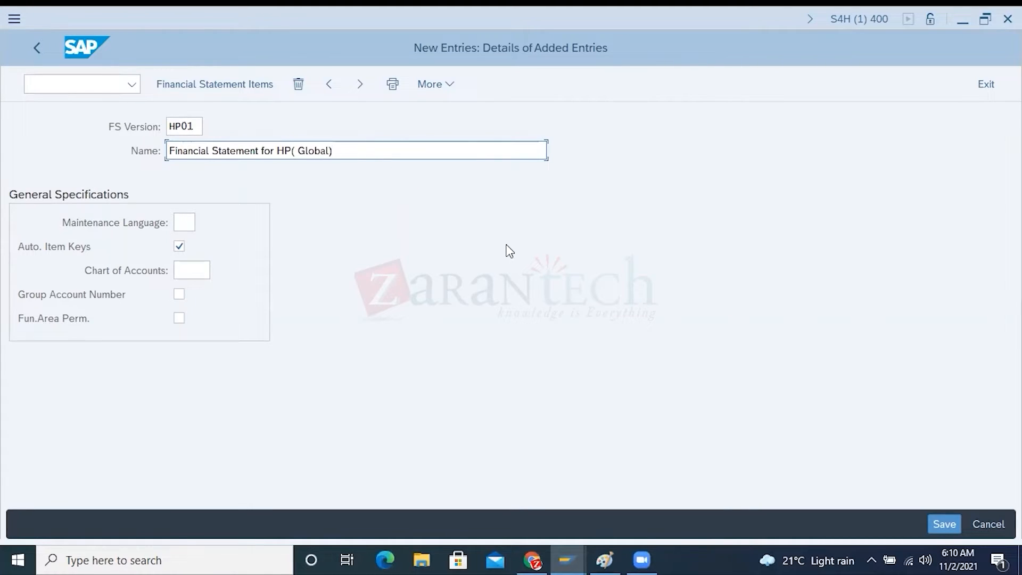
# Set the maintenance language of version HP01 to EN
pyautogui.click(88, 222)
pyautogui.click(183, 222)
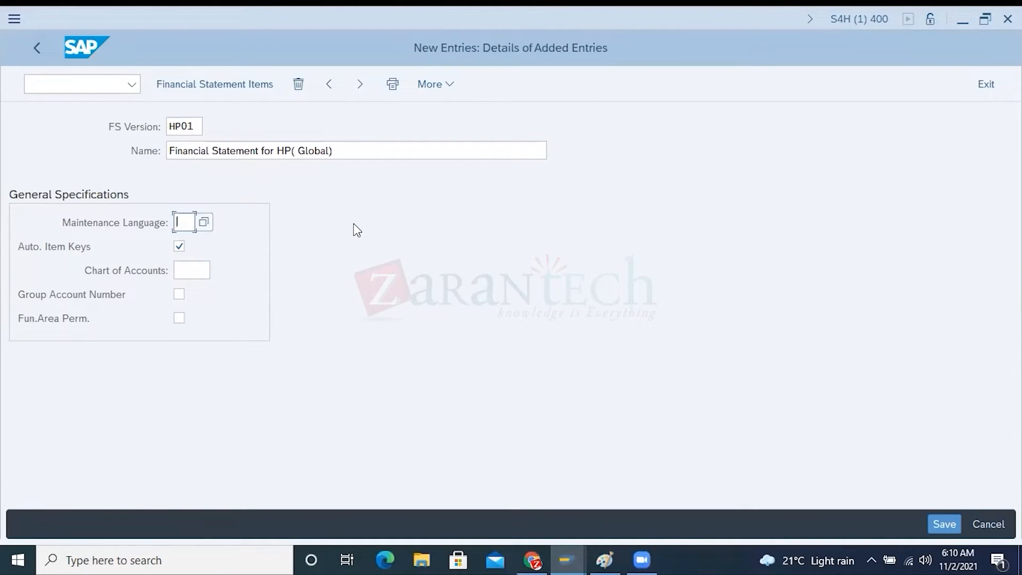
pyautogui.write('N')
pyautogui.press('BackSpace')
pyautogui.write('EN')
pyautogui.click(106, 270)
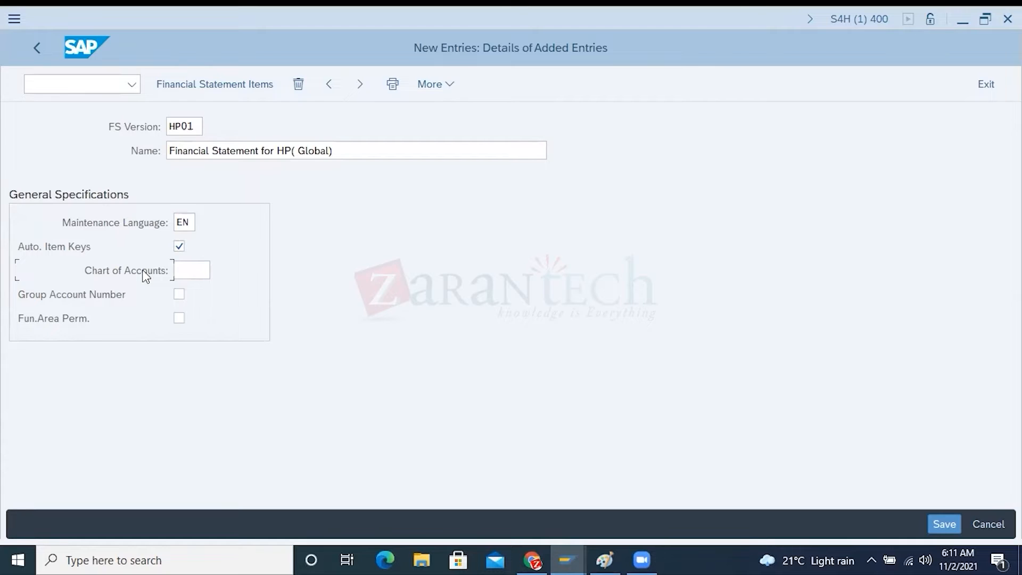
# Switch to Paint and draw a rectangle about 118 × 62 px around the C.CODE label
pyautogui.click(604, 559)
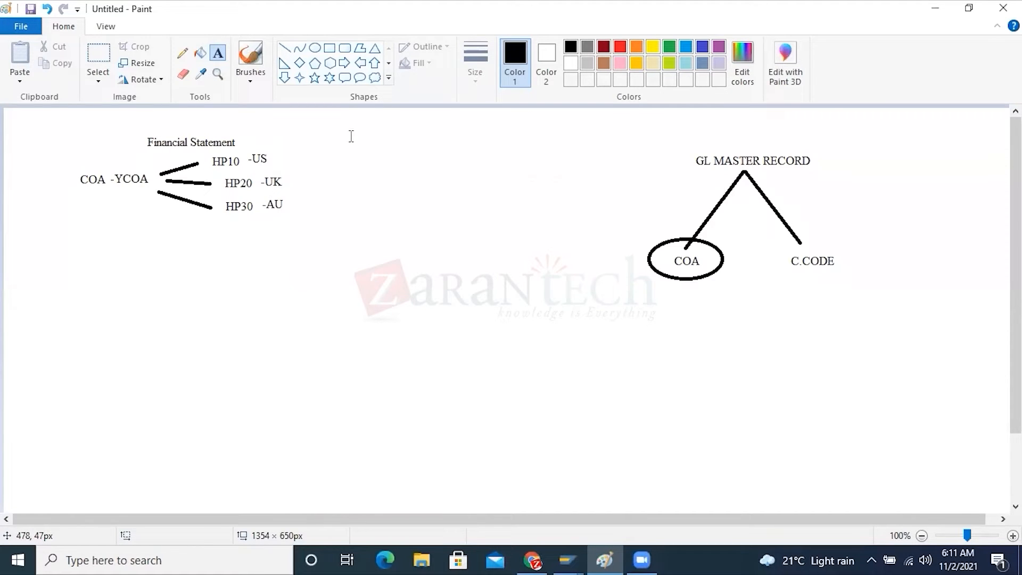
pyautogui.click(330, 48)
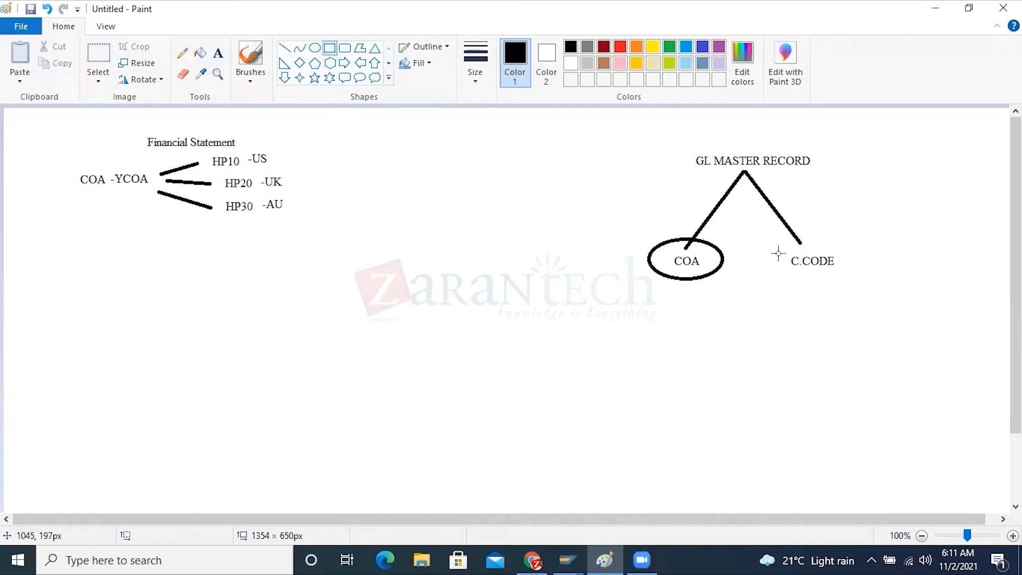
pyautogui.moveTo(766, 240)
pyautogui.mouseDown()
pyautogui.moveTo(824, 289)
pyautogui.moveTo(855, 286)
pyautogui.mouseUp()
# Write a sample G/L account number beneath the COA ellipse and highlight it
pyautogui.click(218, 55)
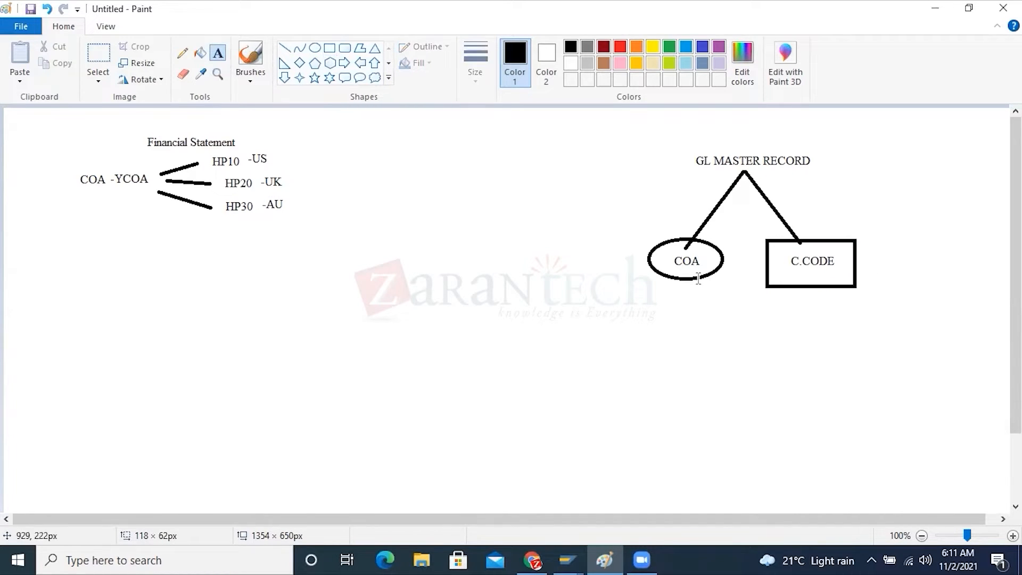
pyautogui.click(656, 292)
pyautogui.write('60003000')
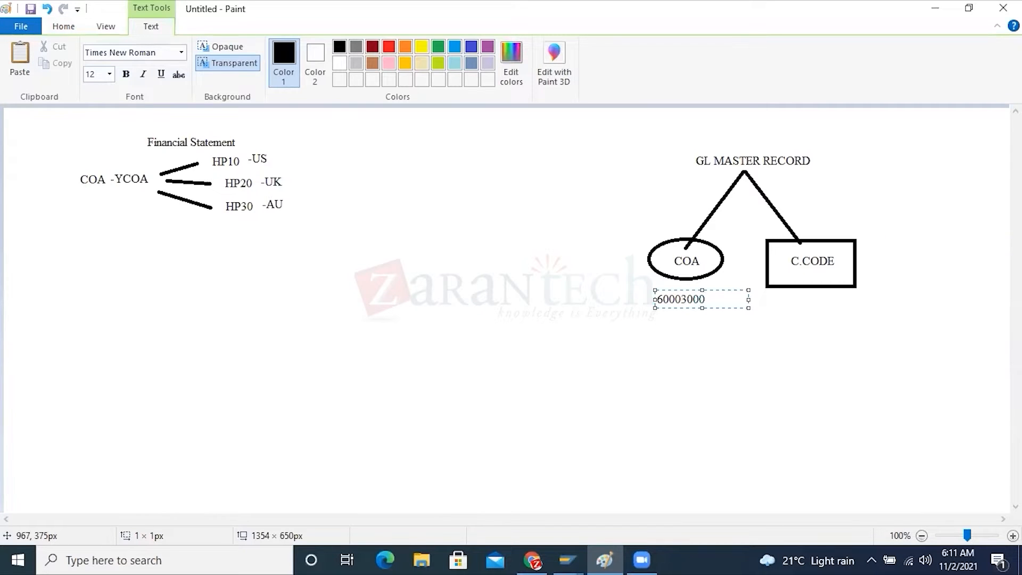
pyautogui.moveTo(711, 300); pyautogui.dragTo(666, 300)
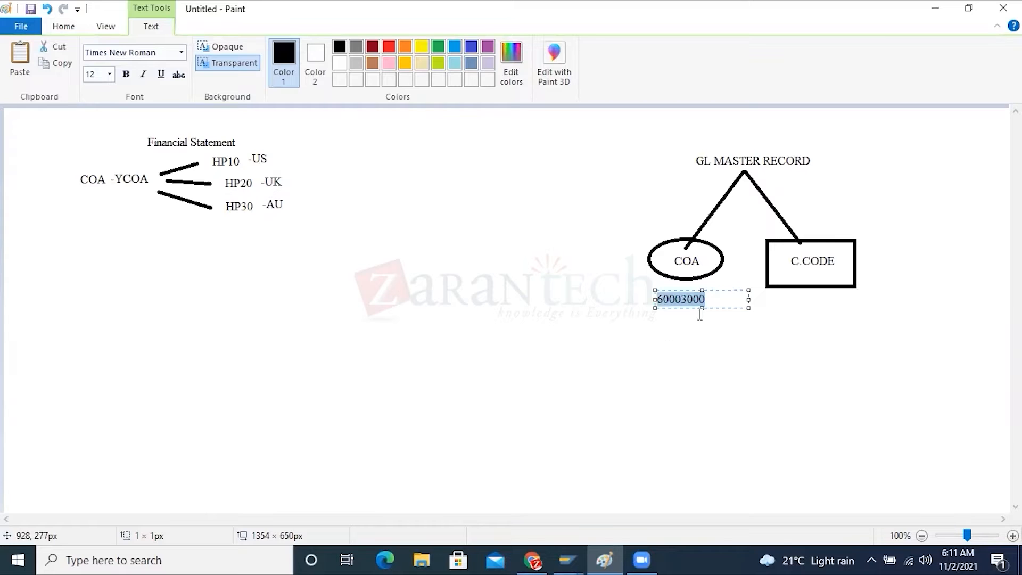
pyautogui.moveTo(704, 298); pyautogui.dragTo(654, 299)
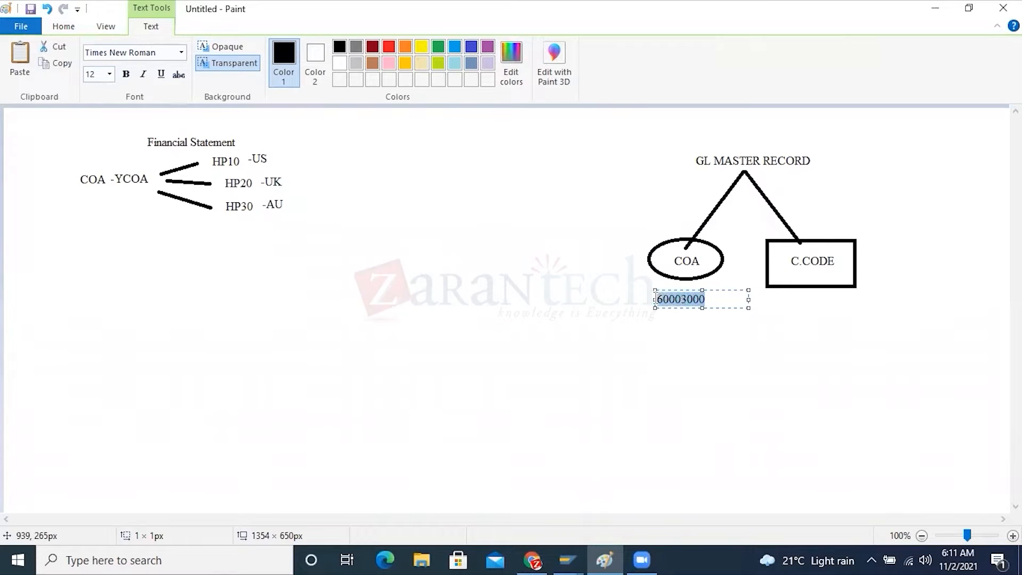
# Write HP10 beneath the C.CODE rectangle and highlight the text
pyautogui.click(782, 296)
pyautogui.click(783, 293)
pyautogui.write('HP10')
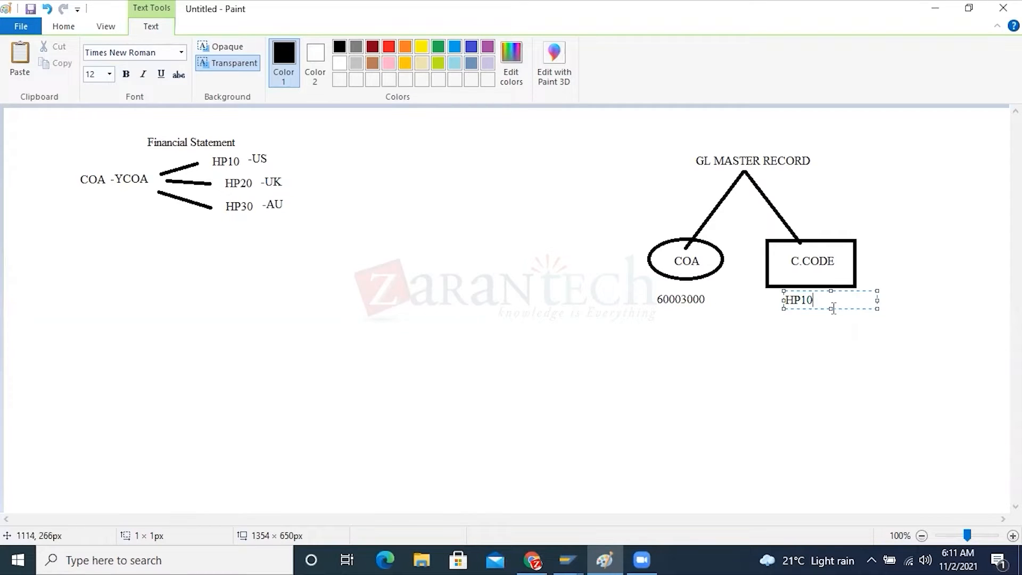
pyautogui.moveTo(826, 301); pyautogui.dragTo(785, 300)
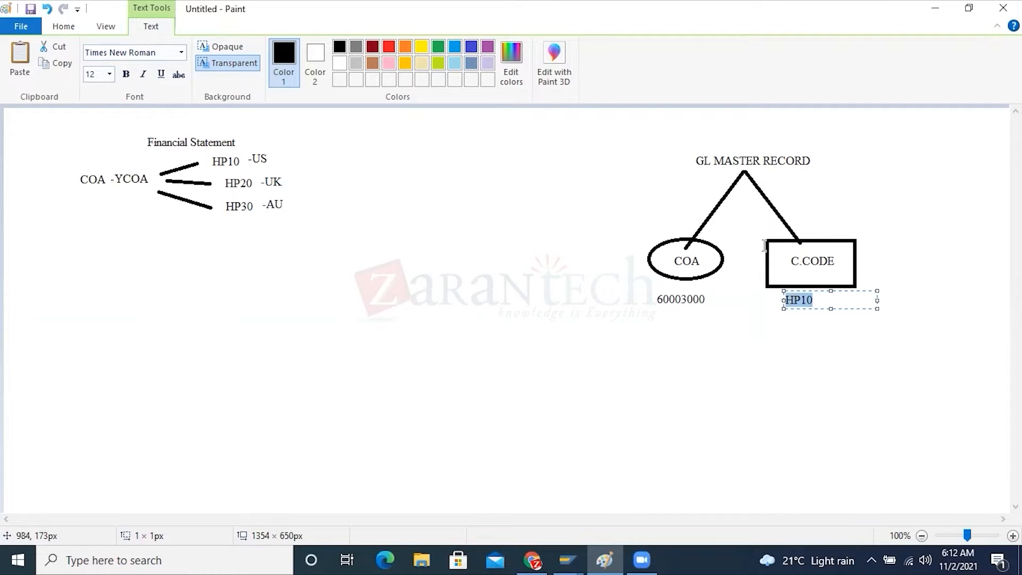
pyautogui.moveTo(816, 301); pyautogui.dragTo(785, 300)
pyautogui.moveTo(817, 299); pyautogui.dragTo(783, 299)
# Add the text DR/CR beneath the HP10 label under the C.CODE rectangle
pyautogui.click(788, 318)
pyautogui.click(788, 318)
pyautogui.write('D')
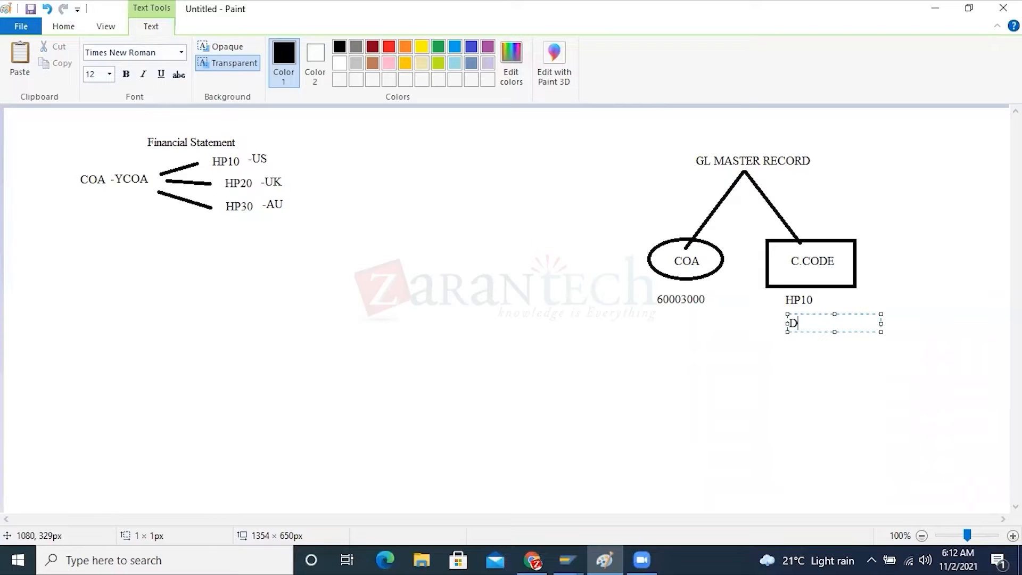
pyautogui.write('R/CR')
pyautogui.click(757, 379)
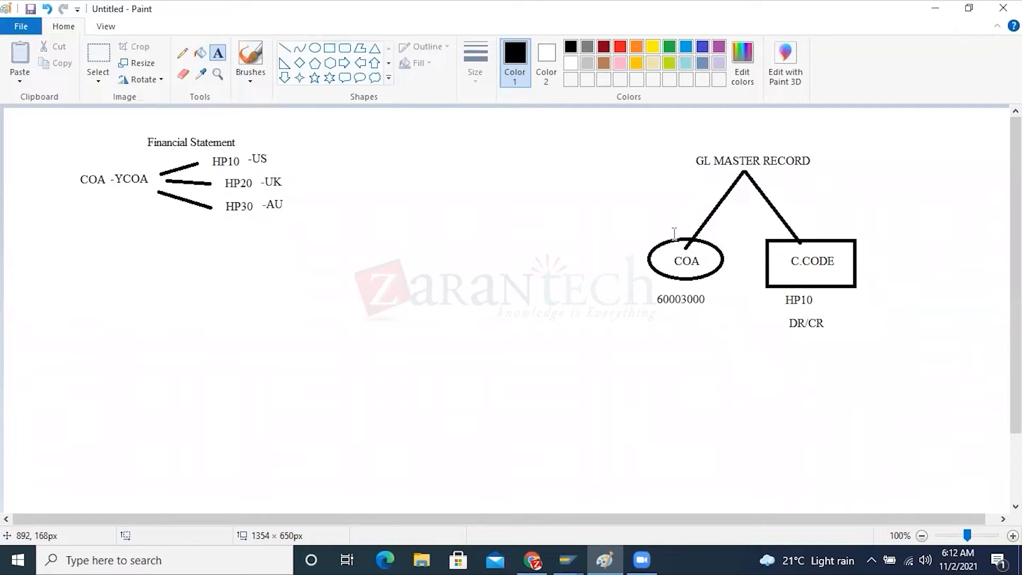
# Switch to the SAP Display G/L Account Chart of accts data window and review the chart of accounts, account type and account number
pyautogui.click(569, 556)
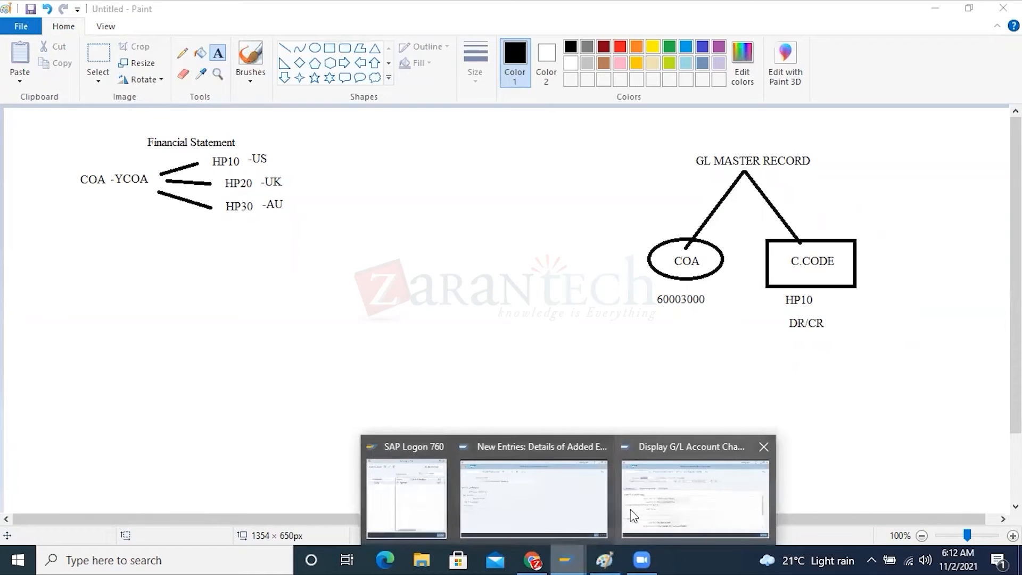
pyautogui.click(665, 497)
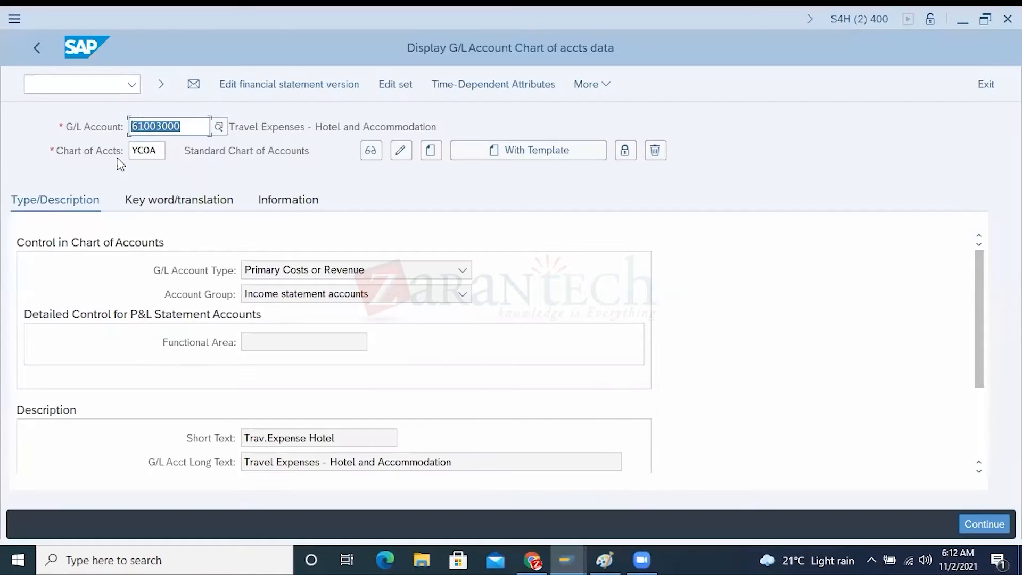
pyautogui.click(152, 149)
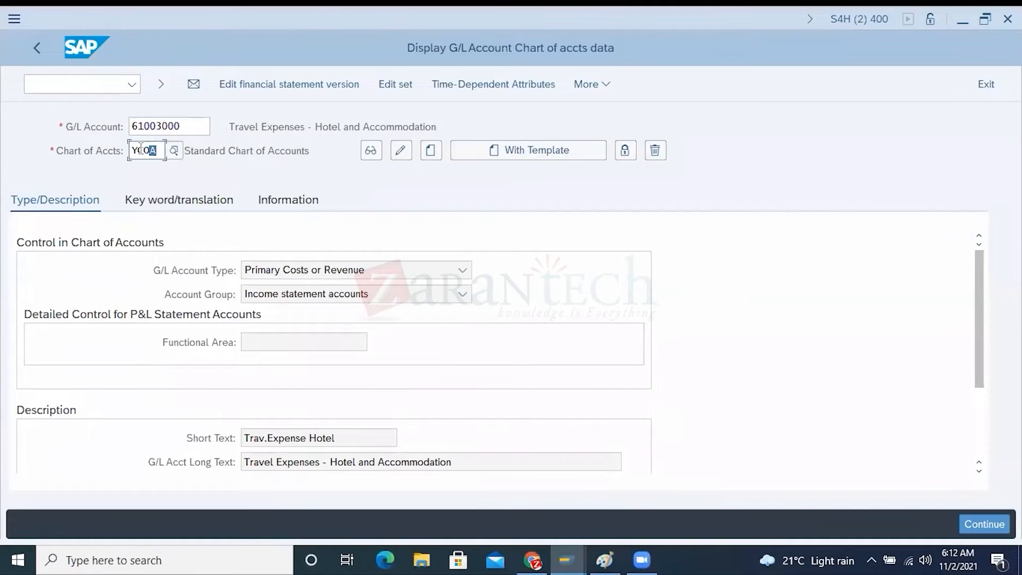
pyautogui.click(164, 272)
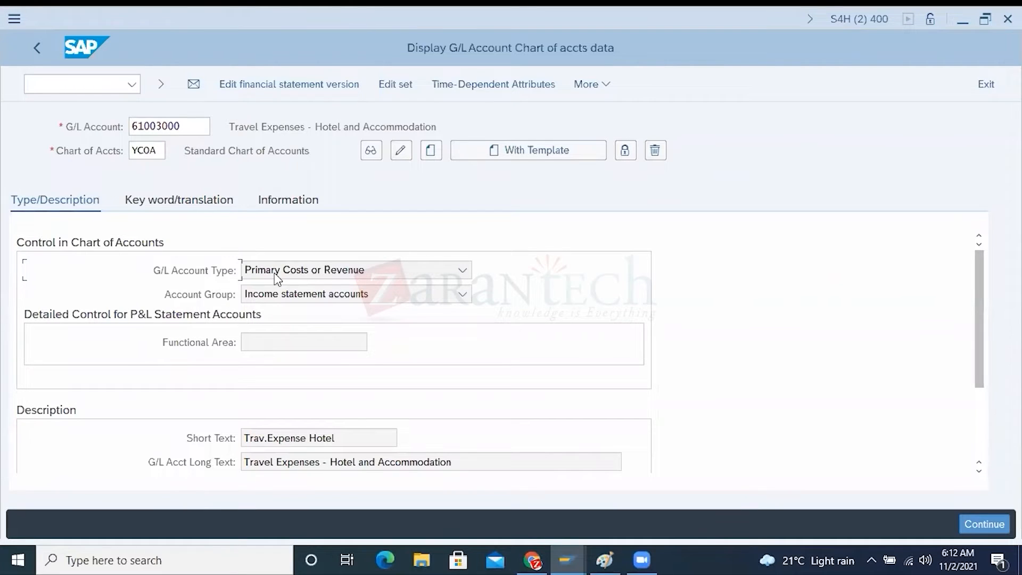
pyautogui.moveTo(180, 126); pyautogui.dragTo(128, 121)
# Switch to the SAP New Entries window and review version HP01's name and Chart of Accounts field
pyautogui.moveTo(579, 550)
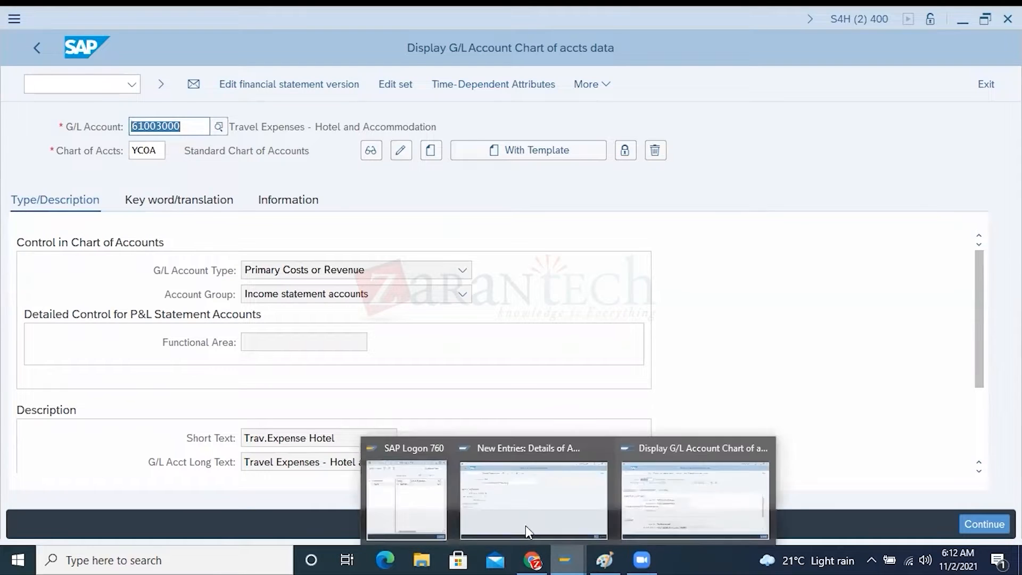
pyautogui.click(525, 525)
pyautogui.moveTo(334, 151); pyautogui.dragTo(168, 151)
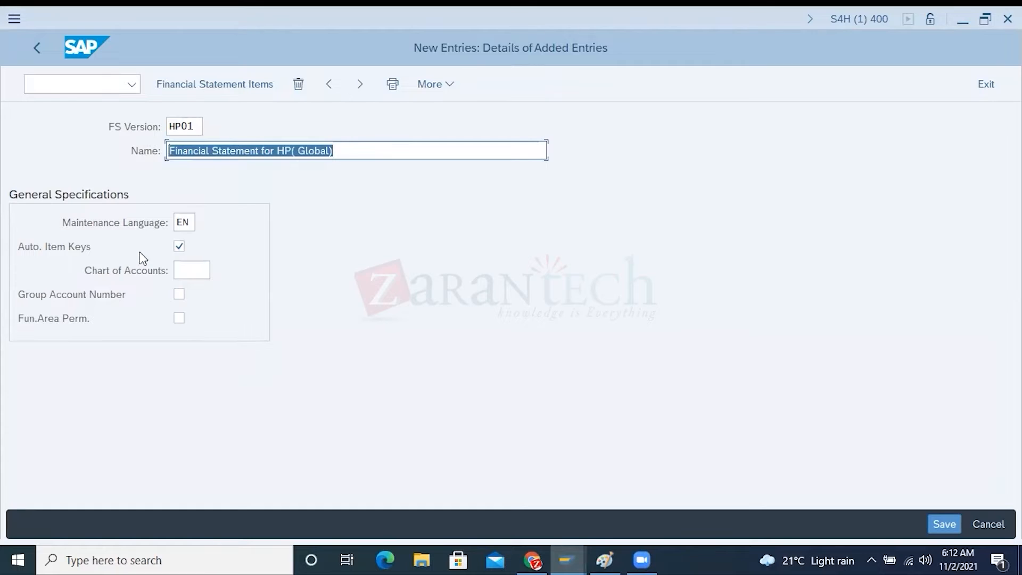
pyautogui.click(136, 271)
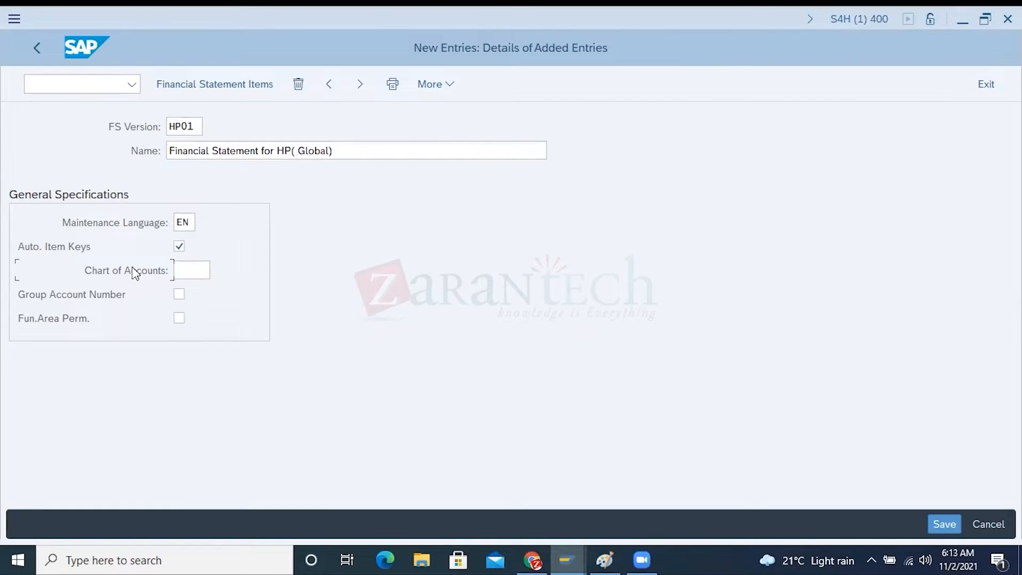
# Set the Chart of Accounts for financial statement version HP01 to YCOA and highlight the value
pyautogui.click(186, 271)
pyautogui.write('YCOA')
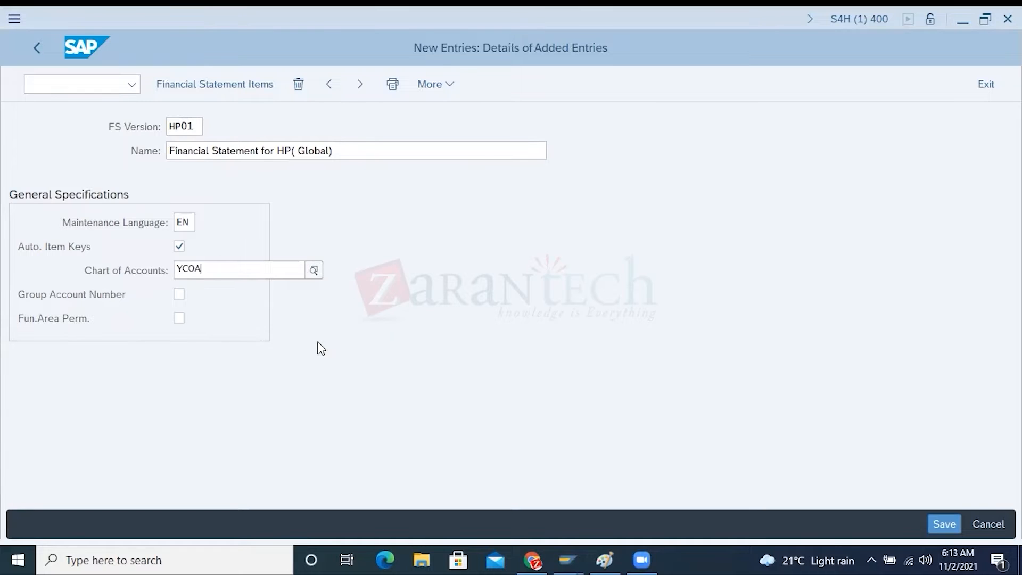
pyautogui.click(214, 342)
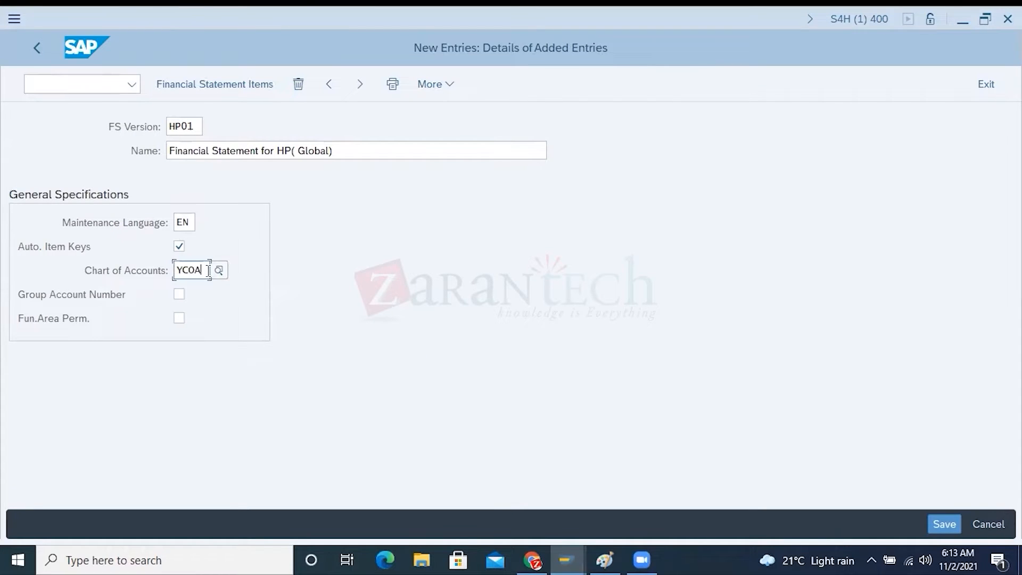
pyautogui.moveTo(203, 270); pyautogui.dragTo(174, 271)
# Switch to Paint and draw a downward block arrow beneath the YCOA label
pyautogui.click(607, 556)
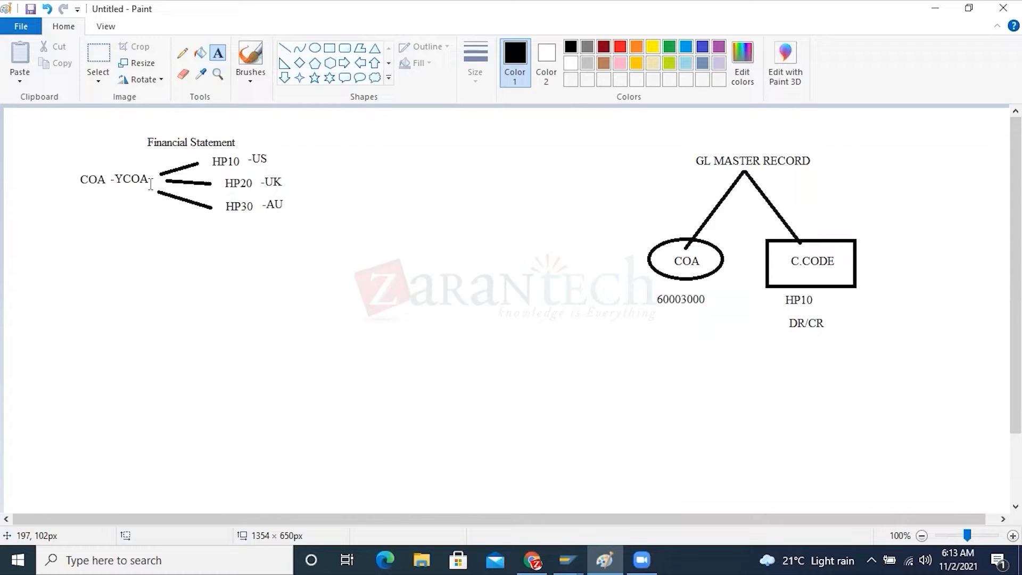
pyautogui.click(284, 77)
pyautogui.moveTo(118, 190); pyautogui.dragTo(137, 263)
pyautogui.click(244, 260)
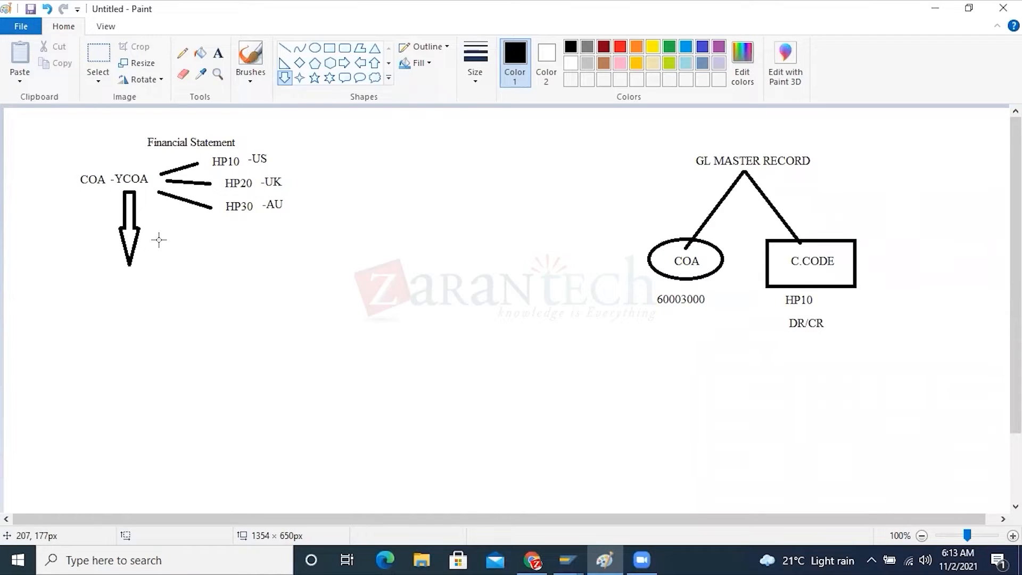
# Switch to the SAP New Entries window and enable Group Account Number for version HP01
pyautogui.click(567, 556)
pyautogui.click(469, 477)
pyautogui.moveTo(204, 269); pyautogui.dragTo(179, 269)
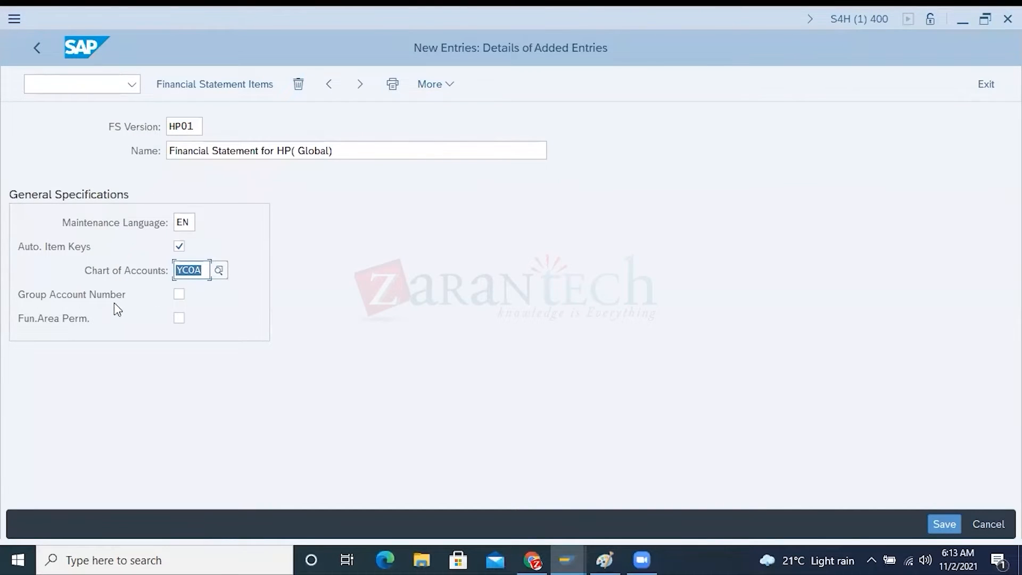
pyautogui.click(179, 294)
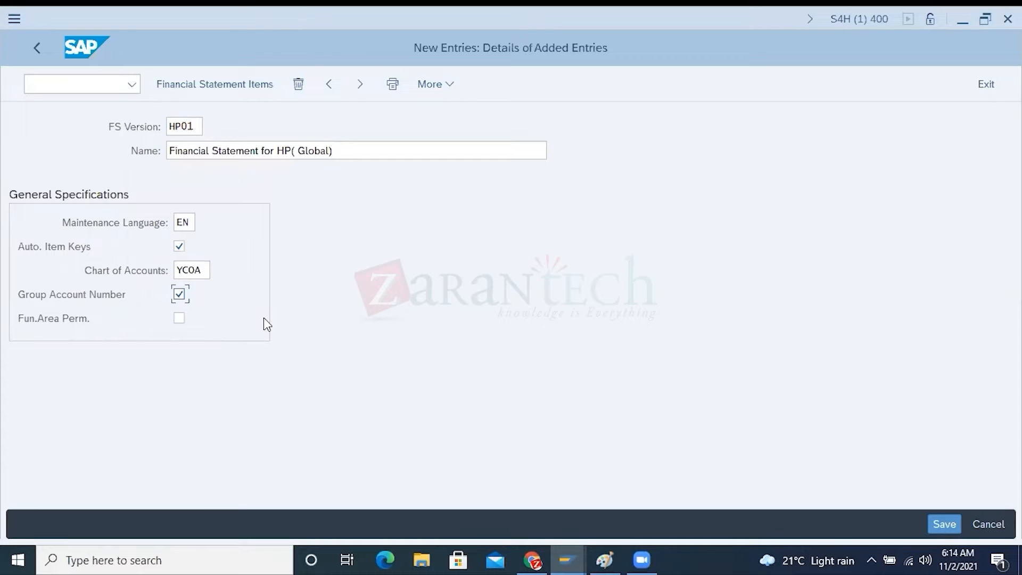
# Switch to the SAP Display G/L Account Chart of accts data window and review the account's consolidation data and account number
pyautogui.click(569, 556)
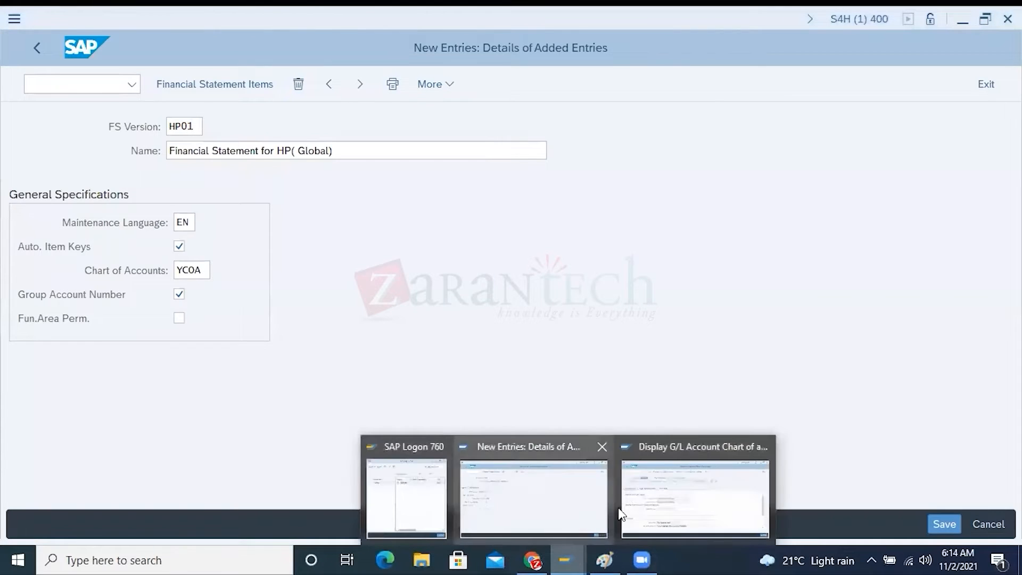
pyautogui.click(643, 502)
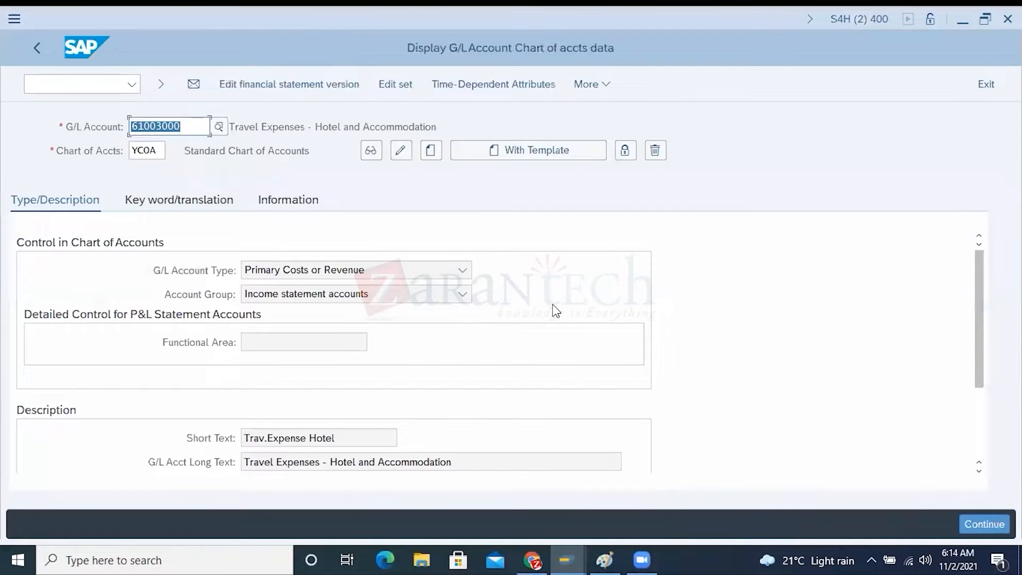
pyautogui.click(979, 415)
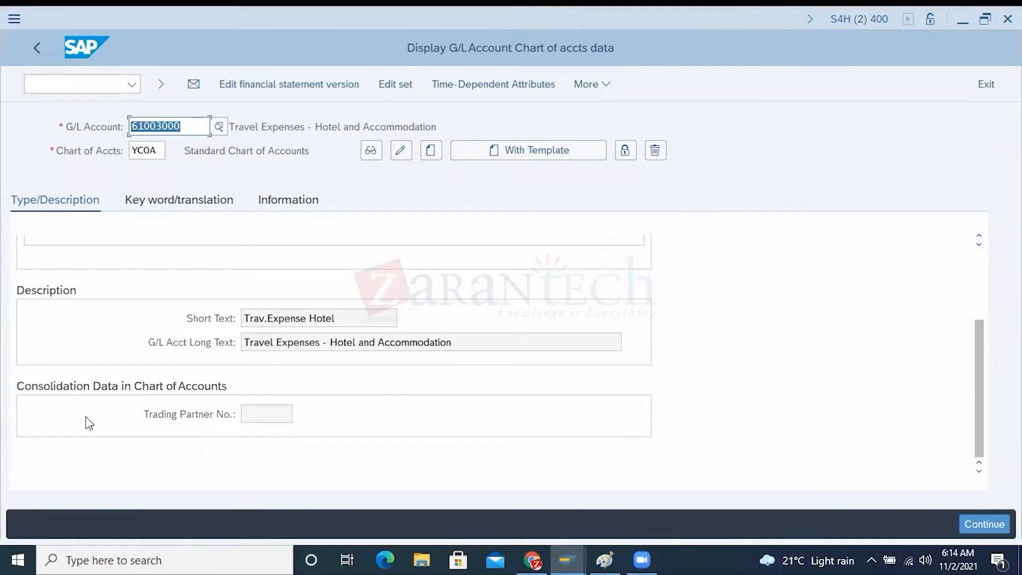
pyautogui.moveTo(184, 127); pyautogui.dragTo(128, 125)
# Return to the SAP New Entries window, highlight the YCOA chart of accounts and disable Group Account Number
pyautogui.moveTo(577, 553)
pyautogui.click(540, 517)
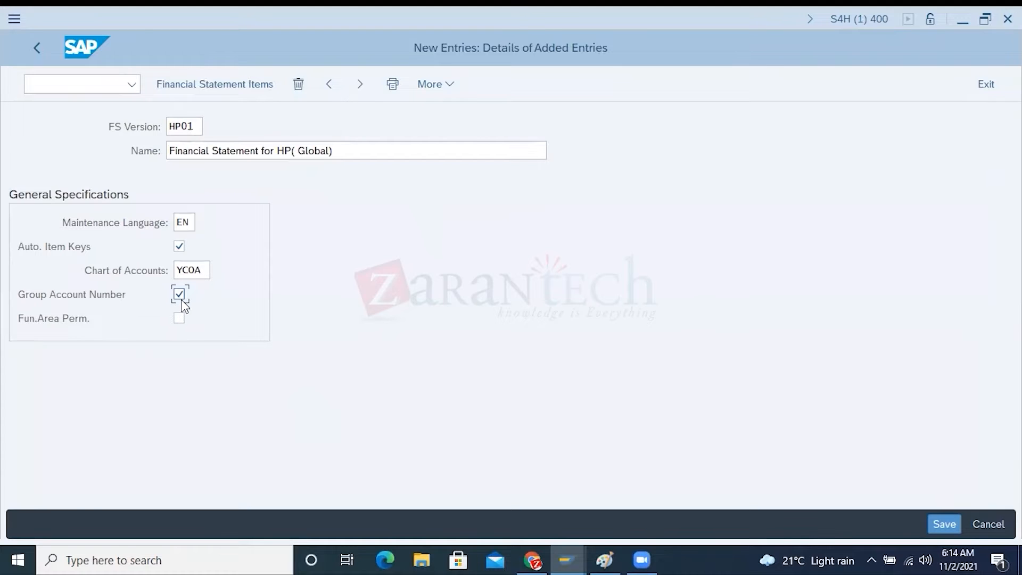
pyautogui.doubleClick(205, 270)
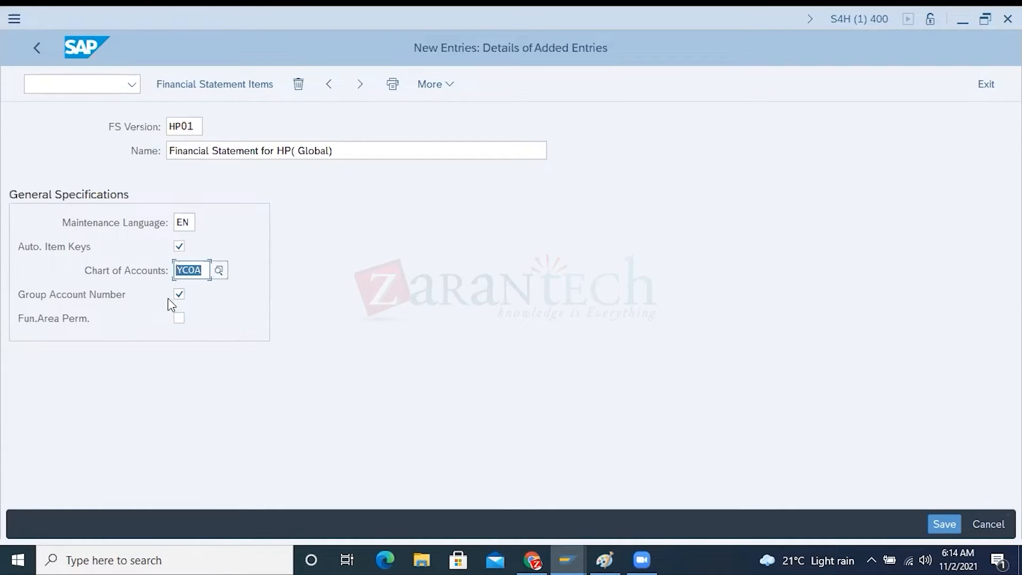
pyautogui.moveTo(203, 269); pyautogui.dragTo(197, 270)
pyautogui.click(179, 294)
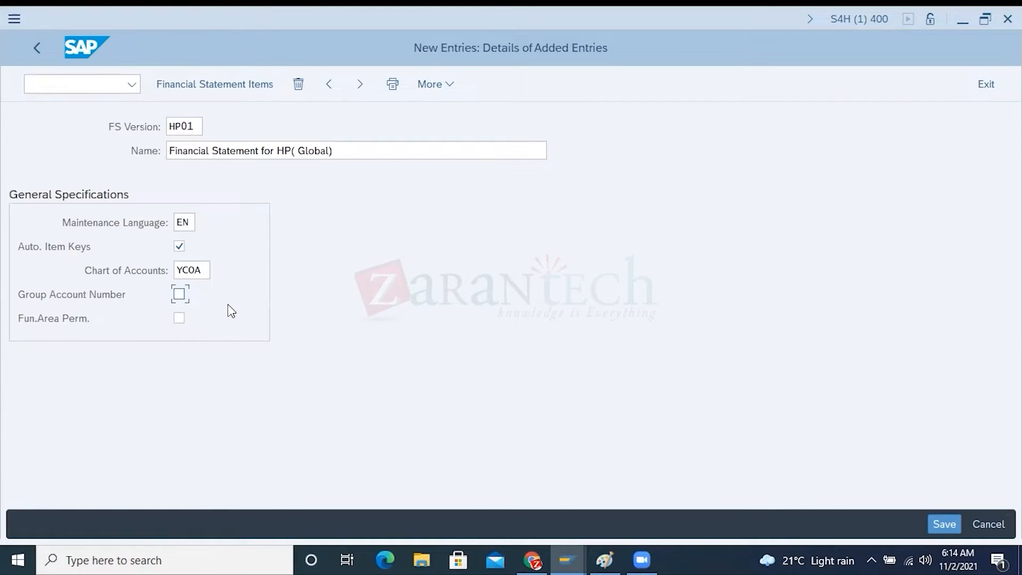
# Switch to Paint and start a text list with 60003000 and 60003001 below the HP30 label
pyautogui.click(604, 559)
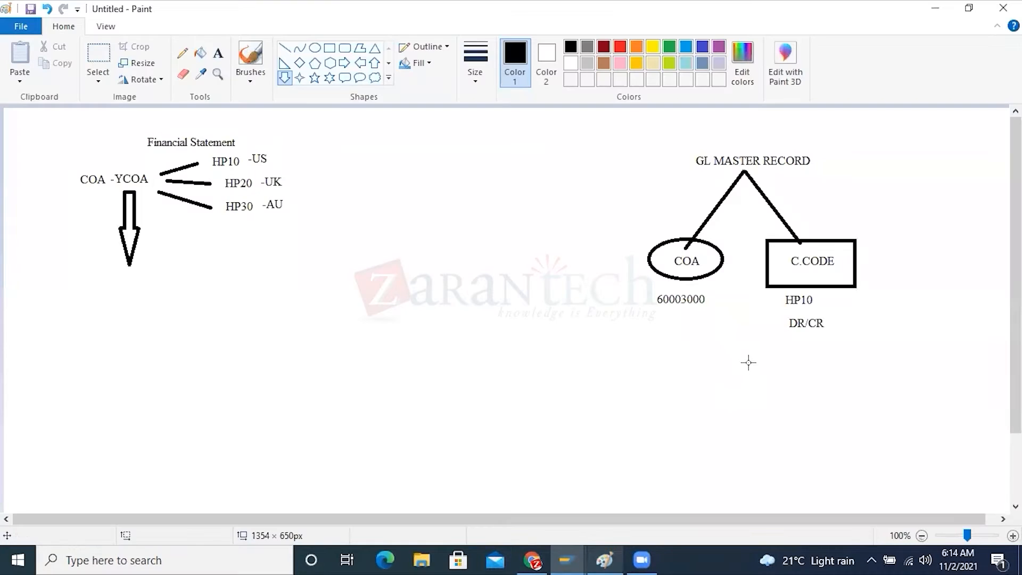
pyautogui.click(217, 53)
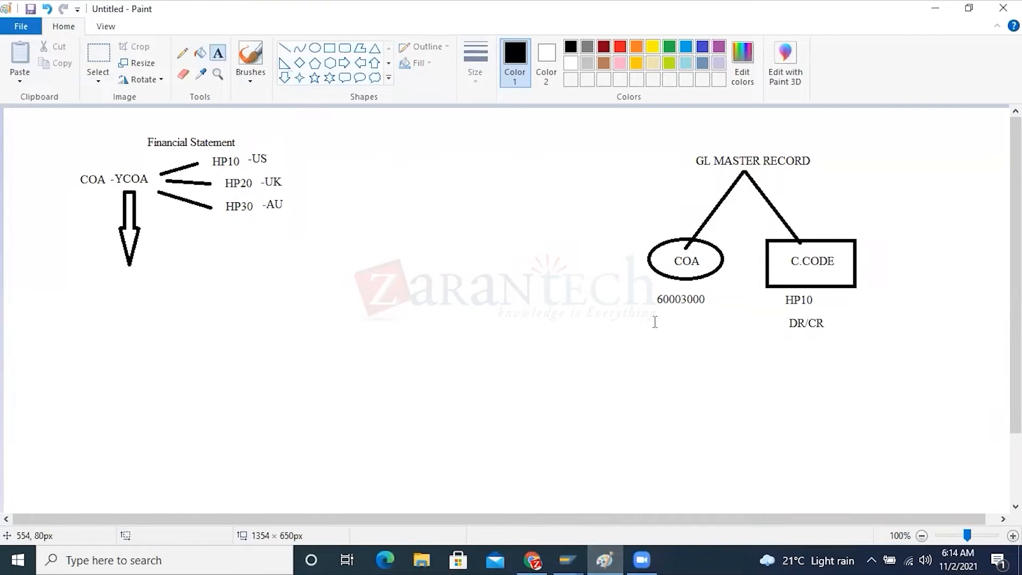
pyautogui.click(241, 283)
pyautogui.write('60003000')
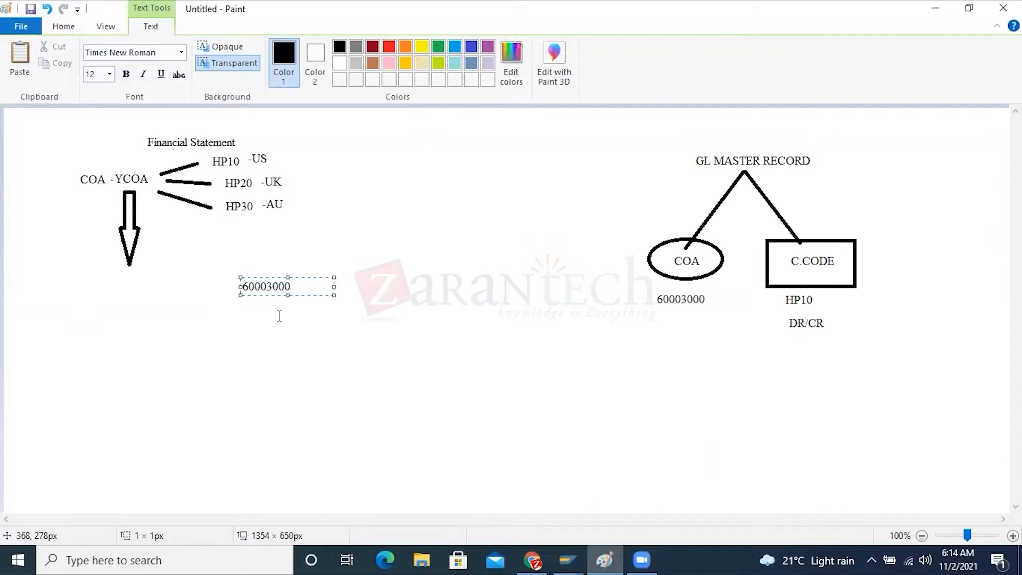
pyautogui.press('Return')
pyautogui.write('6000')
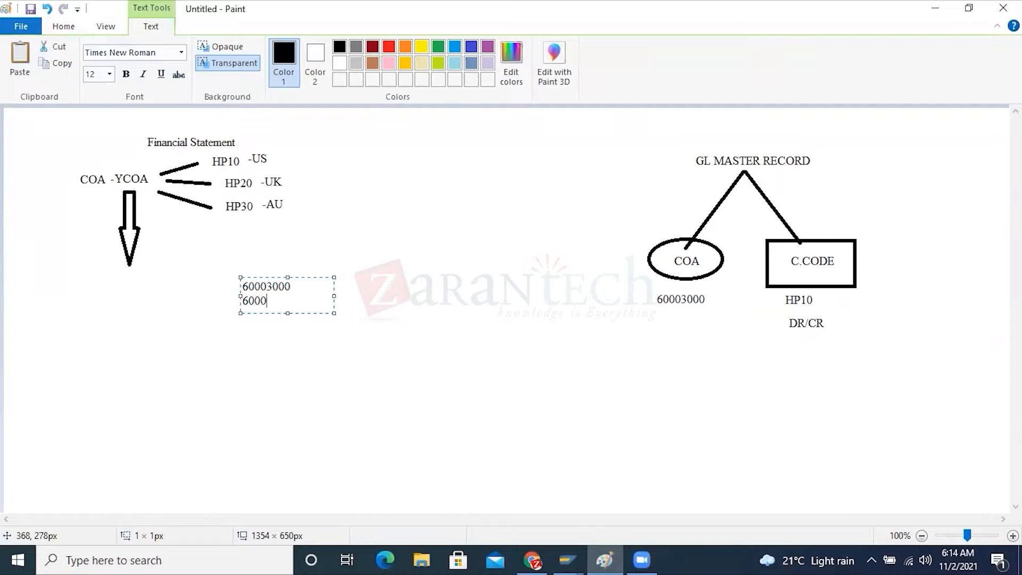
pyautogui.write('3000')
pyautogui.press('BackSpace')
pyautogui.write('1')
# Add 60003002 and 60003003 to the account list and highlight its entries before finishing the text
pyautogui.press('Return')
pyautogui.press('Return')
pyautogui.write('60')
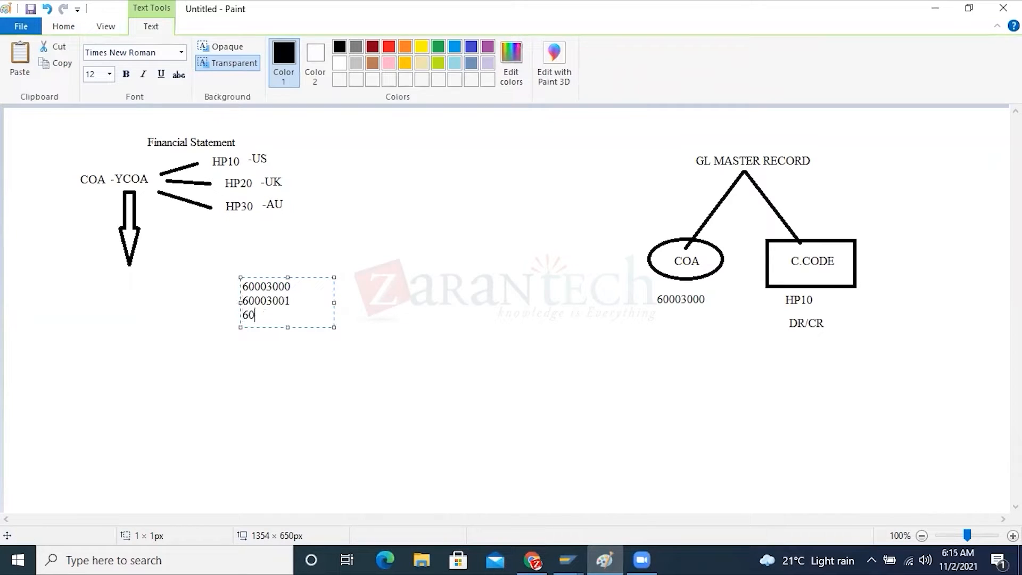
pyautogui.write('003002')
pyautogui.press('Return')
pyautogui.write('600030')
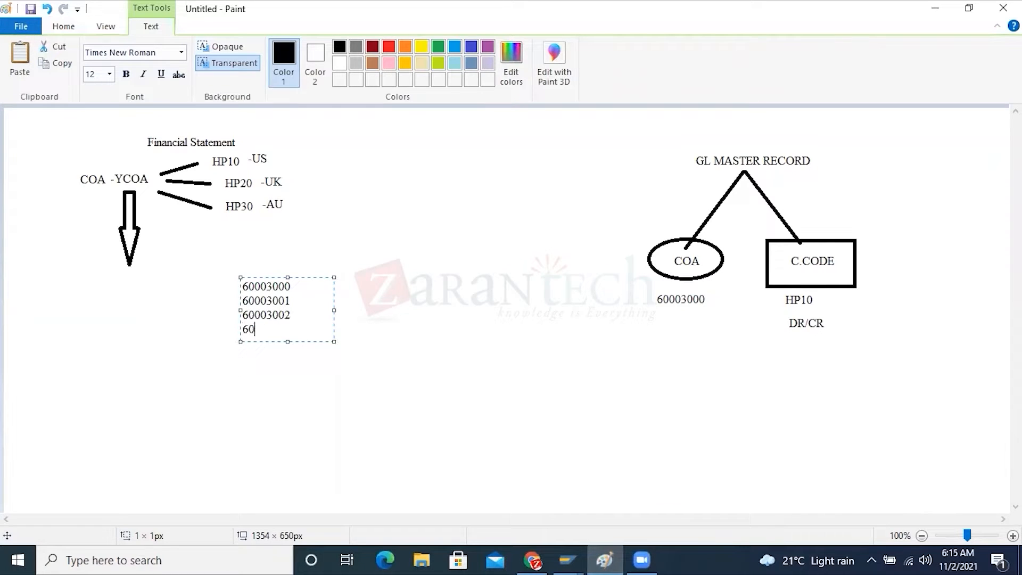
pyautogui.write('03')
pyautogui.click(290, 285)
pyautogui.moveTo(291, 286); pyautogui.dragTo(227, 282)
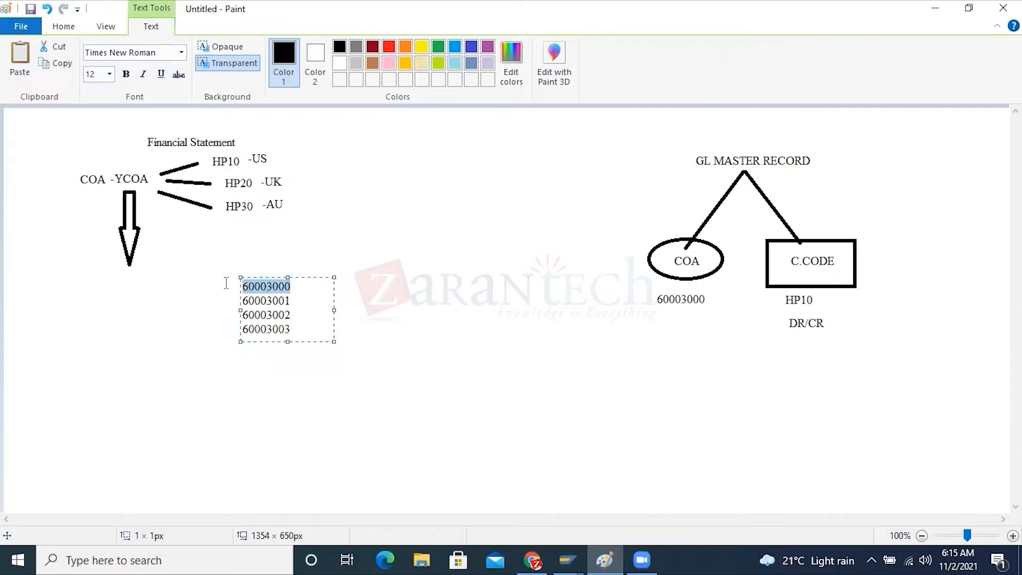
pyautogui.moveTo(301, 300)
pyautogui.mouseDown()
pyautogui.moveTo(246, 302)
pyautogui.moveTo(224, 324)
pyautogui.mouseUp()
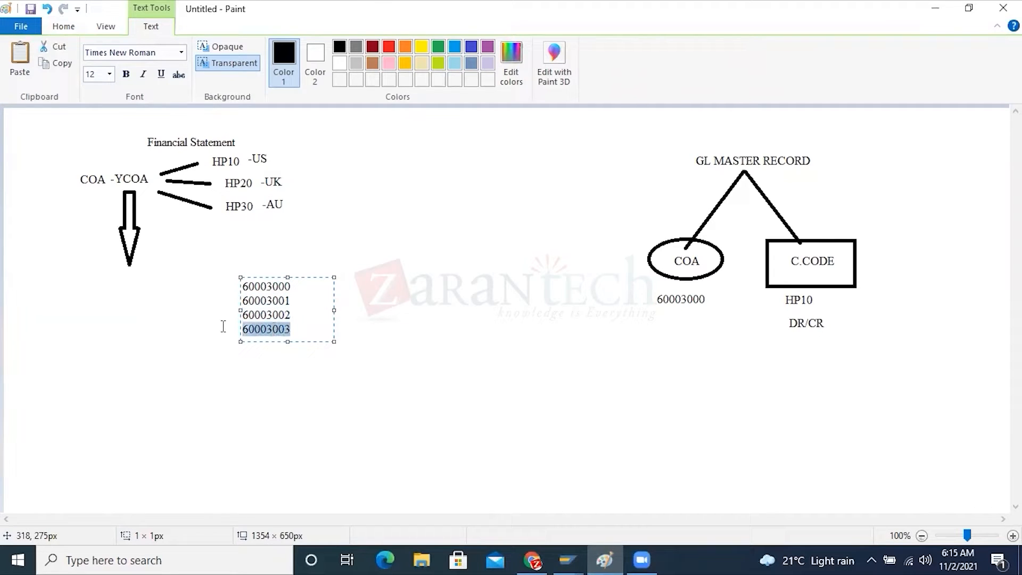
pyautogui.click(252, 259)
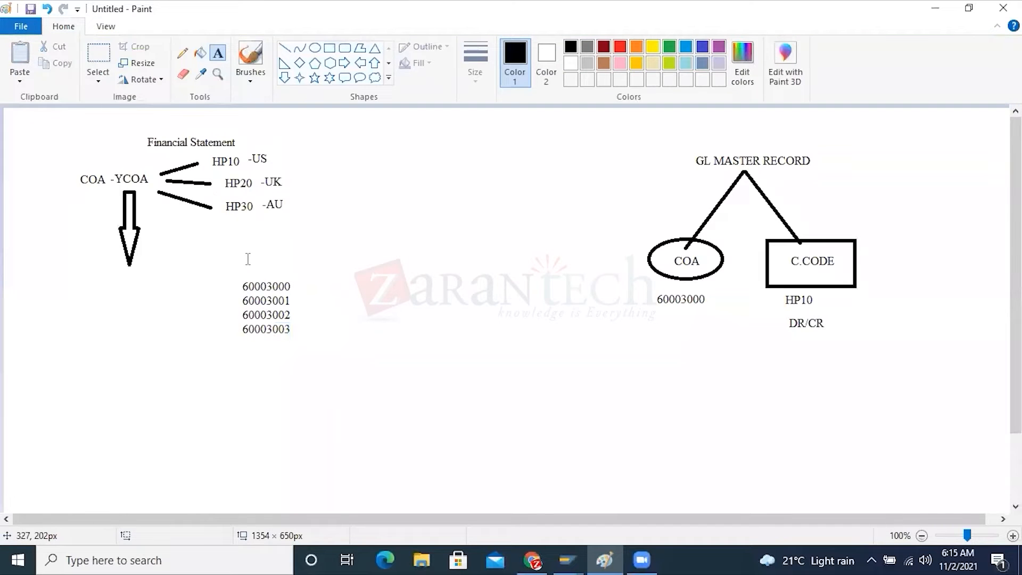
# Add the heading YCOA above the account list and draw a right-pointing block arrow starting beside the list
pyautogui.click(254, 257)
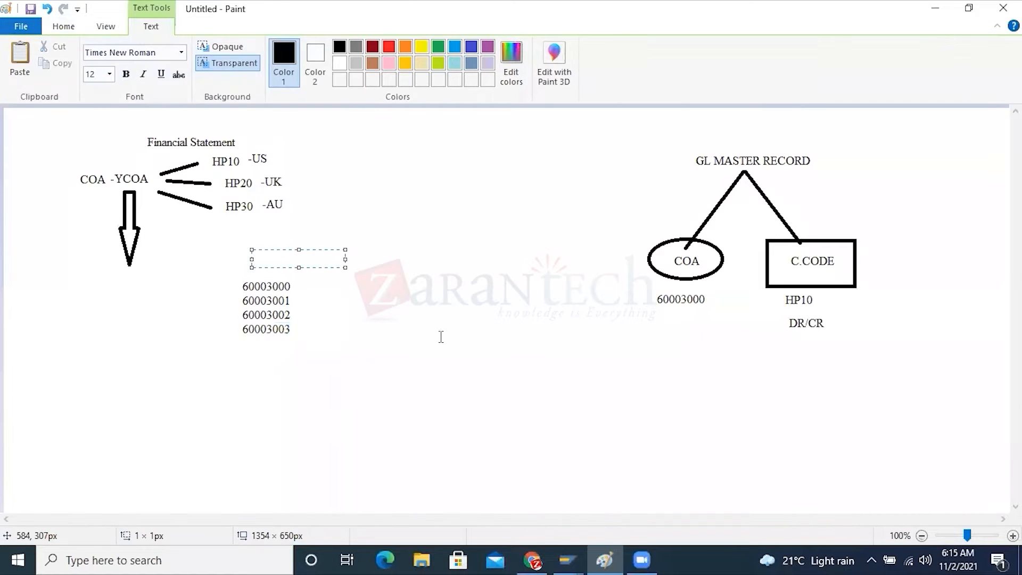
pyautogui.write('YCOA')
pyautogui.click(404, 335)
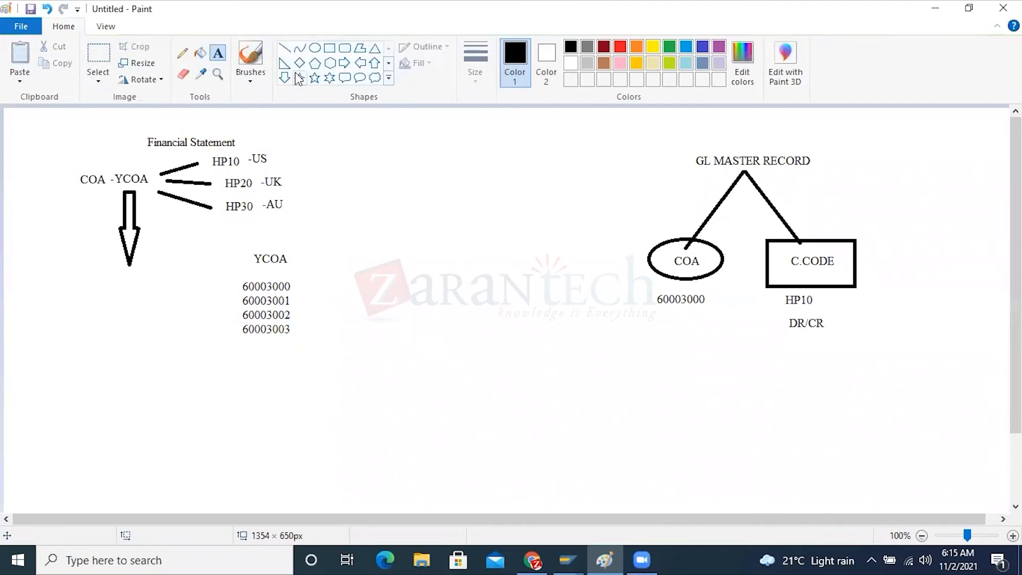
pyautogui.click(344, 63)
pyautogui.moveTo(300, 285); pyautogui.dragTo(402, 326)
# Write the number 10001000 and the label GROUP GL A/C) at the tip of the right-pointing arrow
pyautogui.click(217, 53)
pyautogui.click(409, 302)
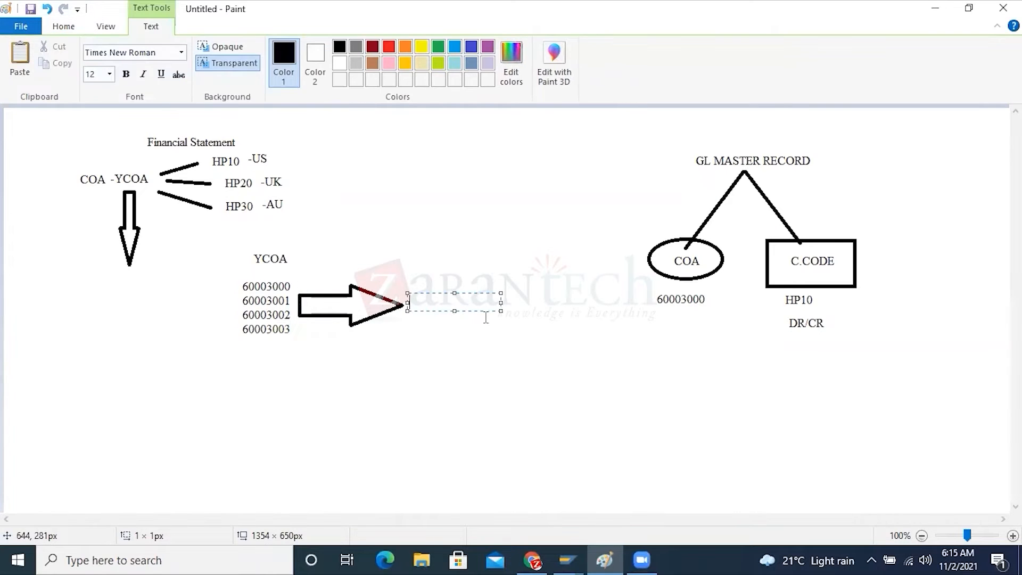
pyautogui.write('100010009GROUP GL A/C')
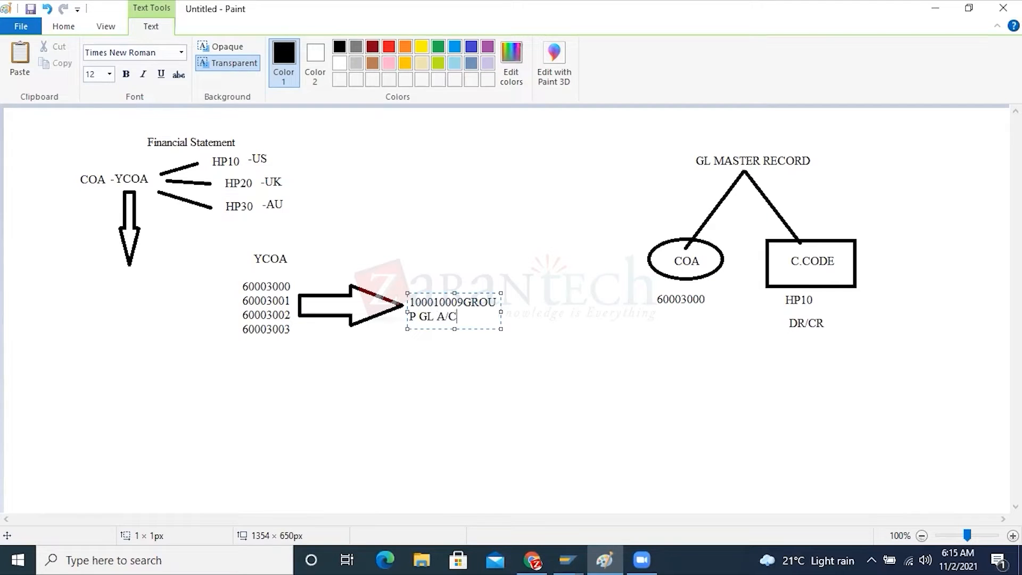
pyautogui.write(')')
# Widen the group account text box and correct its text to 10001000(GROUP GL A/C), highlighting the number
pyautogui.moveTo(500, 311); pyautogui.dragTo(585, 312)
pyautogui.click(462, 302)
pyautogui.press('BackSpace')
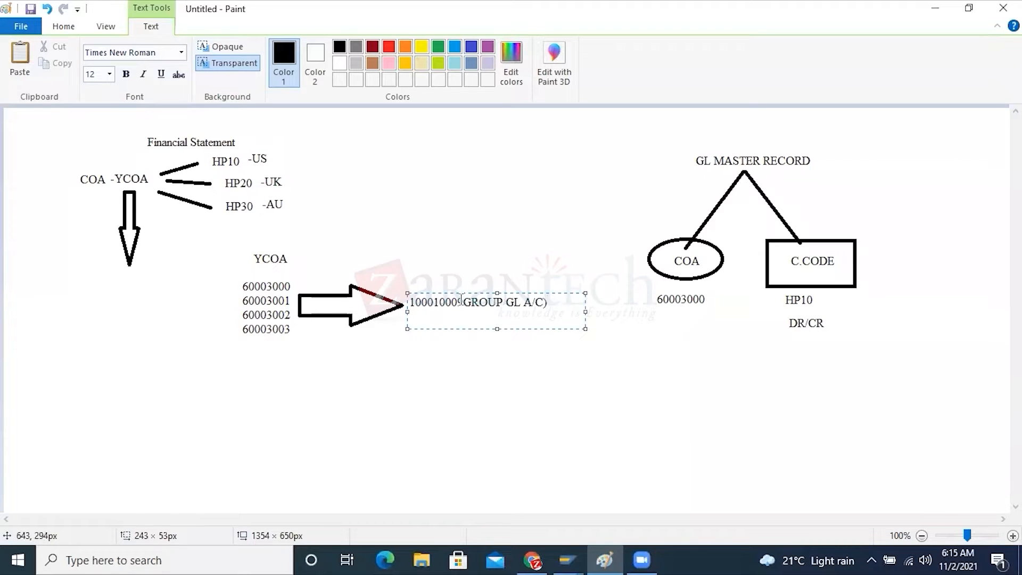
pyautogui.write('9')
pyautogui.press('BackSpace')
pyautogui.write('(')
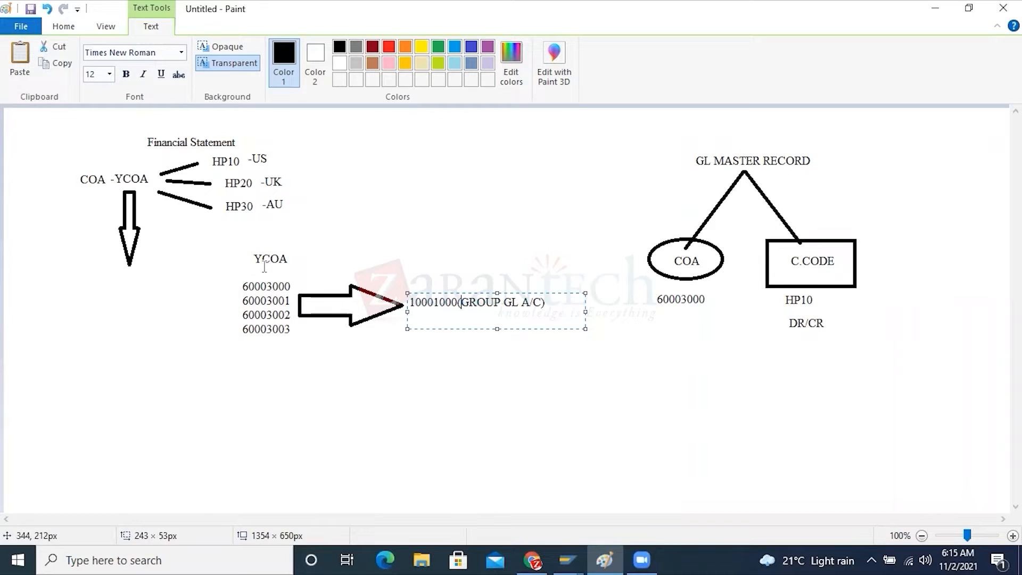
pyautogui.moveTo(456, 302); pyautogui.dragTo(410, 302)
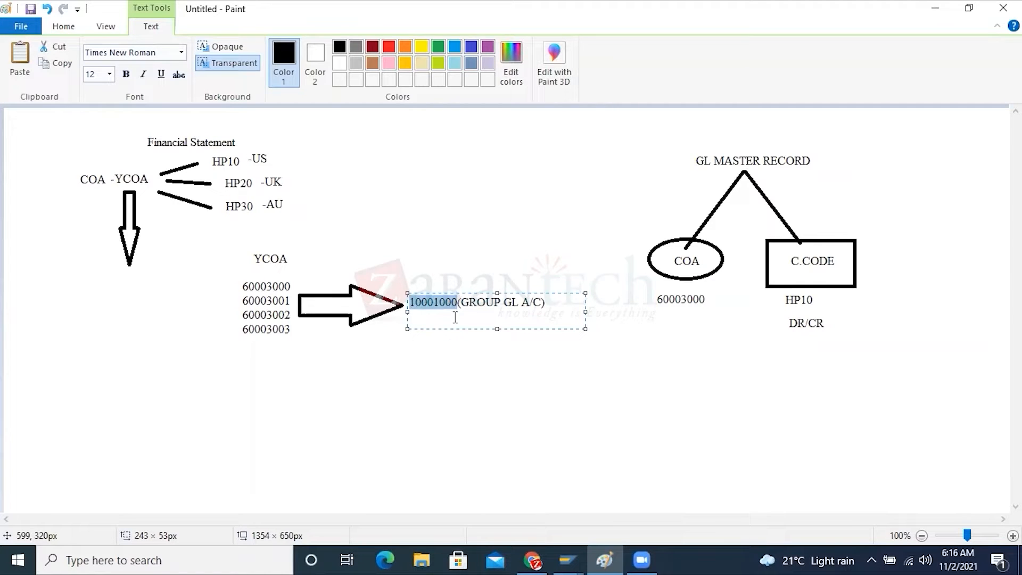
pyautogui.click(232, 293)
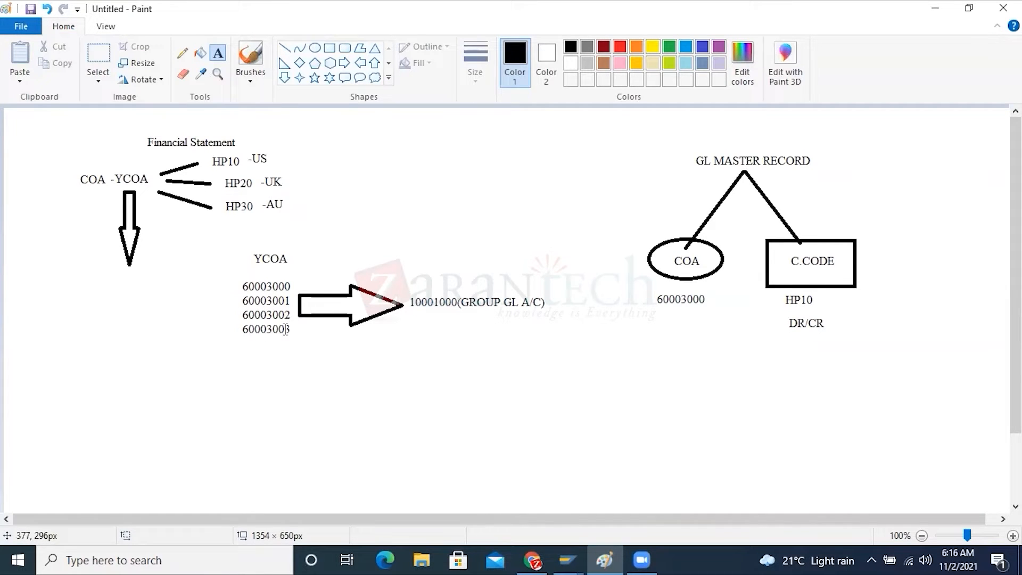
# Switch to the SAP New Entries window to review the YCOA chart of accounts, and return to the Paint account list
pyautogui.click(568, 556)
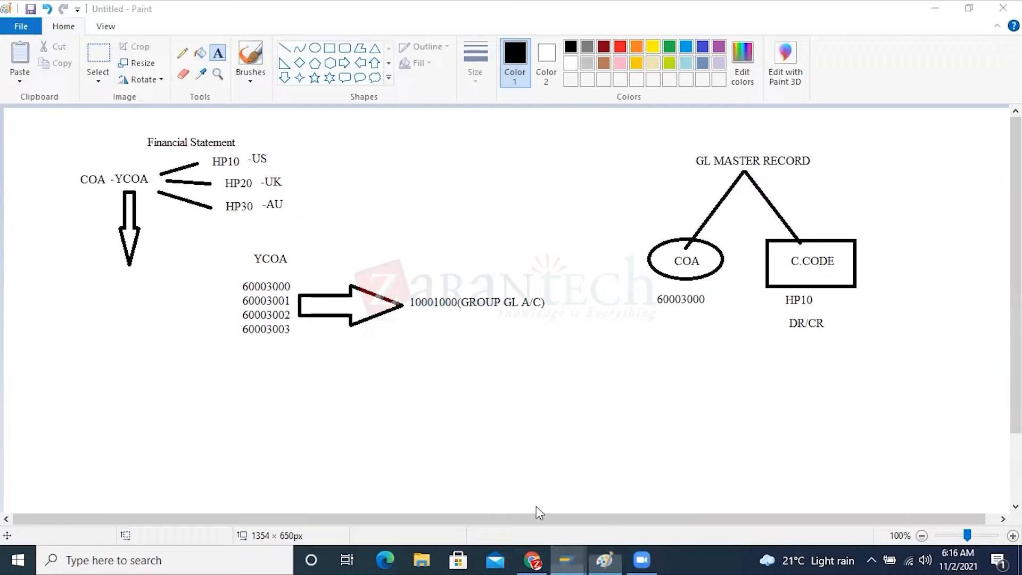
pyautogui.click(180, 294)
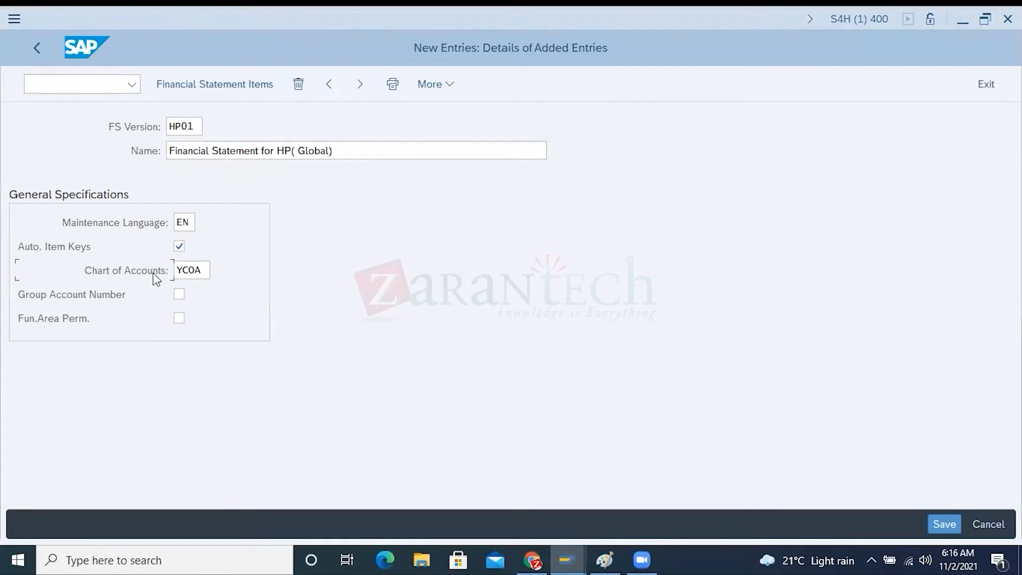
pyautogui.click(204, 270)
pyautogui.moveTo(204, 270); pyautogui.dragTo(168, 270)
pyautogui.click(605, 560)
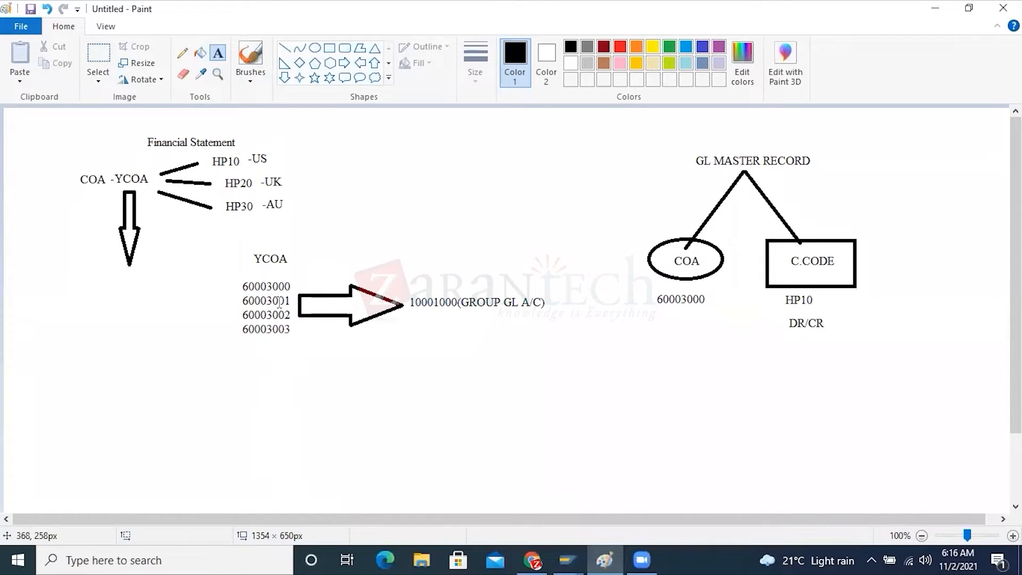
# Enable Group Account Number for version HP01 in the SAP New Entries window and switch back to Paint
pyautogui.moveTo(573, 548)
pyautogui.click(553, 527)
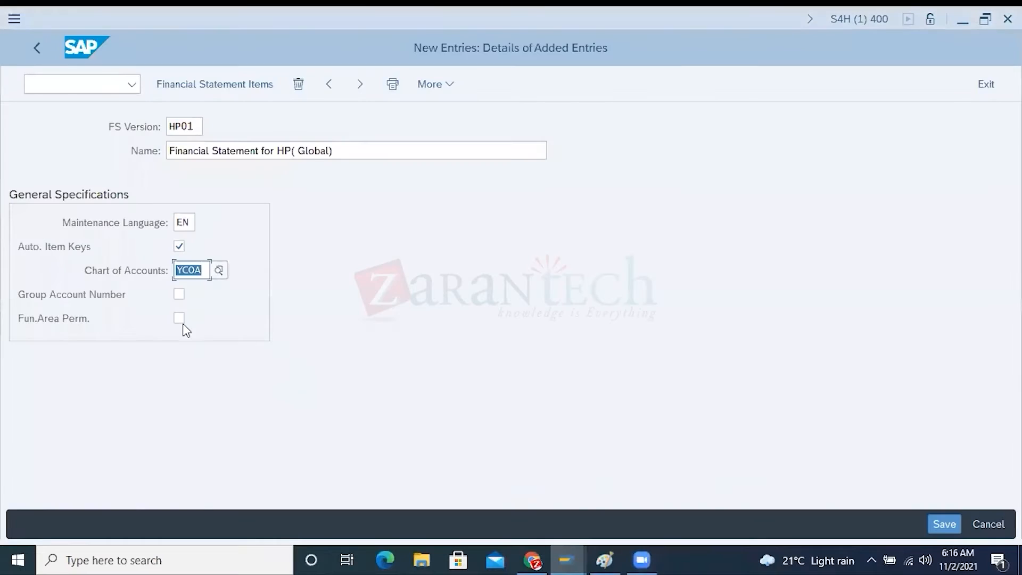
pyautogui.click(179, 294)
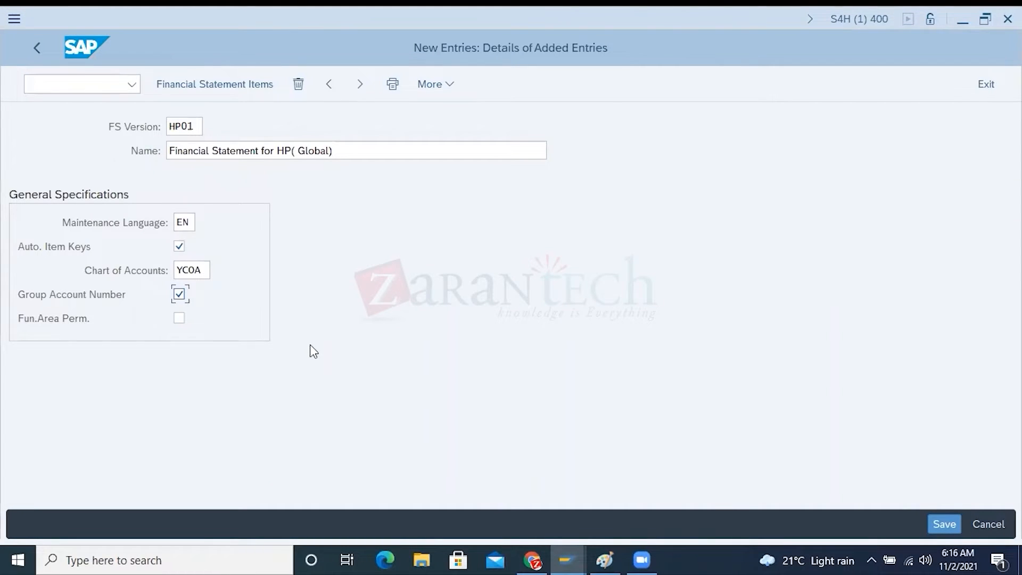
pyautogui.hotkey('alt', 'Tab')
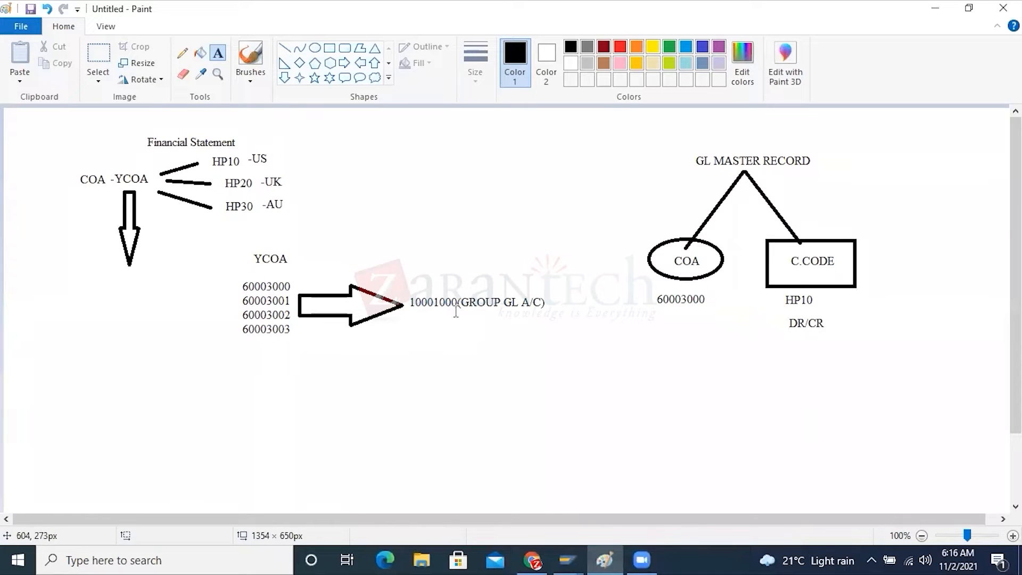
# Switch to the SAP New Entries window and save financial statement version HP01 under customizing request S4HK900977
pyautogui.hotkey('alt', 'Tab')
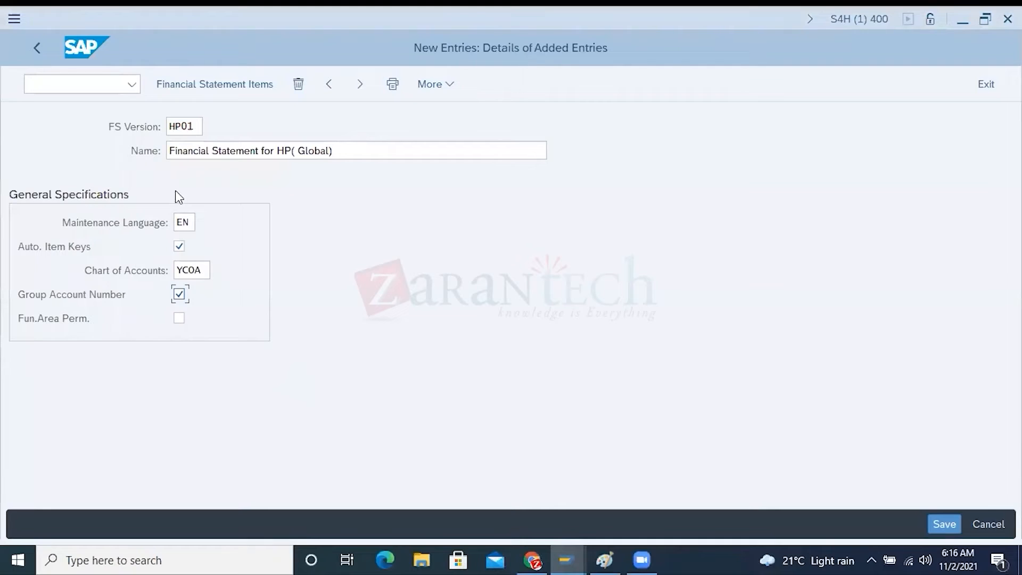
pyautogui.moveTo(206, 270); pyautogui.dragTo(165, 267)
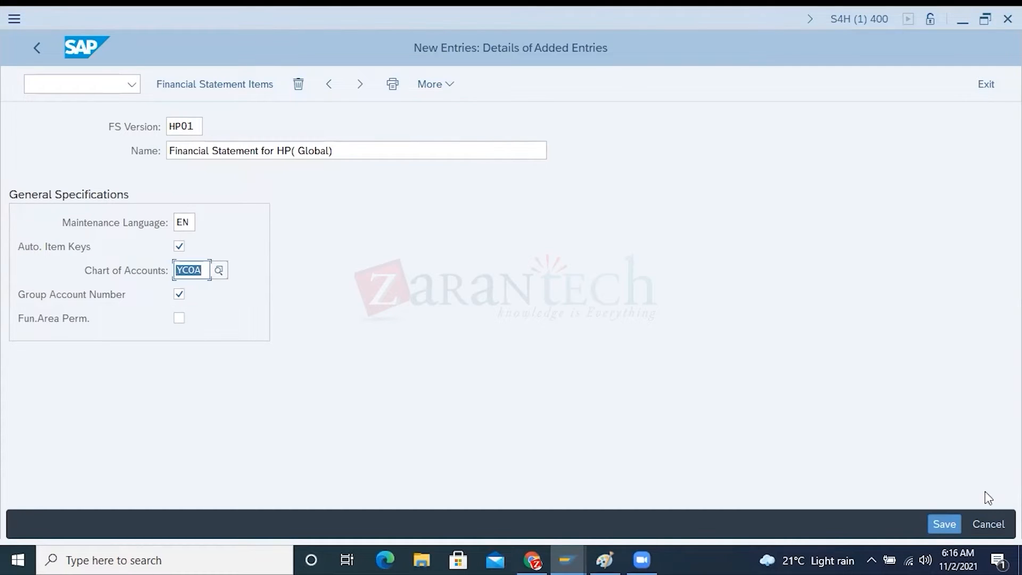
pyautogui.click(948, 521)
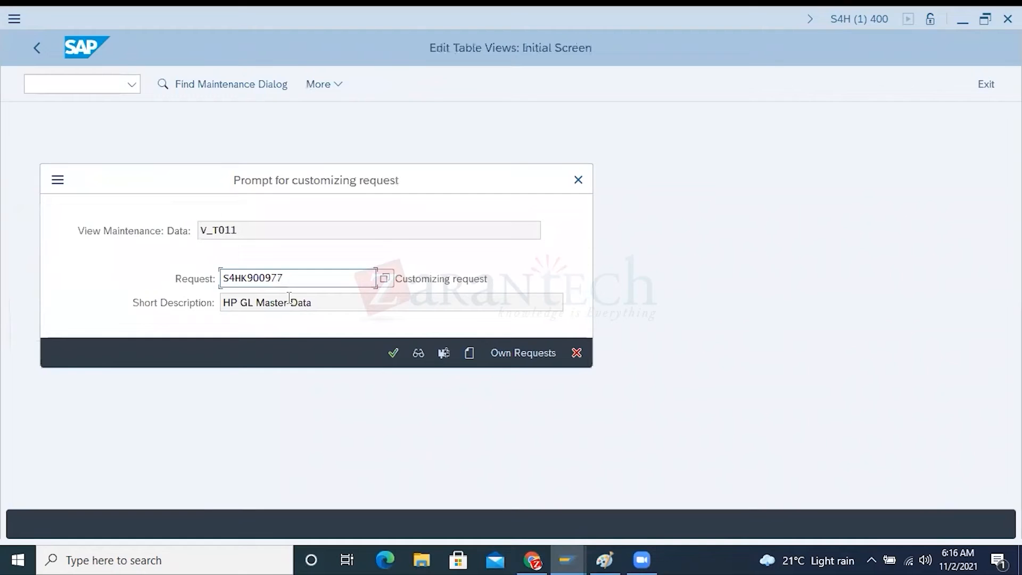
pyautogui.click(393, 353)
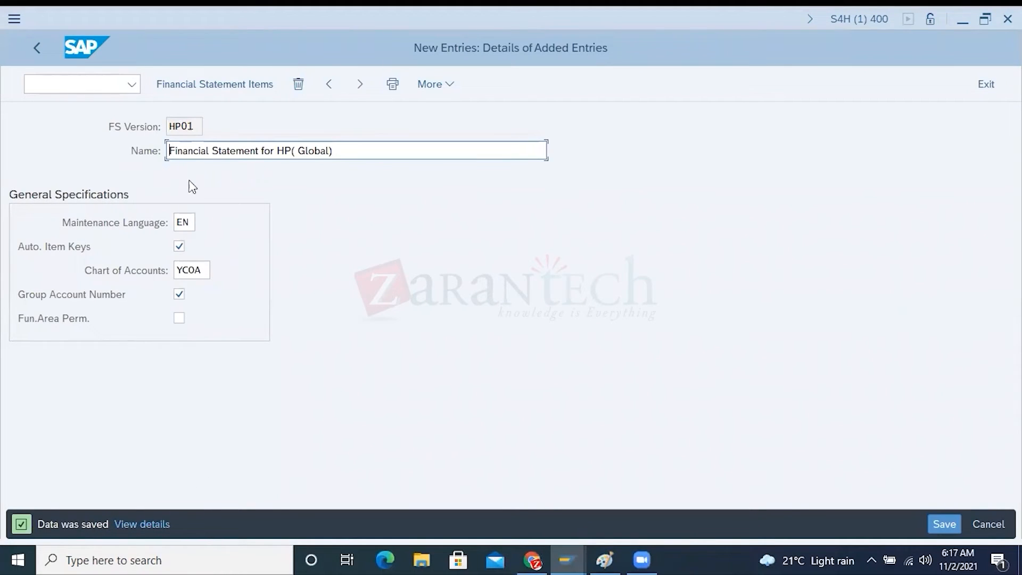
# Open the financial statement items of version HP01 and go through its Assets, Liabilities and Equity, Net result and Not assigned nodes
pyautogui.moveTo(195, 127); pyautogui.dragTo(170, 127)
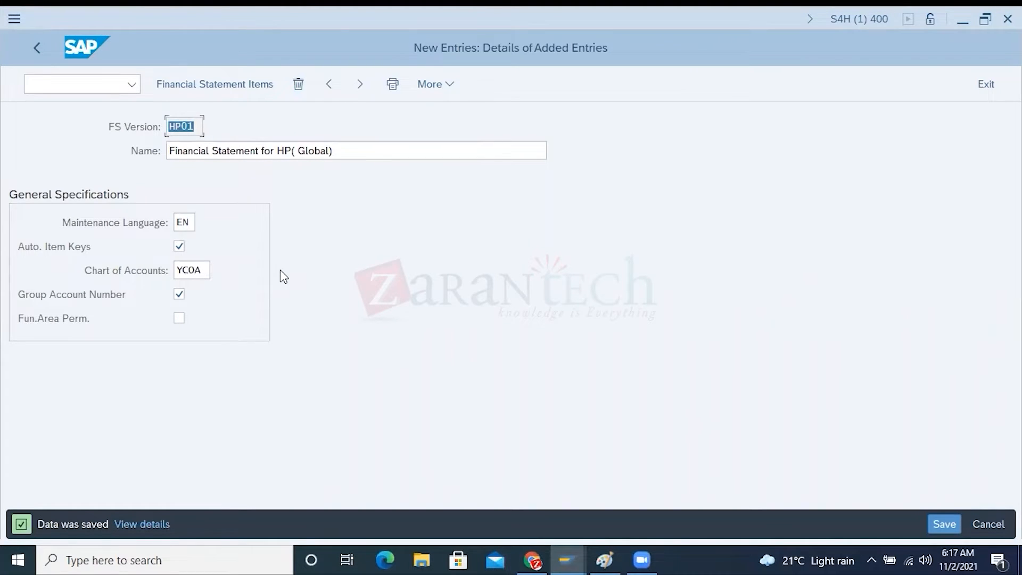
pyautogui.click(195, 124)
pyautogui.moveTo(195, 123); pyautogui.dragTo(169, 126)
pyautogui.click(194, 85)
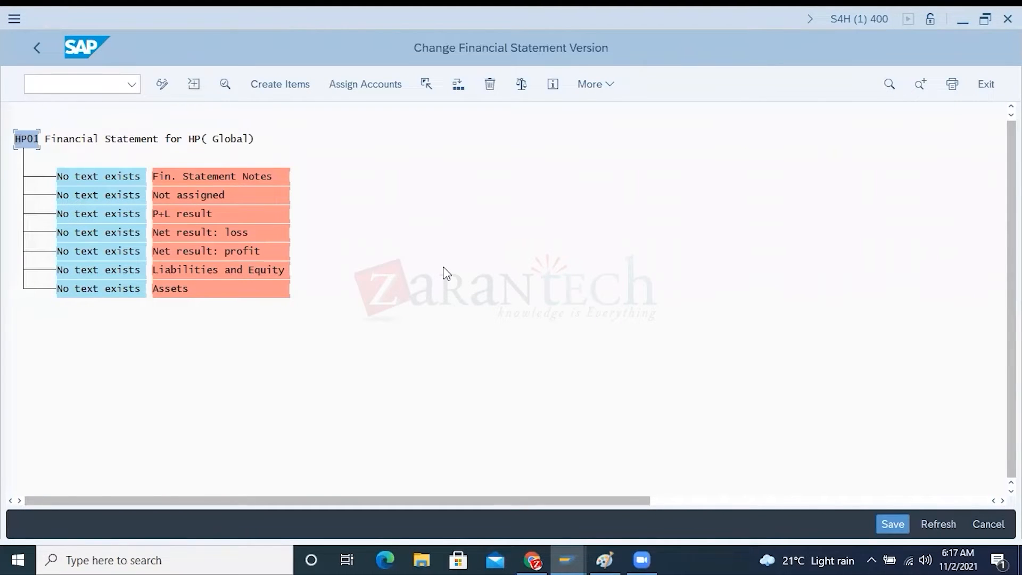
pyautogui.click(167, 271)
pyautogui.click(170, 290)
pyautogui.click(237, 252)
pyautogui.click(232, 236)
pyautogui.click(166, 197)
pyautogui.click(534, 556)
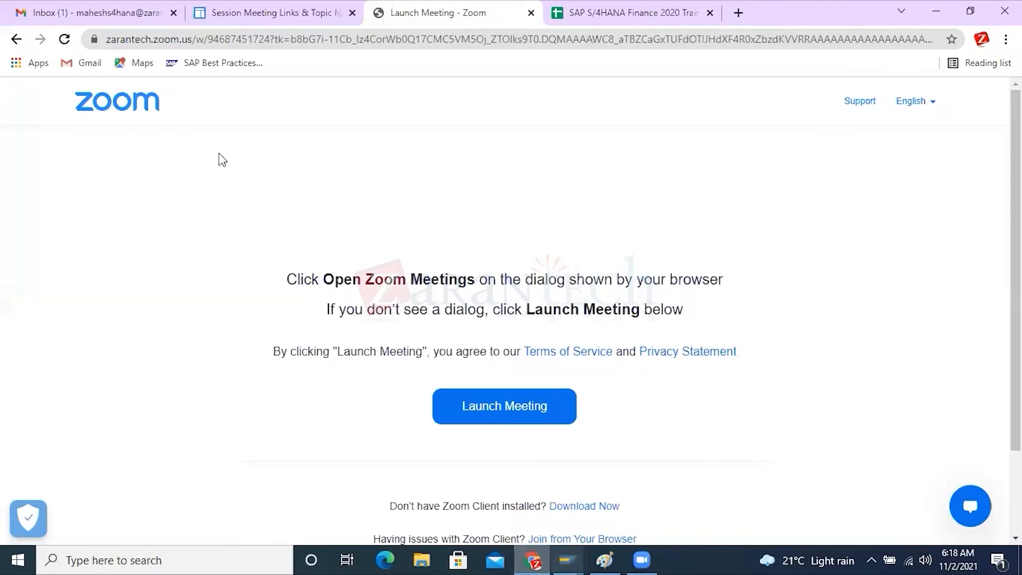
pyautogui.click(446, 40)
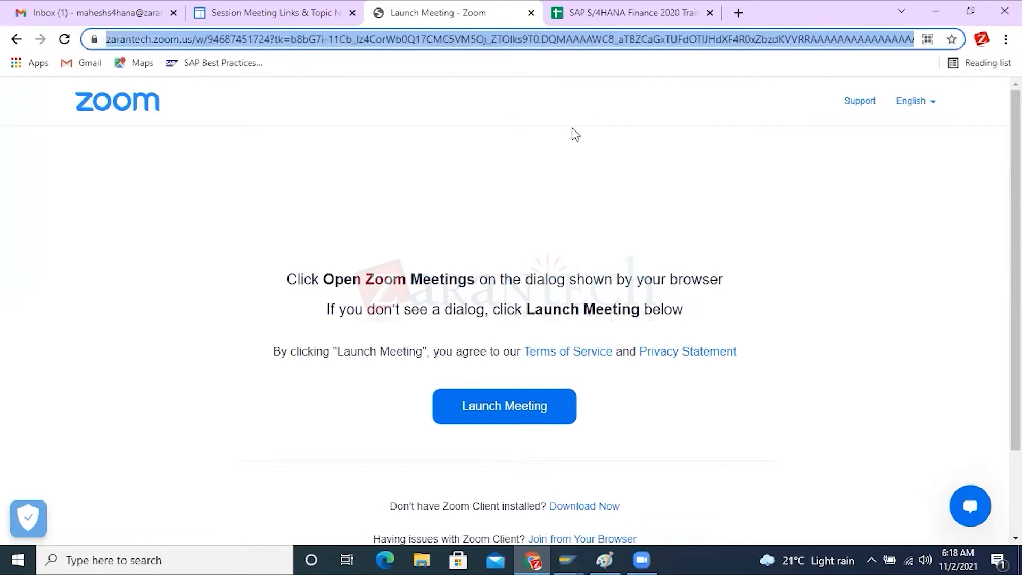
pyautogui.write('www')
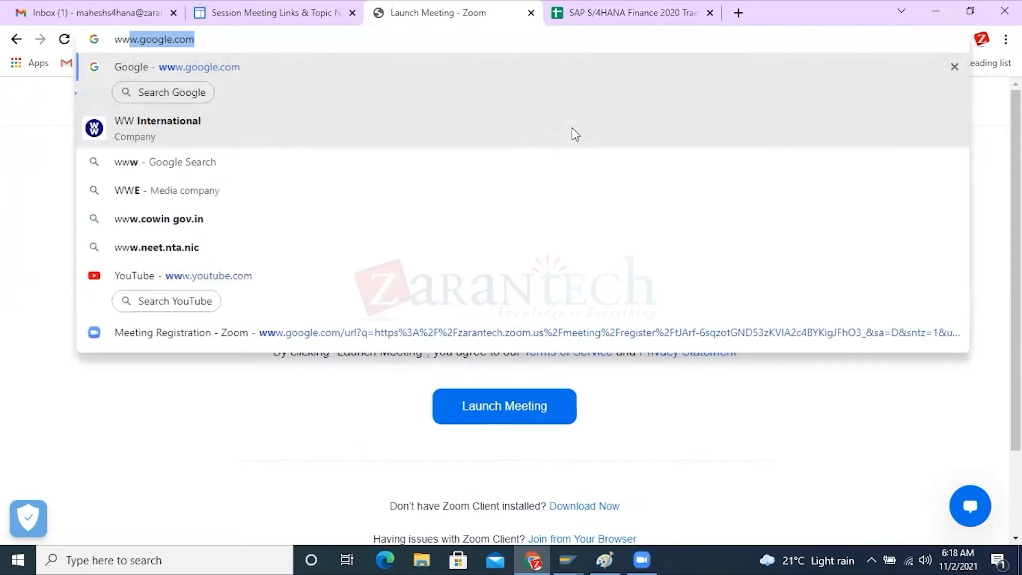
pyautogui.press('Return')
# Search Google for "financial statement"
pyautogui.write('f')
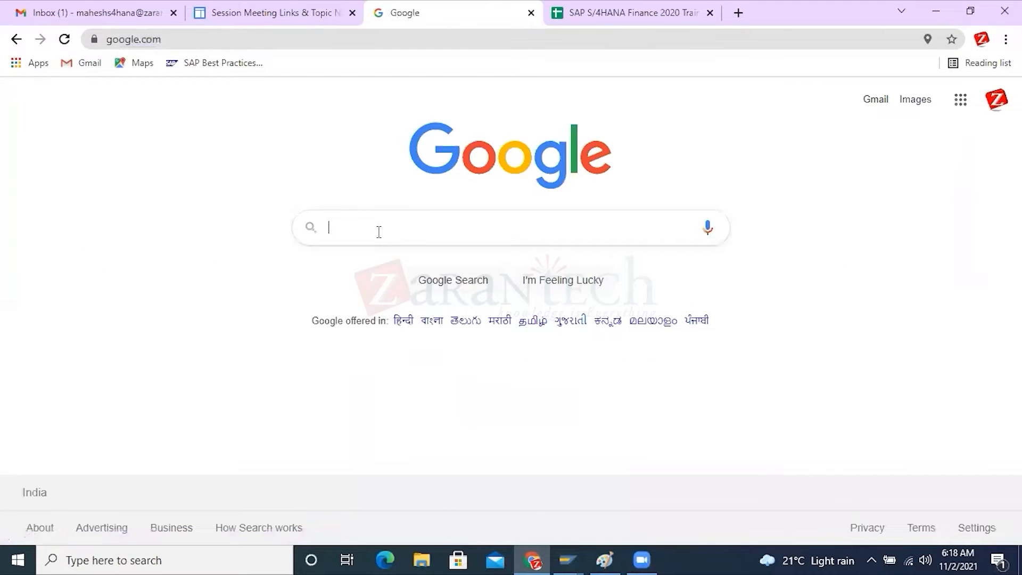
pyautogui.write('in')
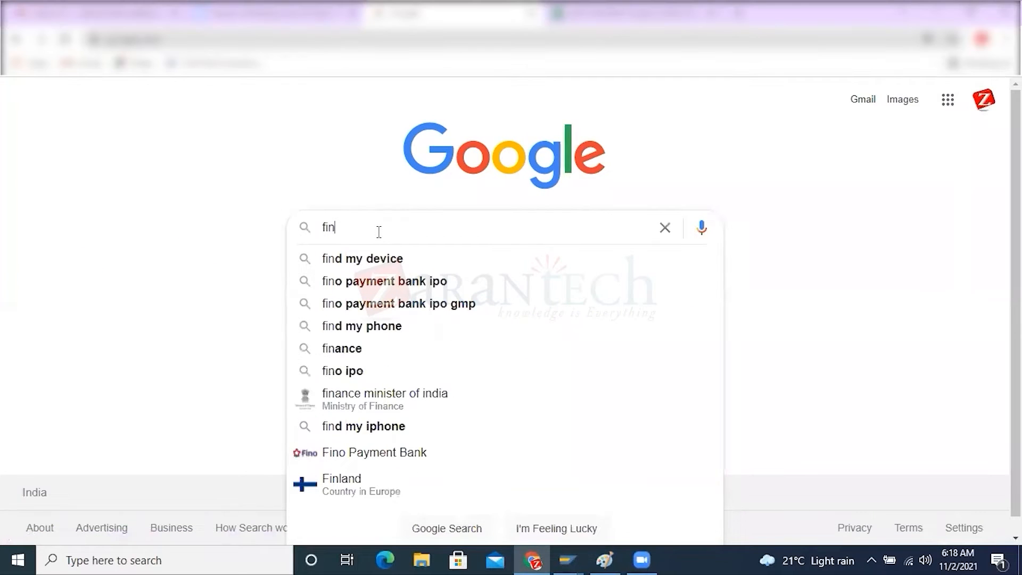
pyautogui.write('ancial s')
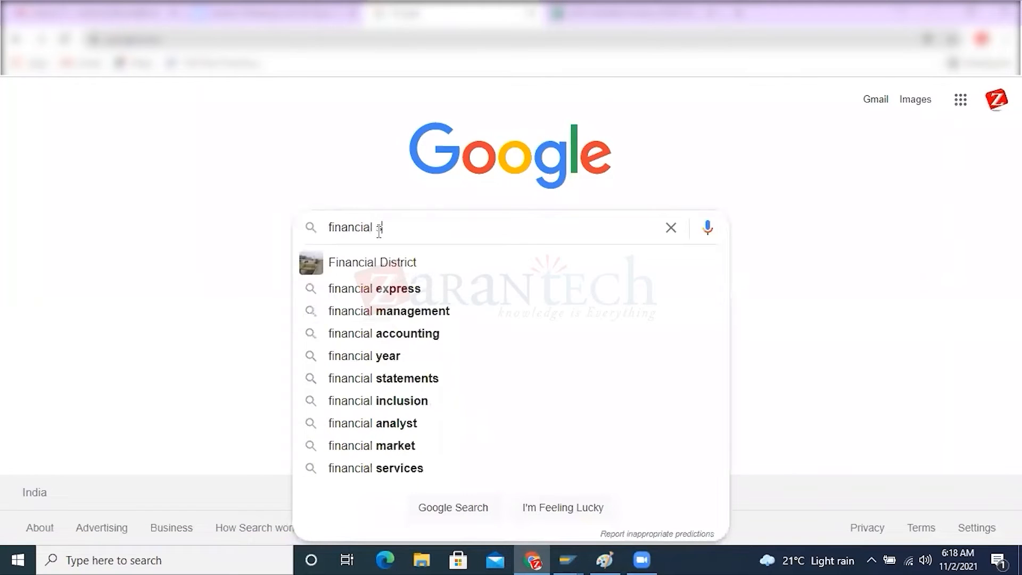
pyautogui.write('tatement')
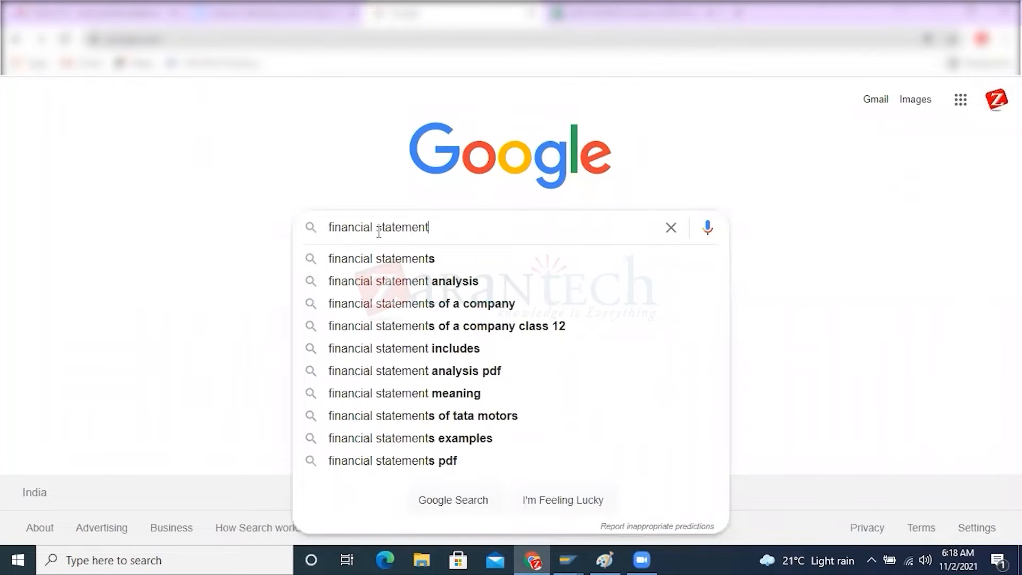
pyautogui.click(168, 306)
pyautogui.click(443, 286)
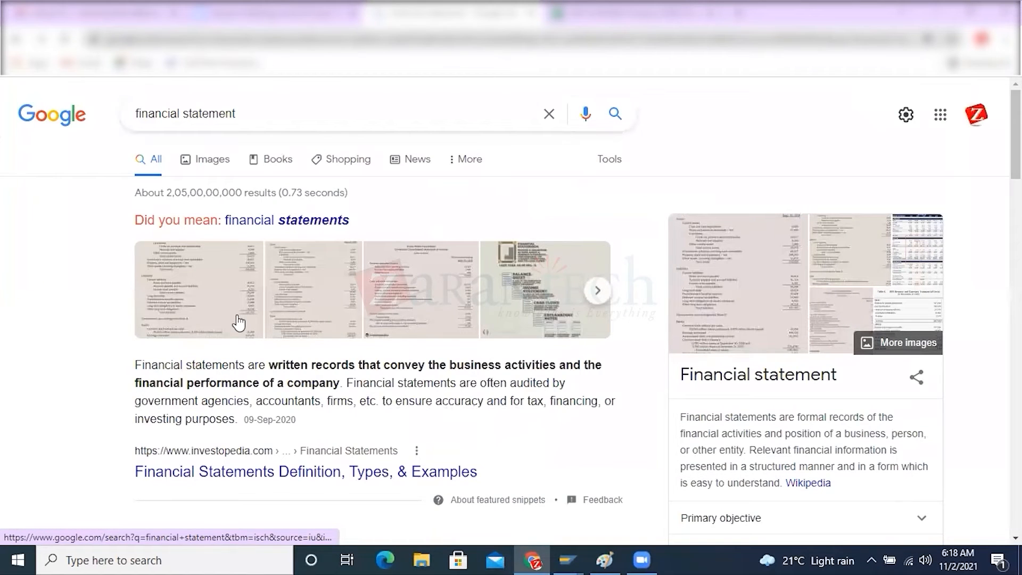
# Open the Investopedia Financial Statements article from the first image result and find its sample balance sheet
pyautogui.click(198, 290)
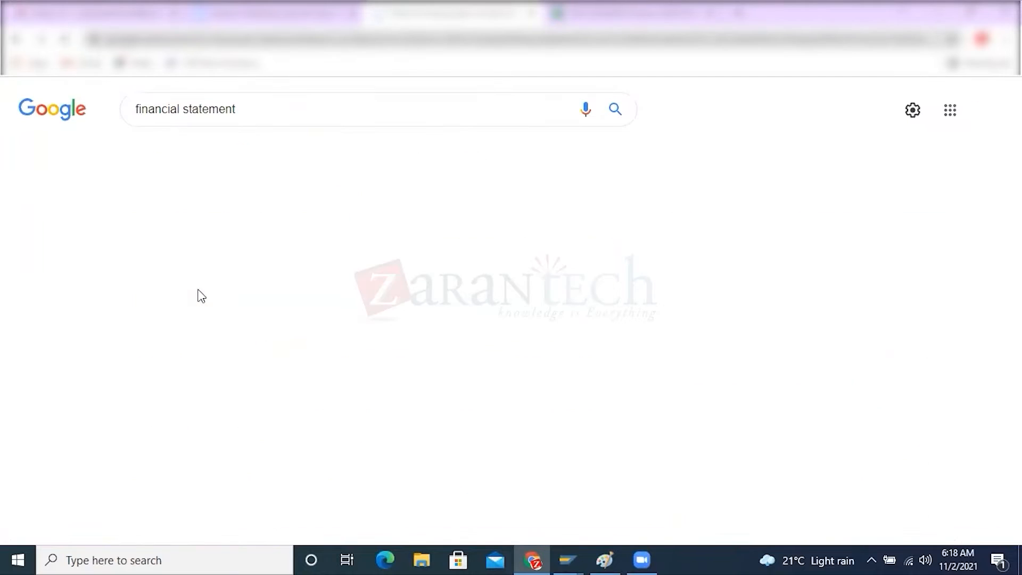
pyautogui.click(146, 298)
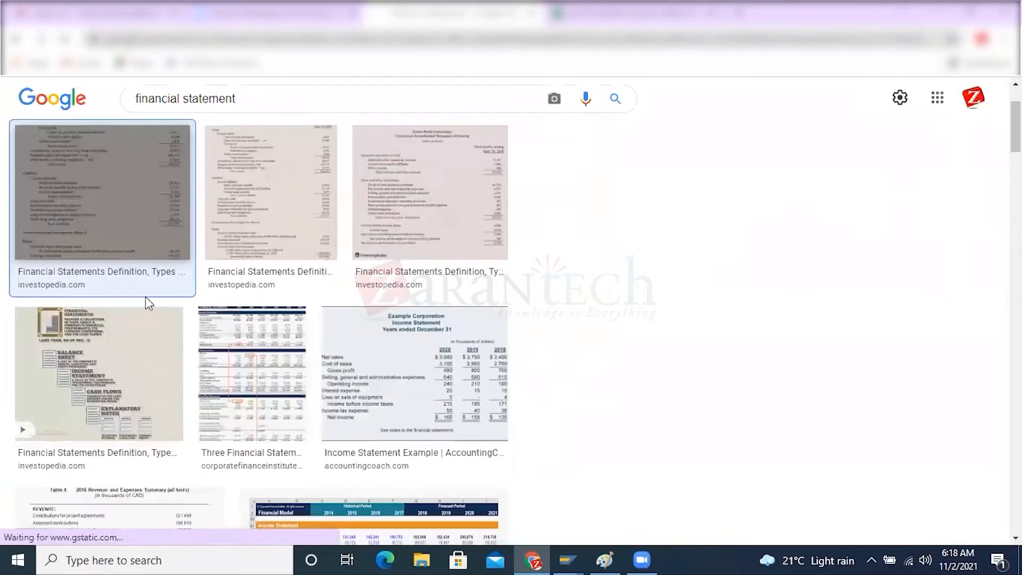
pyautogui.click(784, 227)
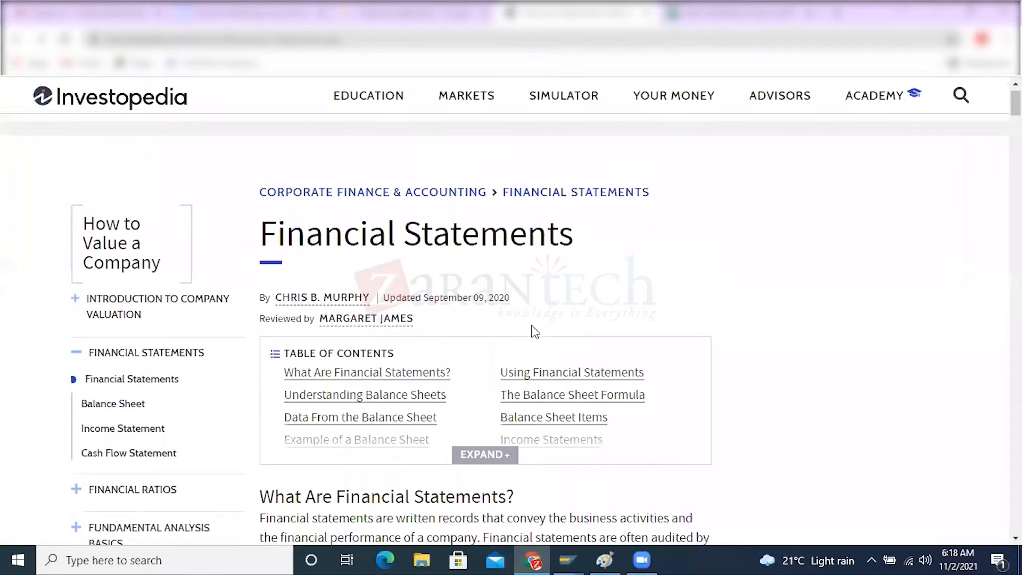
pyautogui.scroll(-15, 534, 331)
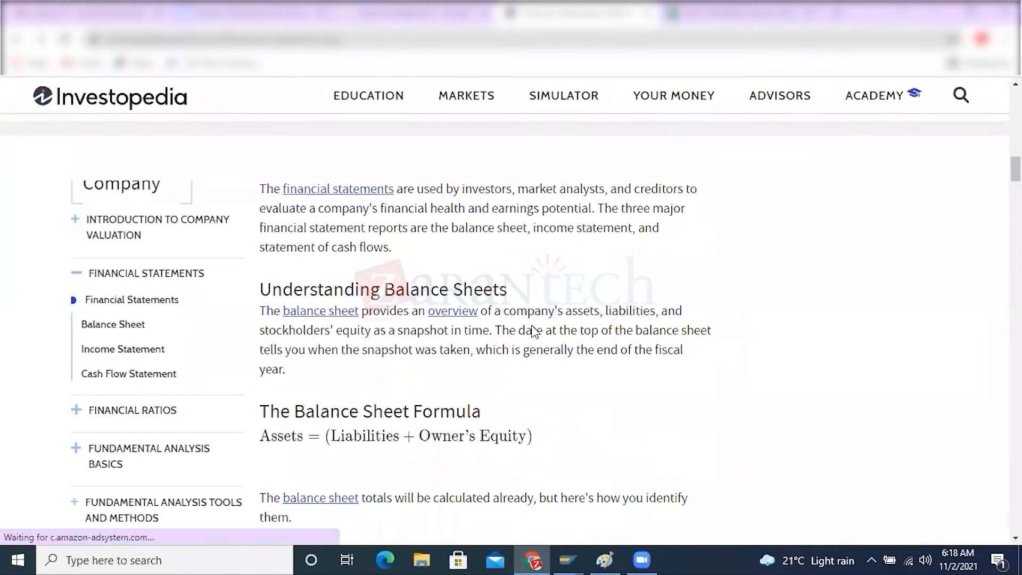
pyautogui.scroll(-8, 532, 326)
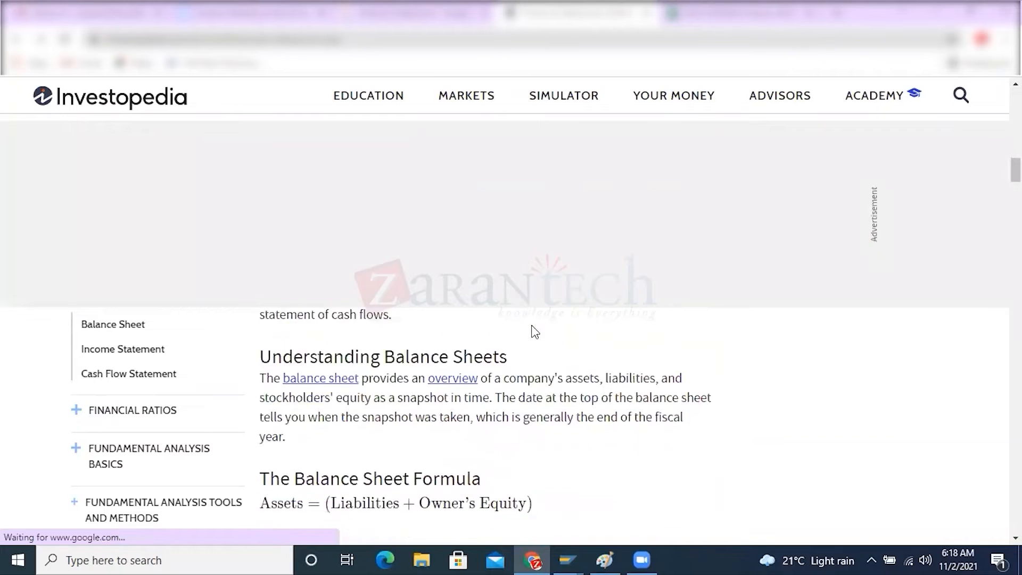
pyautogui.scroll(-10, 535, 331)
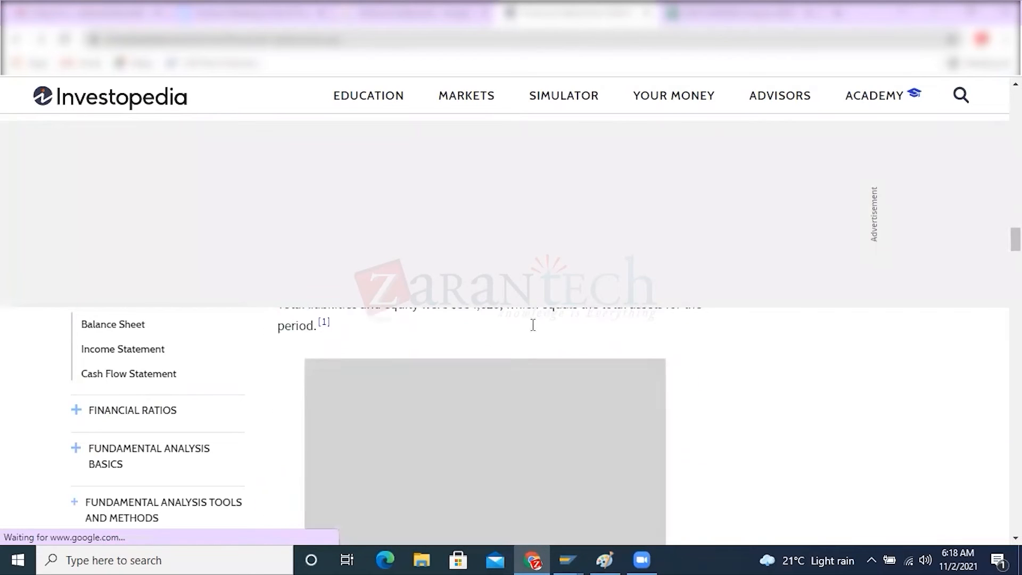
pyautogui.scroll(-3, 532, 325)
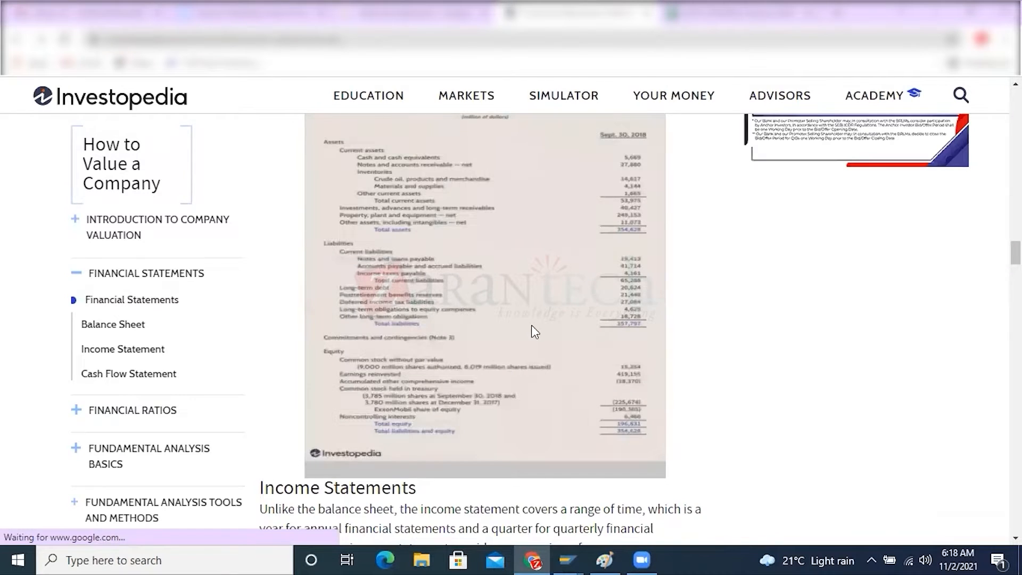
# Enlarge the Exxon Mobil balance sheet image and examine how its assets and liabilities are grouped
pyautogui.click(532, 326)
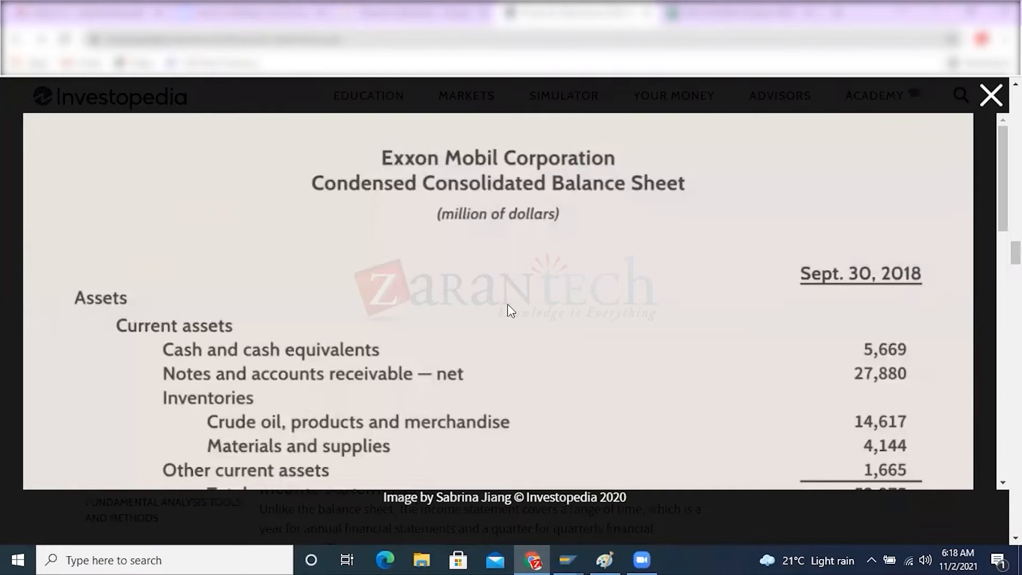
pyautogui.scroll(-1, 509, 310)
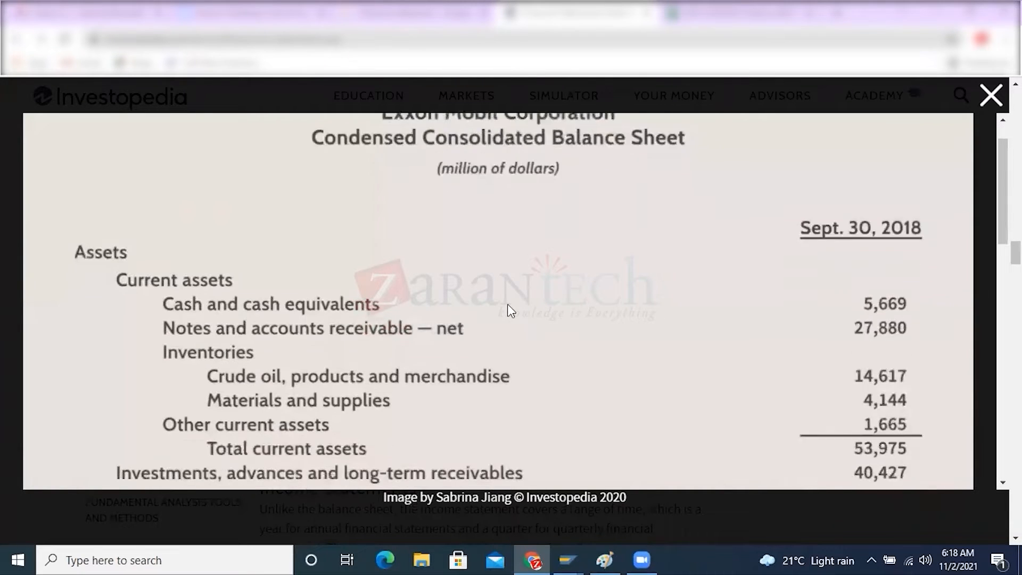
pyautogui.scroll(-1, 507, 305)
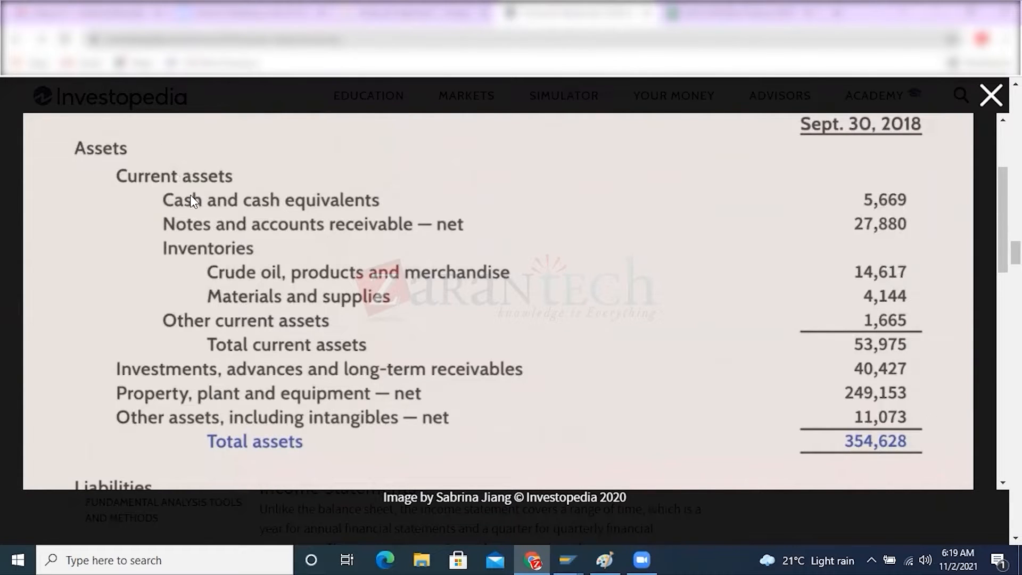
pyautogui.scroll(-3, 192, 200)
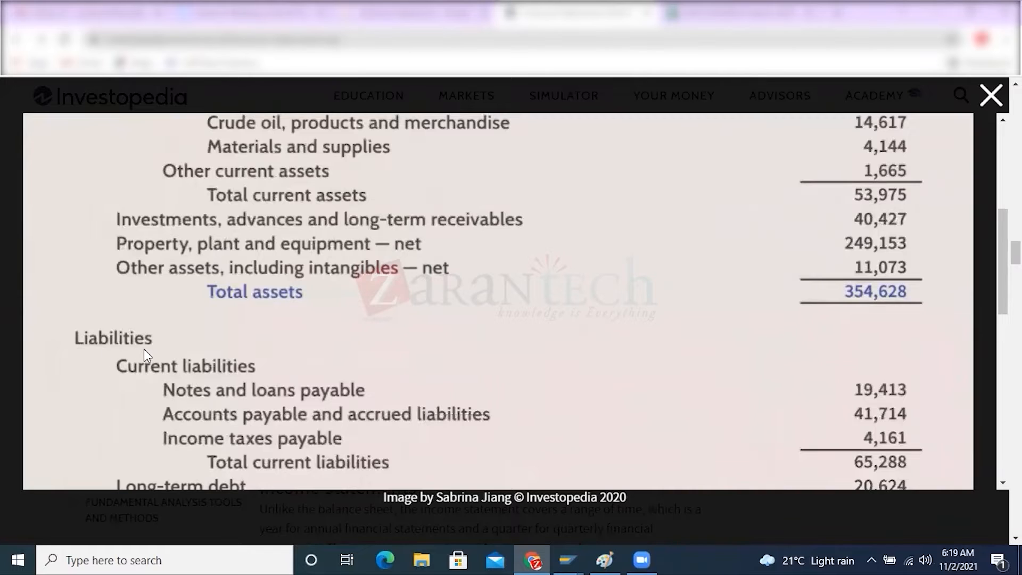
pyautogui.scroll(3, 145, 350)
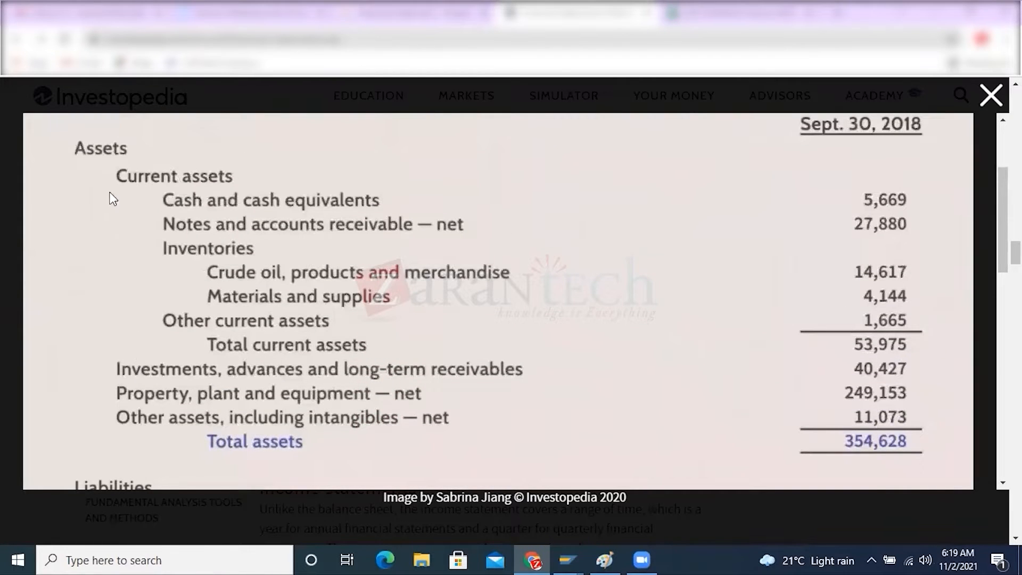
# Switch back to the Change Financial Statement Version window in SAP and start creating items under the Assets node
pyautogui.moveTo(576, 548)
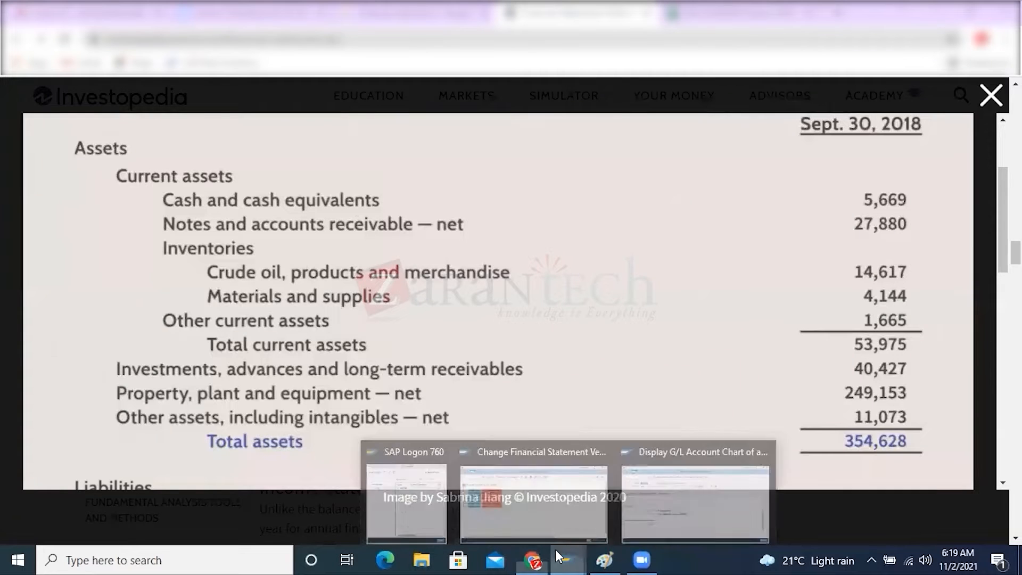
pyautogui.click(527, 508)
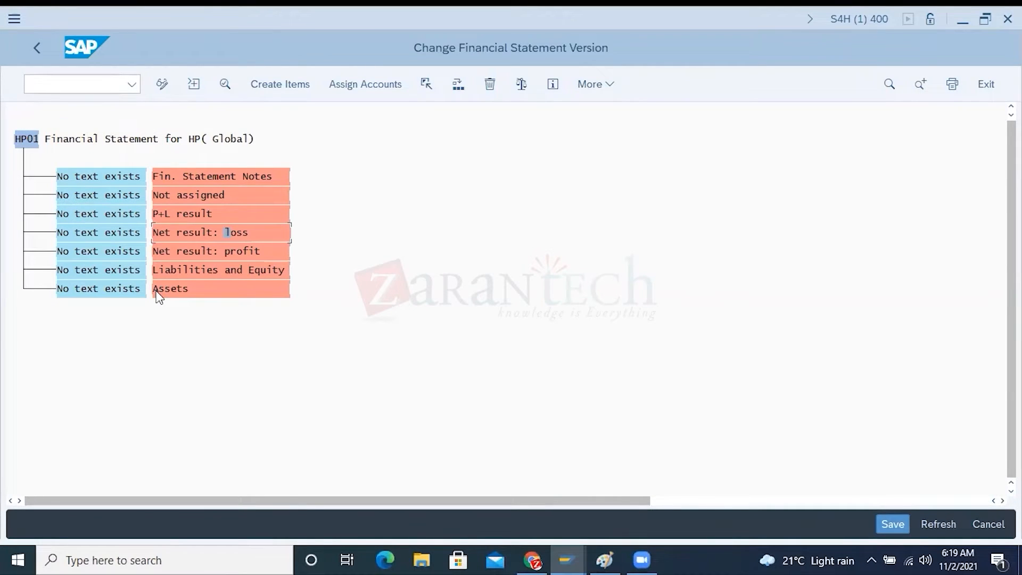
pyautogui.rightClick(137, 292)
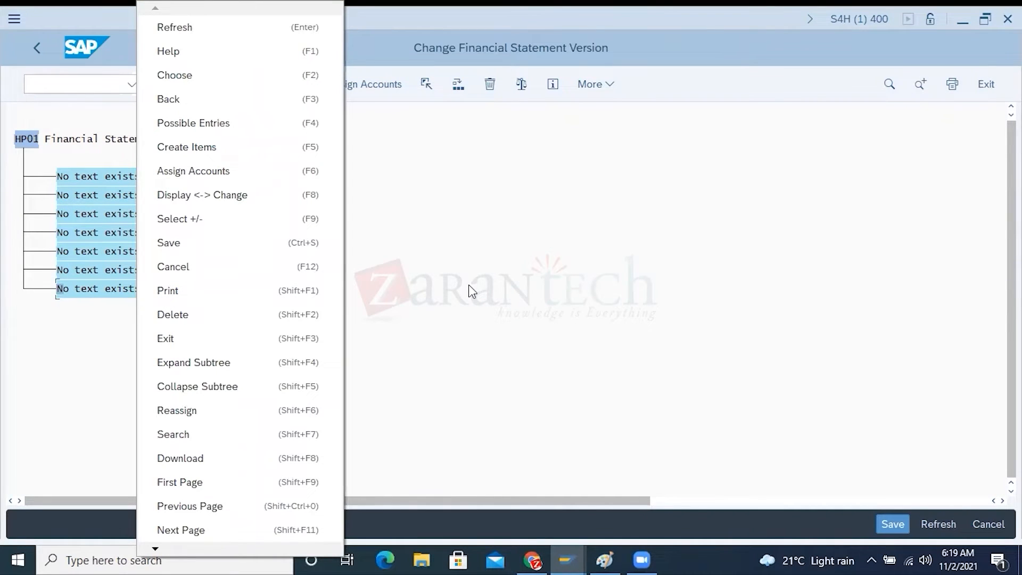
pyautogui.click(469, 284)
pyautogui.click(161, 290)
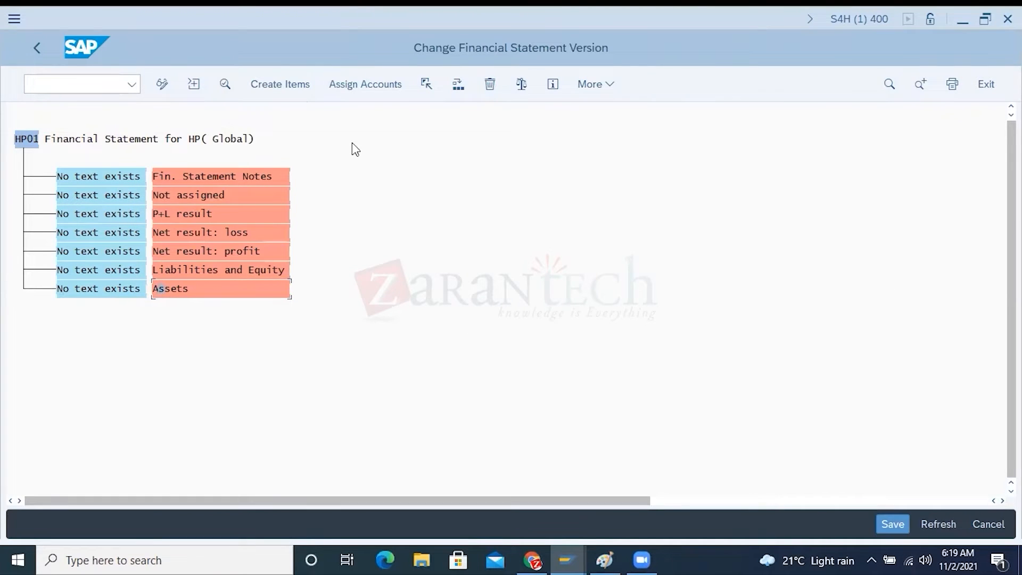
pyautogui.click(274, 84)
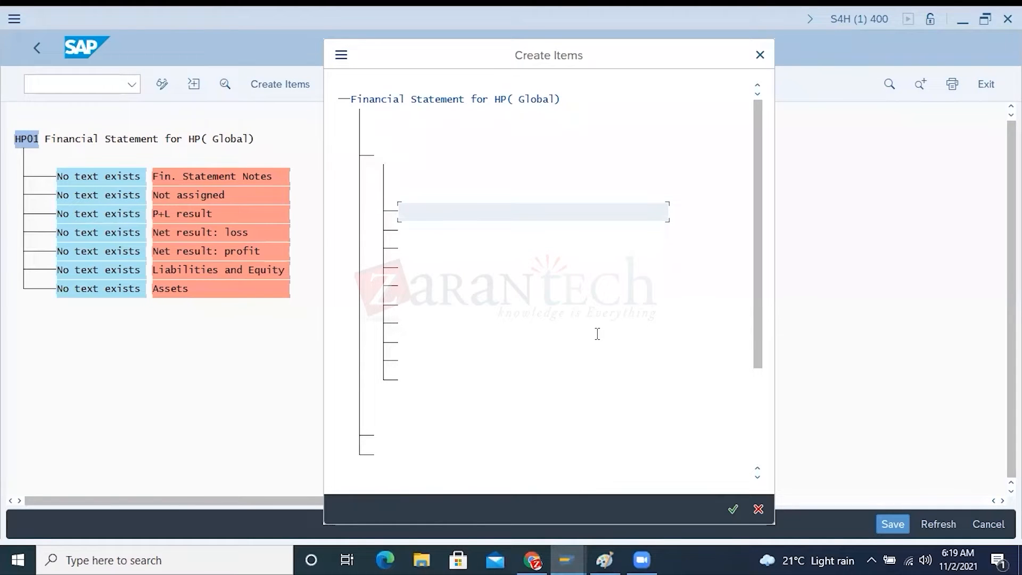
# Name the first two items under Assets "Current Assets" and "Investments", following the sample balance sheet
pyautogui.hotkey('alt', 'Tab')
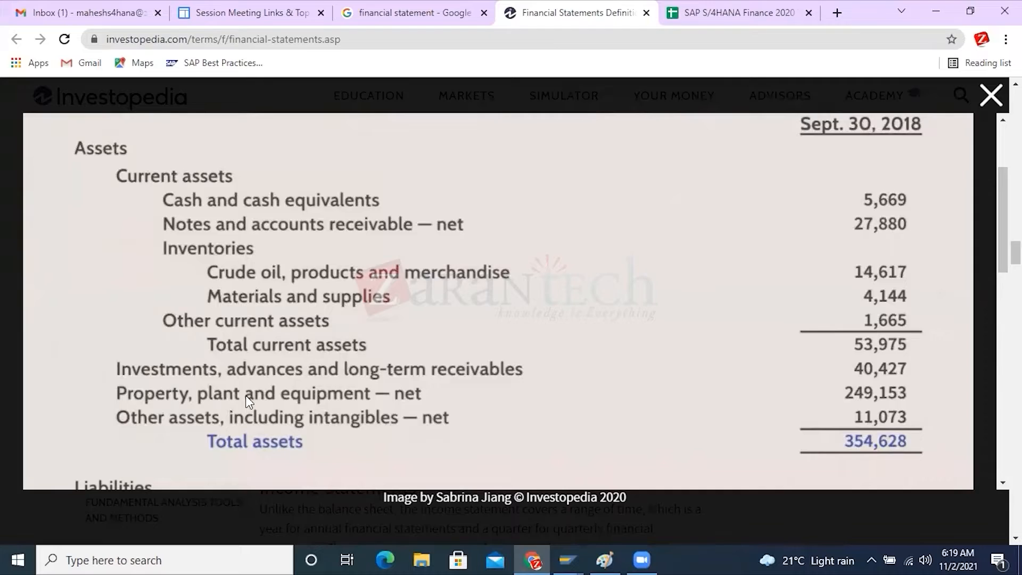
pyautogui.hotkey('alt', 'Tab')
pyautogui.write('Current ')
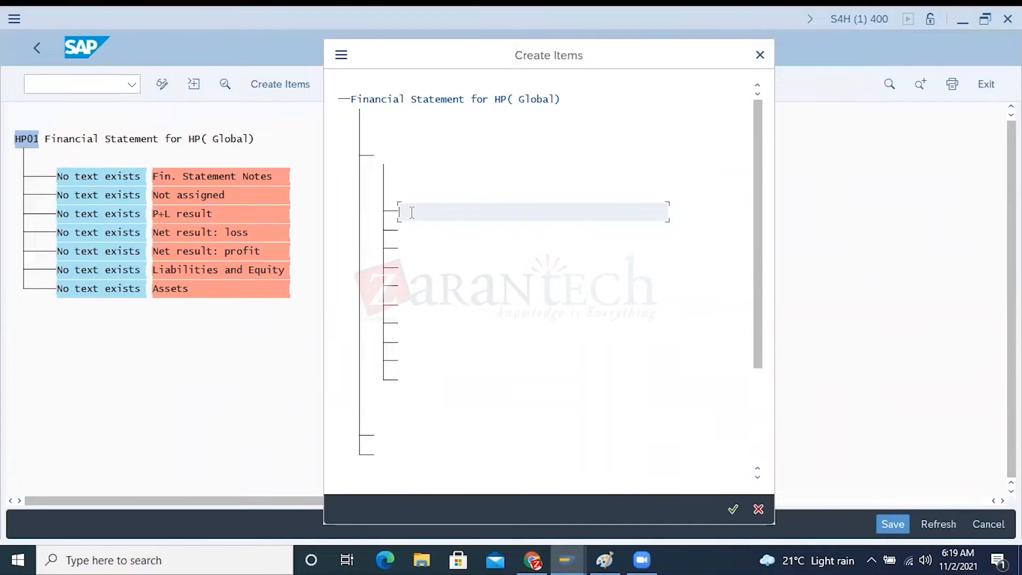
pyautogui.write('Assets')
pyautogui.click(416, 236)
pyautogui.write('In')
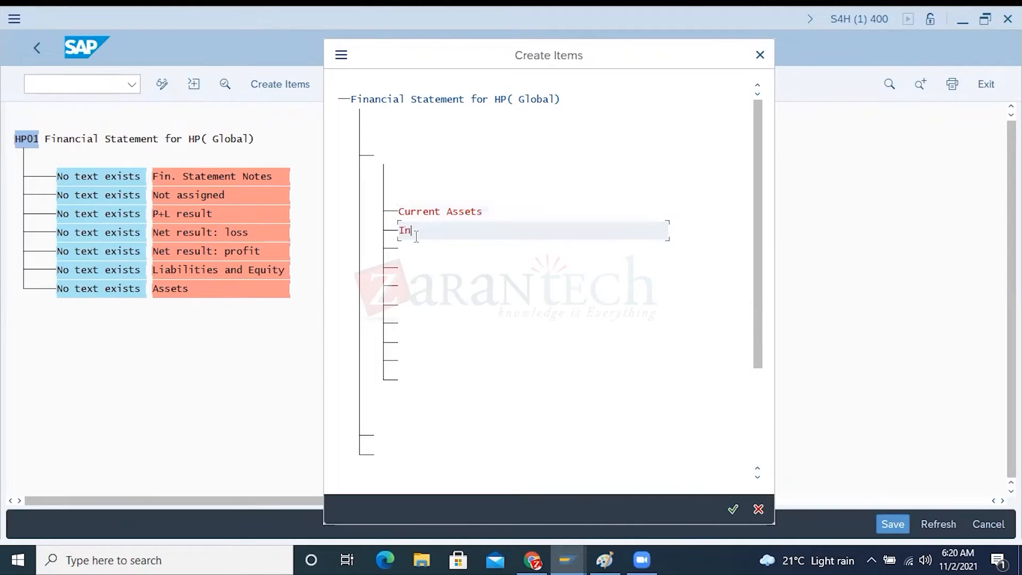
pyautogui.write('vestments')
# Check the sample balance sheet and name the third Assets item "Property,plant and Equipments"
pyautogui.hotkey('alt', 'Tab')
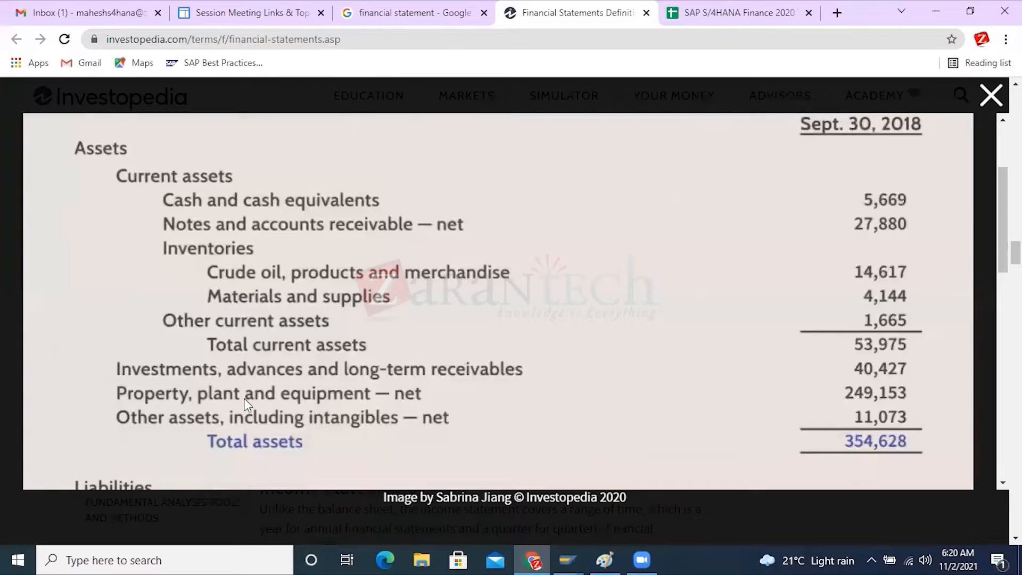
pyautogui.hotkey('alt', 'Tab')
pyautogui.click(428, 250)
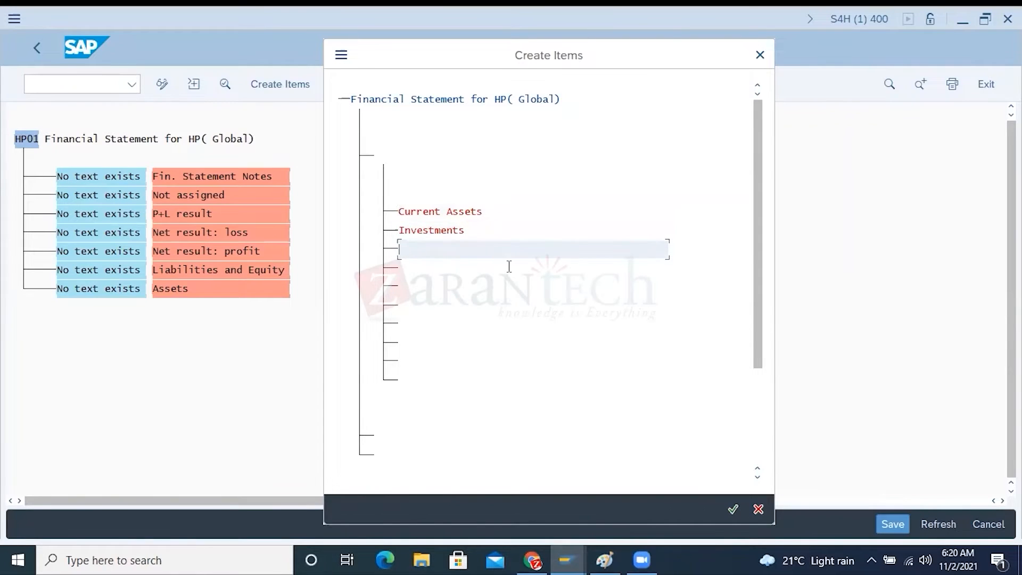
pyautogui.write('Property,')
pyautogui.hotkey('alt', 'Tab')
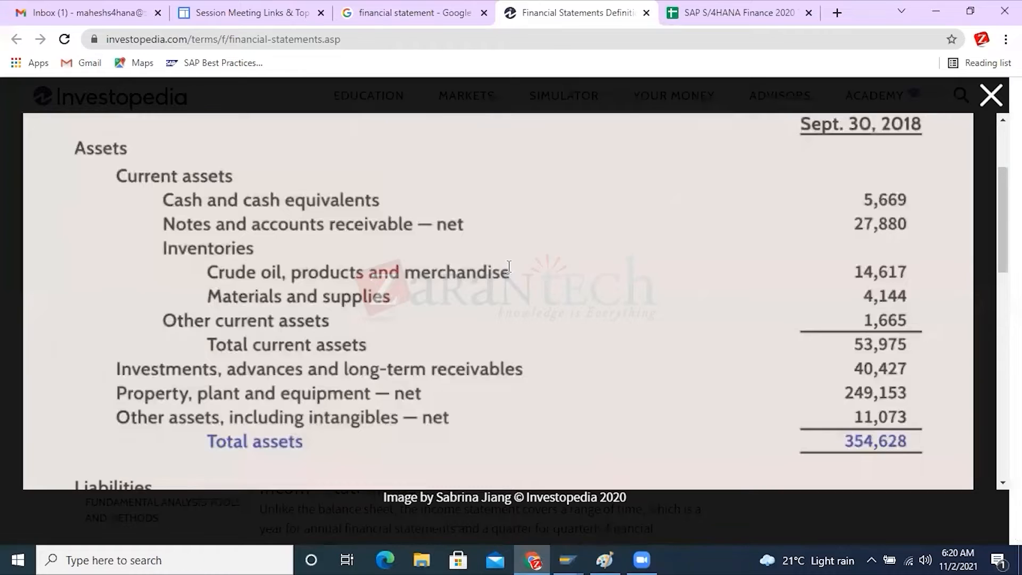
pyautogui.hotkey('alt', 'Tab')
pyautogui.write('plant an')
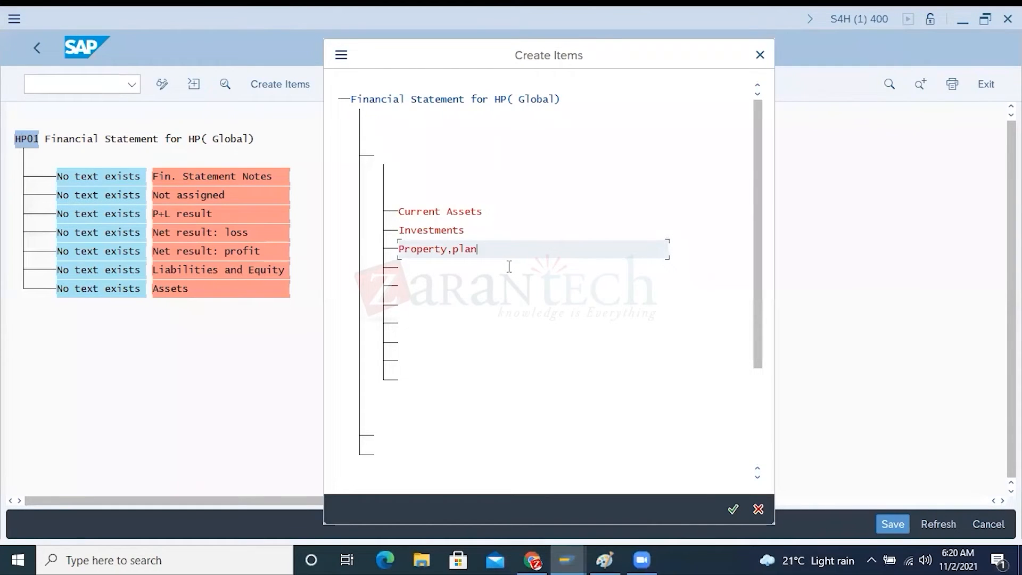
pyautogui.write('d Equipments')
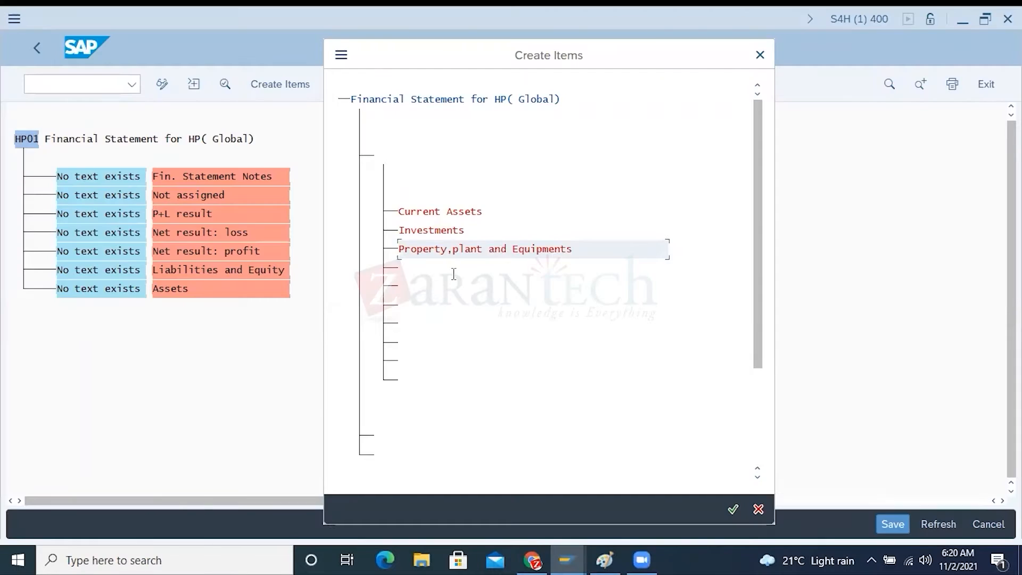
# Name the fourth Assets item "Other Assets,including intangiable" after the sample balance sheet and create the four items
pyautogui.click(453, 274)
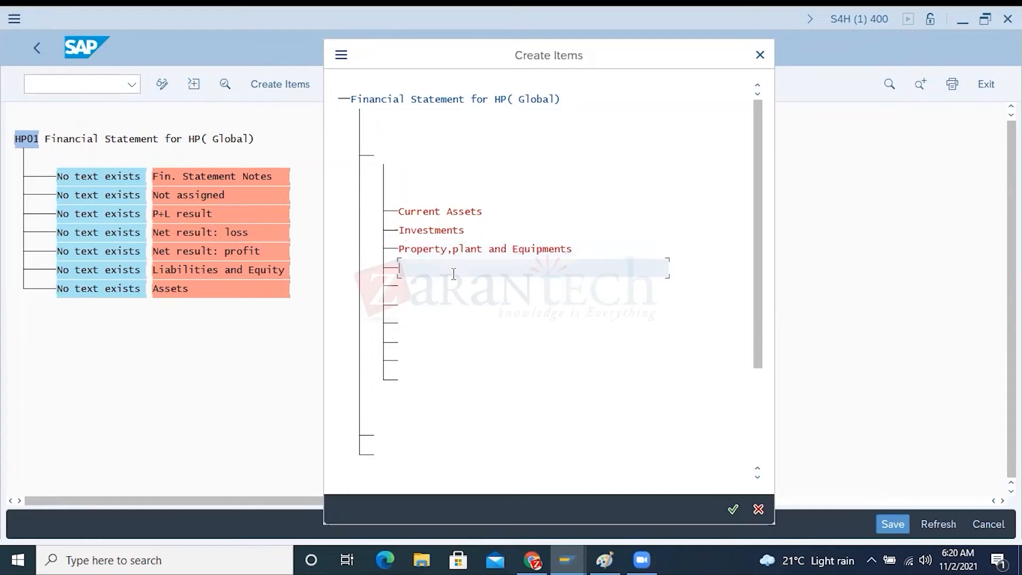
pyautogui.write('Other Assets')
pyautogui.hotkey('alt', 'Tab')
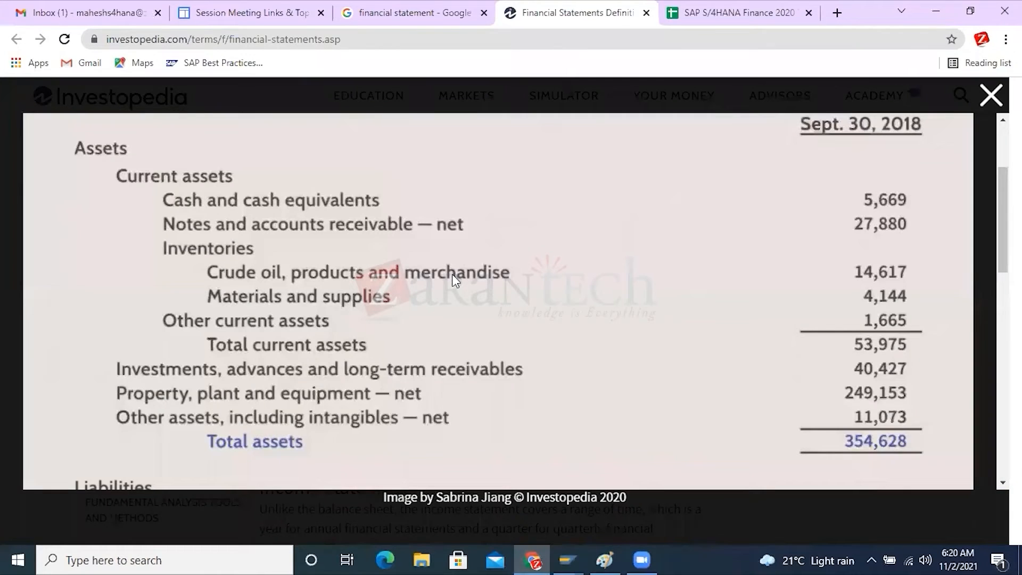
pyautogui.hotkey('alt', 'Tab')
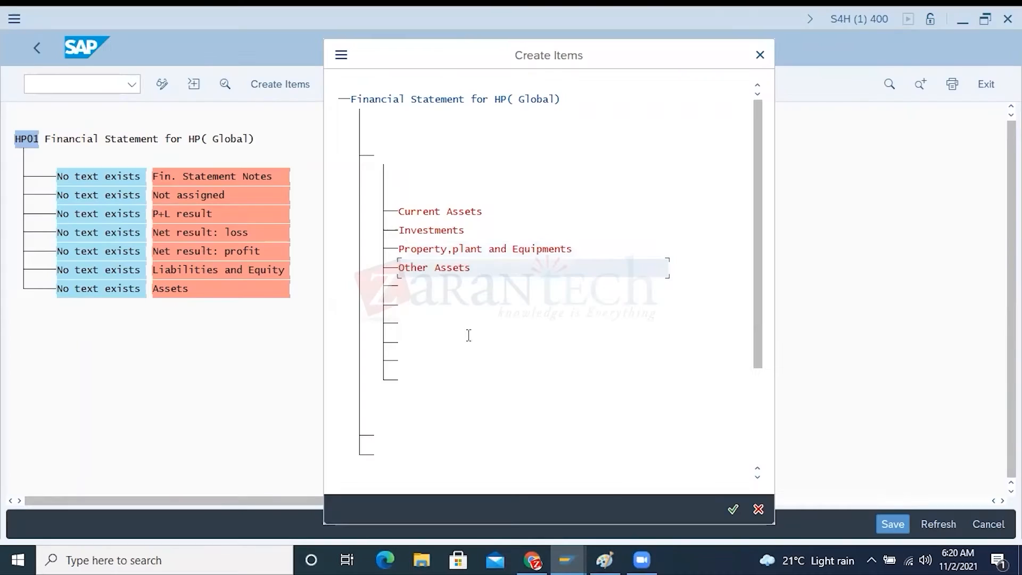
pyautogui.write(',including intangiable')
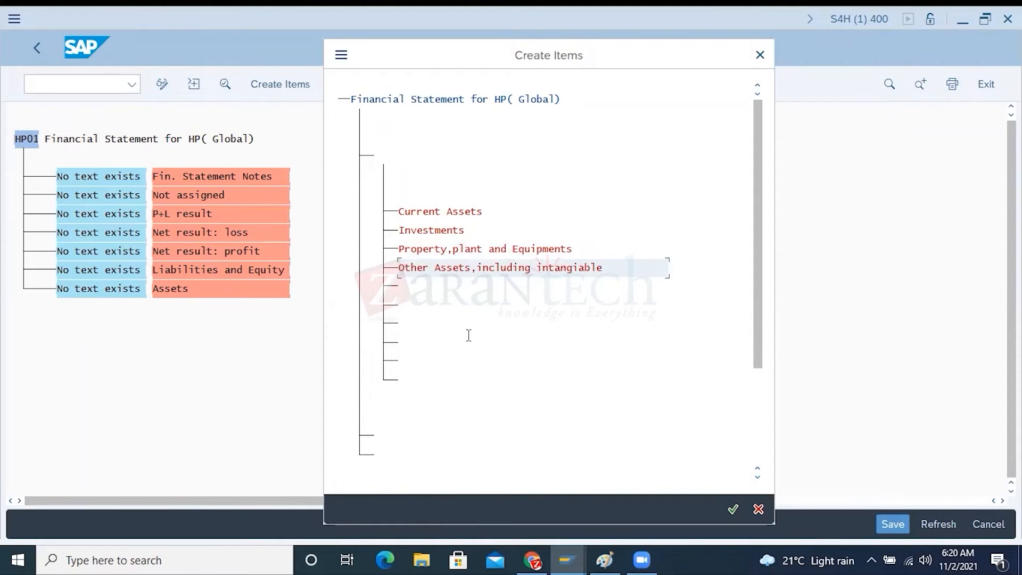
pyautogui.hotkey('alt', 'Tab')
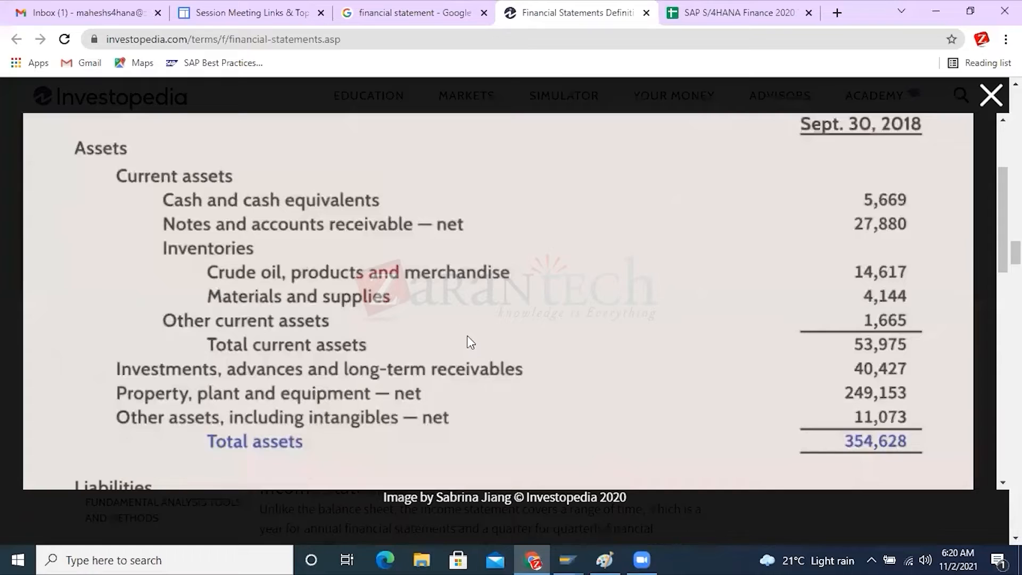
pyautogui.hotkey('alt', 'Tab')
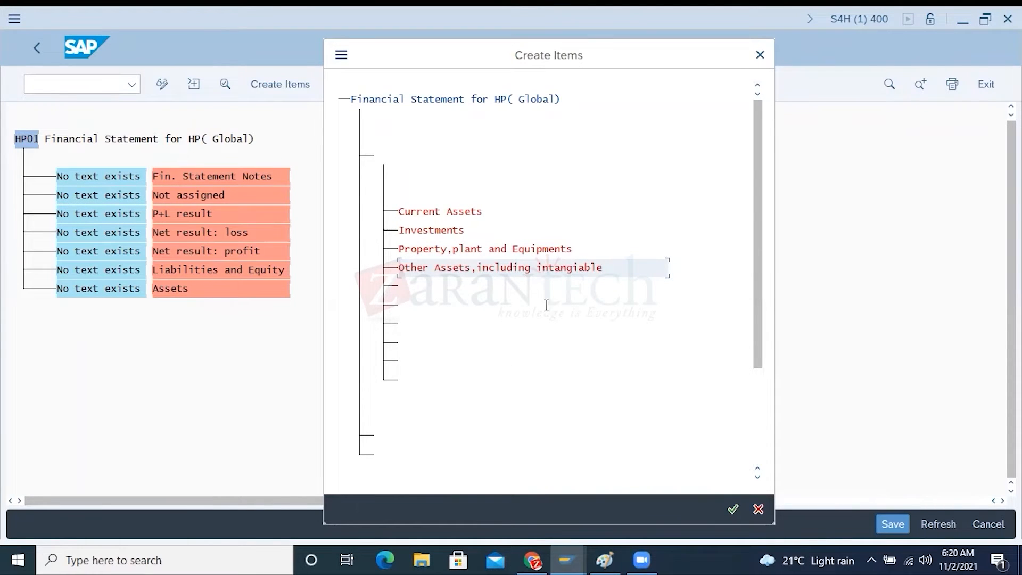
pyautogui.click(733, 510)
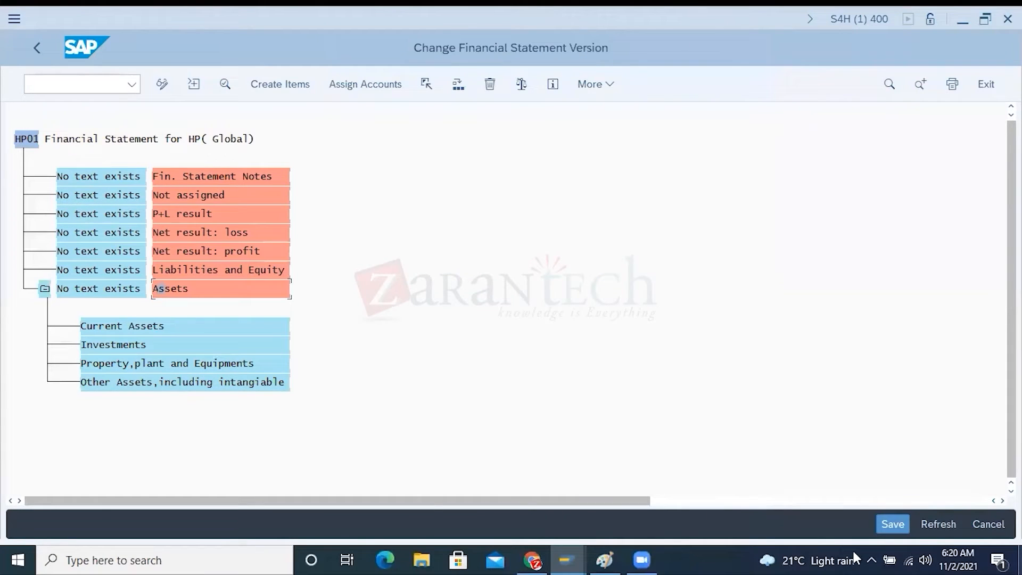
# Collapse and re-expand the Assets node, start creating items under Current Assets, and review the current asset lines in the sample balance sheet
pyautogui.click(45, 288)
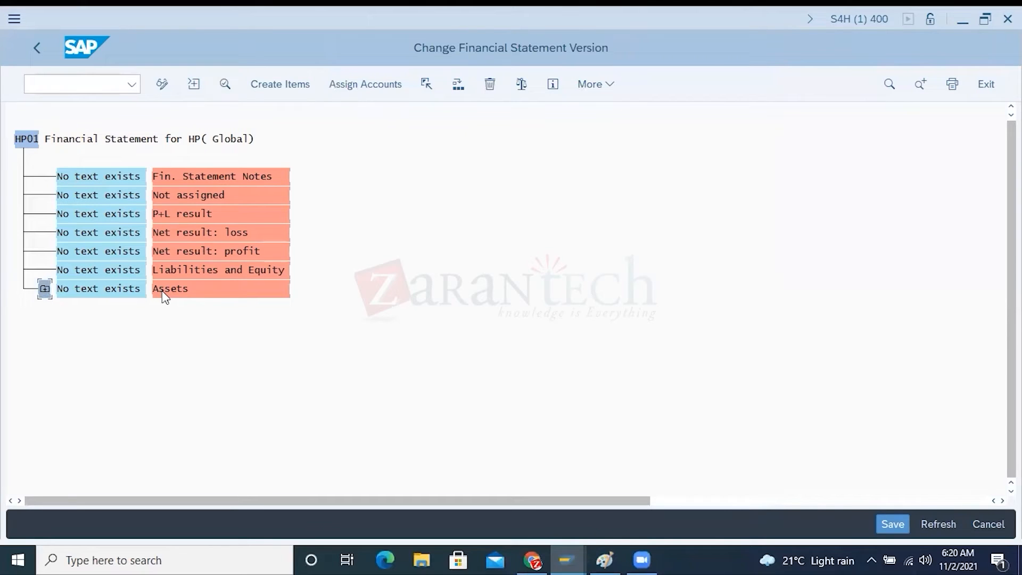
pyautogui.click(45, 289)
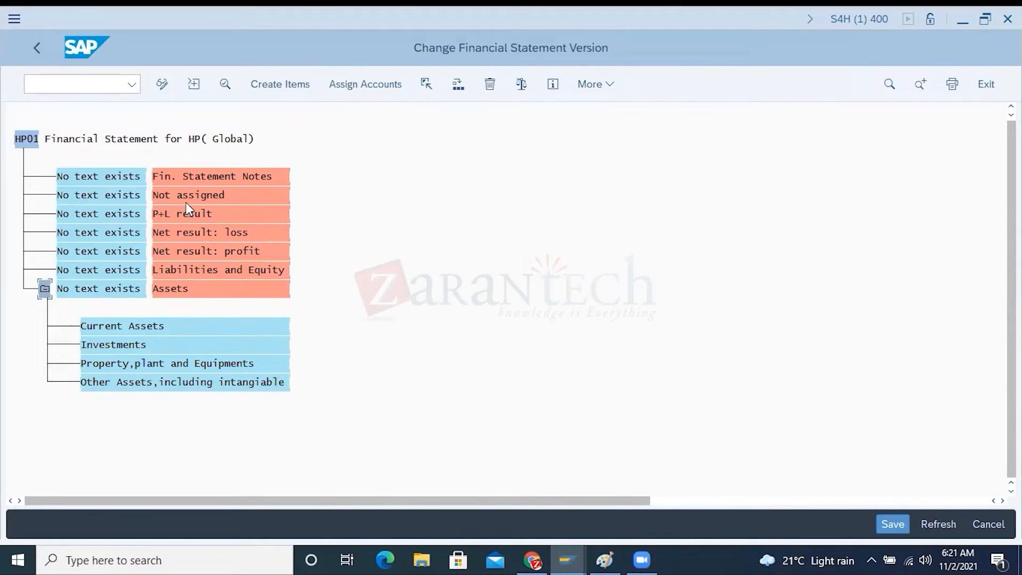
pyautogui.hotkey('alt', 'Tab')
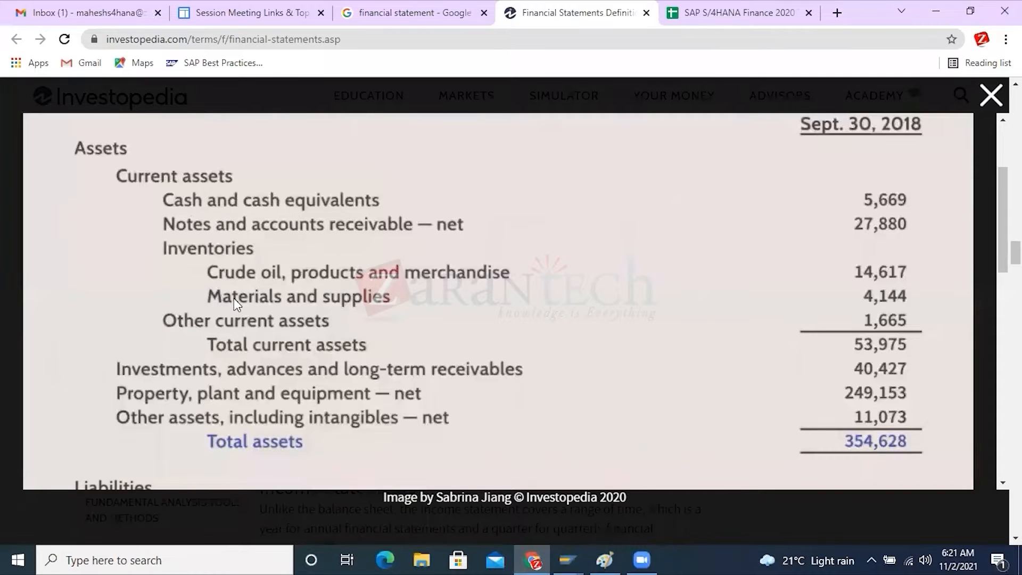
pyautogui.hotkey('alt', 'Tab')
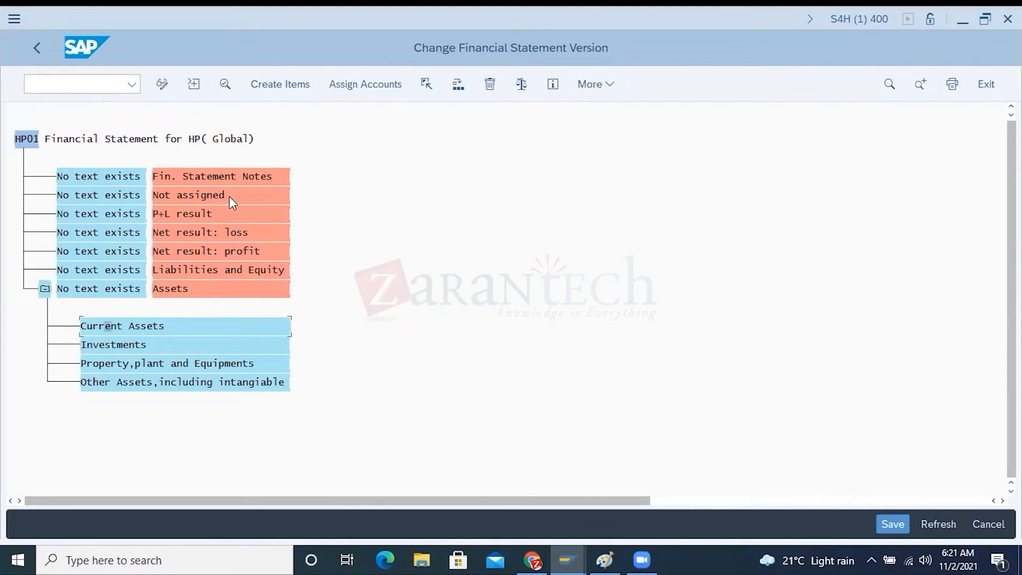
pyautogui.click(281, 86)
pyautogui.hotkey('alt', 'Tab')
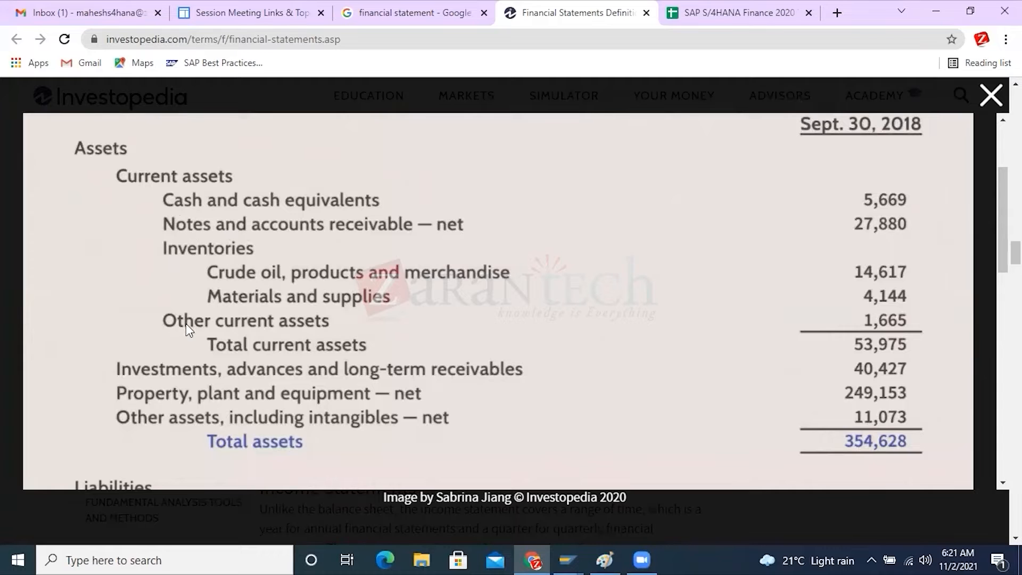
pyautogui.hotkey('alt', 'Tab')
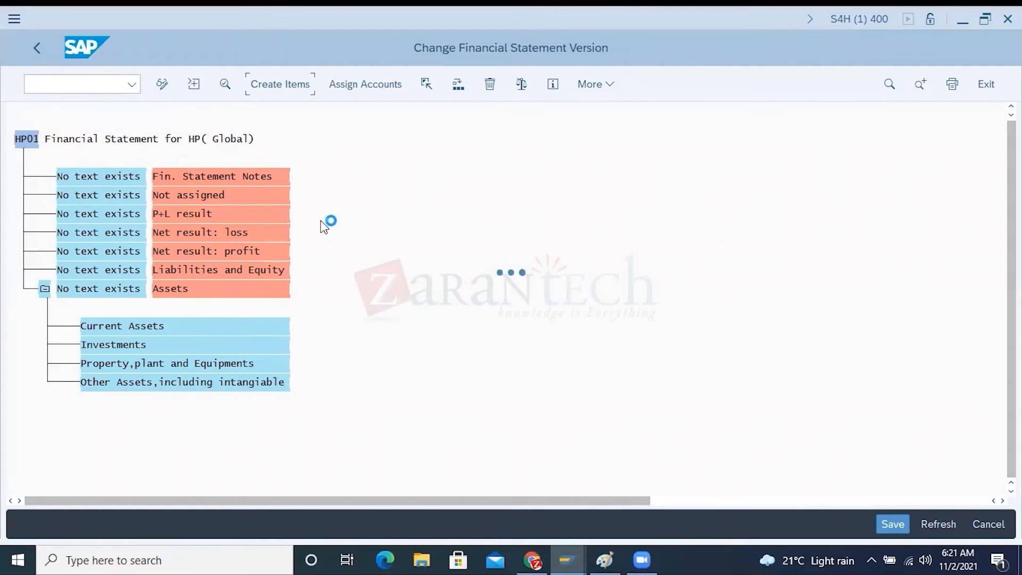
# Switch to the Display G/L Account window and examine the hotel travel expense account's number and its chart of accounts
pyautogui.moveTo(574, 553)
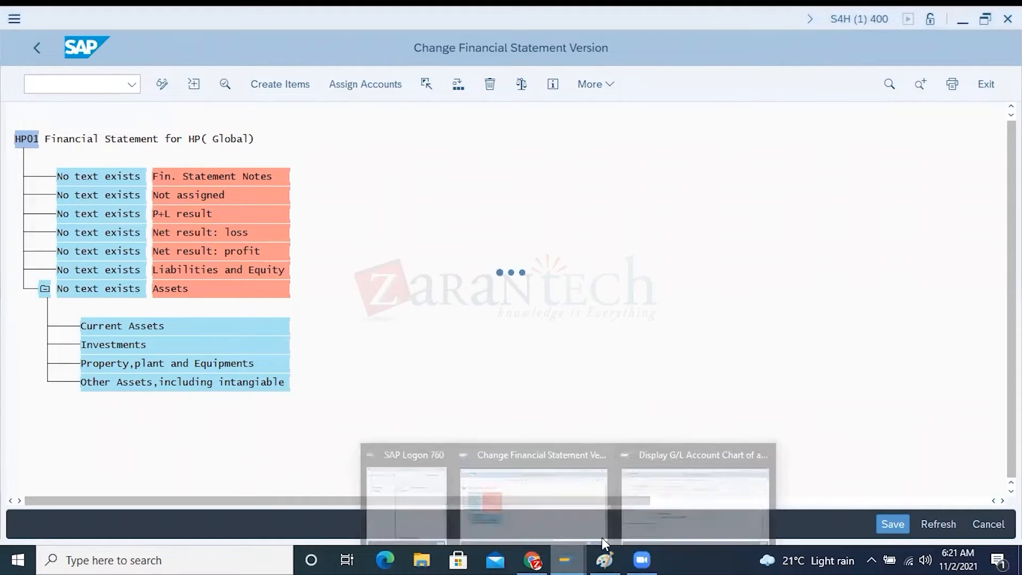
pyautogui.click(641, 517)
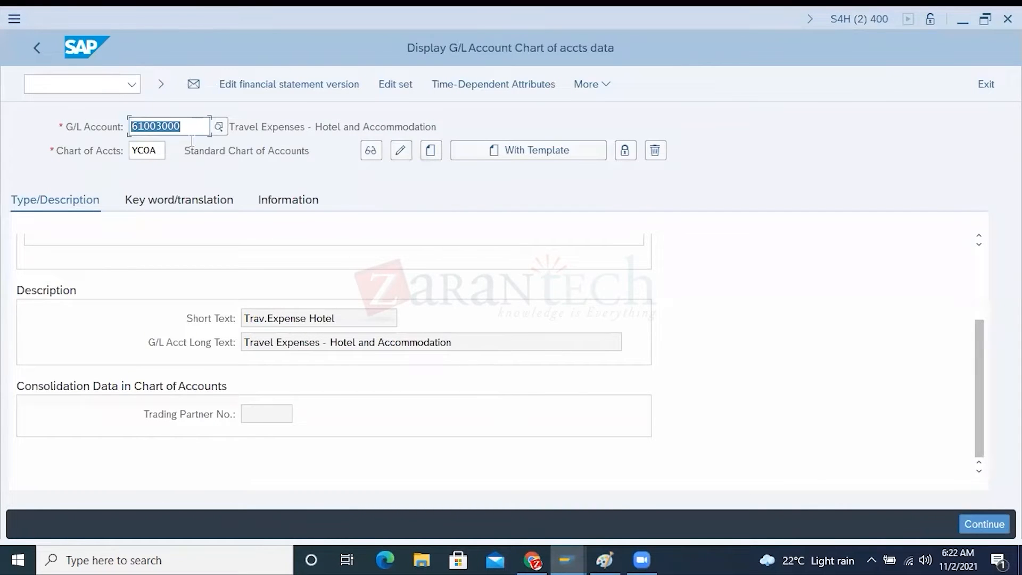
pyautogui.moveTo(181, 126); pyautogui.dragTo(133, 127)
pyautogui.moveTo(185, 126); pyautogui.dragTo(134, 126)
pyautogui.moveTo(158, 150); pyautogui.dragTo(131, 151)
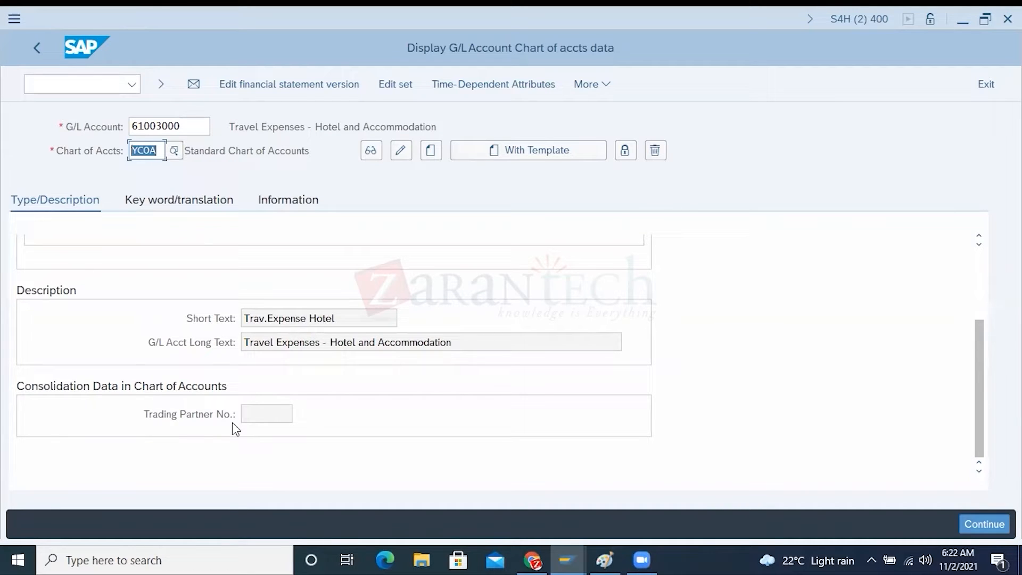
# Open a new SAP session, run transaction SPRO and display the SAP Customizing Implementation Guide
pyautogui.click(53, 82)
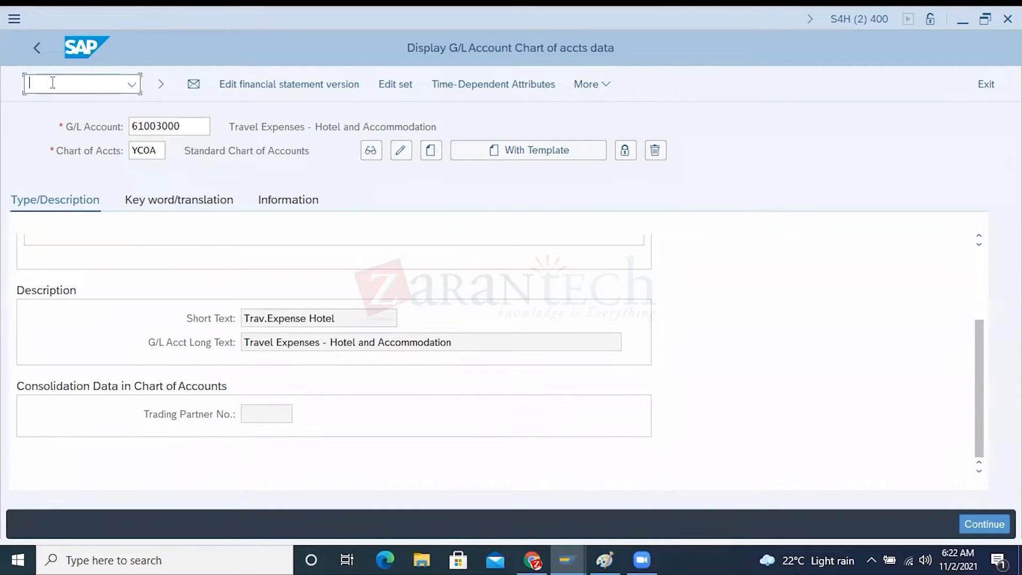
pyautogui.write('/o')
pyautogui.press('Return')
pyautogui.click(375, 423)
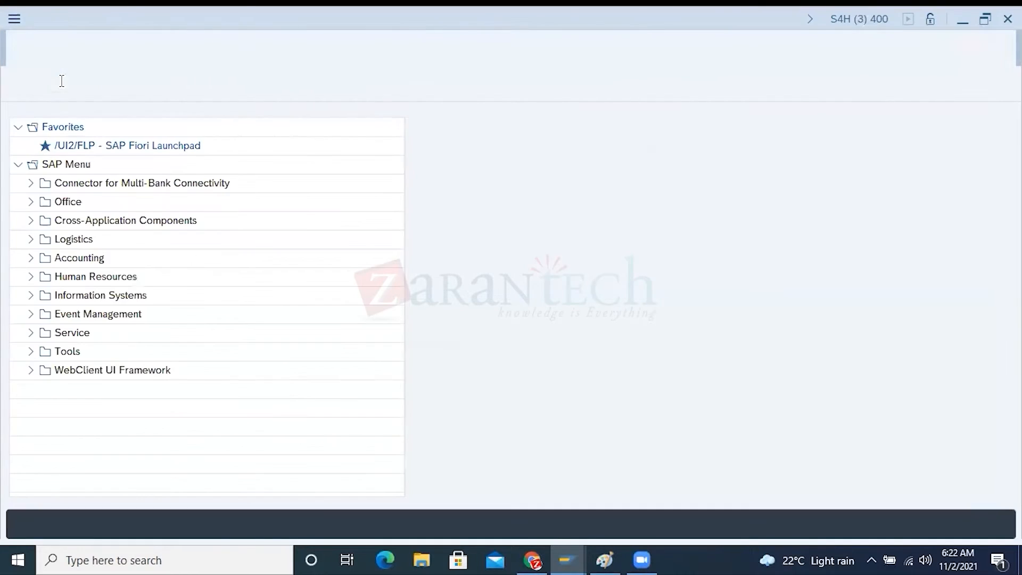
pyautogui.write('spro')
pyautogui.press('Return')
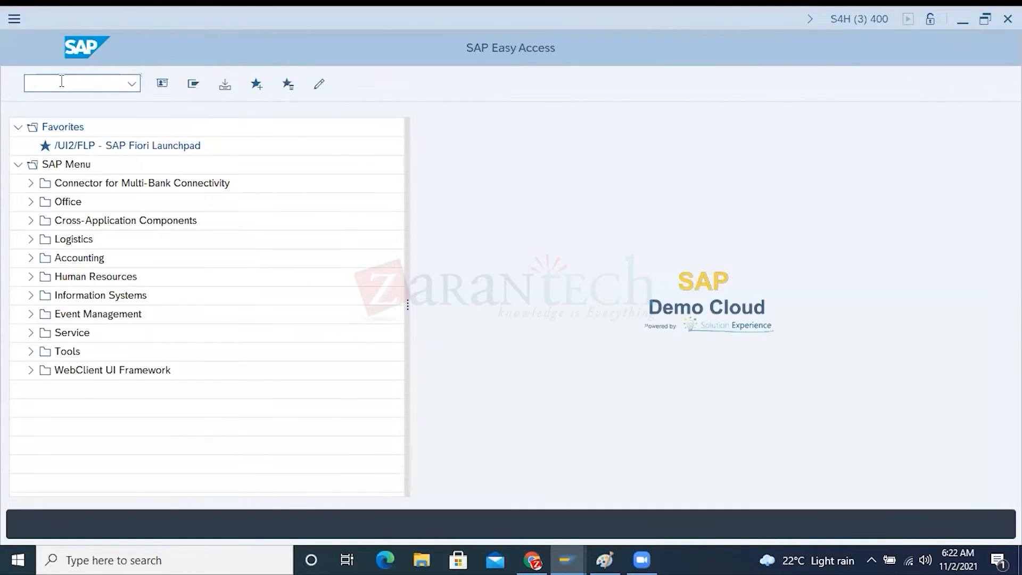
pyautogui.click(234, 88)
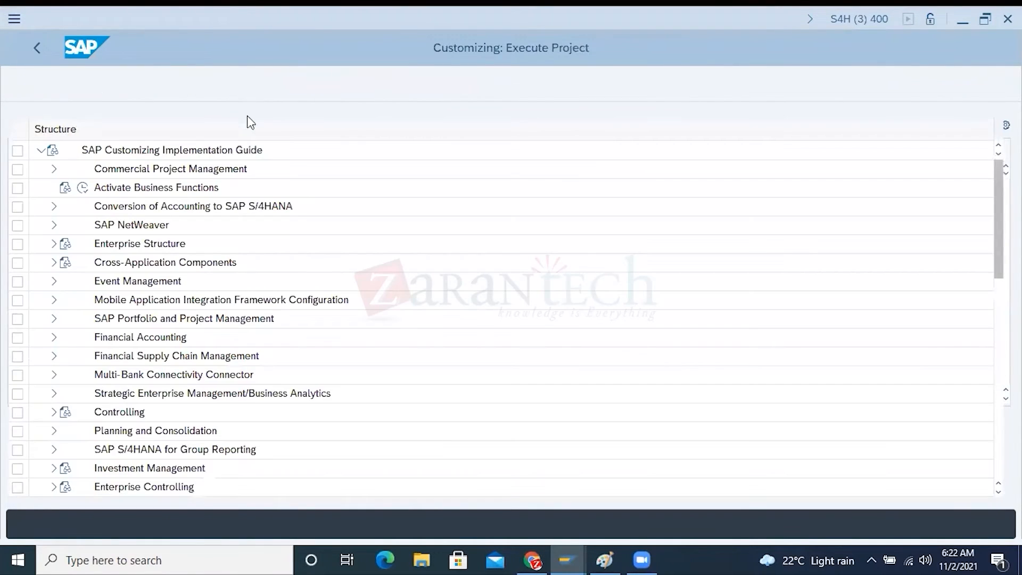
# Open the list of all charts of accounts from Financial Accounting > General Ledger Accounting > Master Data > G/L Accounts > Preparations
pyautogui.click(53, 337)
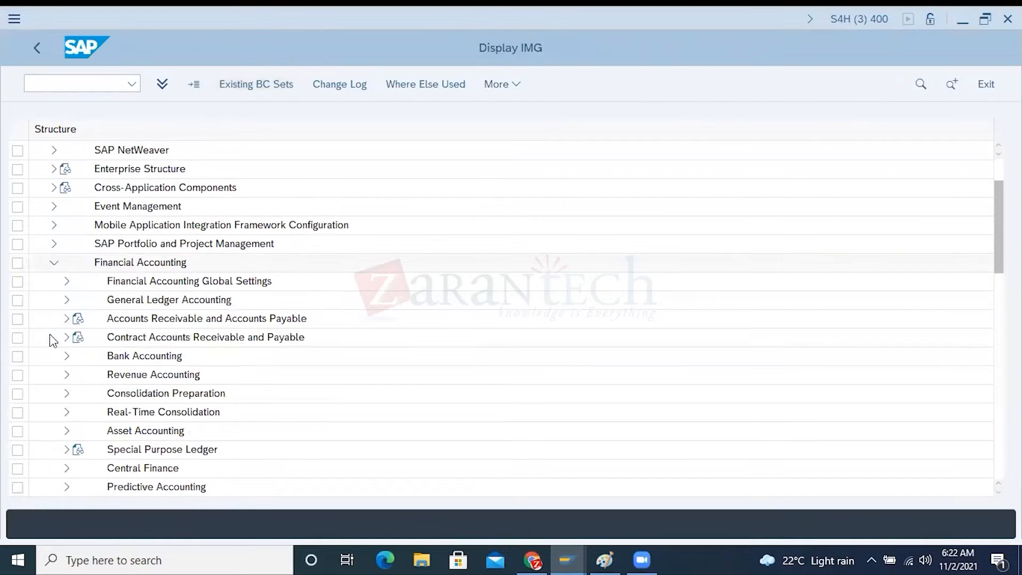
pyautogui.click(67, 301)
pyautogui.click(79, 319)
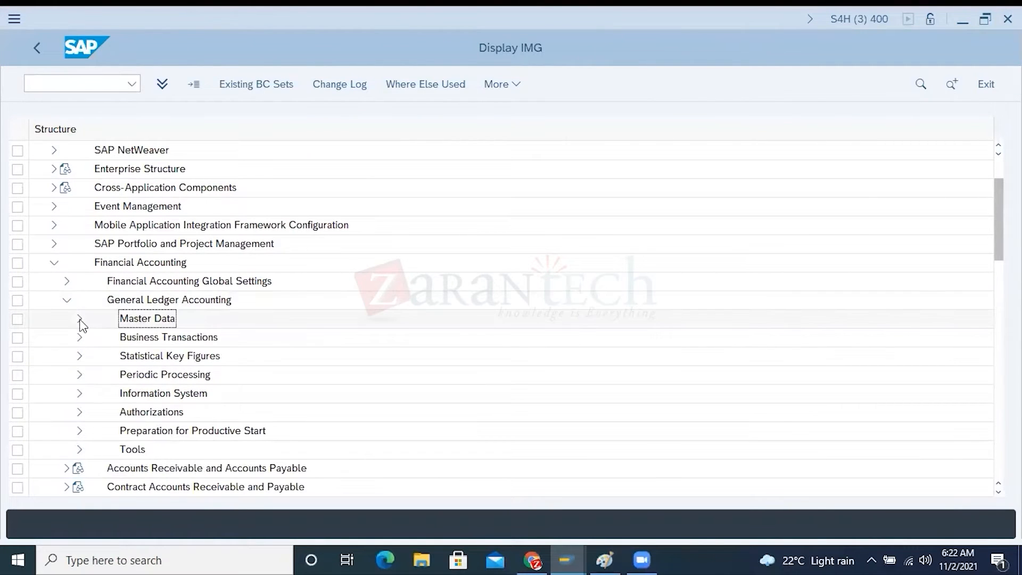
pyautogui.click(149, 338)
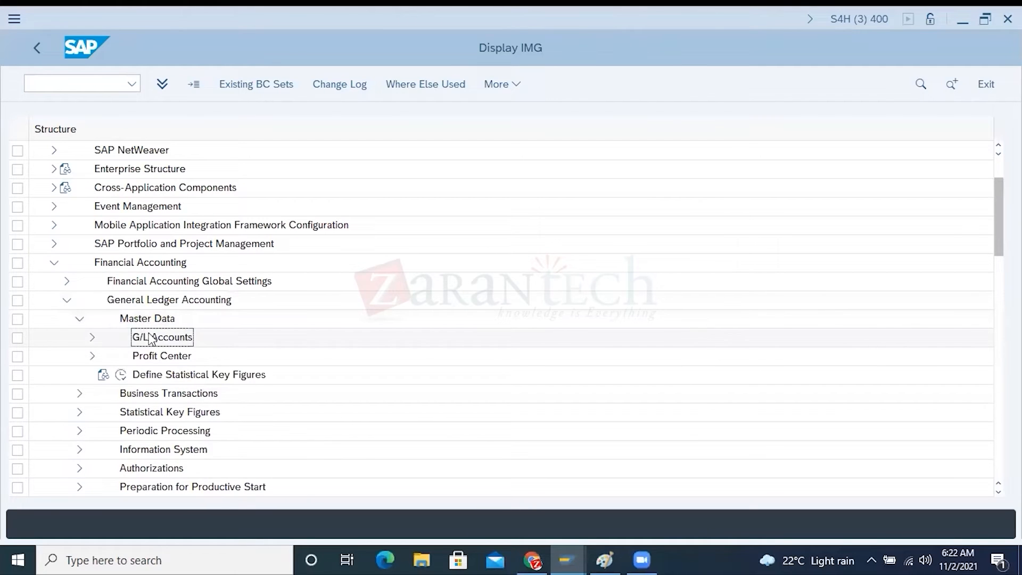
pyautogui.click(92, 337)
pyautogui.click(171, 356)
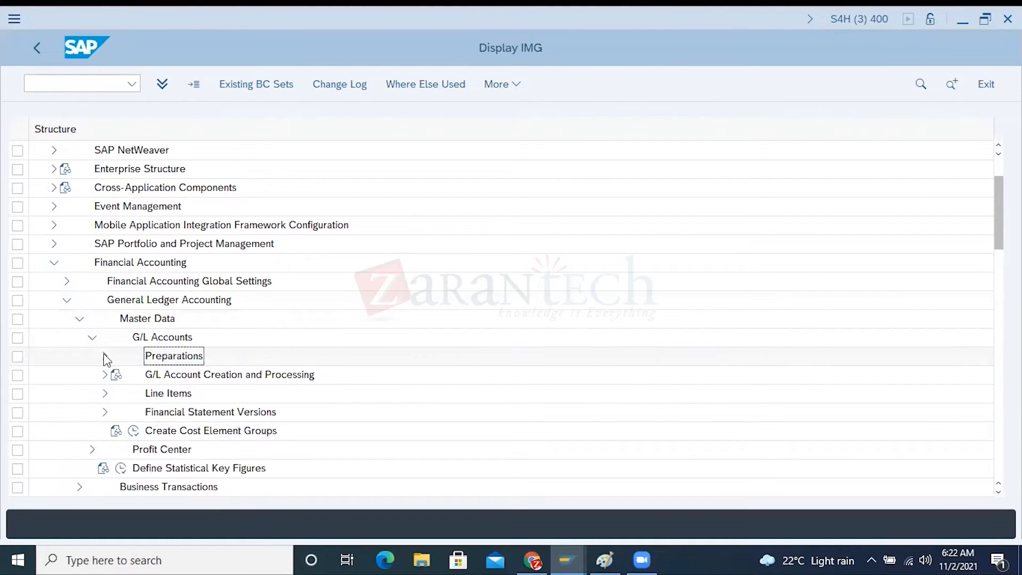
pyautogui.click(104, 356)
pyautogui.click(191, 398)
pyautogui.click(148, 393)
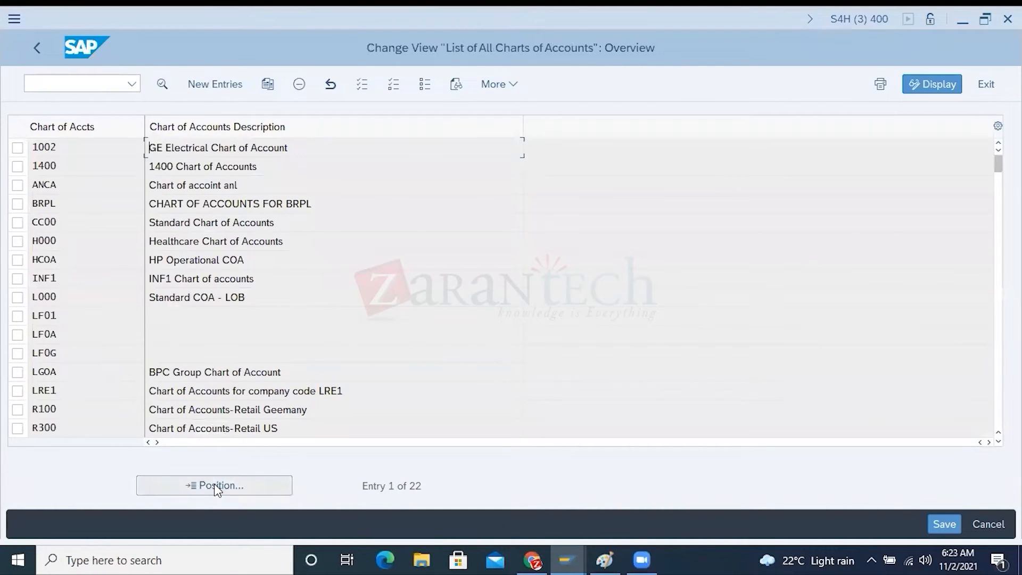
# Position the list of charts of accounts at YCOA
pyautogui.click(216, 486)
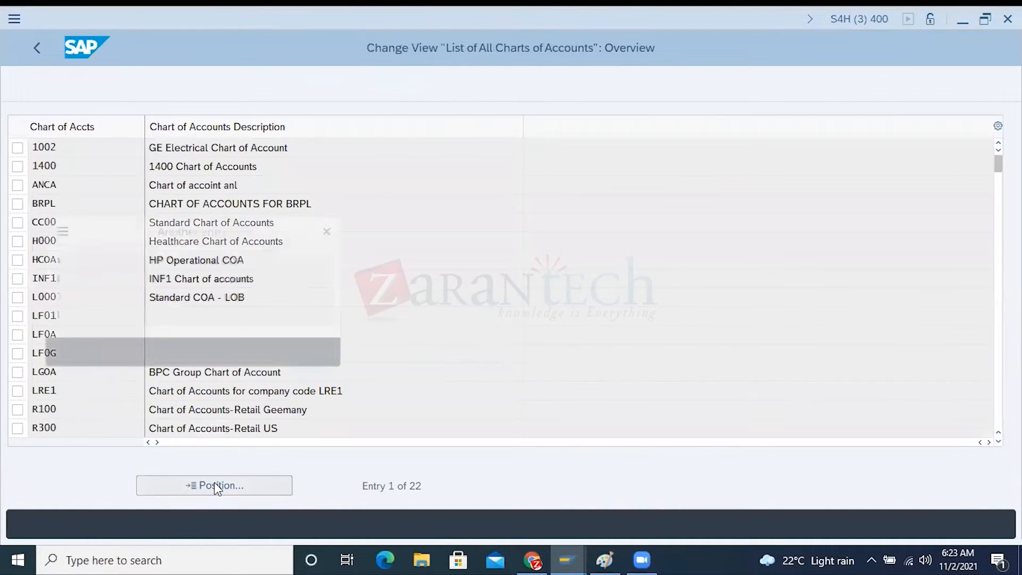
pyautogui.write('ycoa')
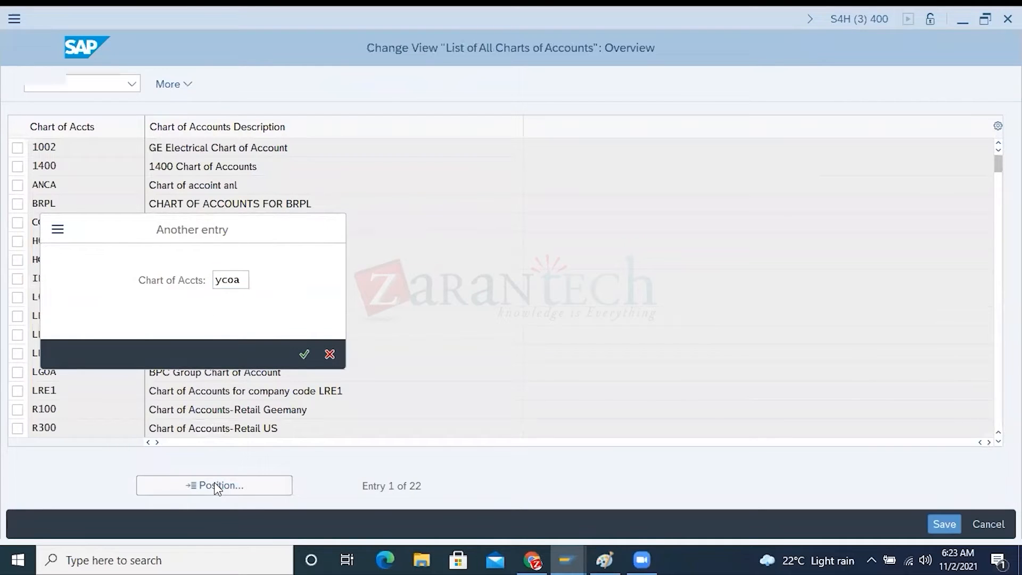
pyautogui.press('Return')
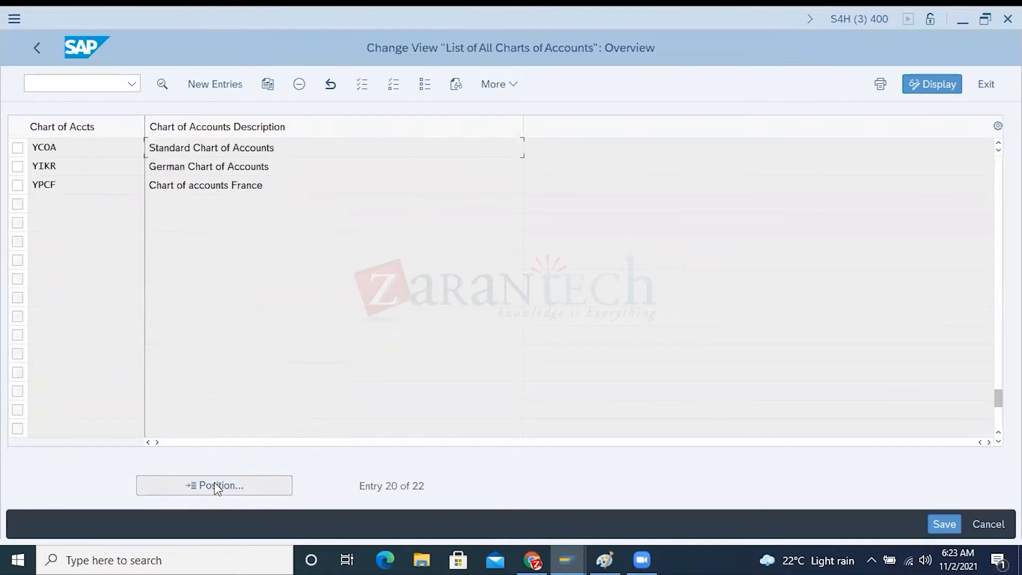
# Open the details of chart of accounts YCOA and examine its key and the Group Chart of Accts setting under Consolidation
pyautogui.click(18, 150)
pyautogui.click(162, 83)
pyautogui.click(263, 318)
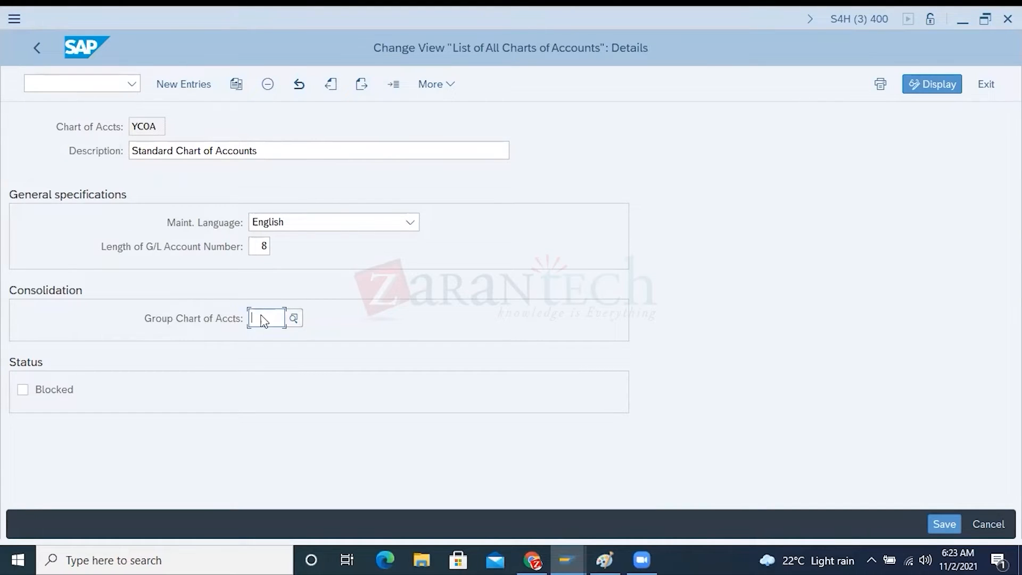
pyautogui.moveTo(158, 127); pyautogui.dragTo(126, 127)
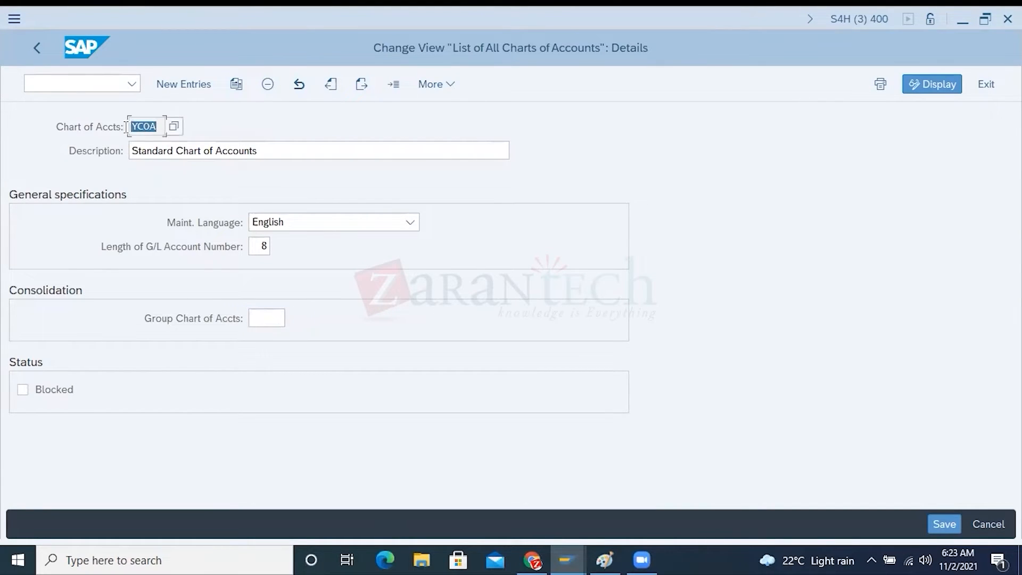
pyautogui.click(209, 326)
pyautogui.click(254, 318)
# Switch to Paint and draw a rectangle about 130 × 165 px around the YCOA heading and its four account numbers
pyautogui.click(619, 554)
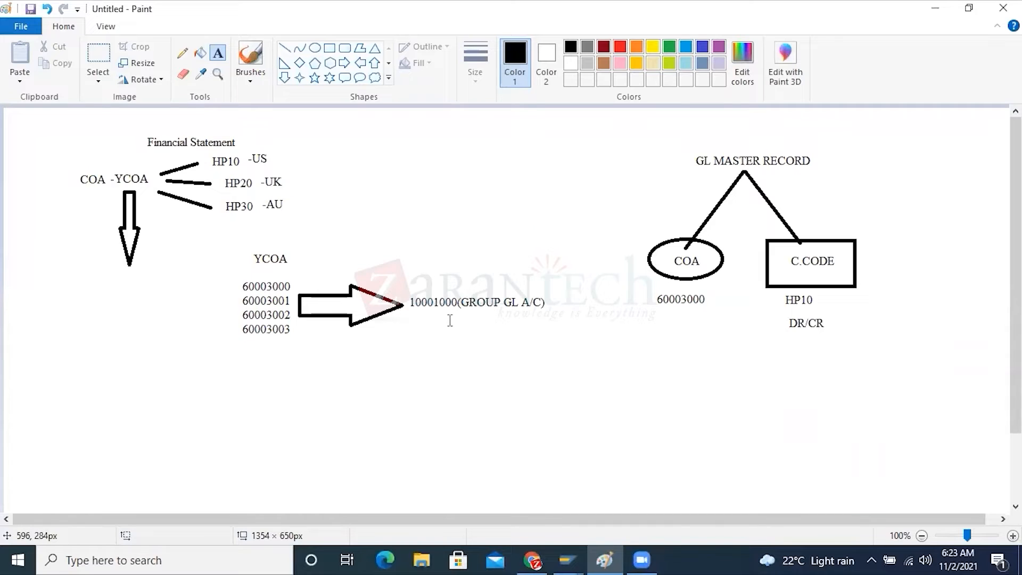
pyautogui.click(330, 49)
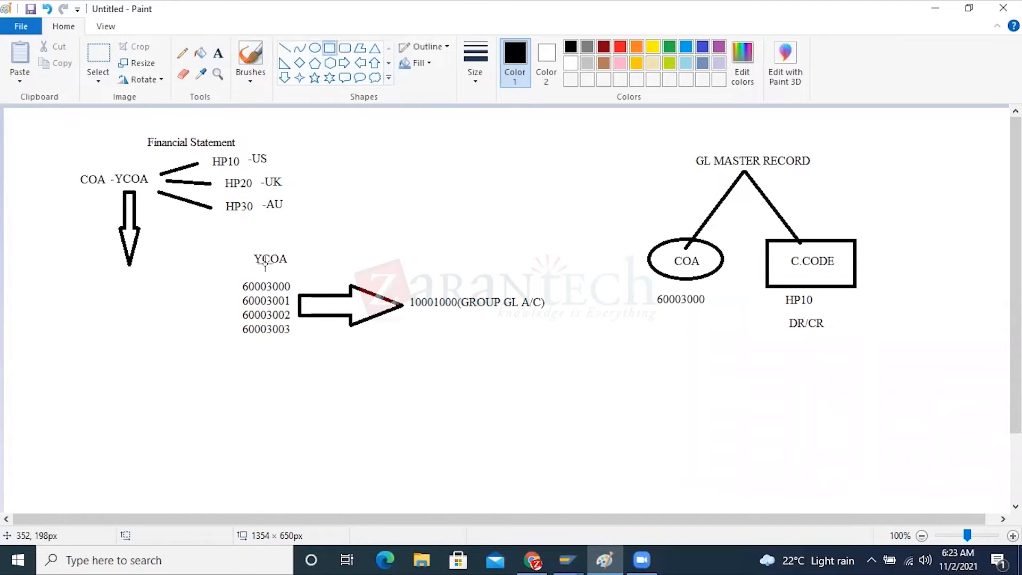
pyautogui.moveTo(209, 237); pyautogui.dragTo(306, 362)
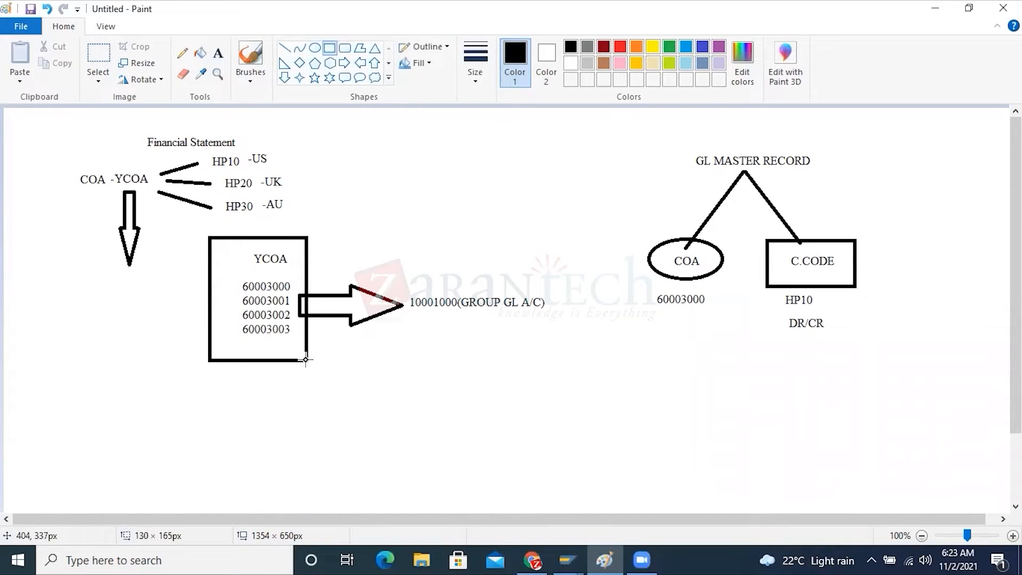
pyautogui.click(446, 374)
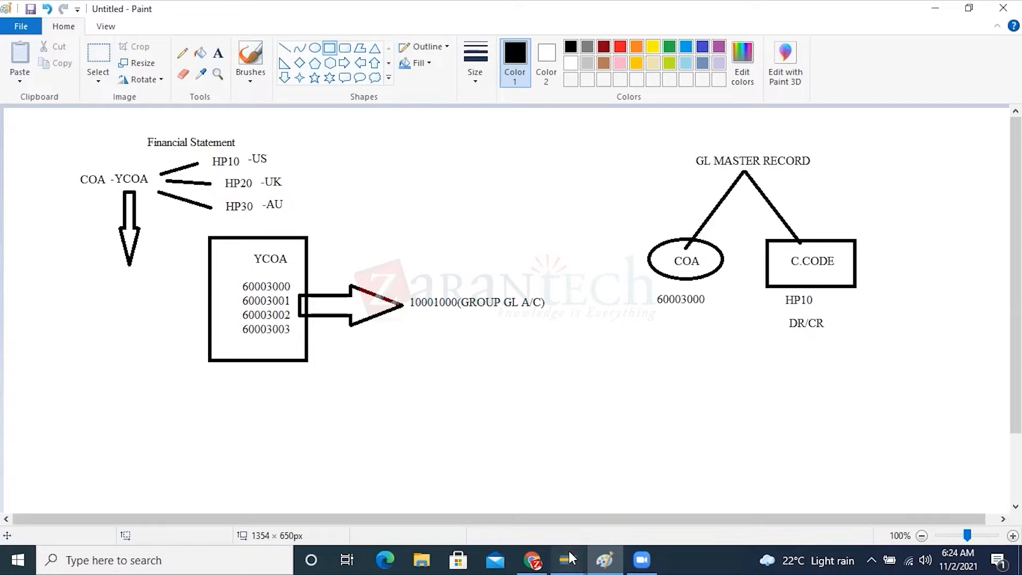
# Switch back to the SAP session showing the Change Financial Statement Version screen for HP01
pyautogui.moveTo(567, 553)
pyautogui.click(485, 509)
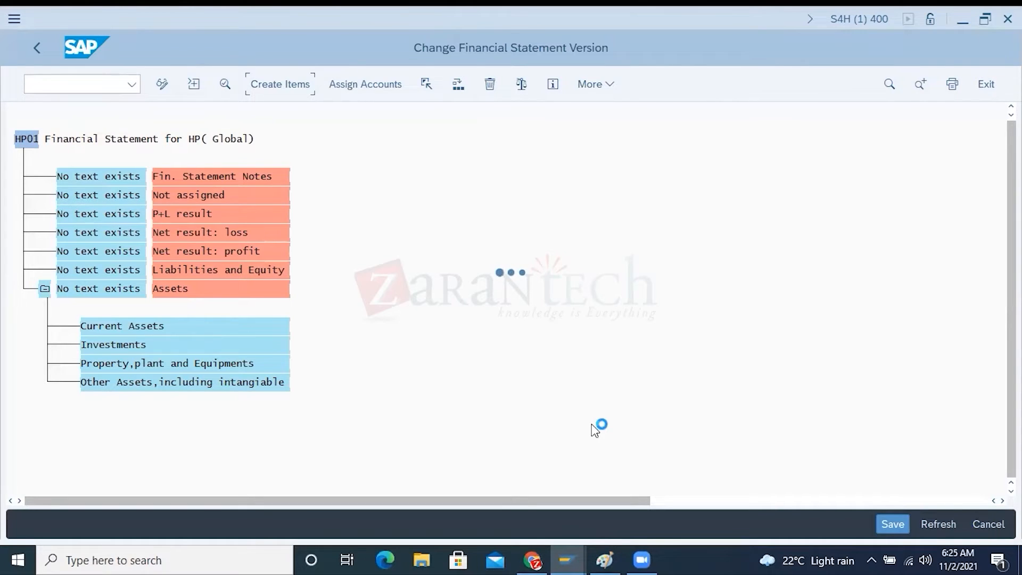
# Switch to Paint and add the text "Local" beside each of the HP10 -US, HP20 -UK and HP30 -AU entries
pyautogui.click(608, 553)
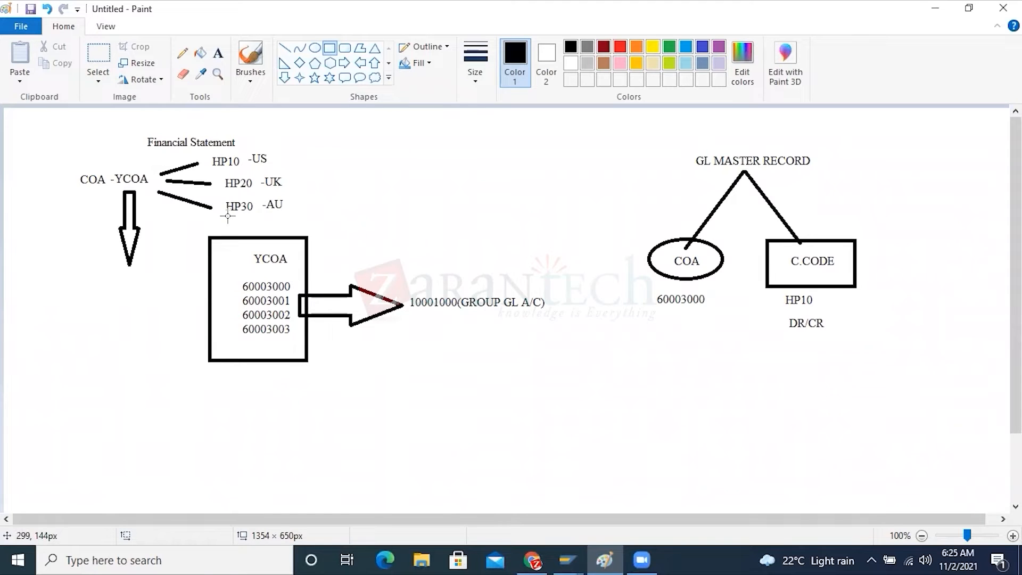
pyautogui.click(217, 53)
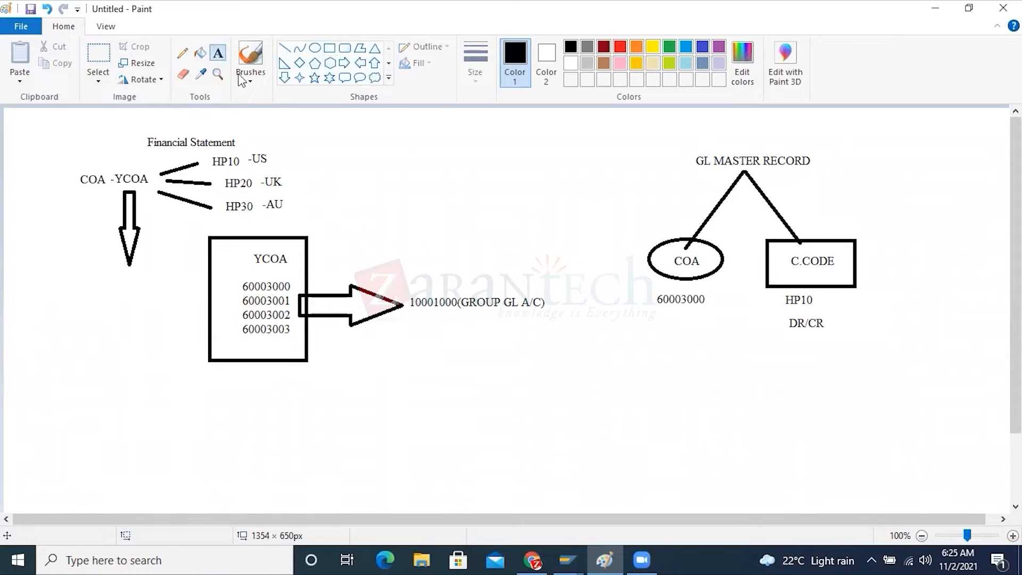
pyautogui.click(282, 150)
pyautogui.write('Local')
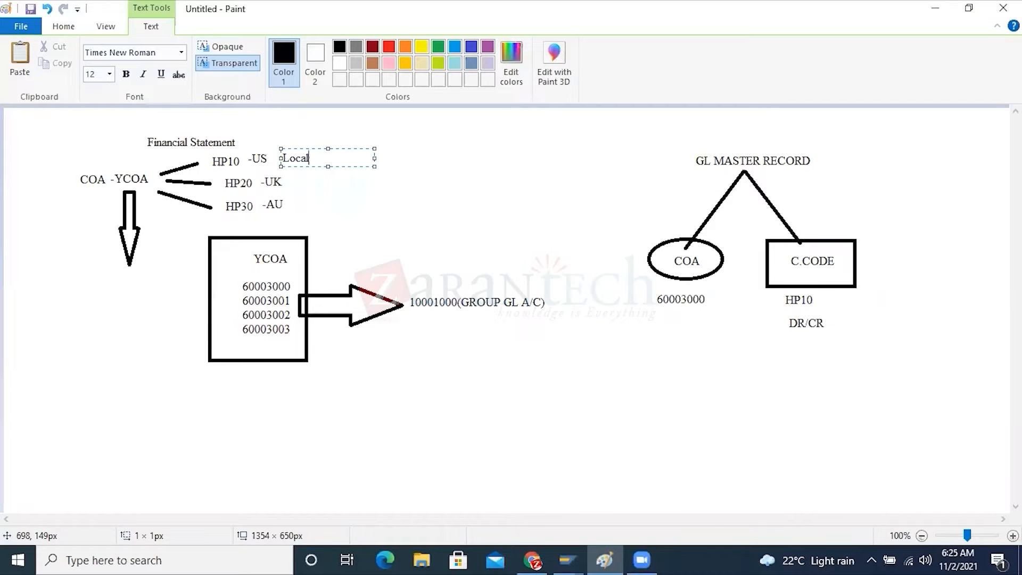
pyautogui.click(284, 183)
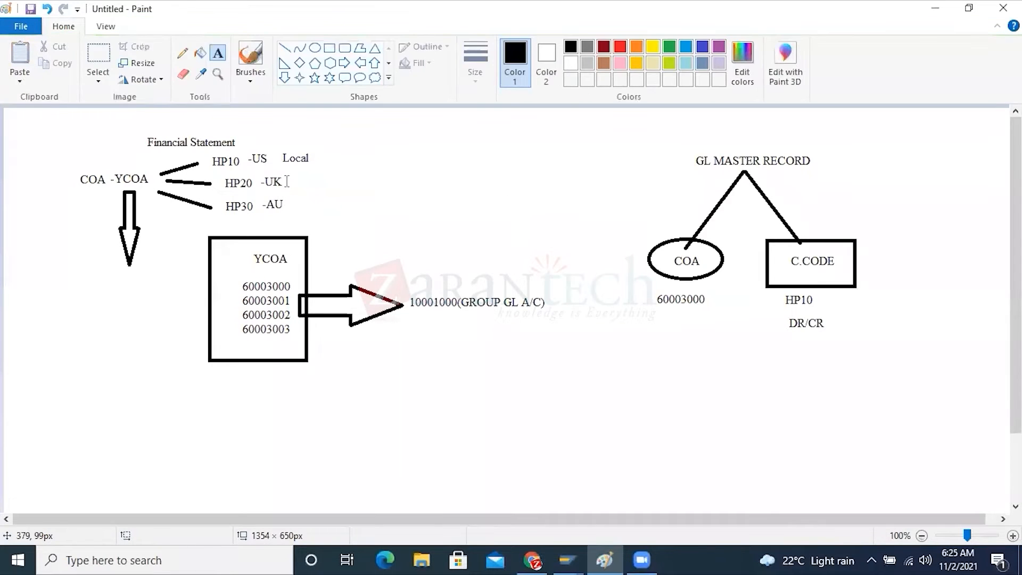
pyautogui.click(287, 181)
pyautogui.write('Local')
pyautogui.click(292, 202)
pyautogui.click(291, 201)
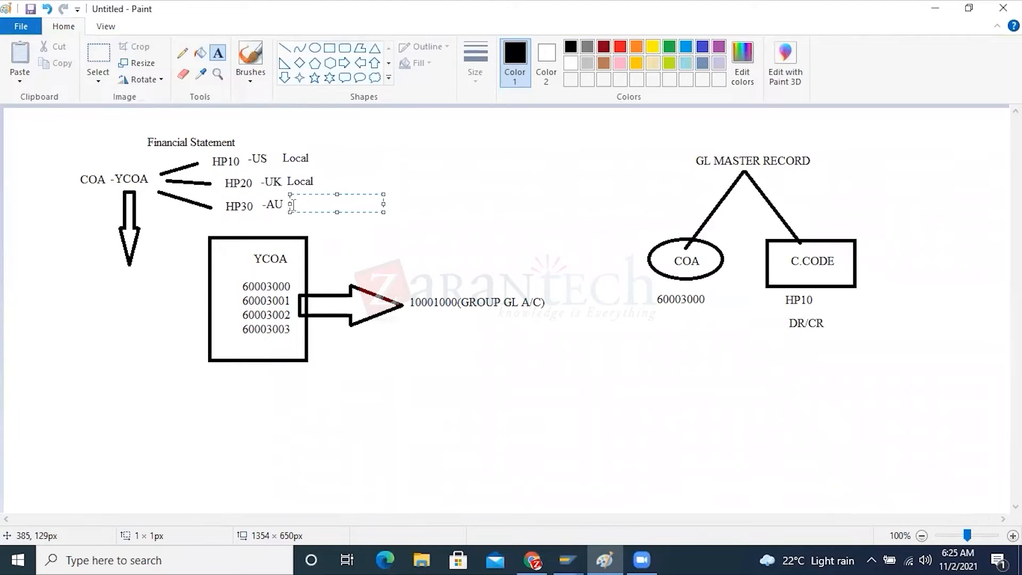
pyautogui.write('Local')
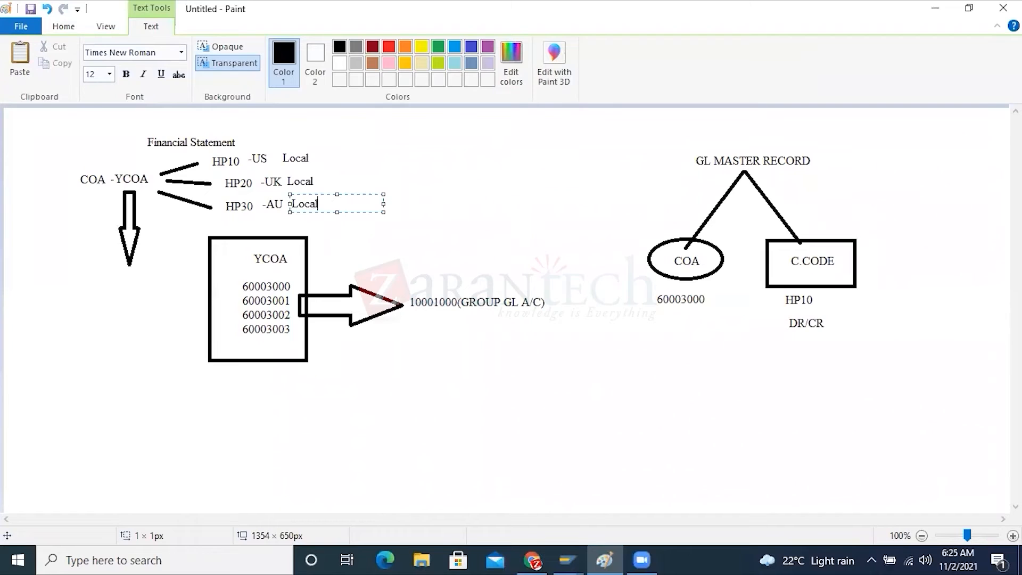
pyautogui.click(329, 142)
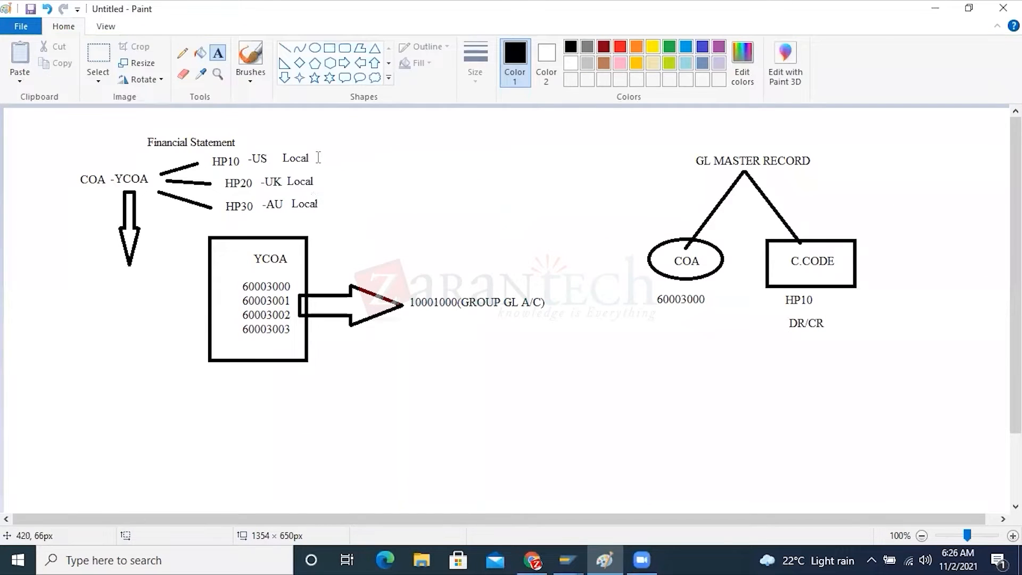
# Label the accounting standards beside the Local entries: "IFRS" for HP10, "LGAP" for HP20 and "AUGAP" for HP30
pyautogui.click(318, 157)
pyautogui.write('IFRS')
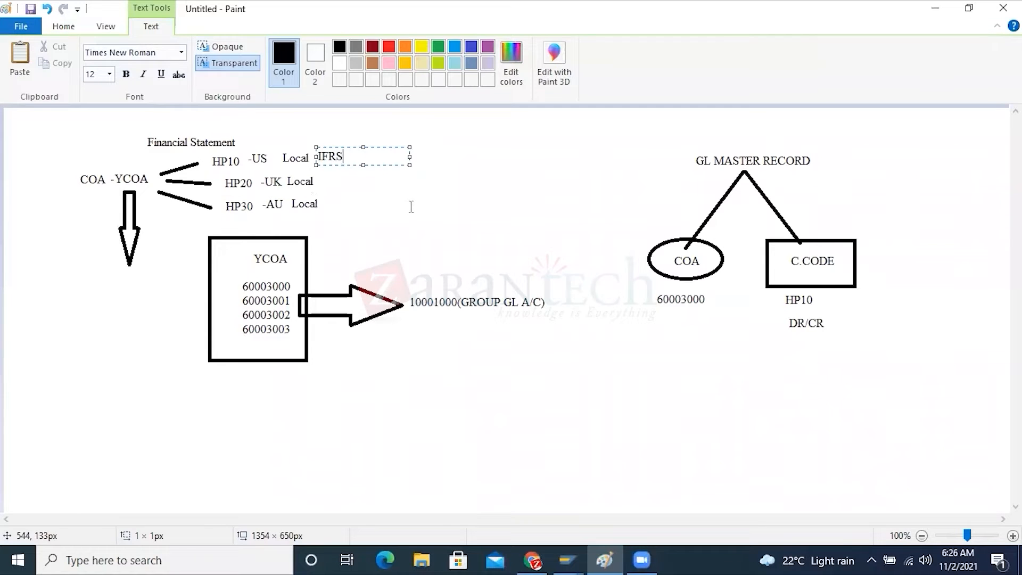
pyautogui.click(326, 188)
pyautogui.click(322, 170)
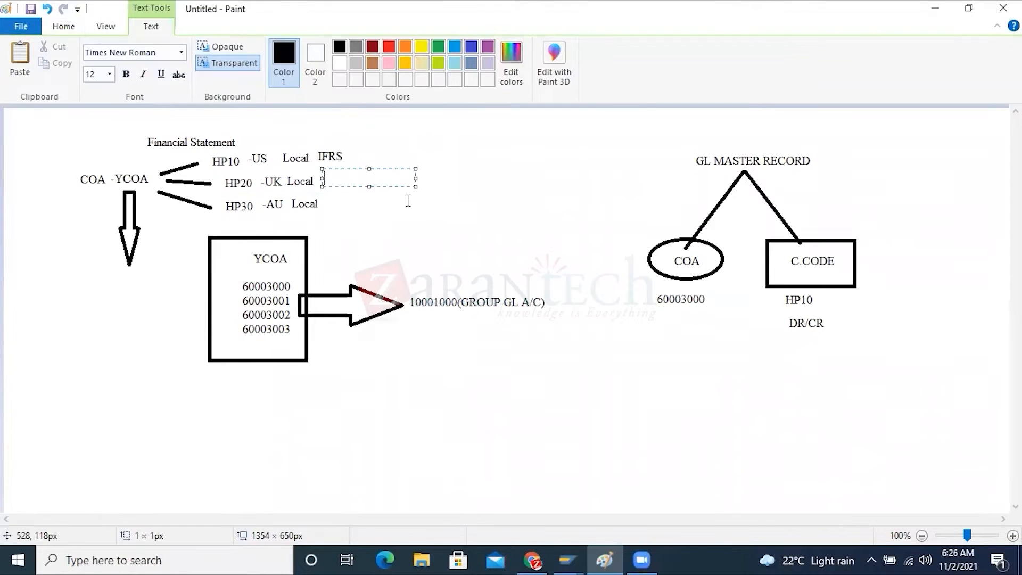
pyautogui.write('LGAP')
pyautogui.click(405, 213)
pyautogui.click(325, 196)
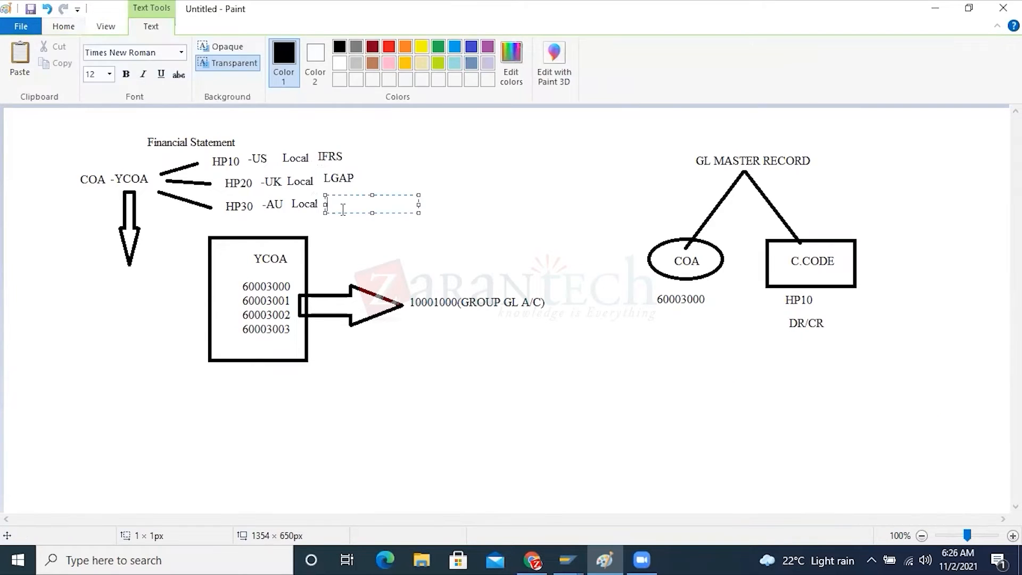
pyautogui.write('AUGAP')
pyautogui.click(336, 169)
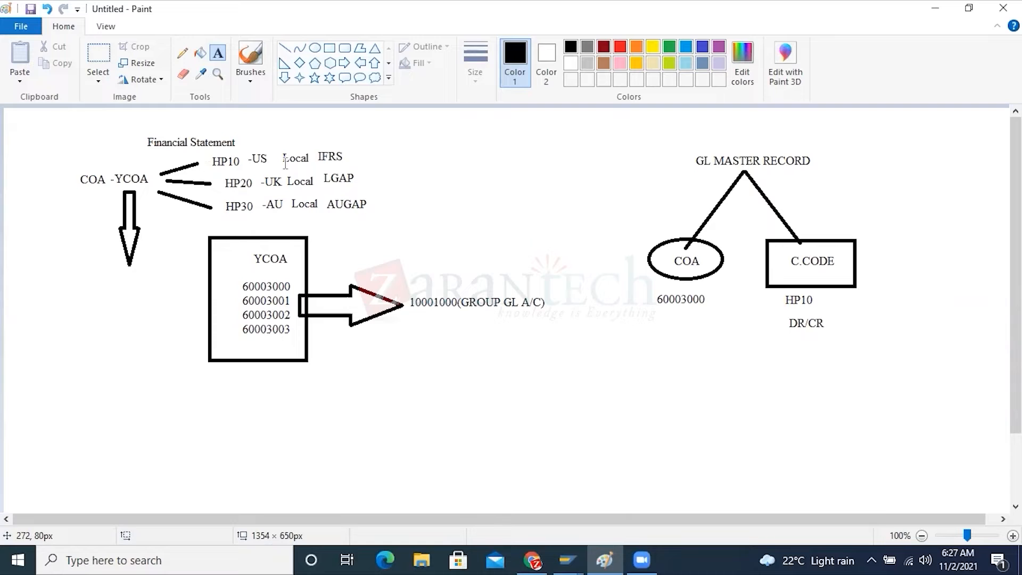
# Add the ledger codes beside the accounting standards: "0L" for IFRS, "N1" for LGAP and "N2" for AUGAP
pyautogui.click(363, 154)
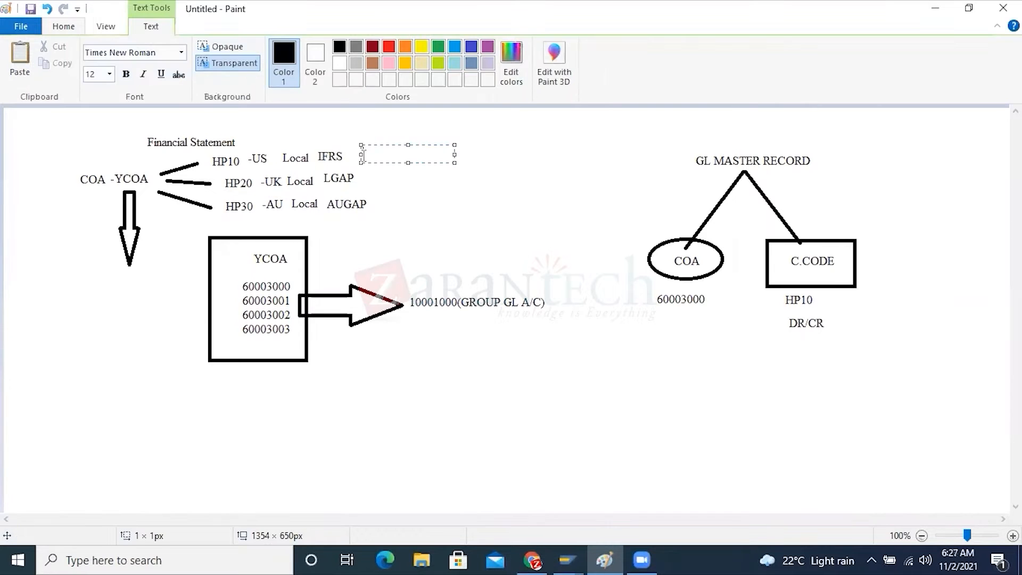
pyautogui.write('0L')
pyautogui.click(362, 204)
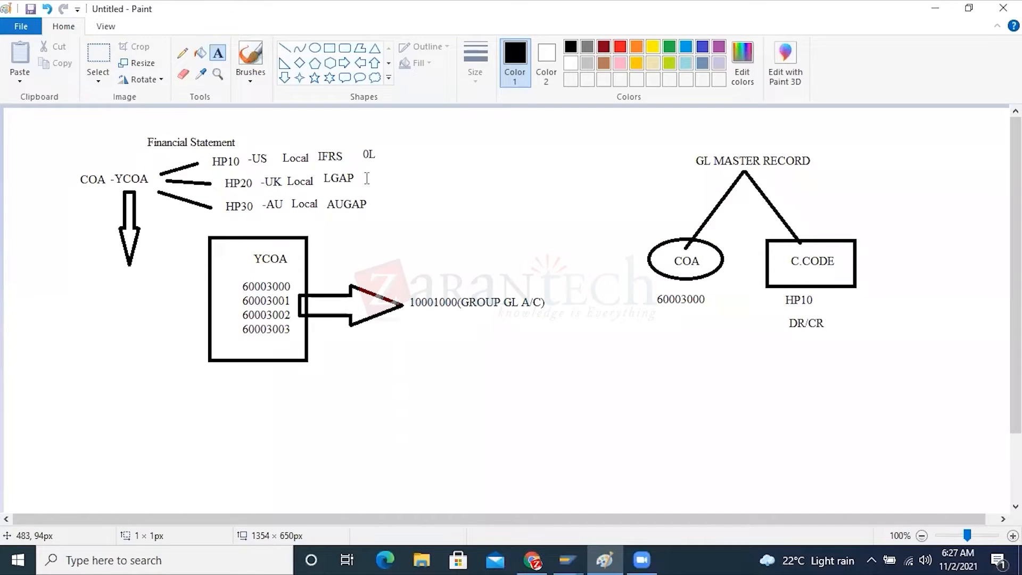
pyautogui.click(365, 179)
pyautogui.write('N1')
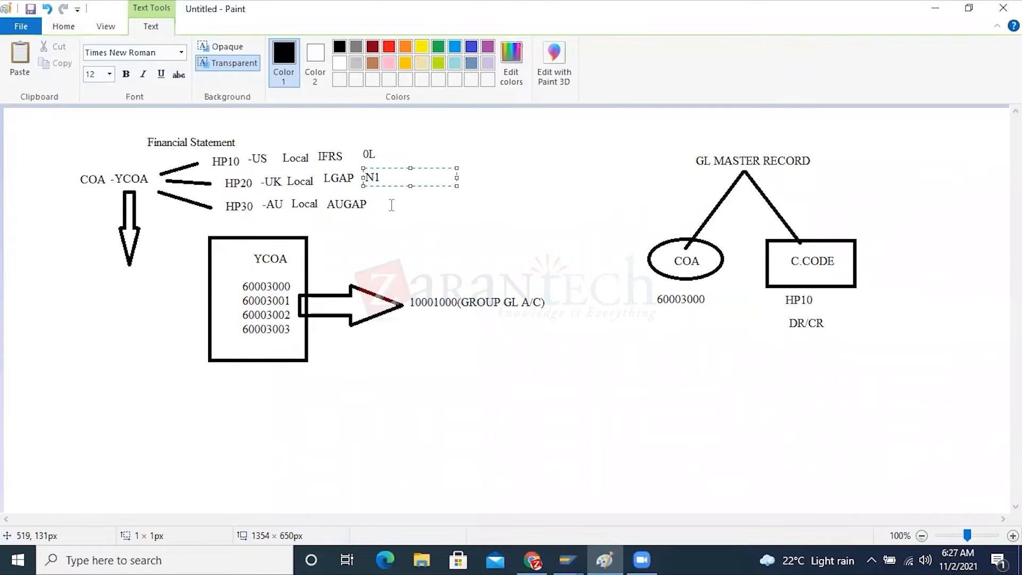
pyautogui.click(387, 206)
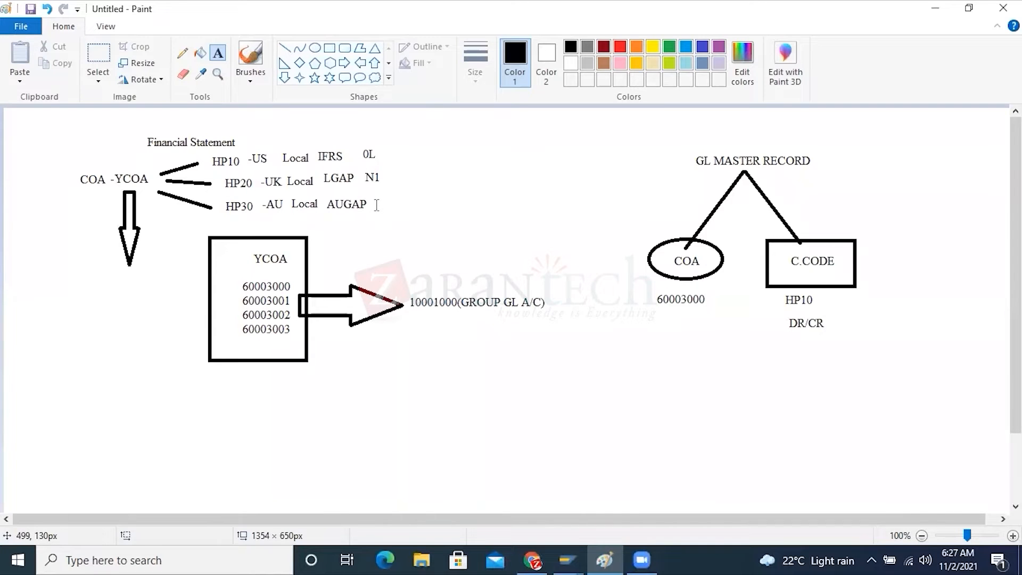
pyautogui.click(376, 204)
pyautogui.write('N2')
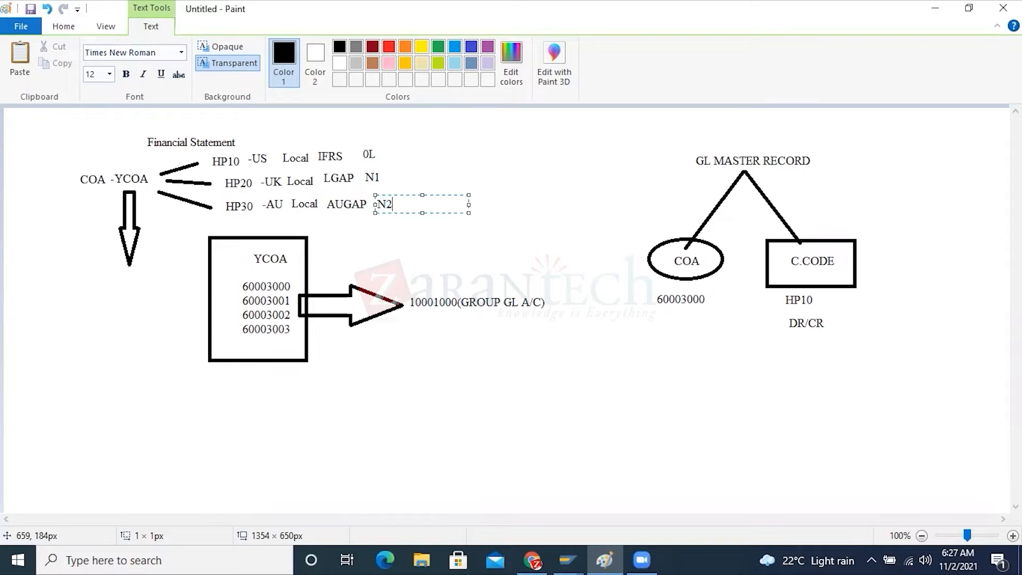
pyautogui.click(564, 285)
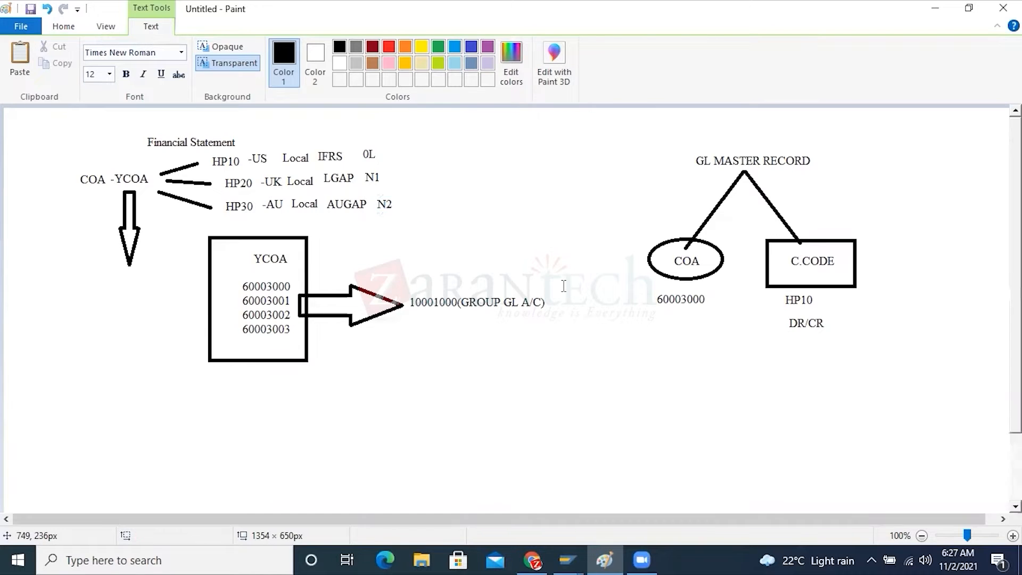
# Add the text "COUNTRY SPECIFIC COA" beside the ledger codes, widening its text box to about 220 px so it fits on one line
pyautogui.click(428, 174)
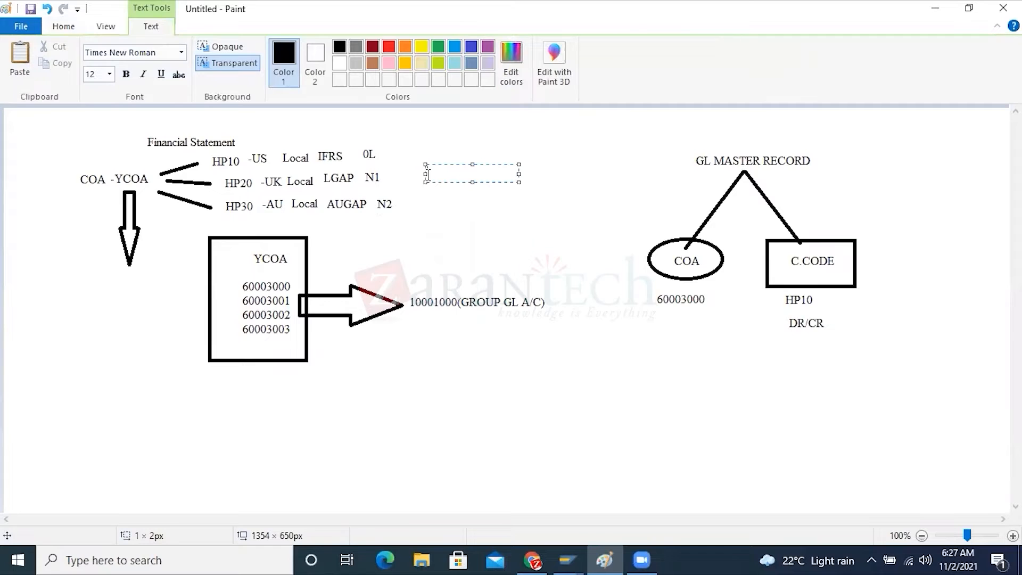
pyautogui.write('COUNTRY SPE')
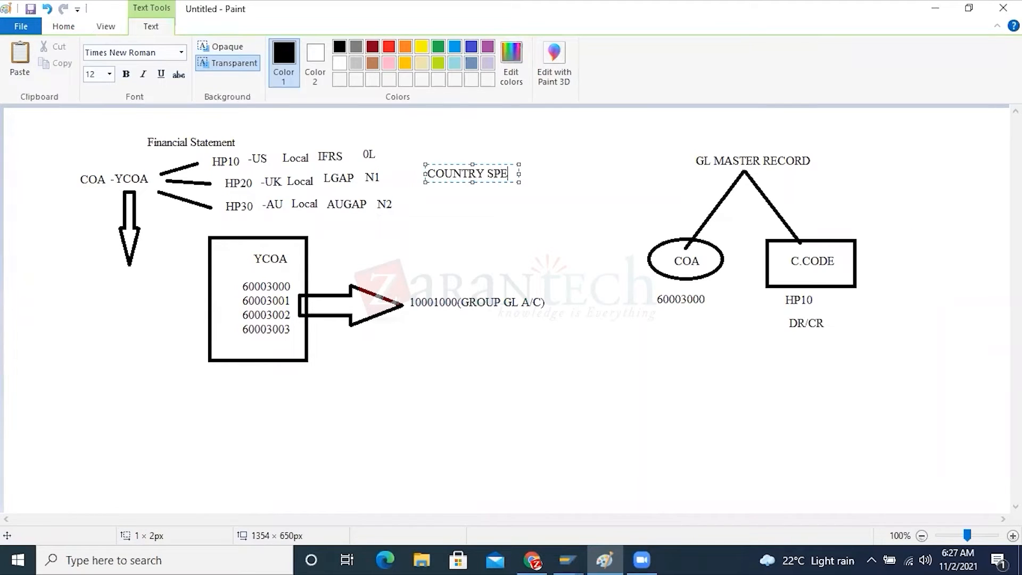
pyautogui.write('CIFIC COA')
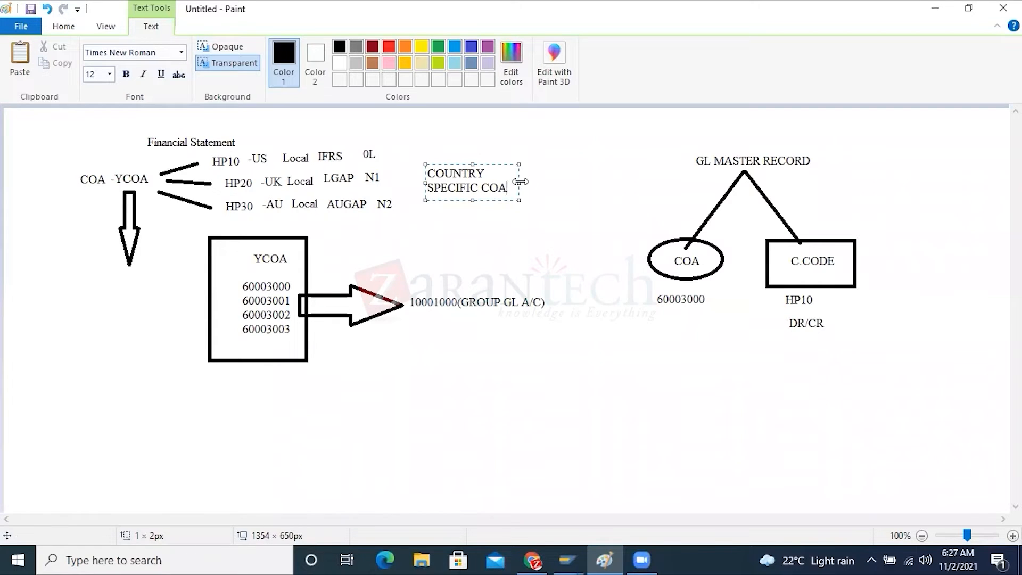
pyautogui.moveTo(520, 182); pyautogui.dragTo(413, 175)
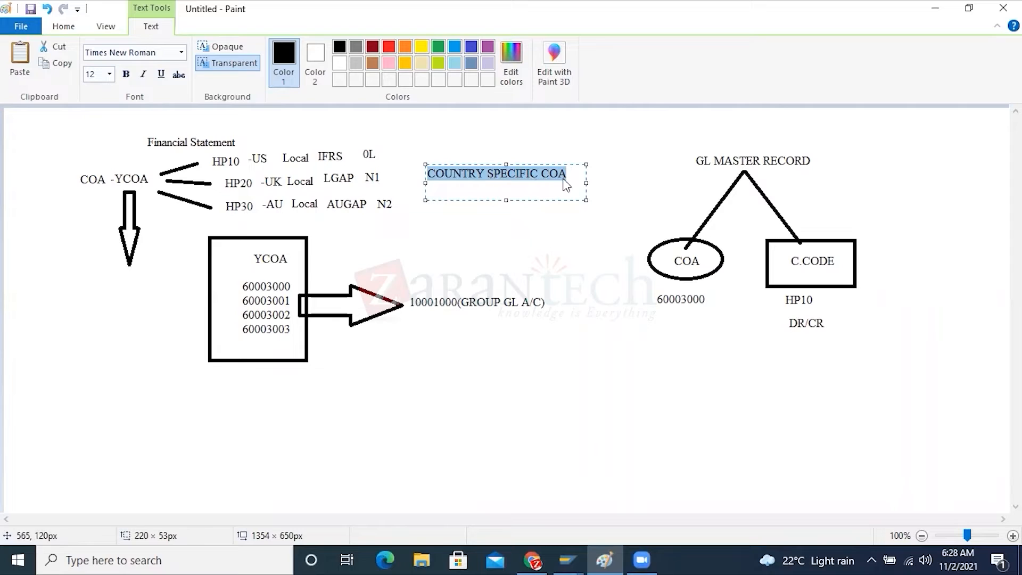
pyautogui.moveTo(565, 178); pyautogui.dragTo(400, 176)
pyautogui.click(471, 226)
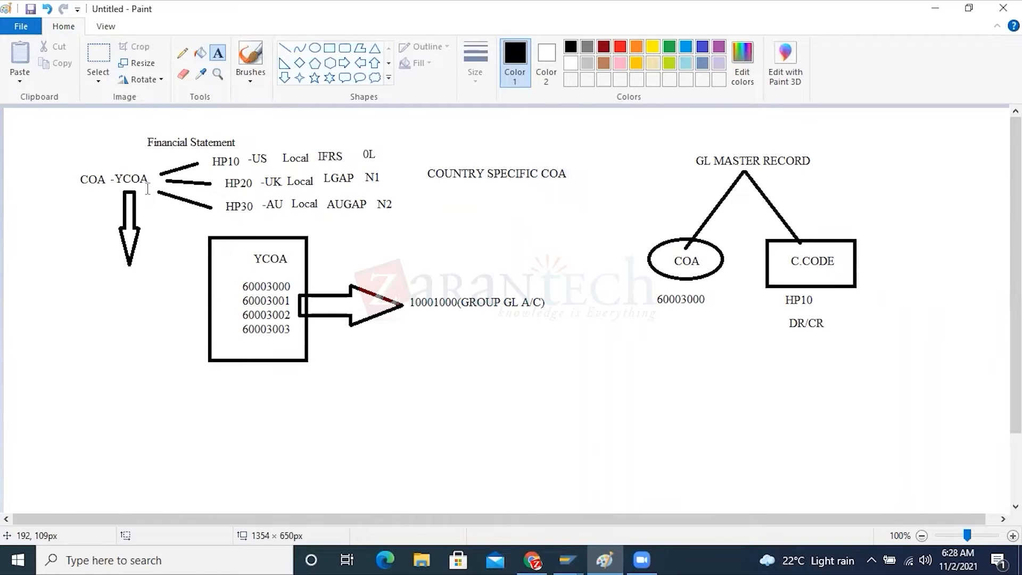
# Switch to the SAP session with the YCOA details, return to the IMG and open Assign Company Code to Chart of Accounts
pyautogui.click(563, 556)
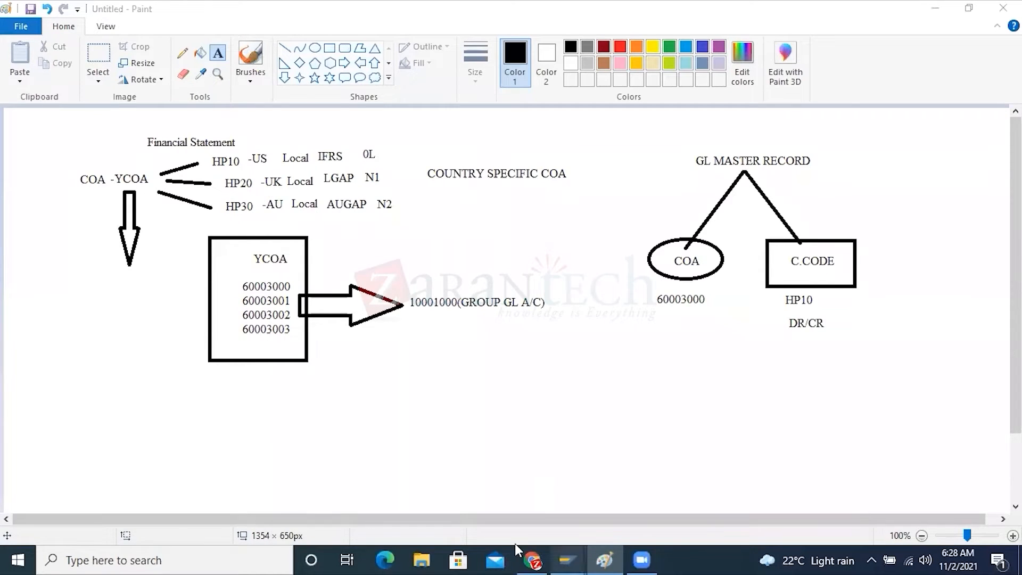
pyautogui.click(754, 488)
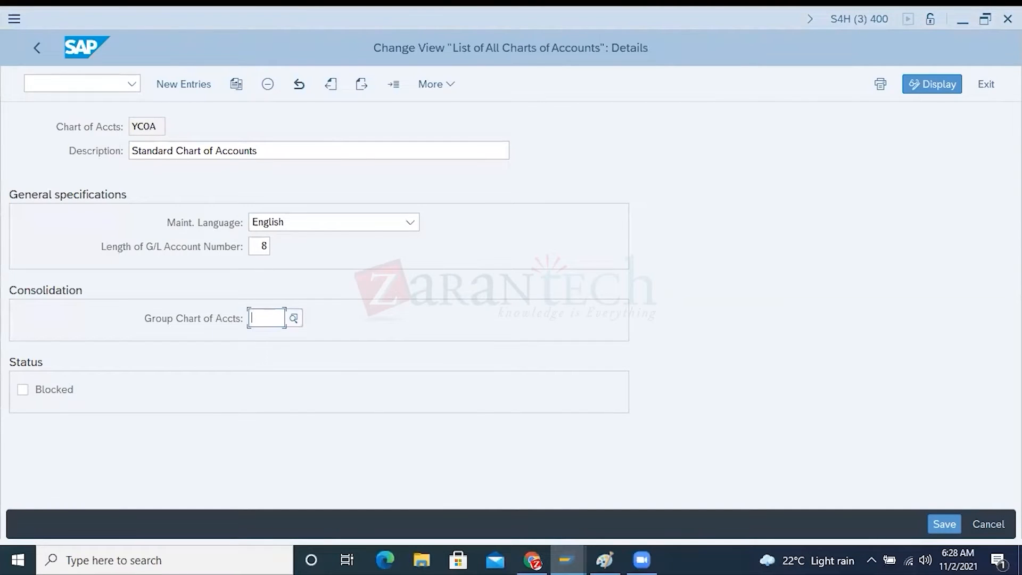
pyautogui.click(985, 524)
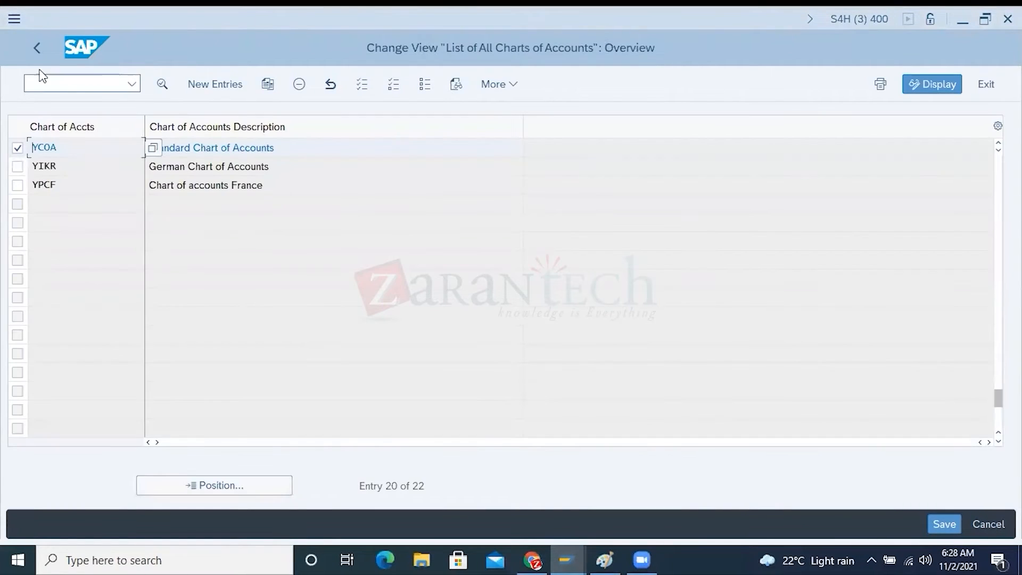
pyautogui.moveTo(57, 147); pyautogui.dragTo(27, 147)
pyautogui.click(39, 48)
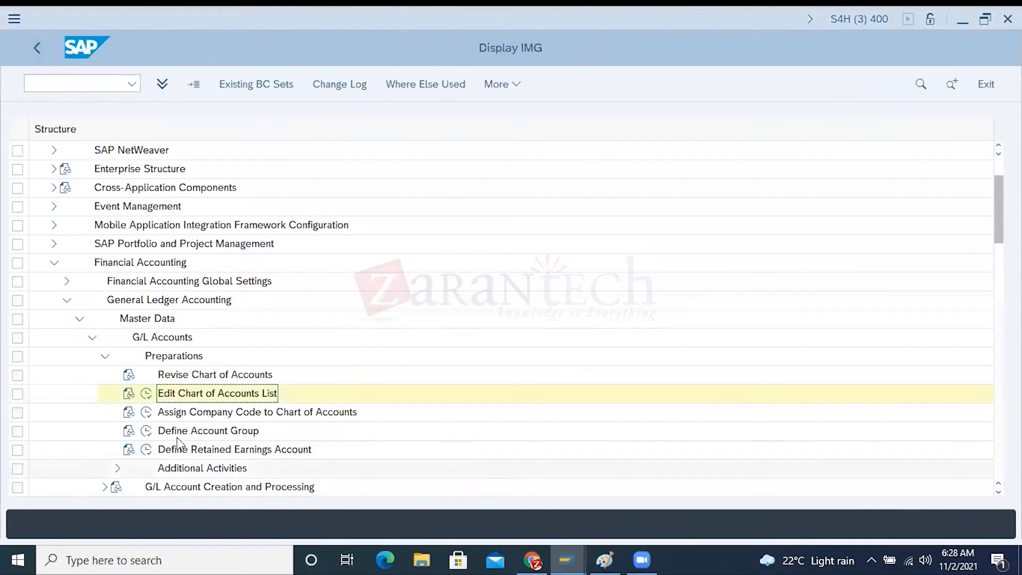
pyautogui.click(147, 414)
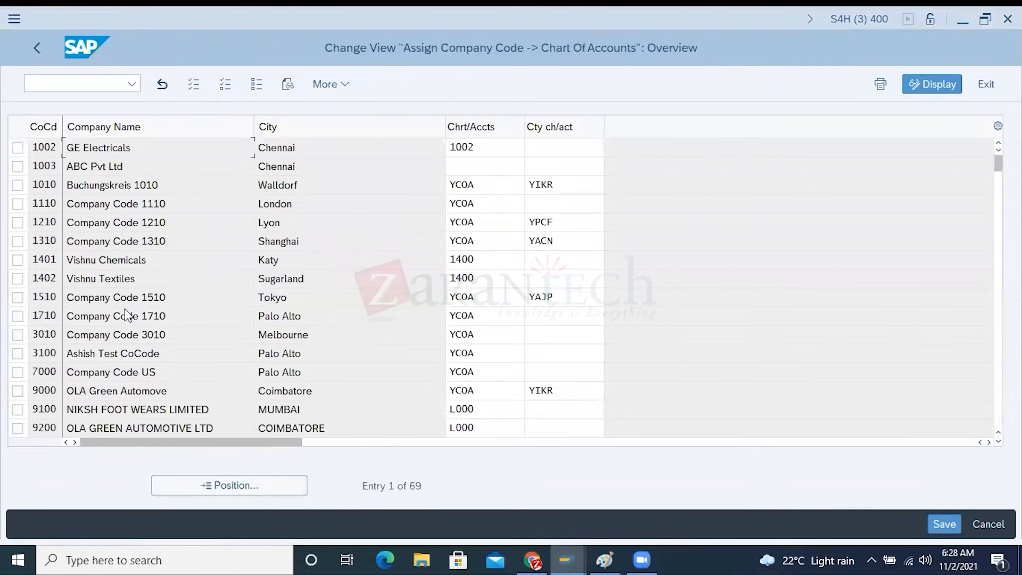
# Mark company codes 1010, 1110 and 1210, examine their assigned chart of accounts, and unmark the three rows
pyautogui.click(18, 184)
pyautogui.click(17, 204)
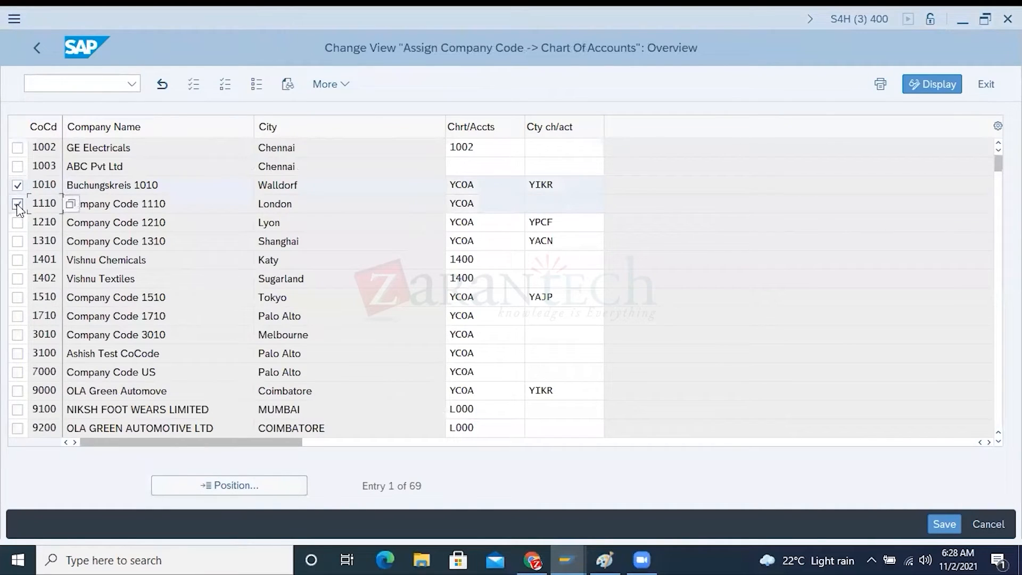
pyautogui.click(18, 223)
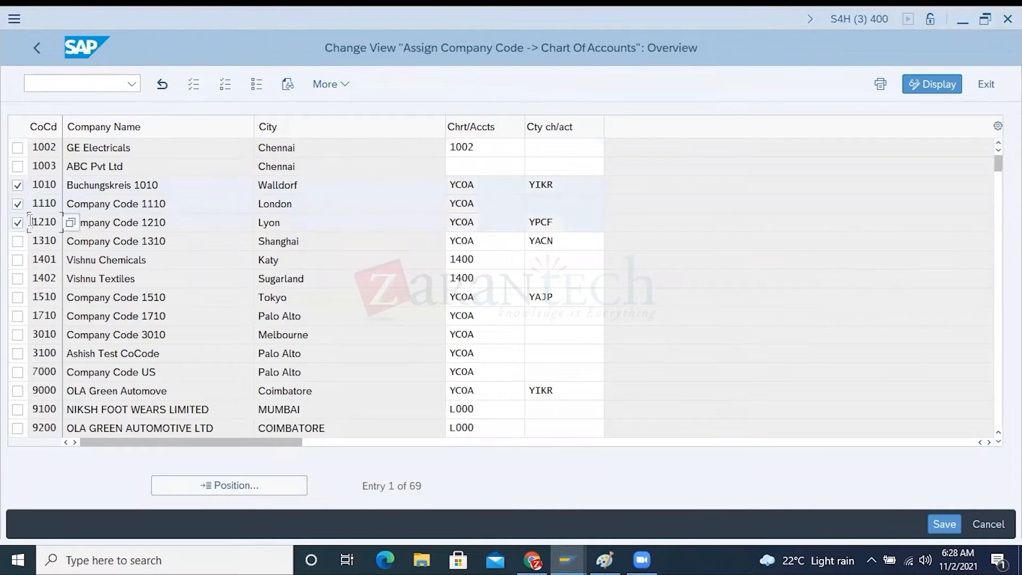
pyautogui.moveTo(481, 182); pyautogui.dragTo(444, 221)
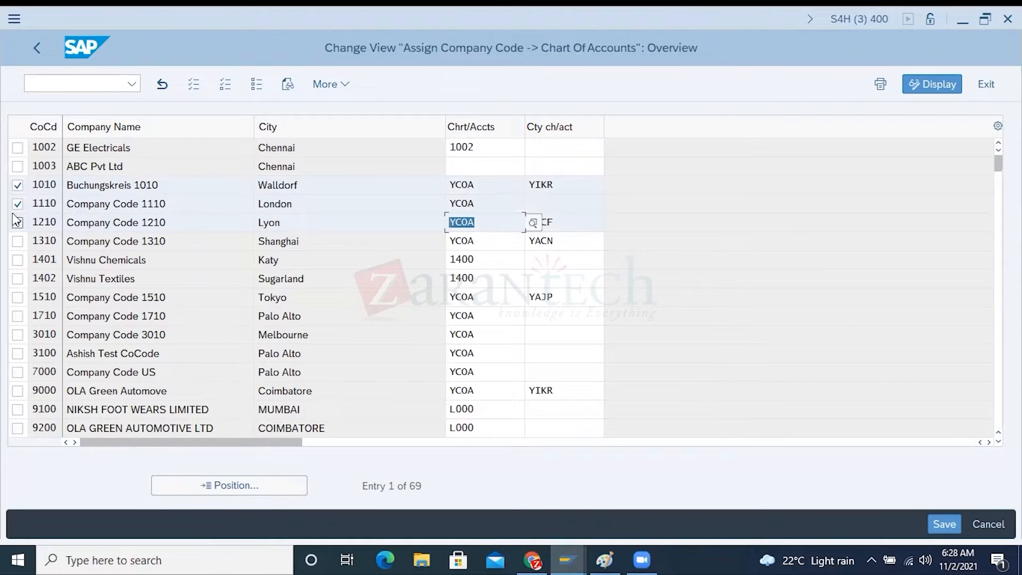
pyautogui.click(17, 185)
pyautogui.click(18, 204)
pyautogui.click(18, 222)
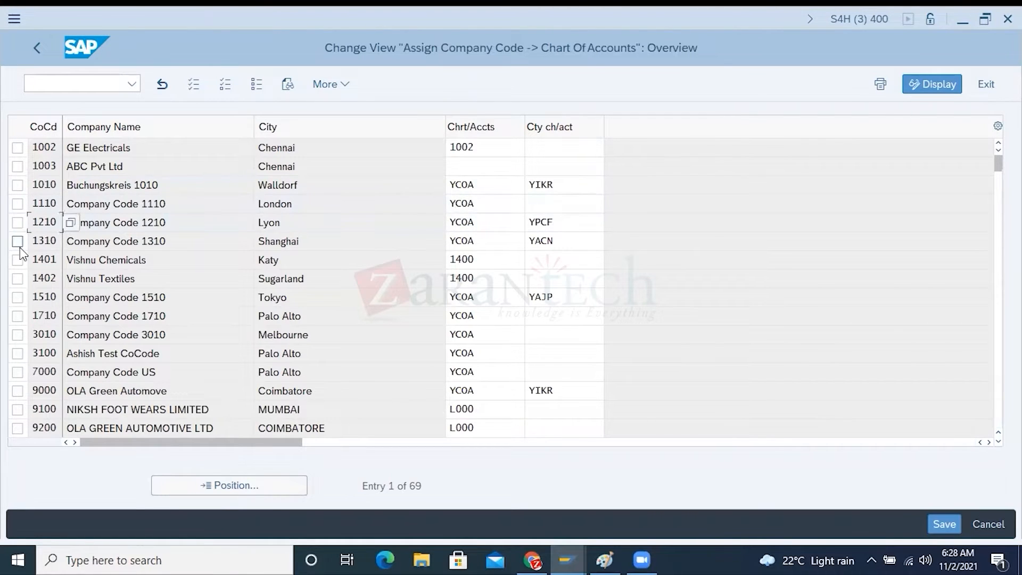
# Mark company codes 1710, 3010 and 3100 and examine the chart of accounts assigned to them
pyautogui.click(18, 316)
pyautogui.click(17, 334)
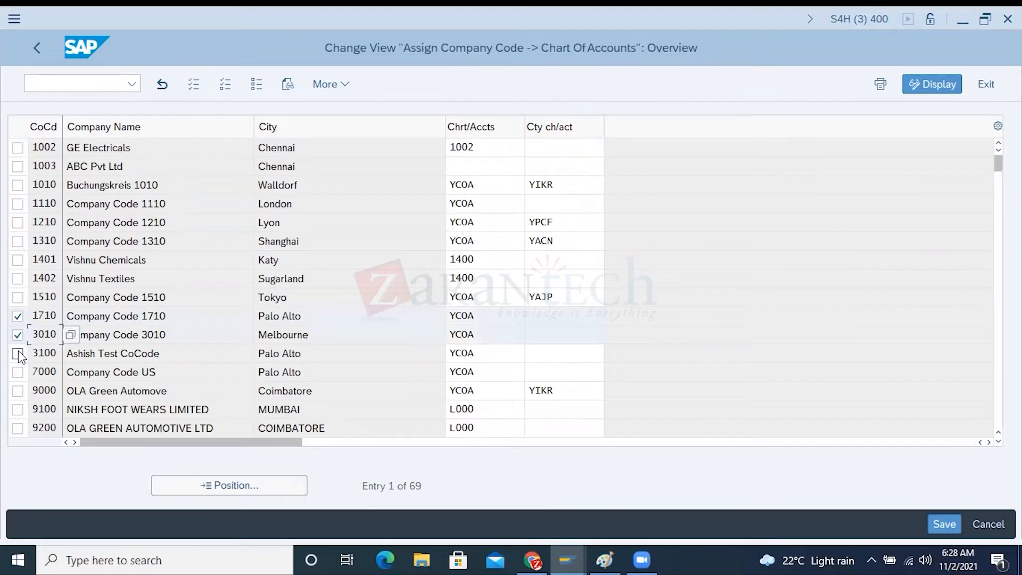
pyautogui.click(18, 353)
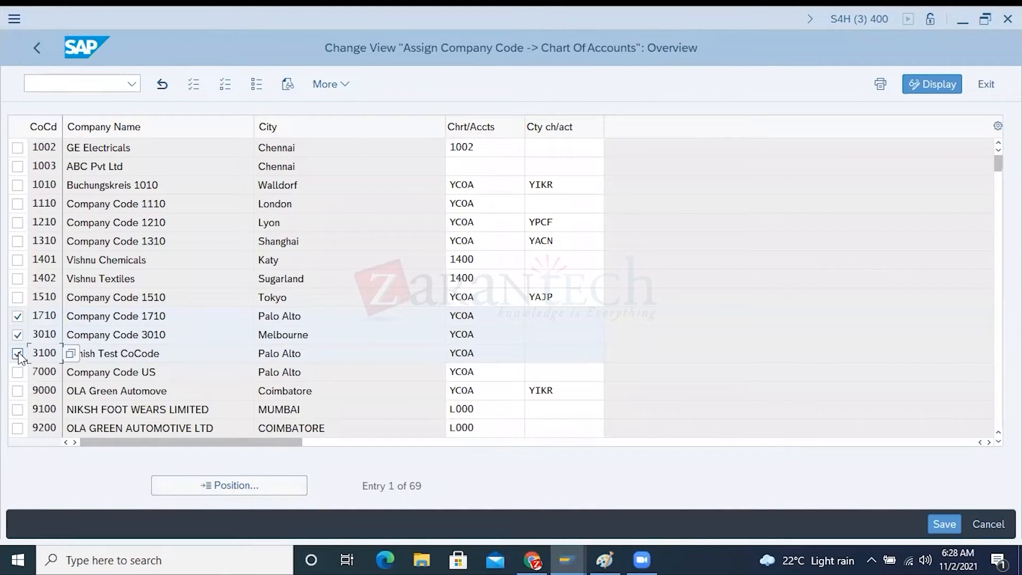
pyautogui.doubleClick(468, 316)
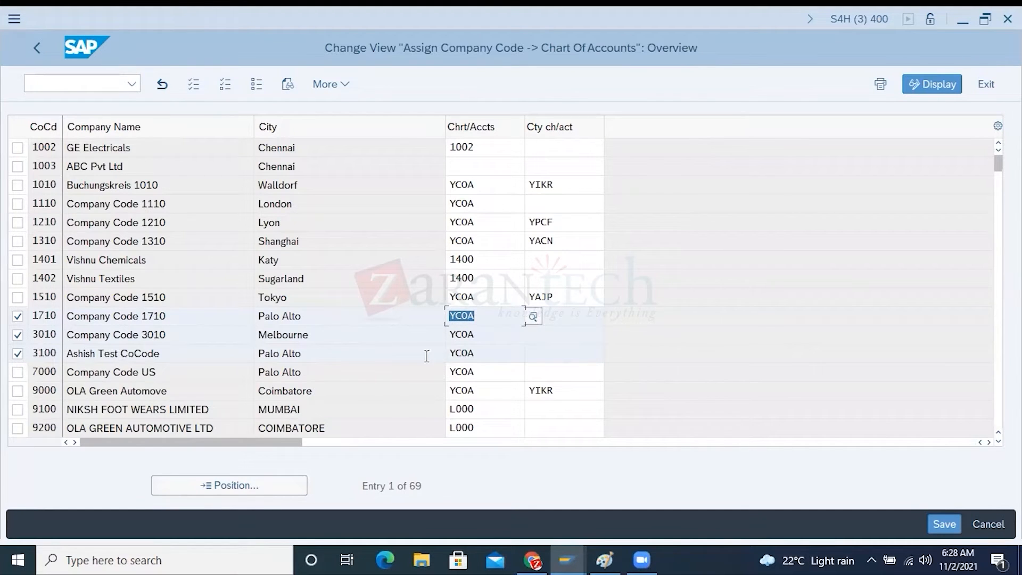
pyautogui.doubleClick(479, 334)
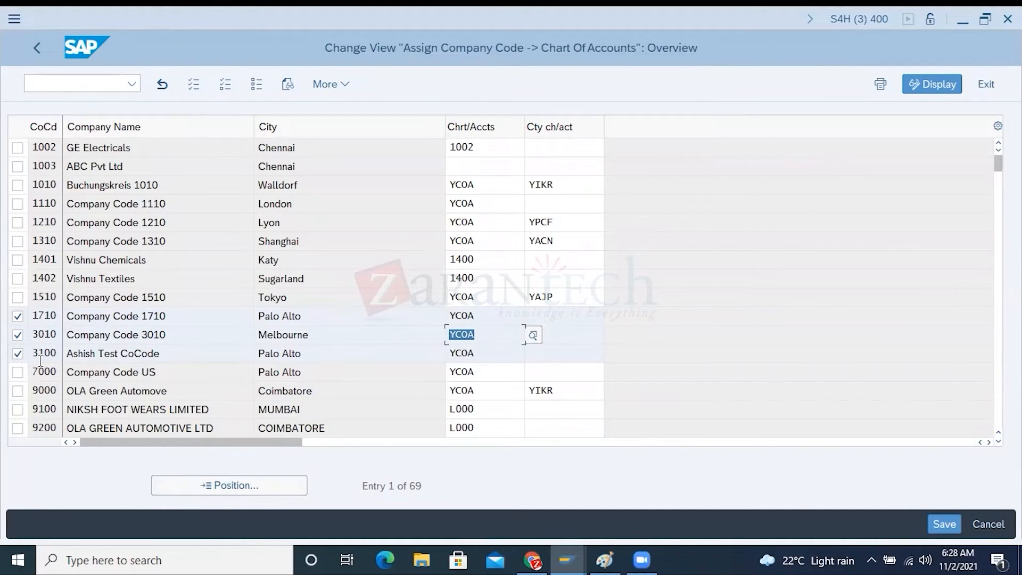
# Recheck the chart of accounts assigned to company codes 3100 and 1710 among the three marked rows
pyautogui.doubleClick(479, 352)
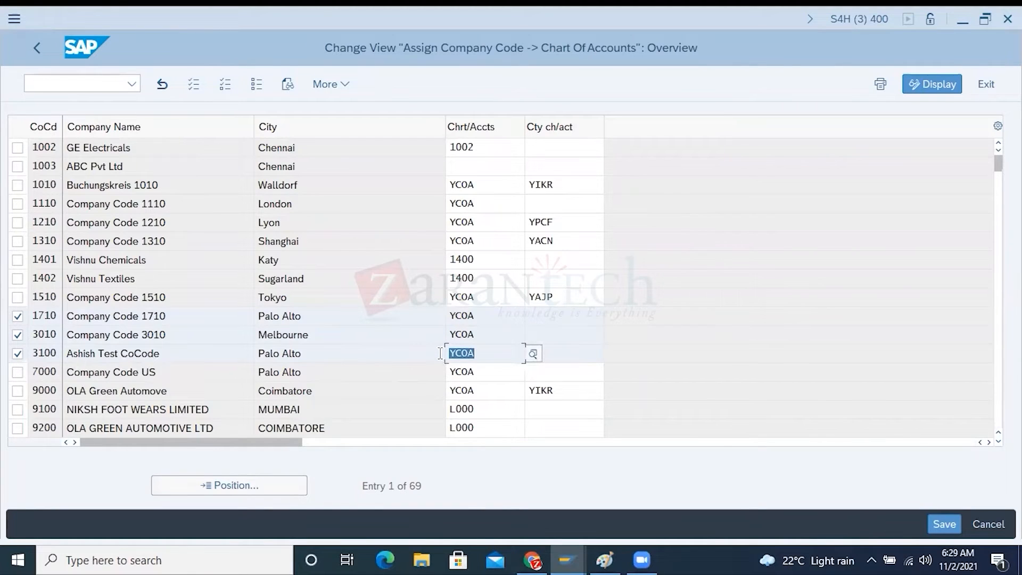
pyautogui.doubleClick(479, 316)
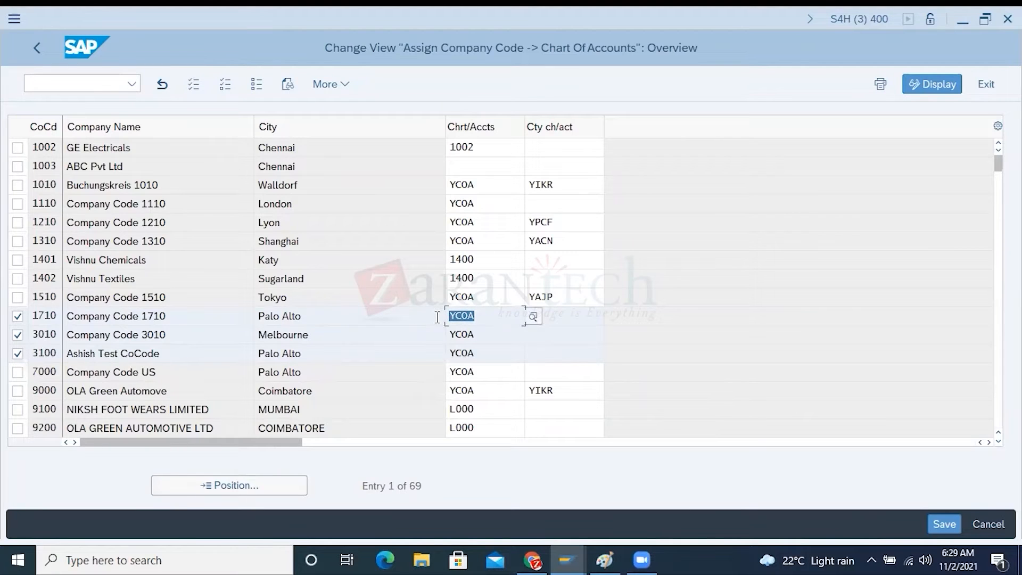
pyautogui.click(35, 316)
pyautogui.moveTo(35, 318); pyautogui.dragTo(56, 355)
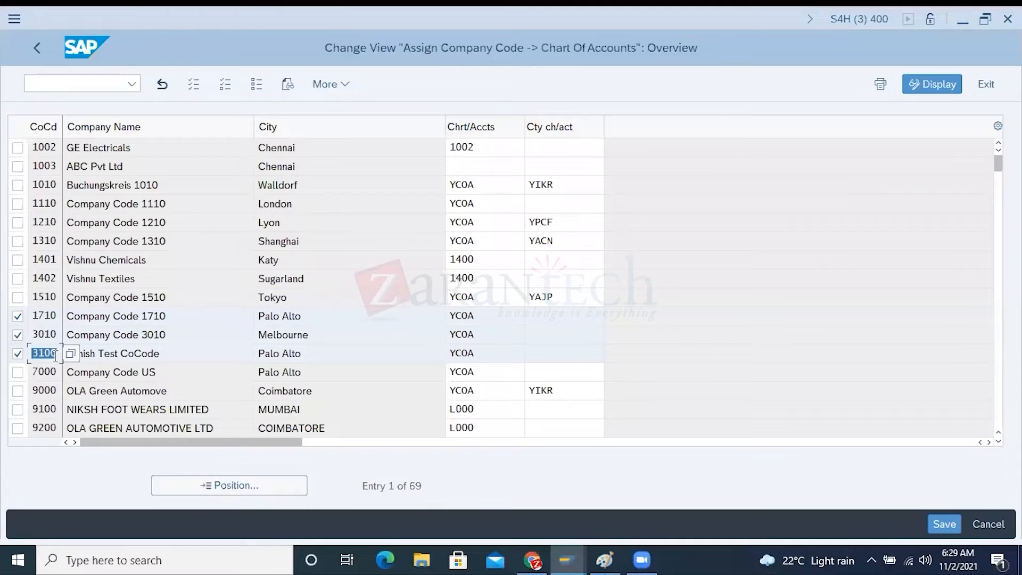
# After a glance at the Paint notes, return to the IMG and start a new entry in Edit Chart of Accounts List
pyautogui.click(605, 551)
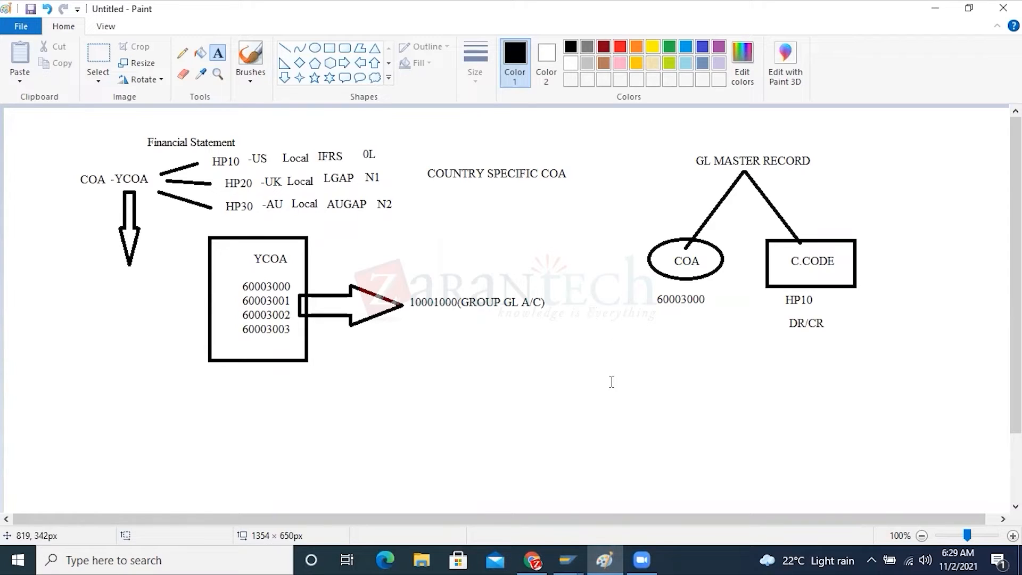
pyautogui.click(567, 560)
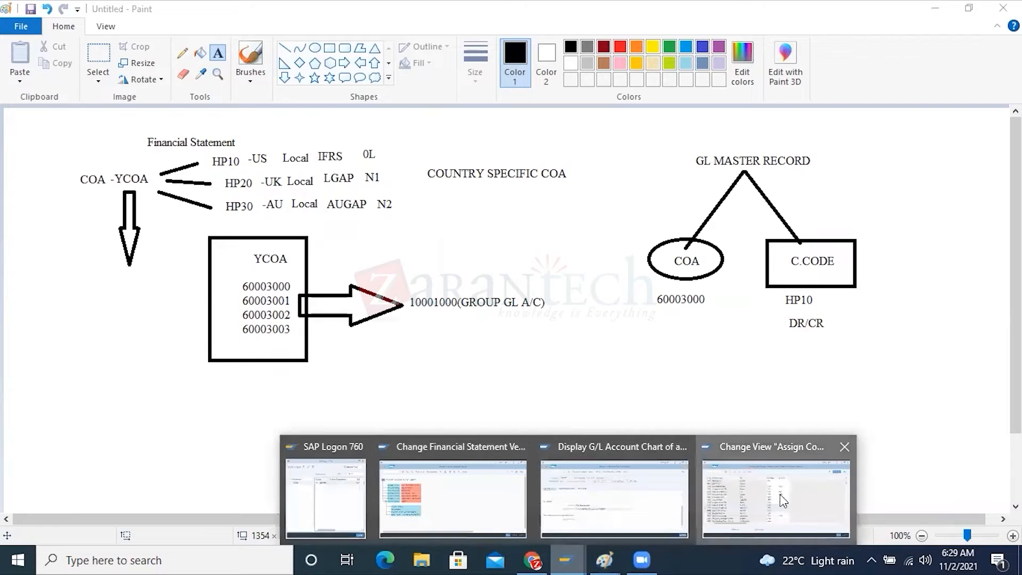
pyautogui.click(698, 503)
pyautogui.click(41, 47)
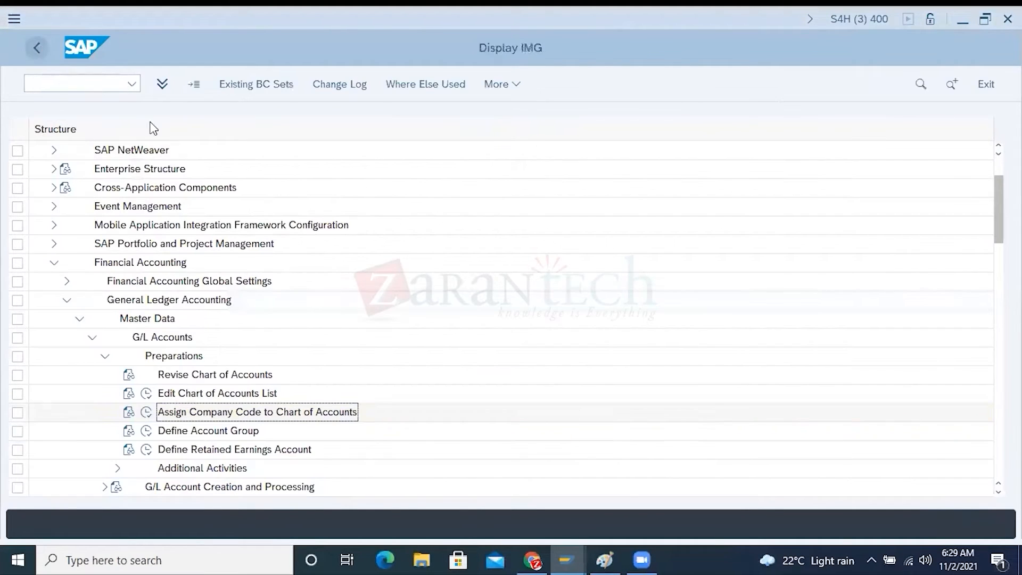
pyautogui.click(188, 394)
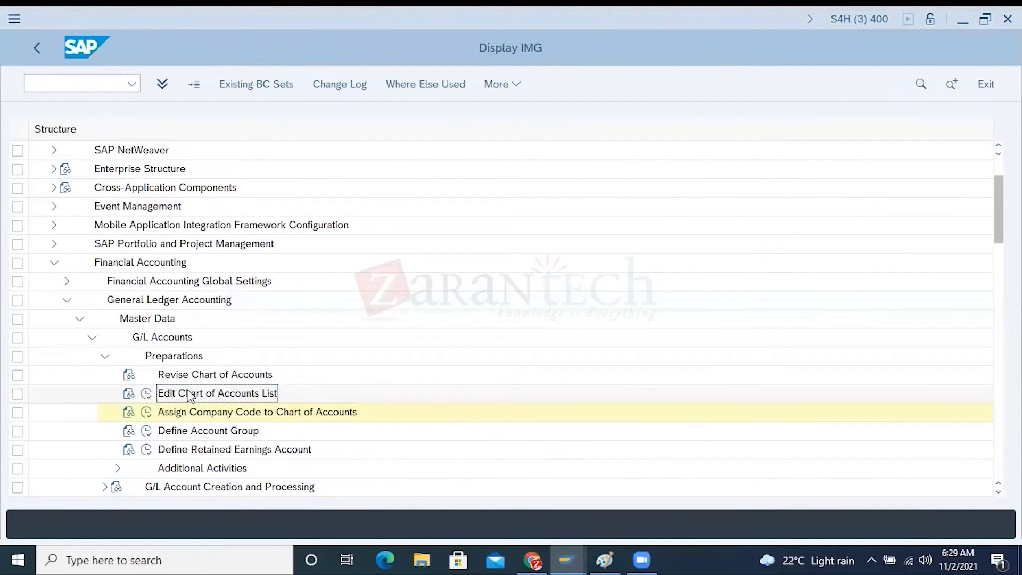
pyautogui.click(146, 393)
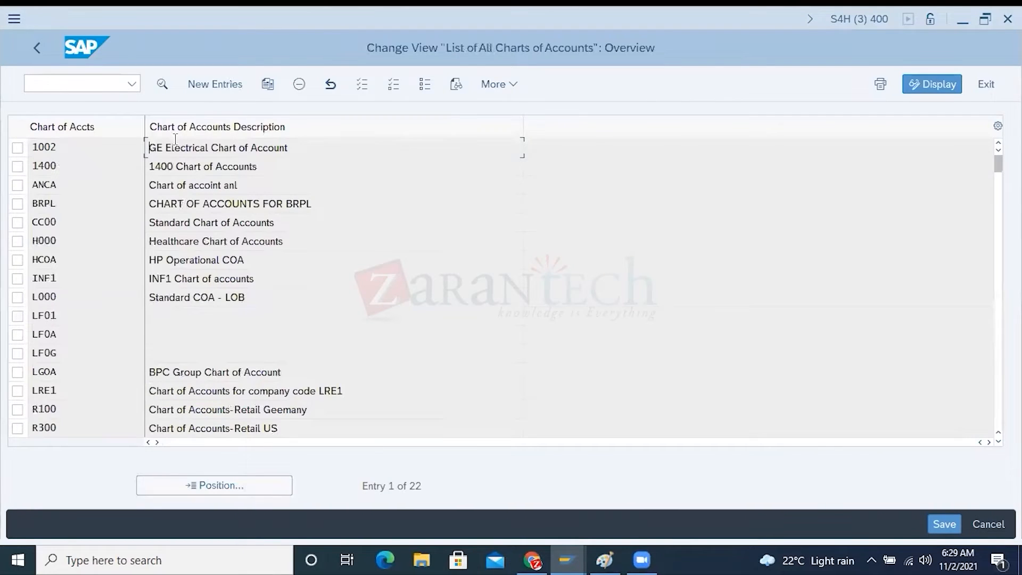
pyautogui.click(203, 83)
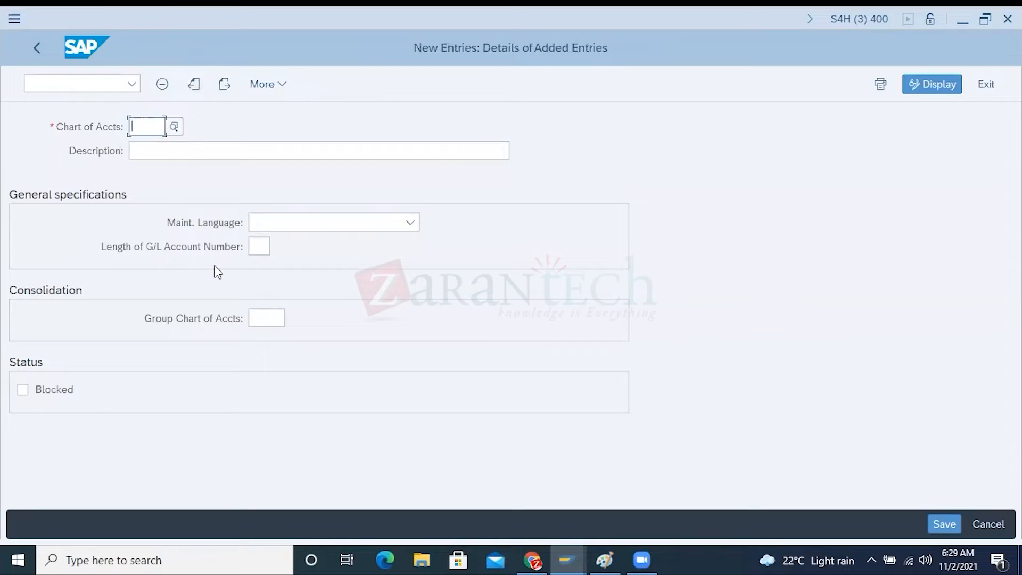
# Enter CSHP as the new chart of accounts with the description "Country specific COA for US"
pyautogui.write('C')
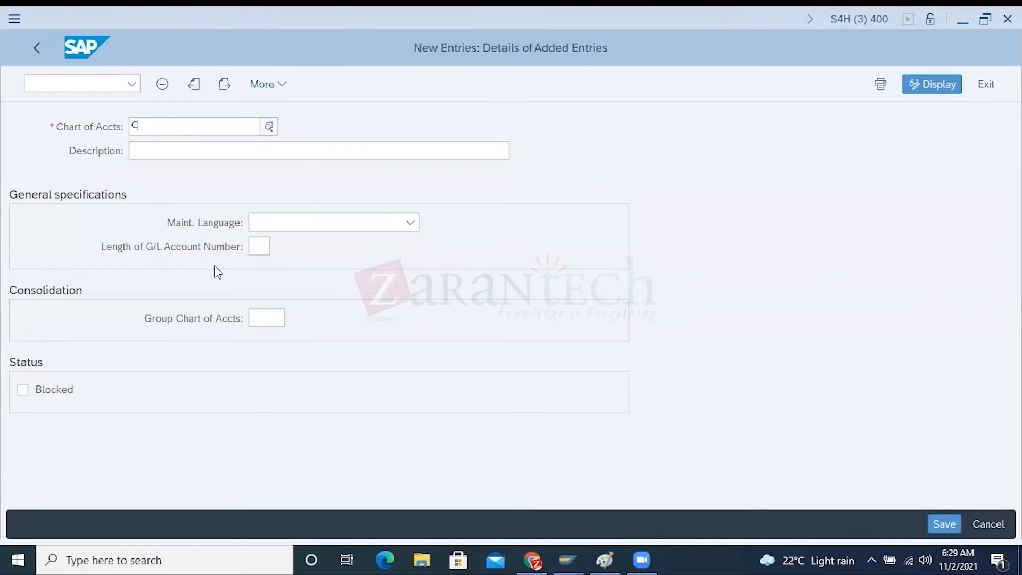
pyautogui.write('HP')
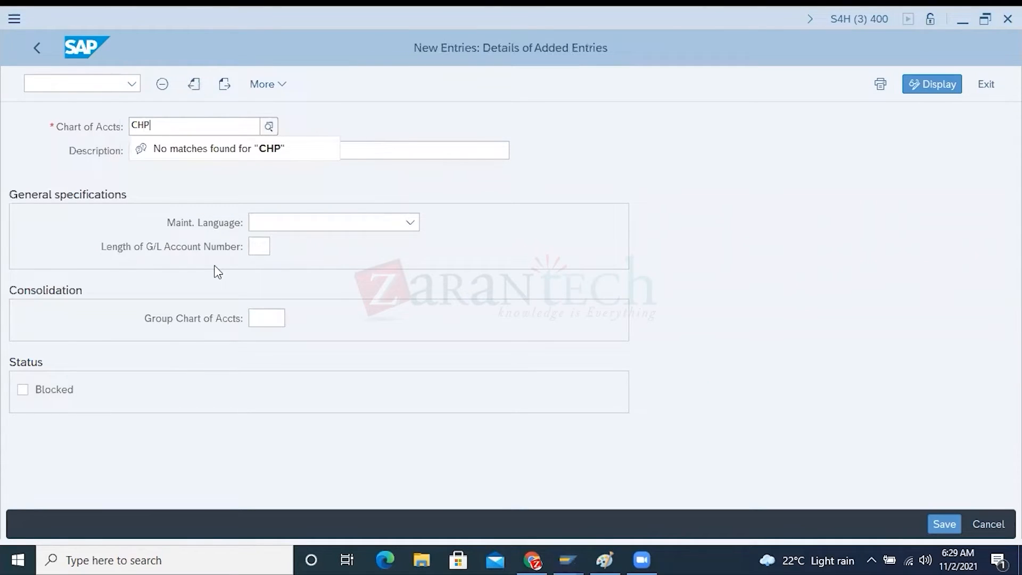
pyautogui.press('BackSpace')
pyautogui.write('SHP')
pyautogui.click(418, 144)
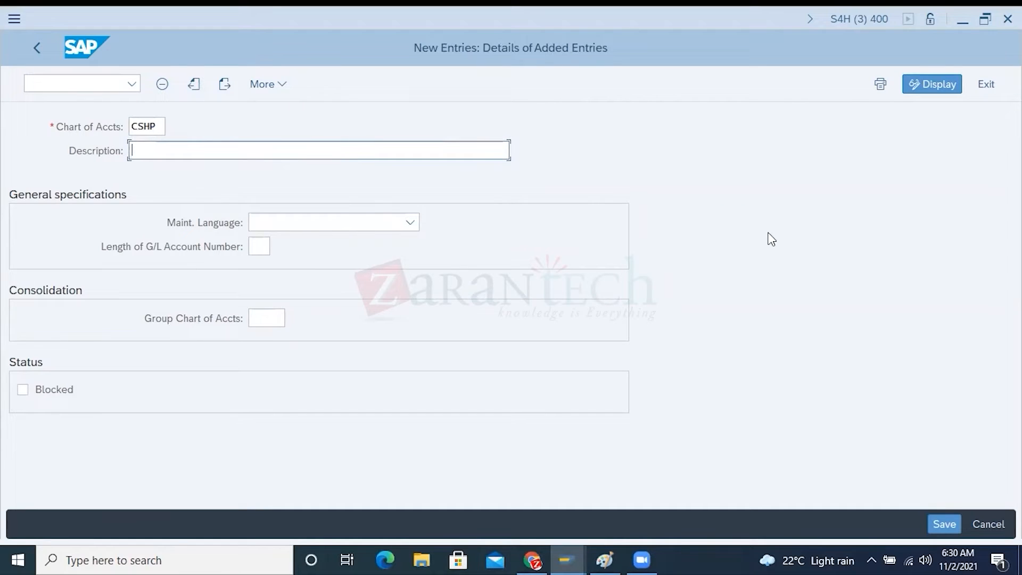
pyautogui.write('Country specific COA for US')
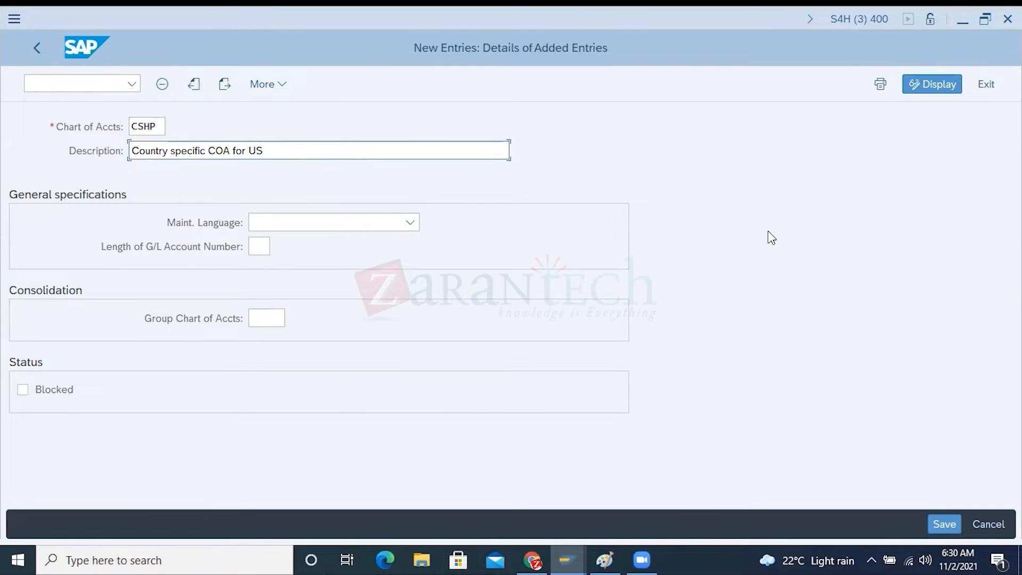
pyautogui.doubleClick(147, 126)
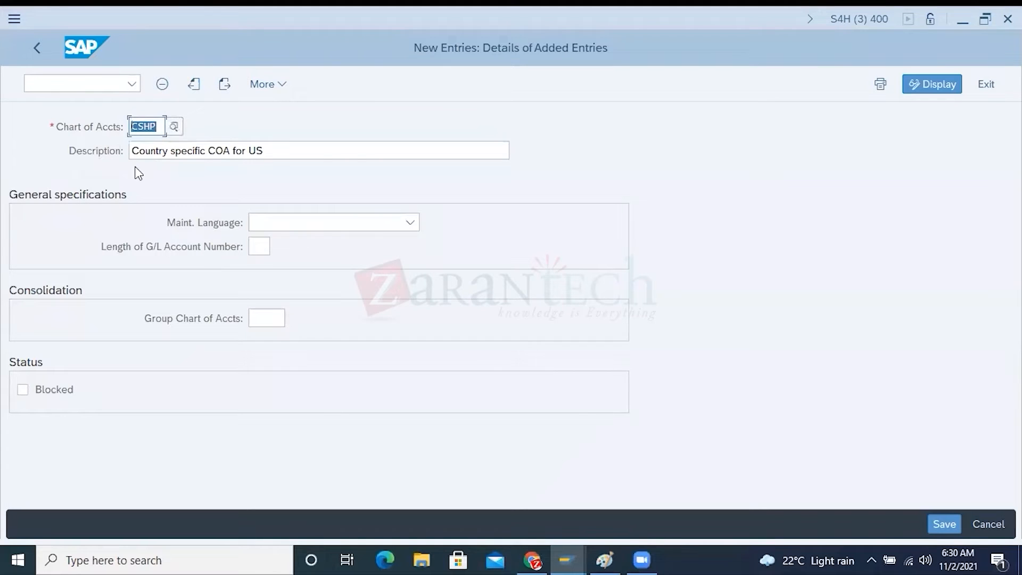
# Set the maintenance language to English and the G/L account number length to 08, and save chart CSHP
pyautogui.click(336, 221)
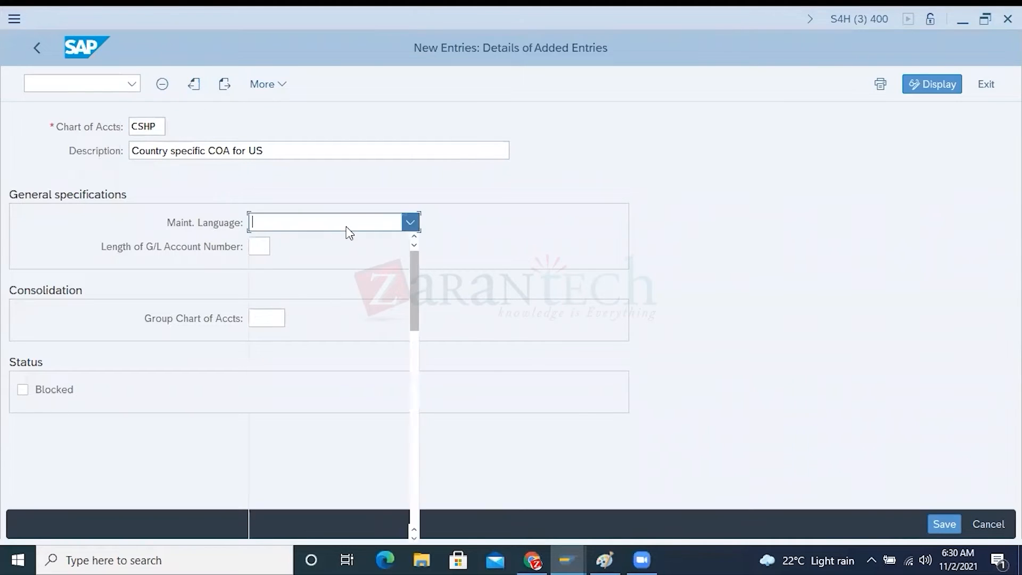
pyautogui.click(286, 498)
pyautogui.click(259, 246)
pyautogui.write('0')
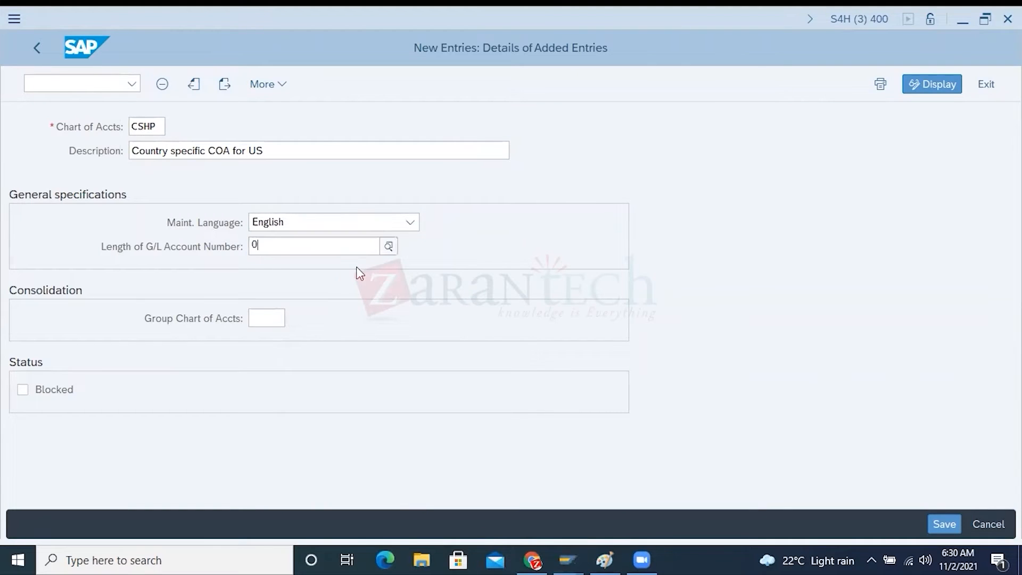
pyautogui.write('8')
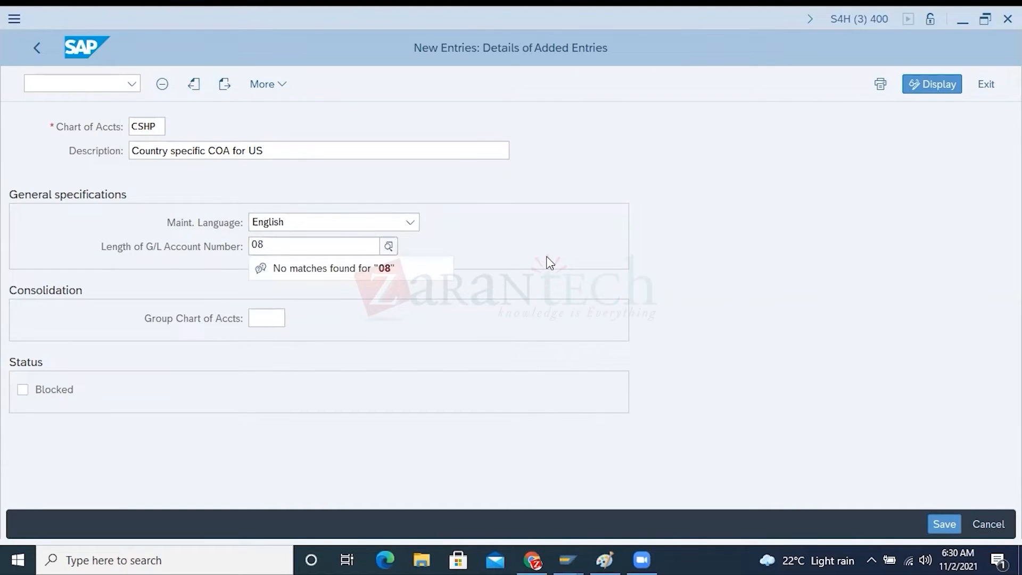
pyautogui.click(547, 257)
pyautogui.click(944, 524)
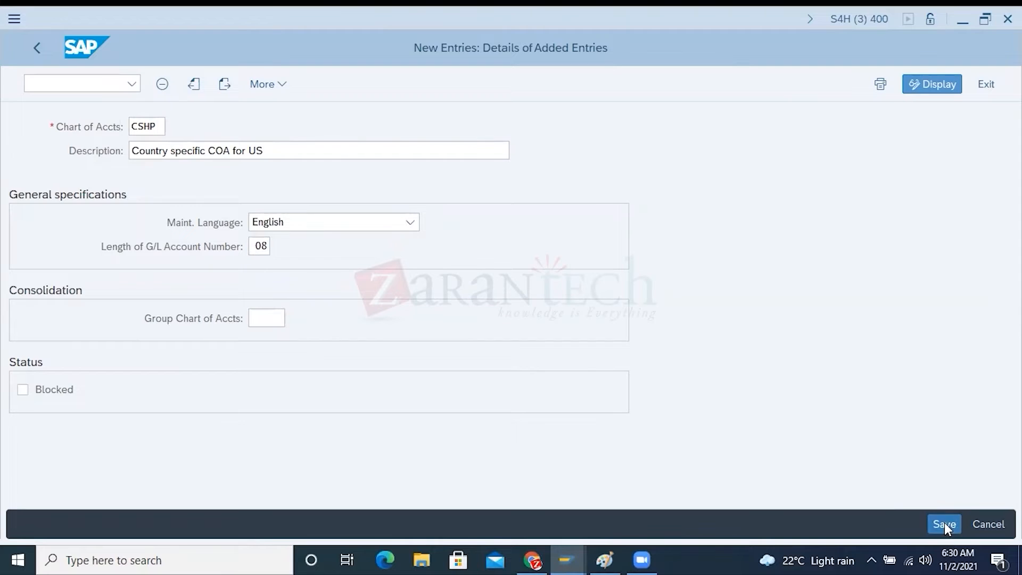
pyautogui.click(400, 352)
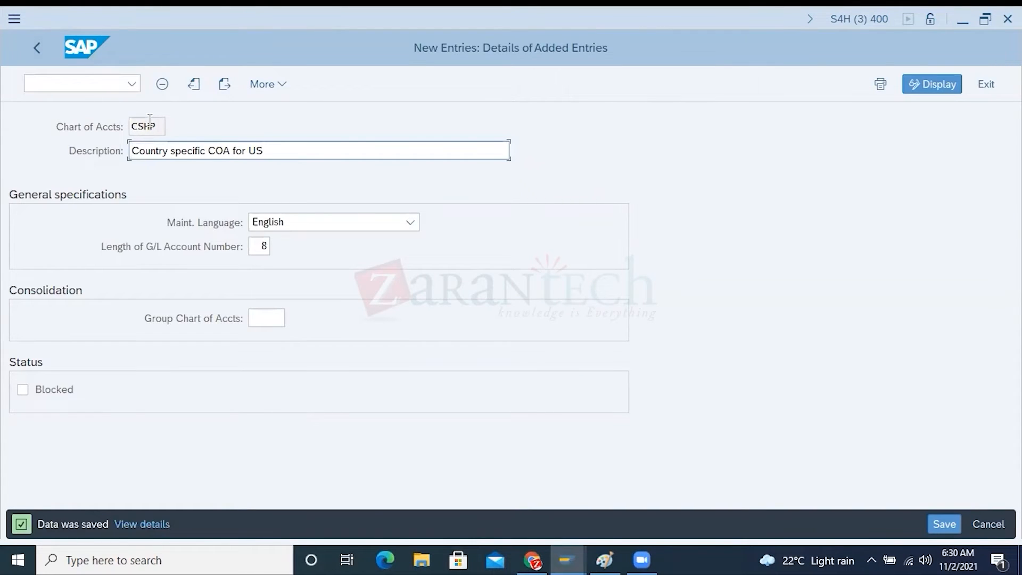
pyautogui.moveTo(155, 126); pyautogui.dragTo(134, 126)
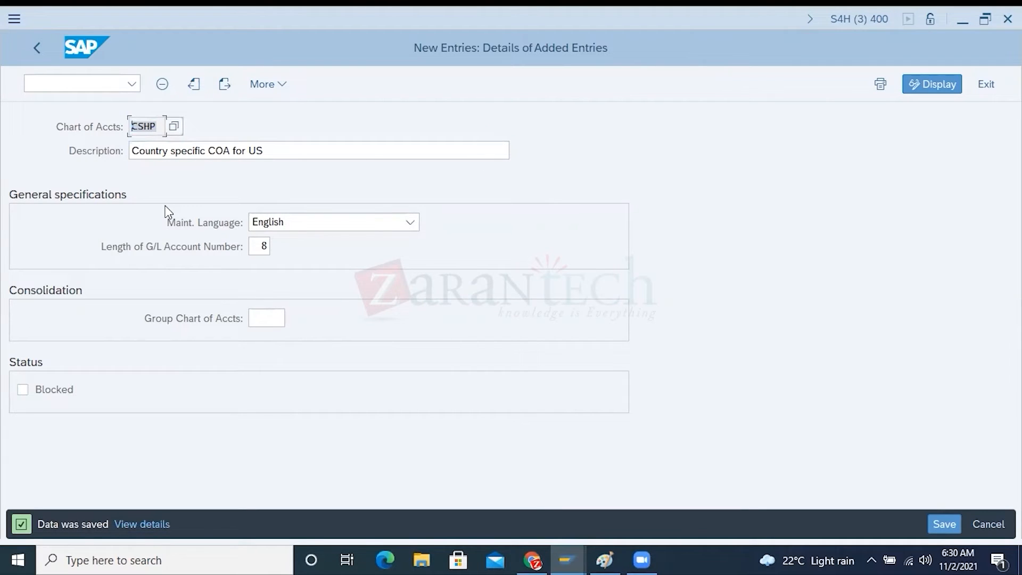
# Return to the IMG and open Assign Company Code to Chart of Accounts
pyautogui.click(38, 48)
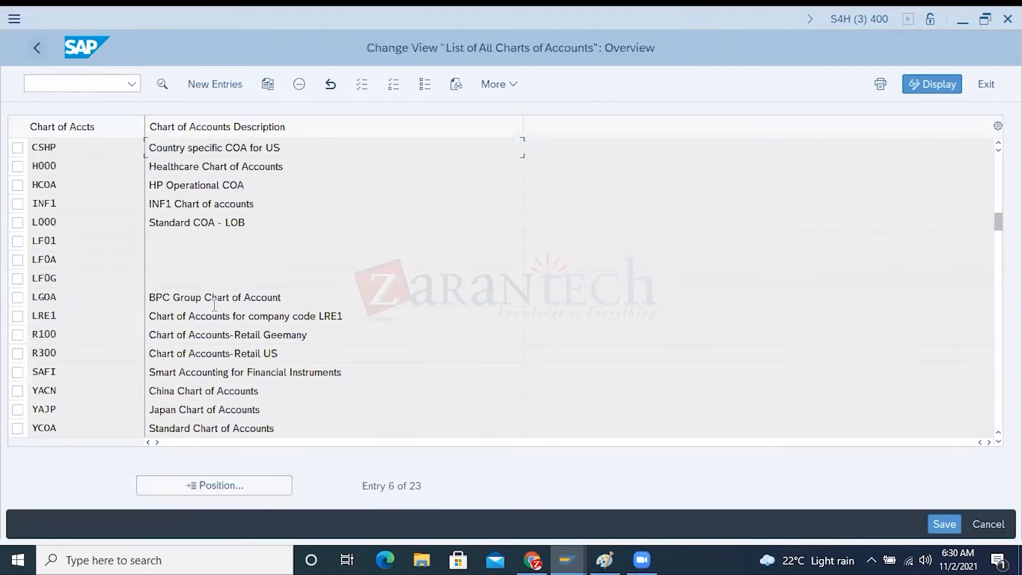
pyautogui.click(34, 50)
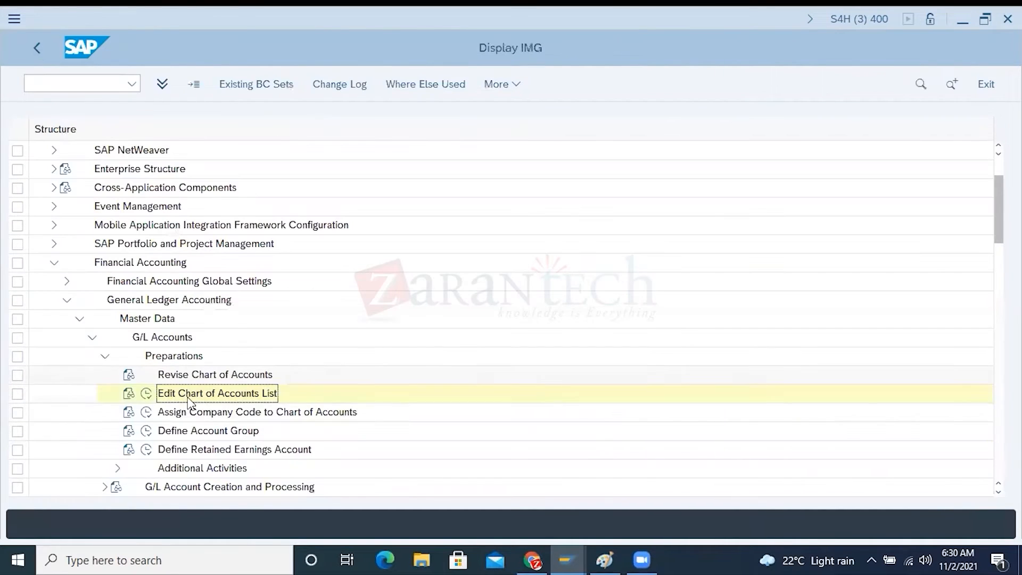
pyautogui.click(146, 412)
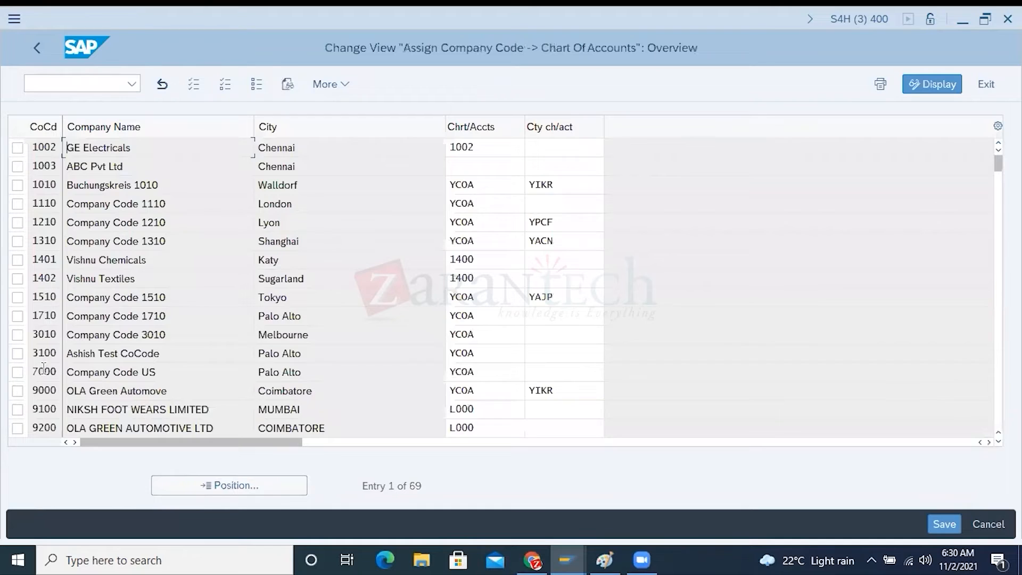
# Mark company code 1710 and examine its operational and country-specific chart of accounts assignments
pyautogui.click(17, 316)
pyautogui.click(534, 318)
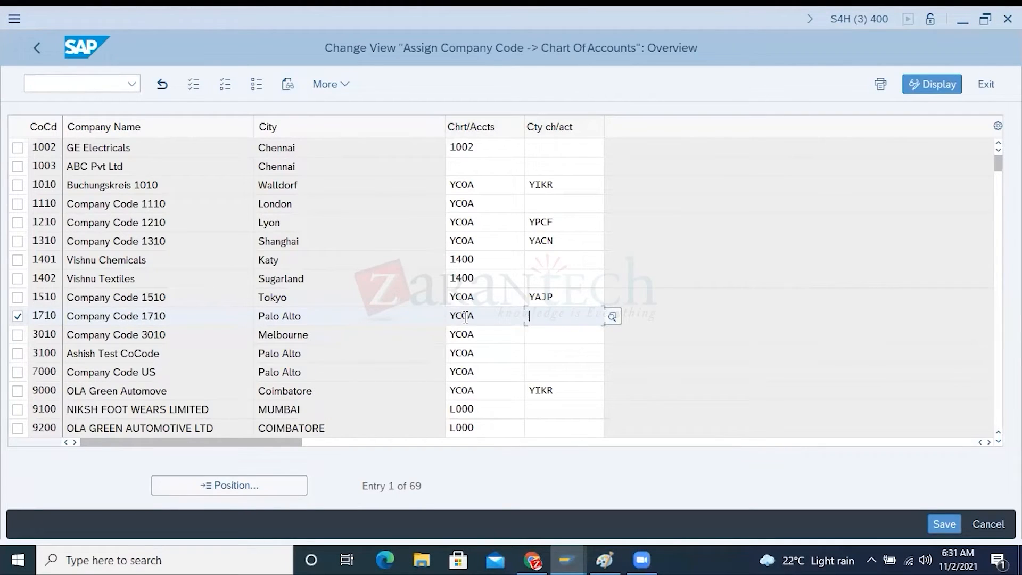
pyautogui.doubleClick(482, 314)
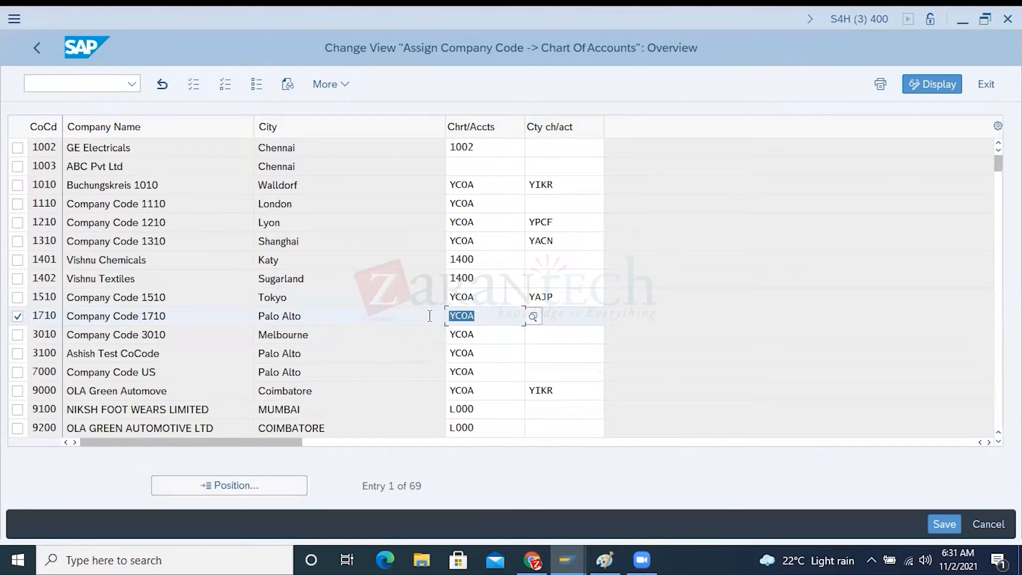
# Mark company code 1003 instead of 1710 and enter CSHP as its country-specific chart of accounts
pyautogui.click(18, 167)
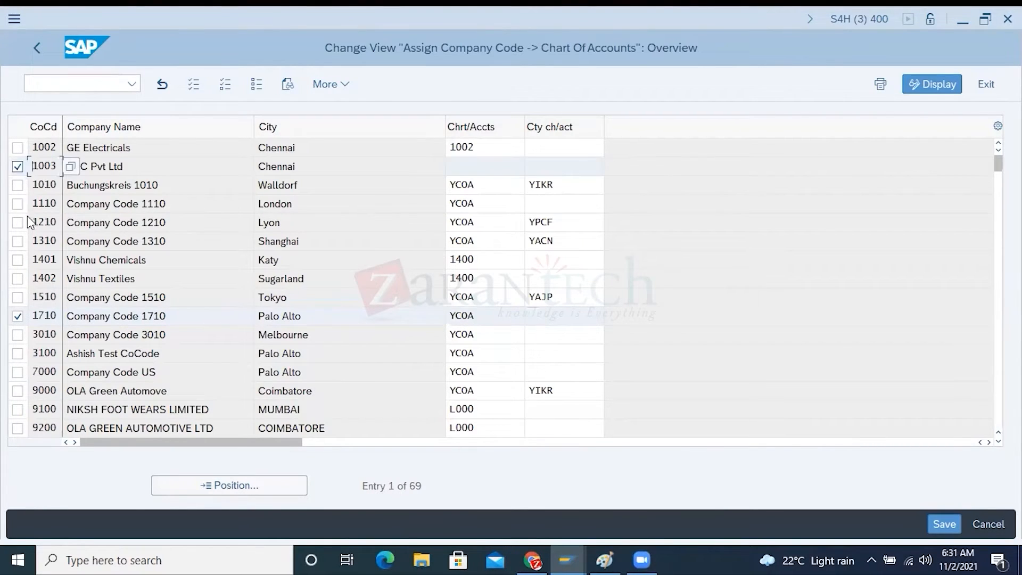
pyautogui.click(20, 315)
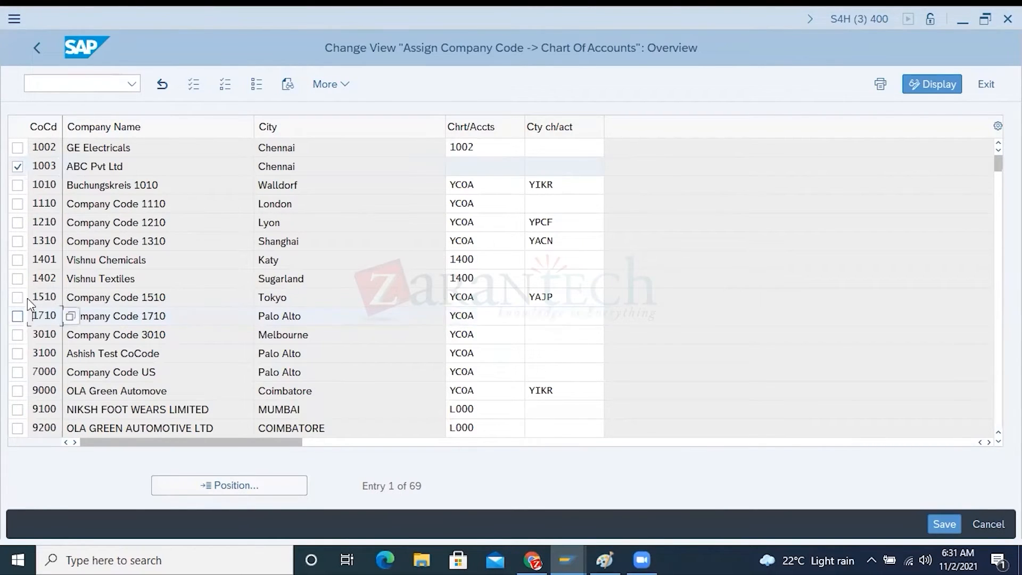
pyautogui.click(471, 167)
pyautogui.click(551, 165)
pyautogui.write('CSHP')
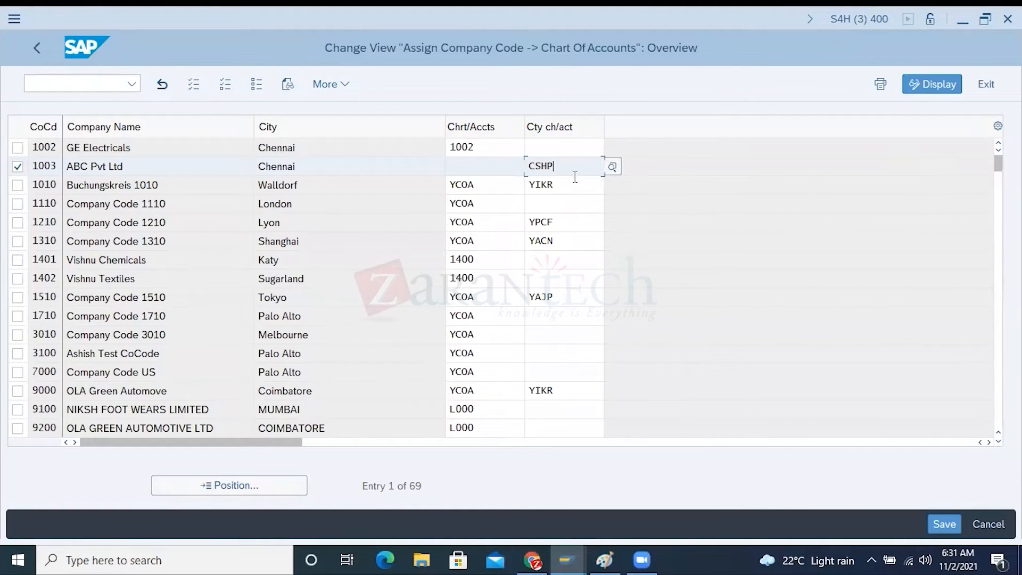
pyautogui.moveTo(556, 166); pyautogui.dragTo(483, 170)
pyautogui.click(476, 167)
# Switch to Paint and add the labels HP10 and HP20 in a row below the group GL account note
pyautogui.click(604, 560)
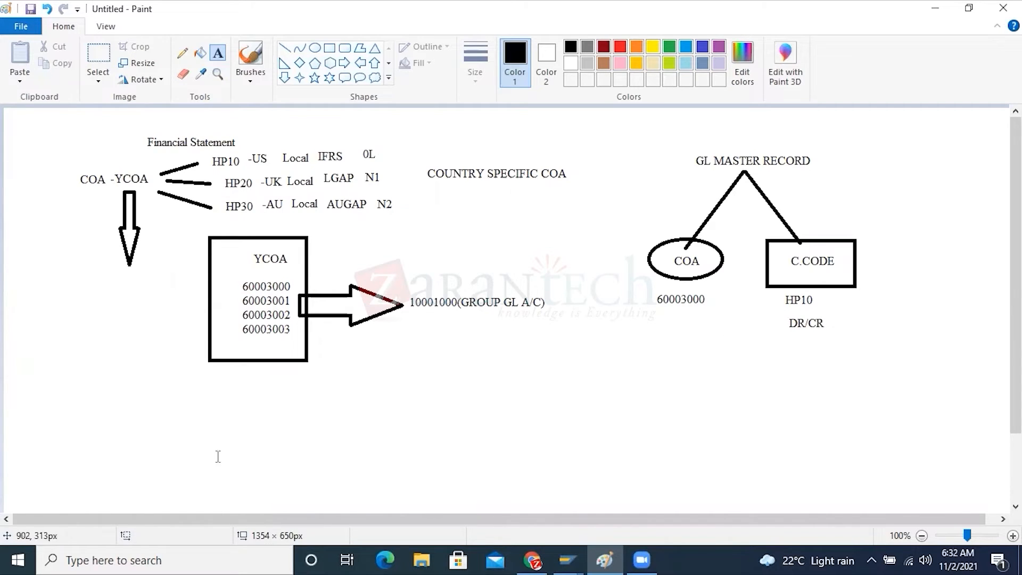
pyautogui.click(411, 342)
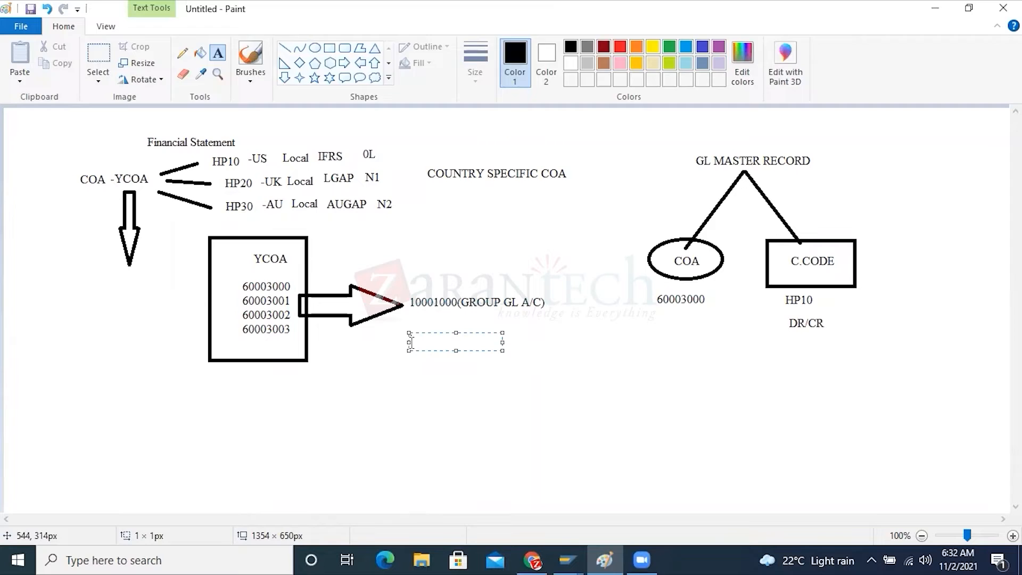
pyautogui.write('HP10')
pyautogui.click(515, 340)
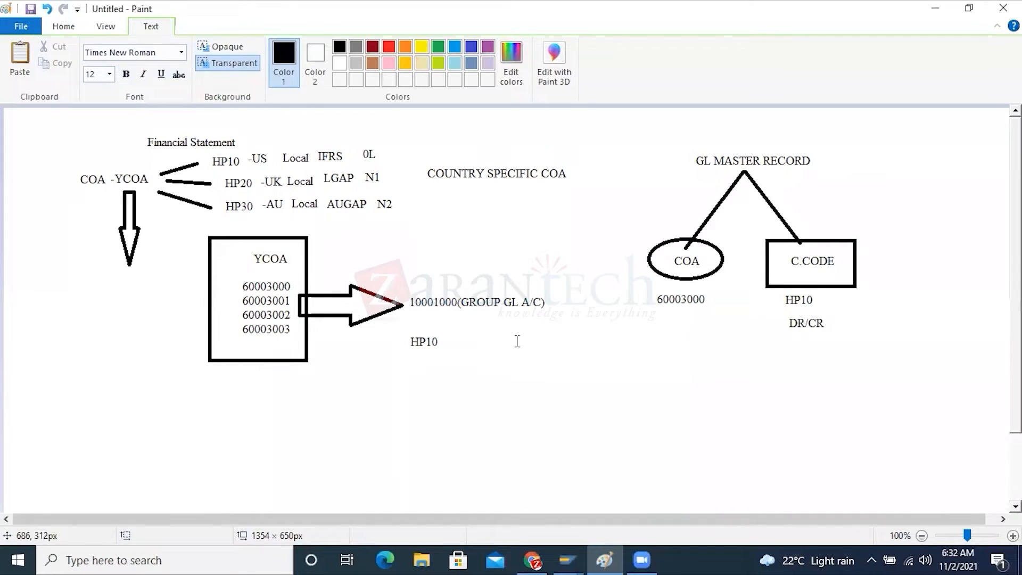
pyautogui.click(516, 341)
pyautogui.write('HP20')
# Add the labels HP30 and HP40 further along the same row, to the right of HP20
pyautogui.click(674, 356)
pyautogui.click(630, 345)
pyautogui.write('HP30')
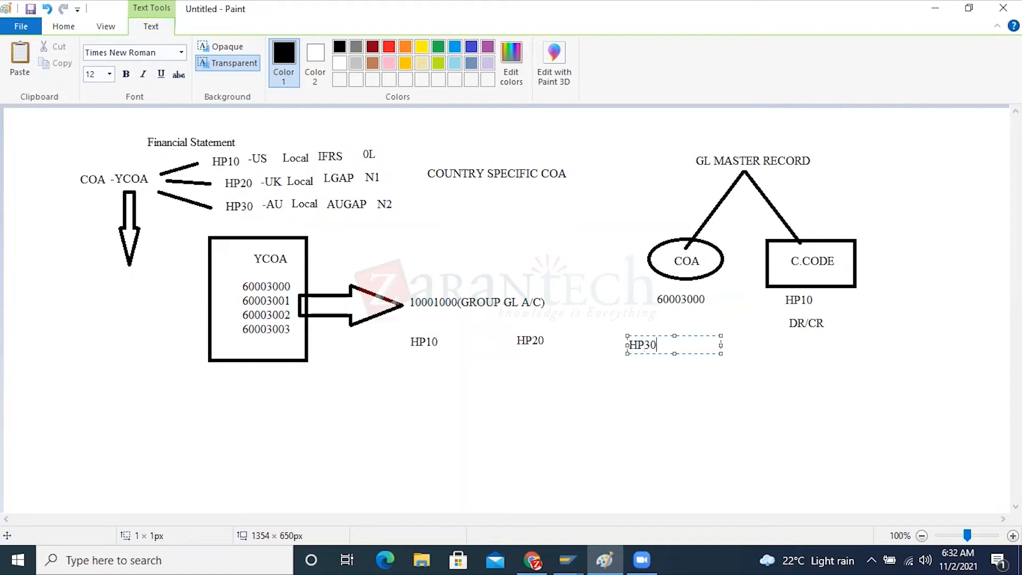
pyautogui.click(761, 347)
pyautogui.click(761, 347)
pyautogui.write('H')
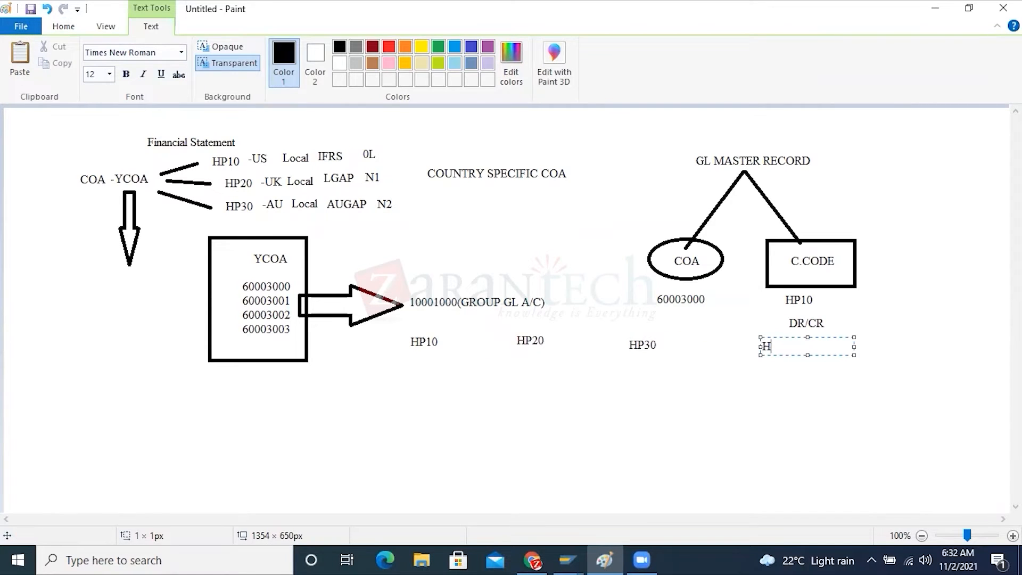
pyautogui.write('P40')
# Start a column of account numbers beneath the boxed YCOA list with 60003000 and 60003001 on separate lines
pyautogui.click(314, 374)
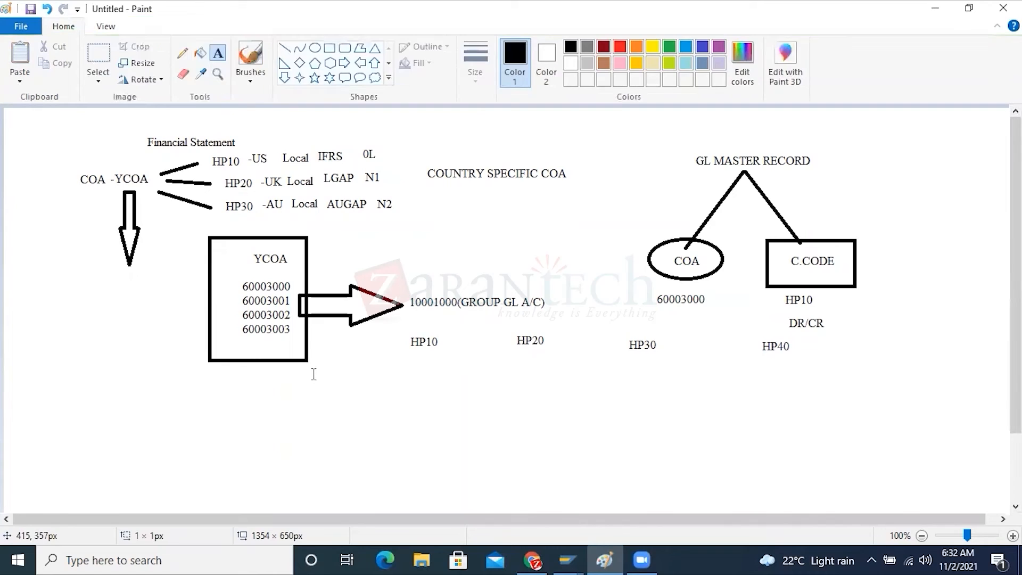
pyautogui.click(314, 374)
pyautogui.write('6000')
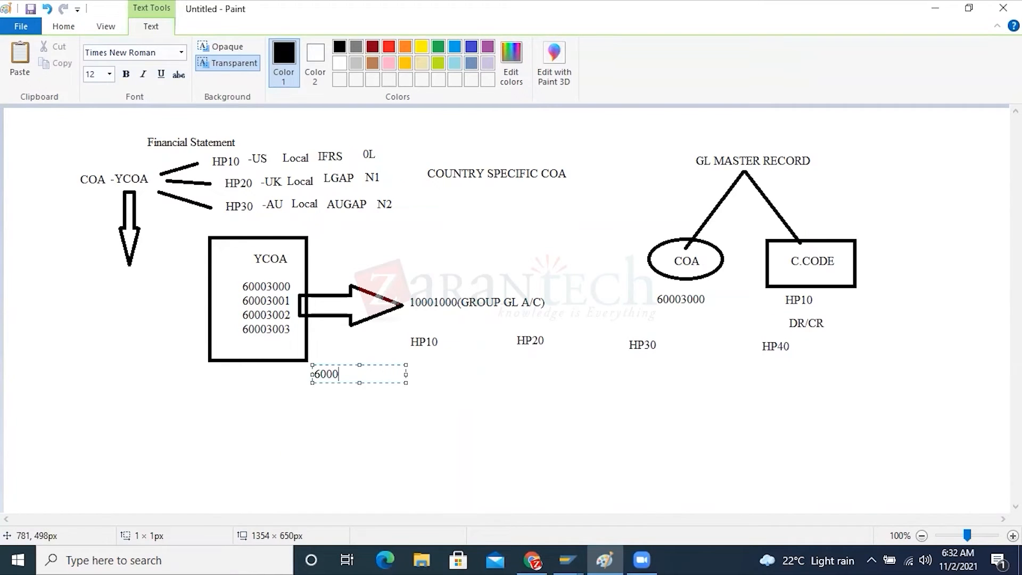
pyautogui.write('3000')
pyautogui.press('Return')
pyautogui.write('60')
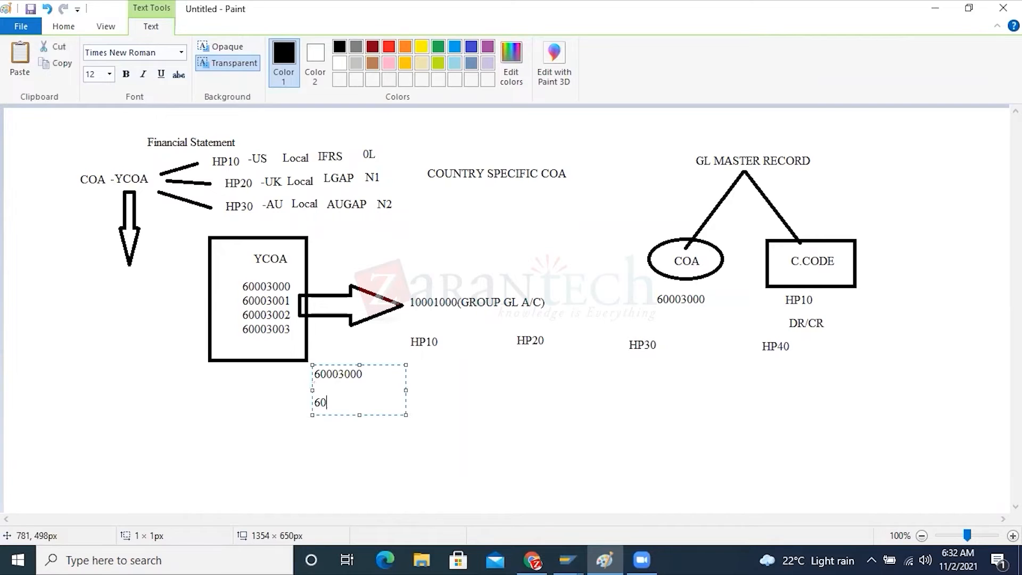
pyautogui.write('003001')
pyautogui.press('Return')
# Extend the account number column with 60003002 and 60003003 on separate lines
pyautogui.write('60003')
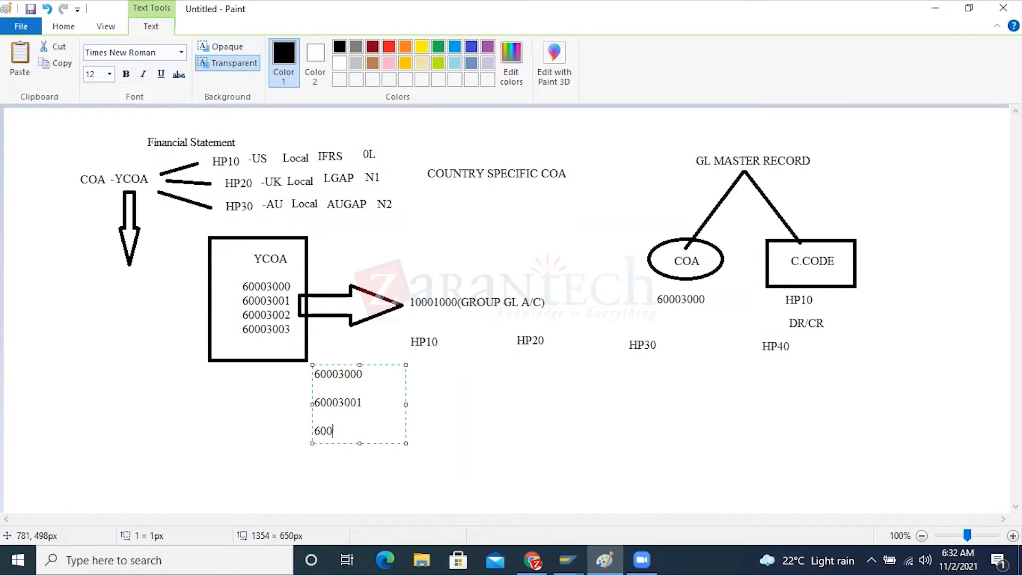
pyautogui.write('002')
pyautogui.press('Return')
pyautogui.write('3000')
pyautogui.press('BackSpace')
pyautogui.press('BackSpace')
pyautogui.press('BackSpace')
pyautogui.press('BackSpace')
pyautogui.write('60003002  6000')
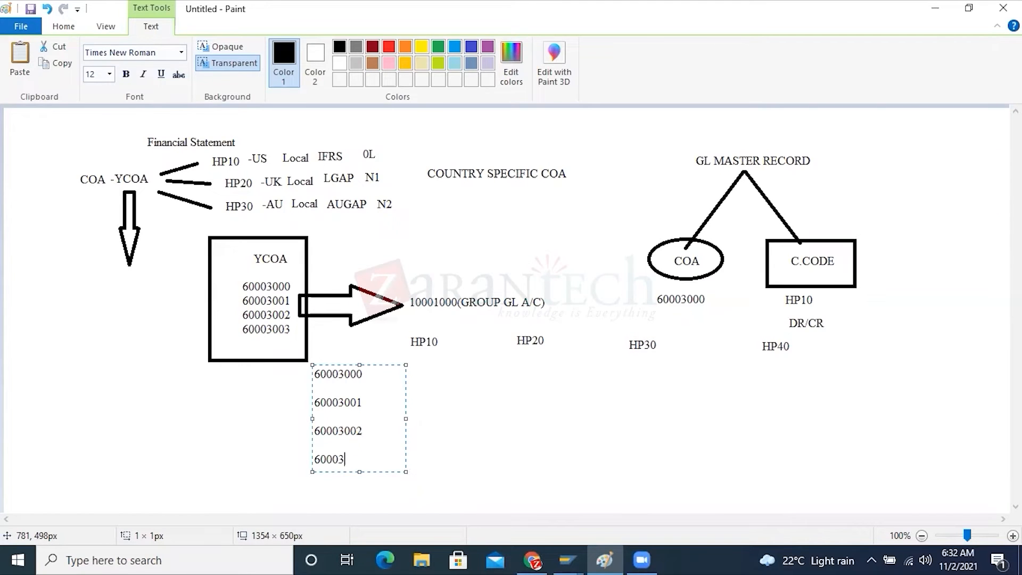
pyautogui.write('3')
pyautogui.click(386, 375)
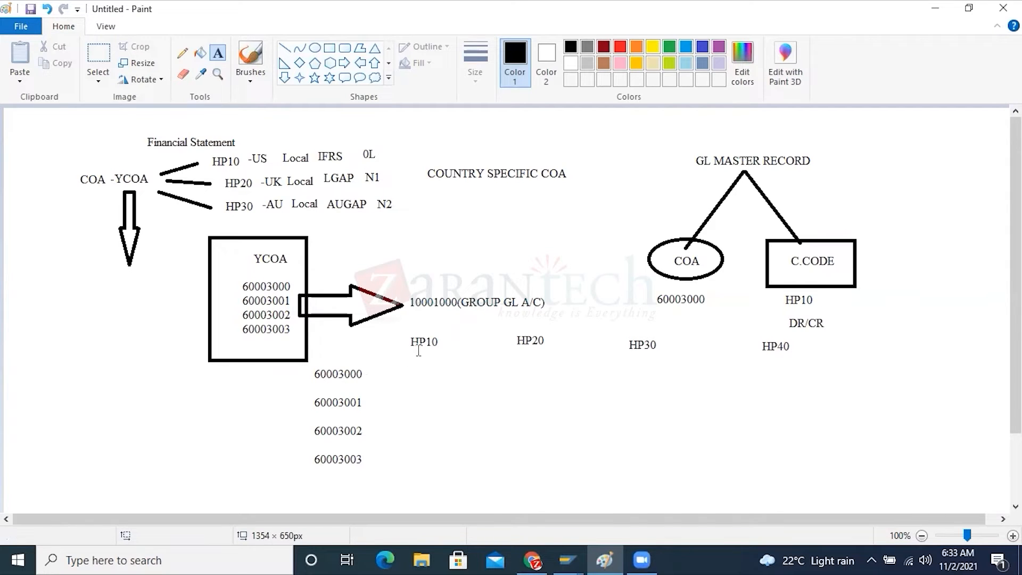
# Add the amounts 30,000$ below HP10 and 40,000$ below HP20, level with account 60003000
pyautogui.click(409, 372)
pyautogui.write('3')
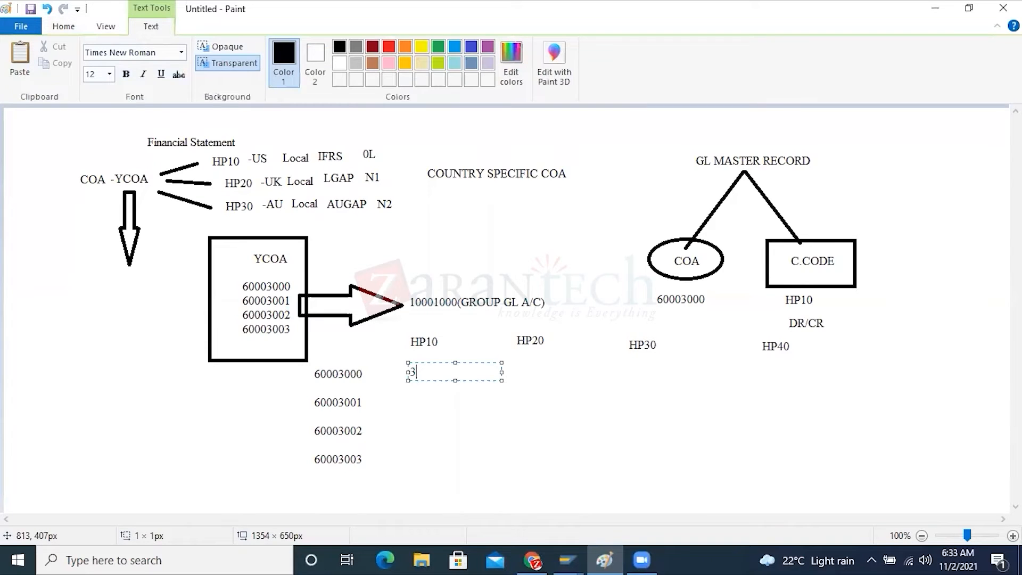
pyautogui.write('0,000$')
pyautogui.click(442, 395)
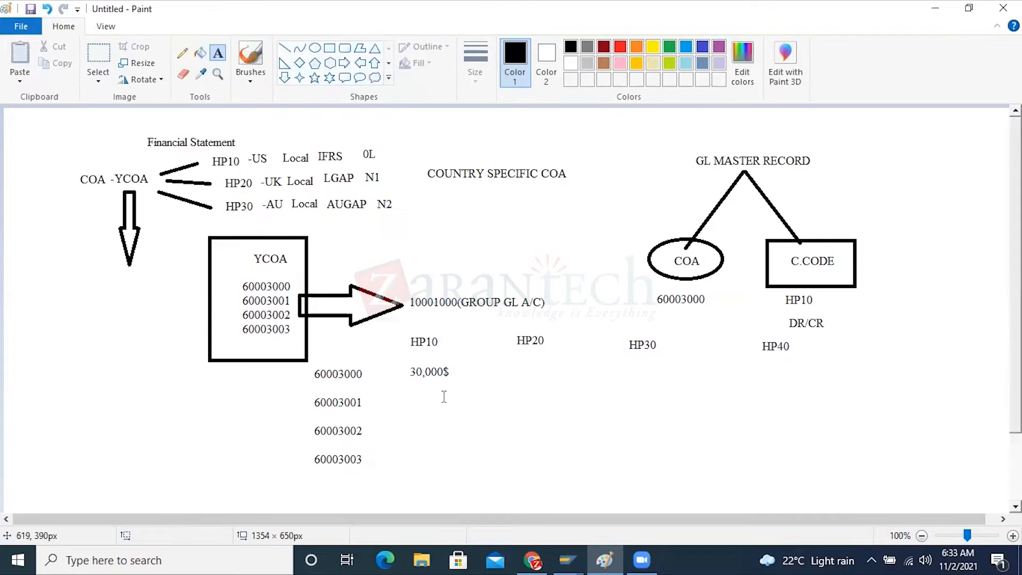
pyautogui.click(516, 371)
pyautogui.write('40')
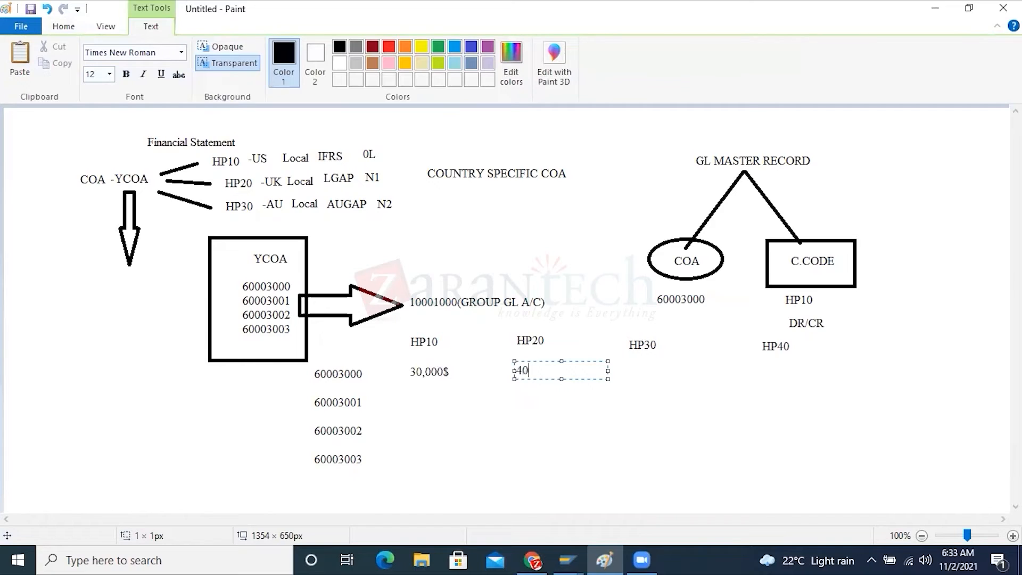
pyautogui.write(',000$')
pyautogui.click(670, 406)
# Add the amounts 50,000$ below HP30 and 40,000$ below HP40 in the same row
pyautogui.click(624, 361)
pyautogui.write('50,000$')
pyautogui.click(731, 403)
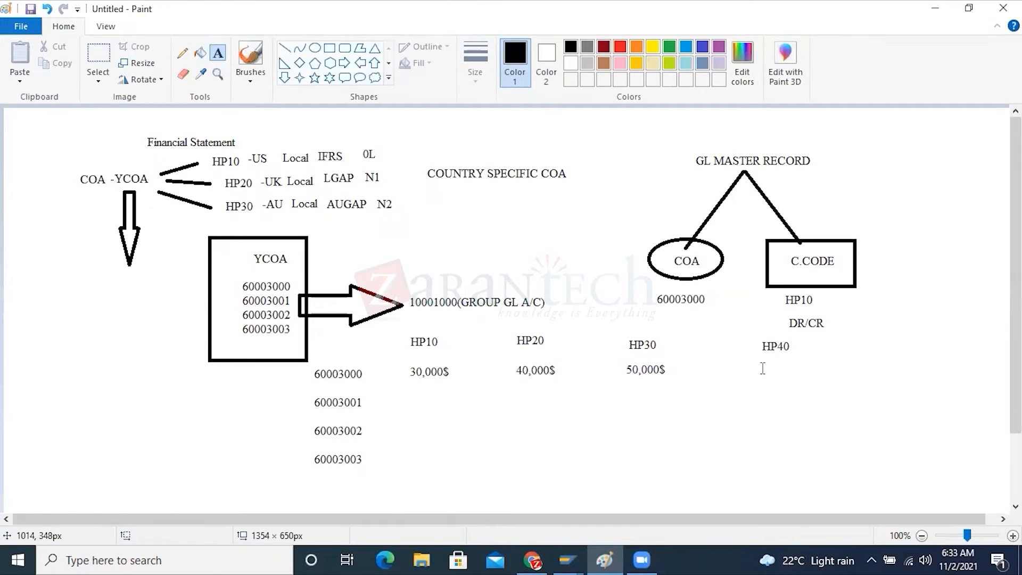
pyautogui.click(762, 368)
pyautogui.write('40,000$')
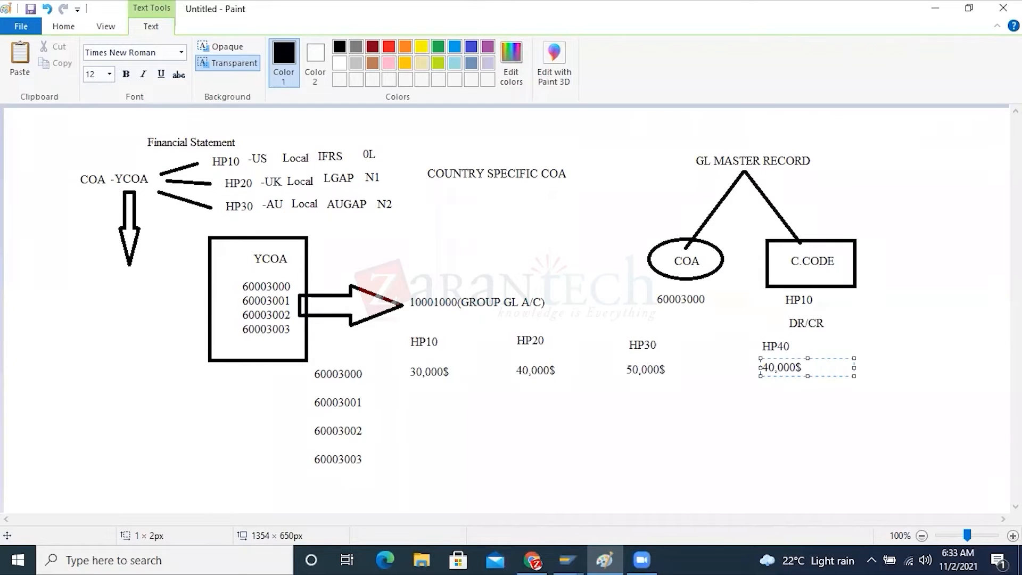
pyautogui.click(643, 383)
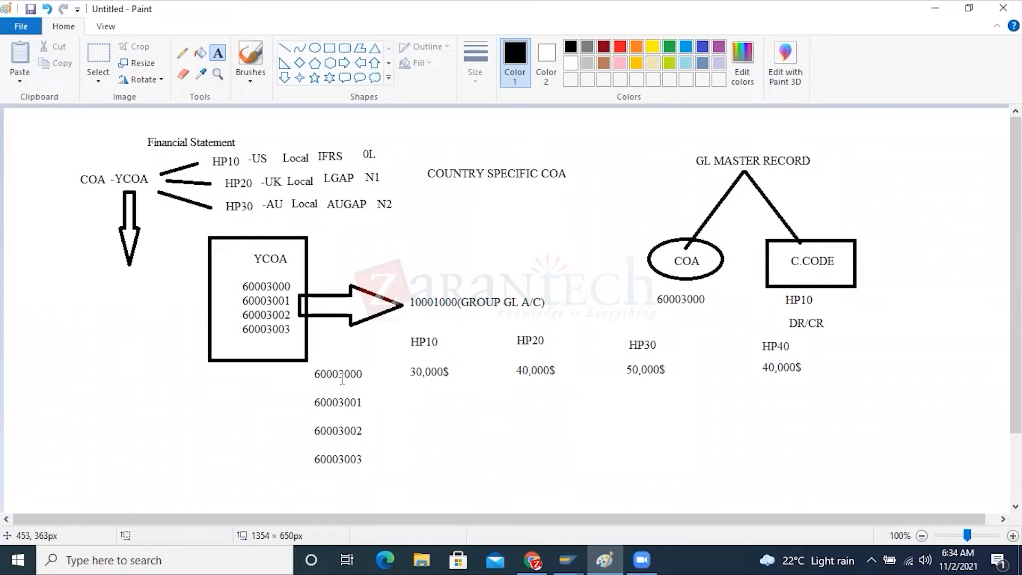
# Add the notes DR and CR in the blank area beside the account column, and head the column YCOA
pyautogui.click(34, 370)
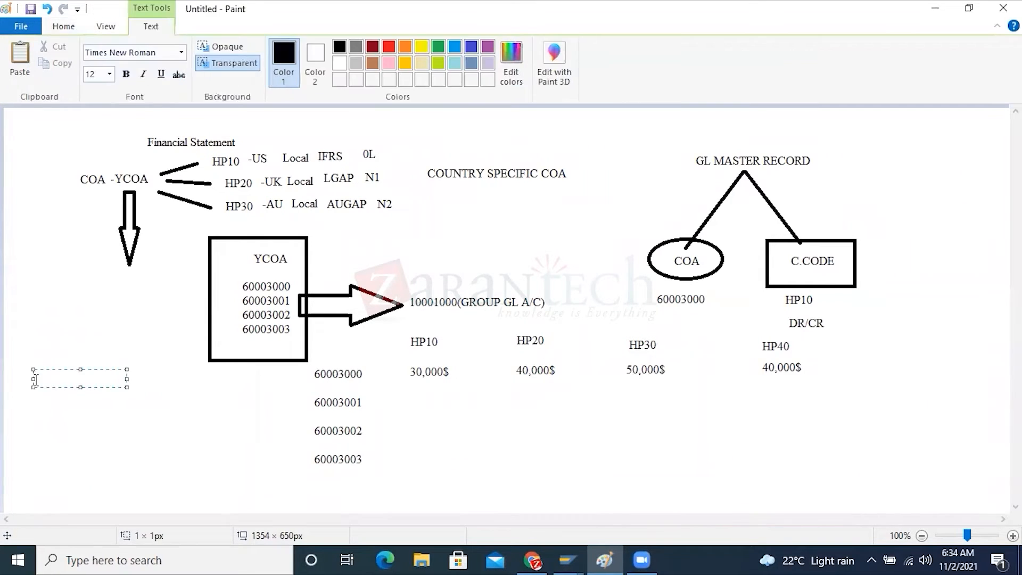
pyautogui.write('DR')
pyautogui.press('Return')
pyautogui.write('CR')
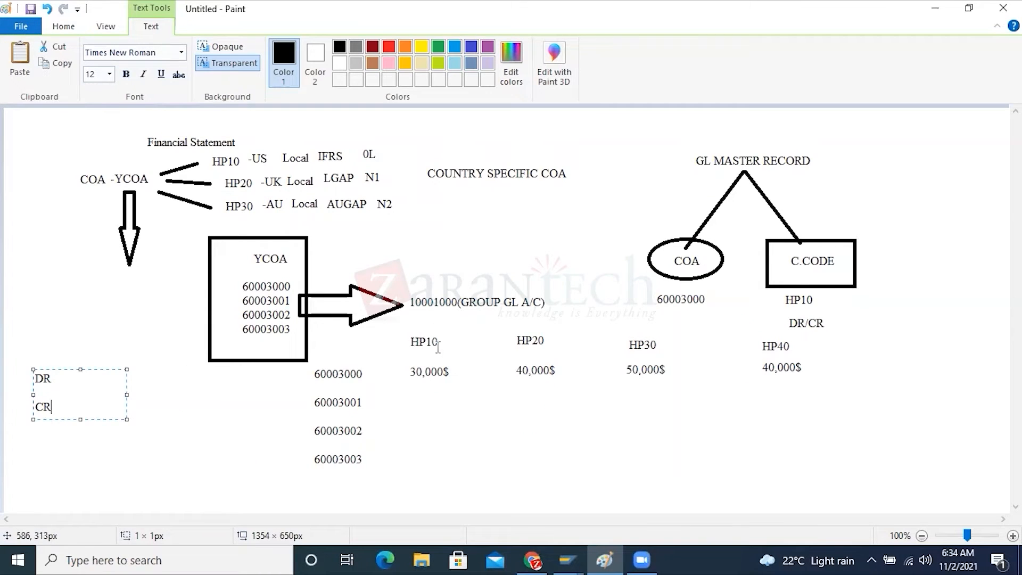
pyautogui.click(312, 384)
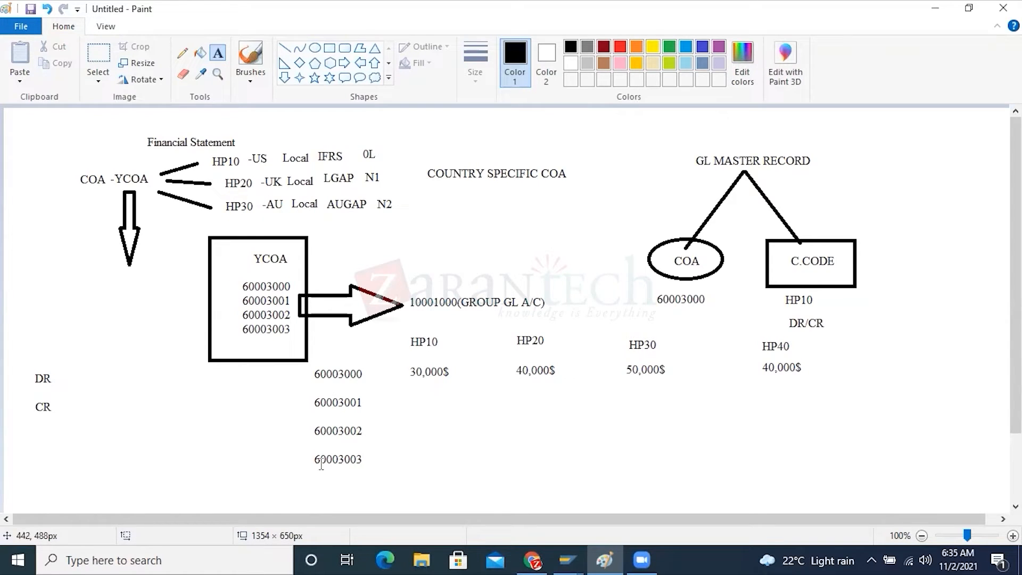
pyautogui.click(319, 350)
pyautogui.write('YCOA')
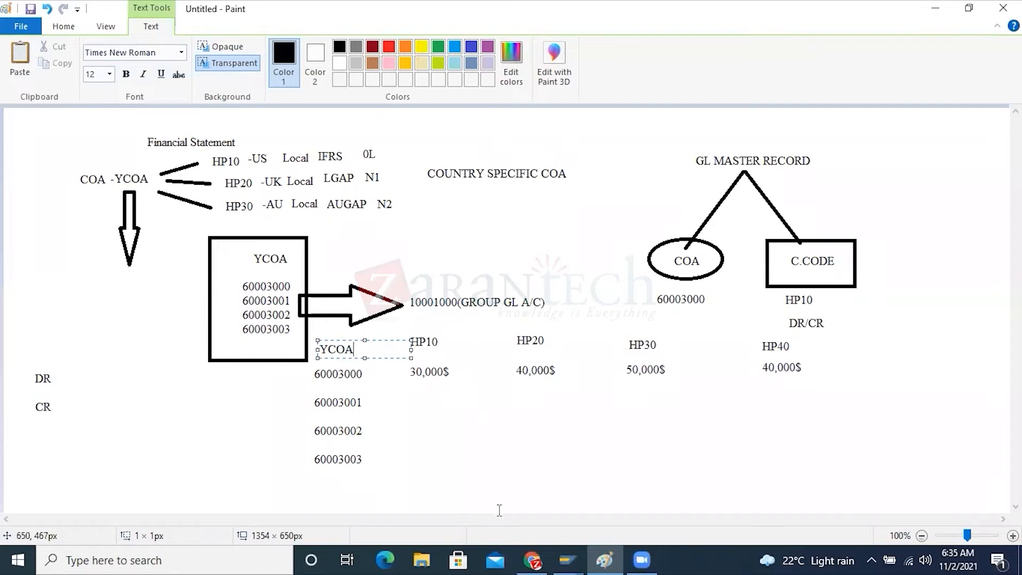
# Switch to SAP, leave the runtime error description and open the SAP Reference IMG through transaction SPRO
pyautogui.click(566, 559)
pyautogui.click(461, 503)
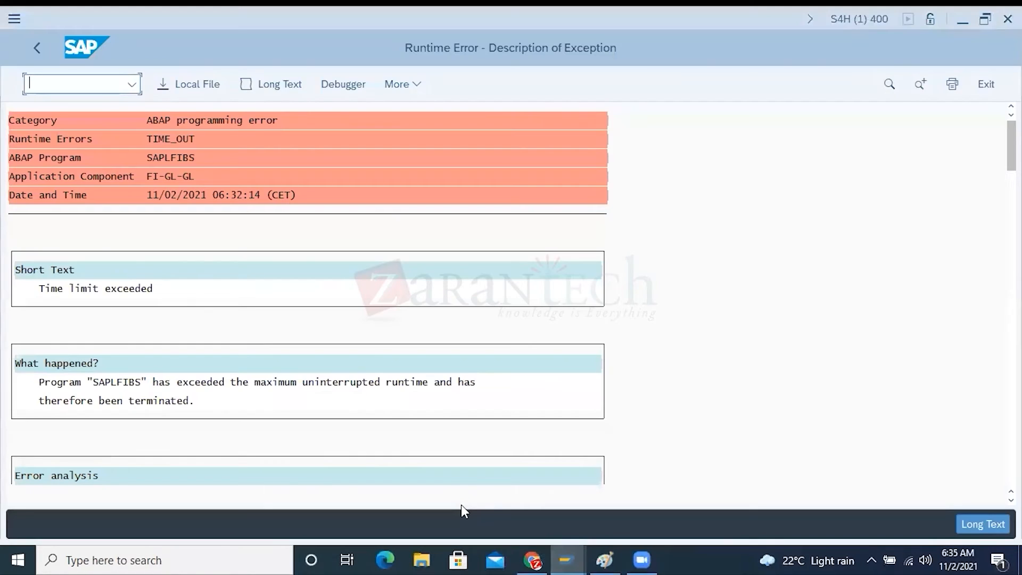
pyautogui.click(36, 48)
pyautogui.write('SPRO')
pyautogui.press('Return')
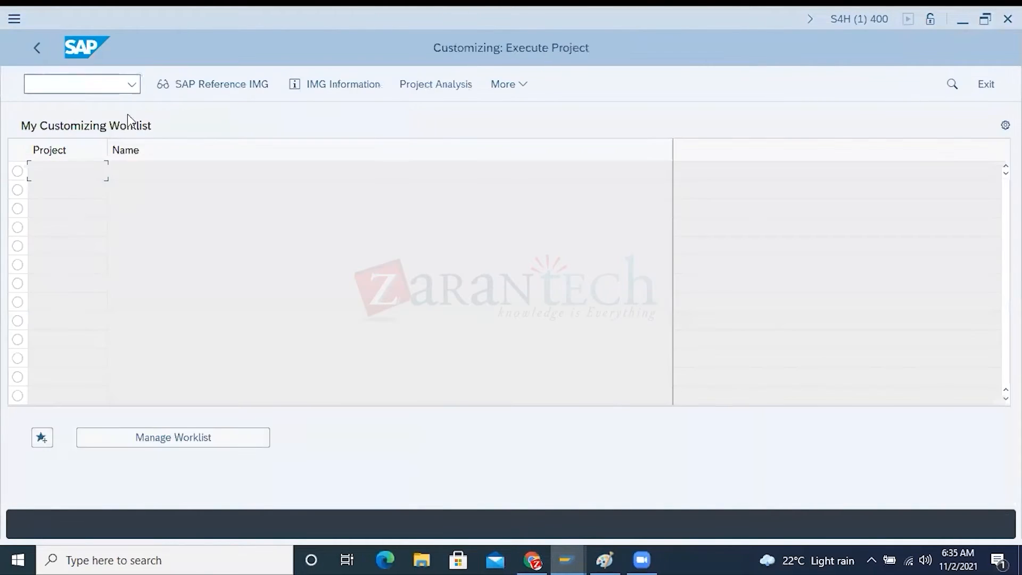
pyautogui.click(191, 85)
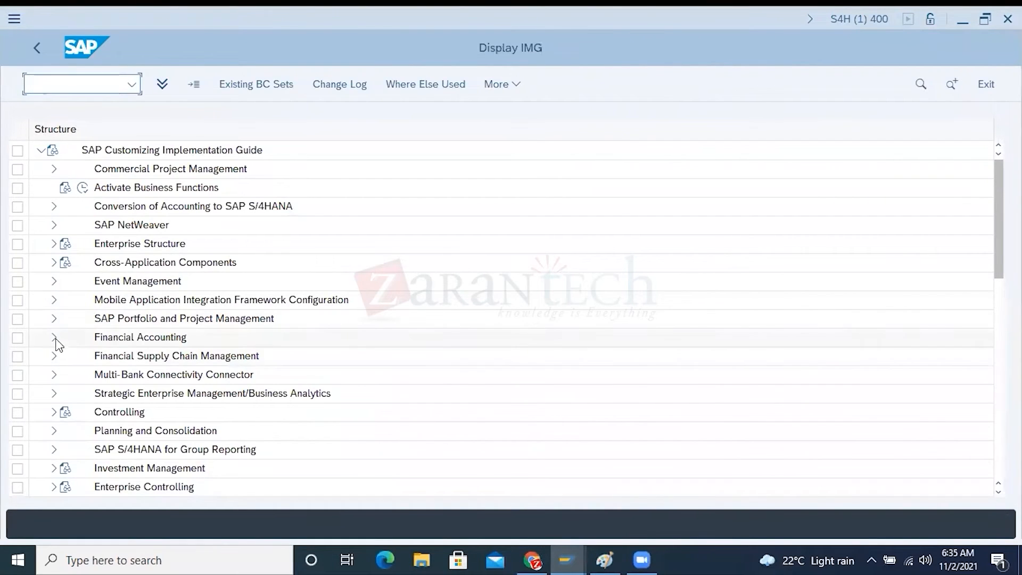
# Open the financial statement versions activity under Financial Accounting, General Ledger Accounting, Periodic Processing, Document
pyautogui.click(54, 335)
pyautogui.click(66, 299)
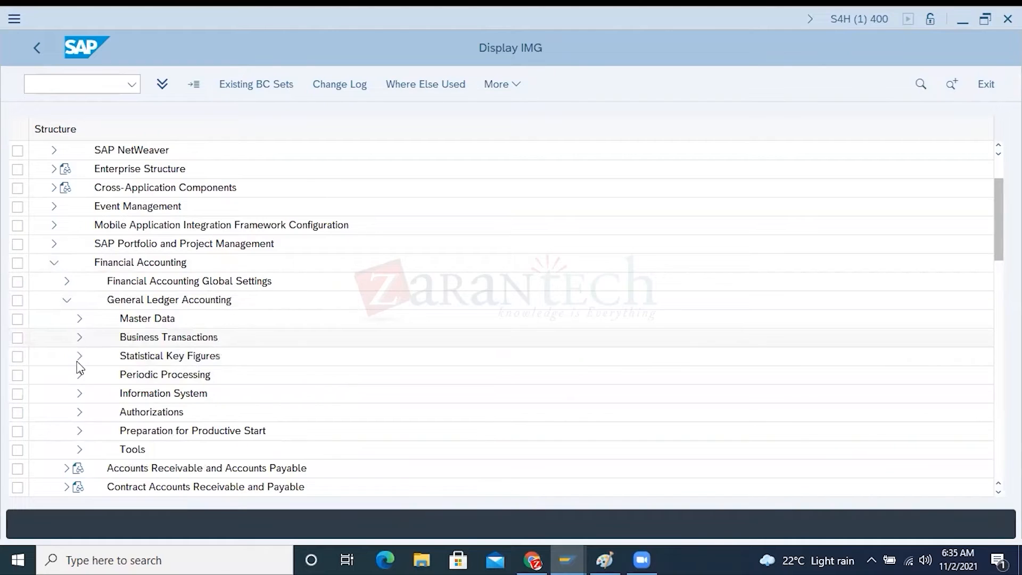
pyautogui.click(79, 374)
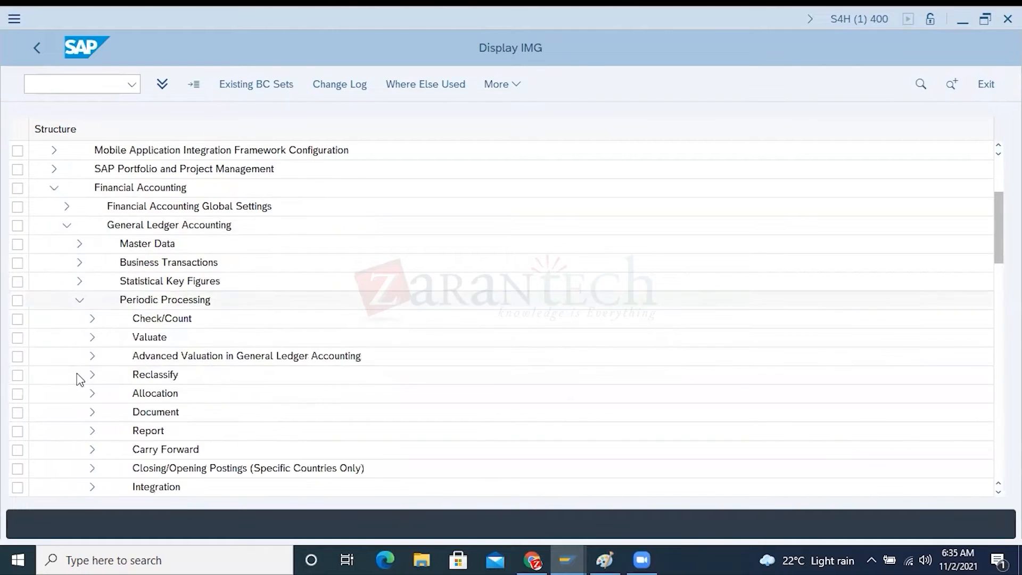
pyautogui.click(89, 413)
pyautogui.click(130, 392)
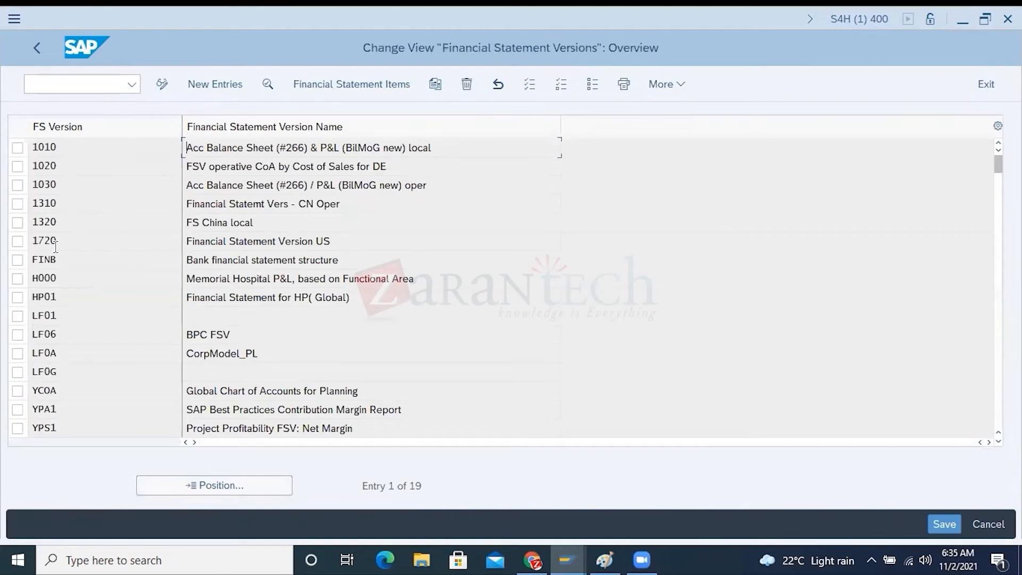
# Open the items of financial statement version 1720 and examine the accounts under Assets, Cash & Cash Equivalents, Petty Cash
pyautogui.doubleClick(56, 244)
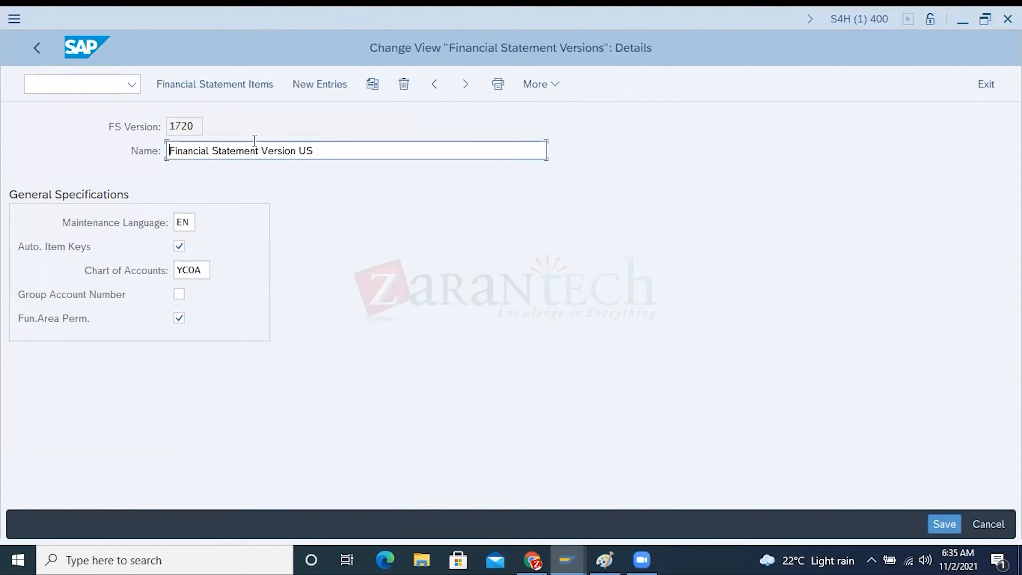
pyautogui.click(261, 86)
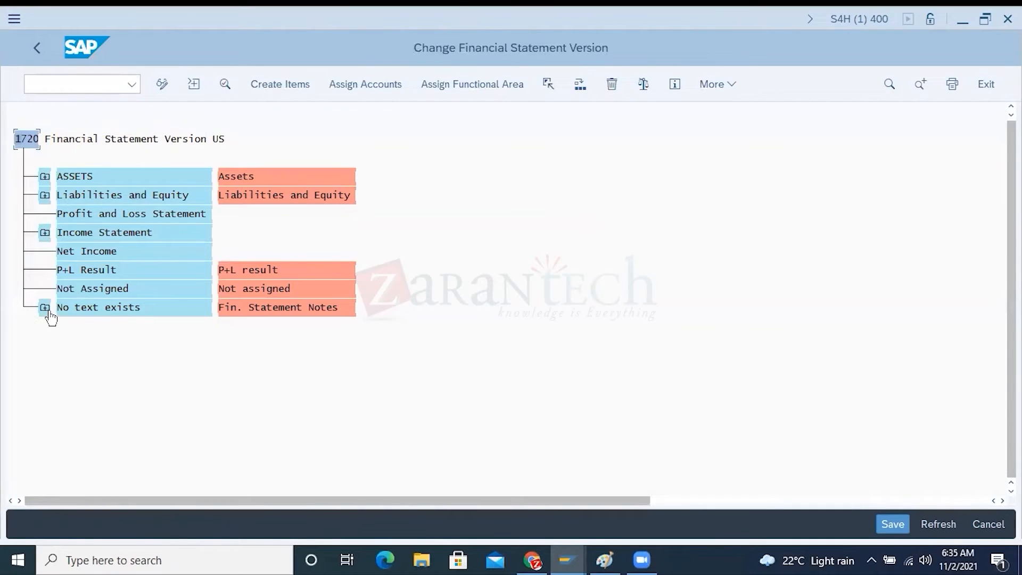
pyautogui.click(44, 176)
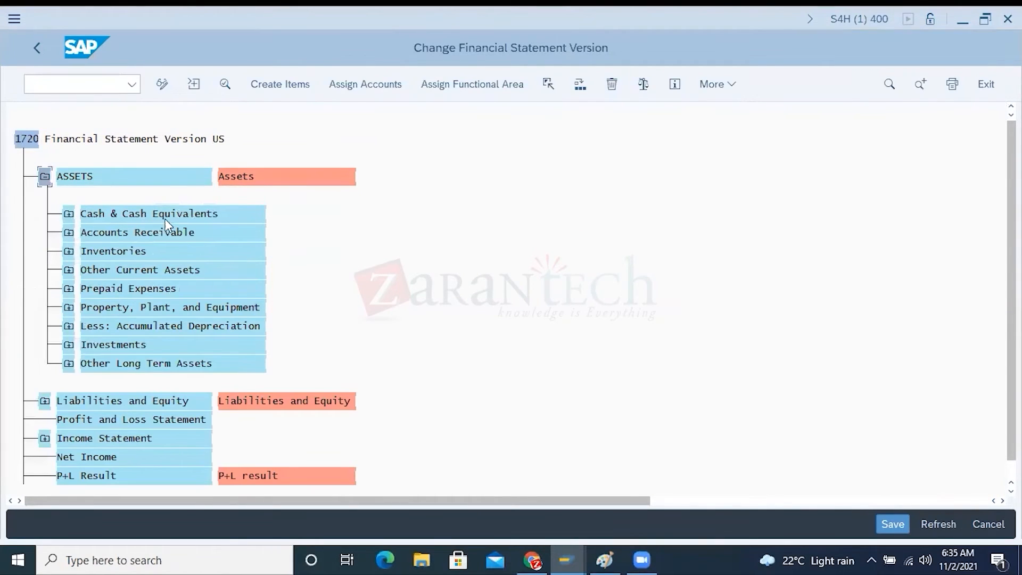
pyautogui.click(69, 214)
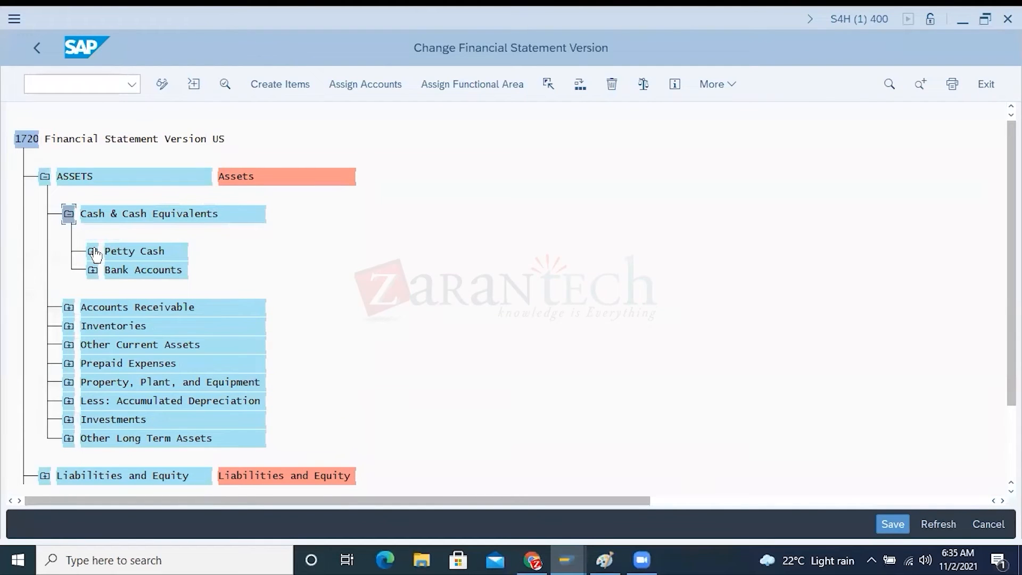
pyautogui.click(93, 251)
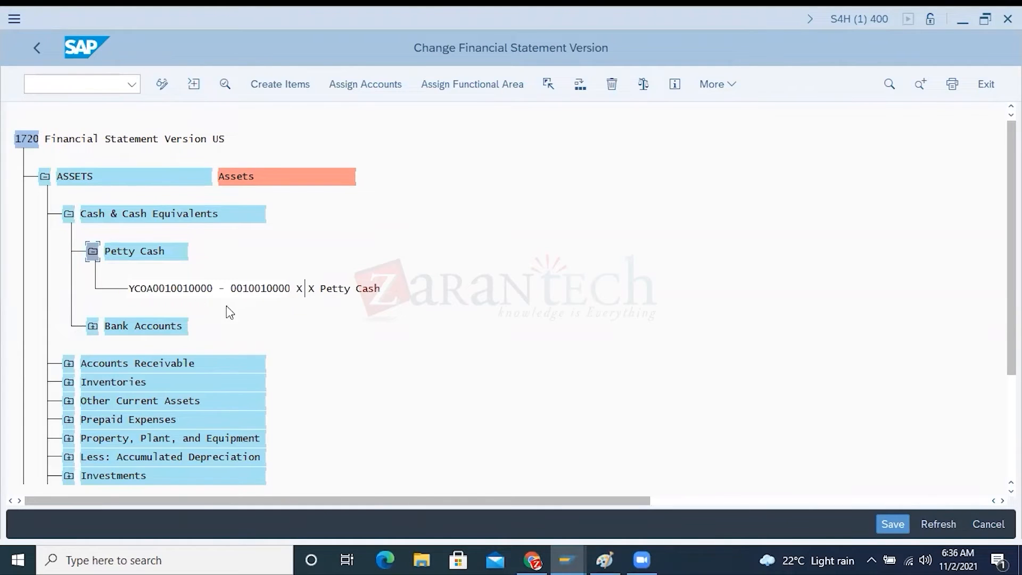
pyautogui.click(46, 177)
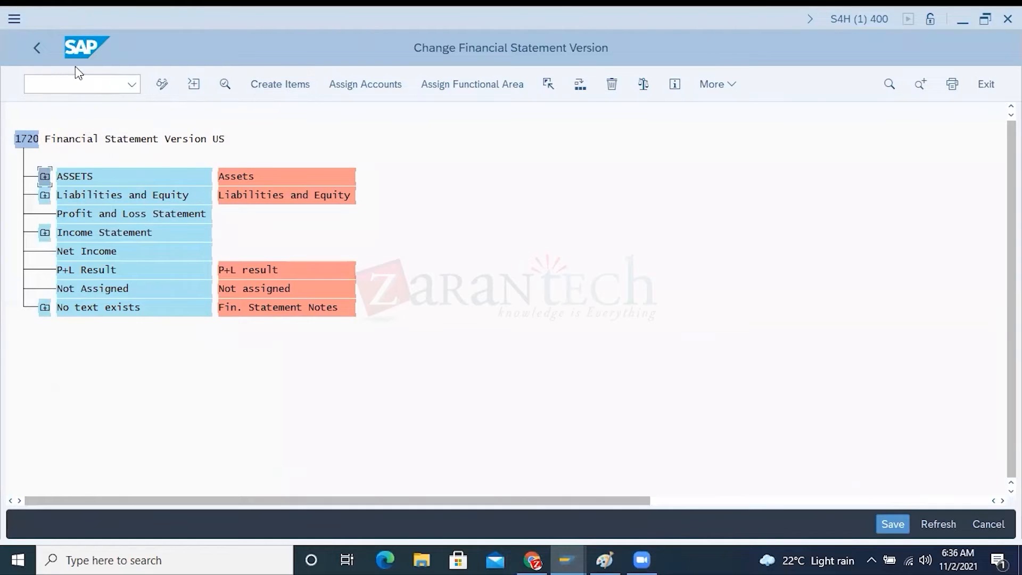
# Check the chart of accounts of version 1720, and return to Paint to finish the YCOA heading
pyautogui.click(37, 48)
pyautogui.moveTo(201, 269); pyautogui.dragTo(171, 270)
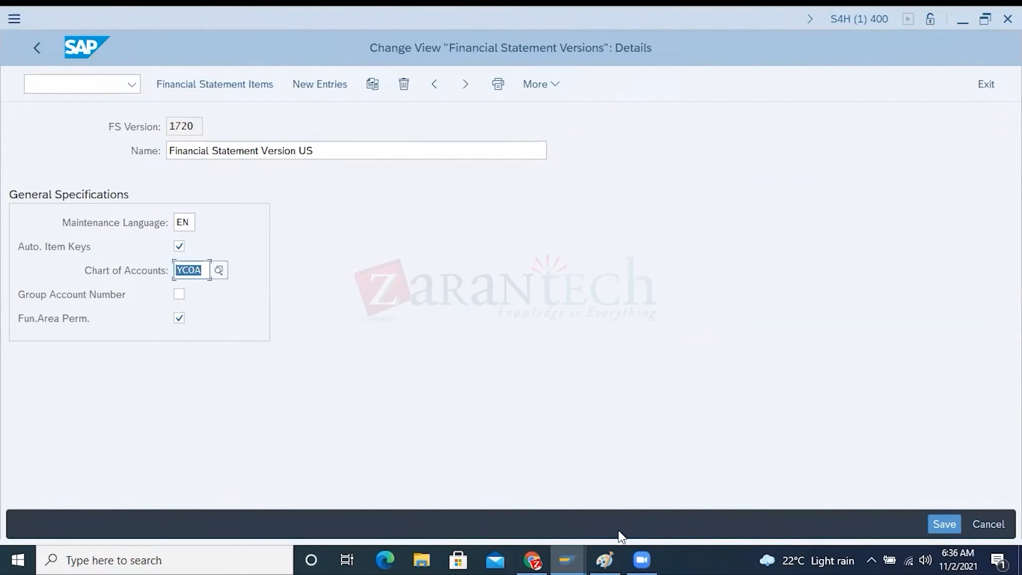
pyautogui.click(609, 554)
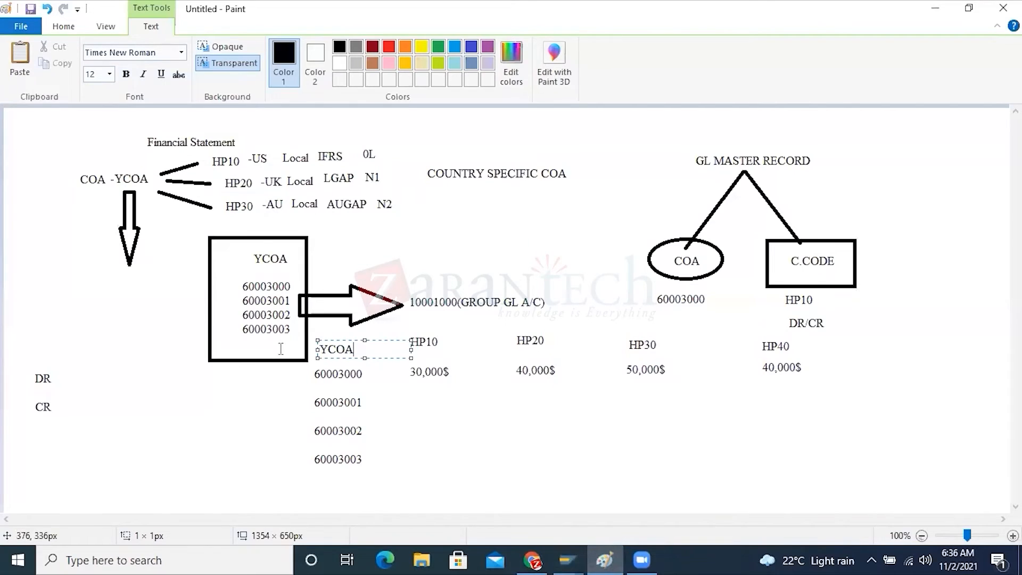
pyautogui.click(535, 459)
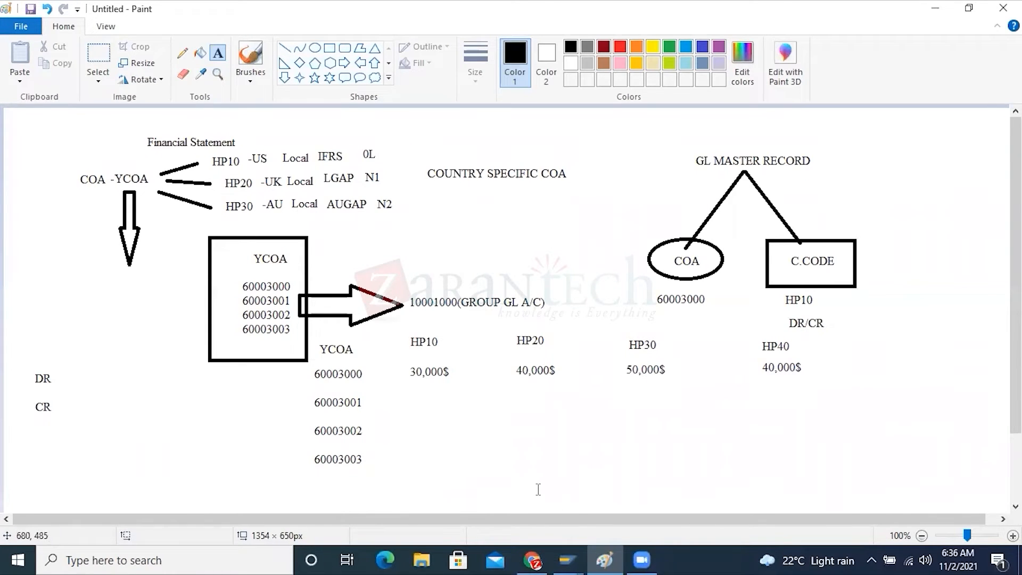
# Switch to the SAP company code assignment and remove the country-specific chart of accounts CSHP from company code 1003
pyautogui.moveTo(579, 557)
pyautogui.click(765, 498)
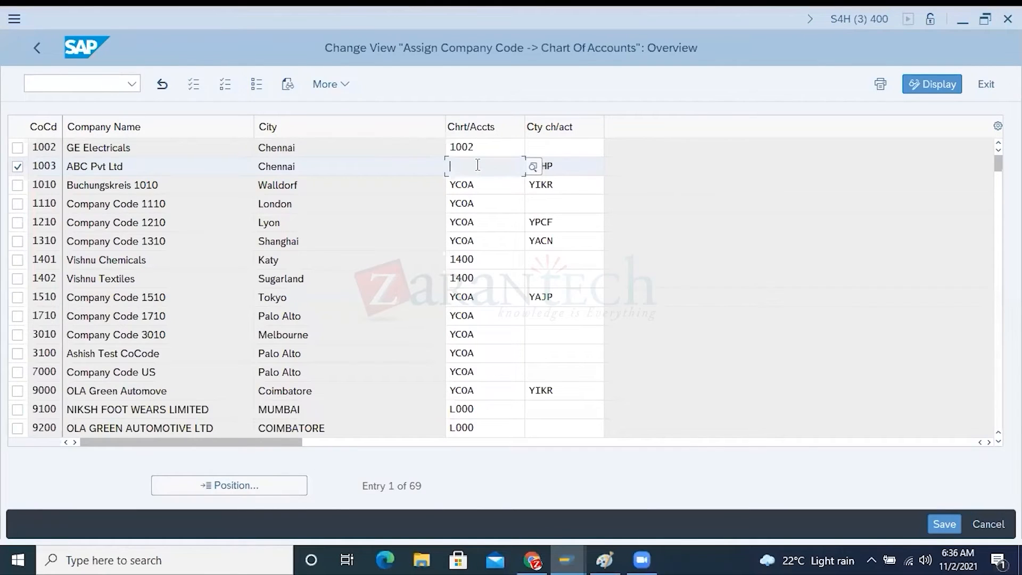
pyautogui.click(542, 165)
pyautogui.moveTo(542, 165); pyautogui.dragTo(518, 163)
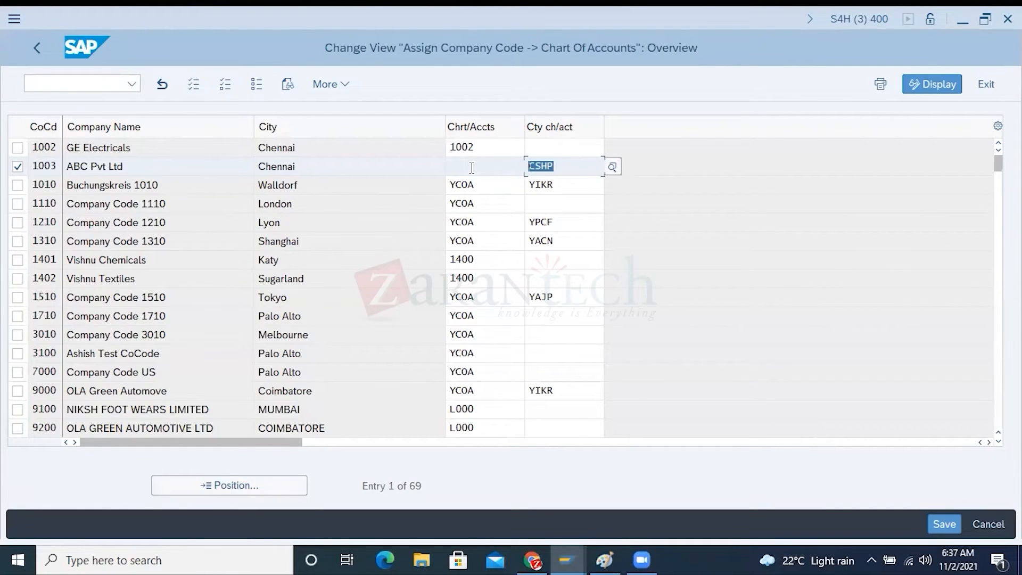
pyautogui.press('Delete')
# Assign the country-specific chart of accounts CSHP to company code 1710
pyautogui.click(18, 315)
pyautogui.click(551, 316)
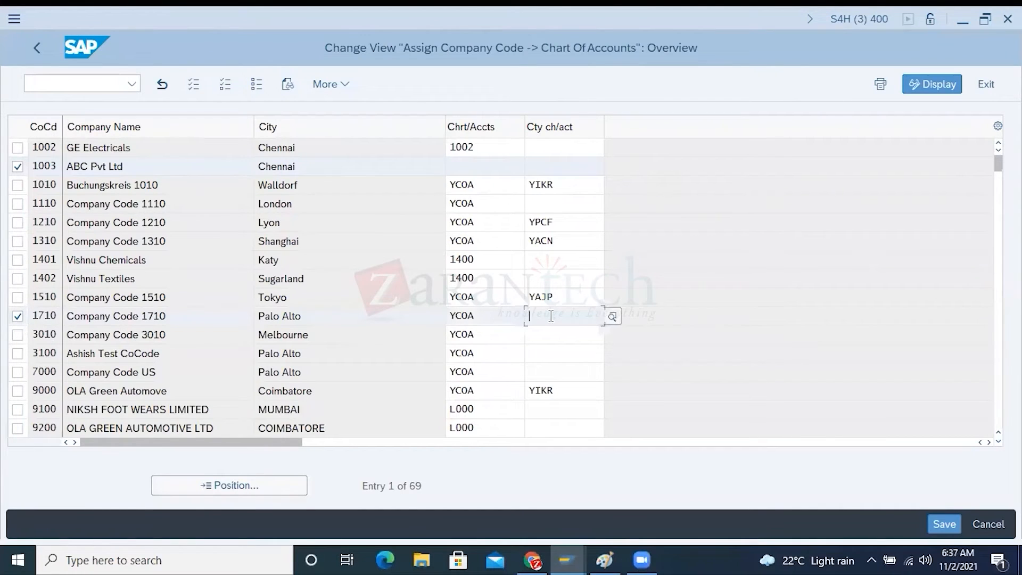
pyautogui.write('CSHP')
# Mark company codes 3010 and 3100 and compare their operating chart of accounts with the entries of company code 1710
pyautogui.click(17, 335)
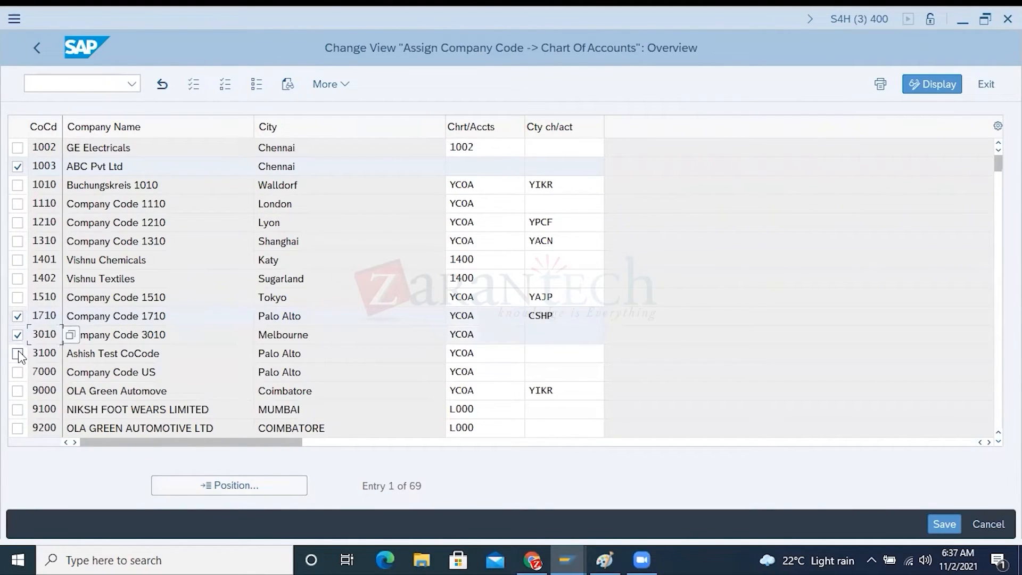
pyautogui.click(18, 353)
pyautogui.moveTo(486, 313); pyautogui.dragTo(419, 312)
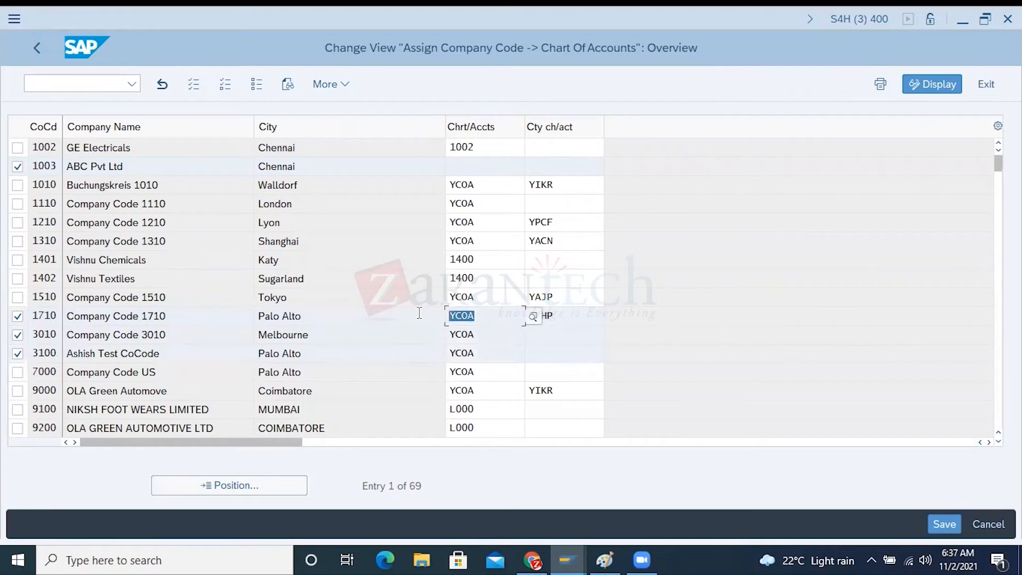
pyautogui.moveTo(480, 333); pyautogui.dragTo(467, 358)
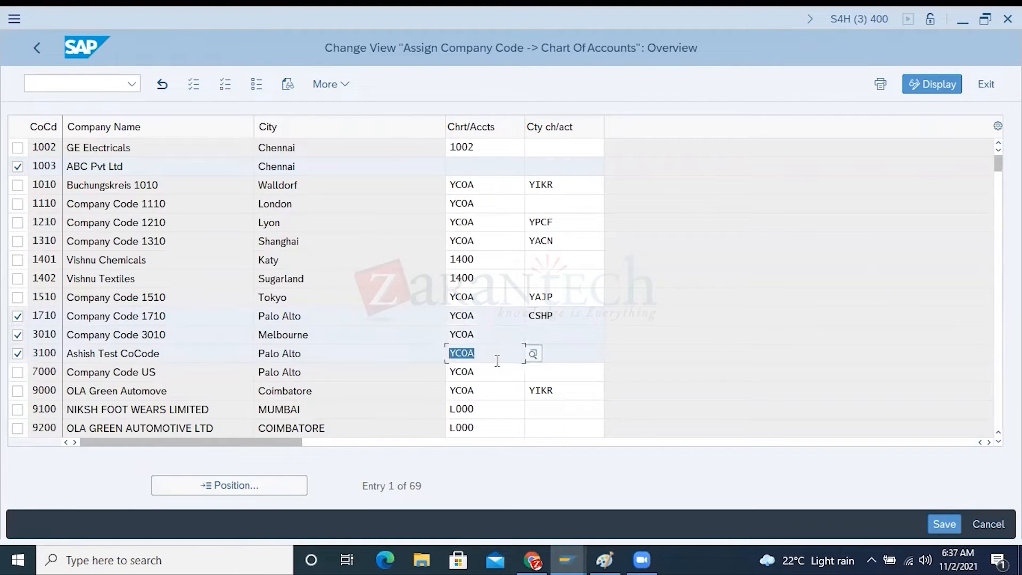
pyautogui.moveTo(485, 317); pyautogui.dragTo(447, 316)
pyautogui.moveTo(557, 315); pyautogui.dragTo(525, 315)
# Enter country-specific chart of accounts CSH1 for company code 3010 and CSH2 for company code 3100
pyautogui.click(534, 331)
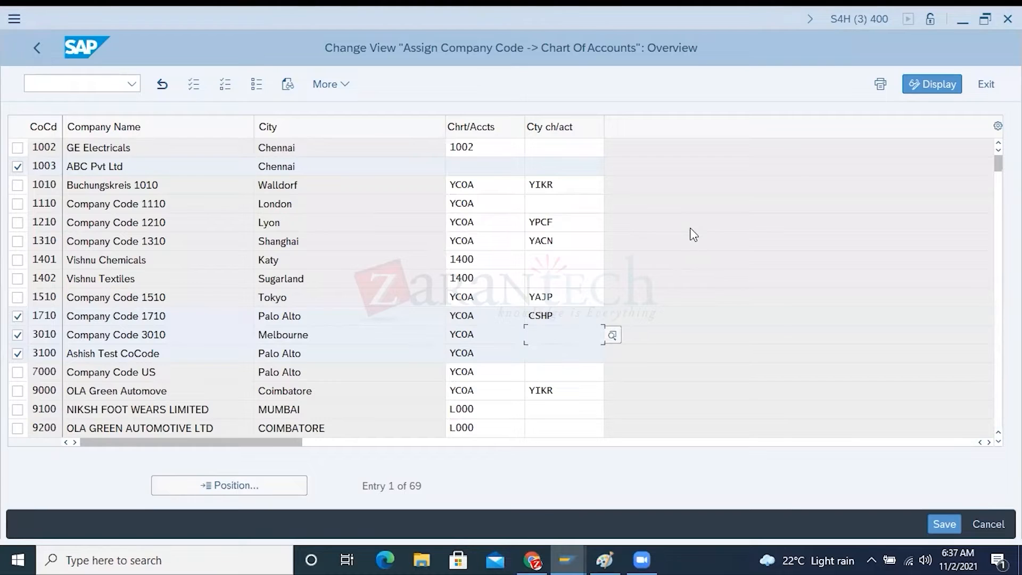
pyautogui.write('C')
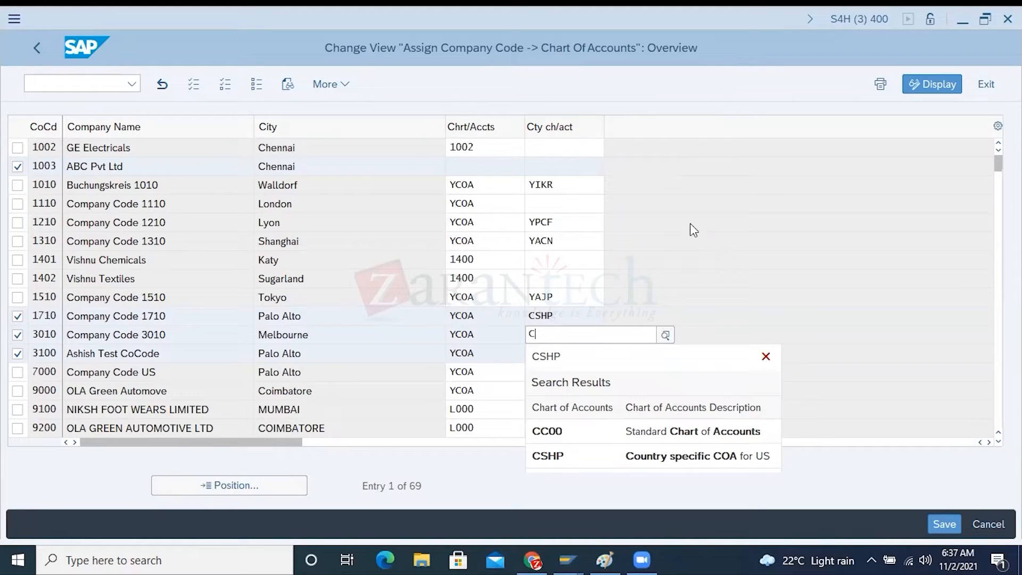
pyautogui.write('SH1')
pyautogui.click(543, 355)
pyautogui.write('CSH2')
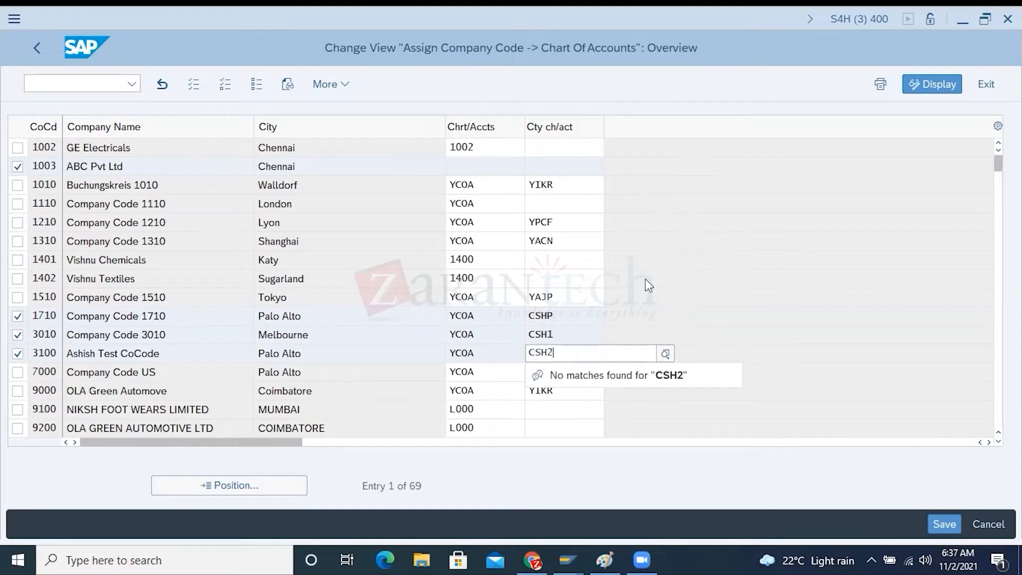
pyautogui.click(645, 280)
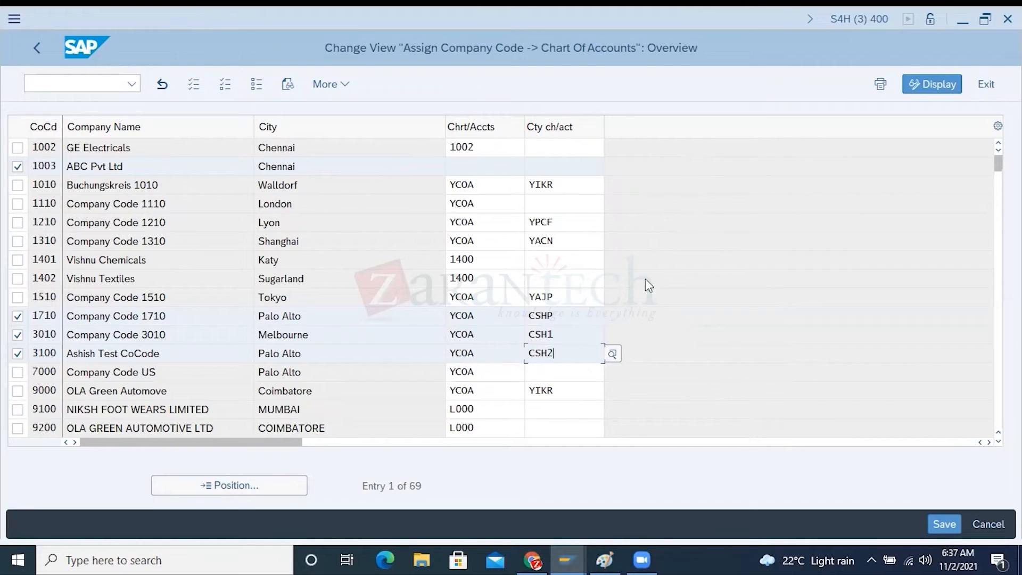
# Review the operating and country-specific charts of accounts of company codes 1710, 3010 and 3100, and consult the Paint notes
pyautogui.moveTo(473, 316); pyautogui.dragTo(425, 353)
pyautogui.moveTo(569, 314); pyautogui.dragTo(507, 315)
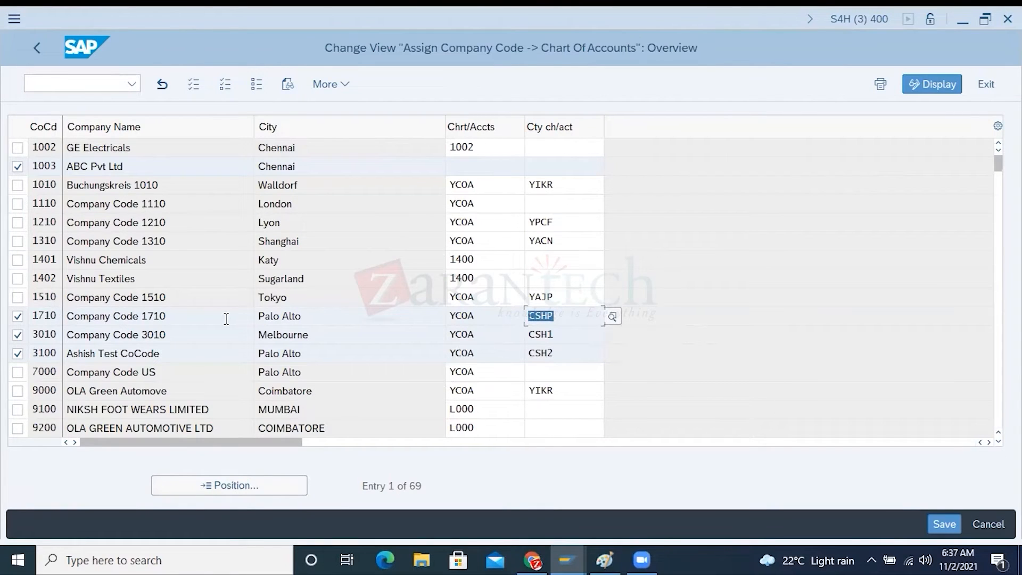
pyautogui.moveTo(580, 333); pyautogui.dragTo(492, 356)
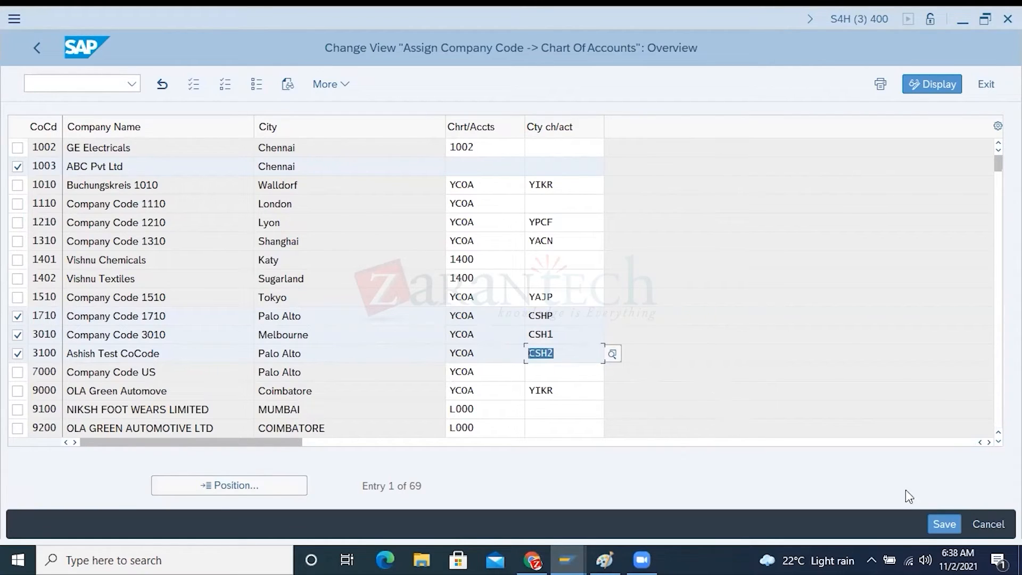
pyautogui.click(597, 553)
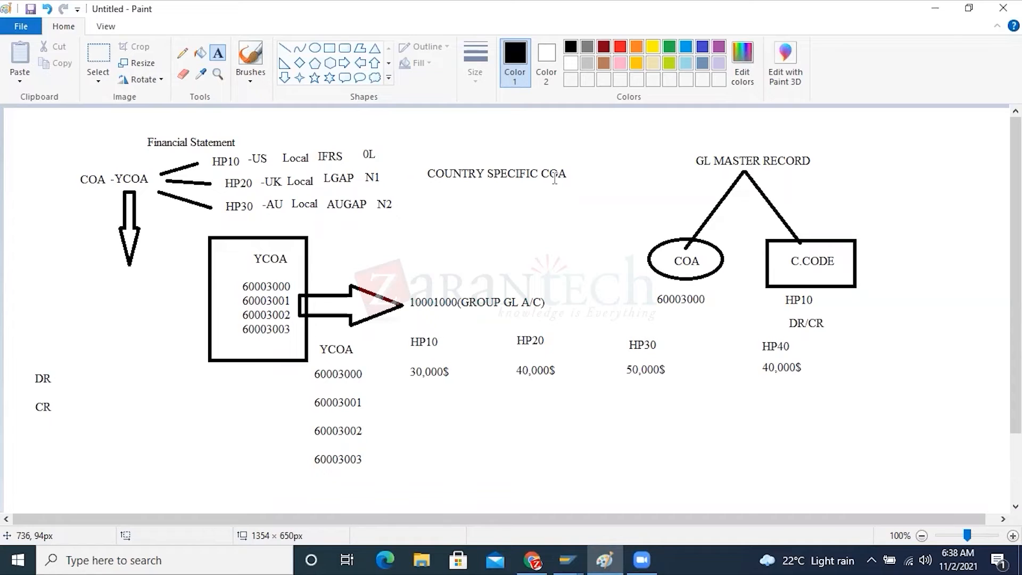
# Switch to the SAP chart of accounts data of G/L account 61003000 and compare it with the Paint notes
pyautogui.click(567, 551)
pyautogui.click(636, 503)
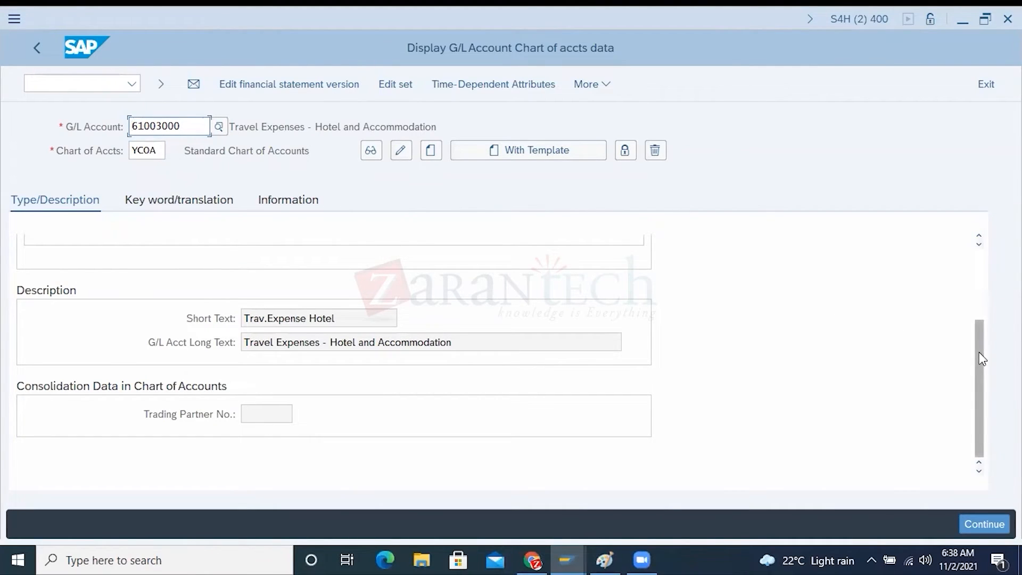
pyautogui.moveTo(979, 352); pyautogui.dragTo(985, 270)
pyautogui.moveTo(184, 127); pyautogui.dragTo(121, 119)
pyautogui.hotkey('alt', 'Tab')
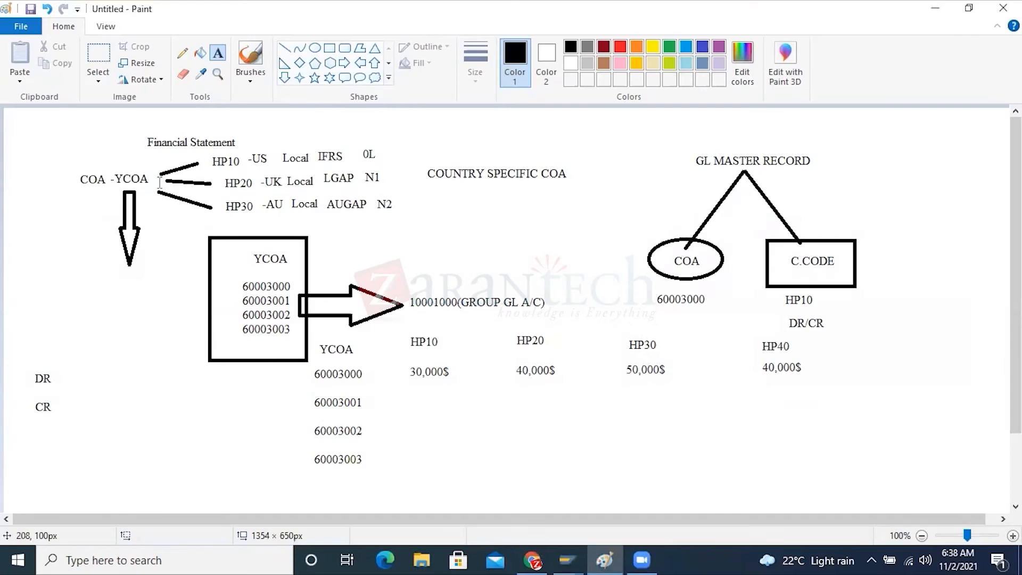
pyautogui.hotkey('alt', 'Tab')
# Return to the company code assignment and compare company code 1710's two charts of accounts with the G/L account display
pyautogui.moveTo(556, 558)
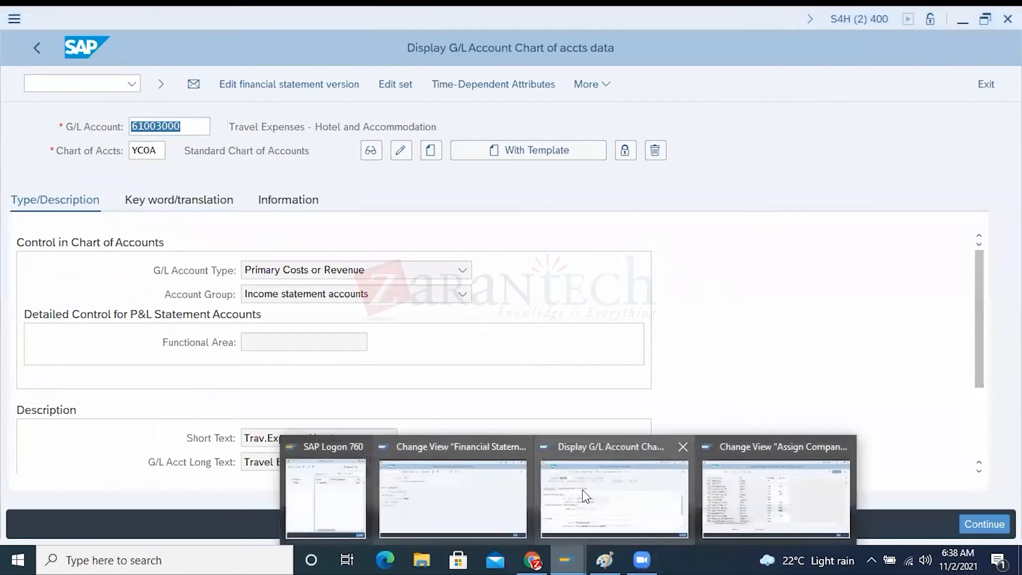
pyautogui.click(746, 496)
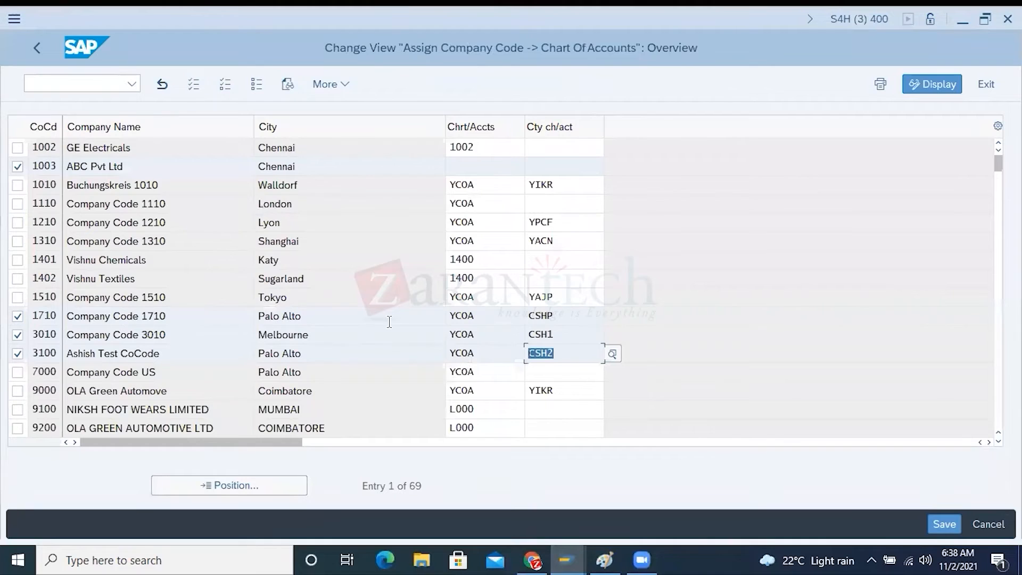
pyautogui.click(476, 315)
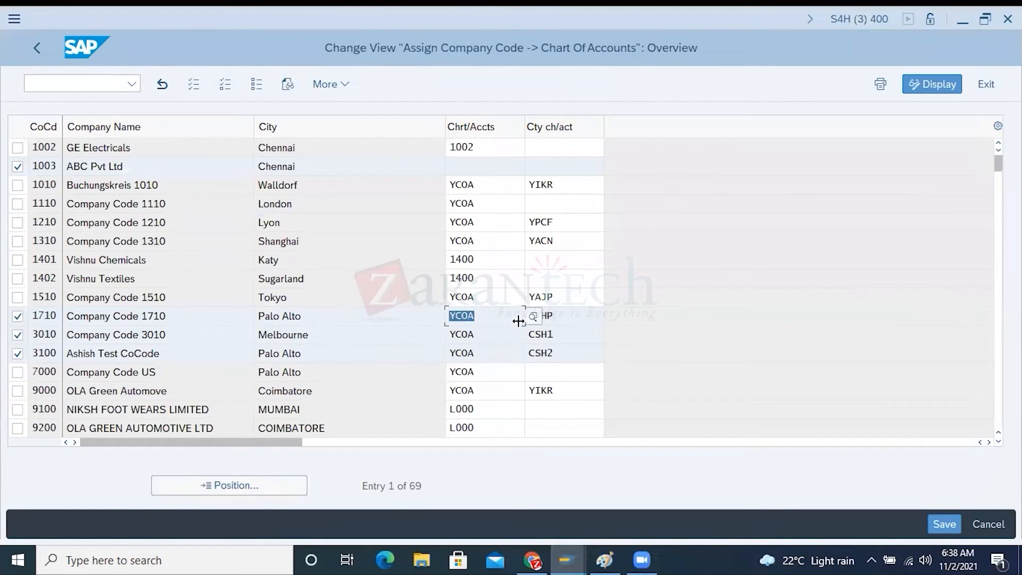
pyautogui.click(558, 314)
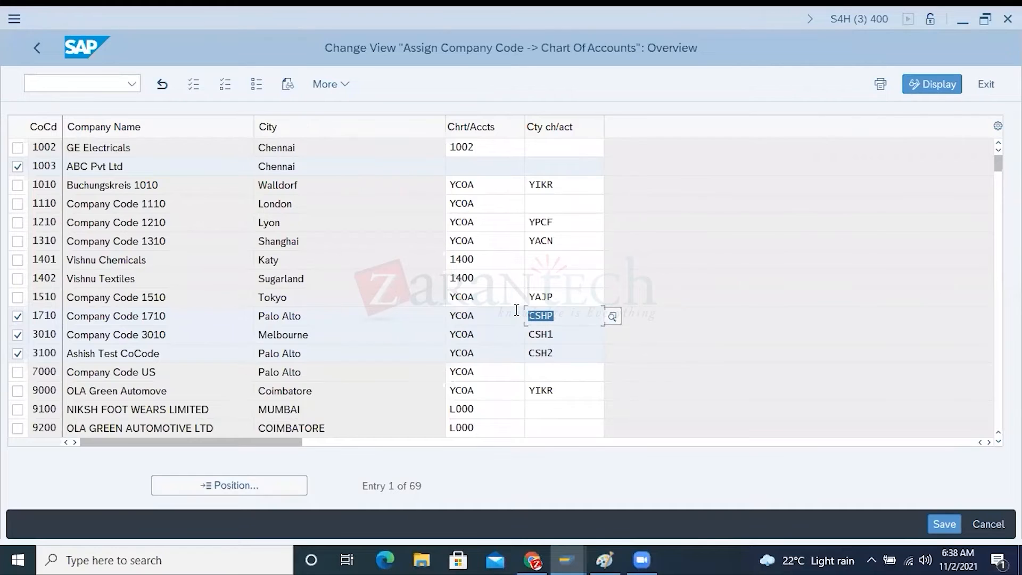
pyautogui.hotkey('alt', 'Tab')
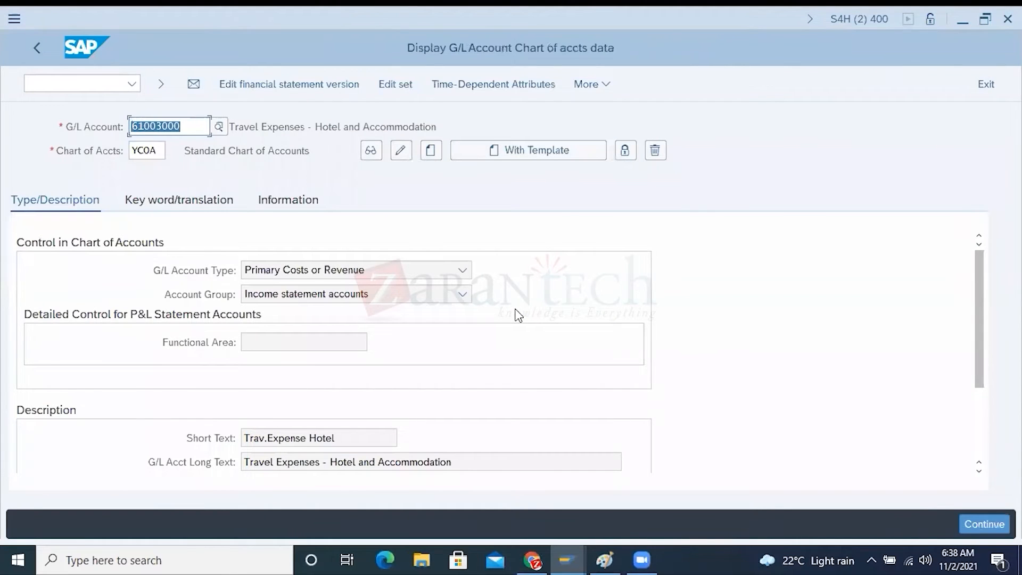
pyautogui.hotkey('alt', 'Tab')
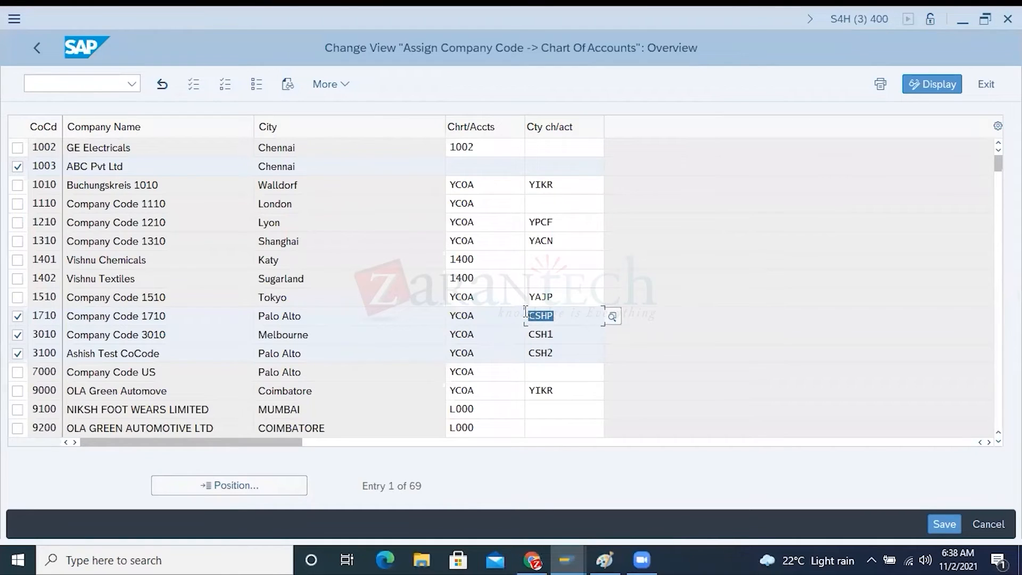
# Examine the operating and country-specific chart of accounts fields of company code 1710 against those of company code 1003
pyautogui.click(486, 314)
pyautogui.moveTo(487, 313); pyautogui.dragTo(444, 312)
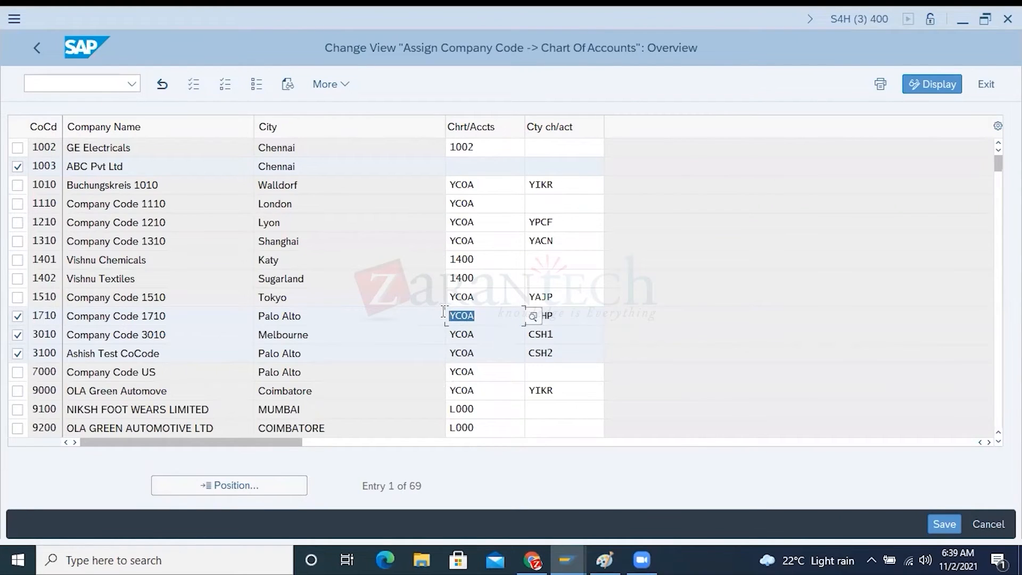
pyautogui.click(556, 316)
pyautogui.moveTo(557, 316); pyautogui.dragTo(520, 316)
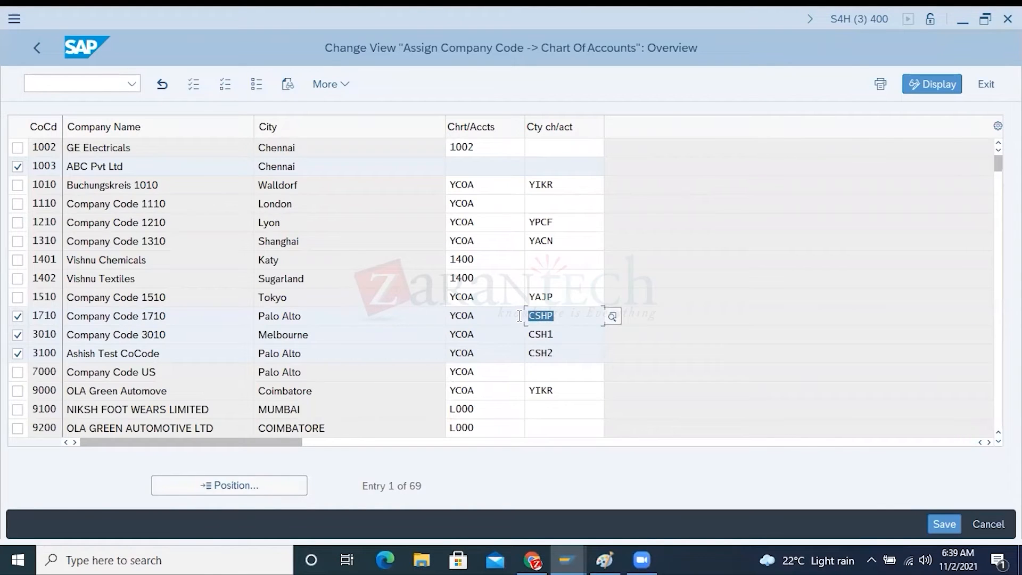
pyautogui.moveTo(57, 316); pyautogui.dragTo(31, 316)
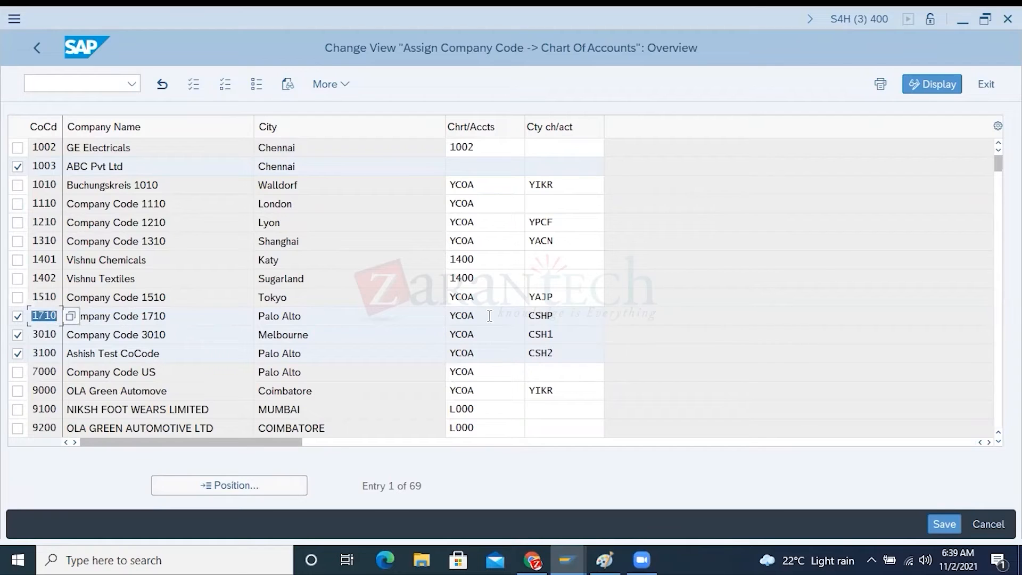
pyautogui.moveTo(469, 316); pyautogui.dragTo(425, 316)
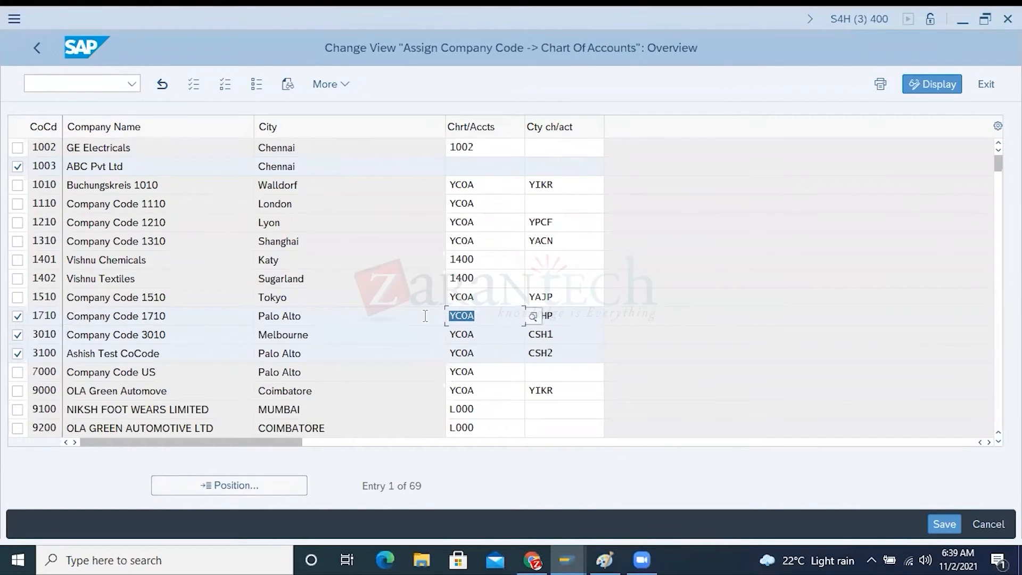
pyautogui.click(473, 167)
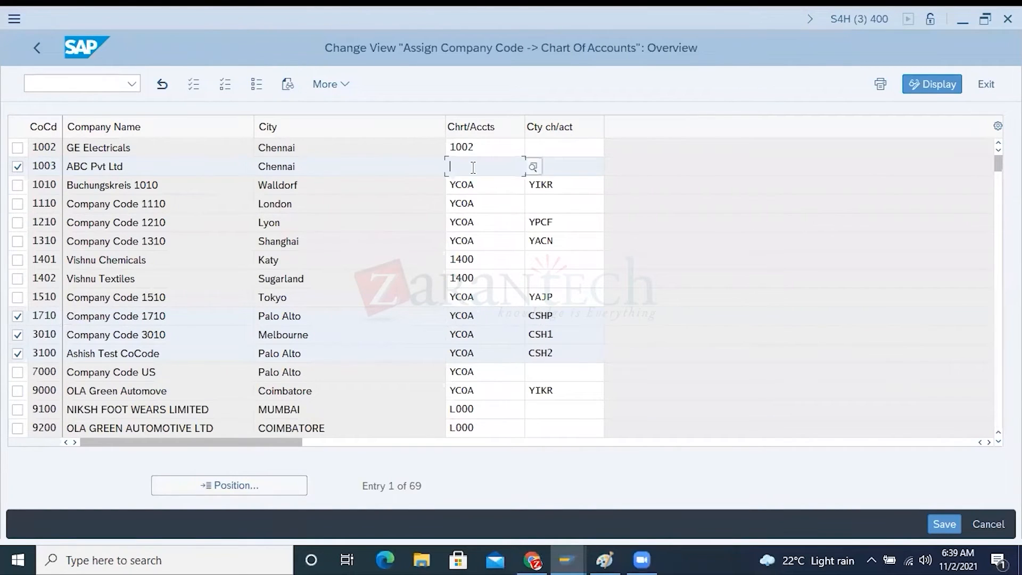
pyautogui.click(549, 167)
pyautogui.moveTo(561, 317); pyautogui.dragTo(523, 314)
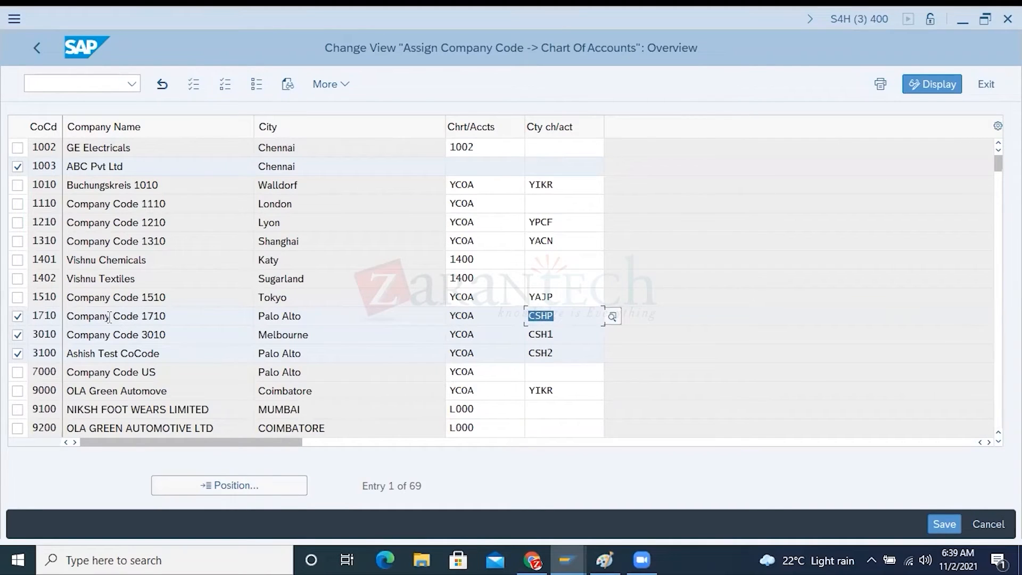
pyautogui.moveTo(479, 315); pyautogui.dragTo(439, 316)
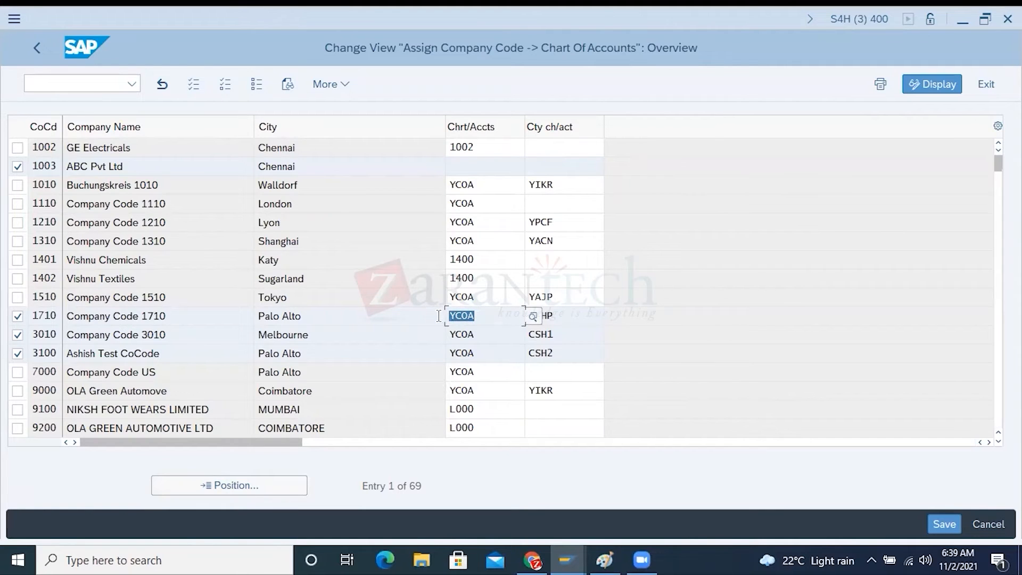
# Leave the chart of accounts data of G/L account 61003000 and open transaction FSS0 for company code data
pyautogui.hotkey('alt', 'Tab')
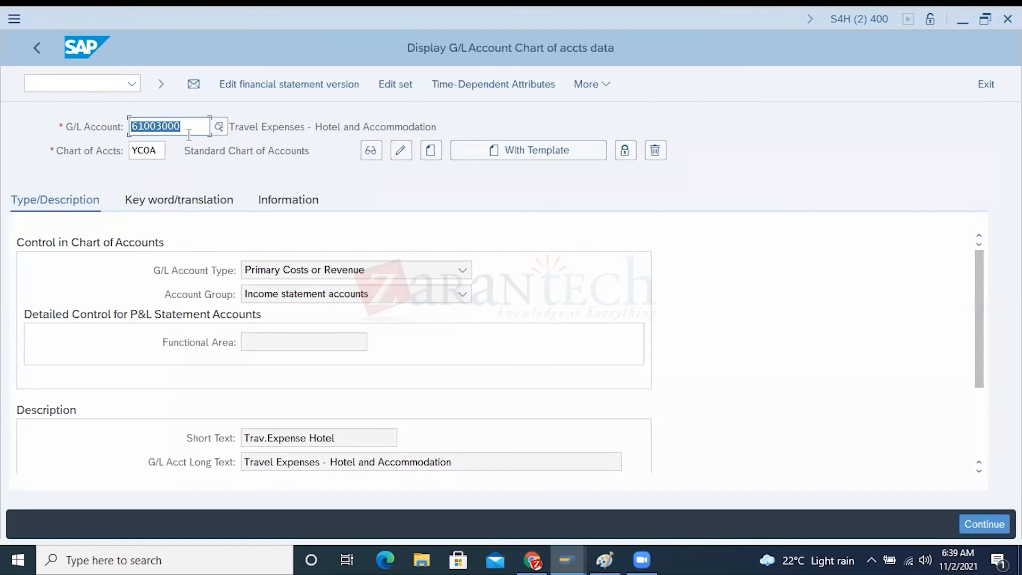
pyautogui.moveTo(180, 126); pyautogui.dragTo(130, 126)
pyautogui.click(38, 48)
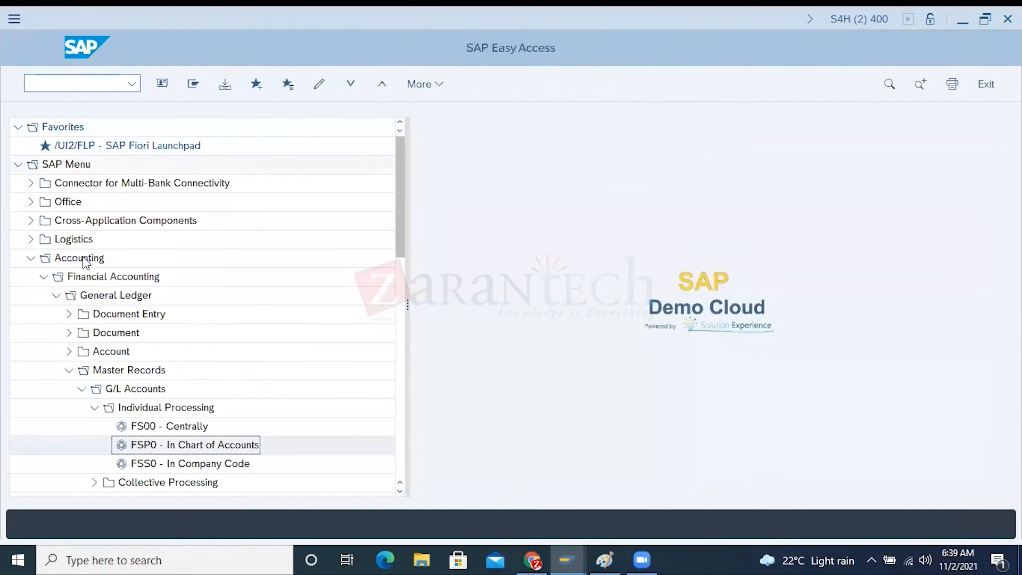
pyautogui.click(180, 467)
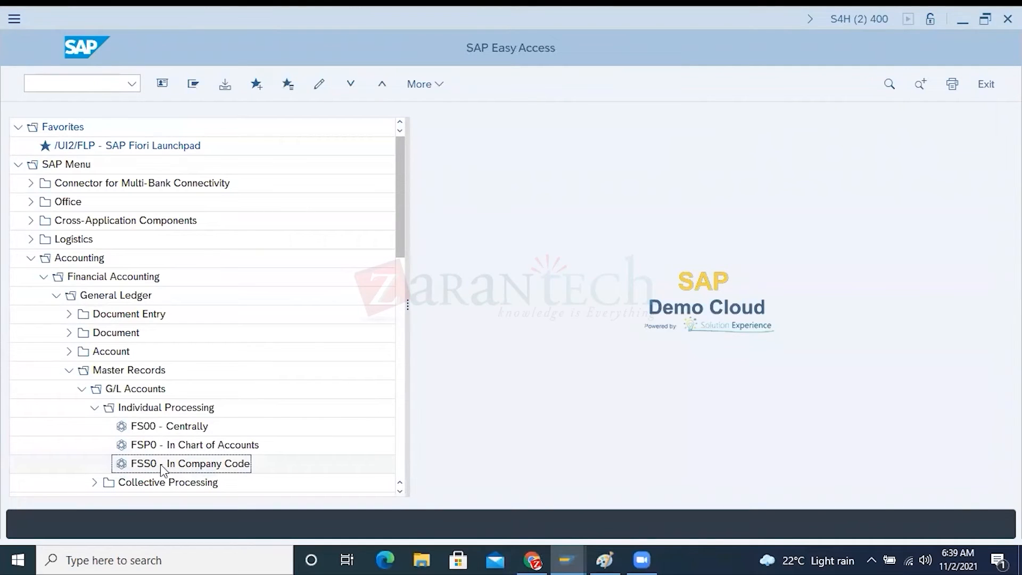
pyautogui.doubleClick(193, 466)
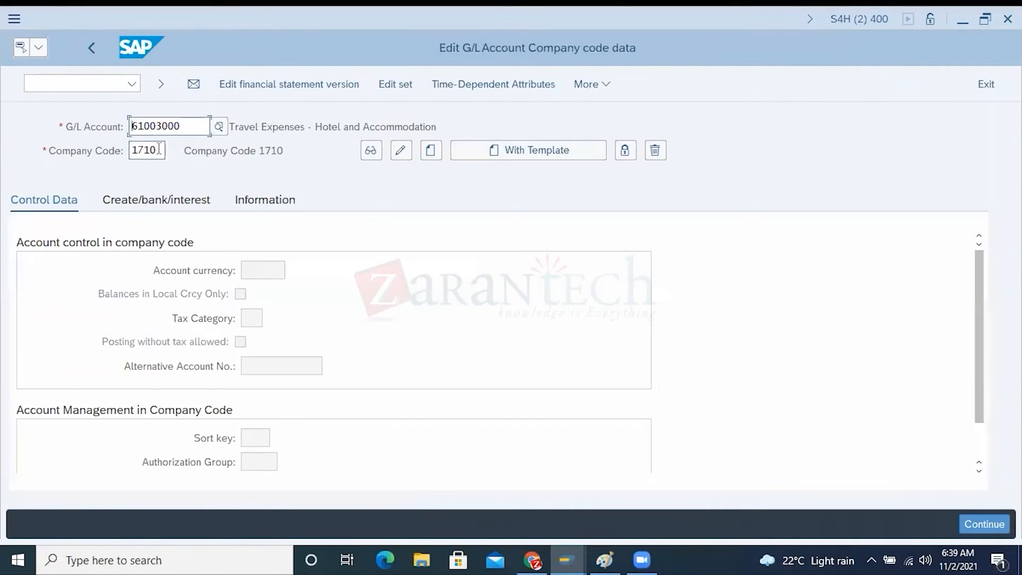
# Open the company code data of G/L account 61003000 in company code 1710 for changing
pyautogui.moveTo(159, 149); pyautogui.dragTo(130, 150)
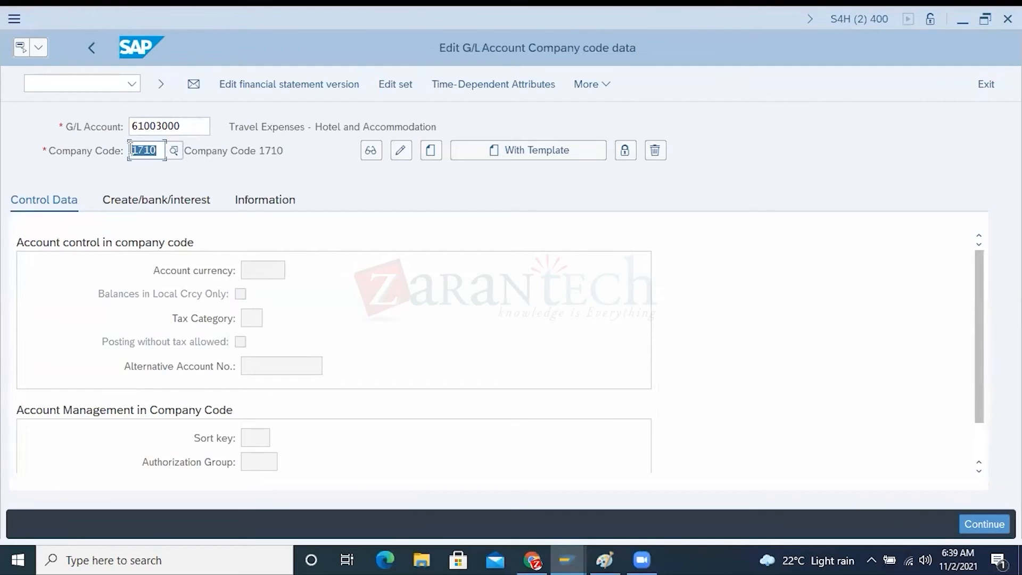
pyautogui.moveTo(205, 126); pyautogui.dragTo(129, 151)
pyautogui.click(400, 152)
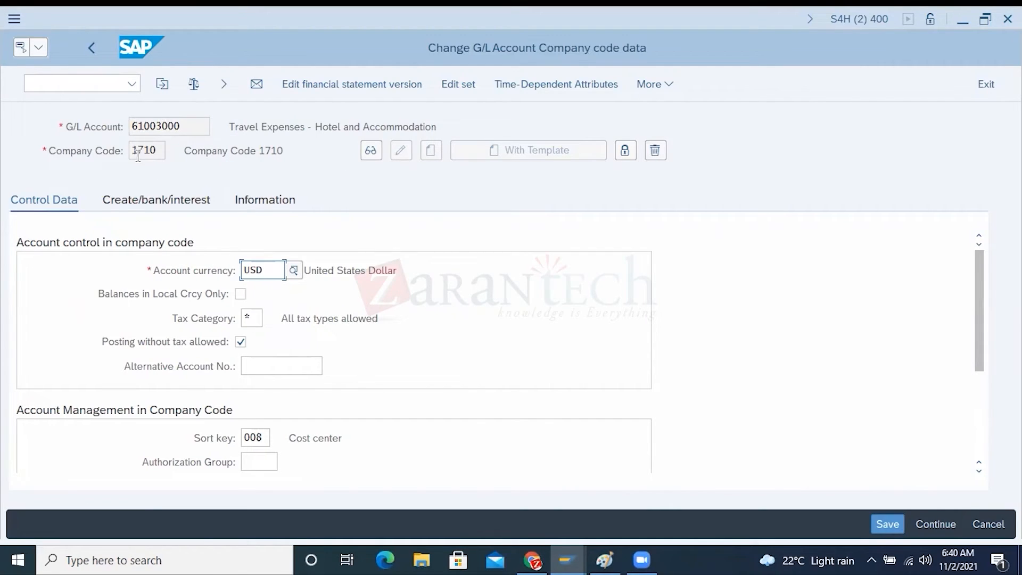
# Examine the G/L account, company code and alternative account number fields in the company code data of account 61003000
pyautogui.click(186, 123)
pyautogui.moveTo(186, 124); pyautogui.dragTo(129, 119)
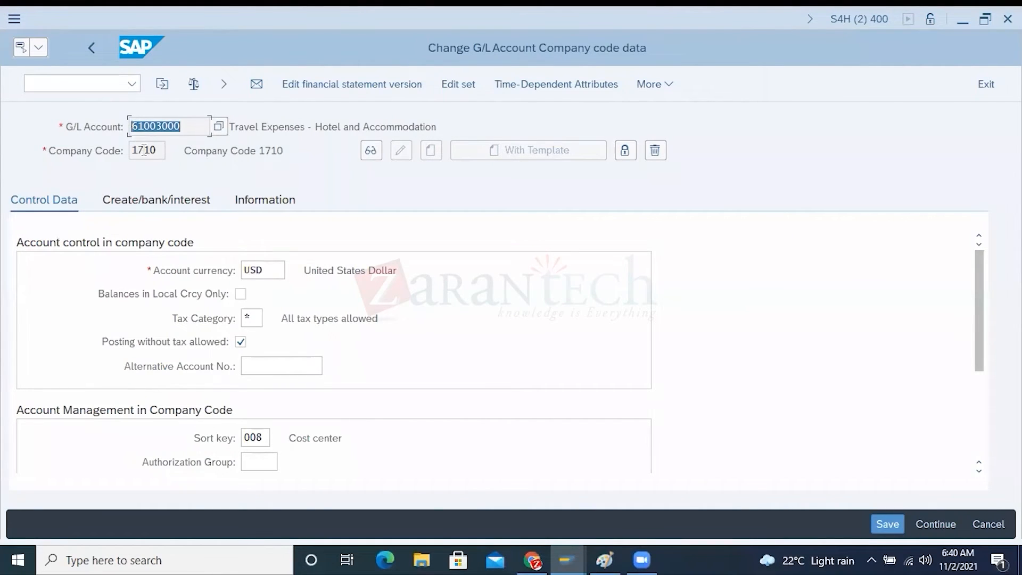
pyautogui.moveTo(157, 150); pyautogui.dragTo(130, 150)
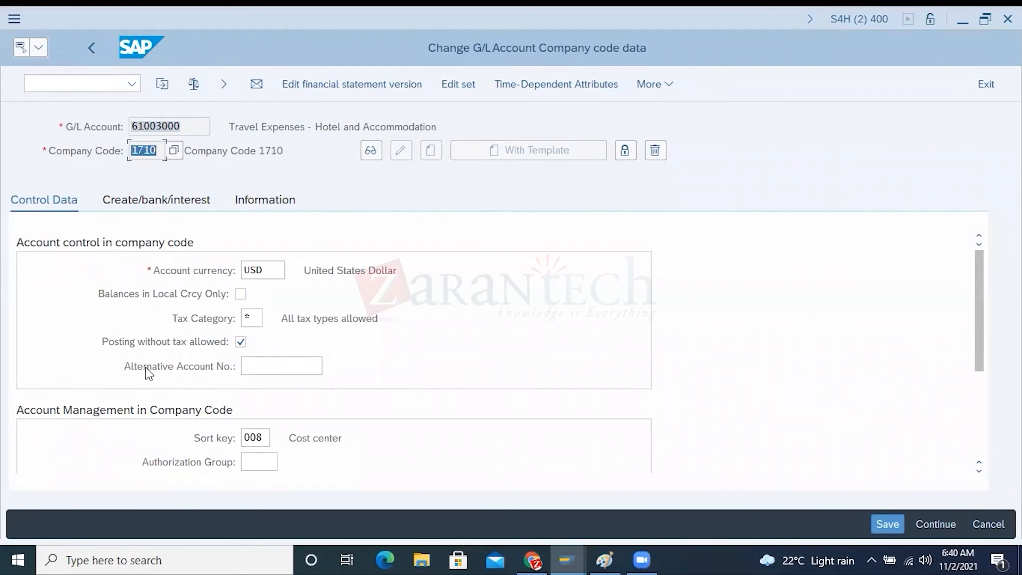
pyautogui.click(270, 366)
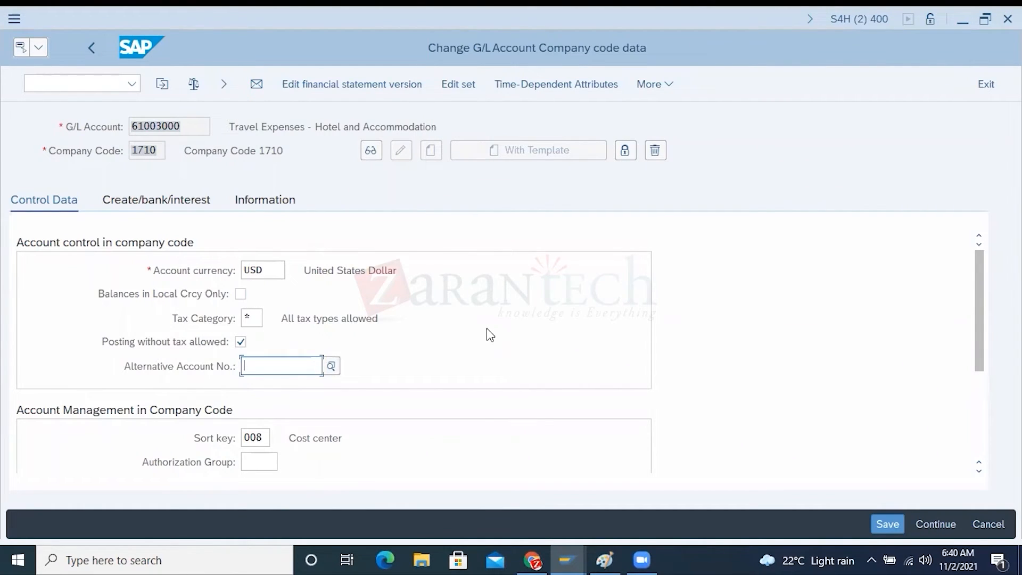
pyautogui.moveTo(181, 126); pyautogui.dragTo(128, 125)
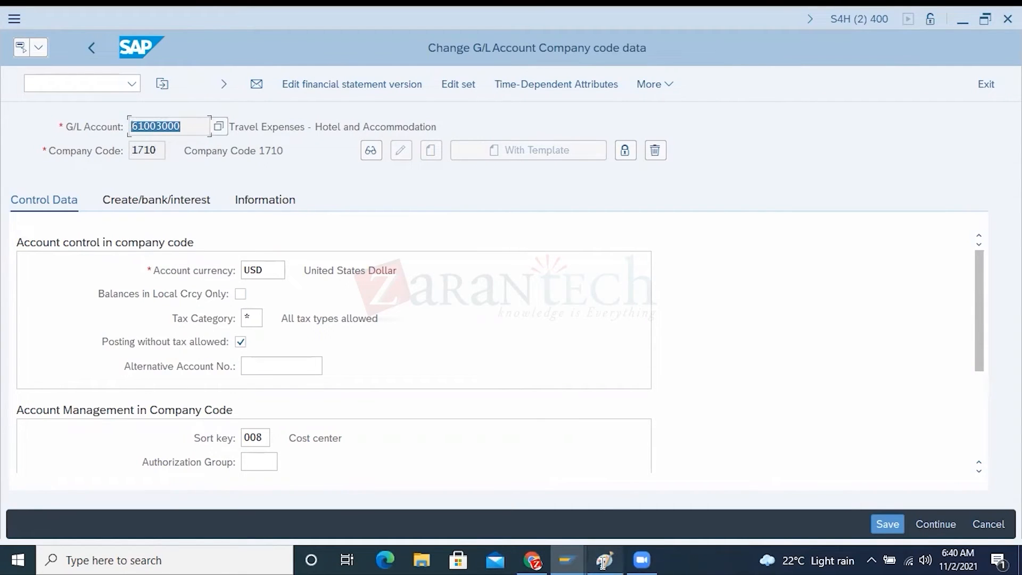
# Switch to Paint and erase the account numbers 60003001 to 60003003 below 60003000 in the lower YCOA column
pyautogui.click(603, 559)
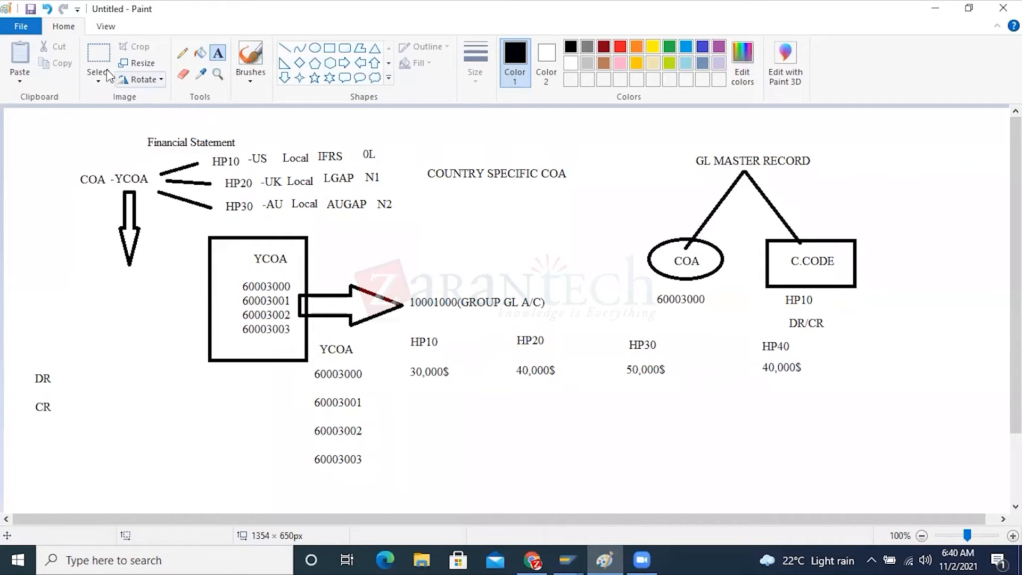
pyautogui.click(99, 55)
pyautogui.moveTo(309, 390); pyautogui.dragTo(372, 469)
pyautogui.press('Delete')
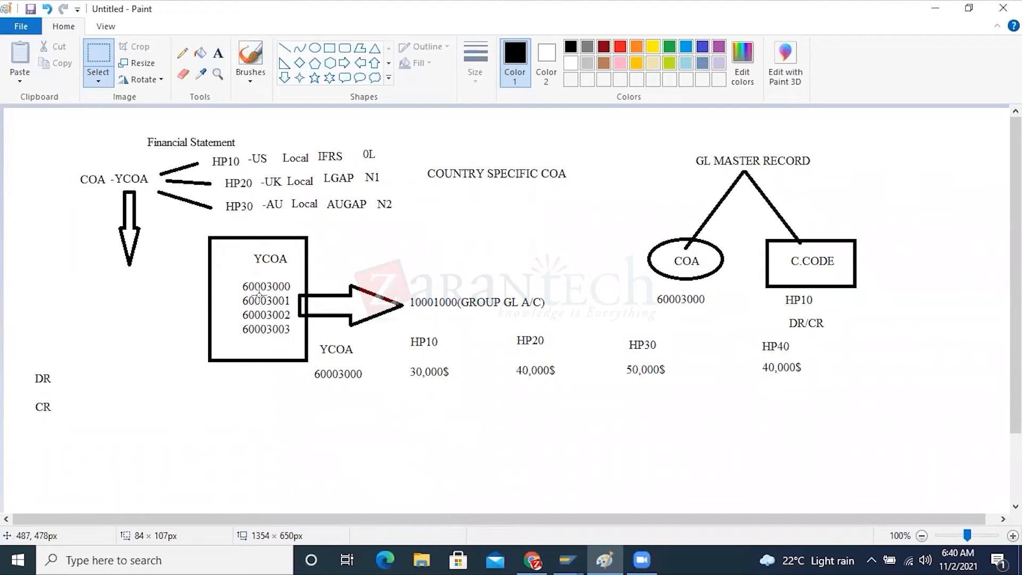
# Add the text "CSHP" with "1000000" underneath it below account 60003000 in the lower YCOA column
pyautogui.click(218, 53)
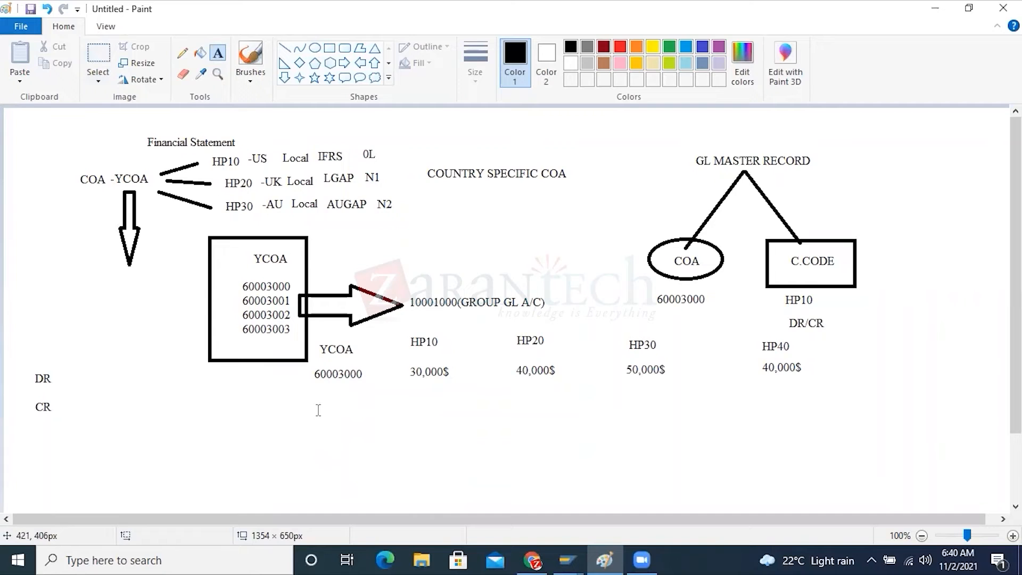
pyautogui.click(318, 409)
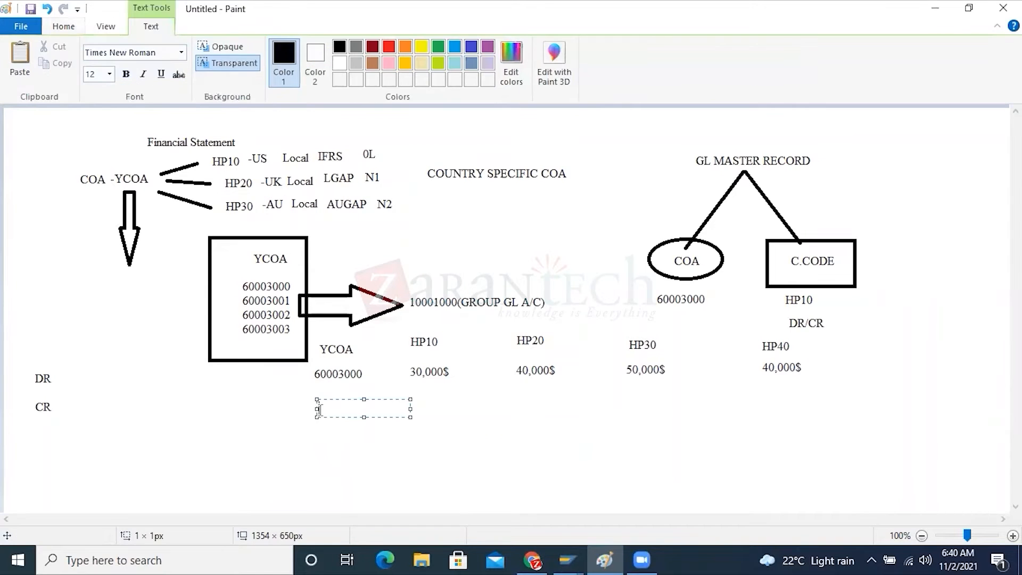
pyautogui.write('CSHP')
pyautogui.press('Return')
pyautogui.press('Return')
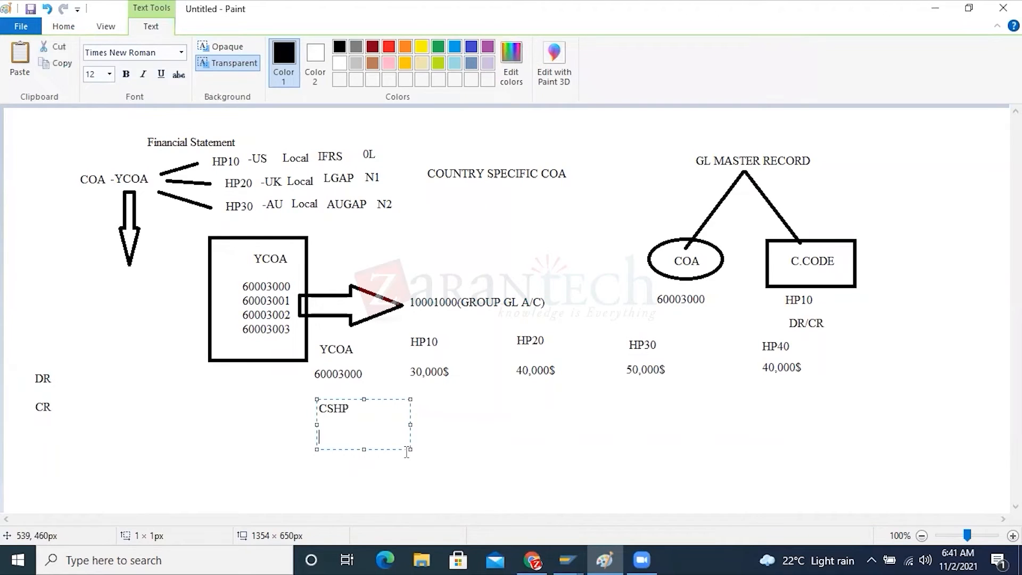
pyautogui.write('1000000')
pyautogui.click(335, 376)
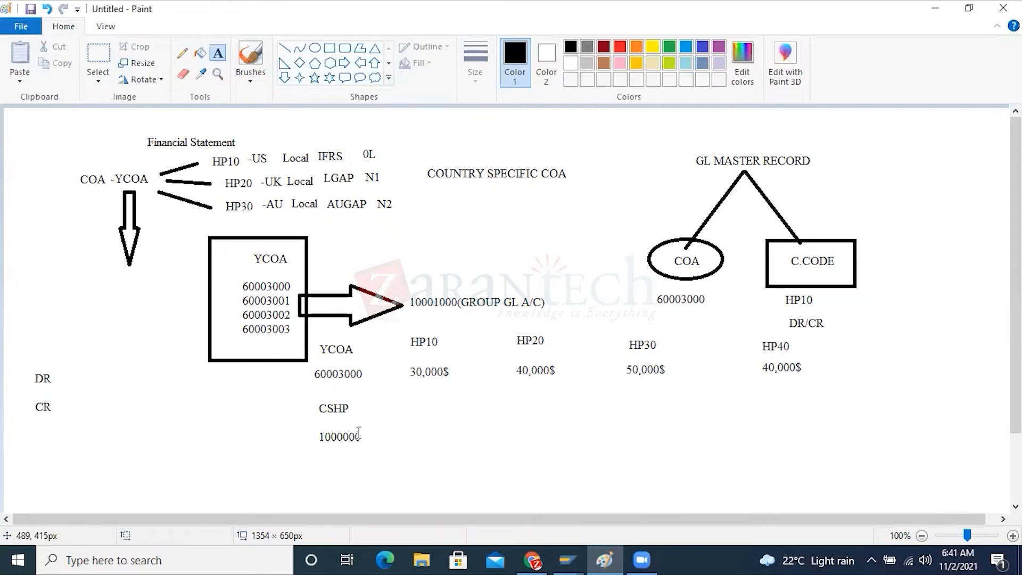
# Add the label "(TRAV. EXP.)" directly below the 1000000 account number
pyautogui.click(313, 450)
pyautogui.write('(TRAV. EXP.')
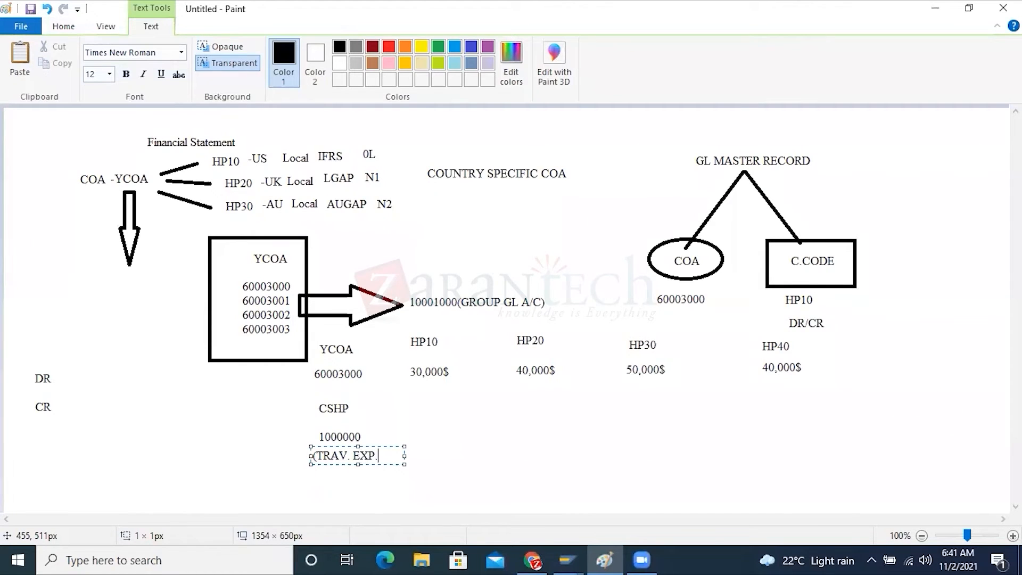
pyautogui.write(')')
pyautogui.click(343, 417)
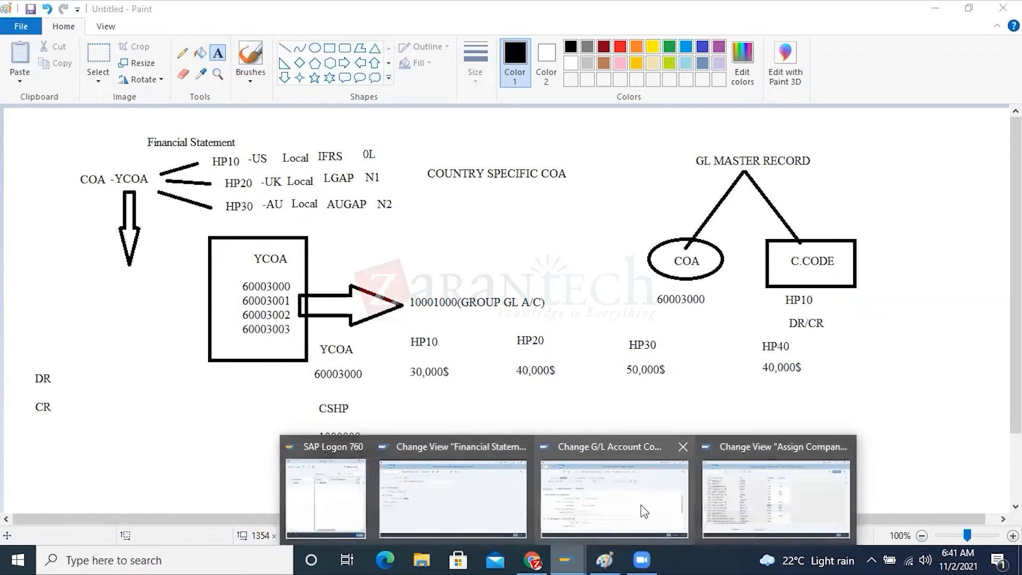
# Switch to the SAP company code data of G/L account 61003000 and set the alternative account number to 1000000
pyautogui.click(433, 497)
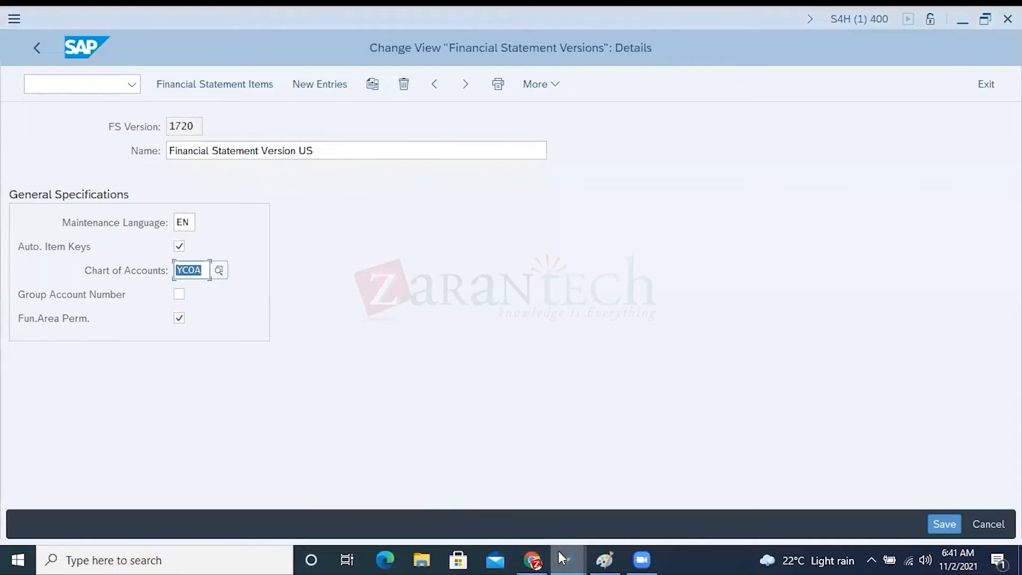
pyautogui.moveTo(559, 557)
pyautogui.click(650, 511)
pyautogui.moveTo(180, 126); pyautogui.dragTo(127, 121)
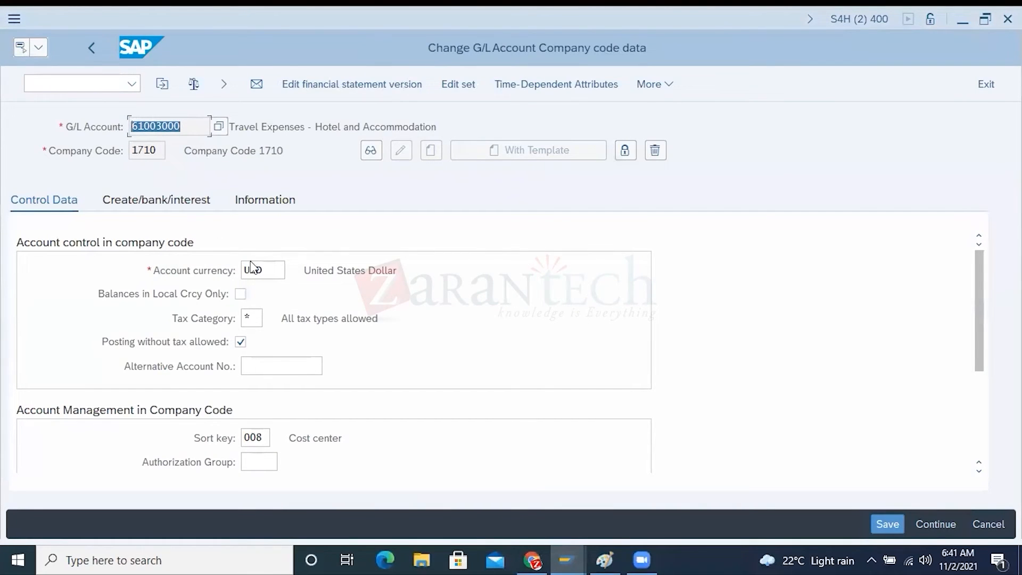
pyautogui.click(251, 366)
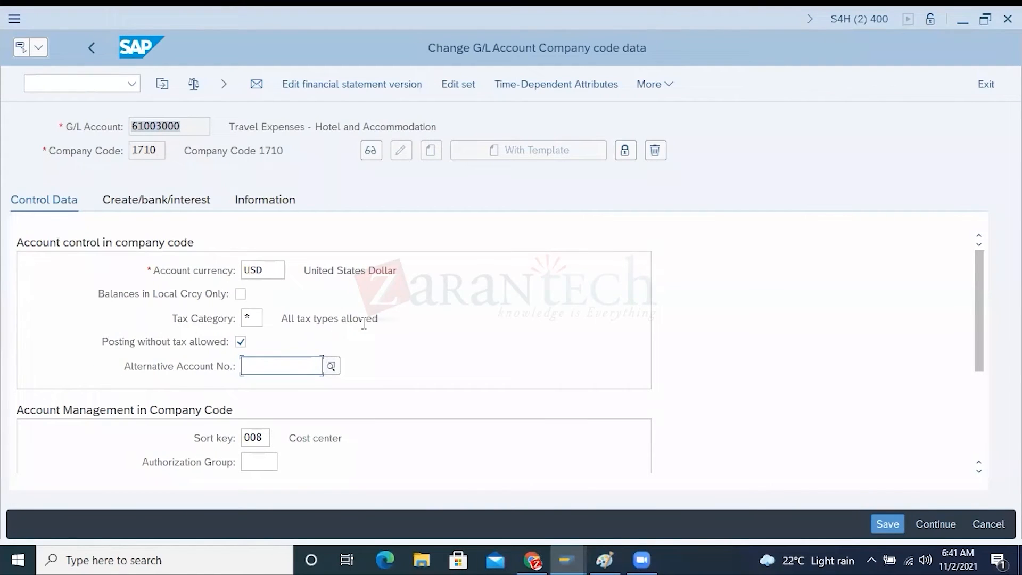
pyautogui.write('1000000')
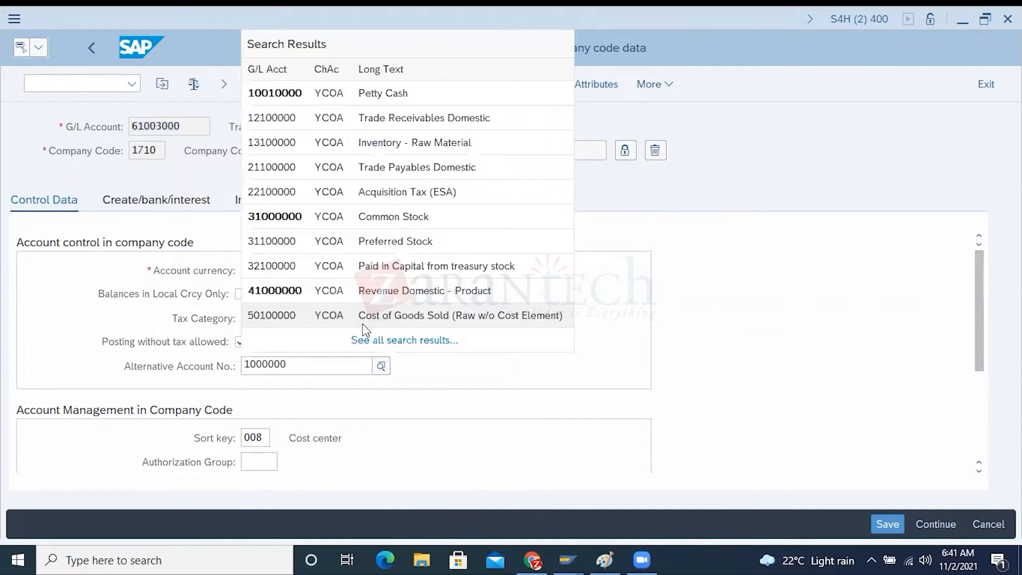
pyautogui.click(661, 218)
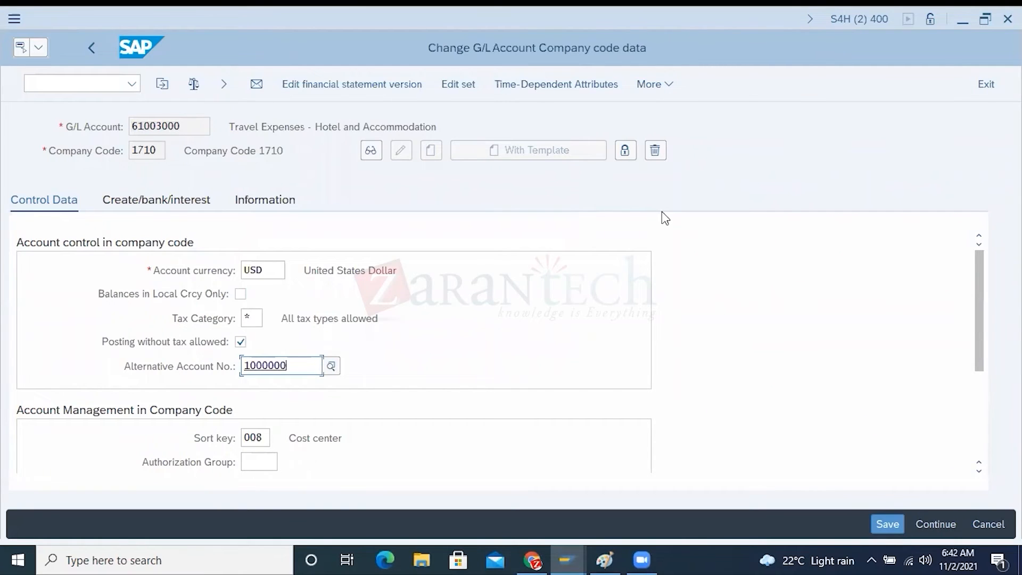
# Compare the alternative account number with the operating G/L account 61003000 and company code 1710
pyautogui.click(184, 371)
pyautogui.click(248, 366)
pyautogui.moveTo(289, 366); pyautogui.dragTo(241, 366)
pyautogui.click(183, 126)
pyautogui.moveTo(183, 126); pyautogui.dragTo(130, 127)
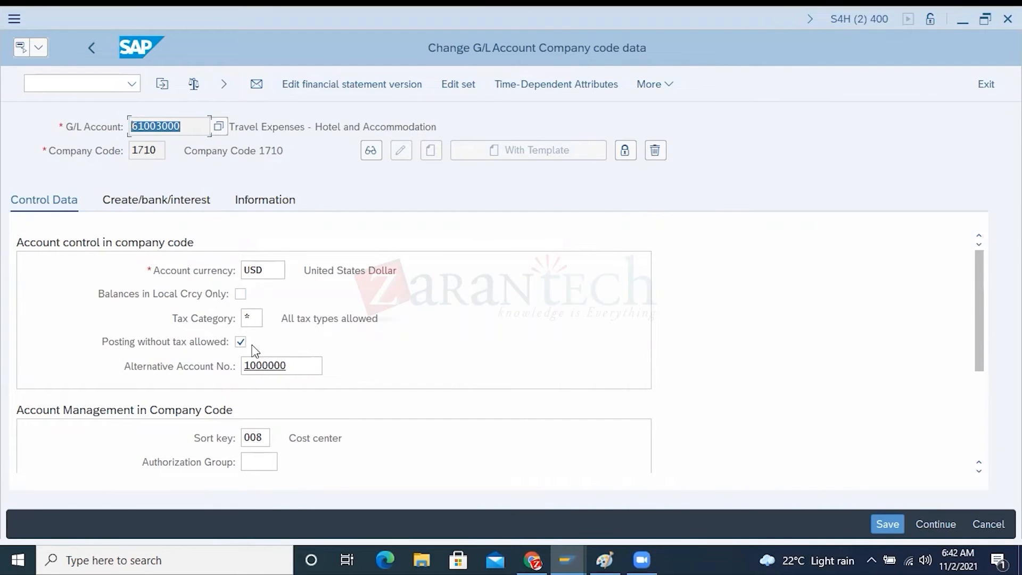
pyautogui.moveTo(296, 366); pyautogui.dragTo(242, 365)
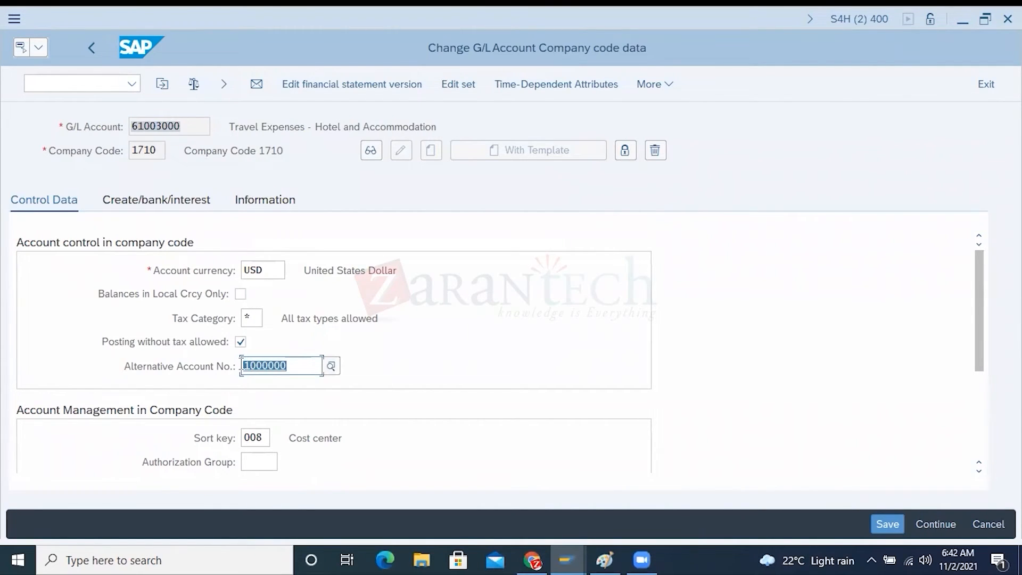
pyautogui.moveTo(180, 124); pyautogui.dragTo(130, 127)
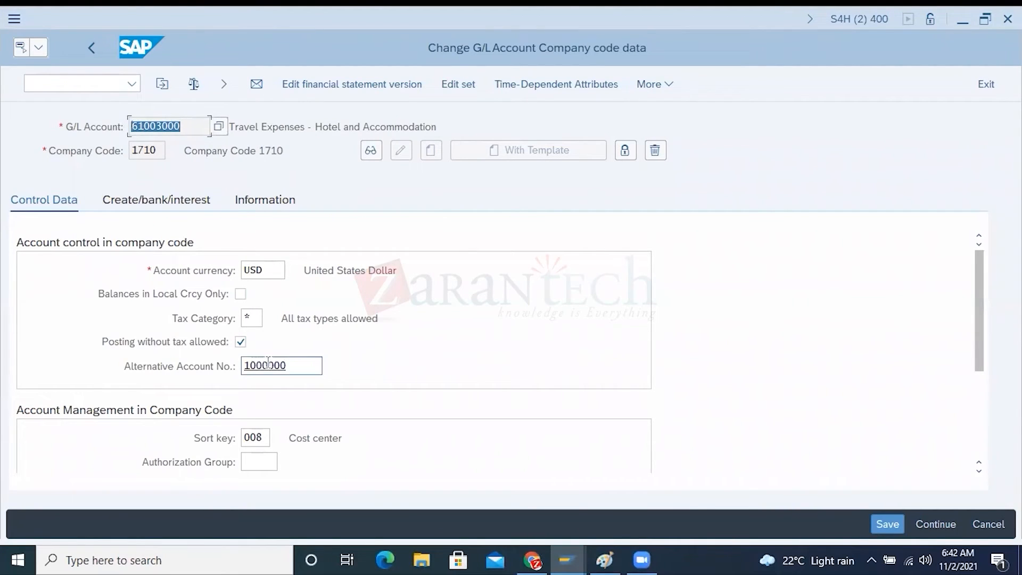
pyautogui.moveTo(290, 366); pyautogui.dragTo(237, 366)
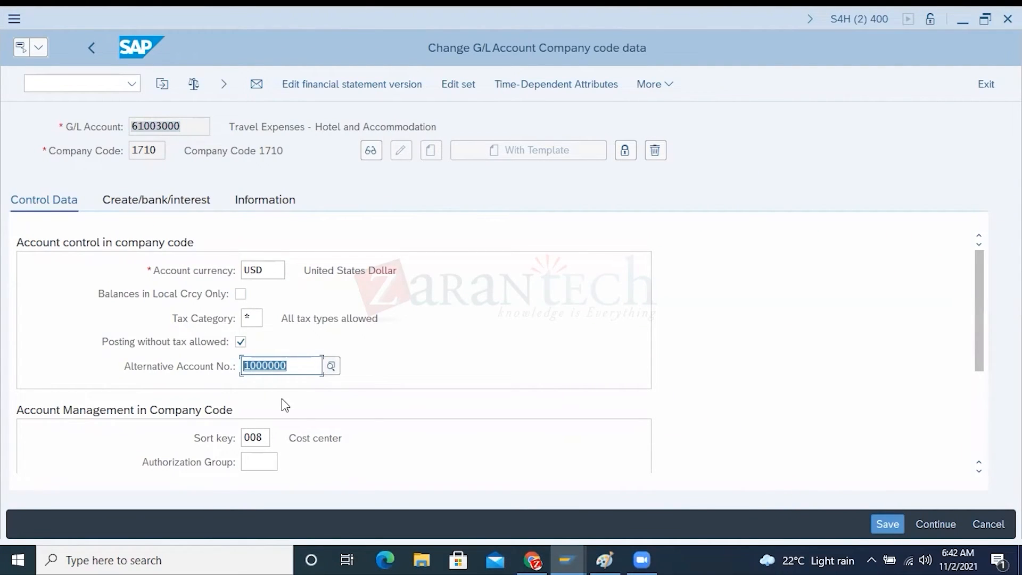
pyautogui.click(256, 367)
pyautogui.moveTo(302, 366); pyautogui.dragTo(231, 367)
pyautogui.moveTo(183, 127); pyautogui.dragTo(127, 151)
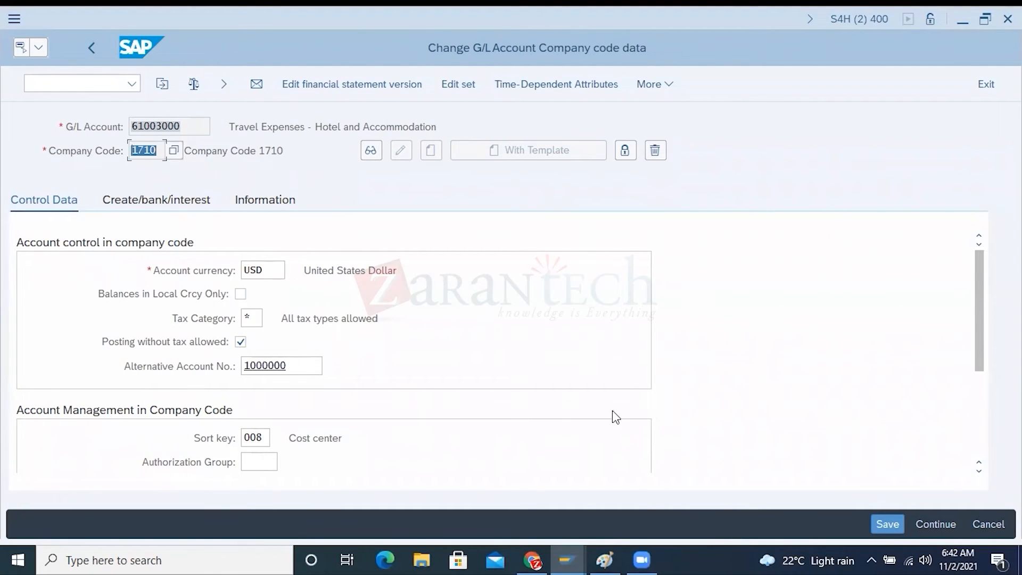
# In Paint, draw an ellipse about 257 × 130 px below the HP30 and HP40 amounts and label it "500 GL"
pyautogui.click(608, 550)
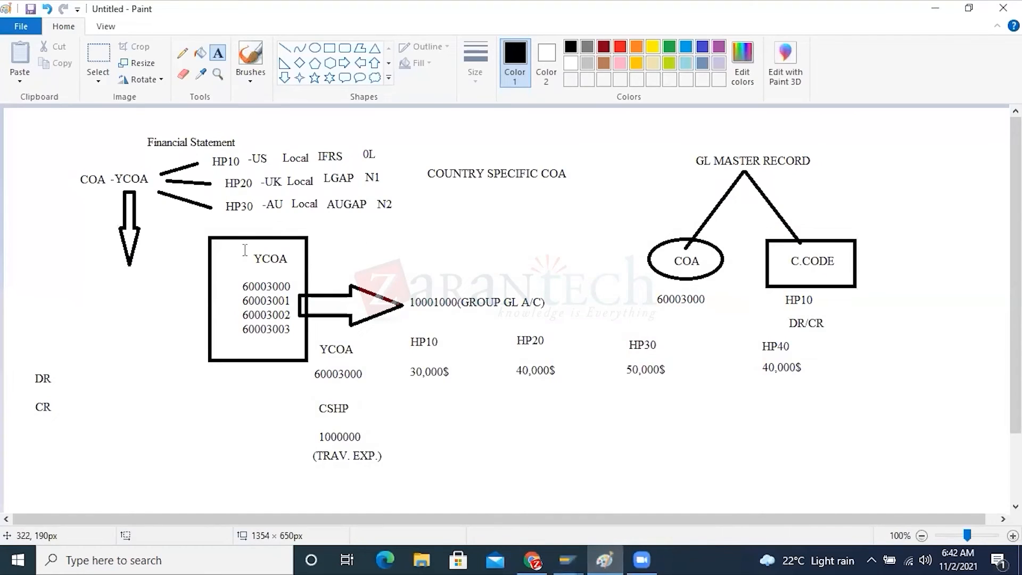
pyautogui.click(314, 48)
pyautogui.moveTo(634, 391)
pyautogui.mouseDown()
pyautogui.moveTo(771, 484)
pyautogui.moveTo(827, 487)
pyautogui.mouseUp()
pyautogui.click(217, 52)
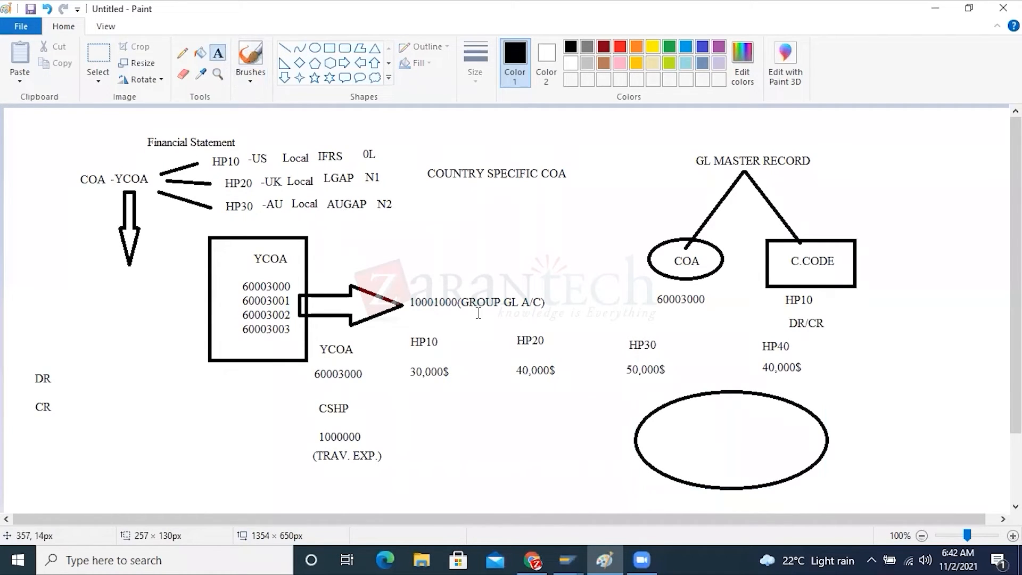
pyautogui.click(716, 440)
pyautogui.write('500 GL')
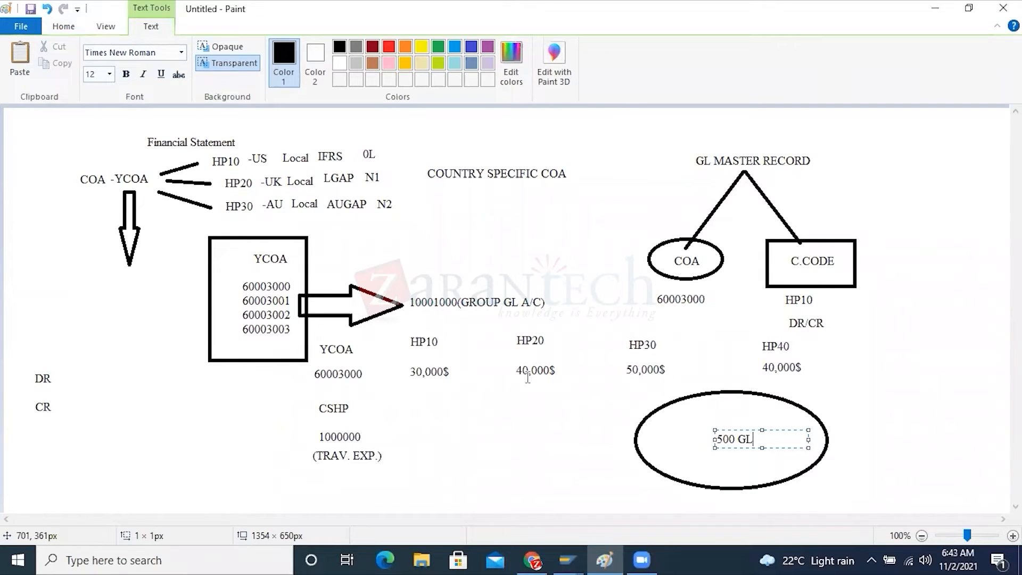
pyautogui.moveTo(763, 439); pyautogui.dragTo(713, 437)
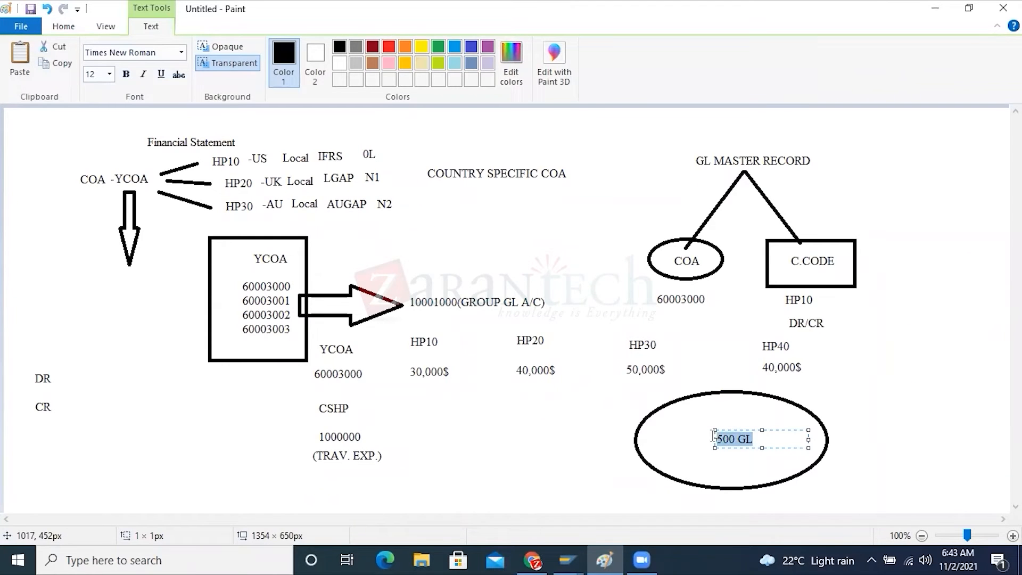
# Switch to SAP's financial statement versions and start a new entry with FS version CSHP and chart of accounts CSHP
pyautogui.click(567, 560)
pyautogui.click(450, 468)
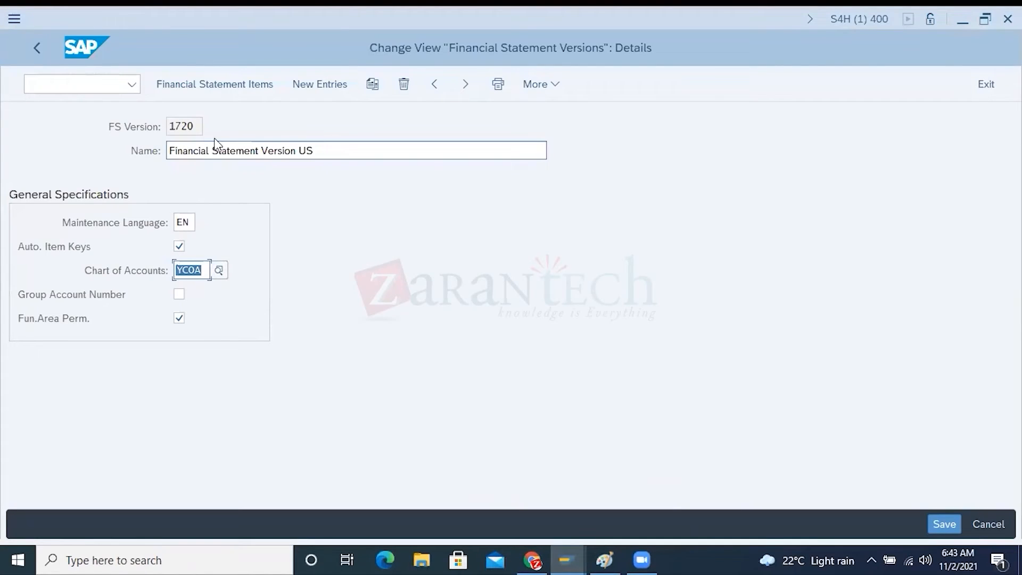
pyautogui.click(39, 48)
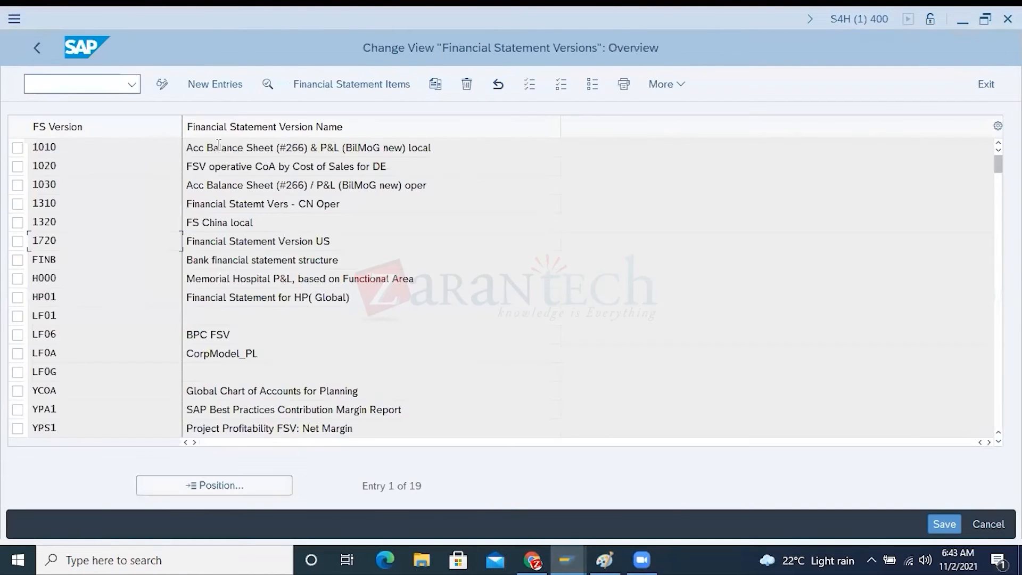
pyautogui.click(226, 87)
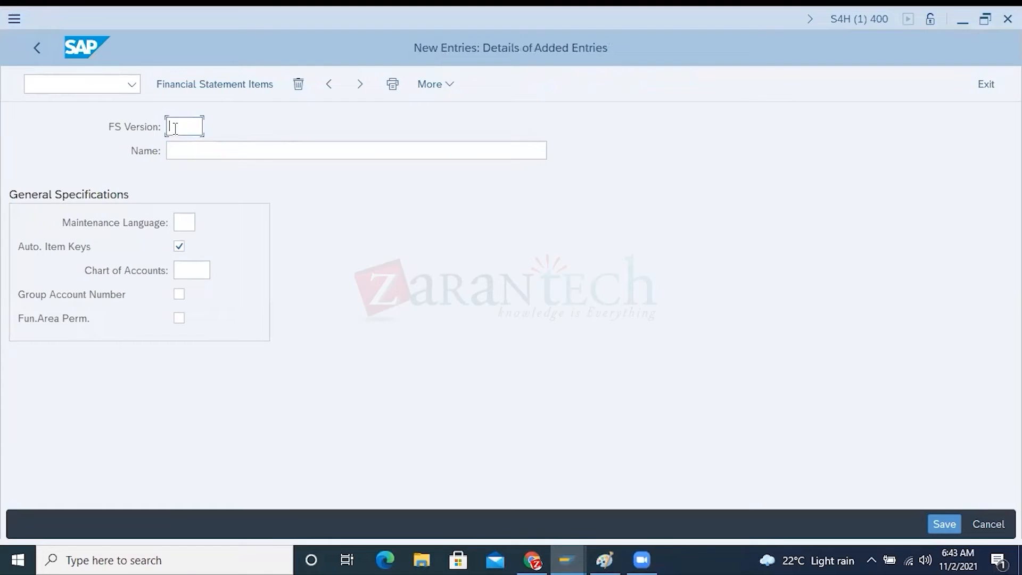
pyautogui.write('CSHP')
pyautogui.click(123, 272)
pyautogui.click(189, 269)
pyautogui.write('CSHP')
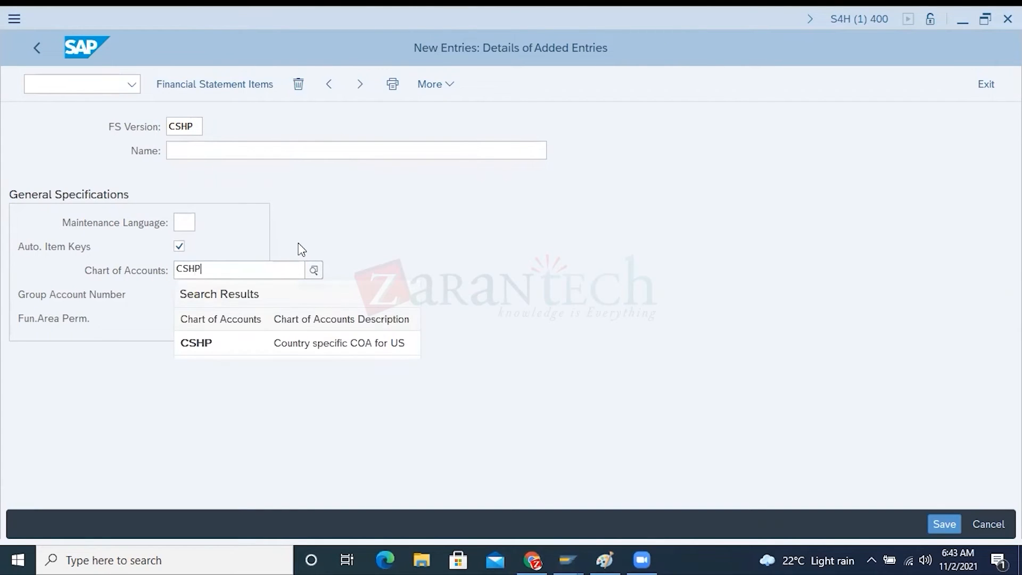
pyautogui.click(336, 340)
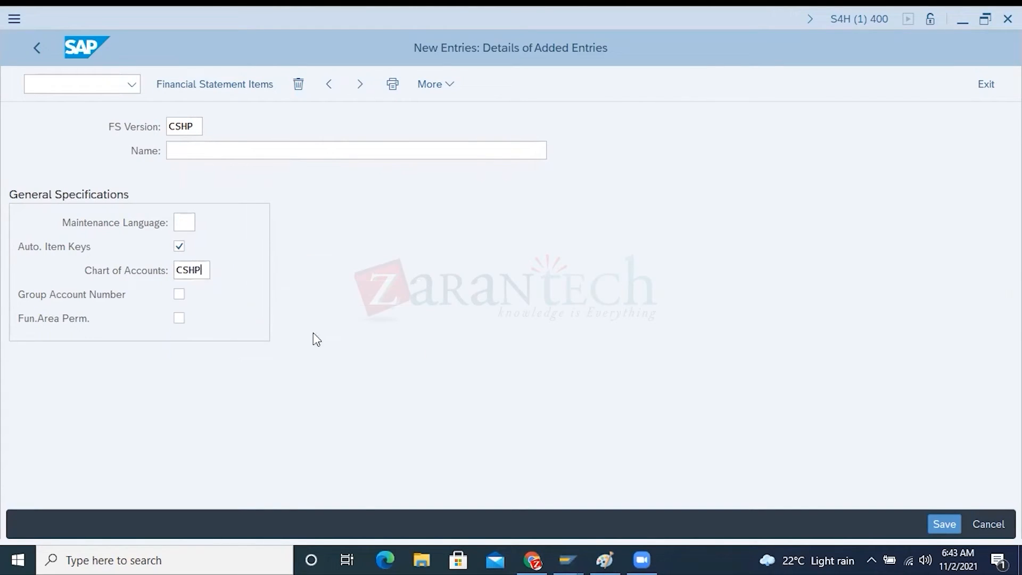
pyautogui.moveTo(204, 268); pyautogui.dragTo(175, 270)
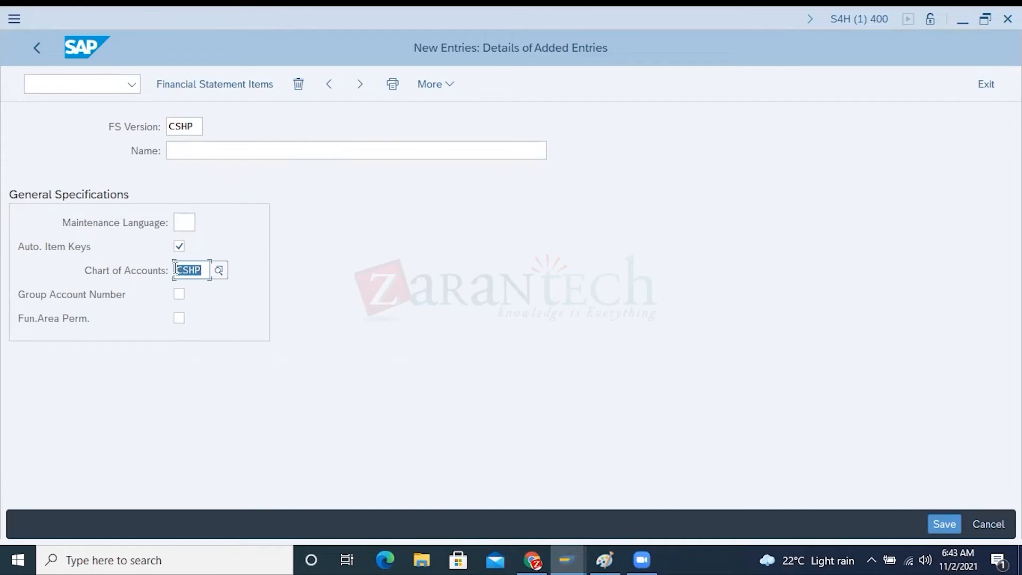
# Return to the company code data of G/L account 61003000 and examine its account number and alternative account number
pyautogui.moveTo(579, 550)
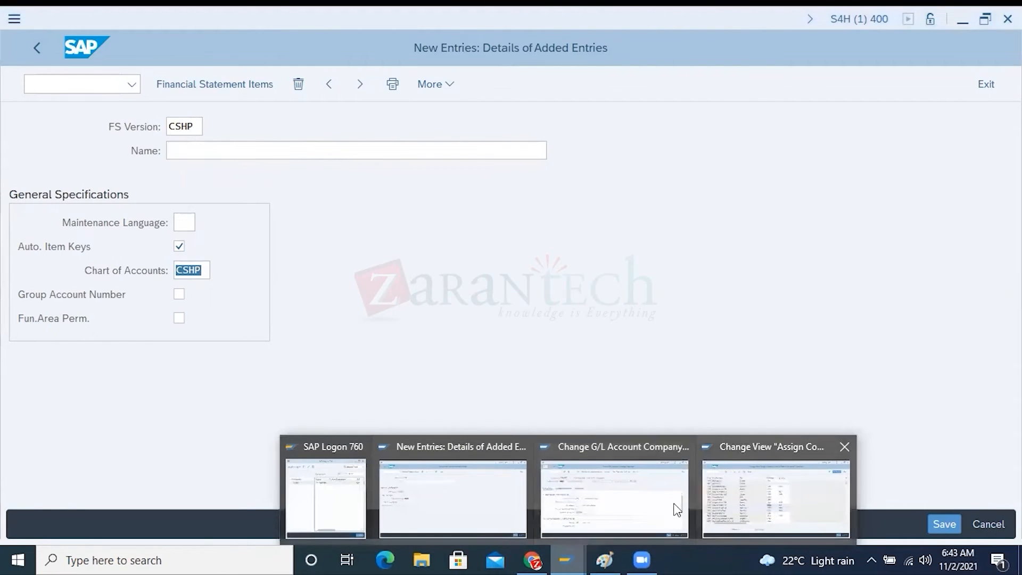
pyautogui.click(672, 506)
pyautogui.moveTo(181, 126); pyautogui.dragTo(132, 125)
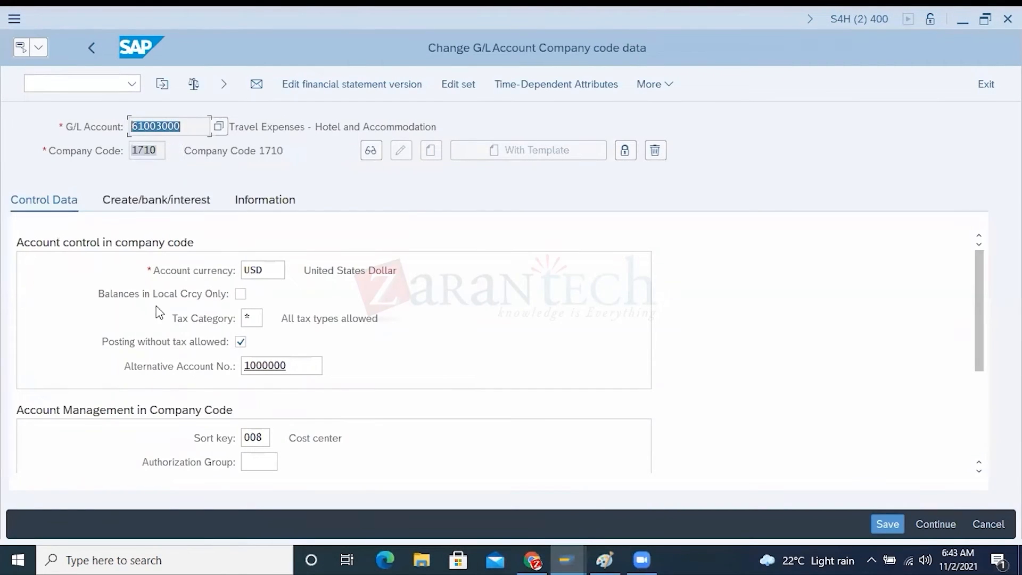
pyautogui.click(253, 373)
pyautogui.moveTo(293, 365); pyautogui.dragTo(243, 365)
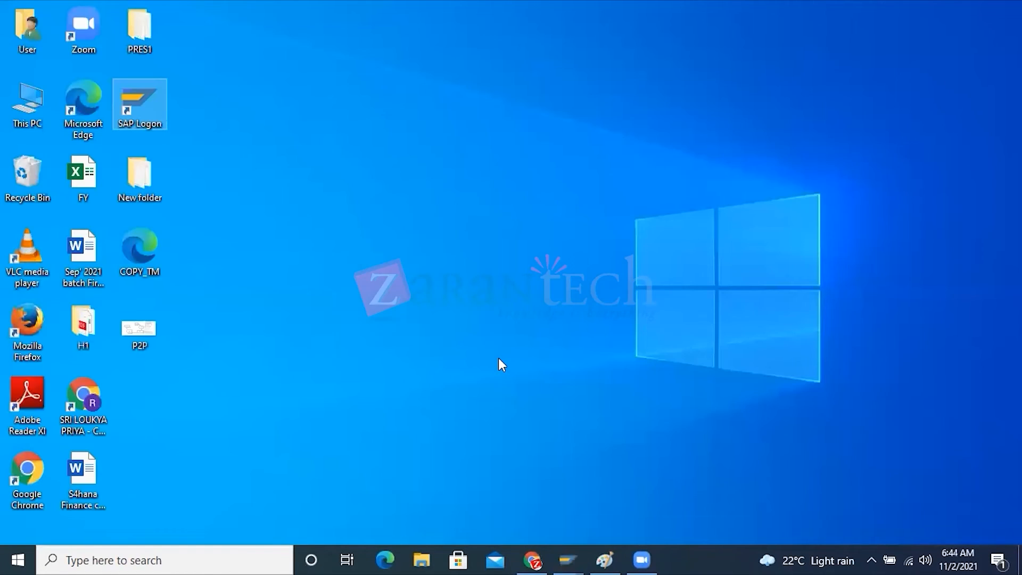
# Open the FY workbook in Excel, add a new sheet after Sheet2 and enter YCOA in cell A1
pyautogui.doubleClick(89, 175)
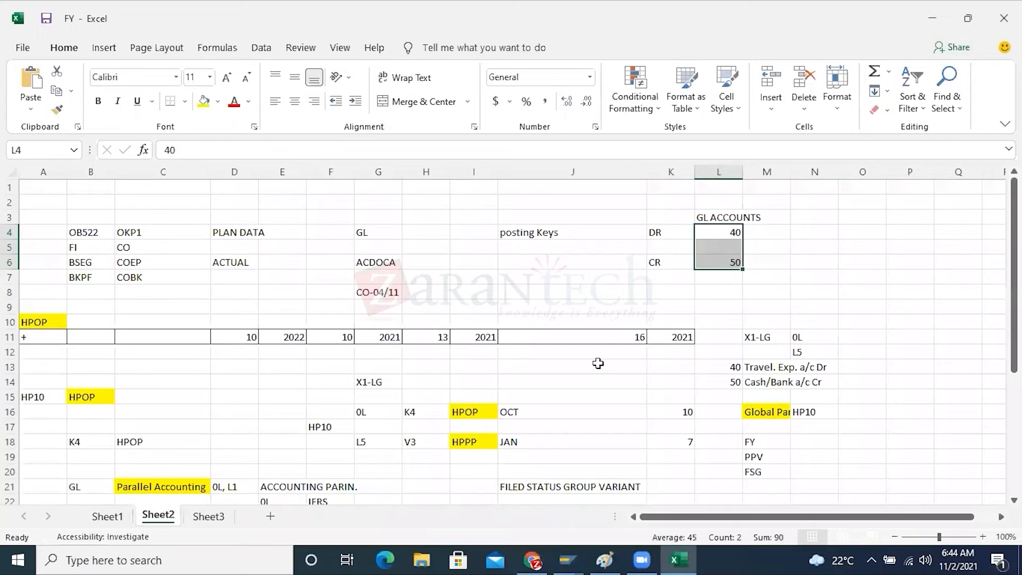
pyautogui.click(270, 517)
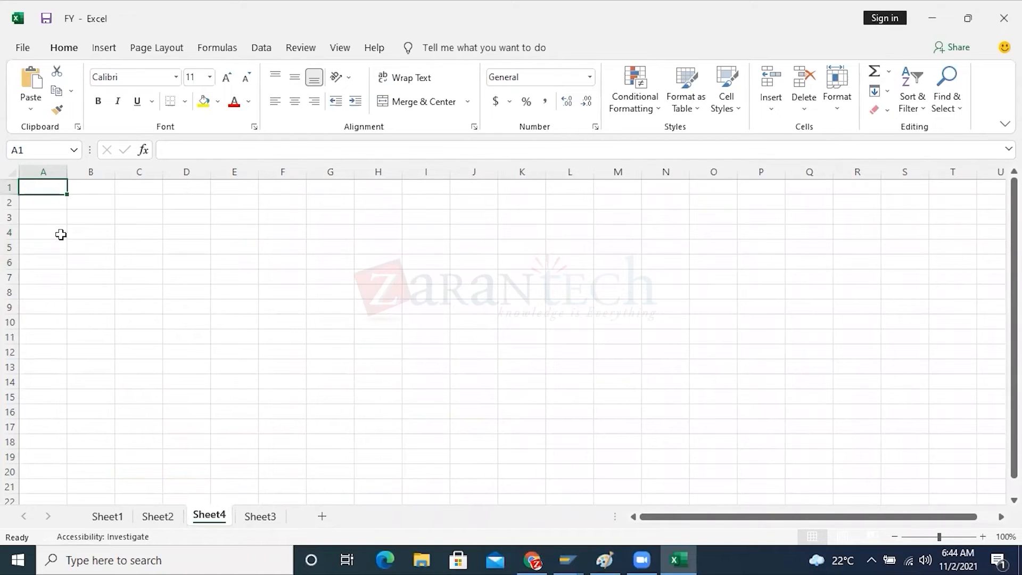
pyautogui.write('YCOA')
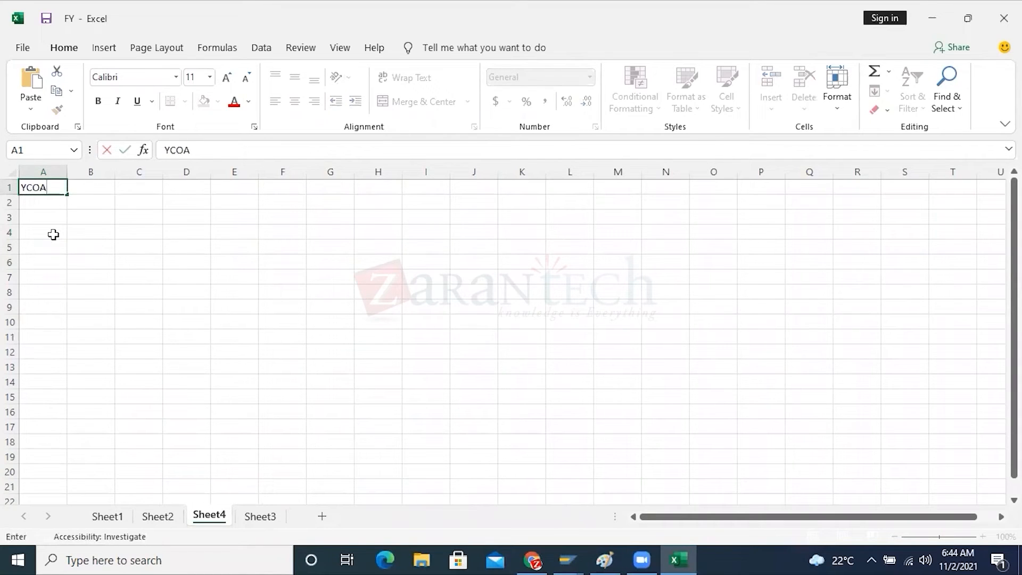
# Enter account numbers 60003000 in cell A4 and 60003002 in cell A6 under the YCOA heading
pyautogui.click(54, 234)
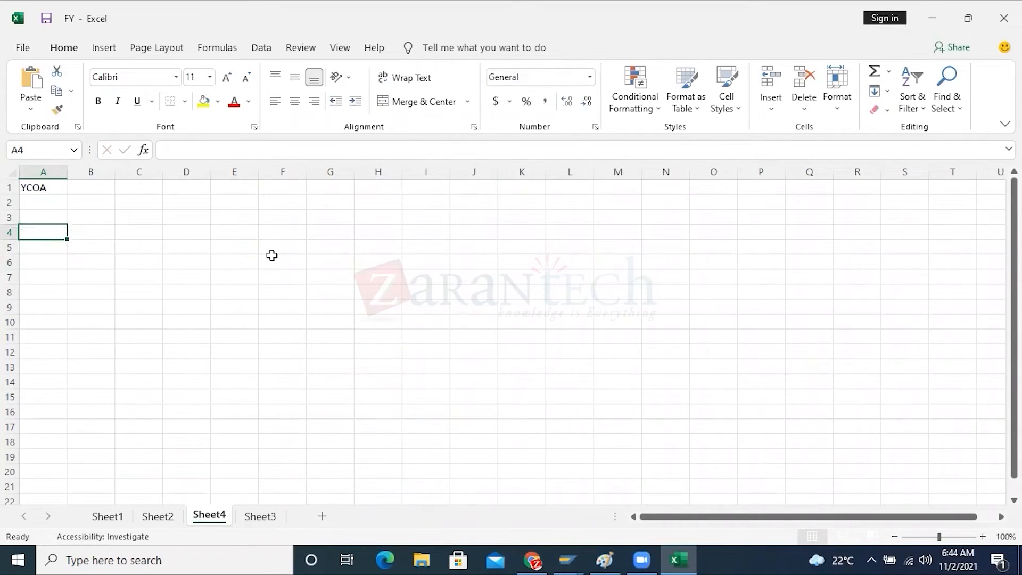
pyautogui.write('60003000')
pyautogui.click(41, 262)
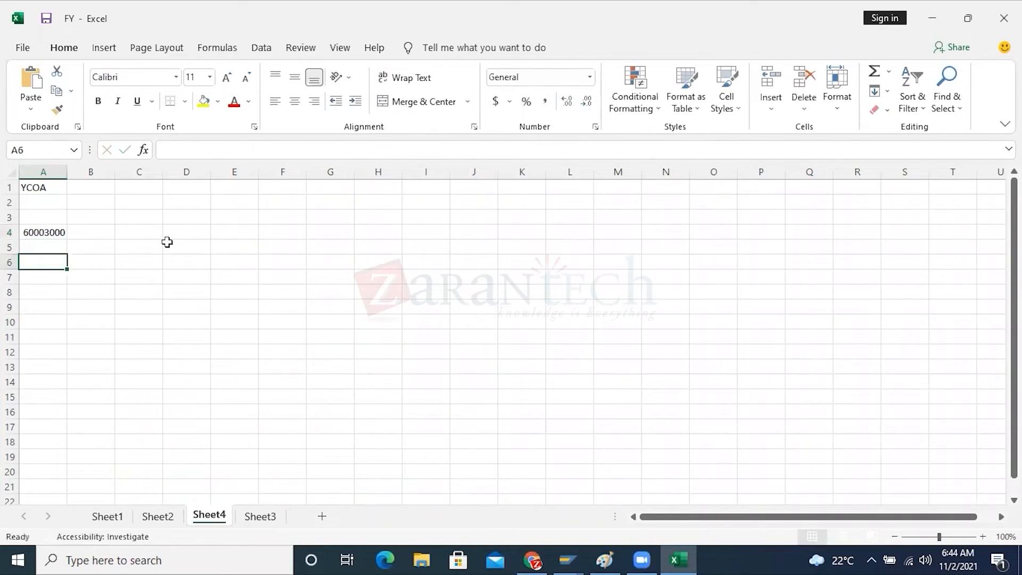
pyautogui.write('60003002')
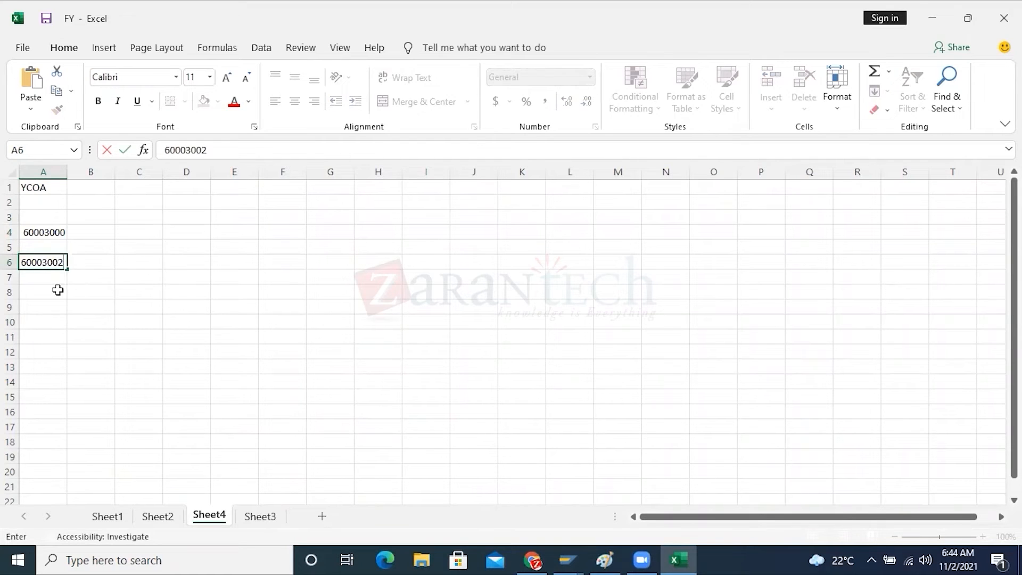
# Enter account numbers 60003003 in cell A8 and 60003004 in cell A11
pyautogui.click(58, 289)
pyautogui.write('60000')
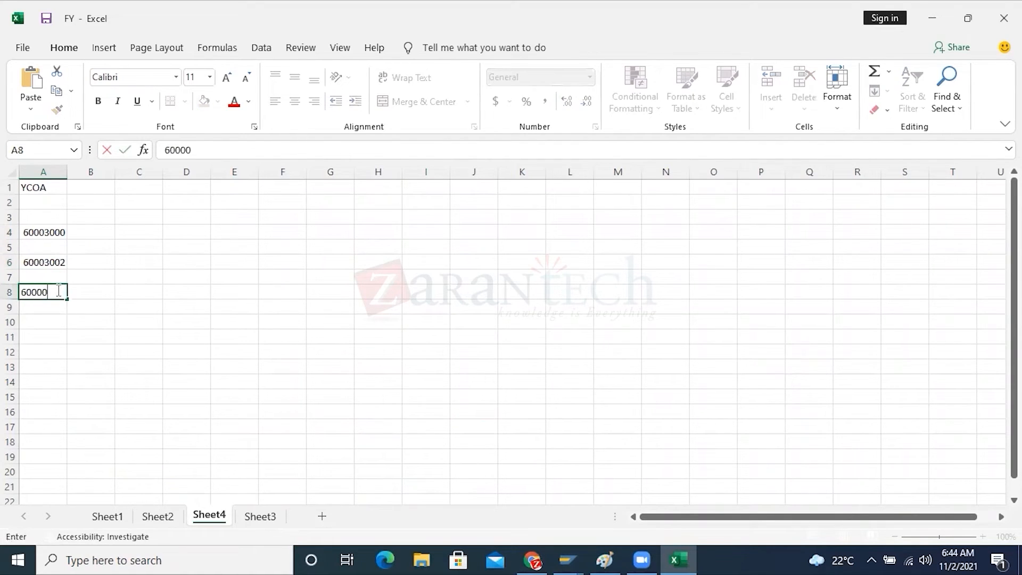
pyautogui.write('3003')
pyautogui.click(43, 335)
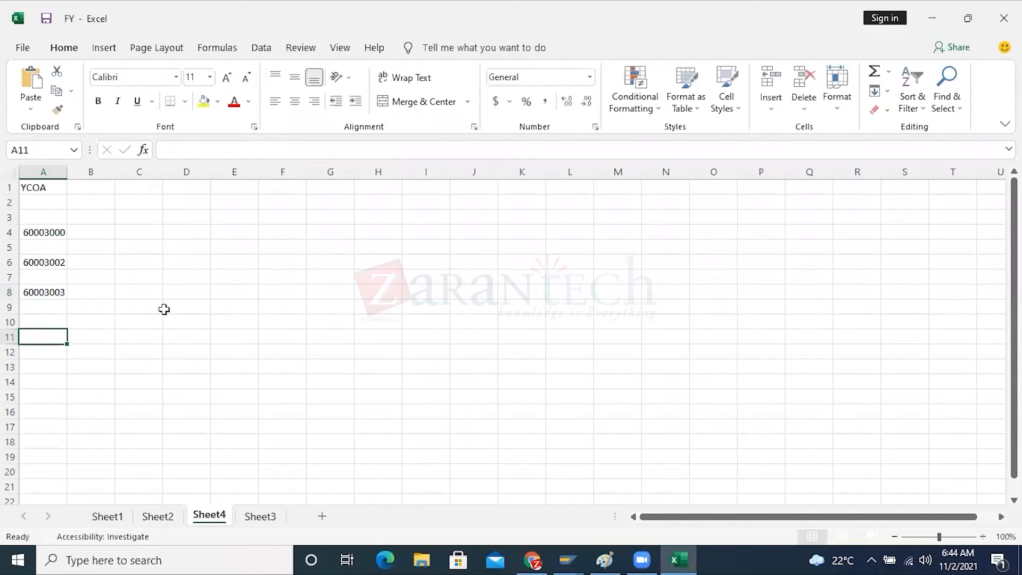
pyautogui.write('60000')
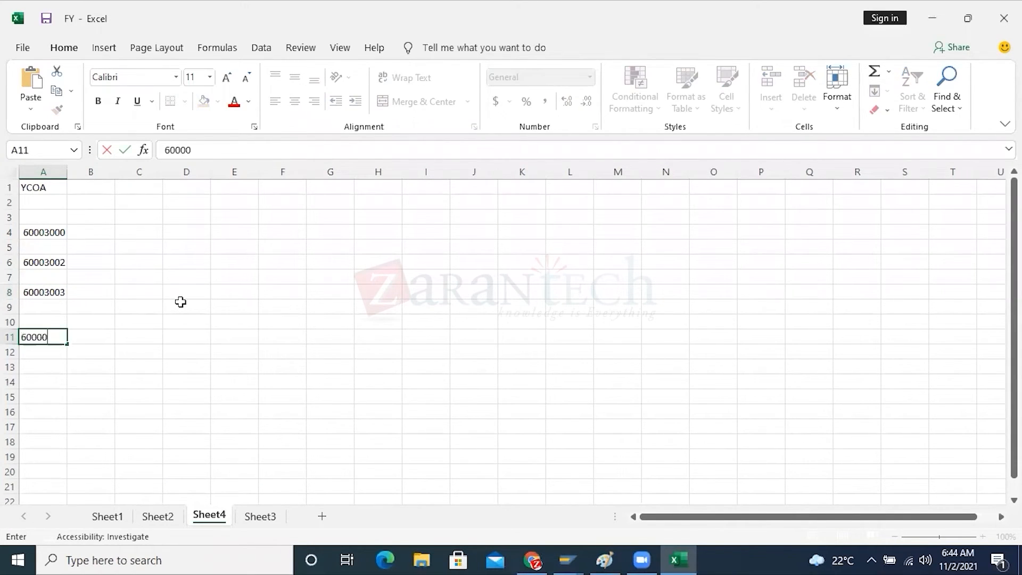
pyautogui.write('3004')
pyautogui.click(181, 302)
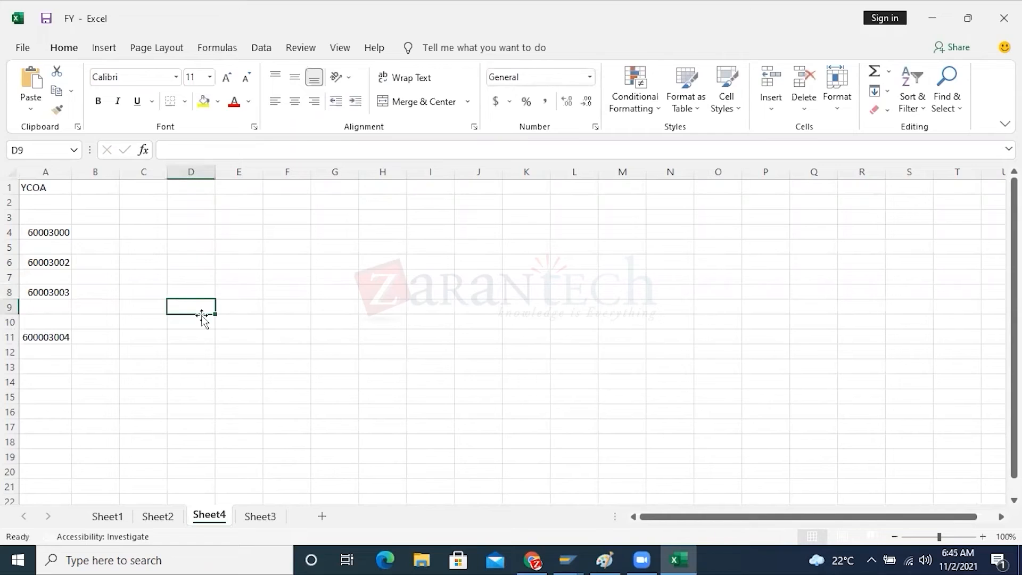
pyautogui.doubleClick(34, 337)
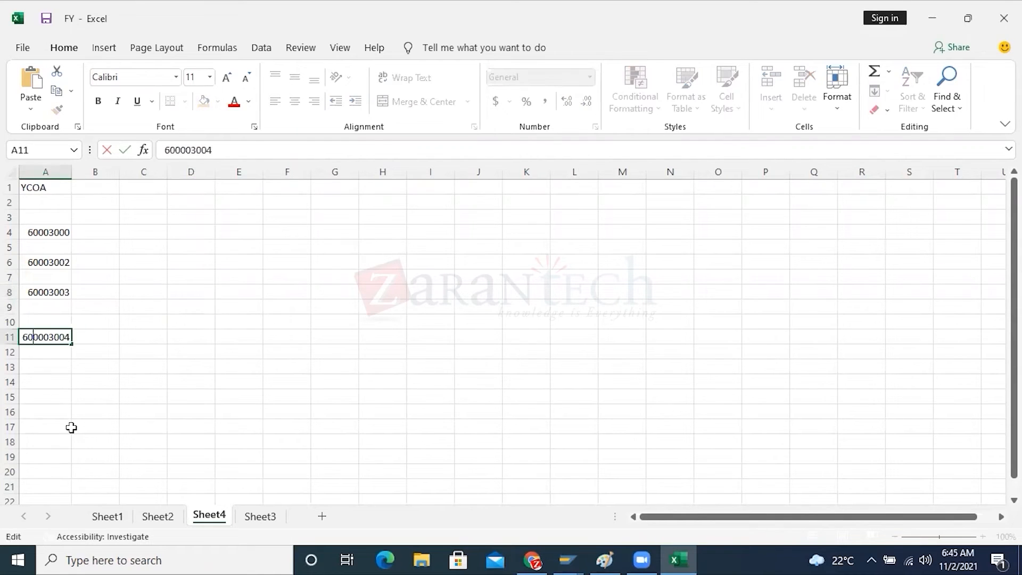
pyautogui.press('BackSpace')
pyautogui.click(256, 381)
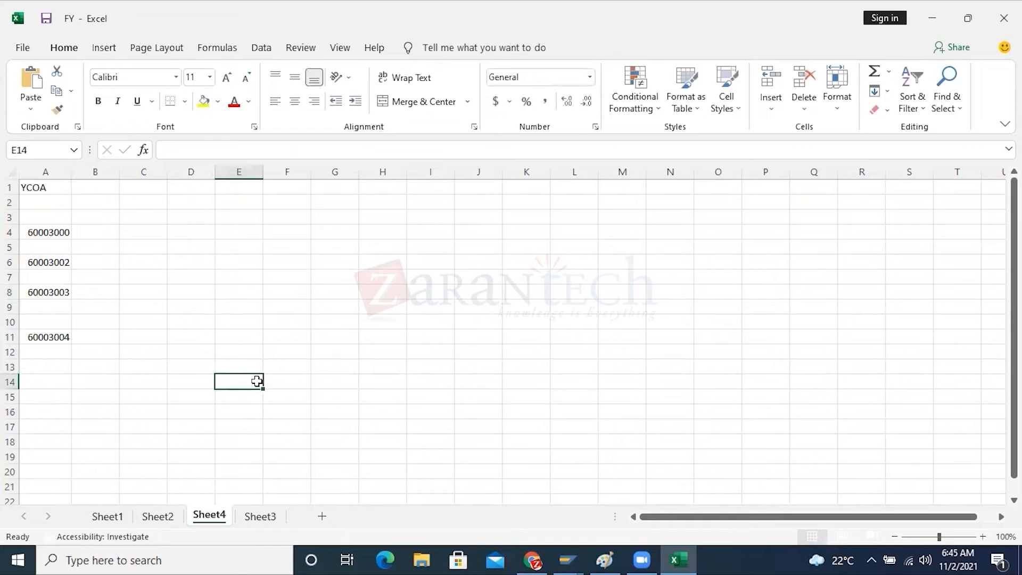
# Review the YCOA account list, then enter FS in cell N1 and YCOA in cell O1
pyautogui.moveTo(50, 232); pyautogui.dragTo(46, 337)
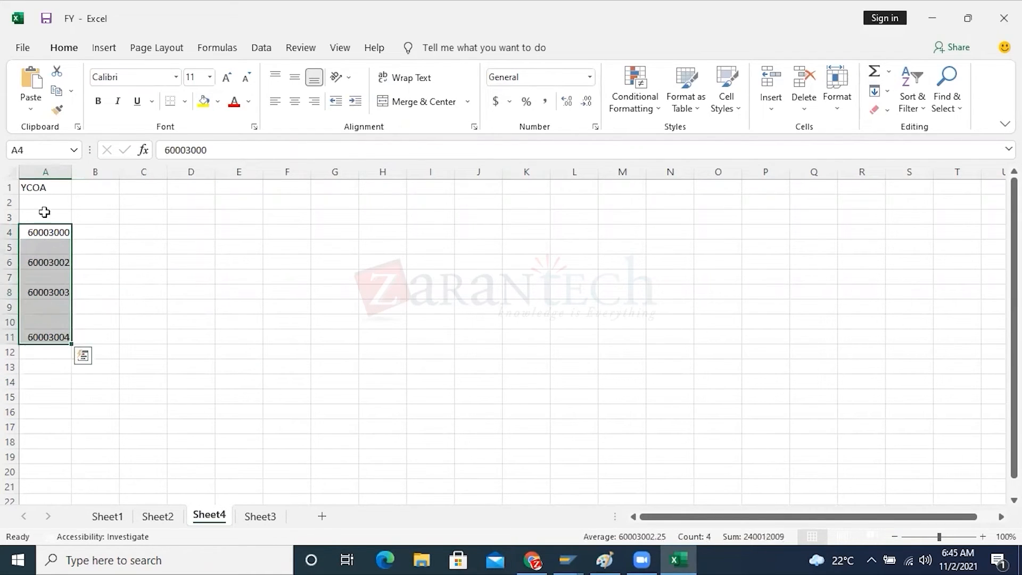
pyautogui.click(39, 188)
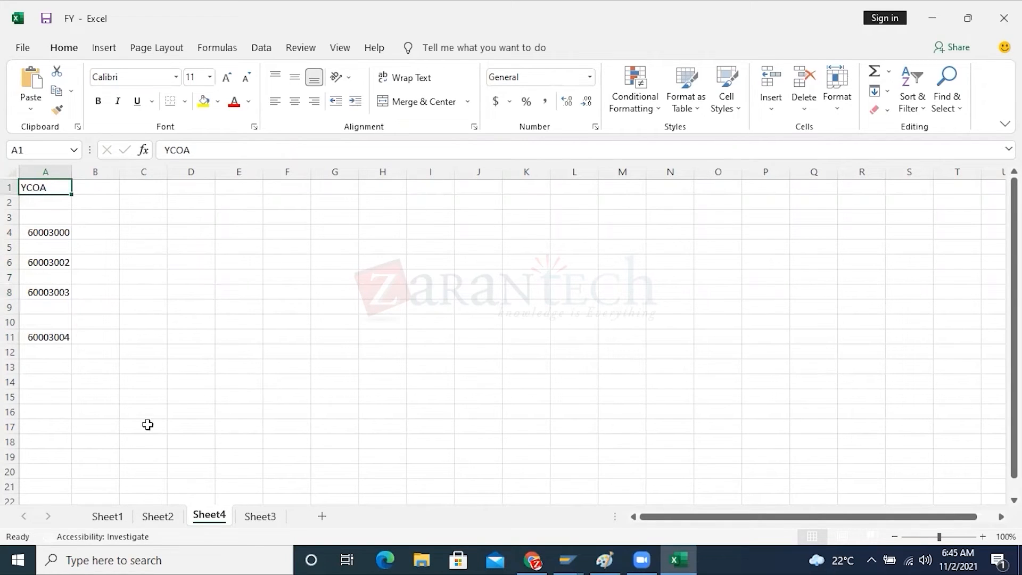
pyautogui.click(660, 189)
pyautogui.write('FS')
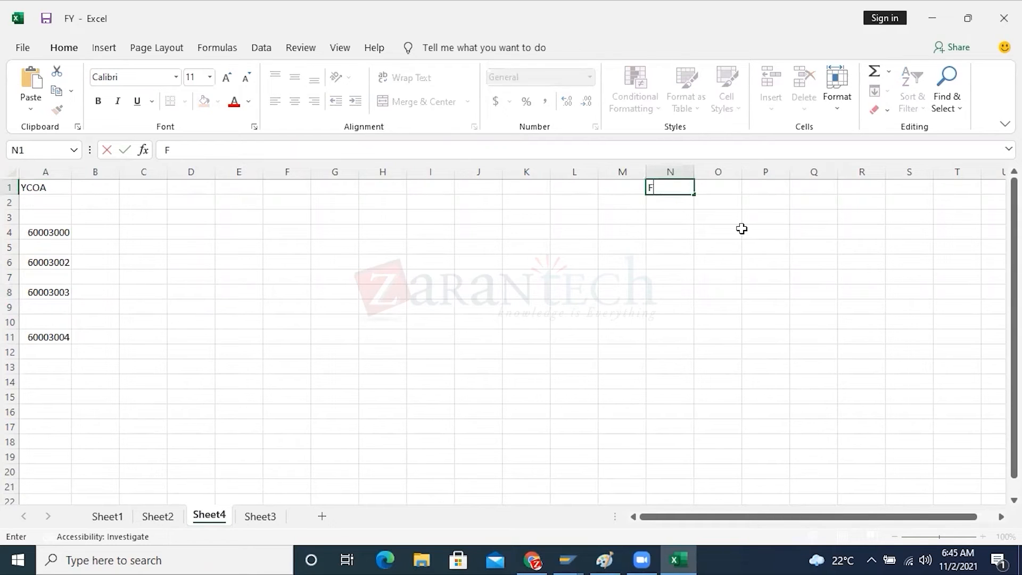
pyautogui.click(721, 187)
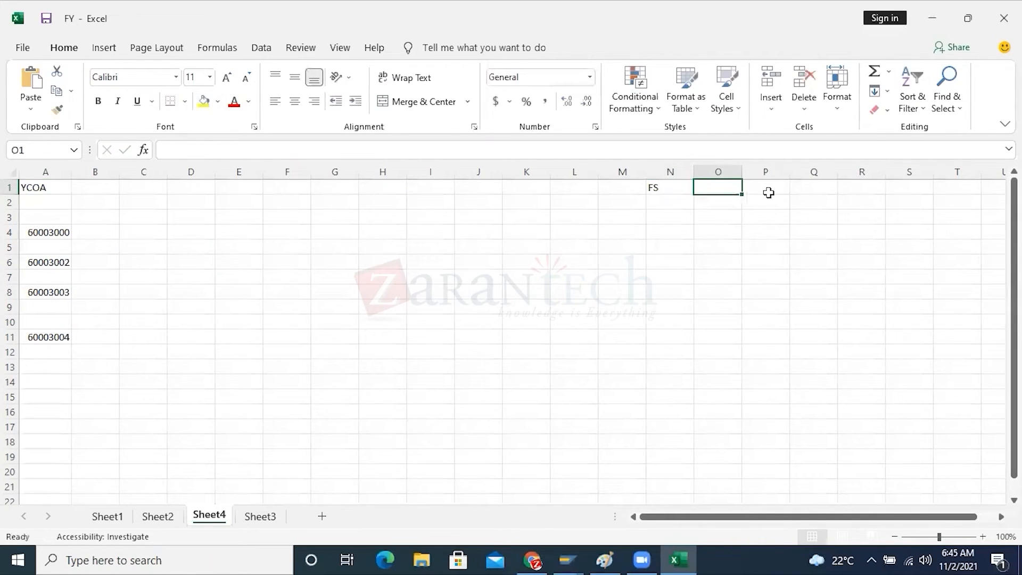
pyautogui.write('YCOA')
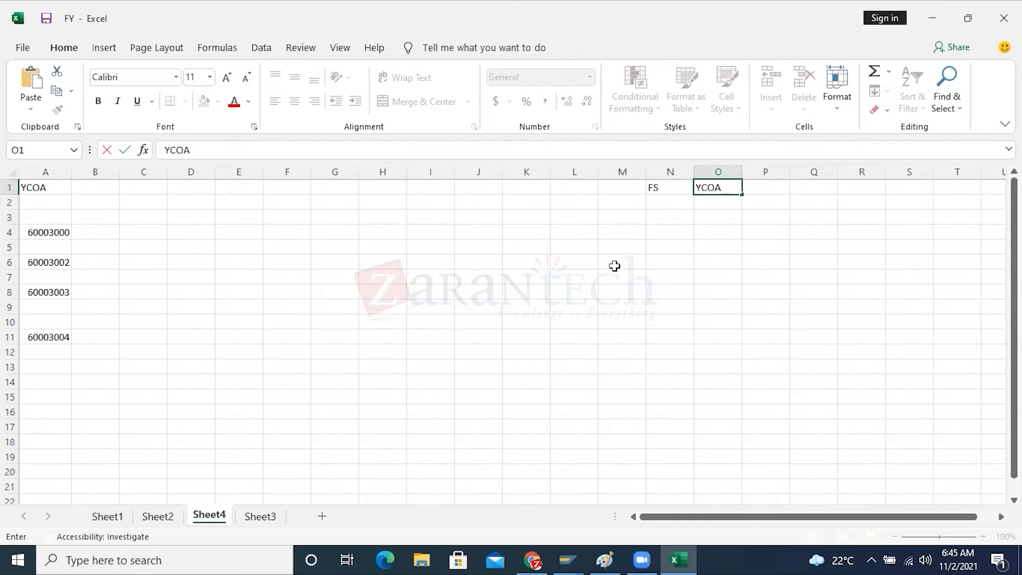
pyautogui.click(600, 279)
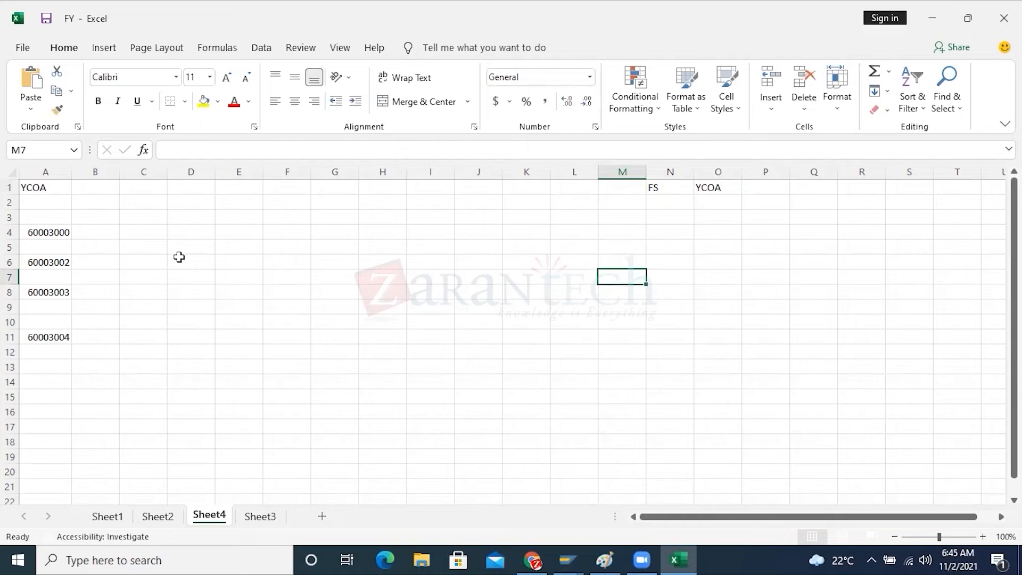
# Fill the YCOA heading in A1 yellow and add company code headings HP10 in C1 and HP20 in E1
pyautogui.click(40, 186)
pyautogui.click(203, 101)
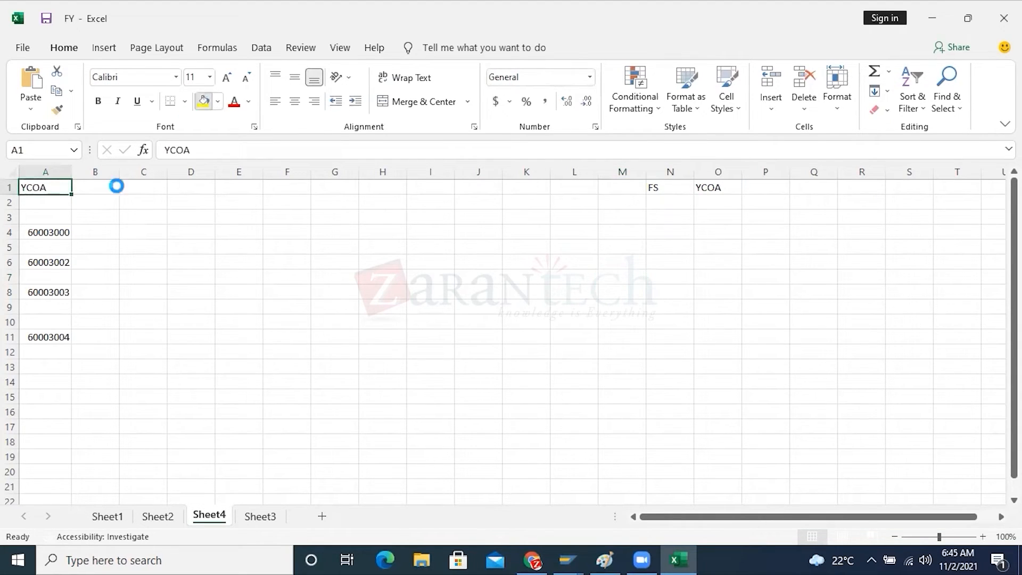
pyautogui.click(127, 191)
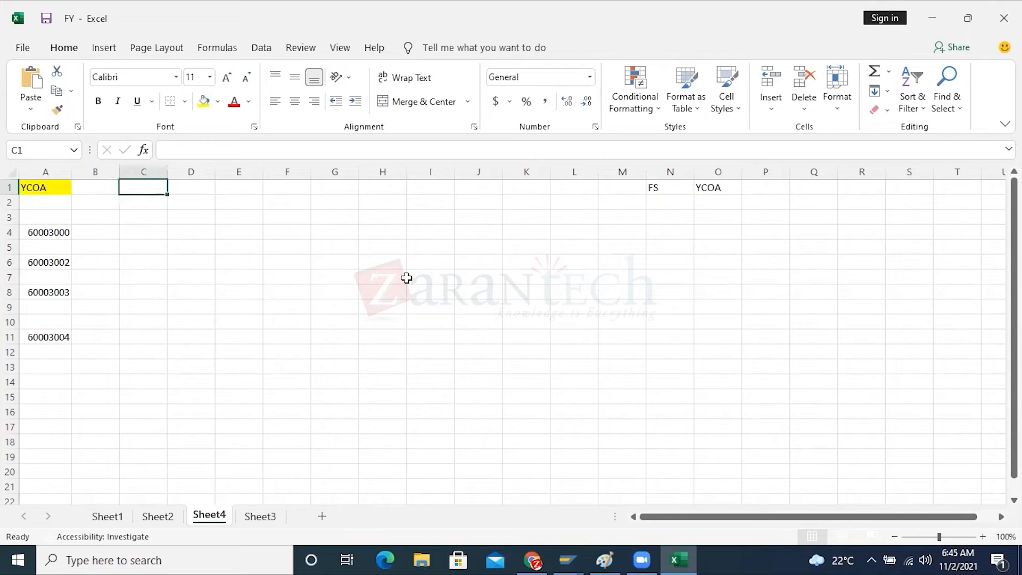
pyautogui.write('HP10')
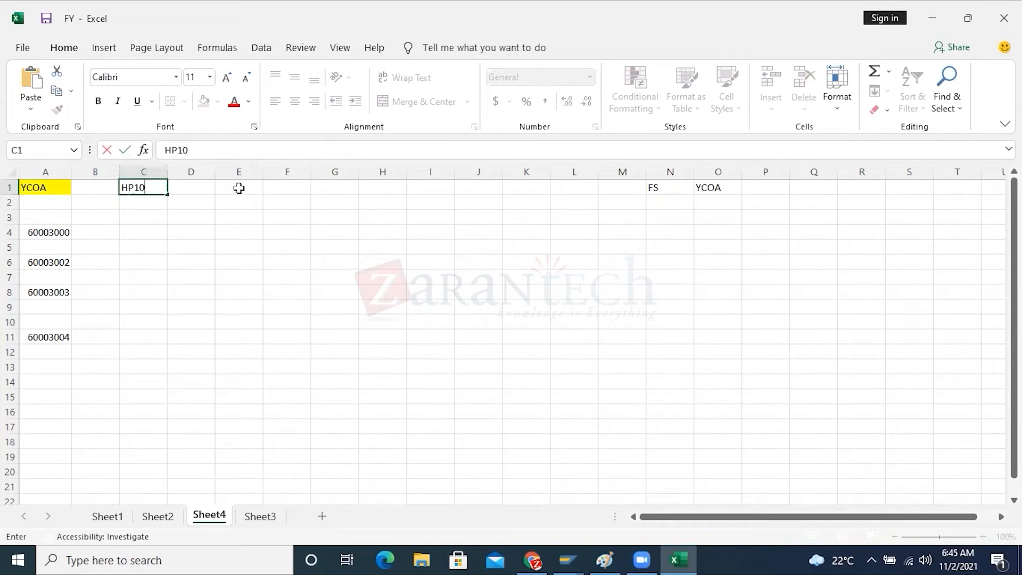
pyautogui.click(239, 187)
pyautogui.write('HP20')
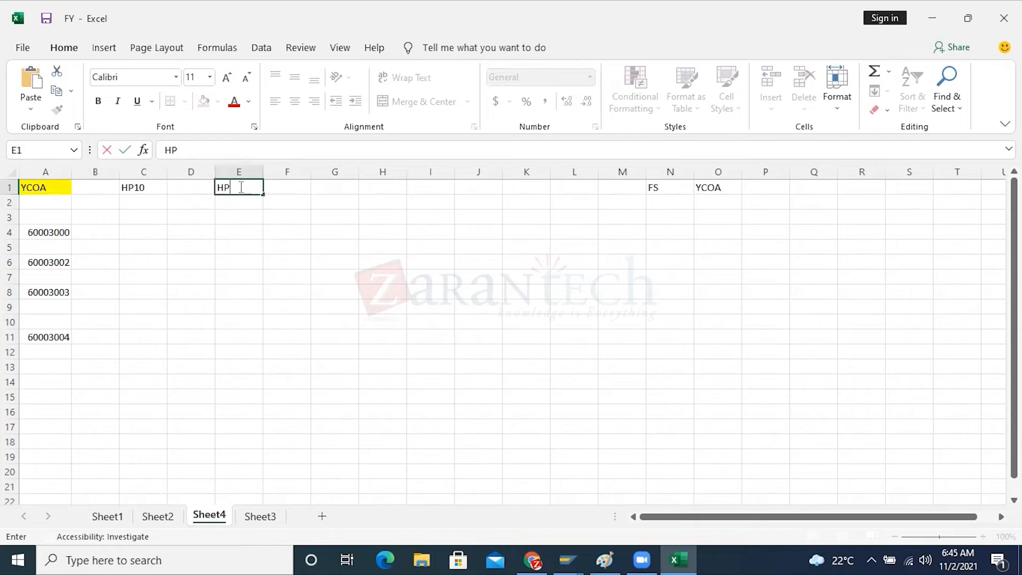
pyautogui.click(381, 408)
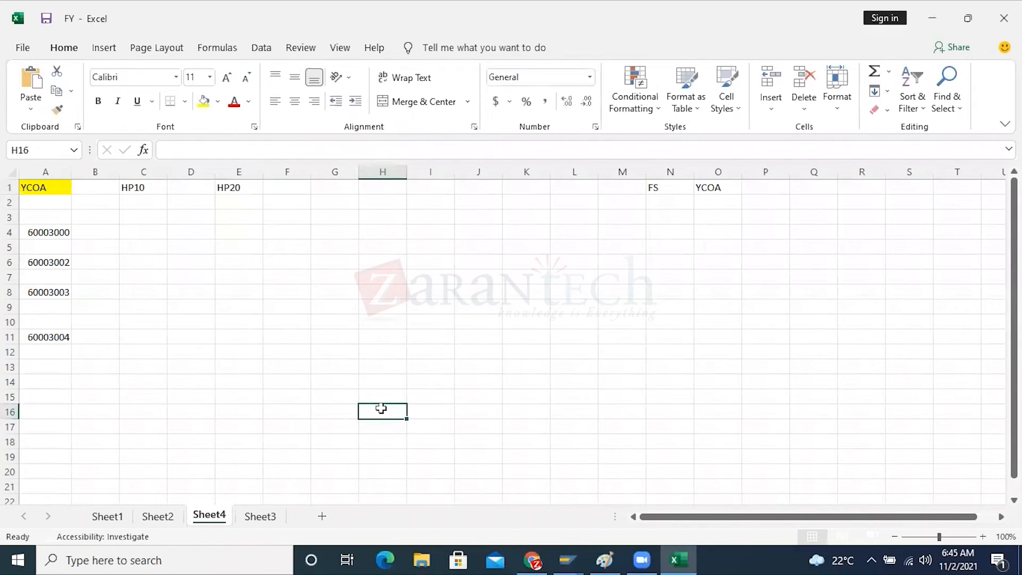
# Mark accounts 60003000 and 60003002 with an X in both the HP10 and HP20 columns
pyautogui.click(142, 233)
pyautogui.write('X')
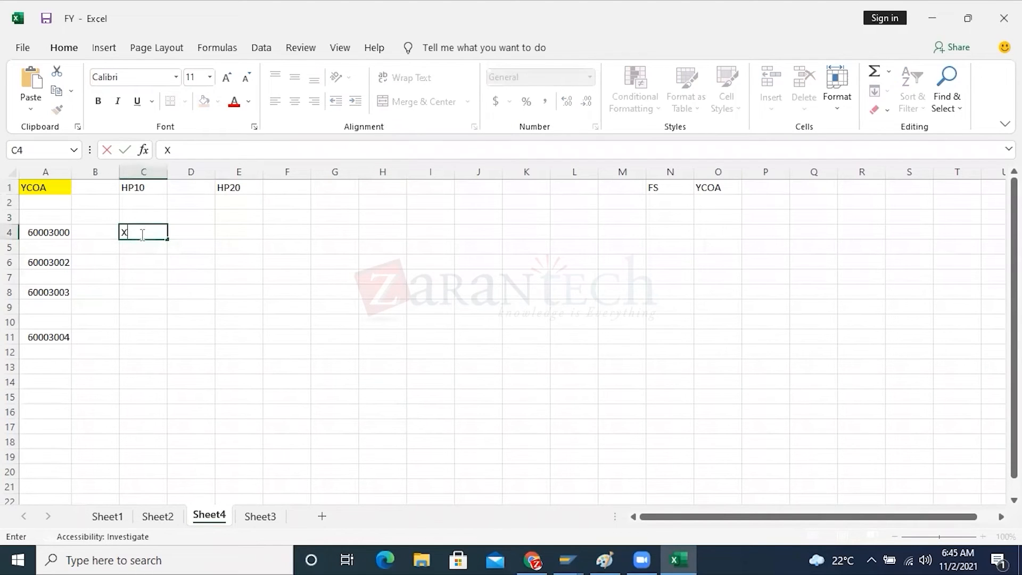
pyautogui.click(226, 232)
pyautogui.write('X')
pyautogui.click(131, 261)
pyautogui.write('X')
pyautogui.click(236, 261)
pyautogui.write('X')
# Mark accounts 60003003 and 60003004 with an X in both the HP10 and HP20 columns
pyautogui.click(132, 289)
pyautogui.write('X')
pyautogui.click(229, 283)
pyautogui.write('X')
pyautogui.press('BackSpace')
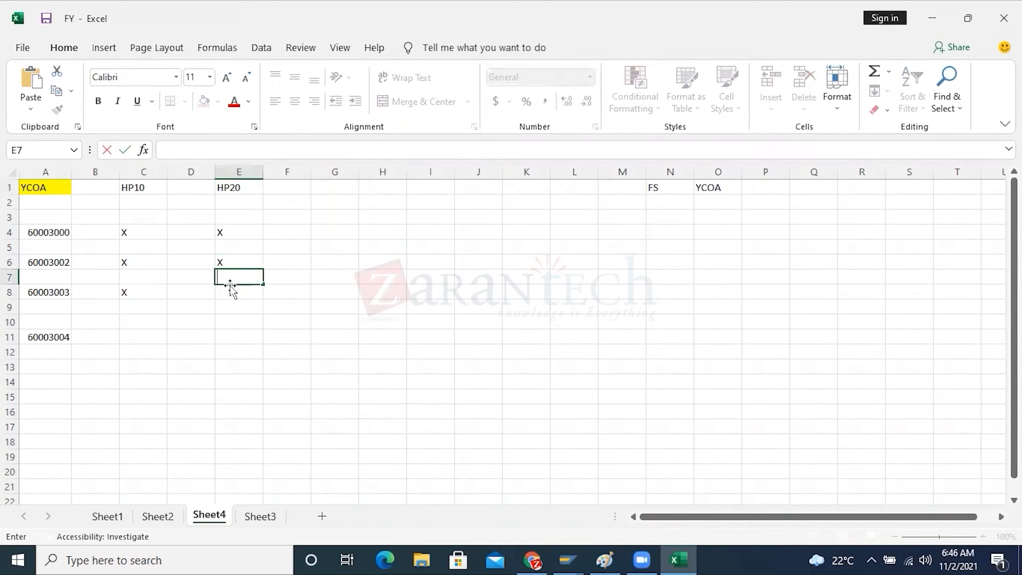
pyautogui.click(230, 291)
pyautogui.write('X')
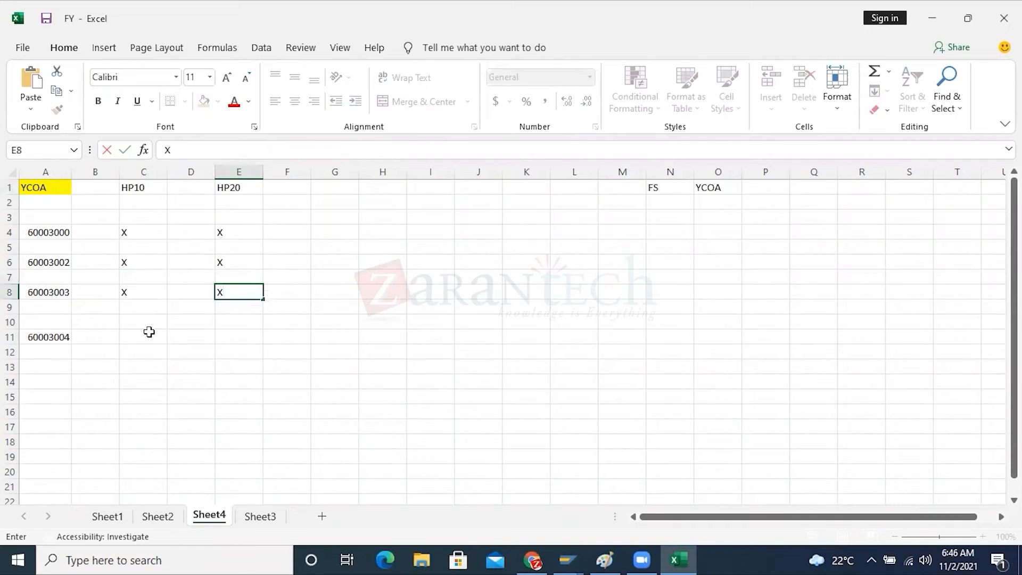
pyautogui.click(138, 335)
pyautogui.write('X')
pyautogui.click(244, 336)
pyautogui.write('X')
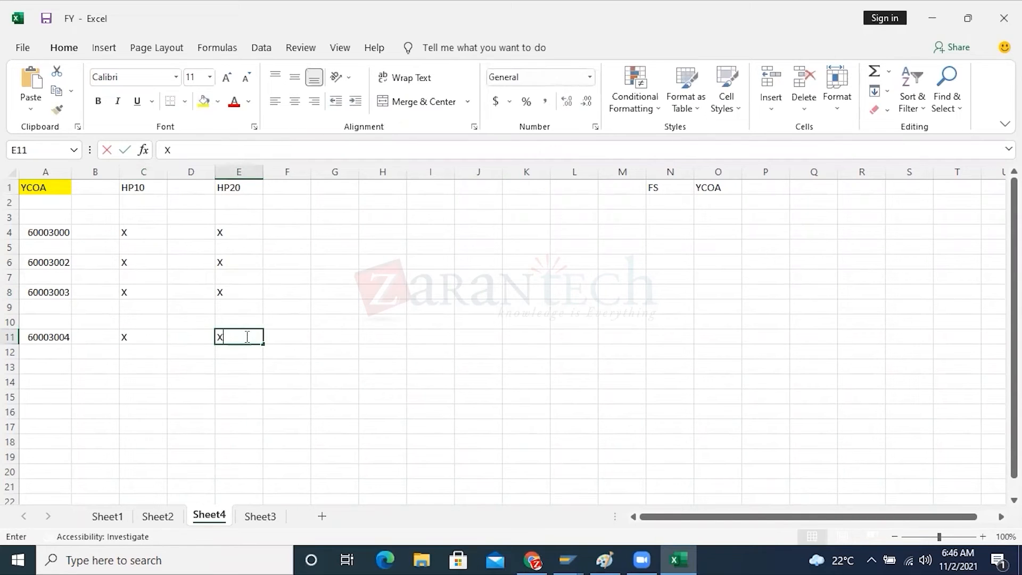
pyautogui.click(391, 334)
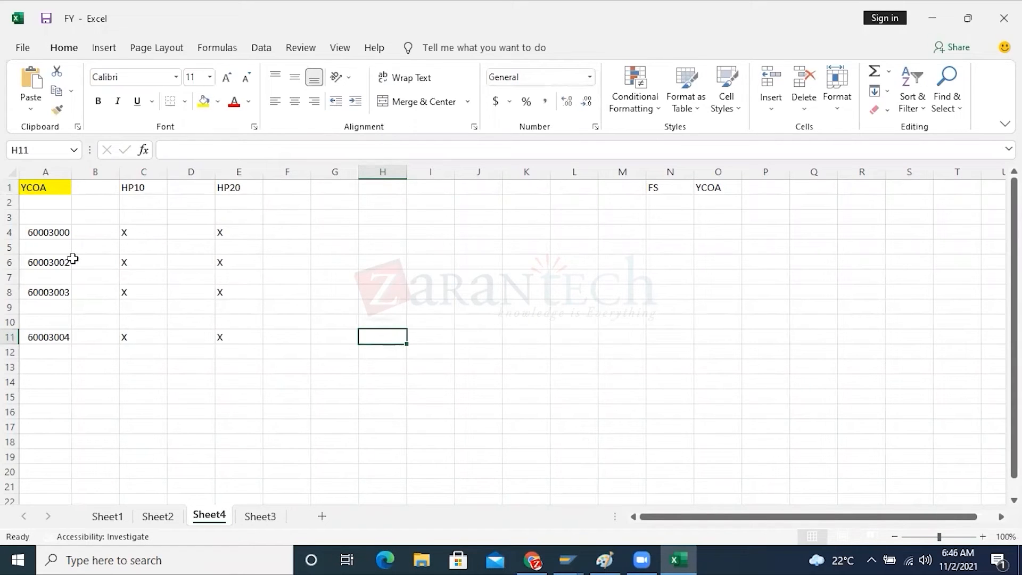
# Examine the YCOA accounts and their HP10 and HP20 marks against the FS and YCOA entries in N1 and O1
pyautogui.click(50, 234)
pyautogui.moveTo(48, 243); pyautogui.dragTo(40, 334)
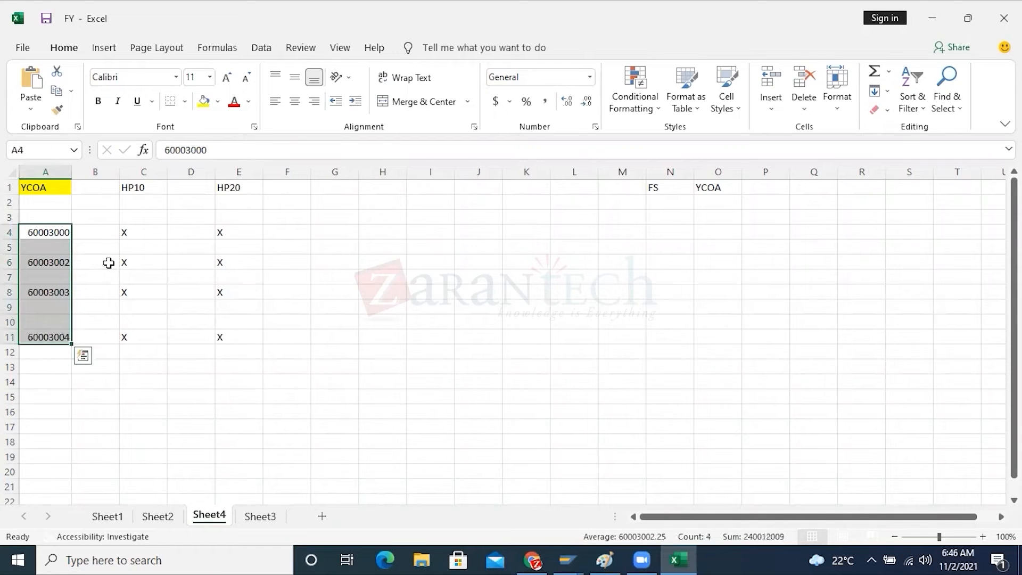
pyautogui.click(164, 236)
pyautogui.moveTo(164, 236); pyautogui.dragTo(232, 335)
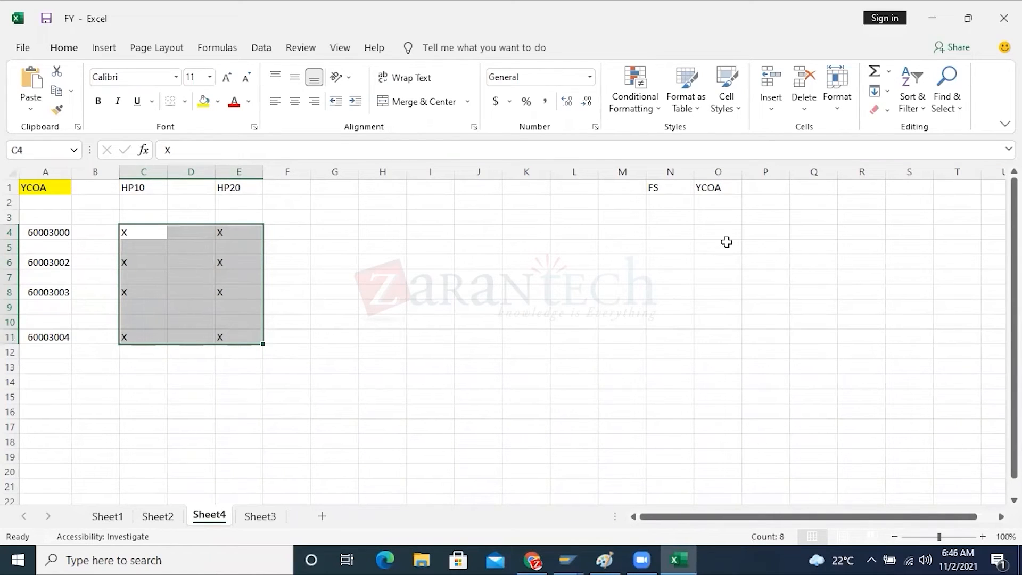
pyautogui.click(665, 188)
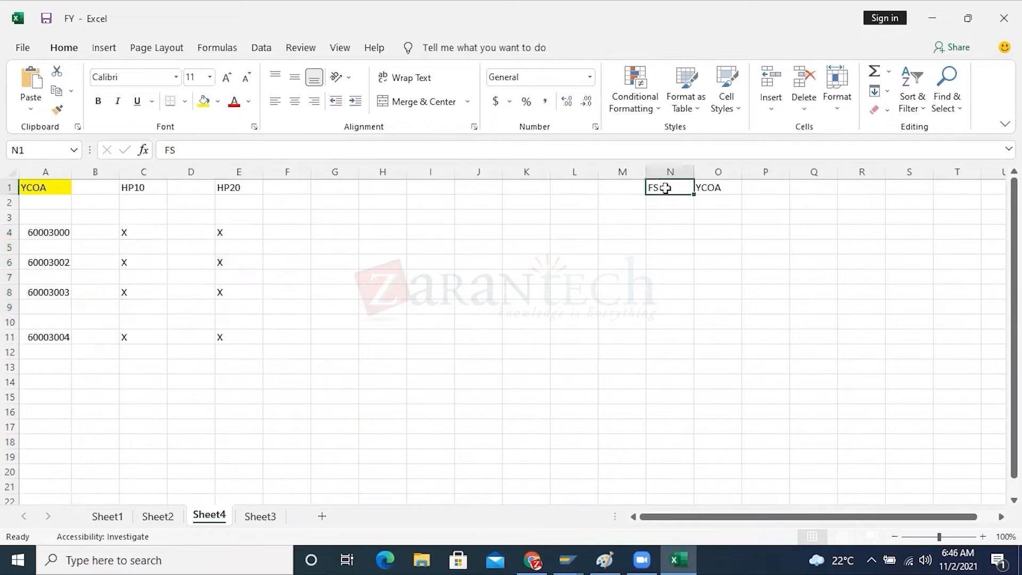
pyautogui.click(720, 190)
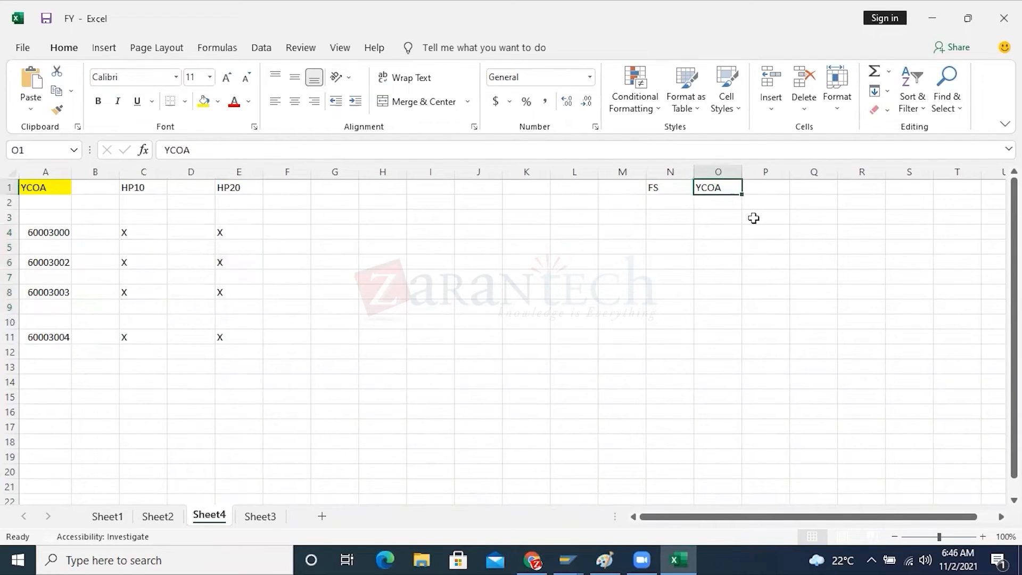
pyautogui.moveTo(136, 187); pyautogui.dragTo(221, 190)
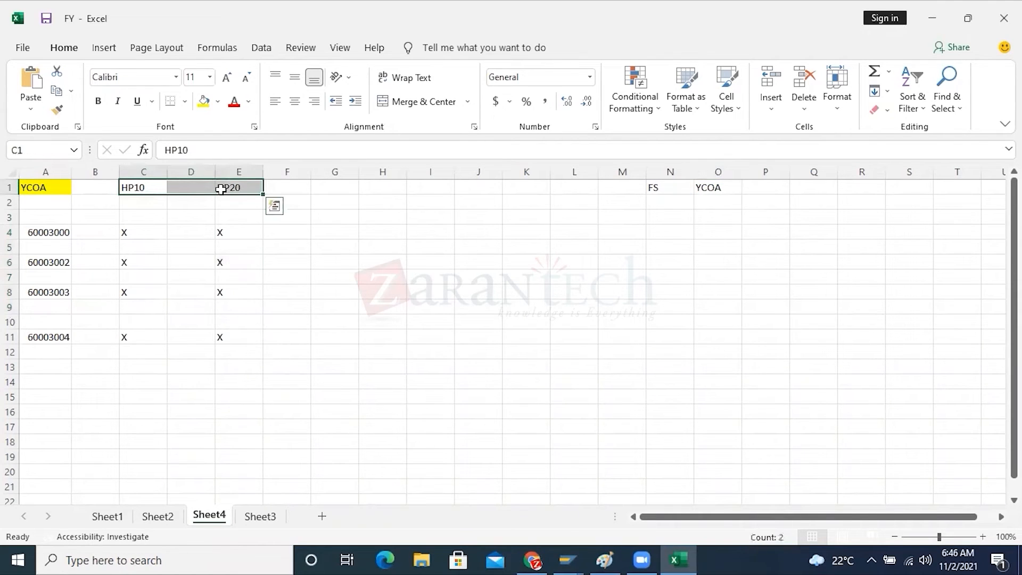
pyautogui.click(733, 188)
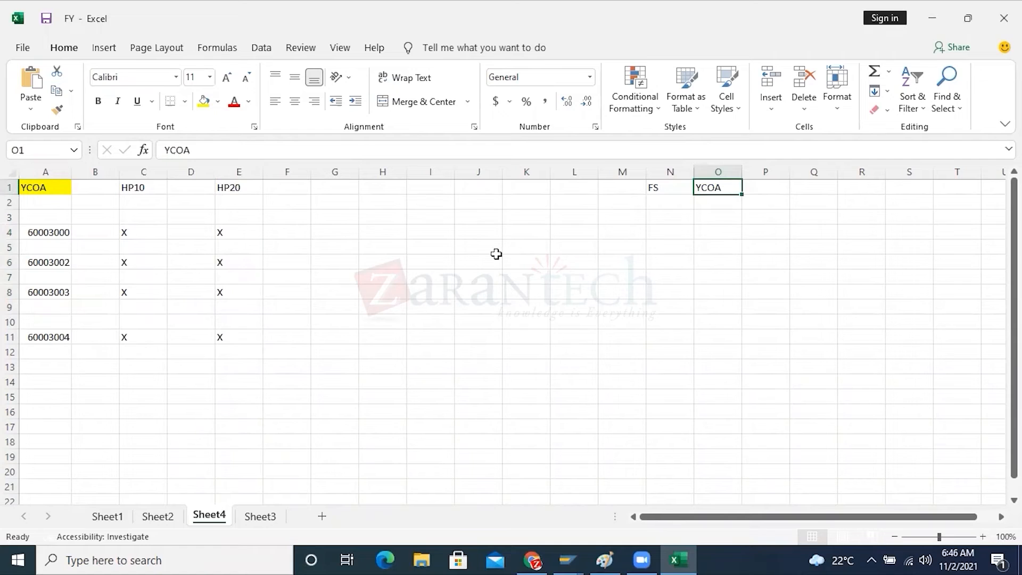
# Enter the country labels US in N3 and UK in N6 beneath the FS heading
pyautogui.click(668, 216)
pyautogui.write('US')
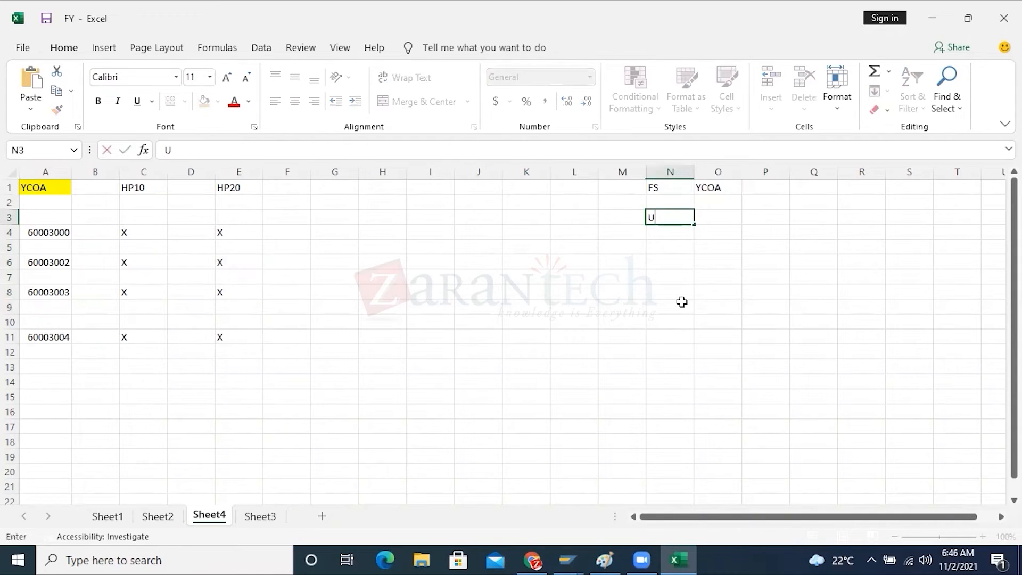
pyautogui.click(671, 261)
pyautogui.write('UK')
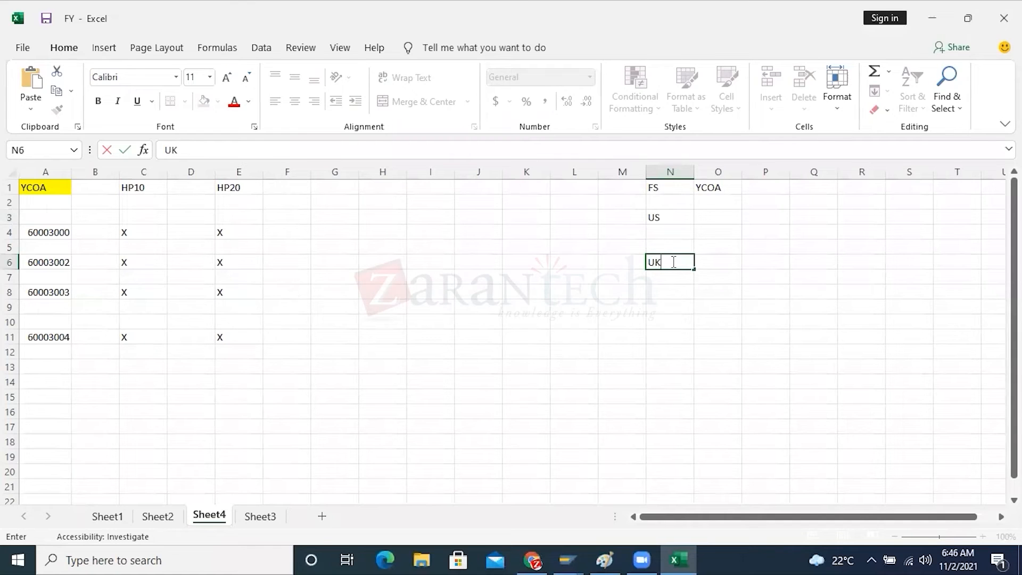
# Assign chart COA1 to US in O3 and chart COA2 to UK in O6
pyautogui.click(732, 244)
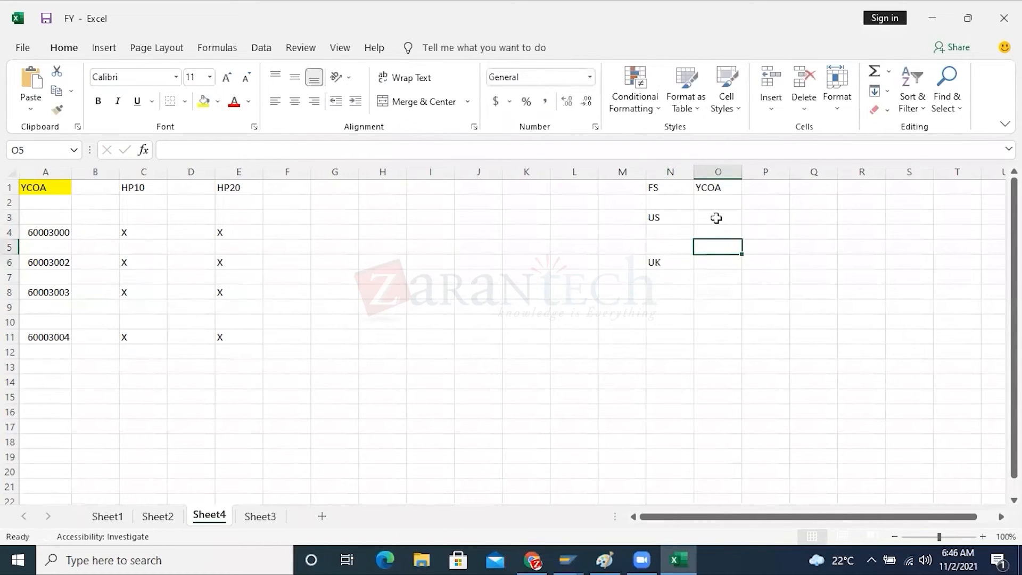
pyautogui.click(716, 218)
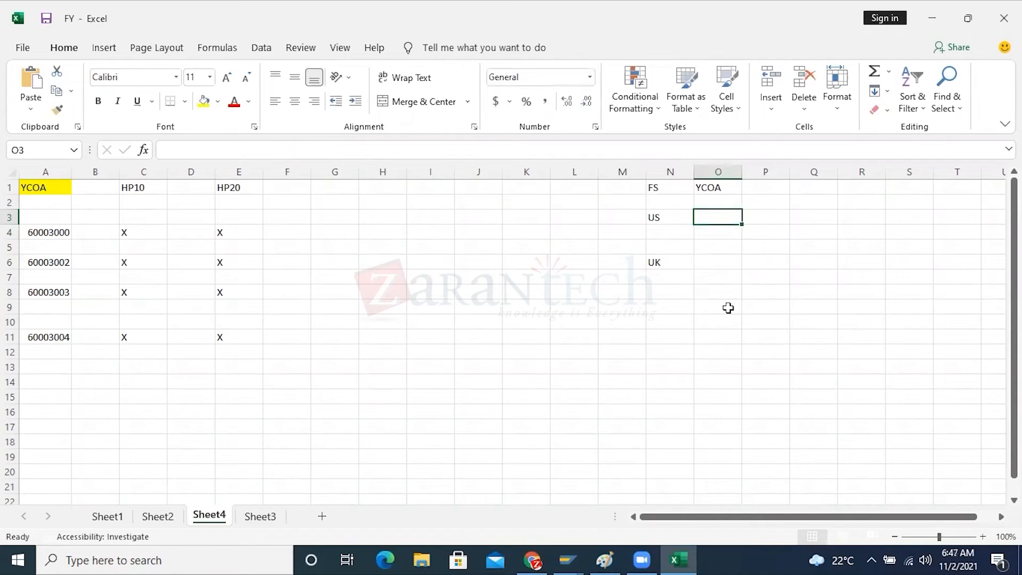
pyautogui.write('COA1')
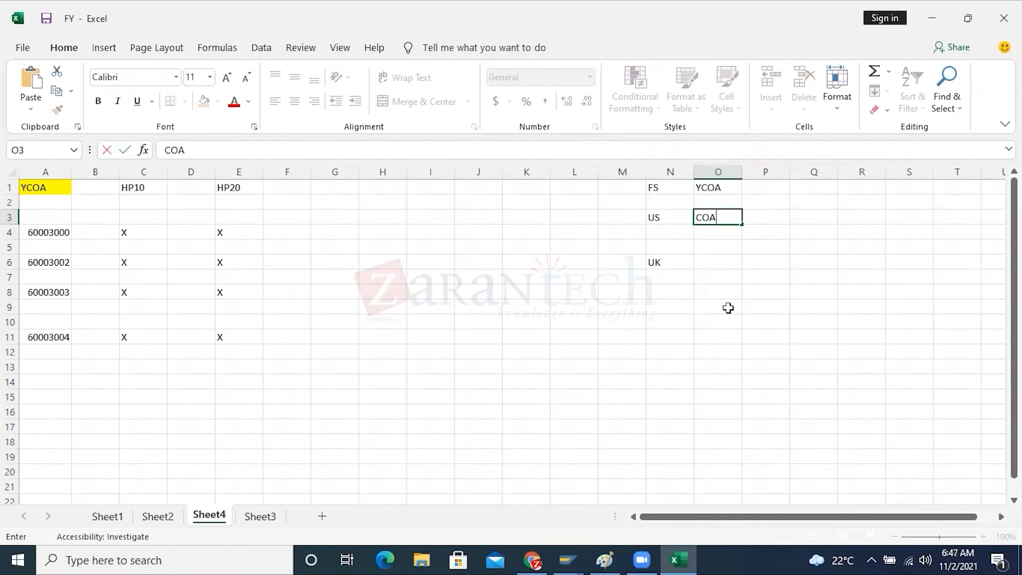
pyautogui.click(717, 261)
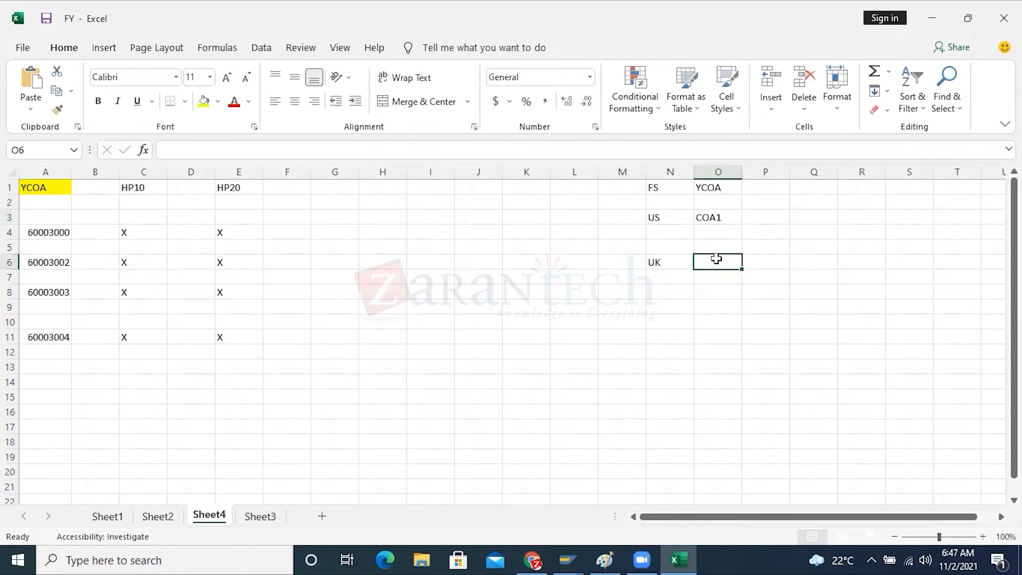
pyautogui.write('COA2')
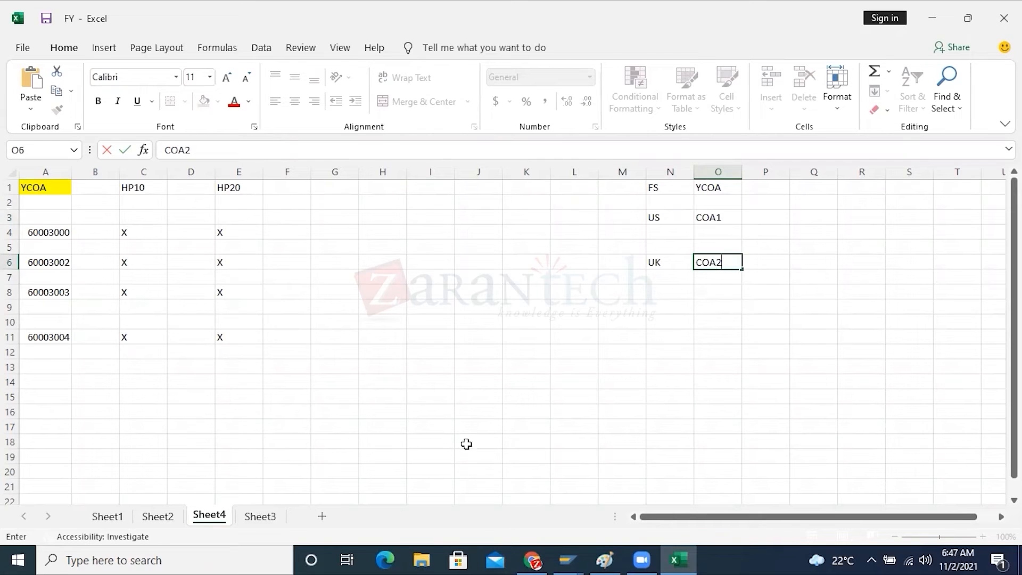
pyautogui.click(854, 366)
# Add company code HP10 in P3 beside COA1 and HP20 in P6 beside COA2
pyautogui.click(714, 190)
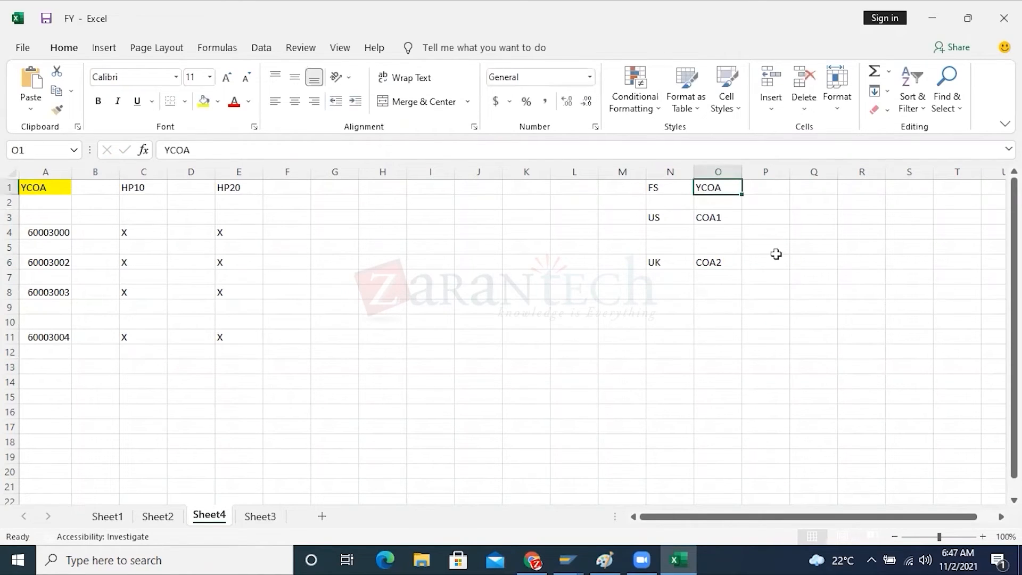
pyautogui.moveTo(713, 216); pyautogui.dragTo(712, 259)
pyautogui.click(760, 320)
pyautogui.click(759, 213)
pyautogui.write('HP10')
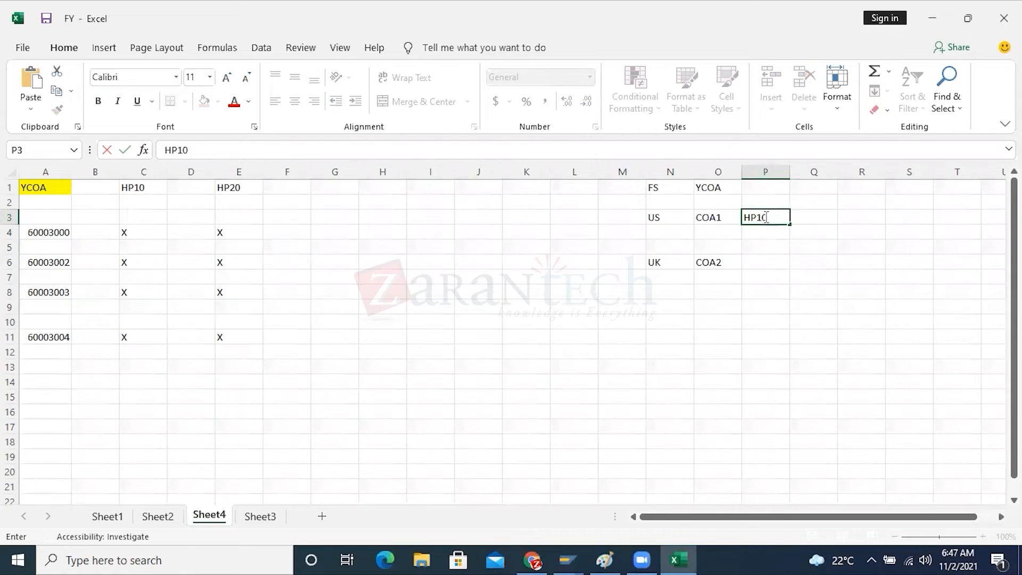
pyautogui.click(755, 260)
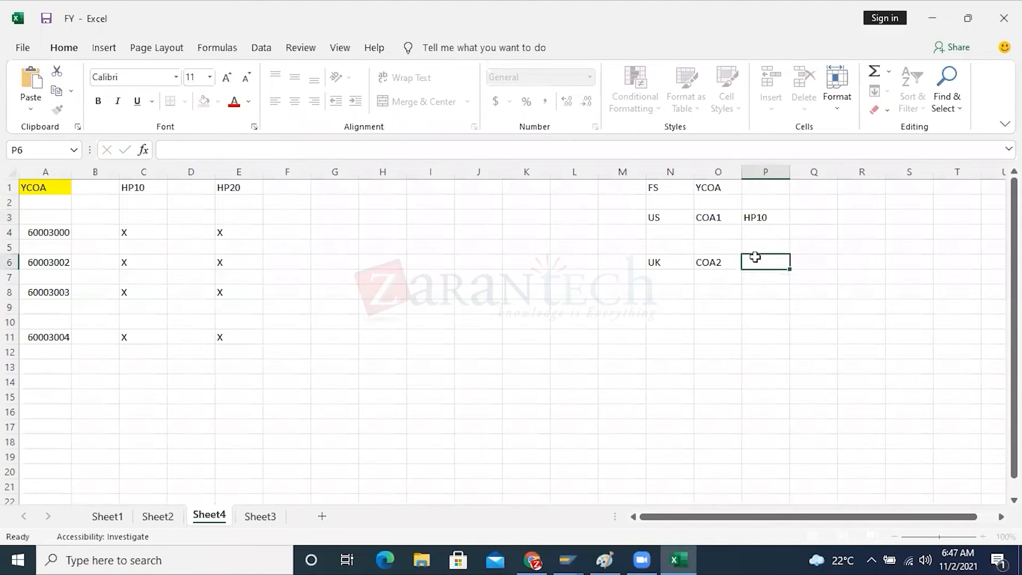
pyautogui.write('HP20')
pyautogui.click(773, 334)
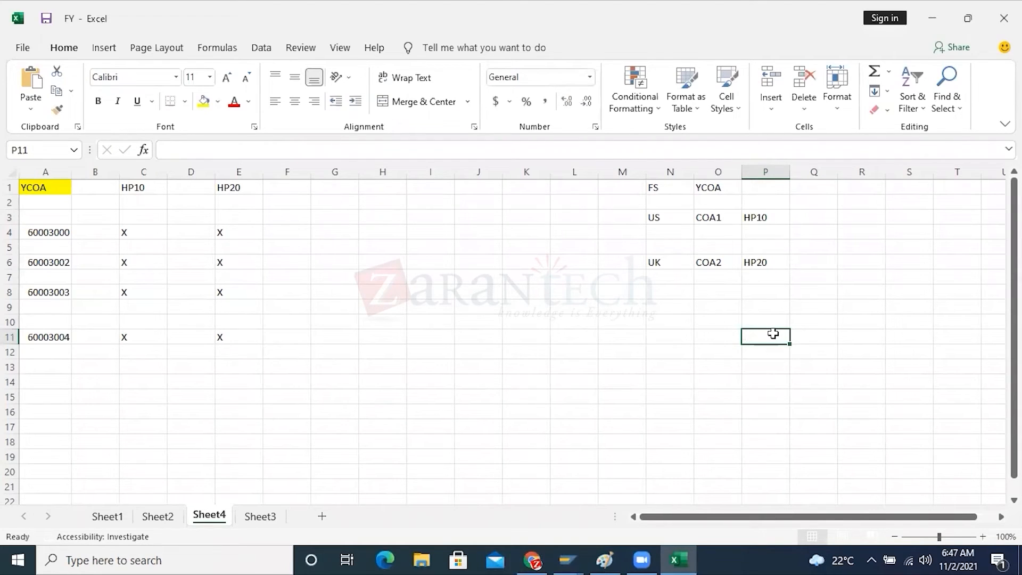
# Review the YCOA account list in column A and note "500 GLs" in I11
pyautogui.click(714, 189)
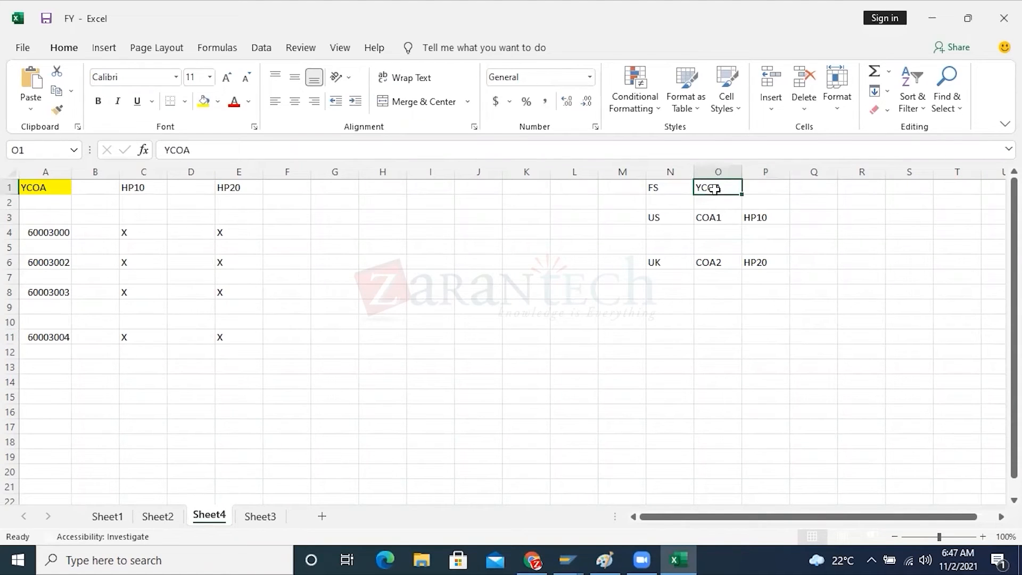
pyautogui.click(56, 233)
pyautogui.moveTo(56, 233); pyautogui.dragTo(50, 336)
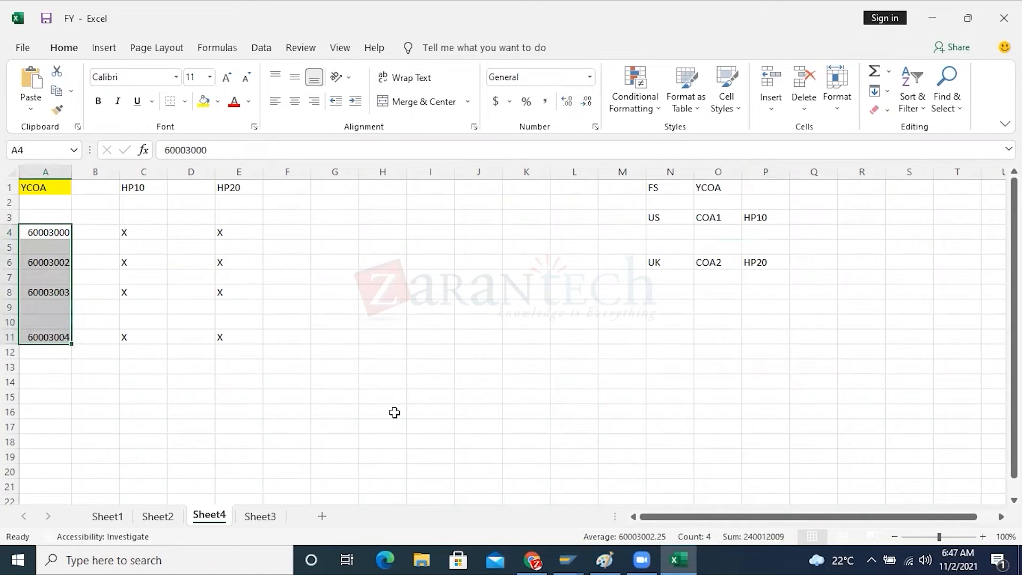
pyautogui.click(423, 337)
pyautogui.write('500 GL')
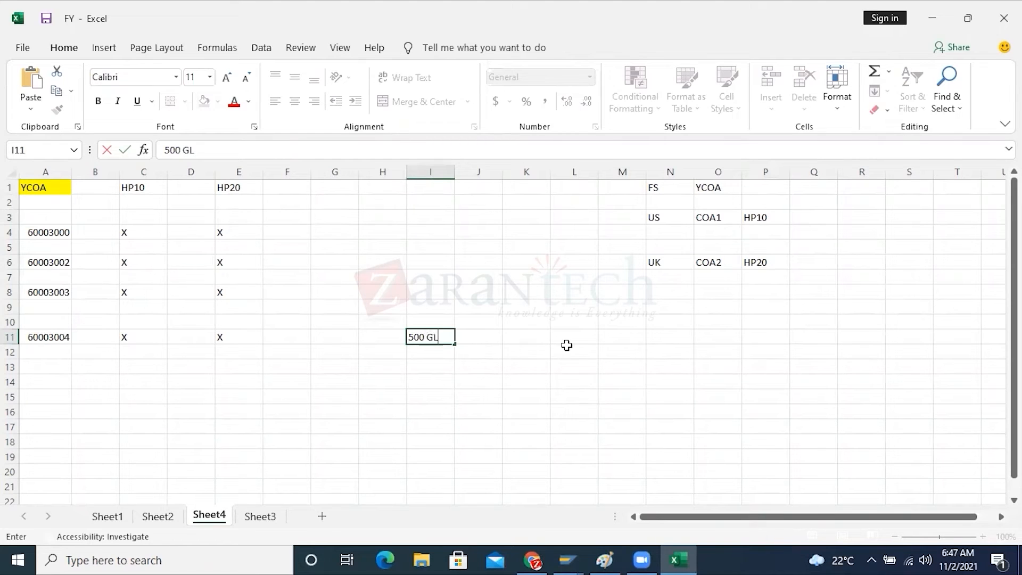
pyautogui.write('s')
# Compare the shared YCOA accounts, company codes and 500 GLs note with the US and UK chart assignments in N1:P6
pyautogui.moveTo(132, 190); pyautogui.dragTo(219, 188)
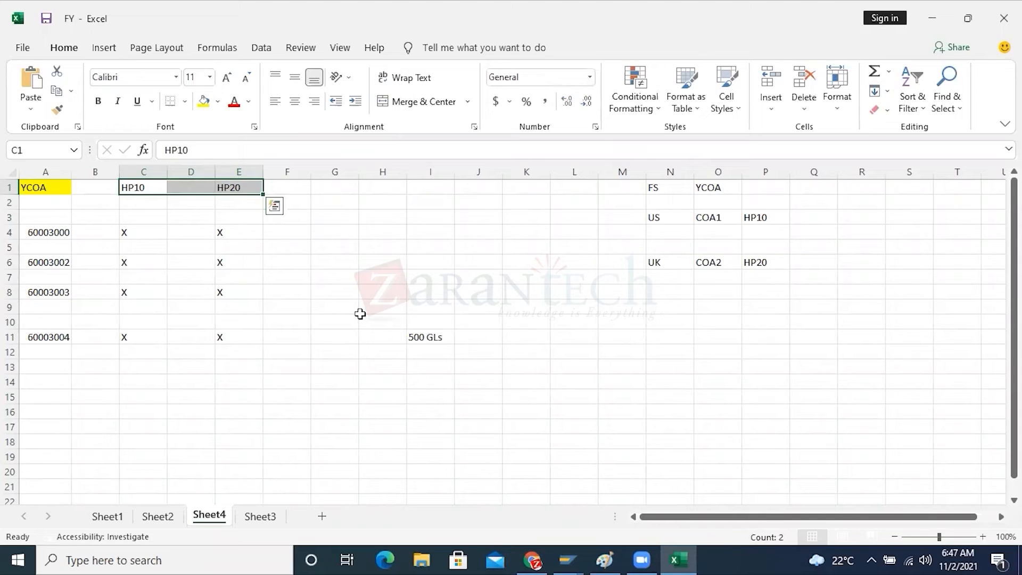
pyautogui.click(586, 350)
pyautogui.click(706, 191)
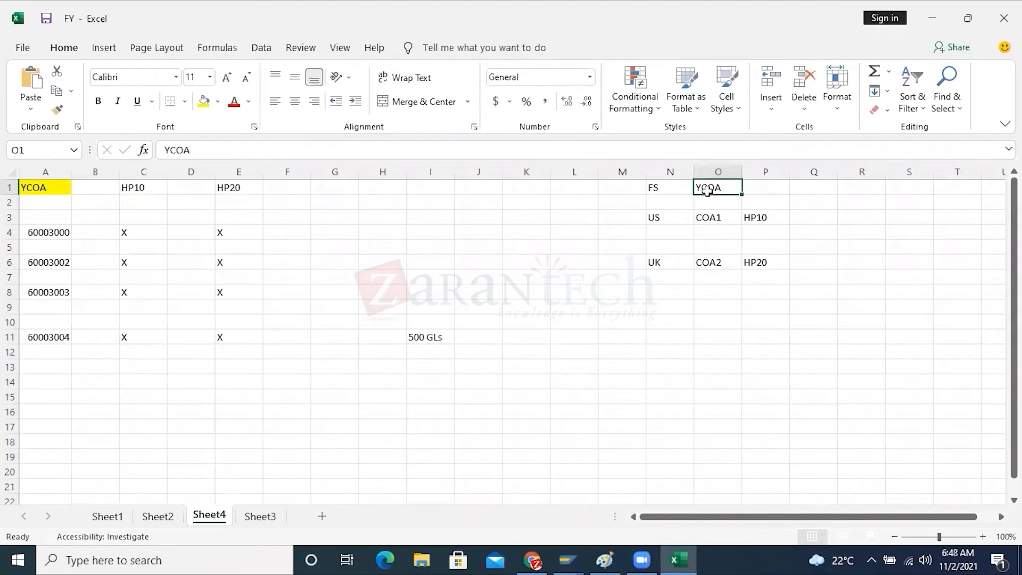
pyautogui.click(426, 340)
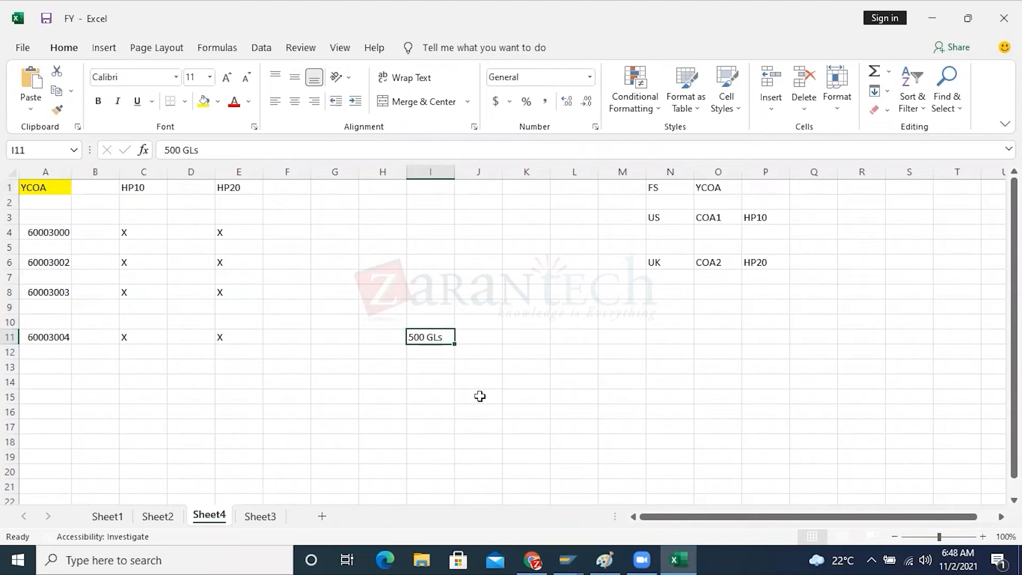
pyautogui.click(657, 218)
pyautogui.click(658, 263)
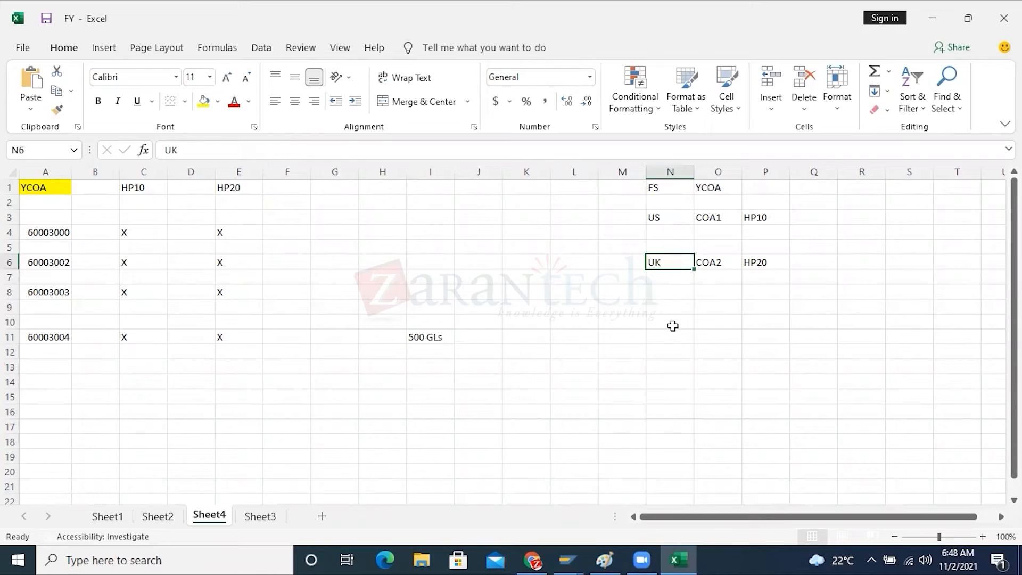
pyautogui.click(712, 219)
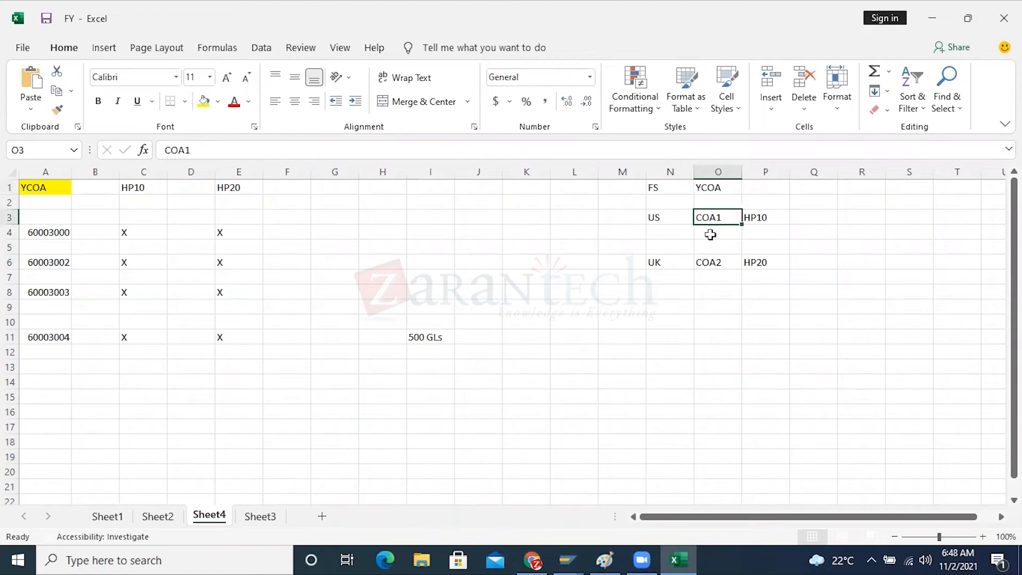
pyautogui.click(710, 260)
pyautogui.click(710, 217)
pyautogui.click(126, 186)
pyautogui.click(212, 189)
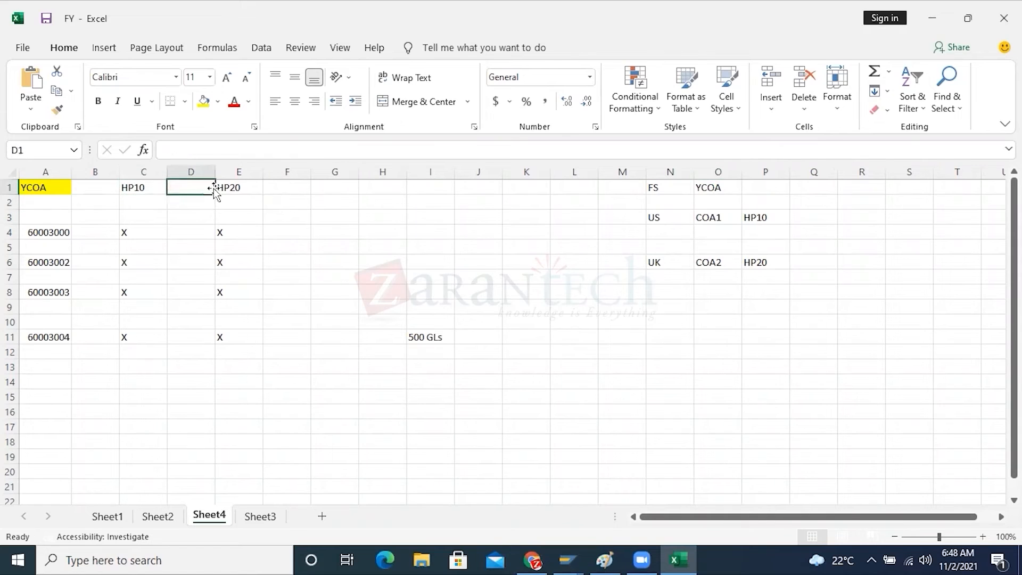
pyautogui.click(726, 190)
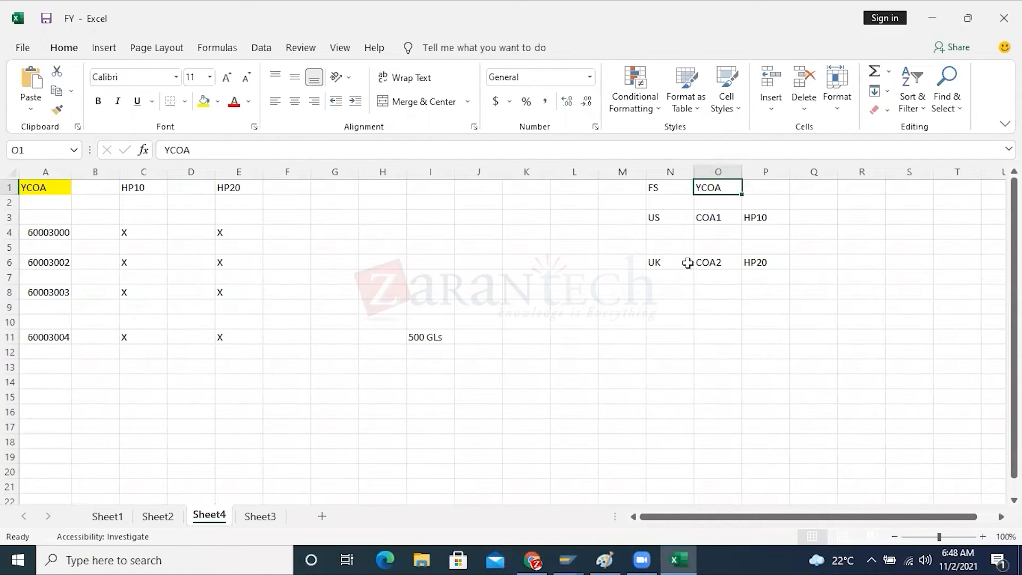
pyautogui.moveTo(657, 217); pyautogui.dragTo(740, 215)
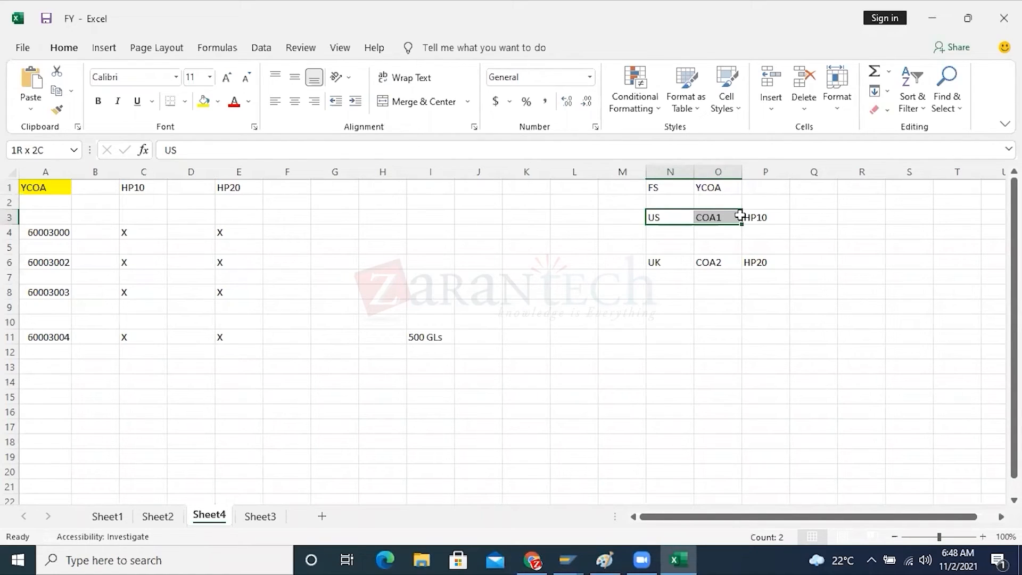
pyautogui.moveTo(739, 215); pyautogui.dragTo(739, 215)
pyautogui.moveTo(55, 232); pyautogui.dragTo(46, 332)
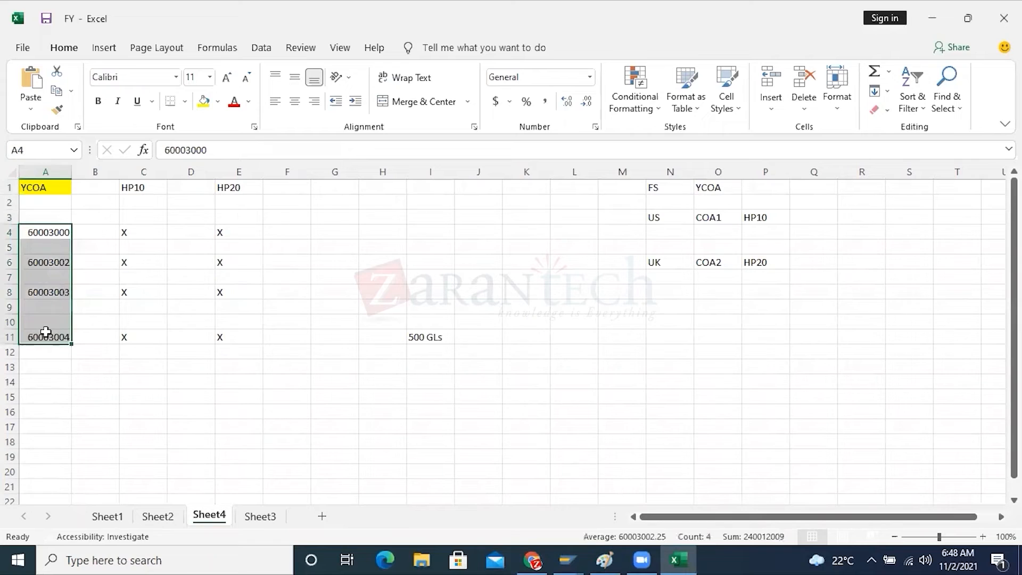
pyautogui.click(704, 220)
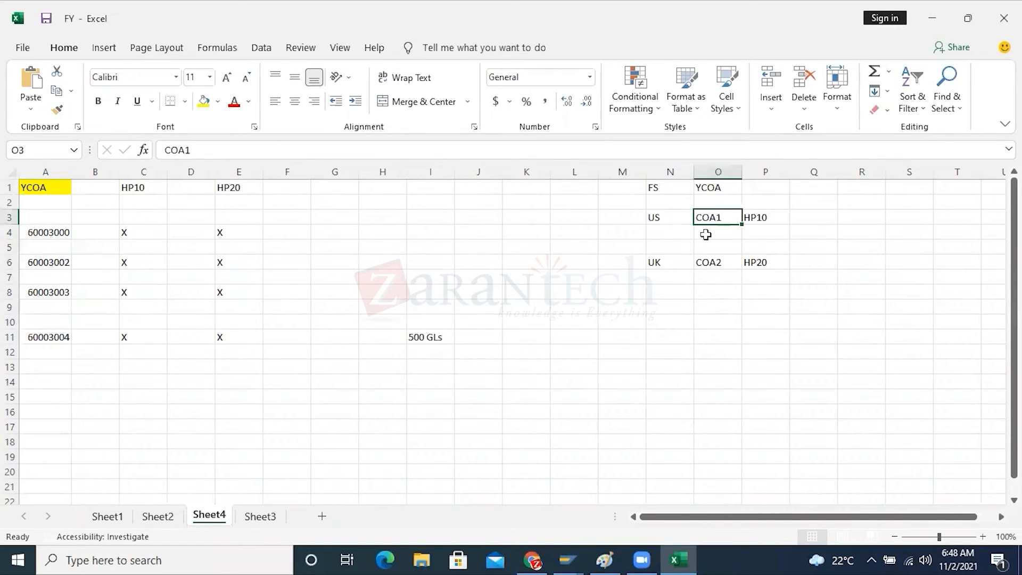
pyautogui.click(671, 221)
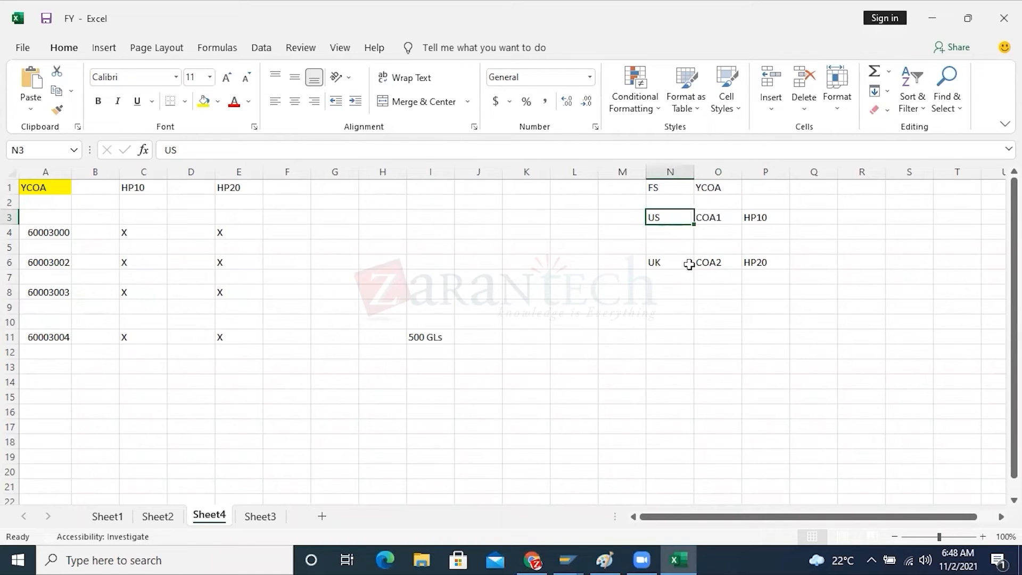
pyautogui.click(51, 234)
# Switch to SAP and examine the alternative account number of the Travel Expenses - Hotel and Accommodation G/L account in company code 1710
pyautogui.moveTo(568, 560)
pyautogui.click(593, 501)
pyautogui.moveTo(292, 365); pyautogui.dragTo(244, 366)
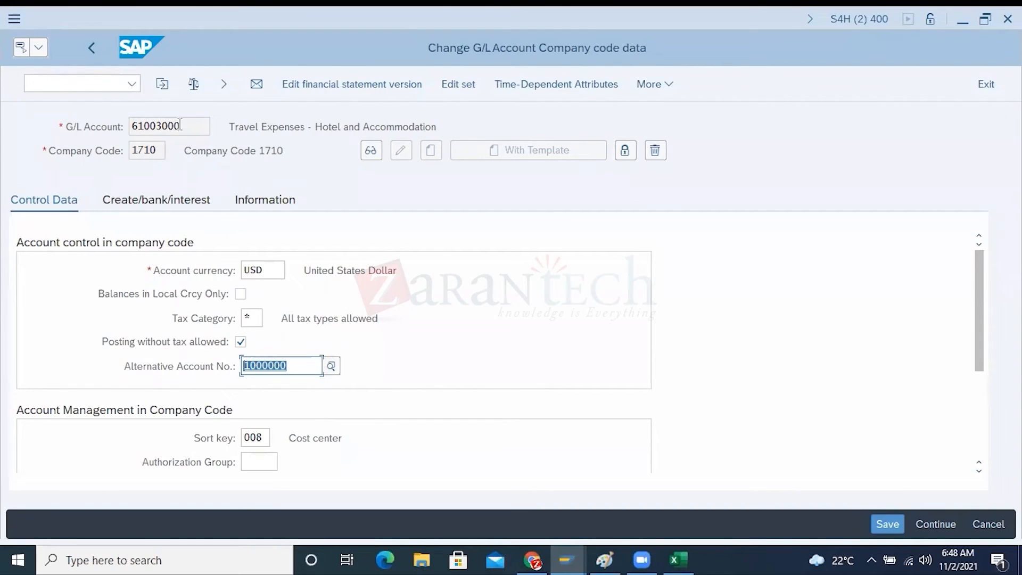
pyautogui.moveTo(182, 126); pyautogui.dragTo(131, 123)
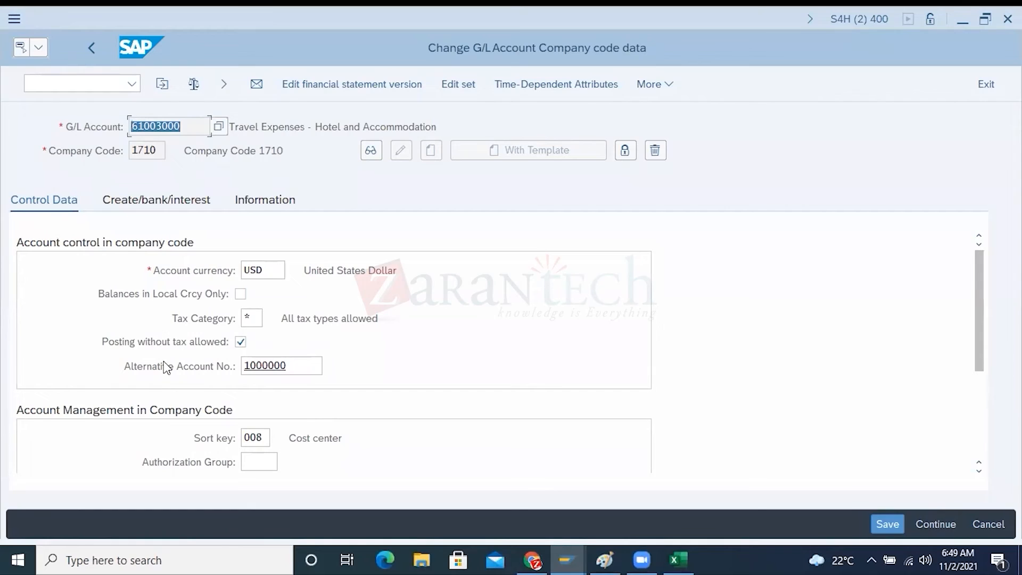
pyautogui.click(303, 360)
pyautogui.moveTo(304, 360); pyautogui.dragTo(242, 365)
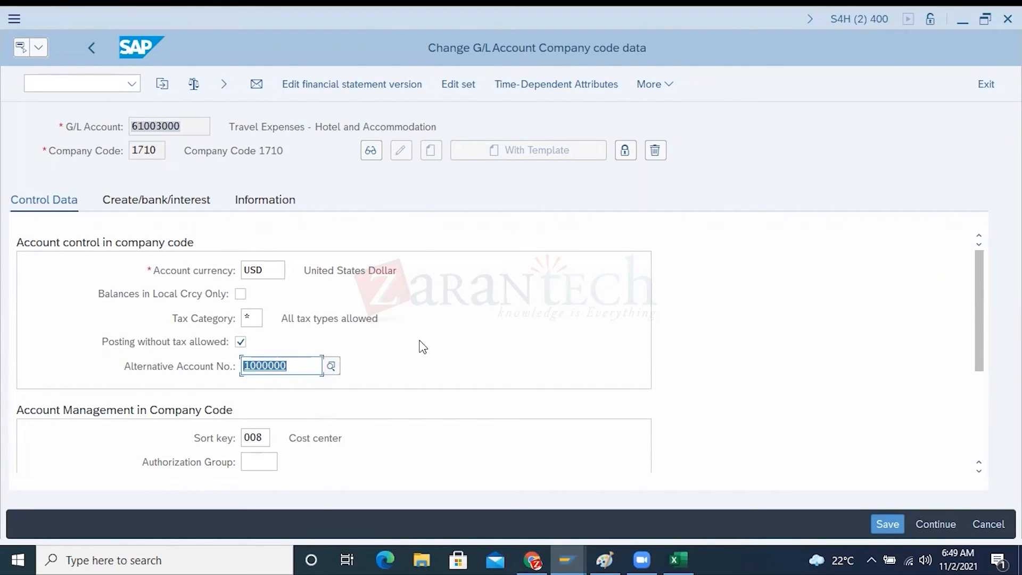
pyautogui.moveTo(288, 365); pyautogui.dragTo(240, 365)
# Compare the chart of accounts in financial statement version CSHP with the travel expense account's G/L number and alternative account number
pyautogui.moveTo(575, 551)
pyautogui.click(472, 485)
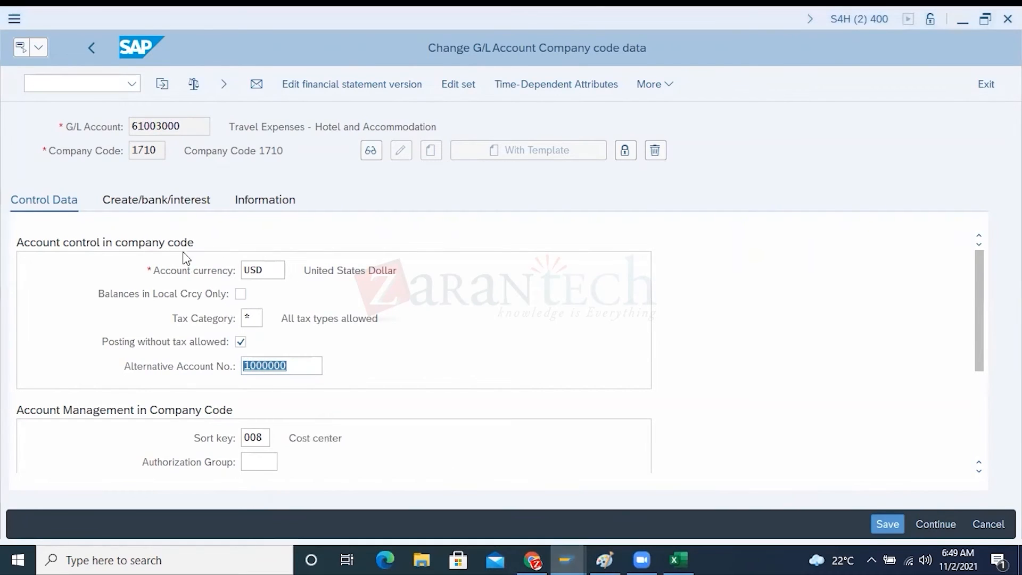
pyautogui.moveTo(202, 270); pyautogui.dragTo(183, 269)
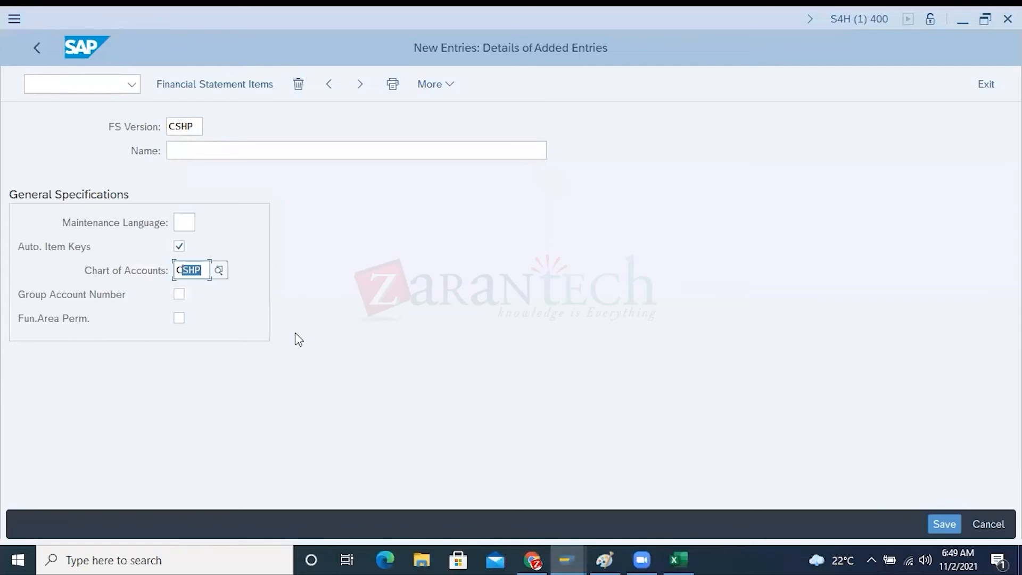
pyautogui.hotkey('alt', 'Tab')
pyautogui.moveTo(184, 126); pyautogui.dragTo(130, 126)
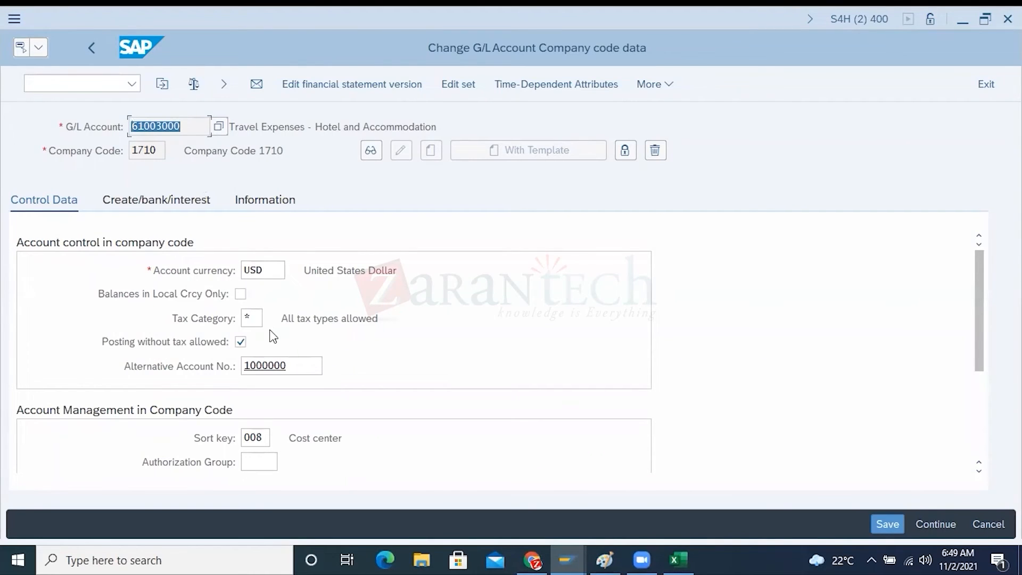
pyautogui.hotkey('alt', 'Tab')
pyautogui.moveTo(204, 271); pyautogui.dragTo(182, 272)
pyautogui.click(132, 274)
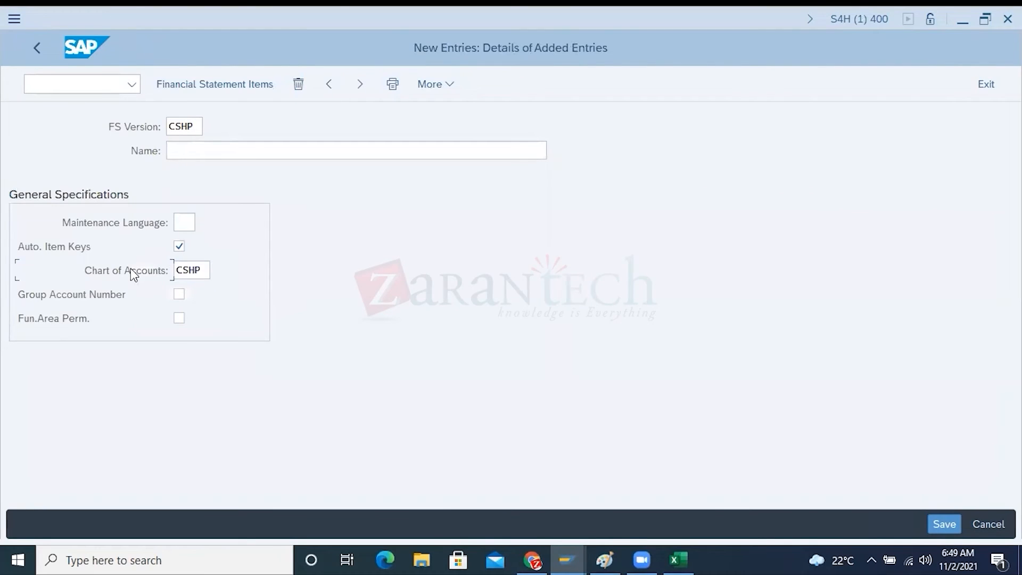
pyautogui.hotkey('alt', 'Tab')
pyautogui.moveTo(181, 126); pyautogui.dragTo(128, 127)
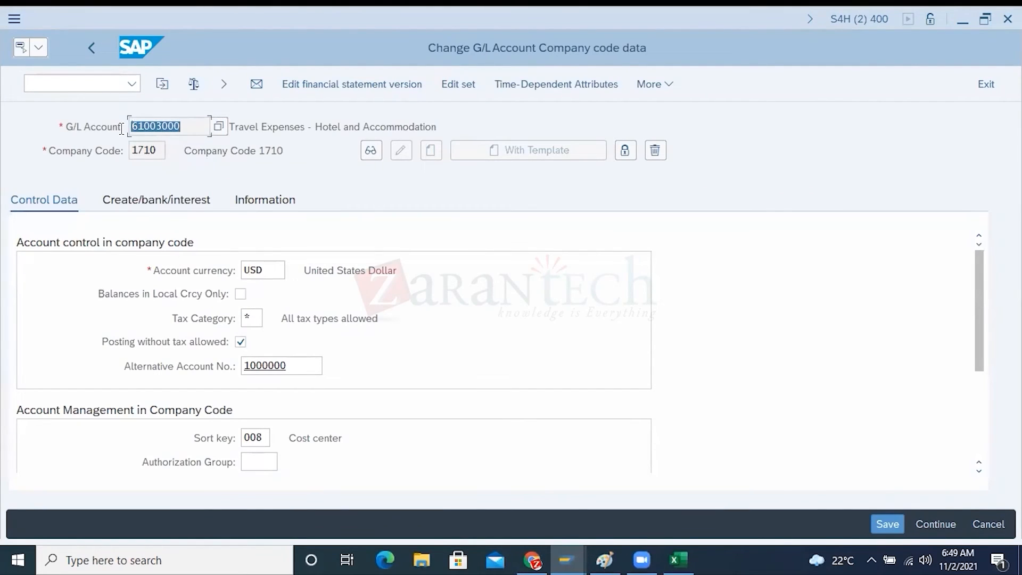
pyautogui.click(193, 371)
pyautogui.moveTo(290, 366); pyautogui.dragTo(244, 366)
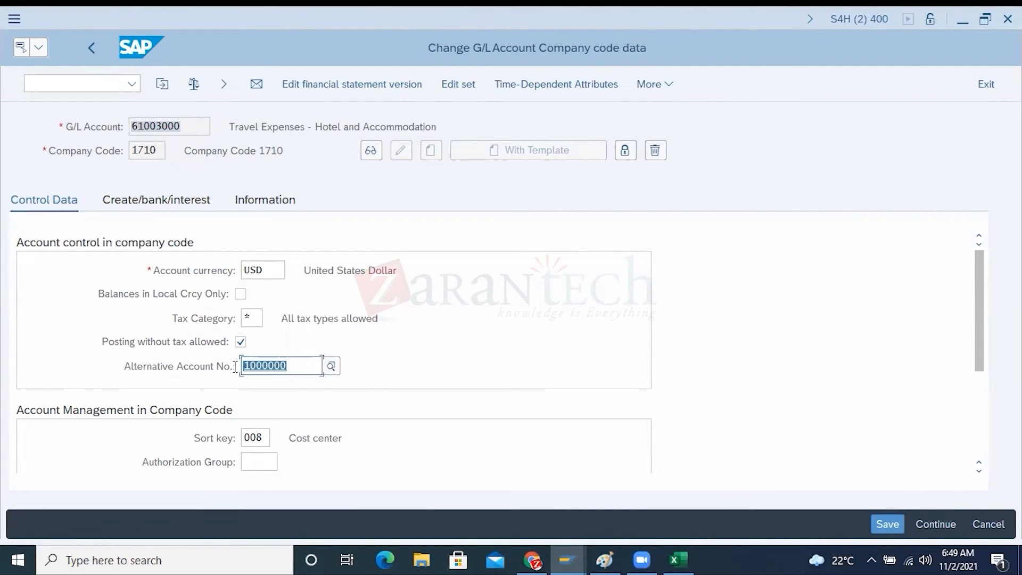
pyautogui.hotkey('alt', 'Tab')
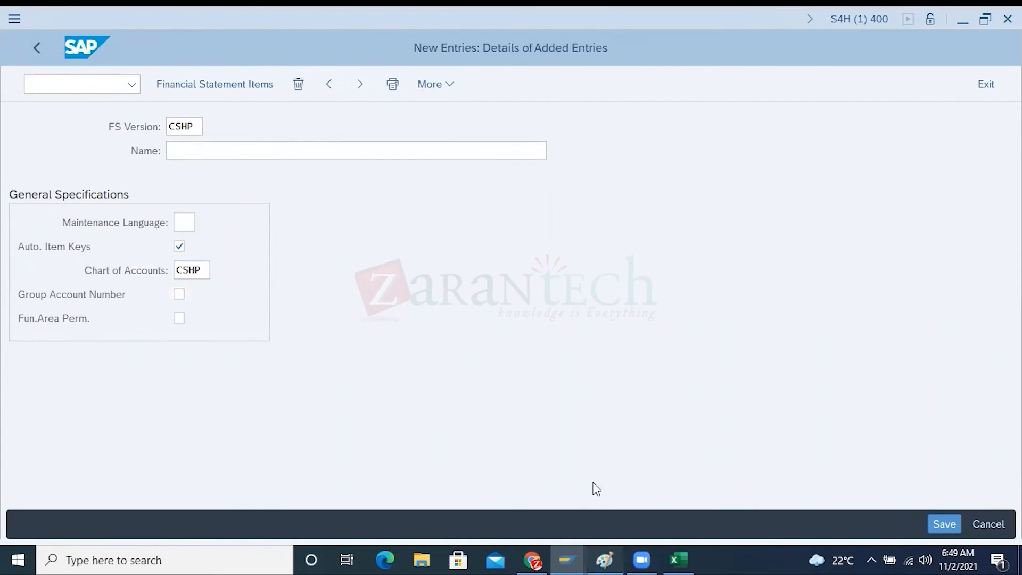
# Glance at the Paint diagram, return to SAP, and compare the operating and country chart assignments of company codes 1710 and 3010
pyautogui.click(605, 558)
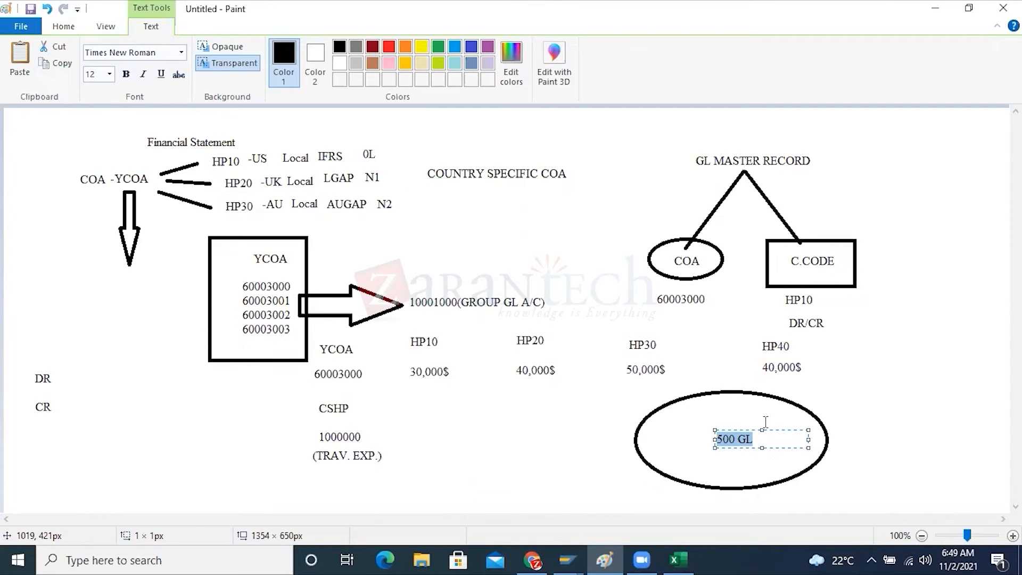
pyautogui.click(567, 559)
pyautogui.click(741, 492)
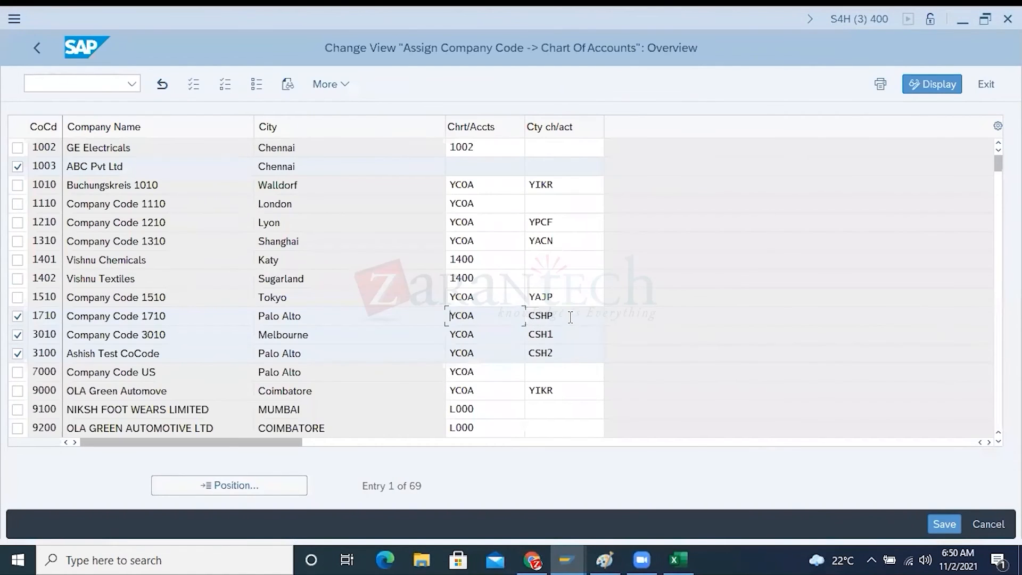
pyautogui.doubleClick(570, 317)
pyautogui.moveTo(478, 317); pyautogui.dragTo(454, 318)
pyautogui.doubleClick(453, 335)
# In the G/L account company code data, compare the travel expense account's G/L number with its alternative account number for company code 1710
pyautogui.moveTo(570, 550)
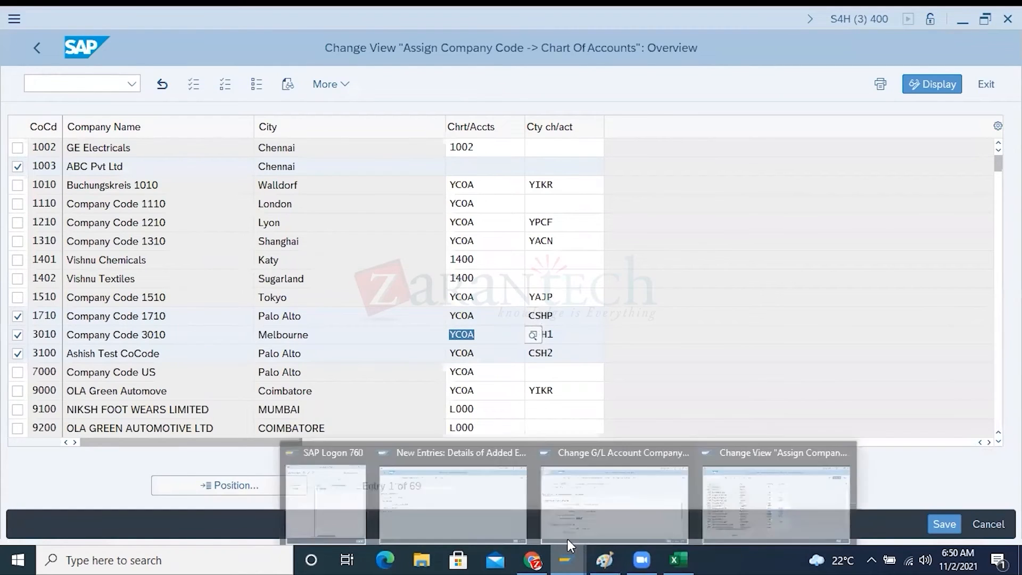
pyautogui.click(599, 486)
pyautogui.moveTo(189, 122); pyautogui.dragTo(128, 122)
pyautogui.moveTo(296, 366); pyautogui.dragTo(232, 366)
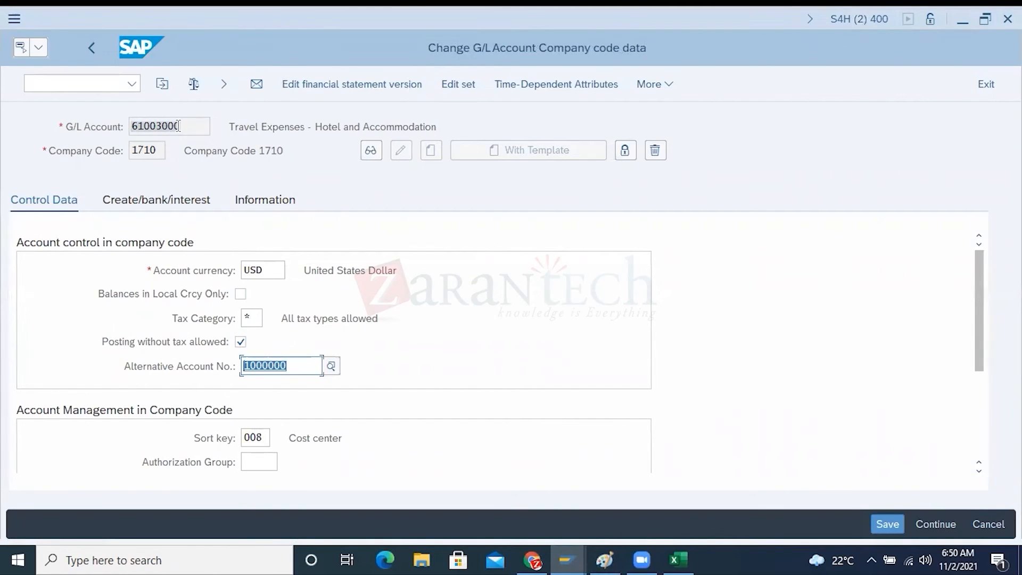
pyautogui.moveTo(184, 125); pyautogui.dragTo(129, 126)
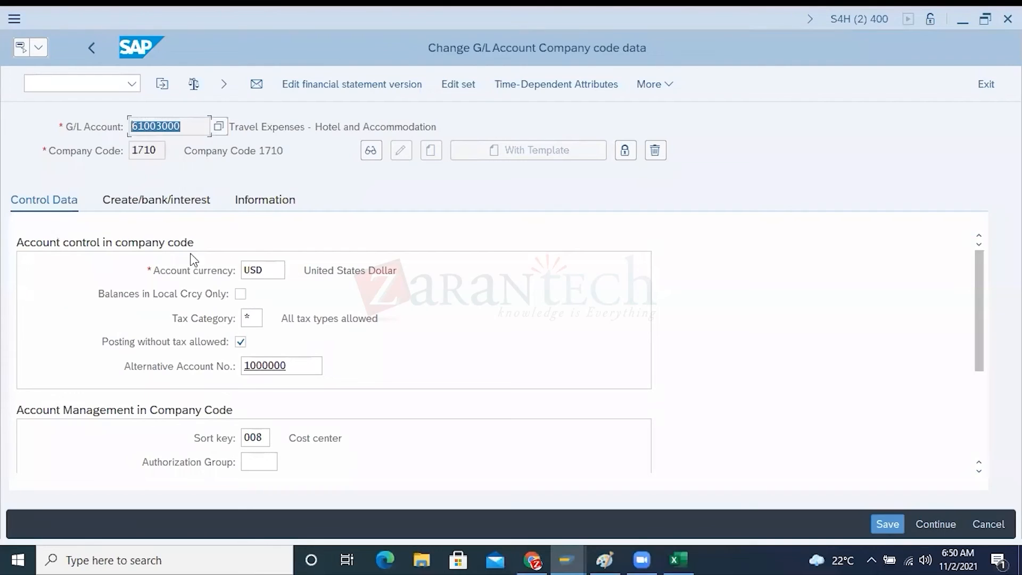
pyautogui.moveTo(287, 365); pyautogui.dragTo(242, 365)
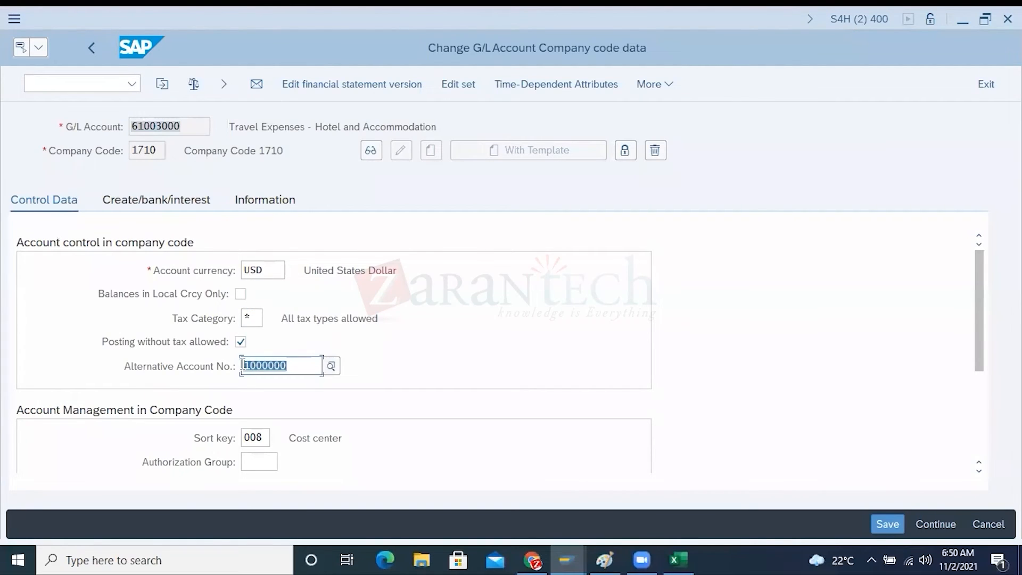
pyautogui.moveTo(192, 131); pyautogui.dragTo(123, 148)
pyautogui.moveTo(293, 365); pyautogui.dragTo(222, 368)
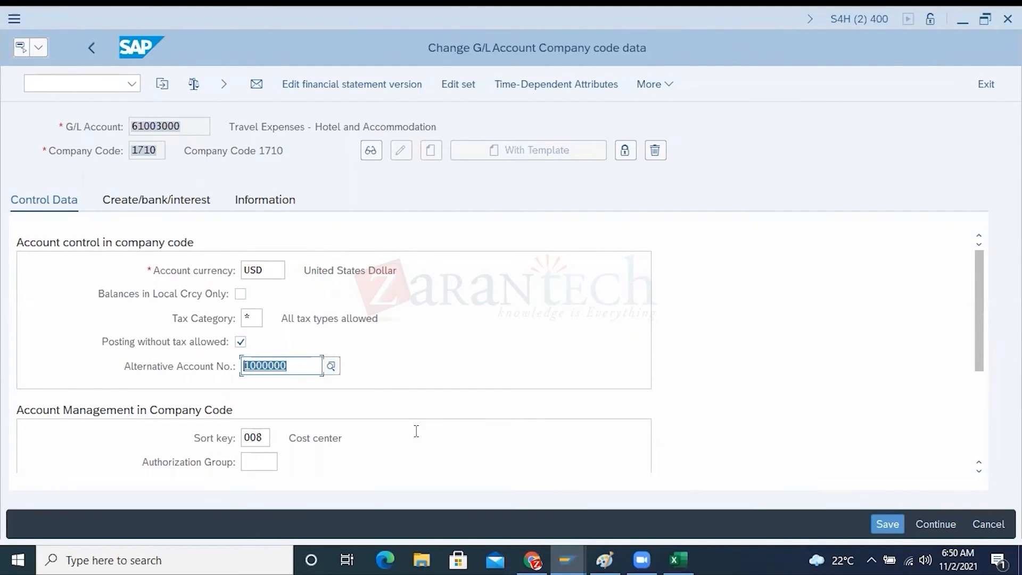
# Leave the travel expense account's company code data without saving and display the account's chart of accounts data in YCOA
pyautogui.click(106, 151)
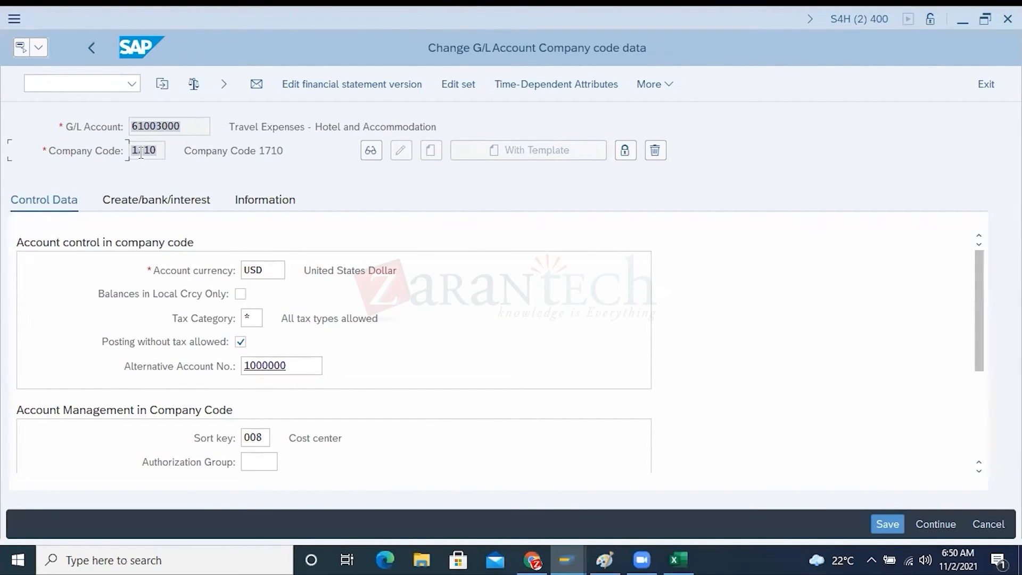
pyautogui.click(85, 40)
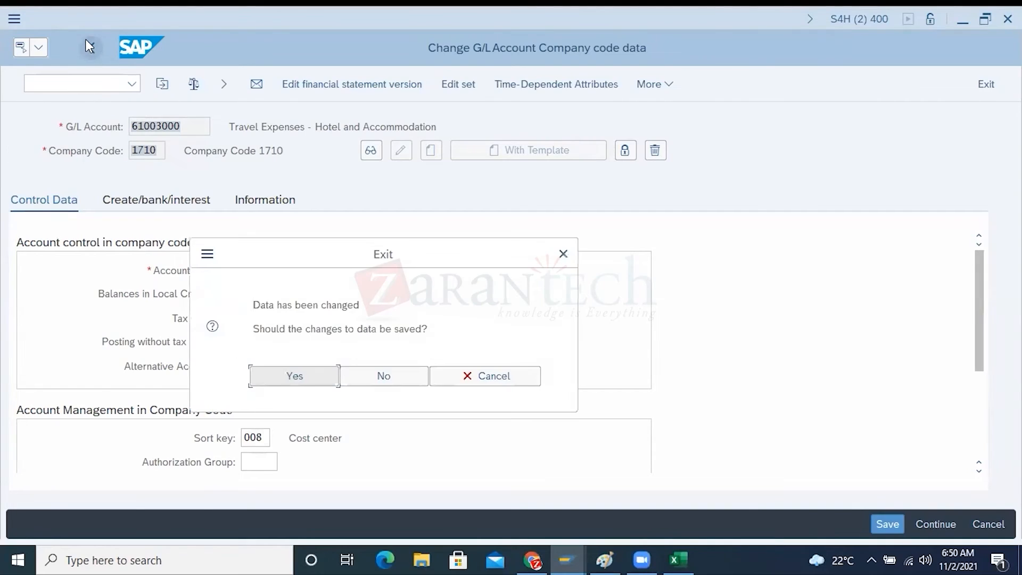
pyautogui.click(366, 380)
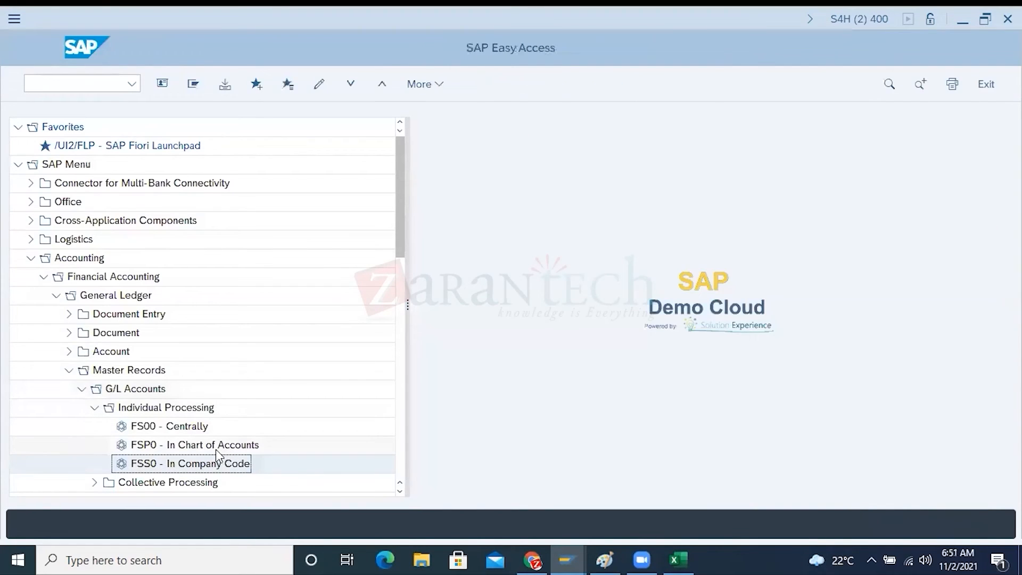
pyautogui.click(211, 448)
pyautogui.doubleClick(212, 448)
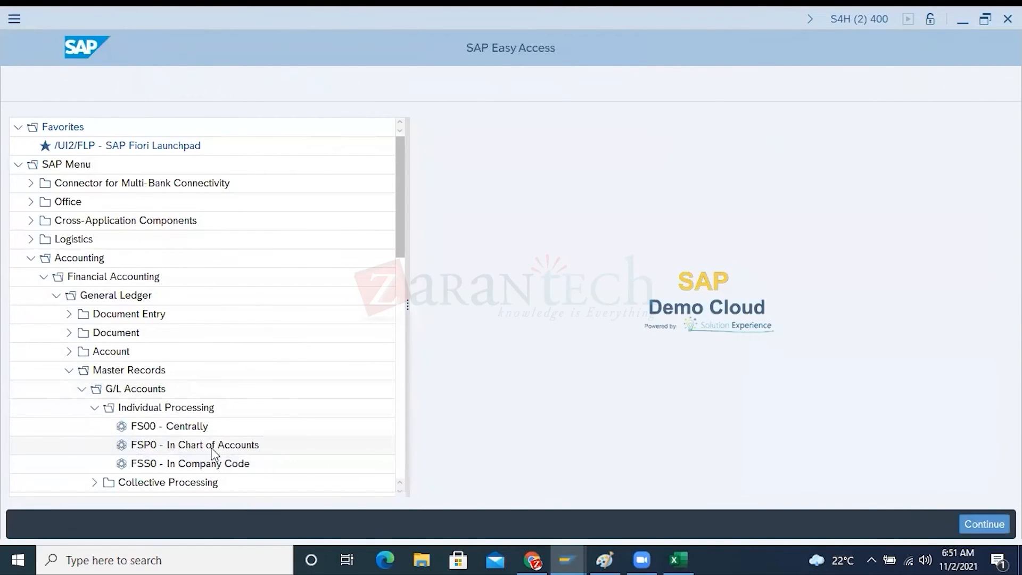
pyautogui.click(371, 153)
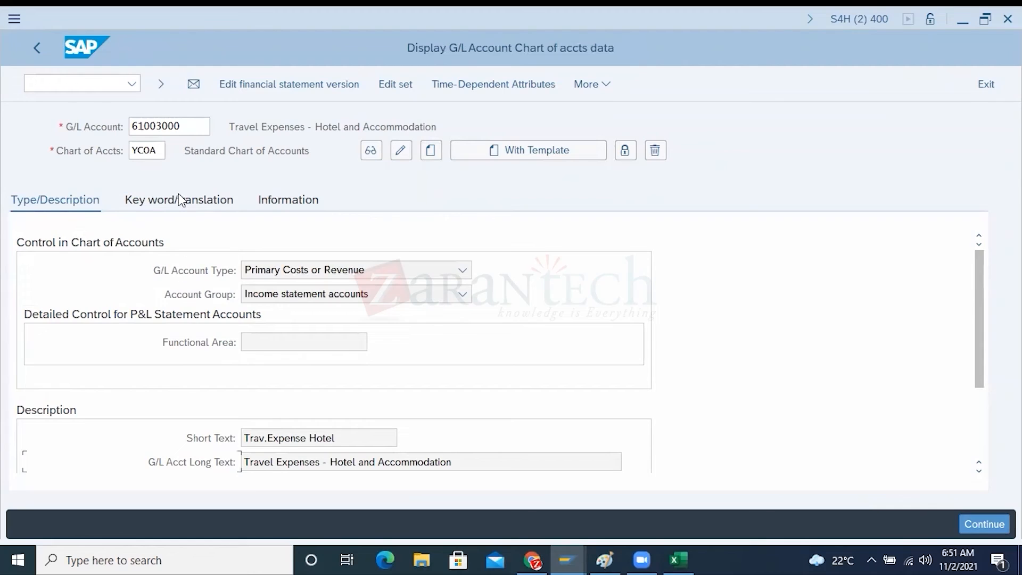
# Examine the travel expense account's G/L number, type and description, and keyword translation data in chart of accounts YCOA
pyautogui.moveTo(210, 126); pyautogui.dragTo(131, 126)
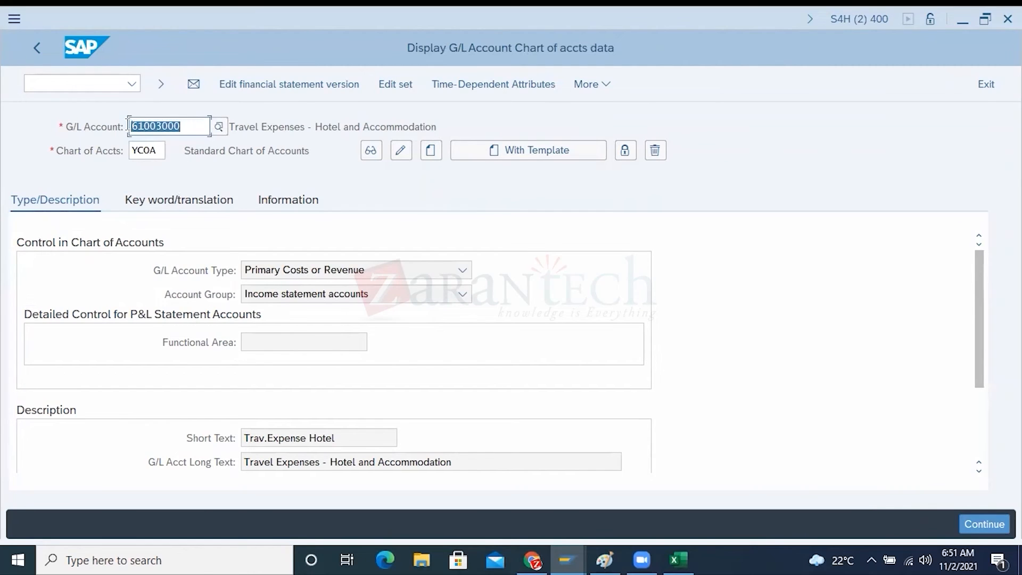
pyautogui.click(161, 203)
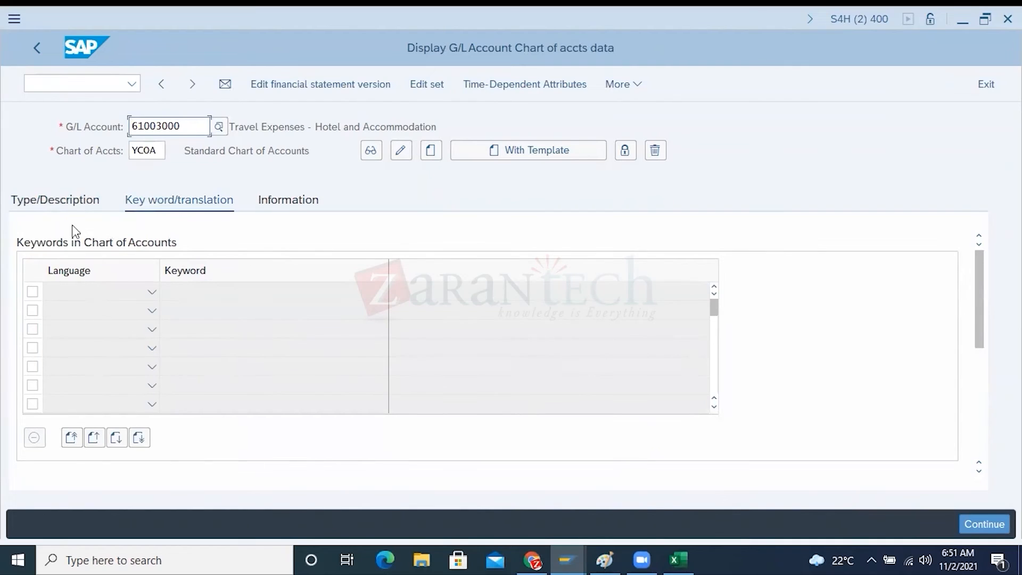
pyautogui.click(47, 200)
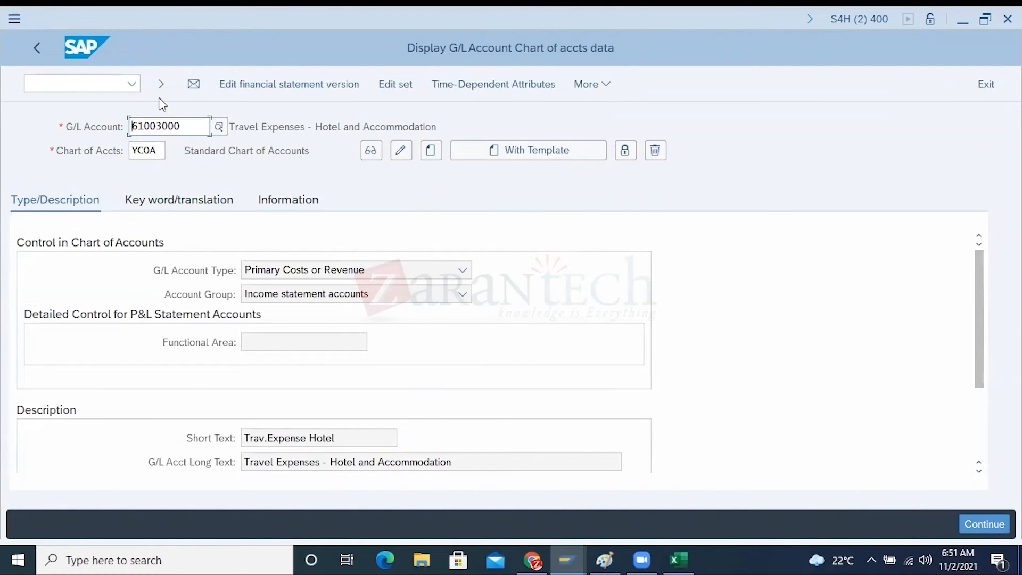
pyautogui.moveTo(182, 126); pyautogui.dragTo(130, 126)
# Check the HP10 and HP20 company code columns in the Excel sheet, then return to the G/L account display in SAP
pyautogui.click(677, 559)
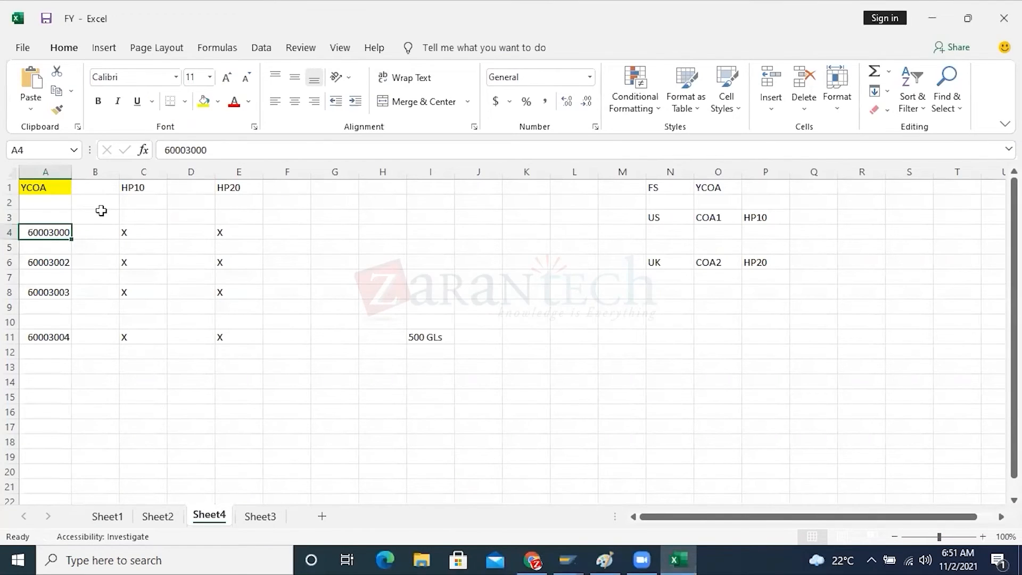
pyautogui.click(139, 185)
pyautogui.click(242, 187)
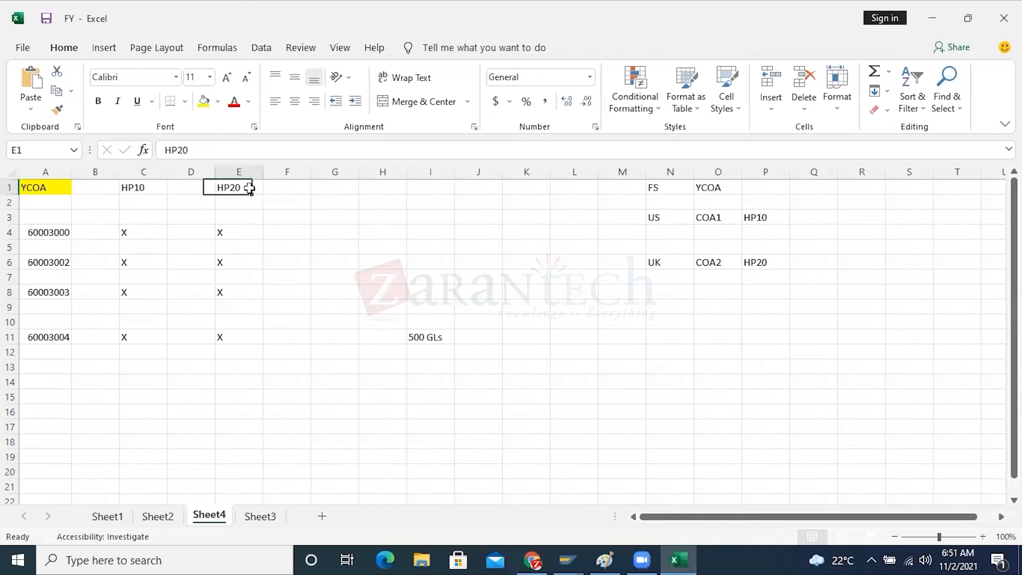
pyautogui.click(559, 558)
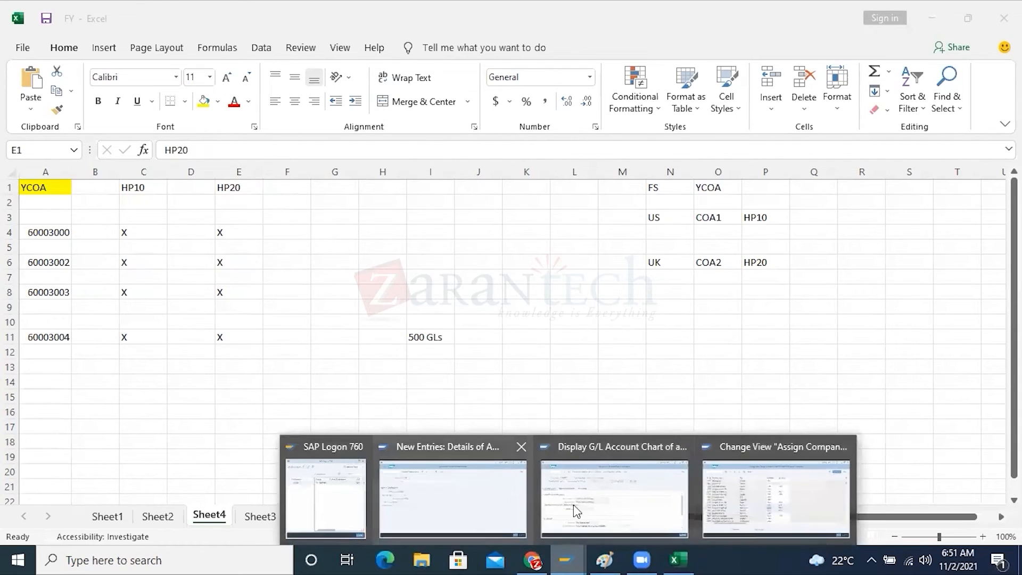
pyautogui.click(611, 505)
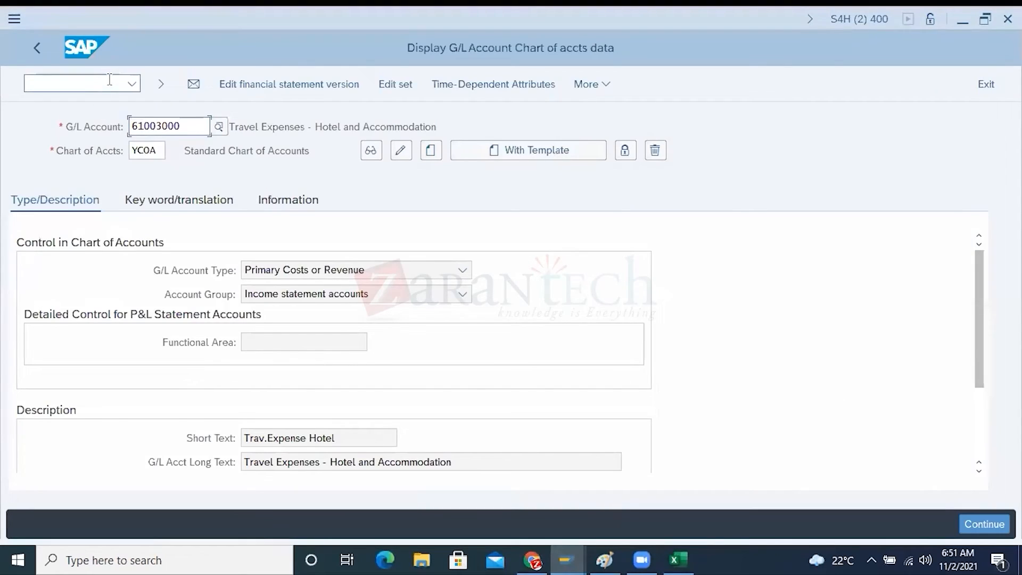
# Open the travel expense account's company code data for 1710 in change mode and examine its G/L account and alternative account number fields
pyautogui.click(37, 47)
pyautogui.doubleClick(183, 463)
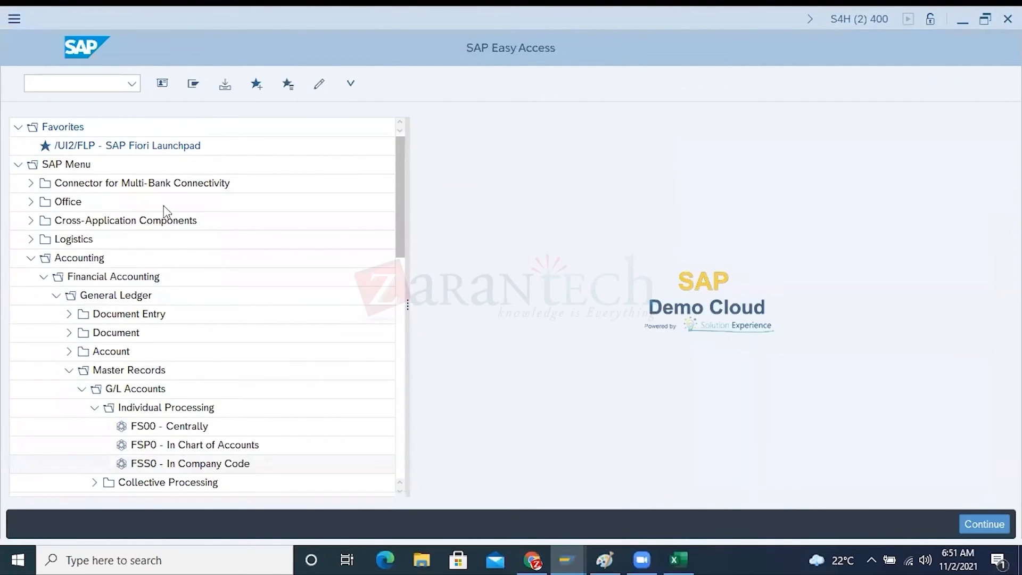
pyautogui.moveTo(156, 149); pyautogui.dragTo(110, 152)
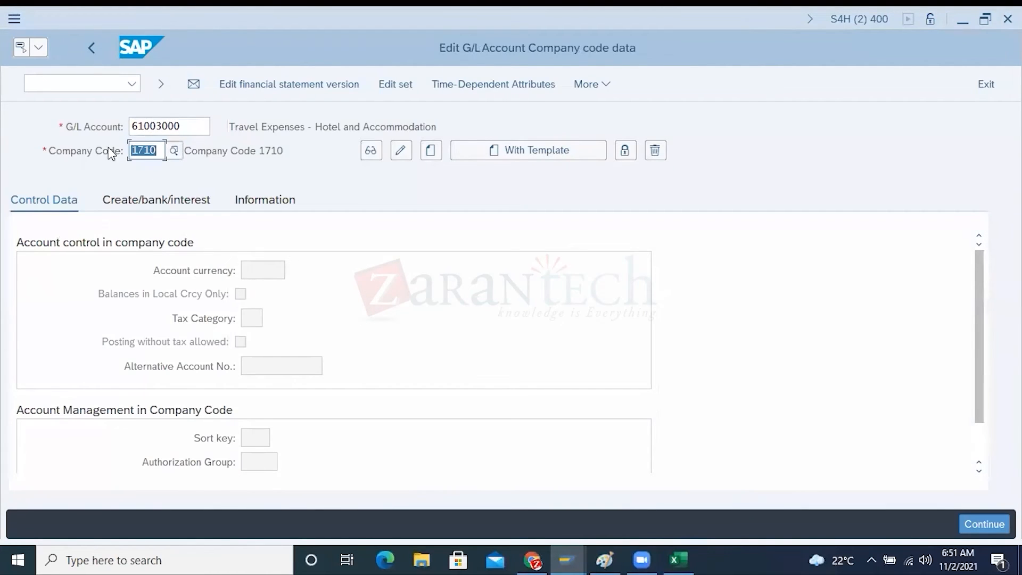
pyautogui.click(400, 150)
pyautogui.moveTo(190, 129); pyautogui.dragTo(111, 149)
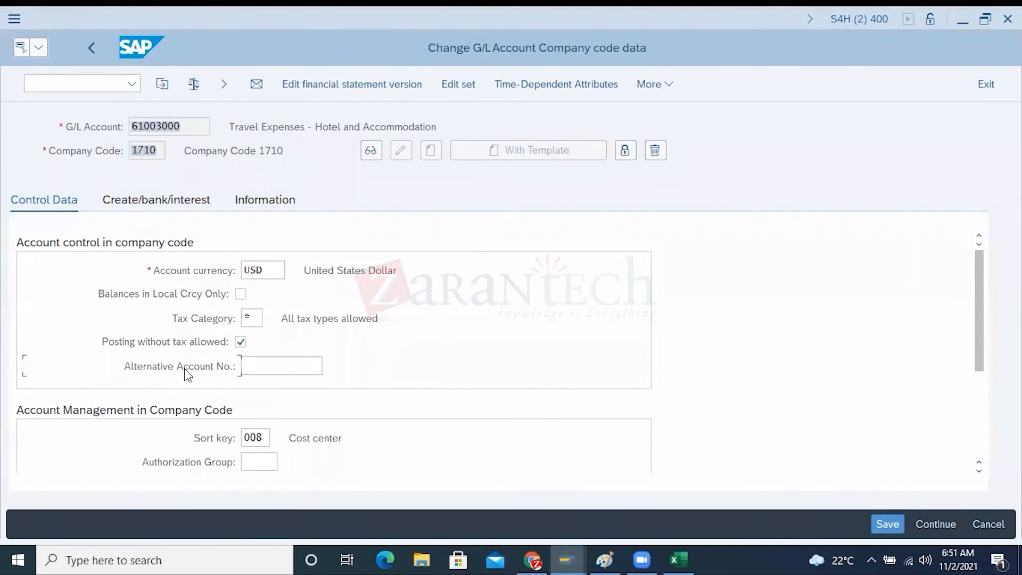
# Reopen the G/L account company code data and choose company code 7000, Company Code US, for the travel expense account
pyautogui.click(88, 40)
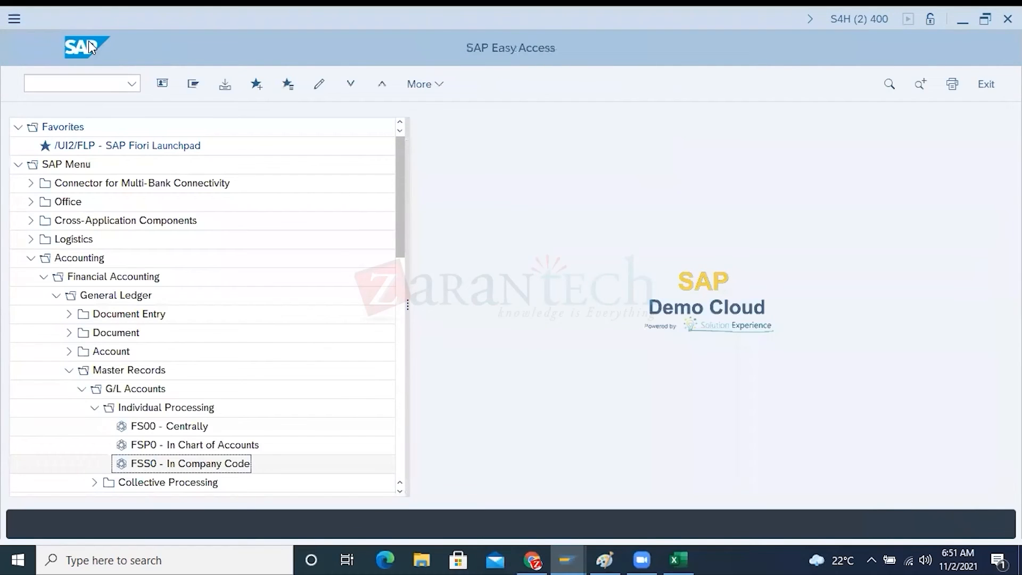
pyautogui.doubleClick(194, 467)
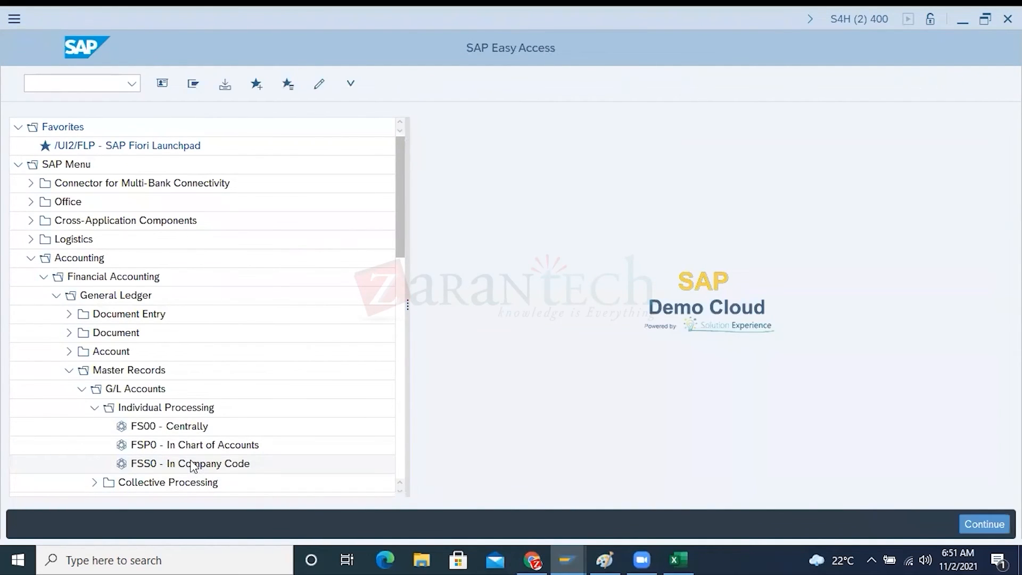
pyautogui.click(161, 150)
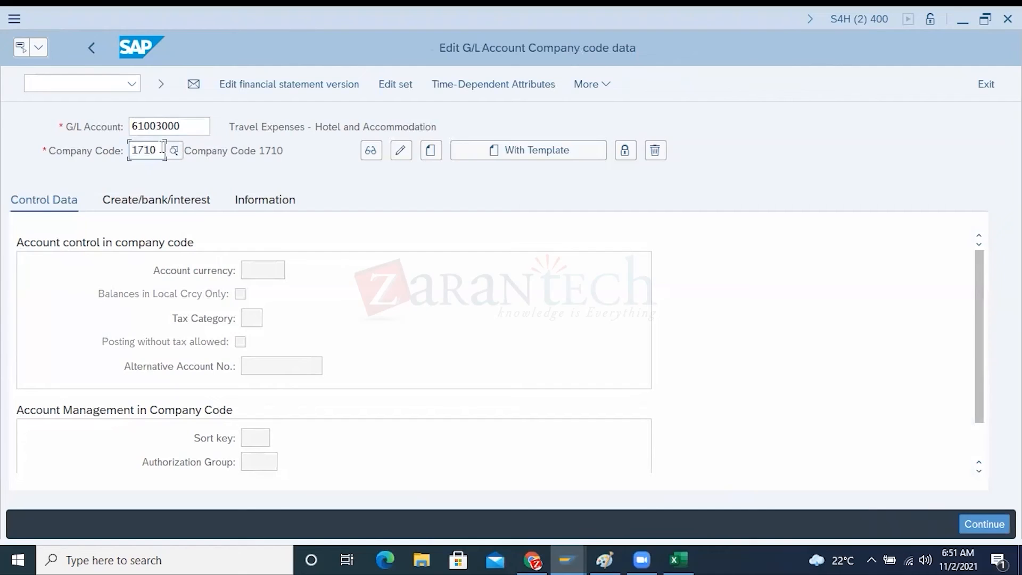
pyautogui.press('BackSpace')
pyautogui.press('BackSpace')
pyautogui.press('BackSpace')
pyautogui.press('BackSpace')
pyautogui.click(173, 153)
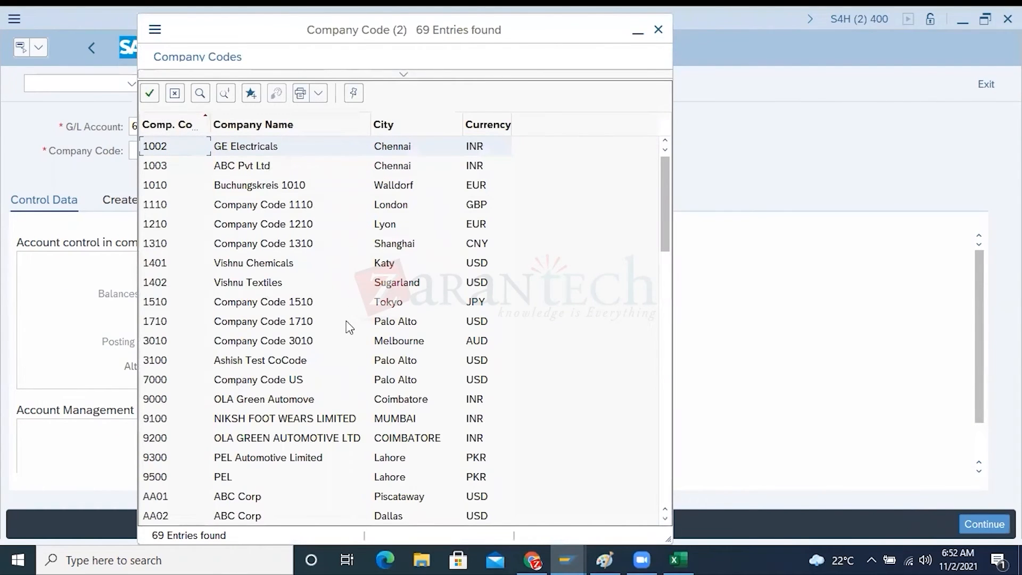
pyautogui.doubleClick(302, 381)
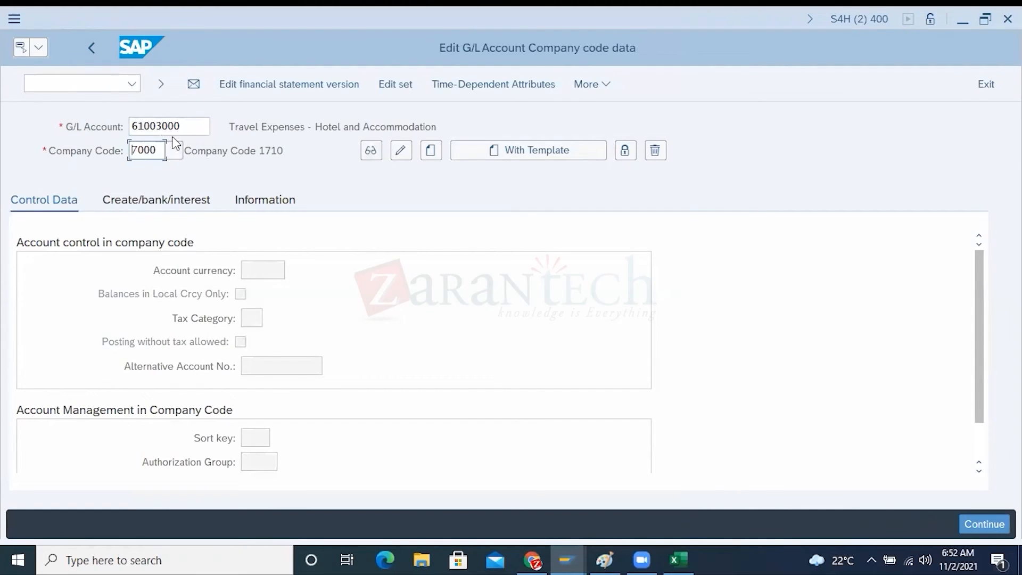
# Examine the G/L account, company code and alternative account number fields for company code 7000
pyautogui.moveTo(206, 126); pyautogui.dragTo(130, 151)
pyautogui.click(169, 367)
pyautogui.click(259, 371)
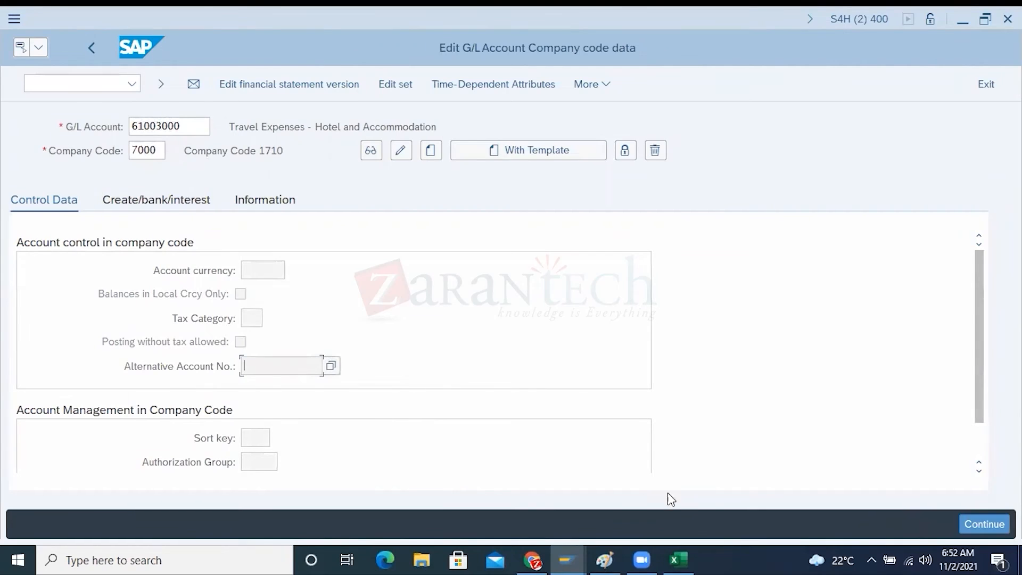
# Glance at the Excel sheet and Paint diagram, return to SAP, and compare the account's G/L number with its alternative account number field
pyautogui.click(673, 556)
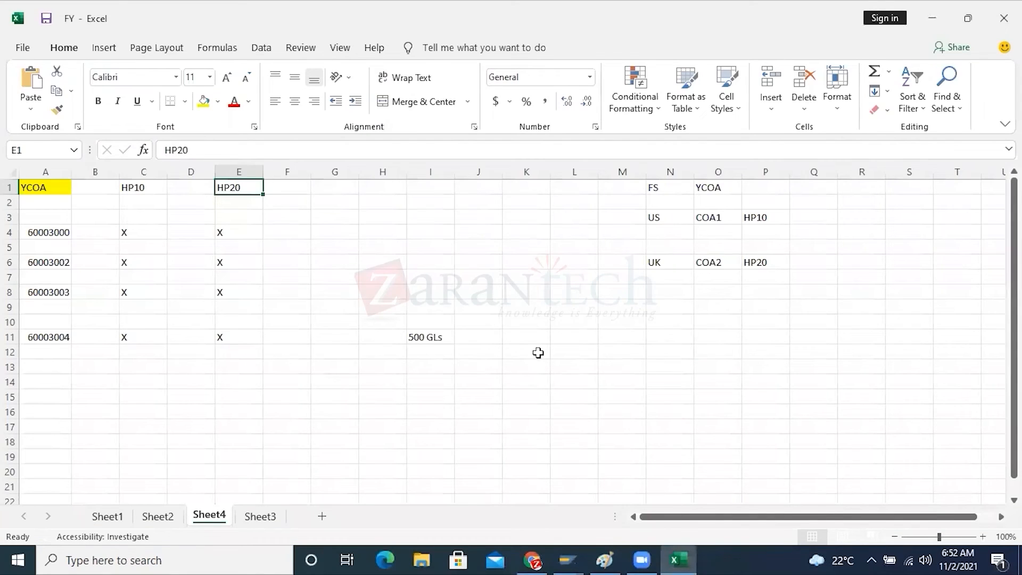
pyautogui.click(605, 557)
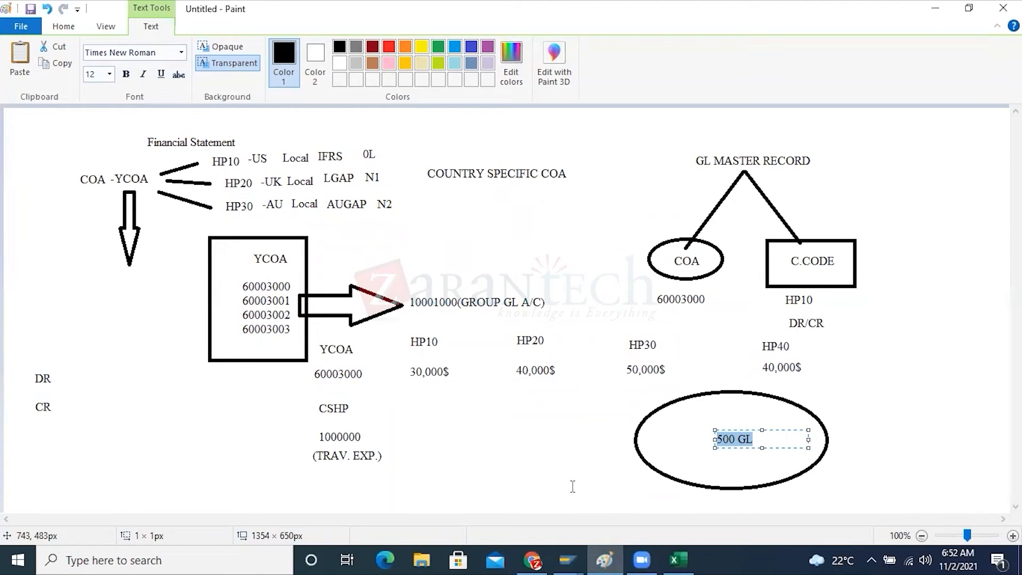
pyautogui.click(564, 556)
pyautogui.click(624, 519)
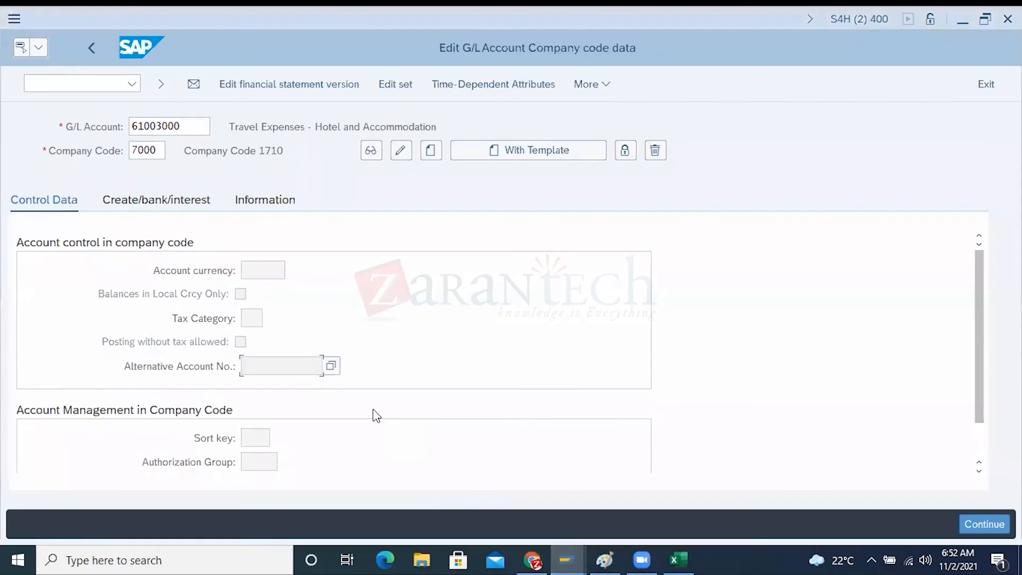
pyautogui.moveTo(156, 150); pyautogui.dragTo(121, 148)
pyautogui.moveTo(197, 128); pyautogui.dragTo(114, 123)
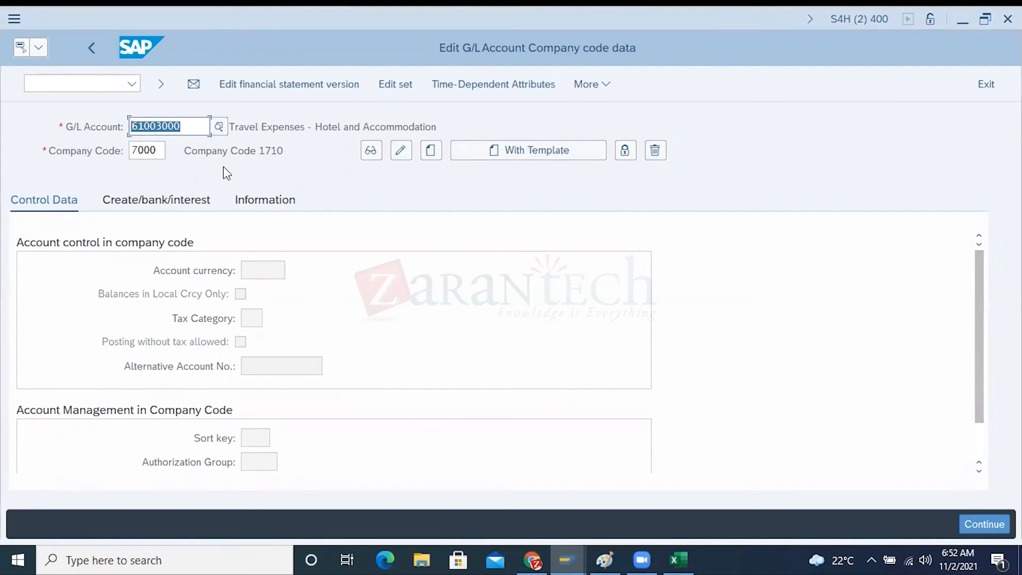
pyautogui.click(200, 367)
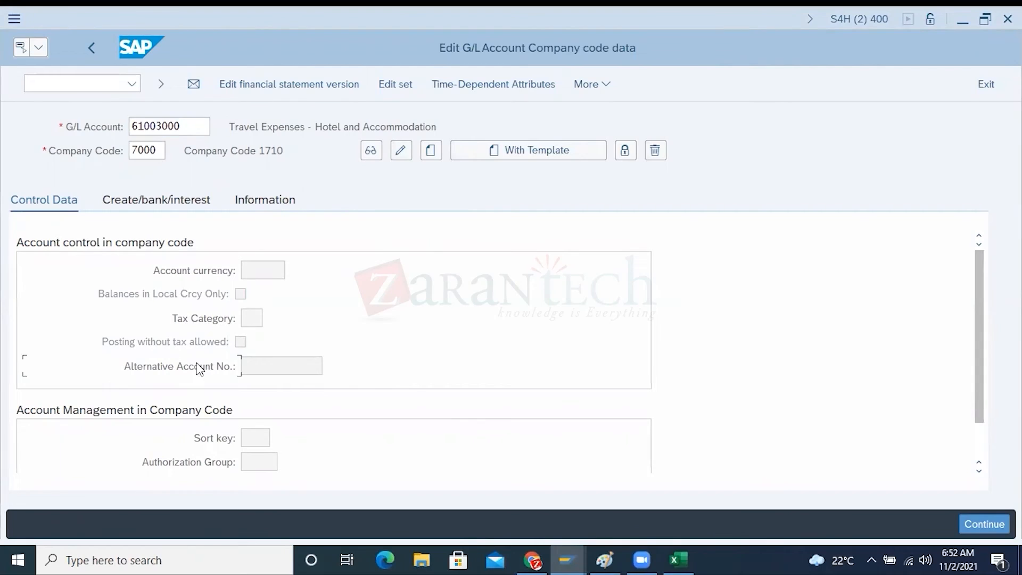
pyautogui.click(262, 369)
# Switch to the Excel sheet and enter 1000000 beside HP10 in Q3 and beside HP20 in Q6
pyautogui.click(607, 556)
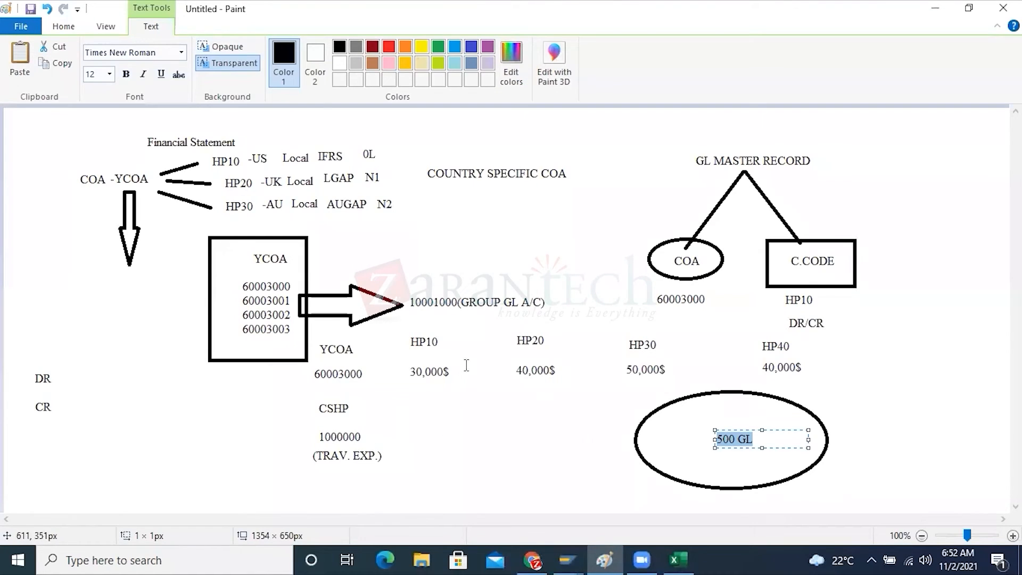
pyautogui.click(677, 559)
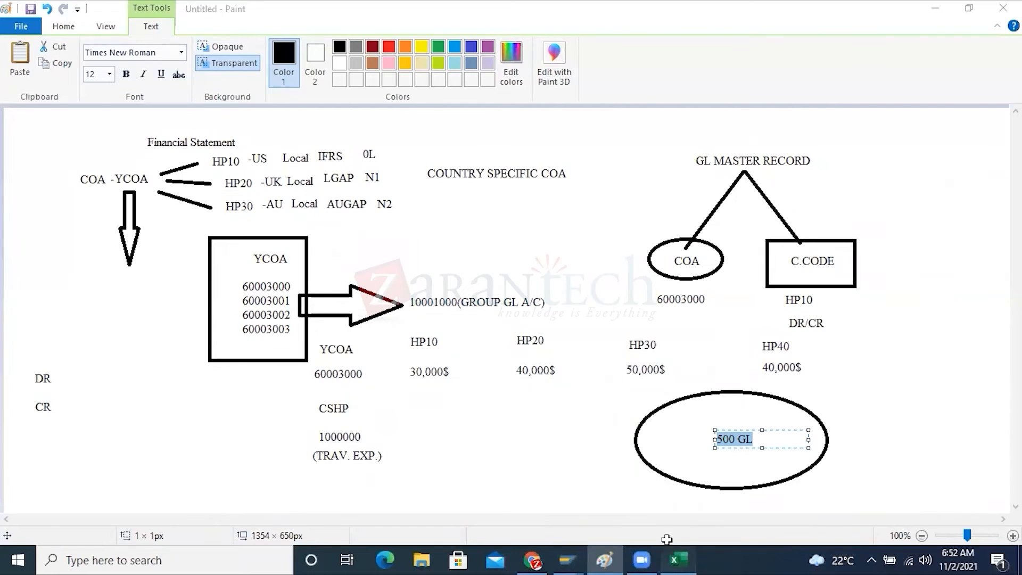
pyautogui.click(702, 215)
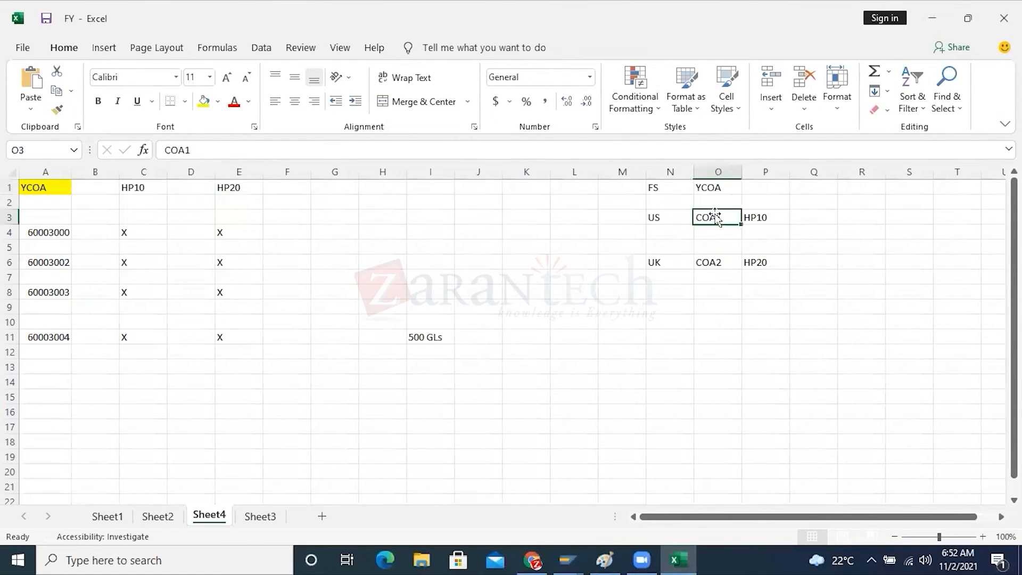
pyautogui.click(805, 217)
pyautogui.write('100000')
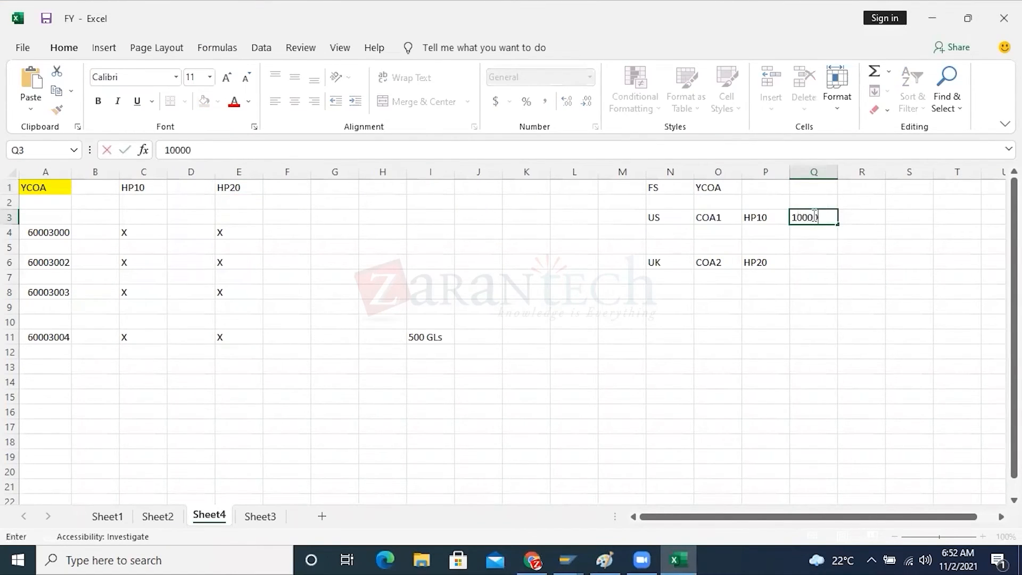
pyautogui.click(813, 261)
pyautogui.write('1000000')
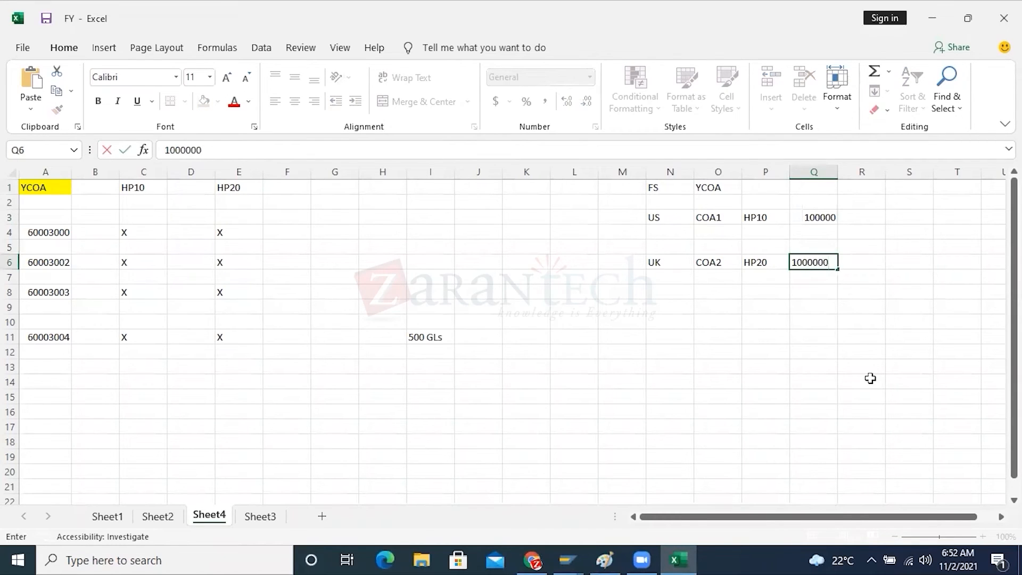
pyautogui.click(869, 379)
pyautogui.doubleClick(815, 218)
pyautogui.write('0')
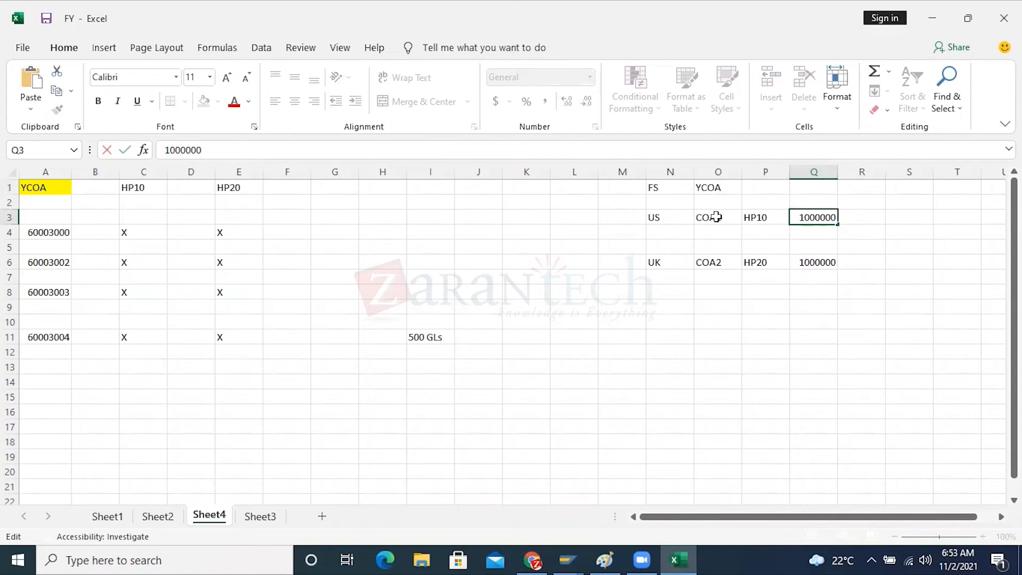
# Compare country charts COA1 and COA2 with the account numbers in Q3 and Q6 for HP10 and HP20
pyautogui.moveTo(713, 217); pyautogui.dragTo(716, 259)
pyautogui.moveTo(823, 217); pyautogui.dragTo(828, 265)
pyautogui.click(810, 290)
pyautogui.click(813, 264)
pyautogui.click(818, 217)
pyautogui.click(720, 215)
pyautogui.click(729, 264)
pyautogui.moveTo(808, 215); pyautogui.dragTo(814, 262)
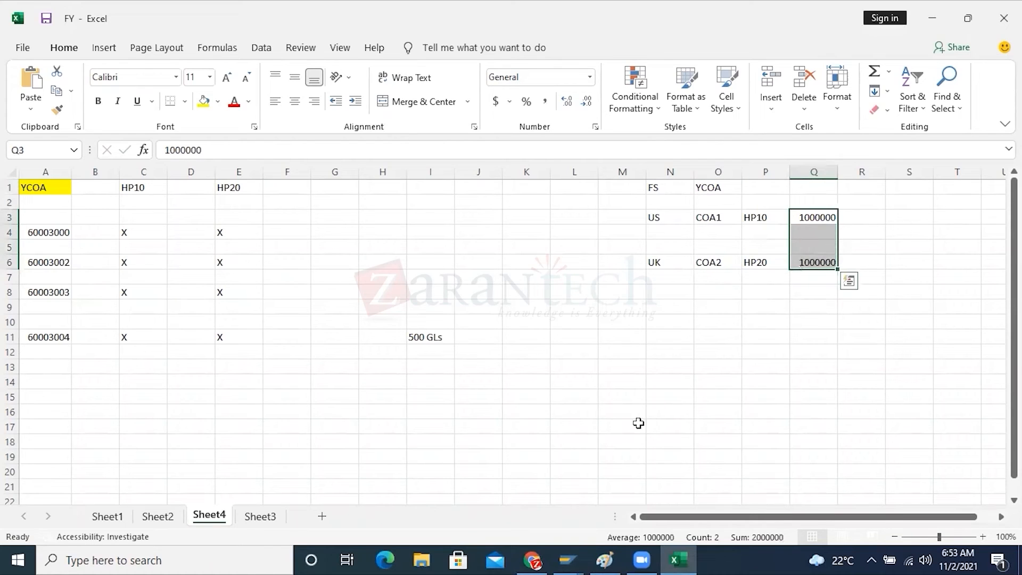
# Switch to SAP to review the G/L account company code data for 7000, then bring up the Paint diagram
pyautogui.click(567, 559)
pyautogui.click(601, 523)
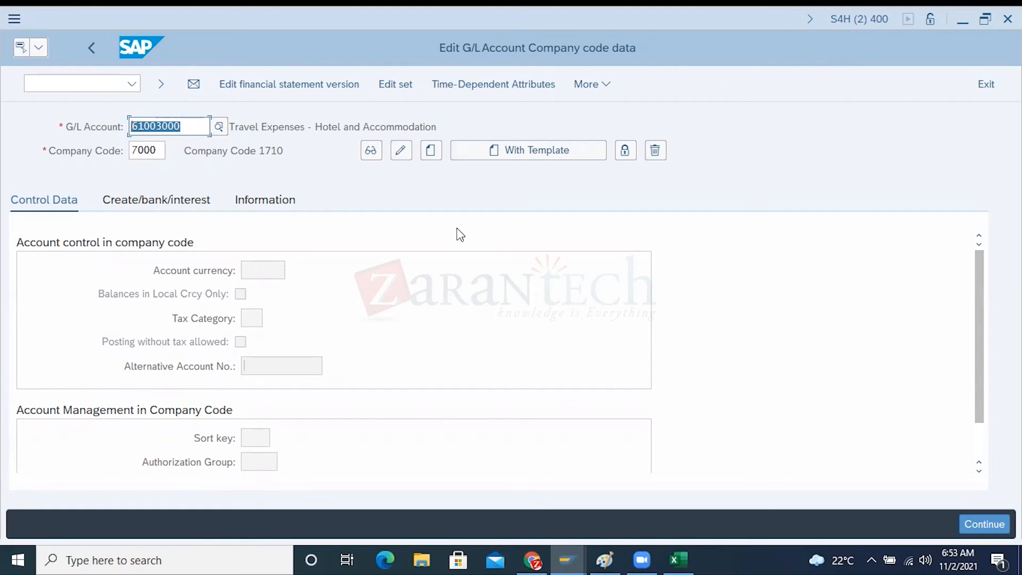
pyautogui.click(604, 556)
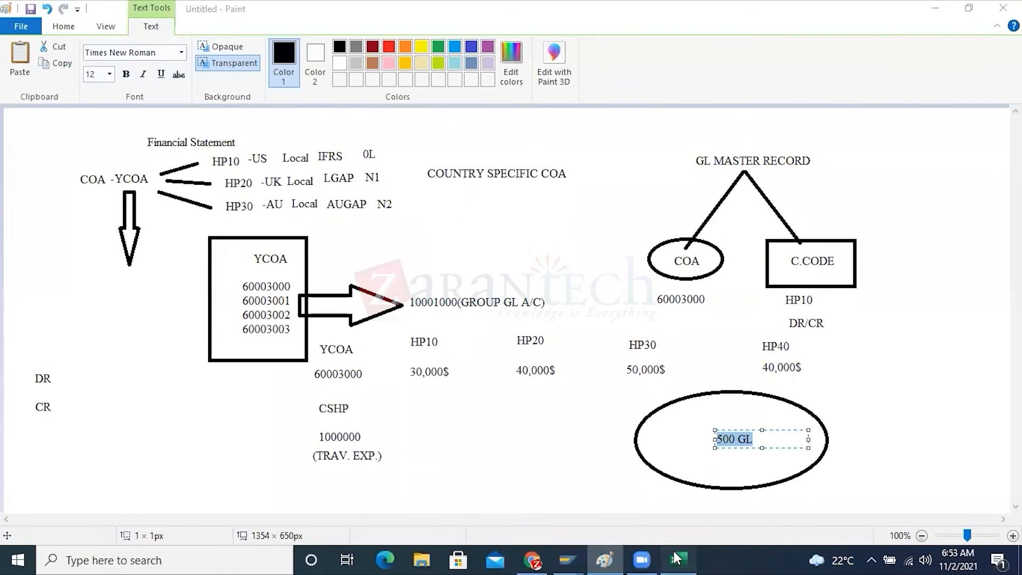
# Switch to the Excel sheet and copy G/L account 60003000 from A4 into H4
pyautogui.click(677, 559)
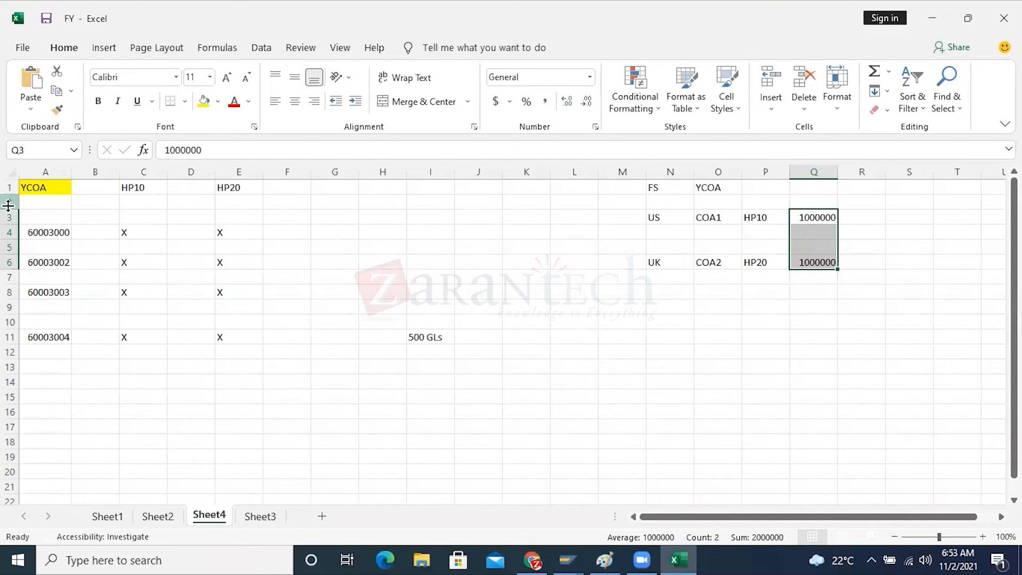
pyautogui.click(44, 227)
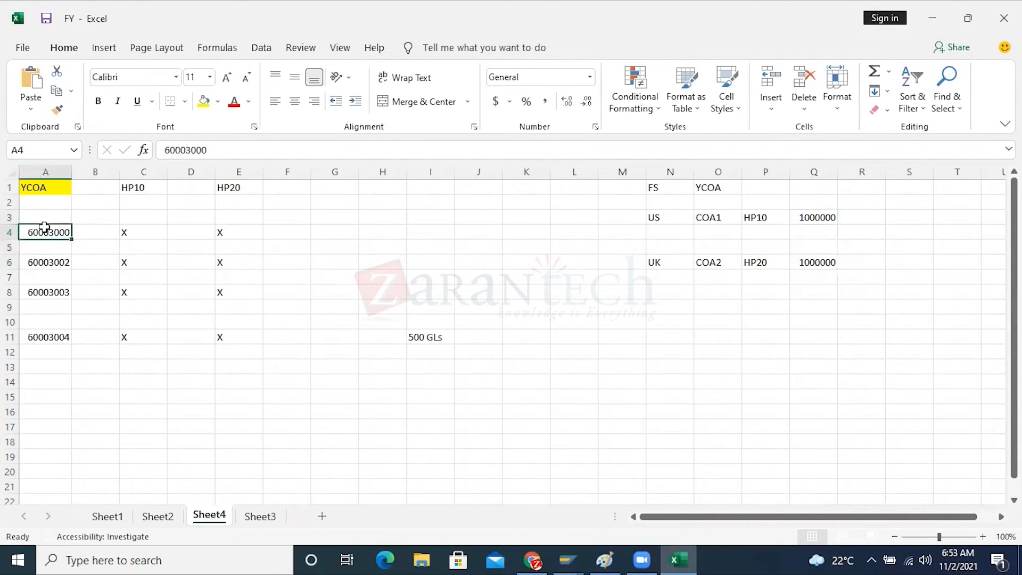
pyautogui.hotkey('ctrl', 'c')
pyautogui.click(354, 232)
pyautogui.click(376, 232)
pyautogui.hotkey('ctrl', 'v')
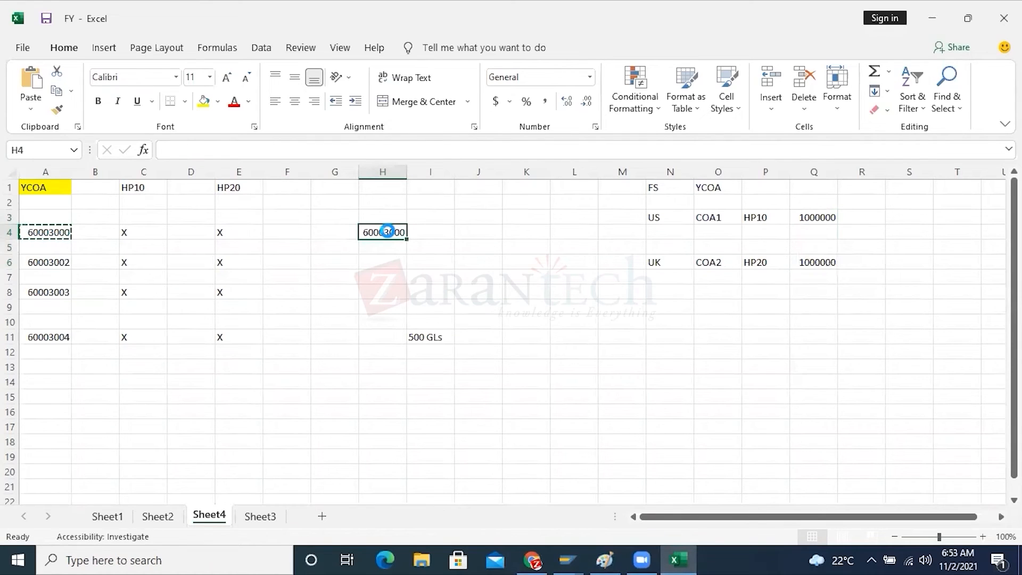
# Copy the country account number 1000000 from Q3 into J4, in the row of the copied 60003000
pyautogui.click(827, 217)
pyautogui.hotkey('ctrl', 'c')
pyautogui.click(491, 234)
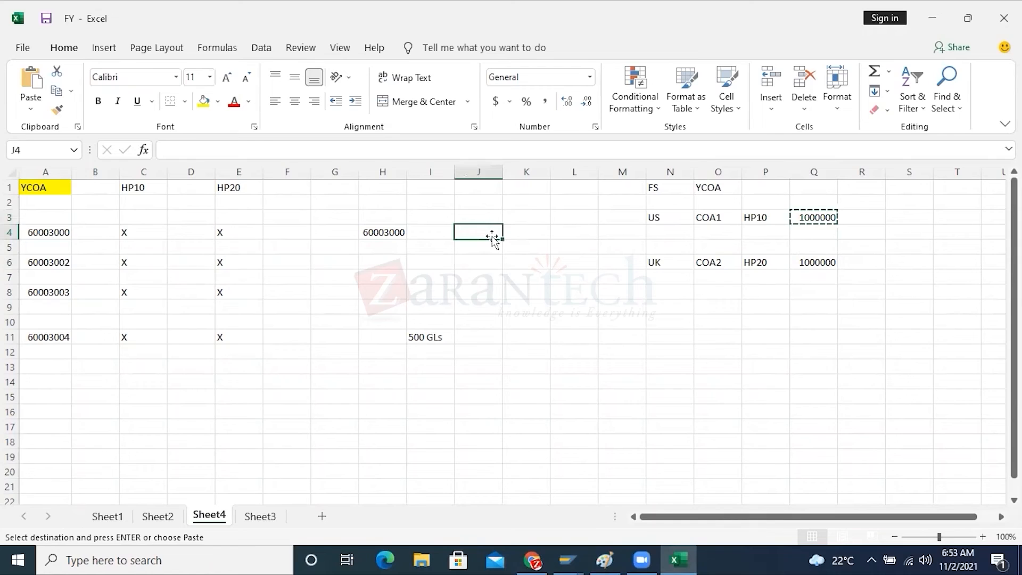
pyautogui.hotkey('ctrl', 'v')
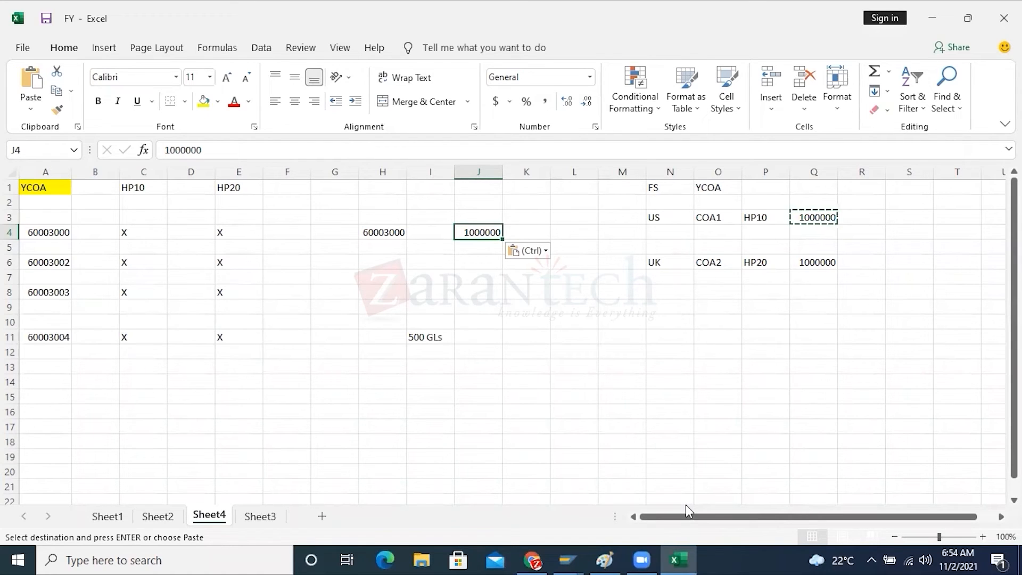
# Switch to the Paint diagram, add the text "160000$ YCOA" beside HP40's 40,000$, and highlight the amount
pyautogui.click(612, 558)
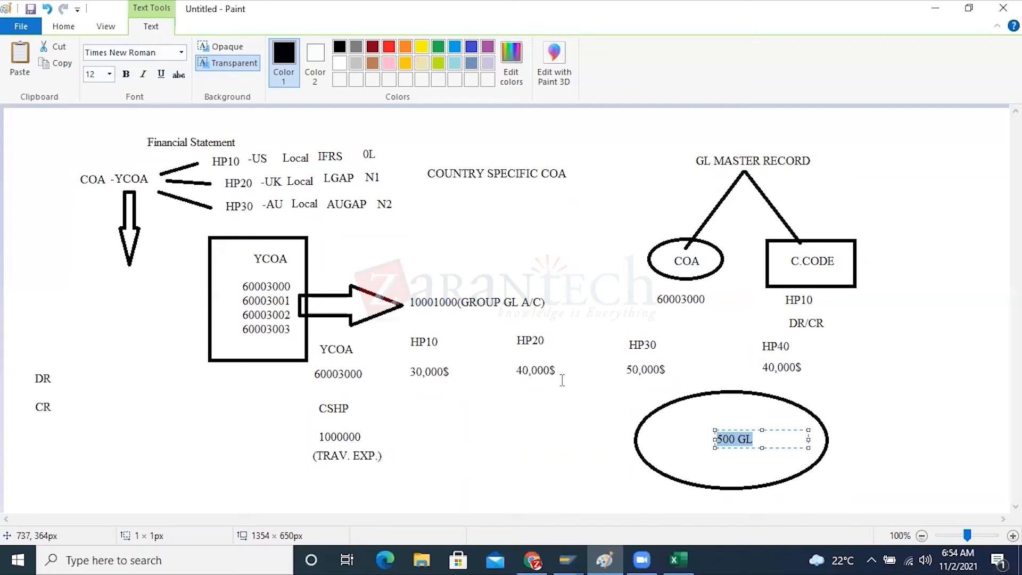
pyautogui.click(830, 367)
pyautogui.click(830, 367)
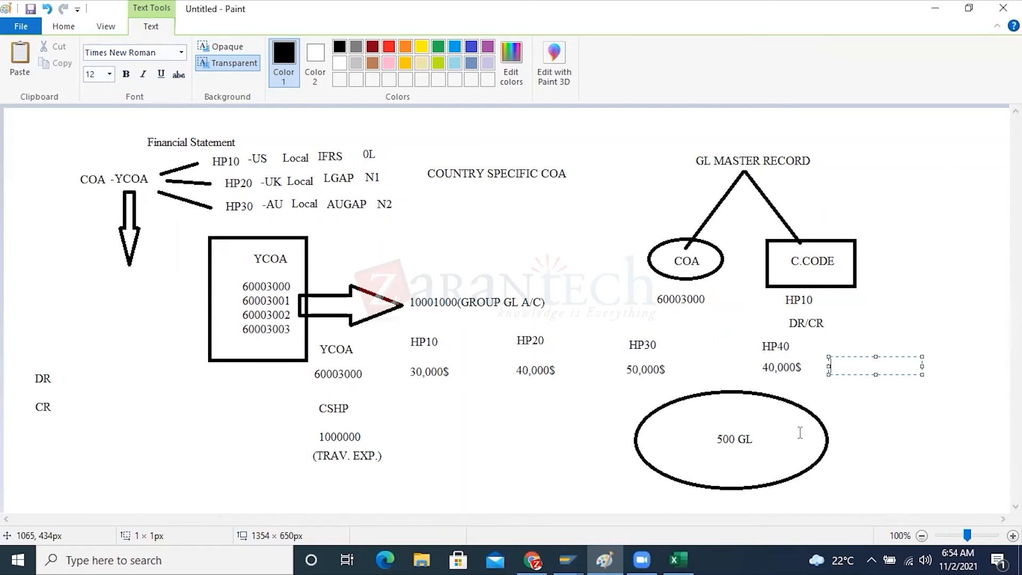
pyautogui.write('160000$ ycoa')
pyautogui.press('BackSpace')
pyautogui.press('BackSpace')
pyautogui.press('BackSpace')
pyautogui.press('BackSpace')
pyautogui.press('BackSpace')
pyautogui.write('U')
pyautogui.press('BackSpace')
pyautogui.write('YCOA')
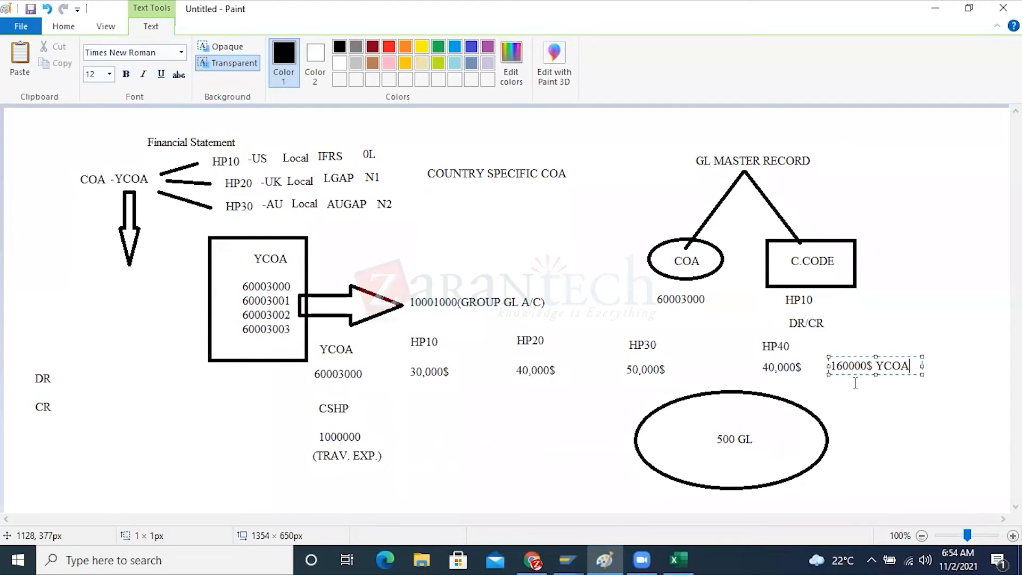
pyautogui.moveTo(867, 366); pyautogui.dragTo(828, 366)
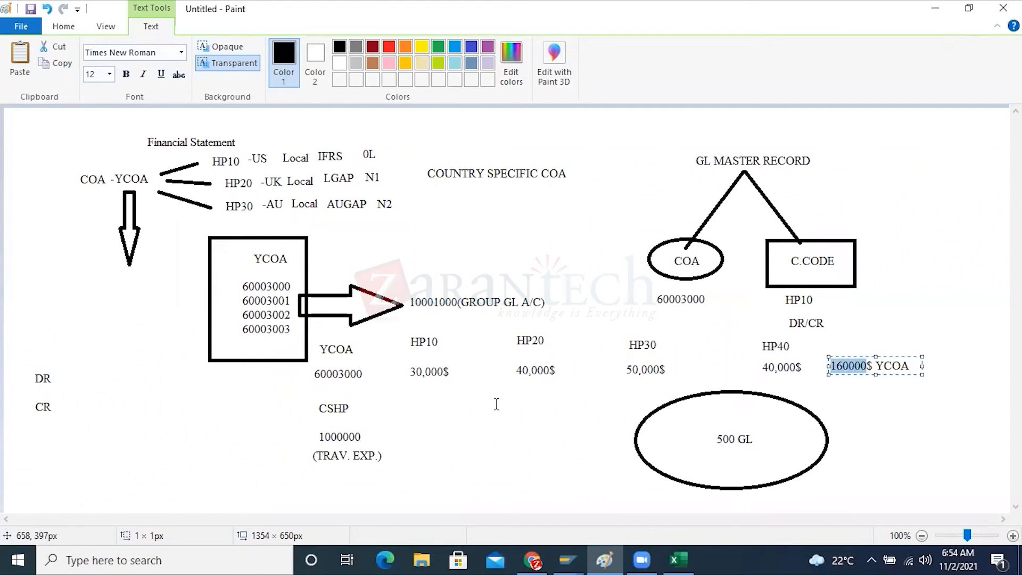
# Add the text "30,000$" beside CSHP account 1000000, below the HP10 amount, and highlight it
pyautogui.click(410, 438)
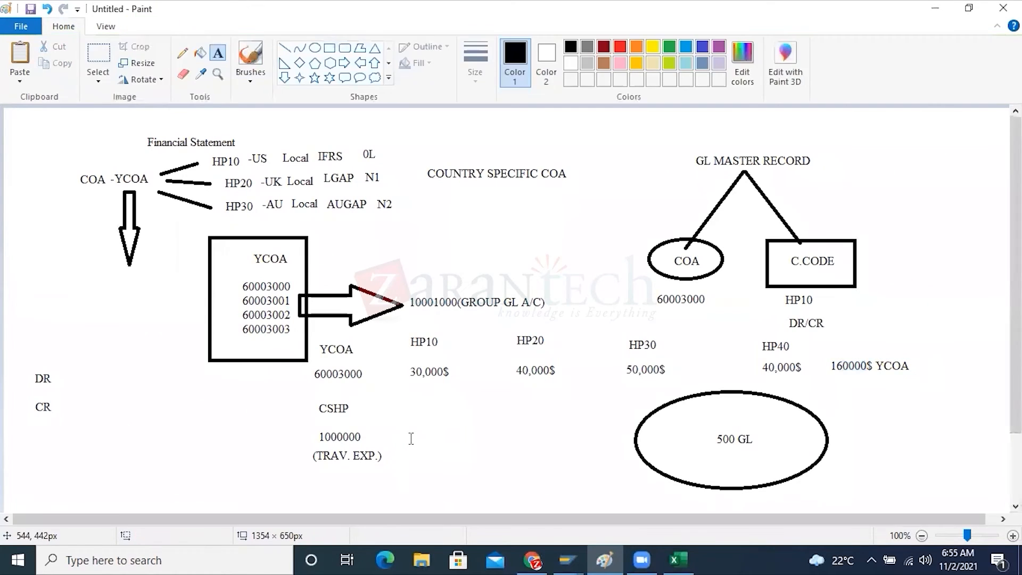
pyautogui.click(411, 438)
pyautogui.write('30,000')
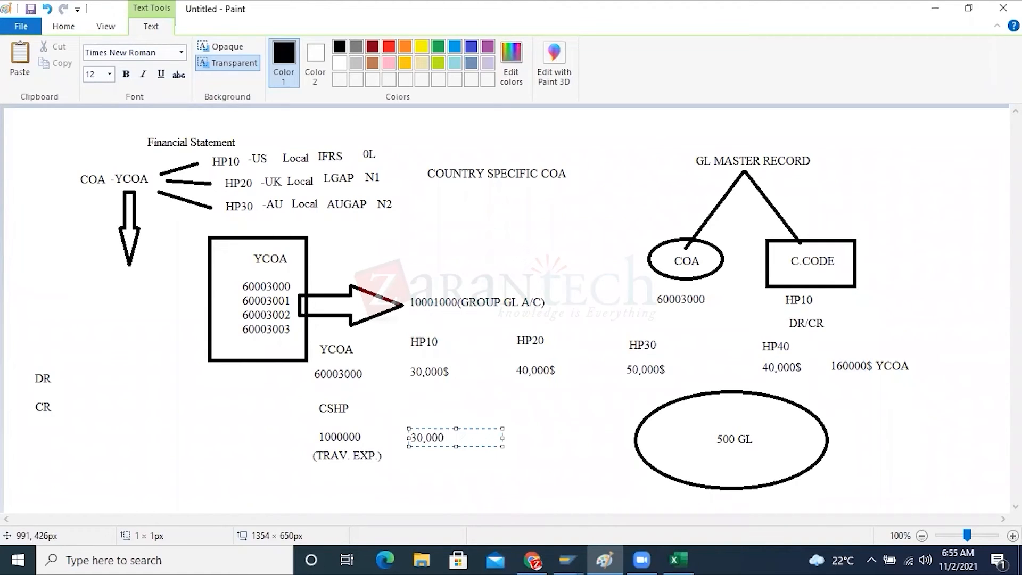
pyautogui.write('$')
pyautogui.moveTo(450, 437); pyautogui.dragTo(410, 437)
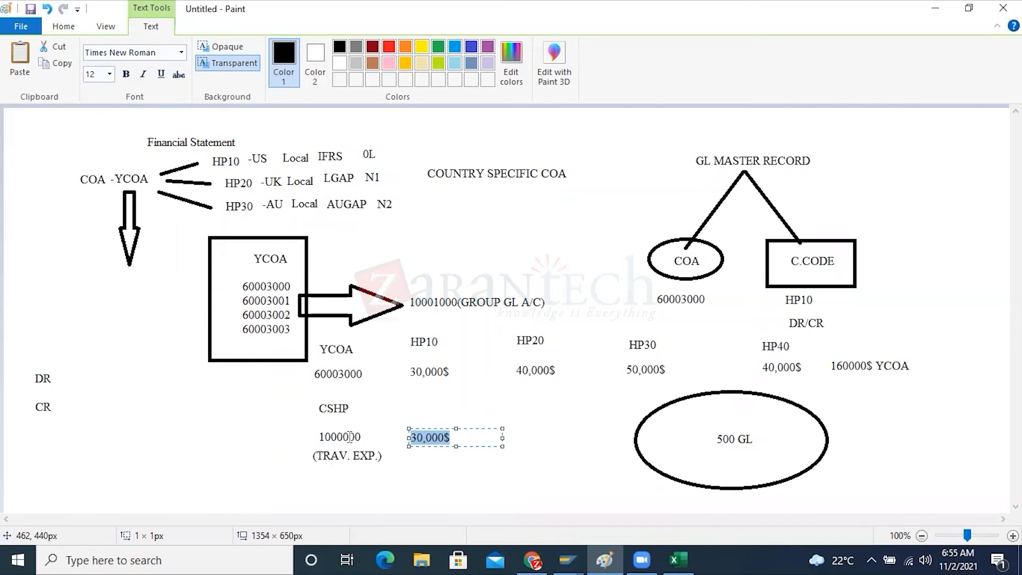
pyautogui.moveTo(451, 437); pyautogui.dragTo(410, 436)
# Add the label "OPERATIONAL COA" beside DR and widen its text box so the label fits on one line
pyautogui.click(114, 377)
pyautogui.click(115, 377)
pyautogui.write('O')
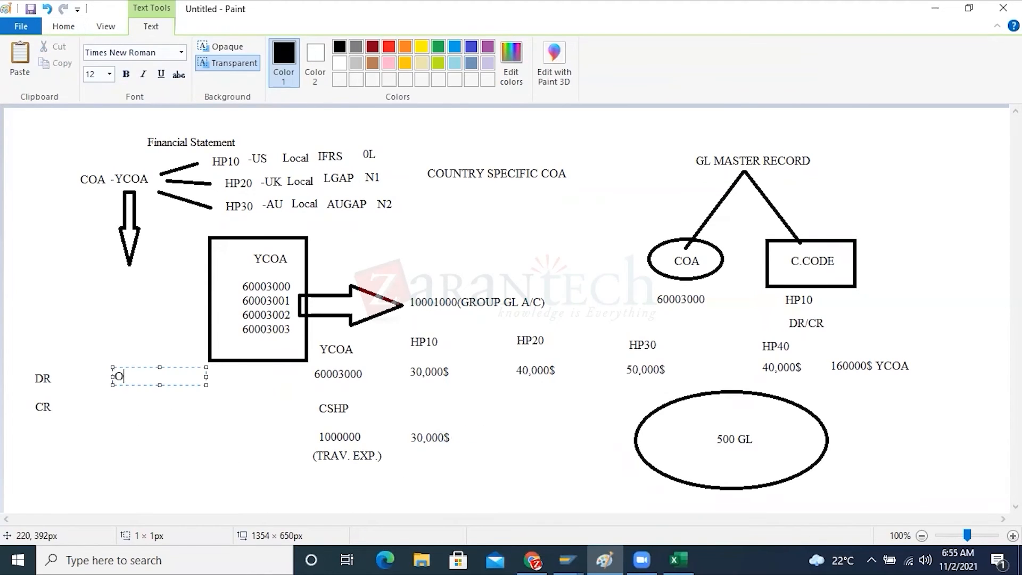
pyautogui.write('PERATIONAL COA')
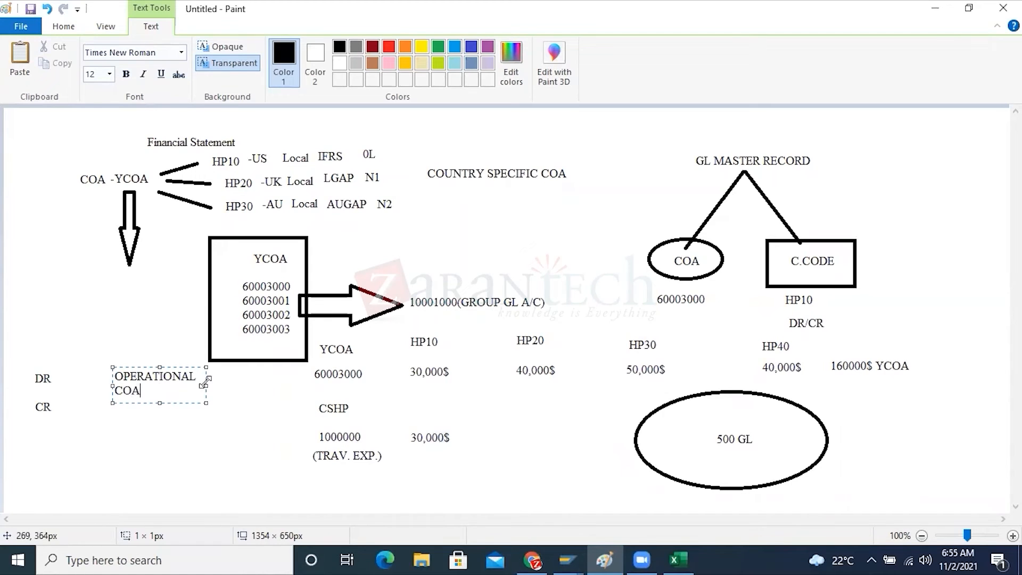
pyautogui.moveTo(205, 383); pyautogui.dragTo(283, 383)
pyautogui.hotkey('ctrl', 'a')
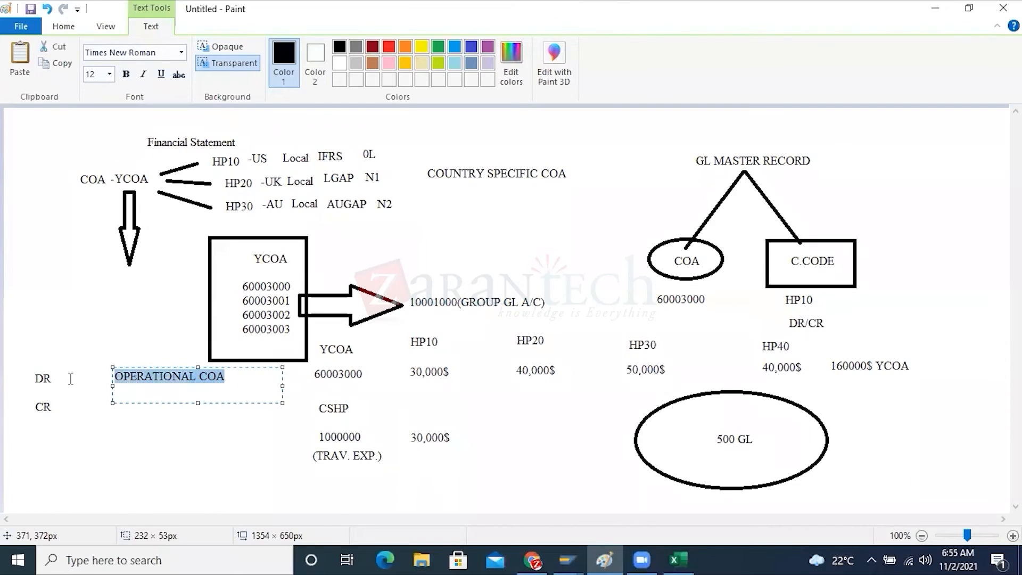
# Add the lines "GROUP" and "COUNTRY SCOA" below OPERATIONAL COA, highlight each one, and finish the text box
pyautogui.click(248, 380)
pyautogui.press('Return')
pyautogui.press('Return')
pyautogui.press('Return')
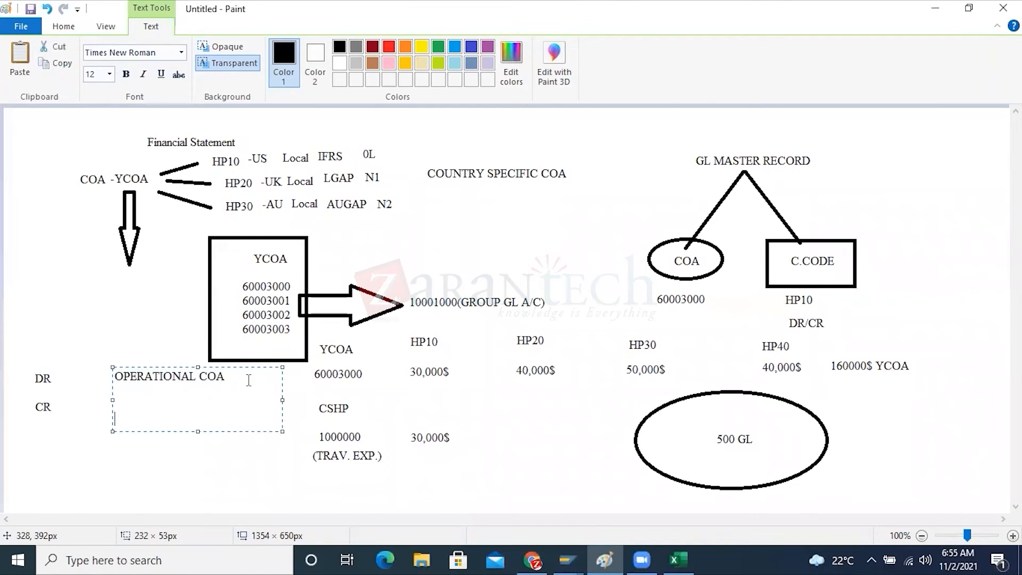
pyautogui.write('GROUP')
pyautogui.press('Return')
pyautogui.press('Return')
pyautogui.write('CC')
pyautogui.press('BackSpace')
pyautogui.write('OUNTRY SCOA')
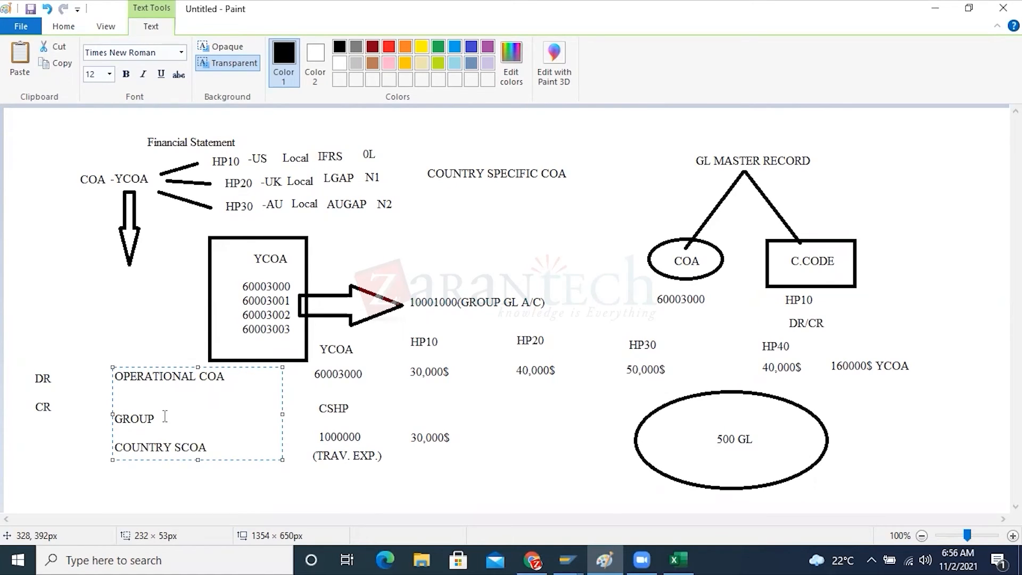
pyautogui.moveTo(161, 418); pyautogui.dragTo(110, 417)
pyautogui.moveTo(207, 447); pyautogui.dragTo(113, 447)
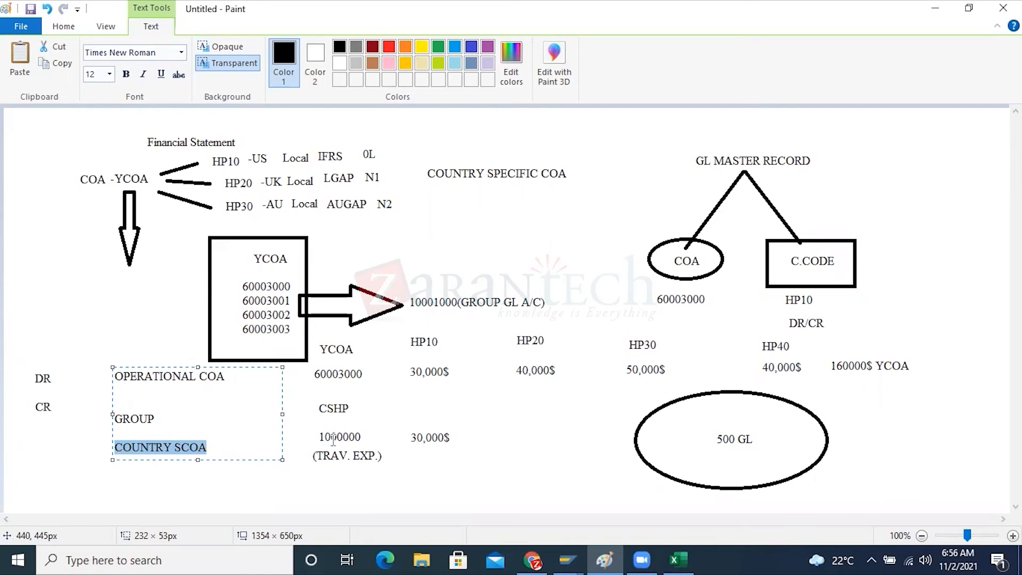
pyautogui.click(303, 427)
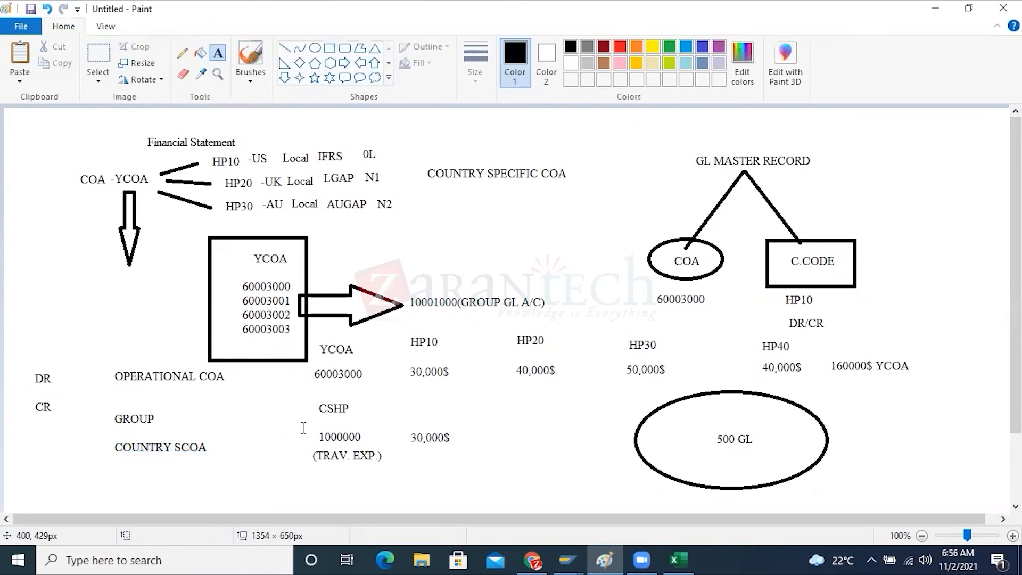
# Draw an ellipse about 200 × 91 px around GROUP and COUNTRY SCOA, and one about 205 × 62 px around OPERATIONAL COA
pyautogui.click(314, 47)
pyautogui.moveTo(83, 399); pyautogui.dragTo(234, 468)
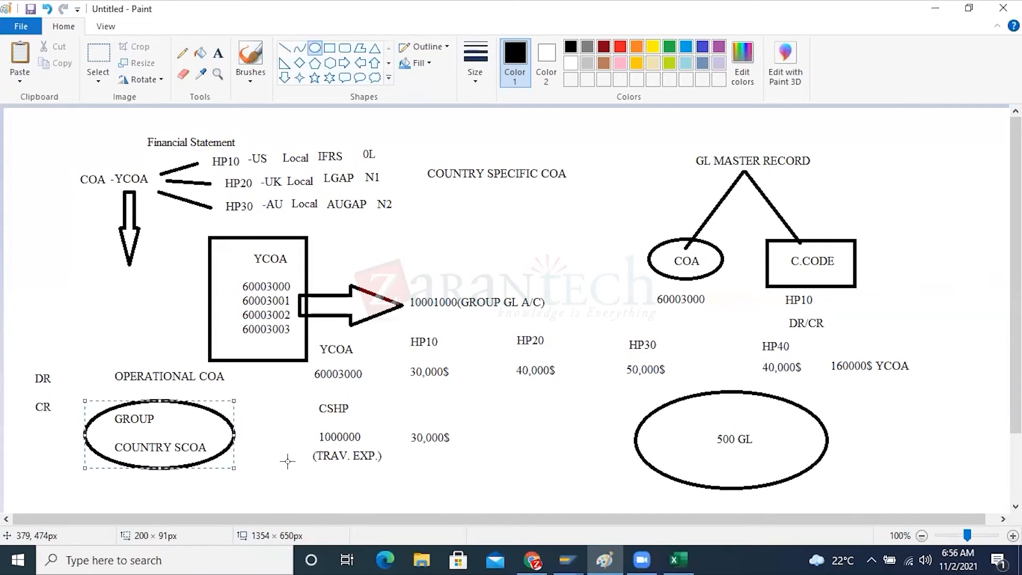
pyautogui.click(290, 420)
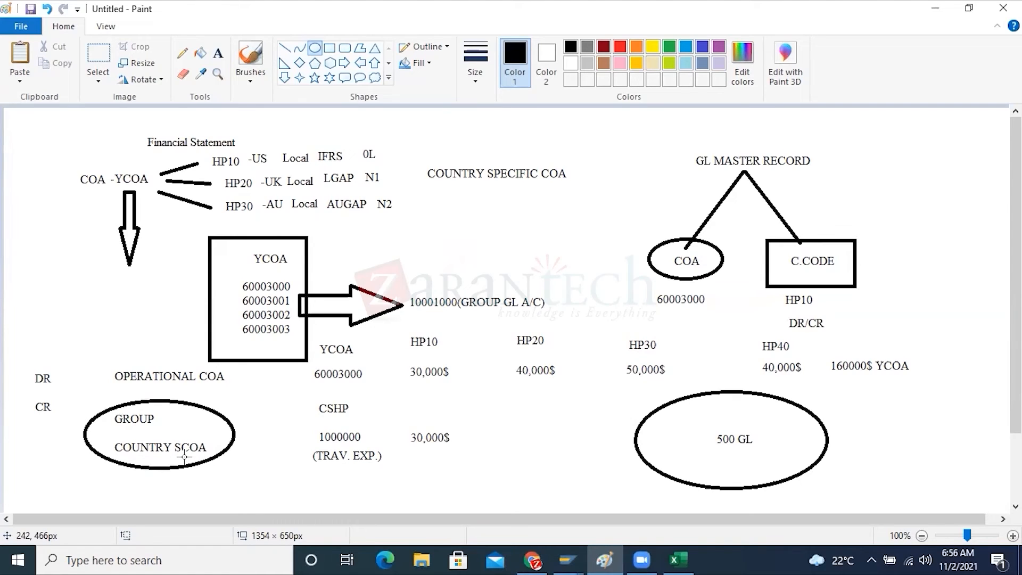
pyautogui.moveTo(85, 350)
pyautogui.mouseDown()
pyautogui.moveTo(107, 370)
pyautogui.moveTo(193, 397)
pyautogui.moveTo(240, 397)
pyautogui.mouseUp()
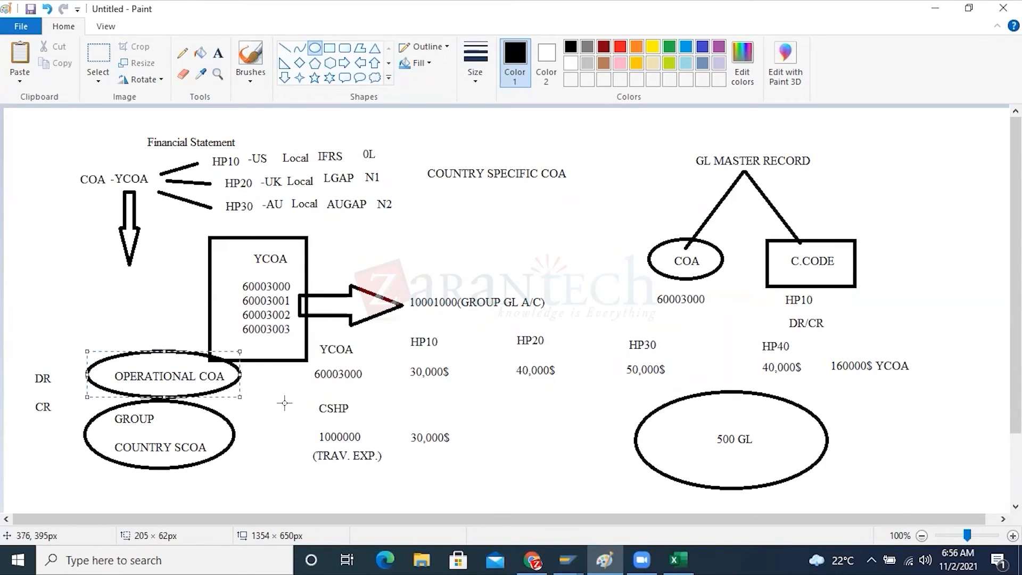
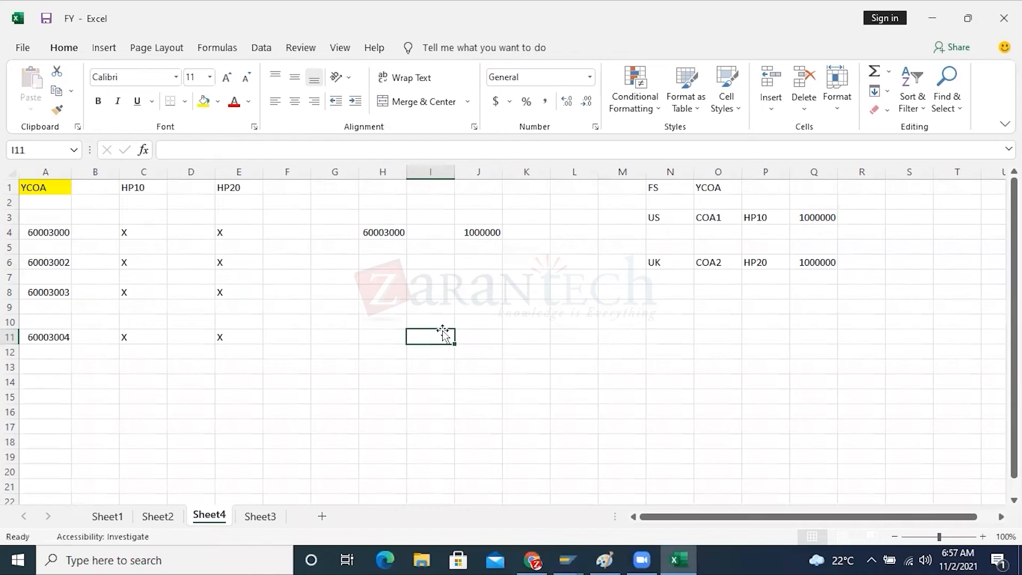
# Add the label HP10 in cell H3 above account 60003000 and fill the cell with yellow
pyautogui.click(511, 318)
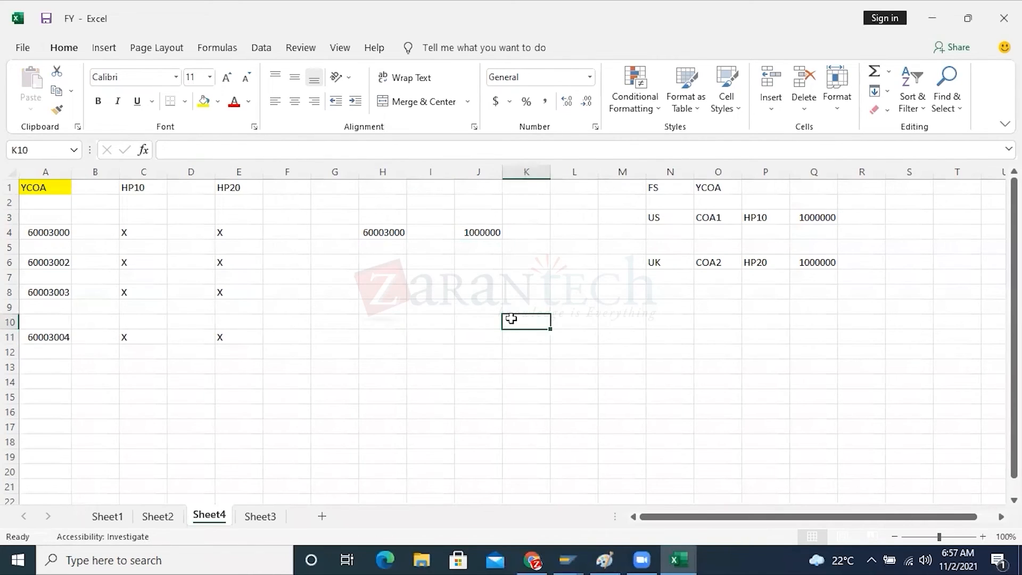
pyautogui.click(383, 218)
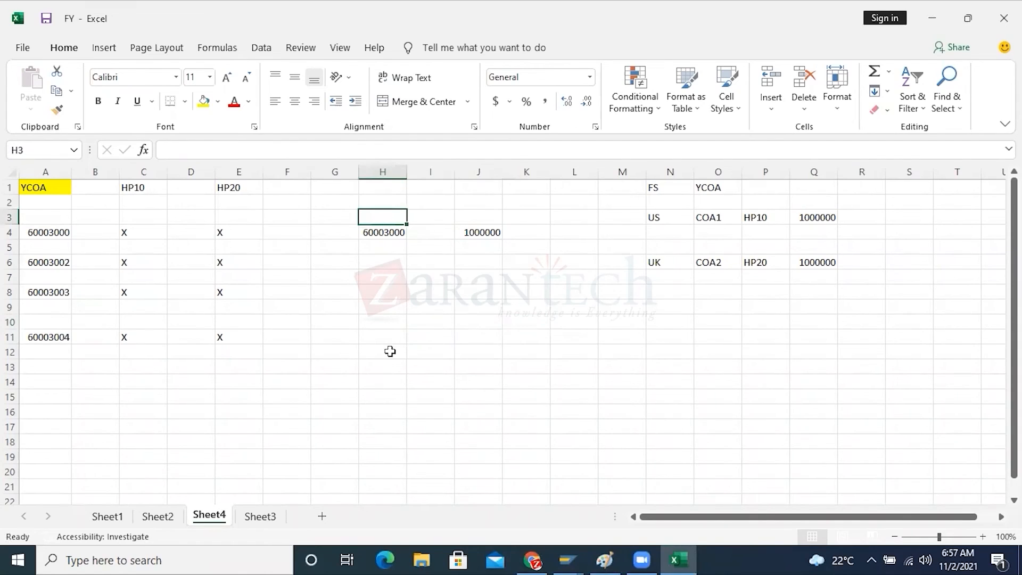
pyautogui.write('HP10')
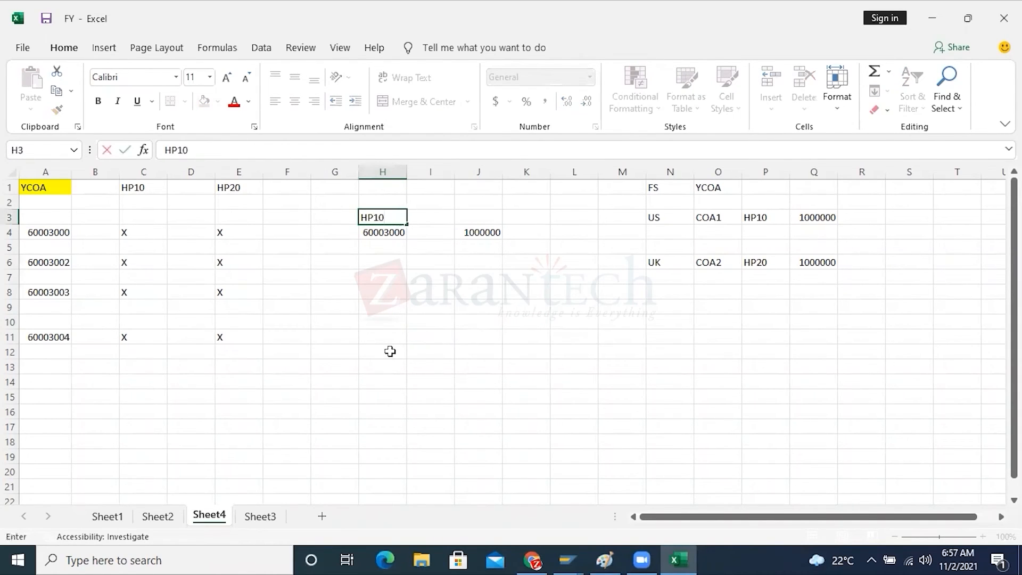
pyautogui.click(390, 351)
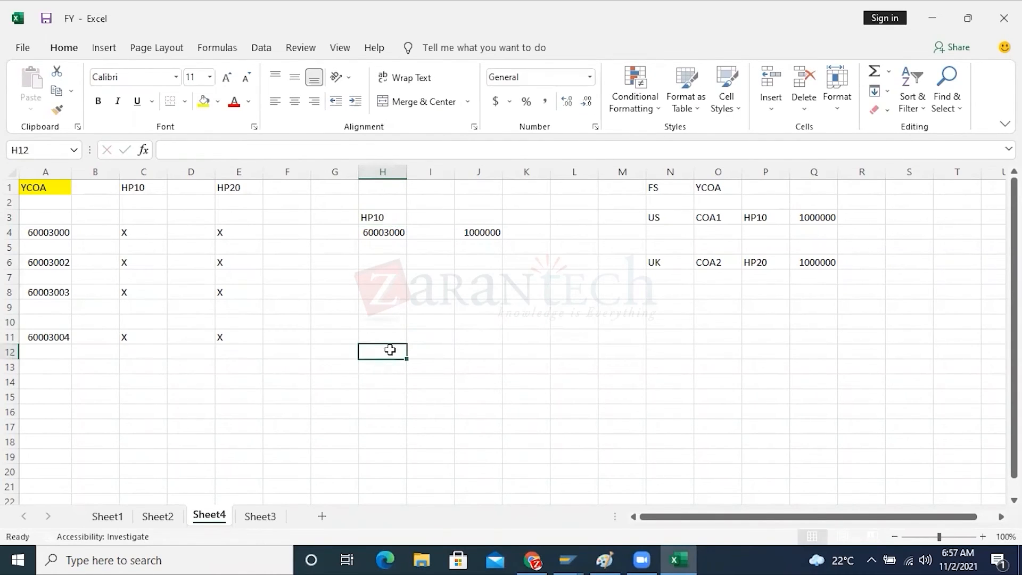
pyautogui.click(392, 234)
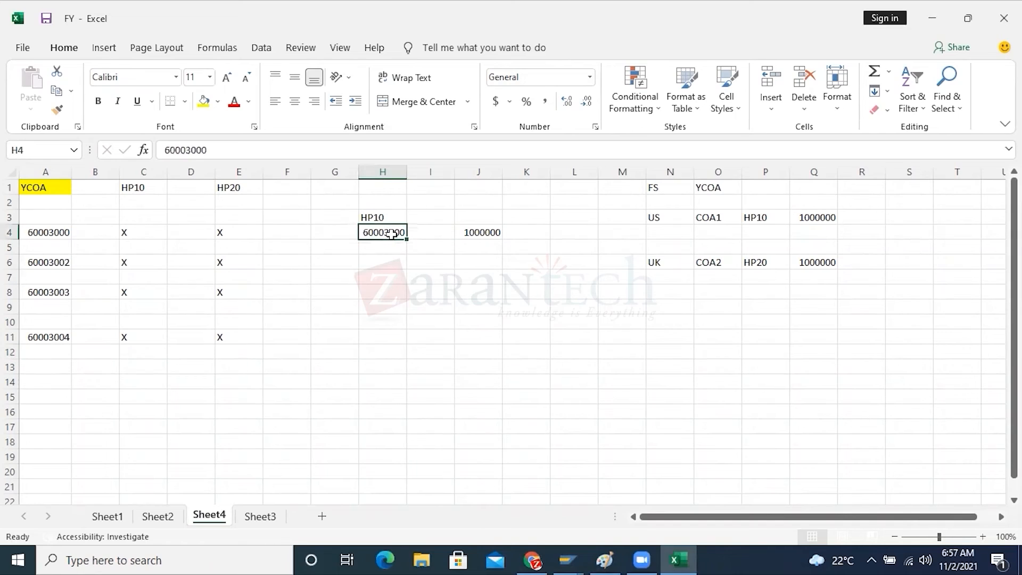
pyautogui.click(376, 216)
pyautogui.click(203, 101)
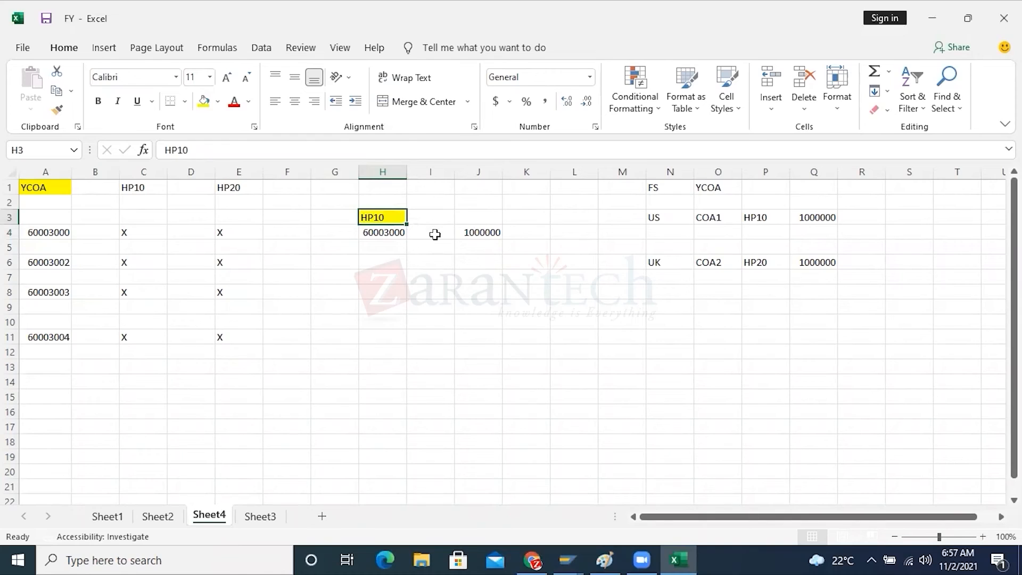
pyautogui.click(483, 232)
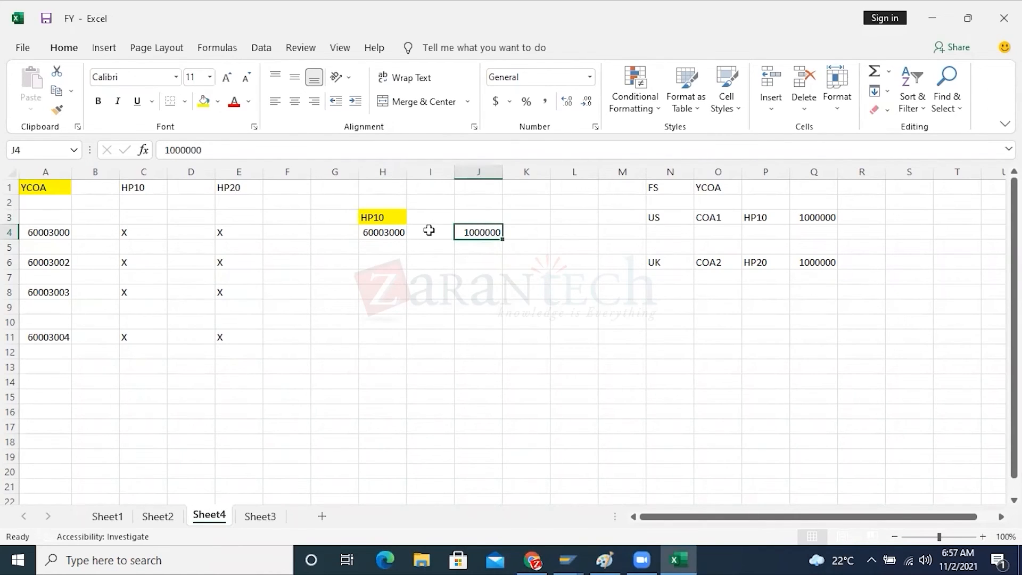
pyautogui.click(384, 232)
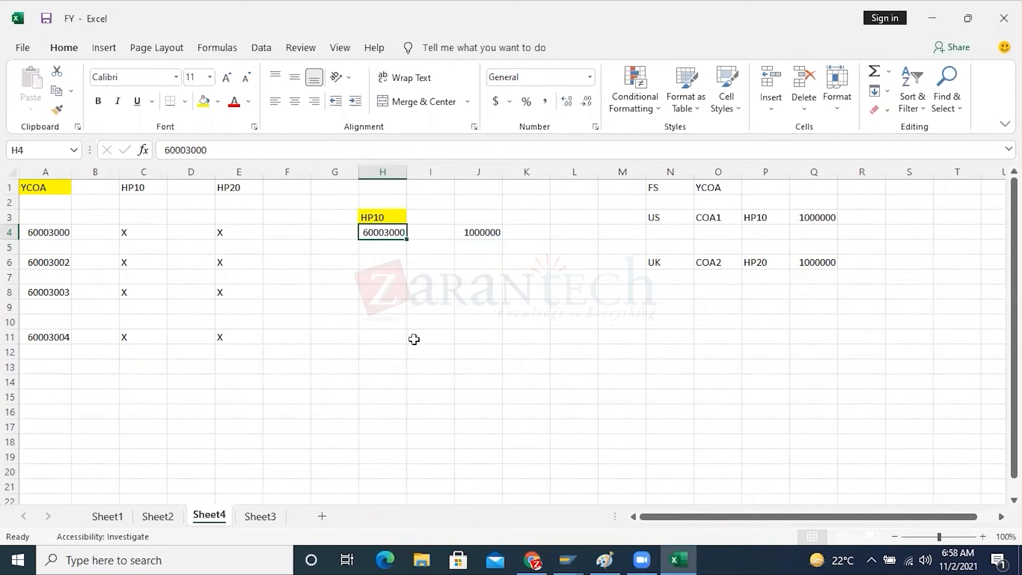
# Switch to the SAP Edit G/L Account Company code data window, leave it and reopen transaction FSS0
pyautogui.click(565, 559)
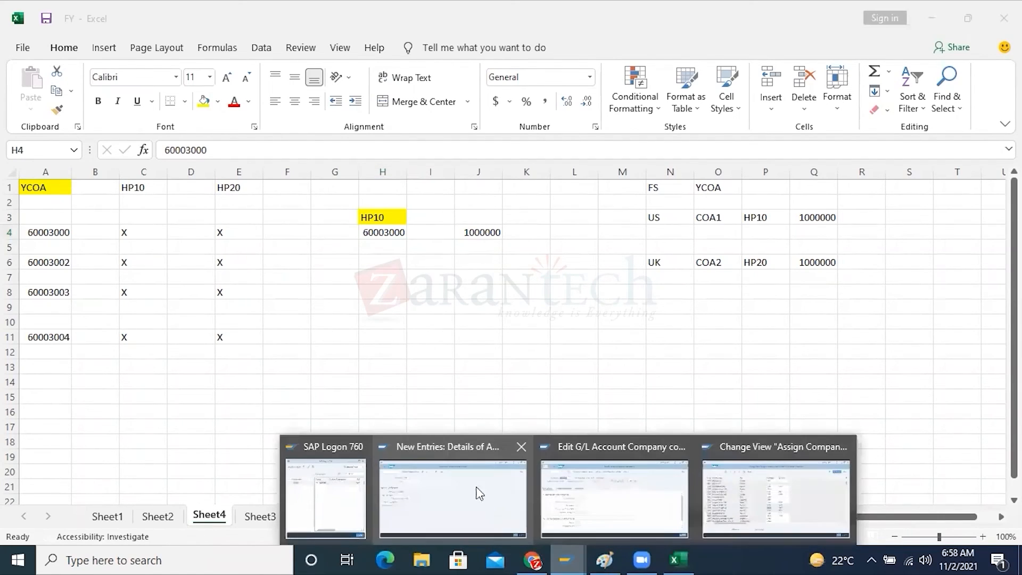
pyautogui.click(585, 497)
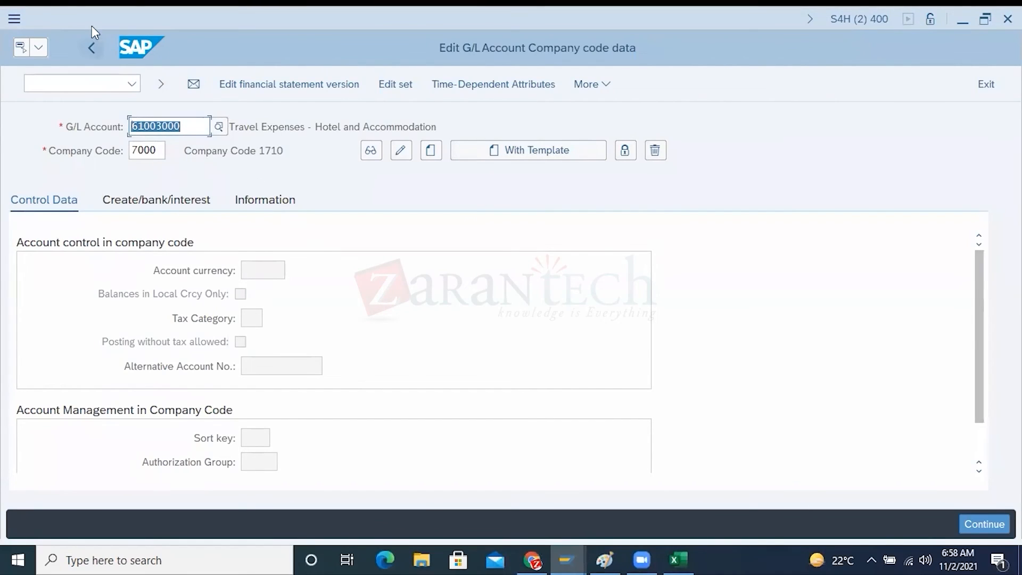
pyautogui.click(95, 48)
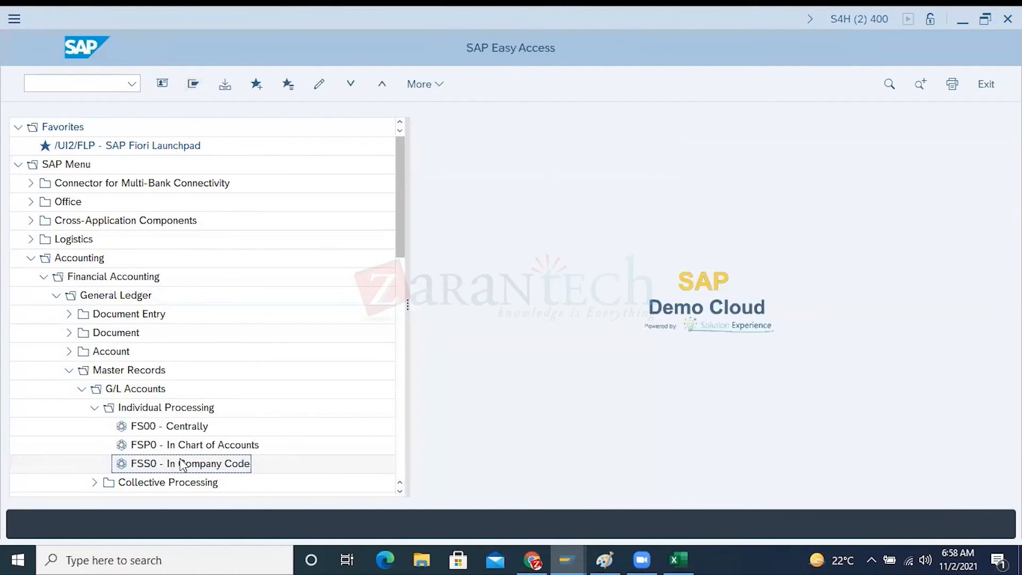
pyautogui.doubleClick(182, 464)
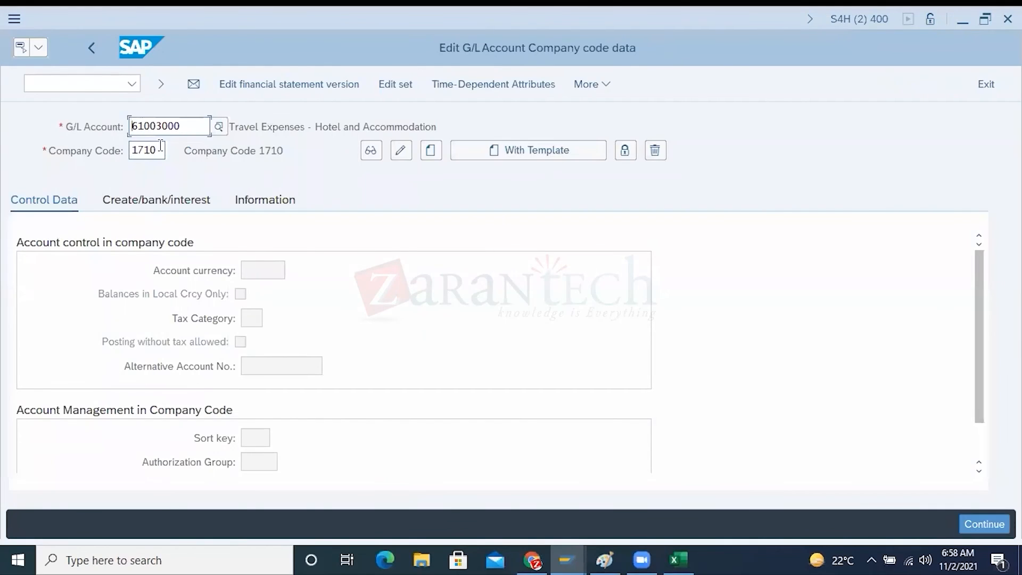
# Open G/L account 61003000 in company code 1710 for changes and set its alternative account number to 1000000
pyautogui.click(403, 154)
pyautogui.click(303, 361)
pyautogui.write('1000000')
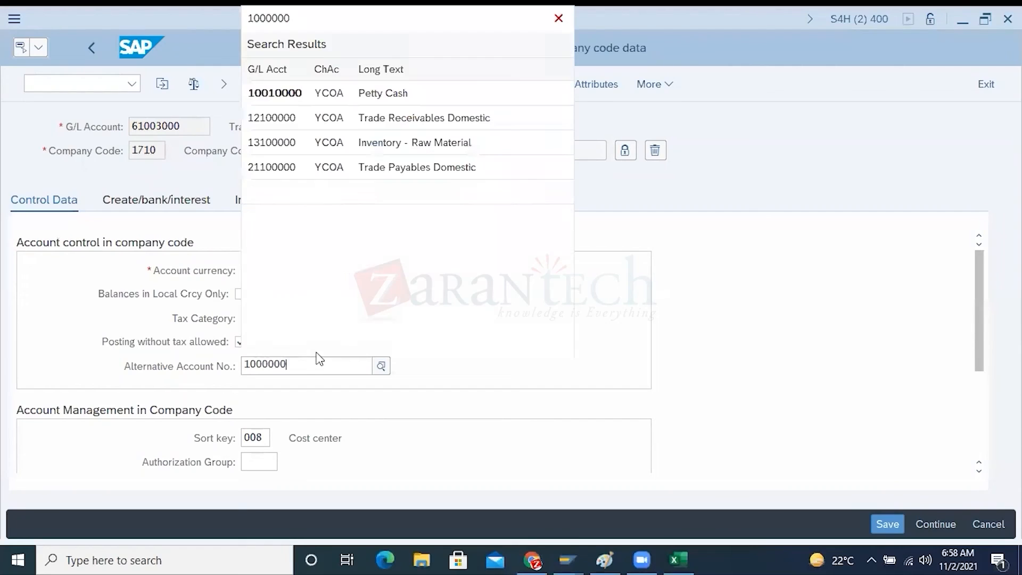
pyautogui.click(660, 366)
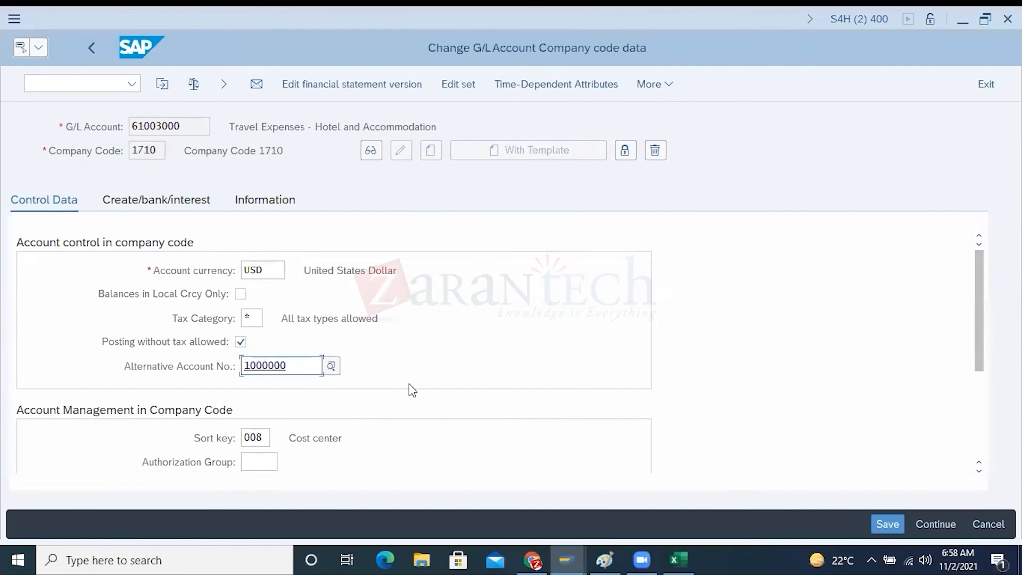
pyautogui.moveTo(289, 366); pyautogui.dragTo(238, 366)
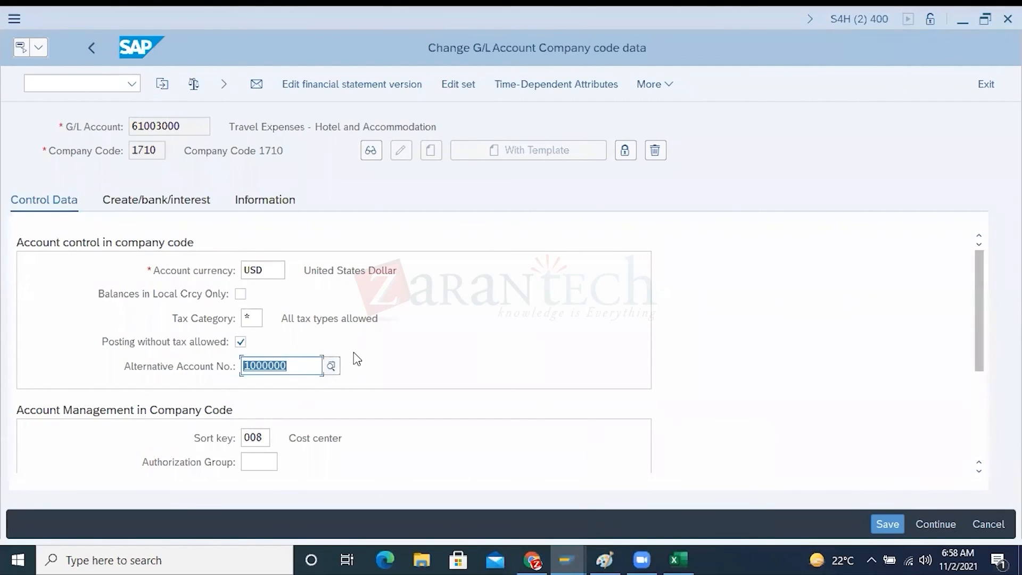
# Switch to Excel and review the YCOA account list in A1:A11 and the country account range J3:J7
pyautogui.click(674, 552)
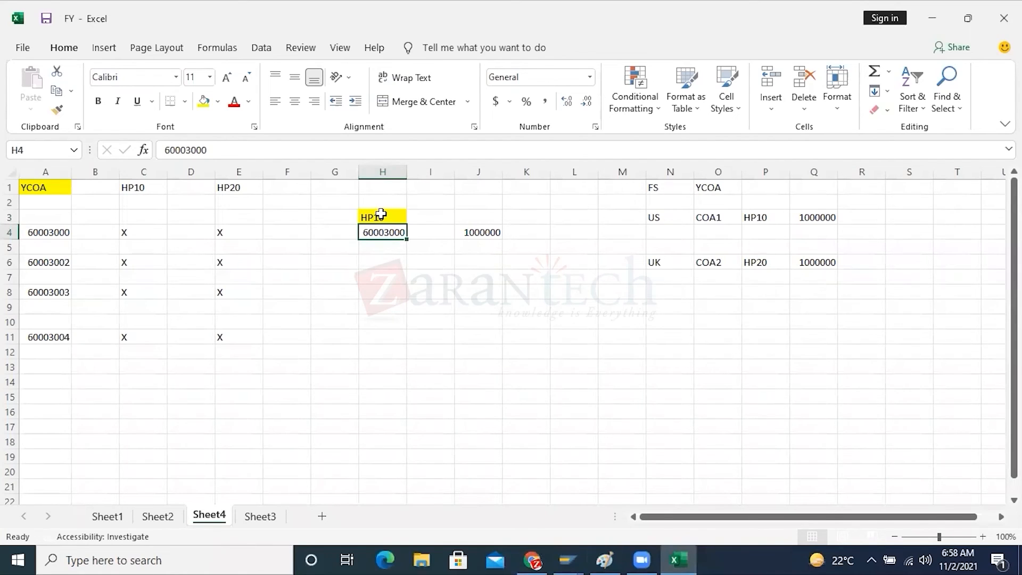
pyautogui.moveTo(46, 187); pyautogui.dragTo(46, 335)
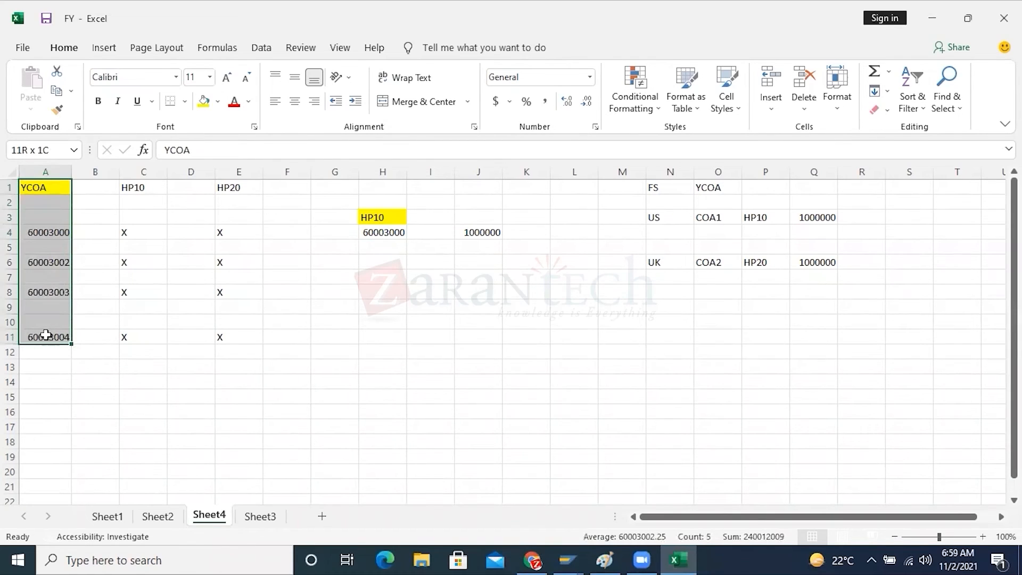
pyautogui.moveTo(46, 335); pyautogui.dragTo(45, 336)
pyautogui.moveTo(486, 215); pyautogui.dragTo(486, 284)
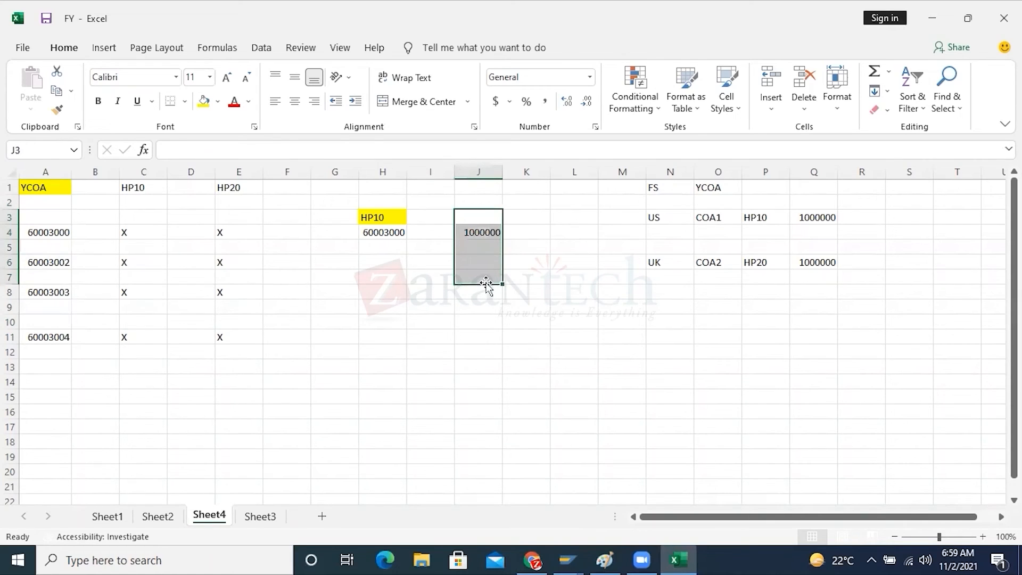
# Mark account 1000000 as belonging to the US by entering US in cell K4
pyautogui.click(510, 232)
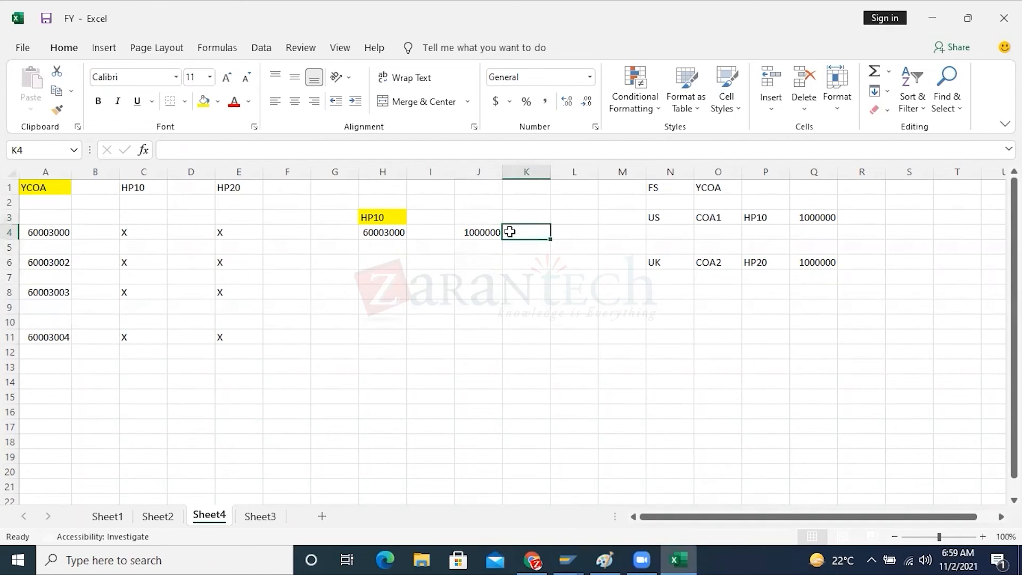
pyautogui.write('US')
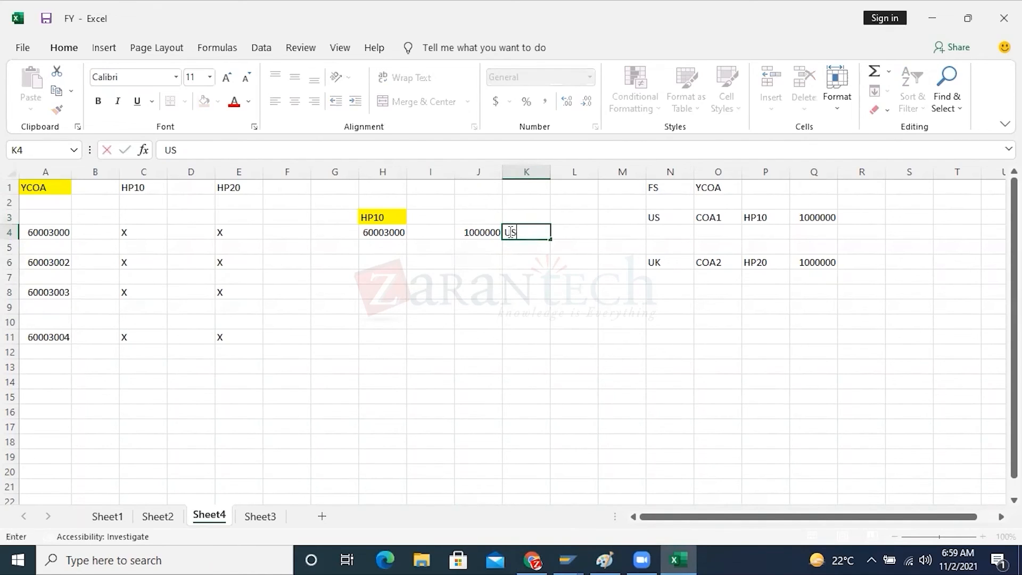
pyautogui.click(521, 309)
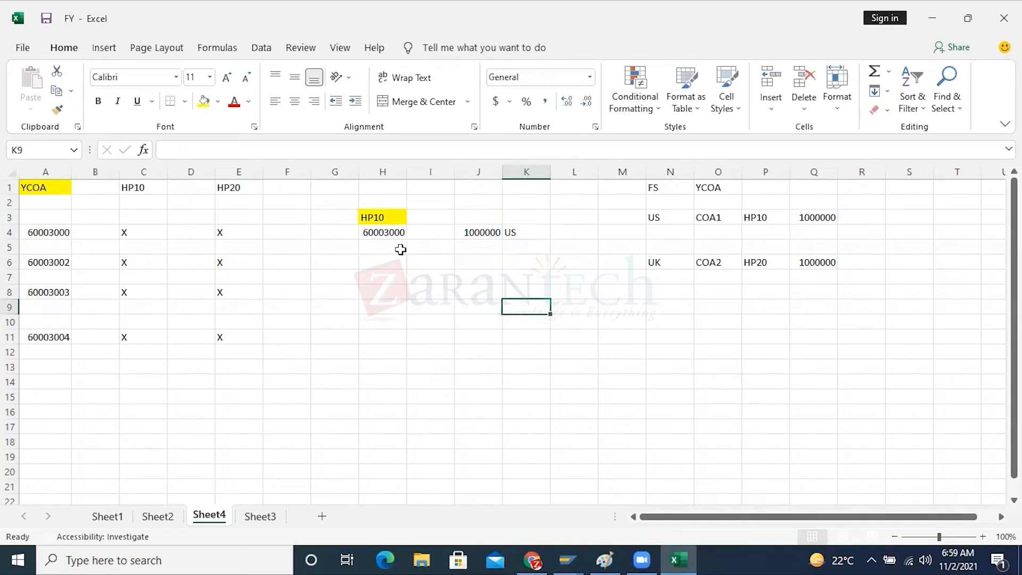
pyautogui.click(382, 235)
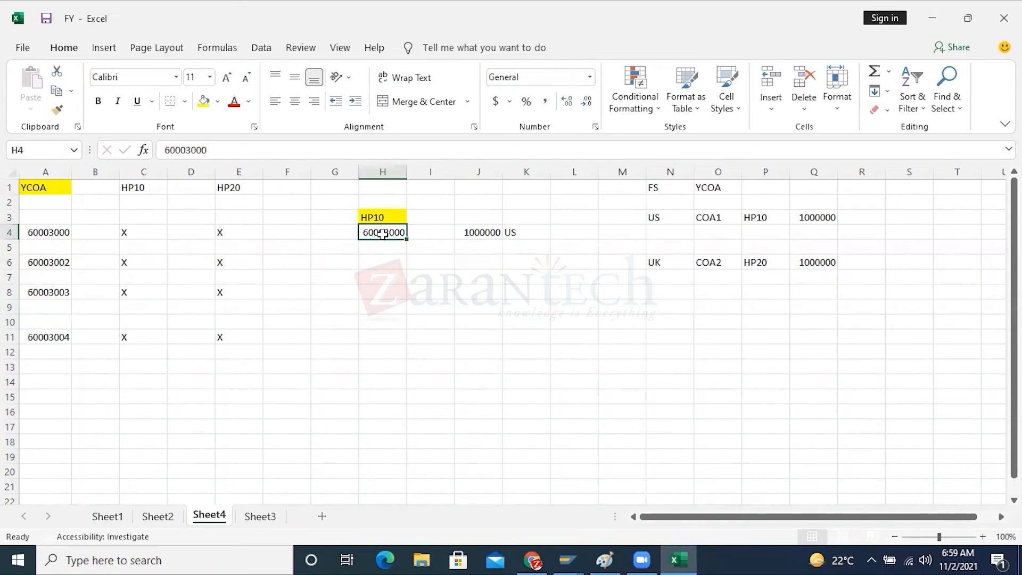
pyautogui.click(488, 233)
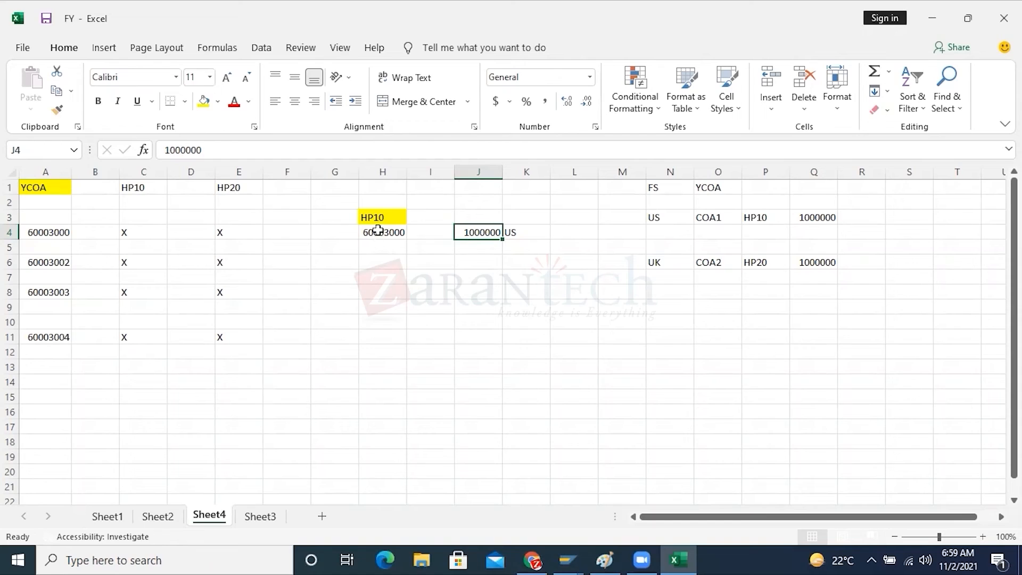
# Enter the amount 30000$ in H6 below account 60003000 and 50000$ in J6 below account 1000000
pyautogui.moveTo(378, 216); pyautogui.dragTo(381, 246)
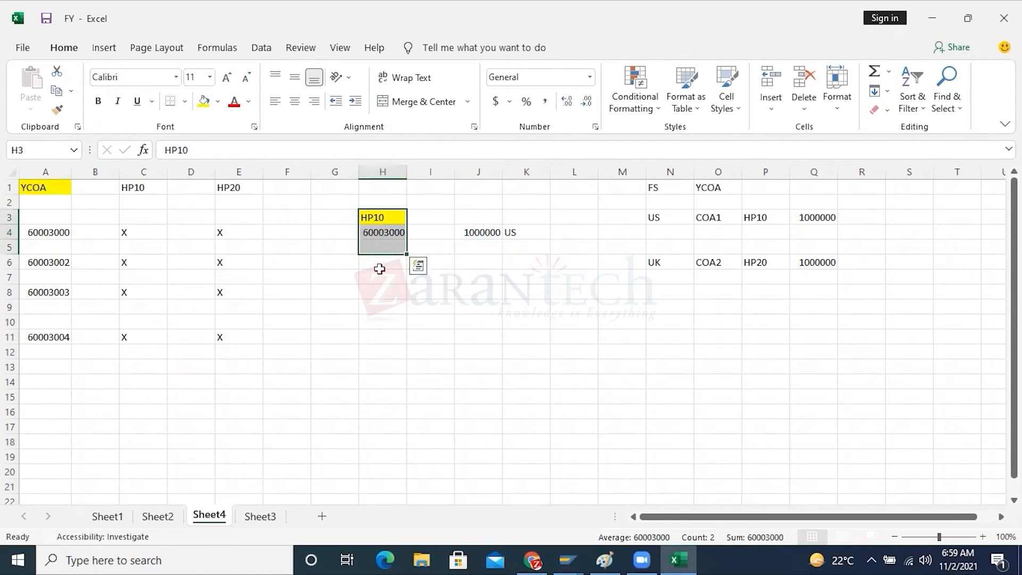
pyautogui.click(379, 262)
pyautogui.write('3000')
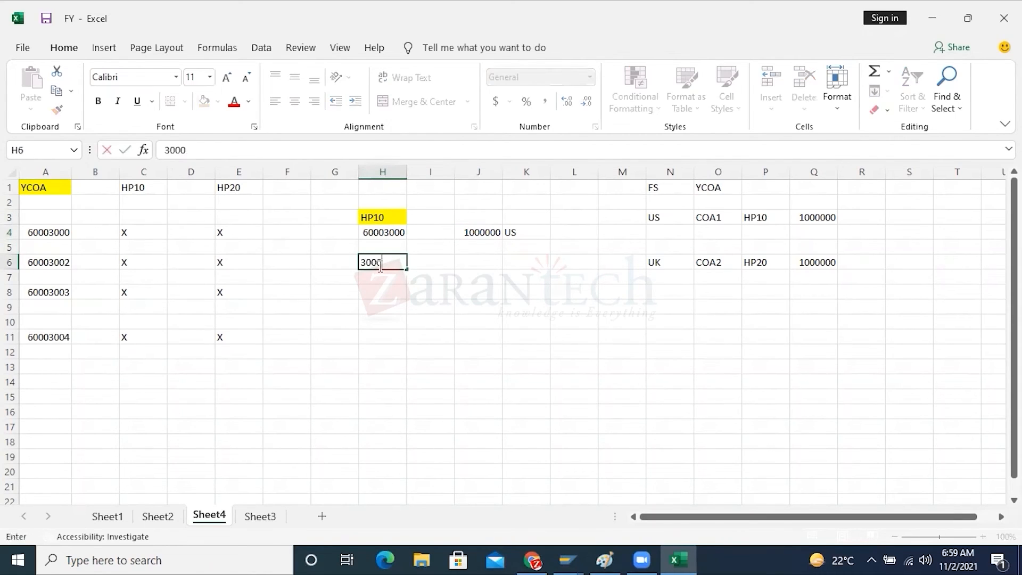
pyautogui.write('0$')
pyautogui.click(482, 261)
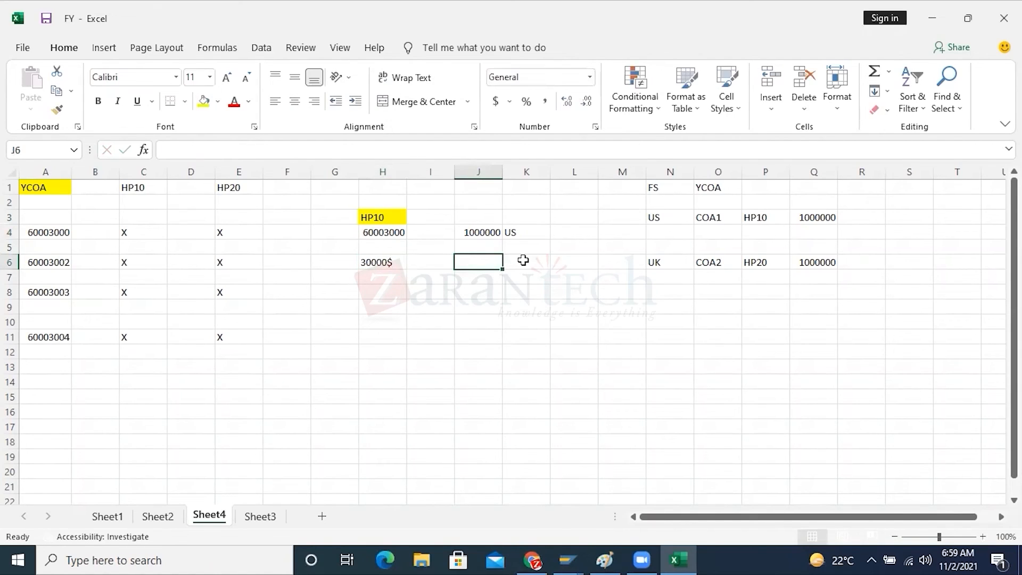
pyautogui.write('50000')
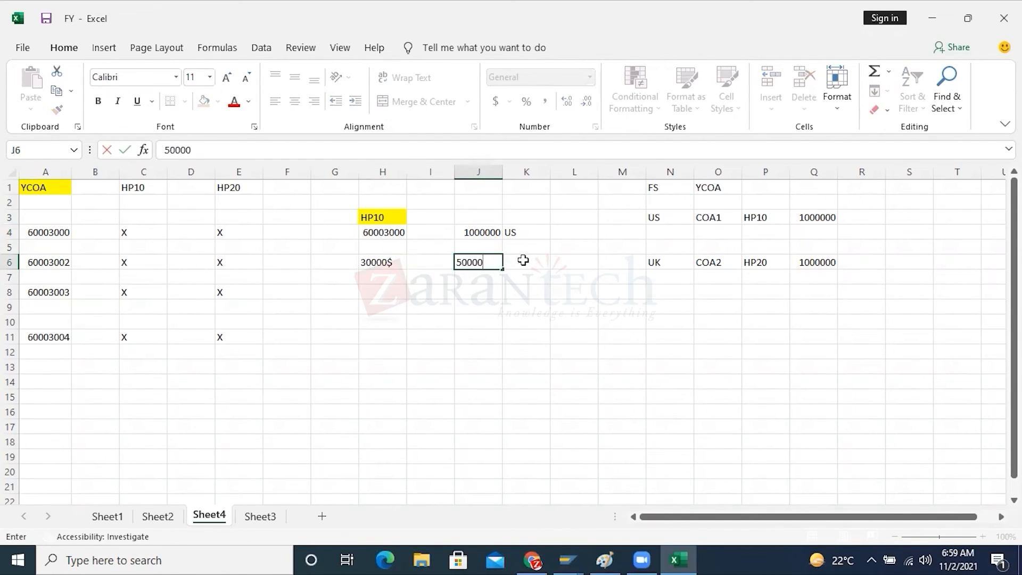
pyautogui.write('$')
pyautogui.click(529, 383)
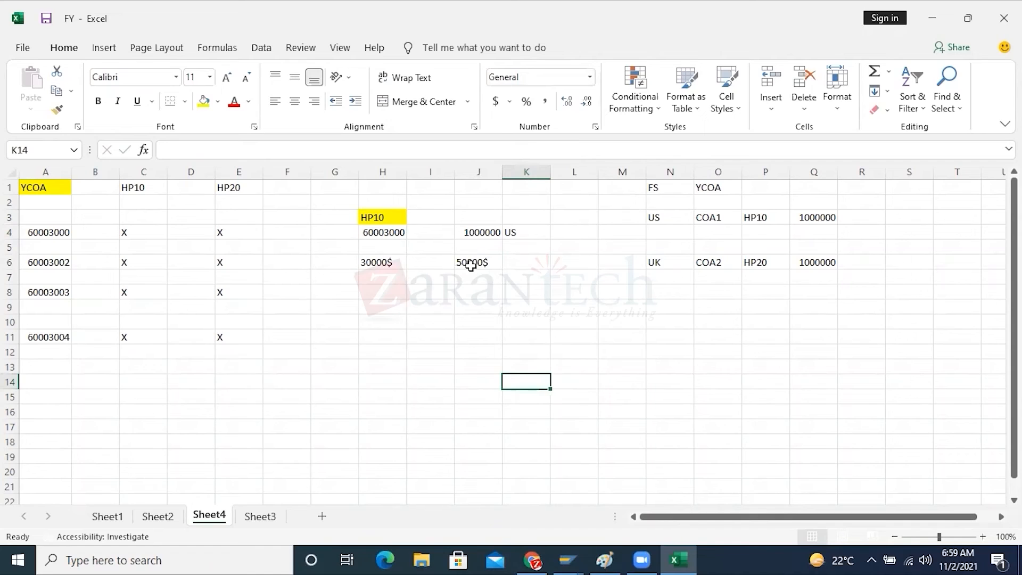
# Enter a third amount of 20000$ in cell L6, in the same row as the 30000$ and 50000$ amounts
pyautogui.click(565, 264)
pyautogui.write('200000')
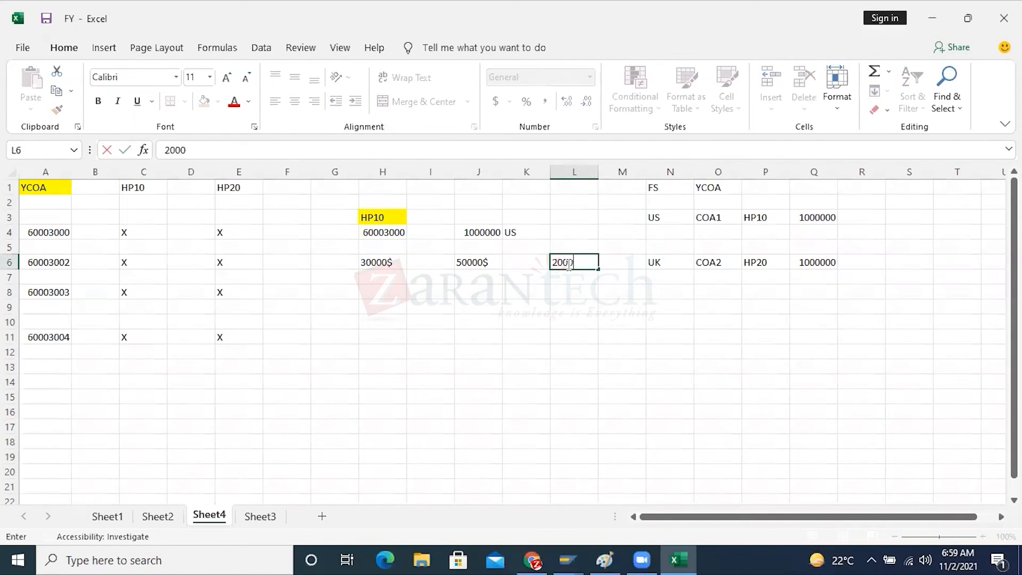
pyautogui.press('BackSpace')
pyautogui.write('$')
pyautogui.click(485, 367)
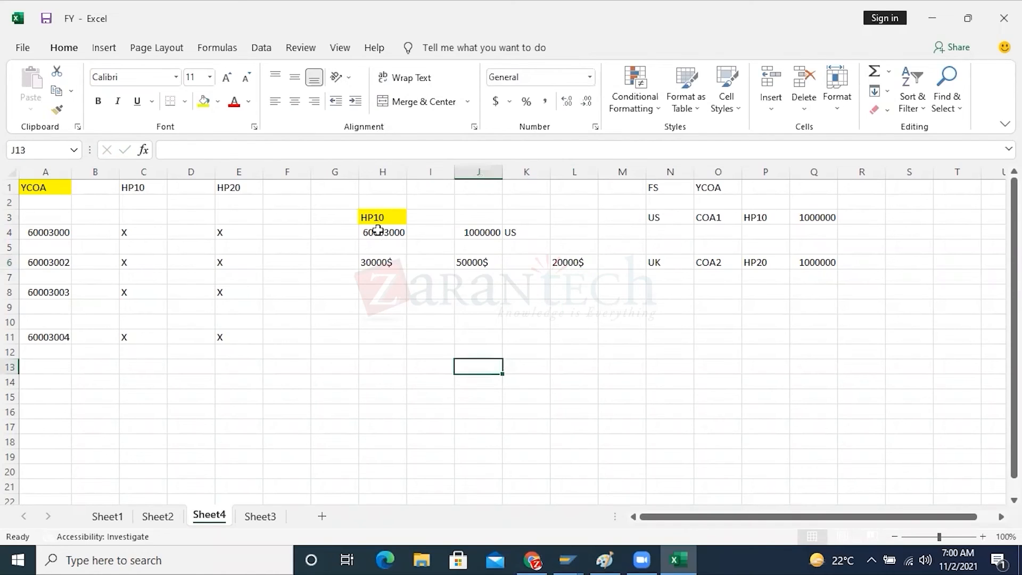
pyautogui.click(378, 230)
pyautogui.click(466, 232)
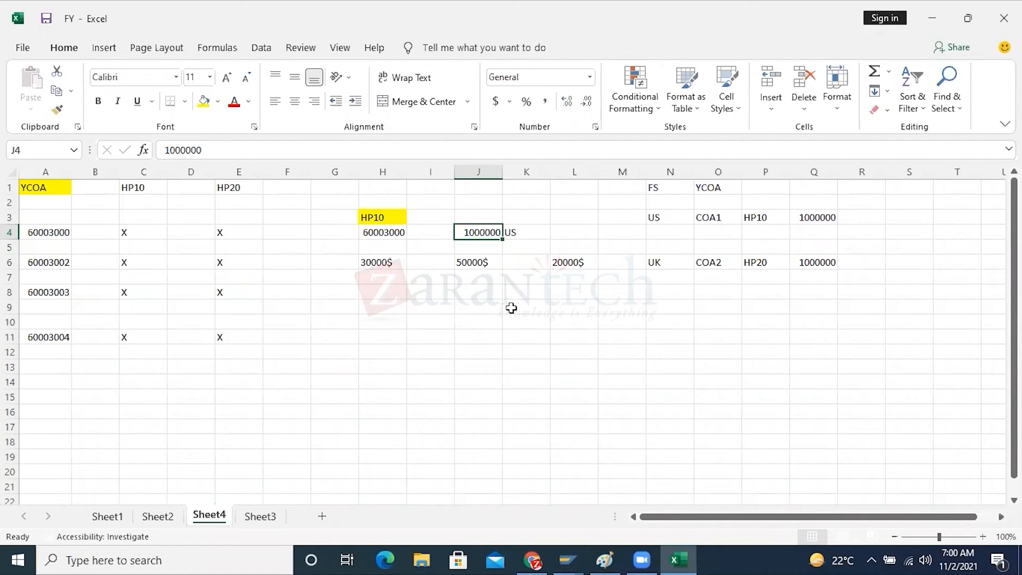
# Switch to the SAP Change G/L Account window and examine the alternative account number of account 61003000
pyautogui.click(566, 558)
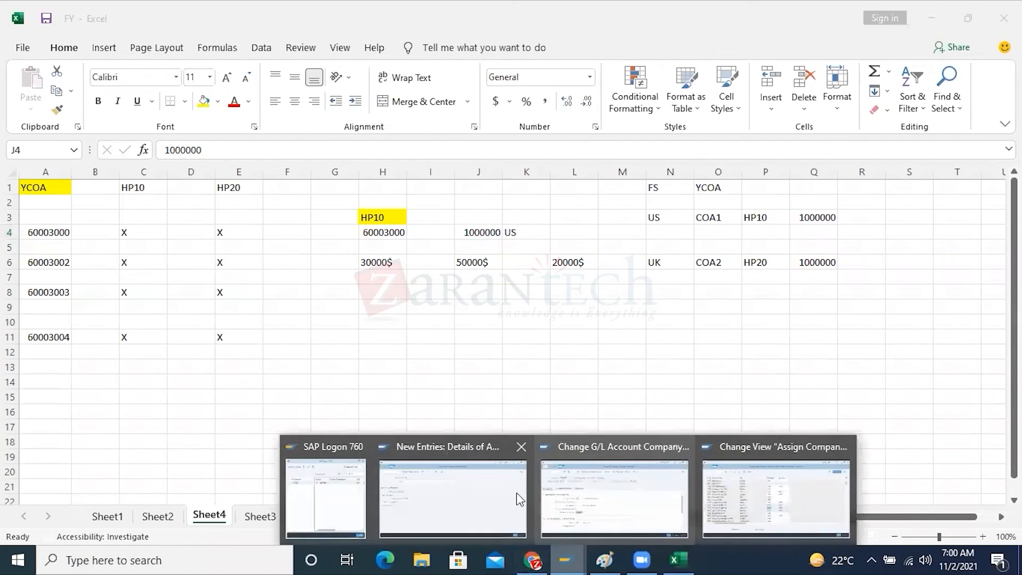
pyautogui.click(598, 498)
pyautogui.click(276, 366)
pyautogui.doubleClick(277, 366)
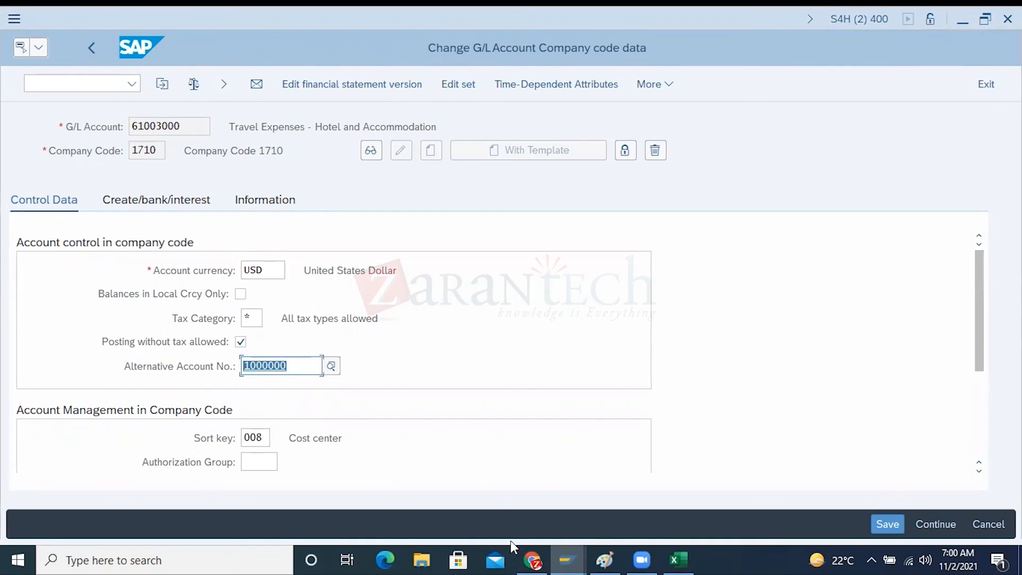
# Switch to the session showing the company code to chart of accounts assignment and start transaction F.01 with /NF.01
pyautogui.moveTo(567, 559)
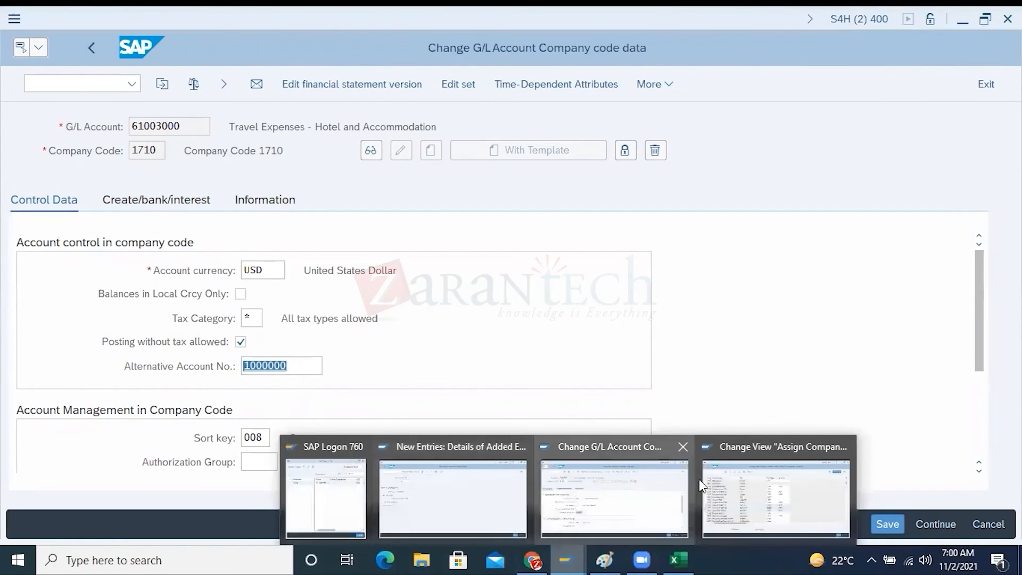
pyautogui.click(803, 487)
pyautogui.click(39, 48)
pyautogui.click(62, 85)
pyautogui.write('/N')
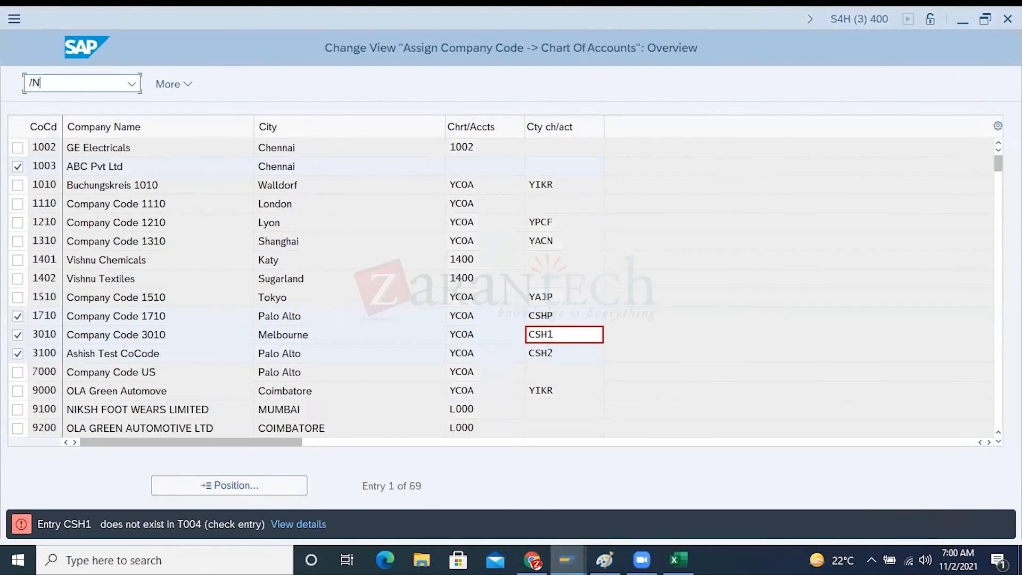
pyautogui.write('F.01')
pyautogui.press('Return')
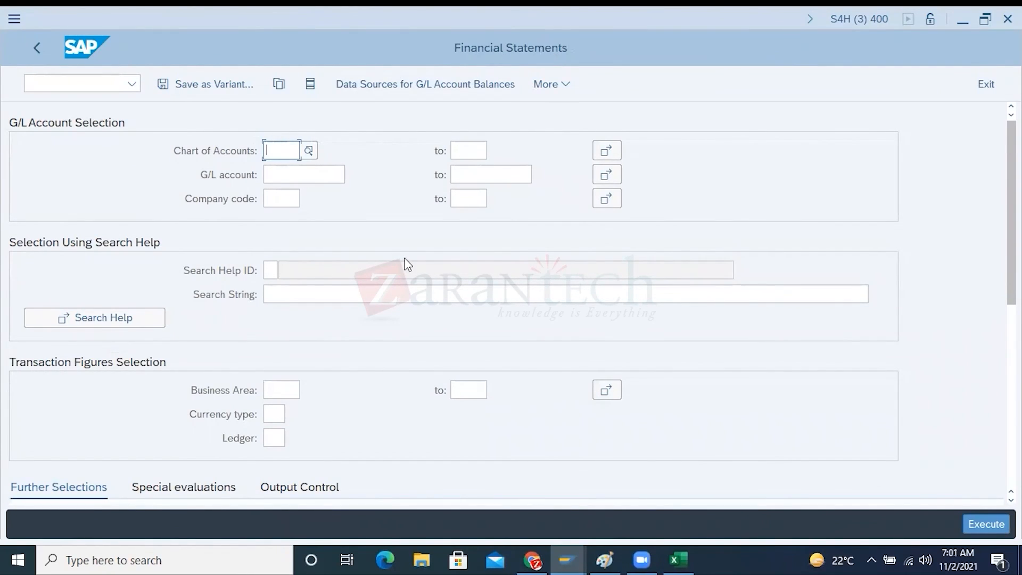
# Enter YCOA as the chart of accounts and HP10 as the company code for the financial statements
pyautogui.write('YCOAS')
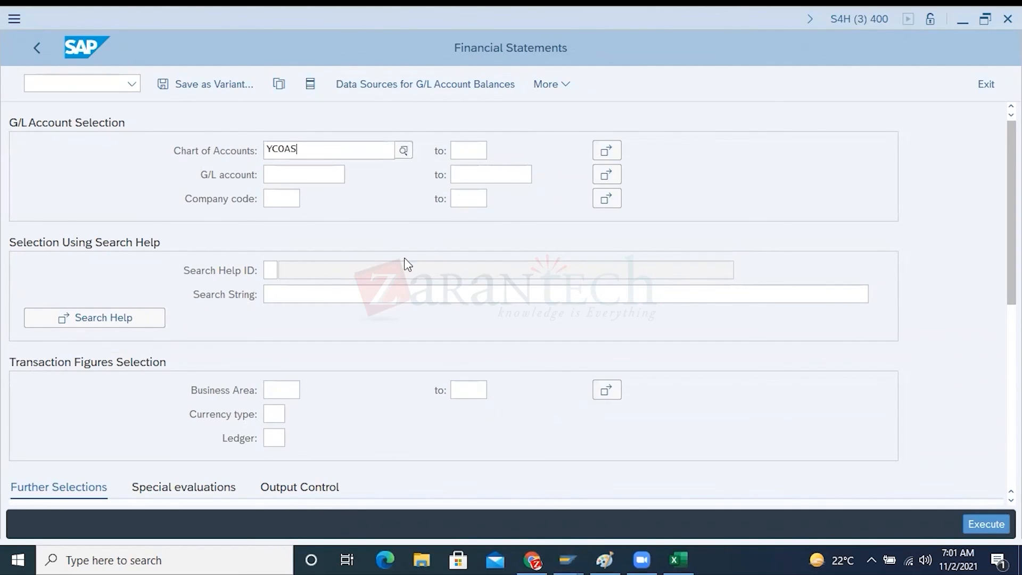
pyautogui.press('BackSpace')
pyautogui.press('BackSpace')
pyautogui.write('A')
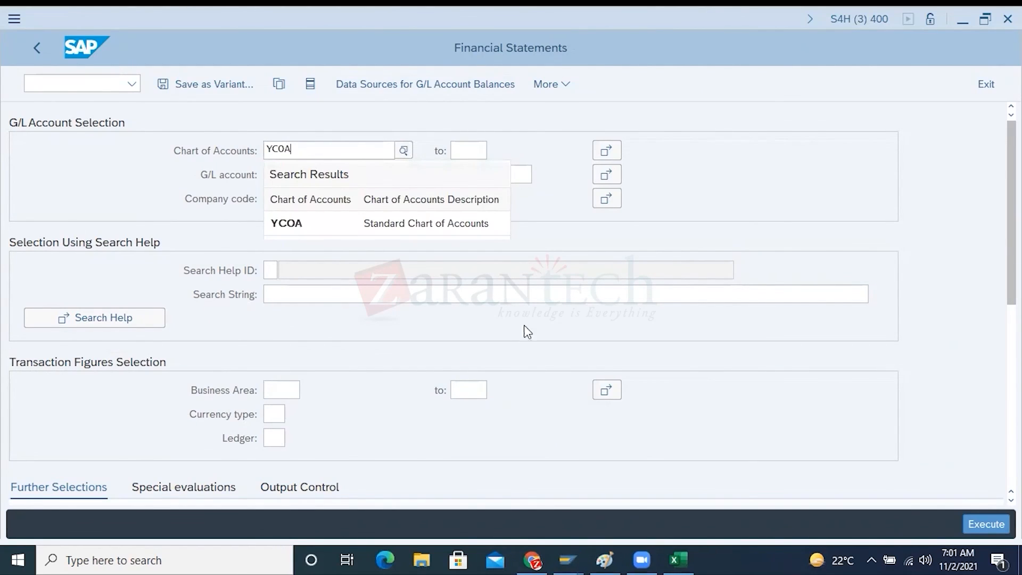
pyautogui.click(310, 226)
pyautogui.click(278, 202)
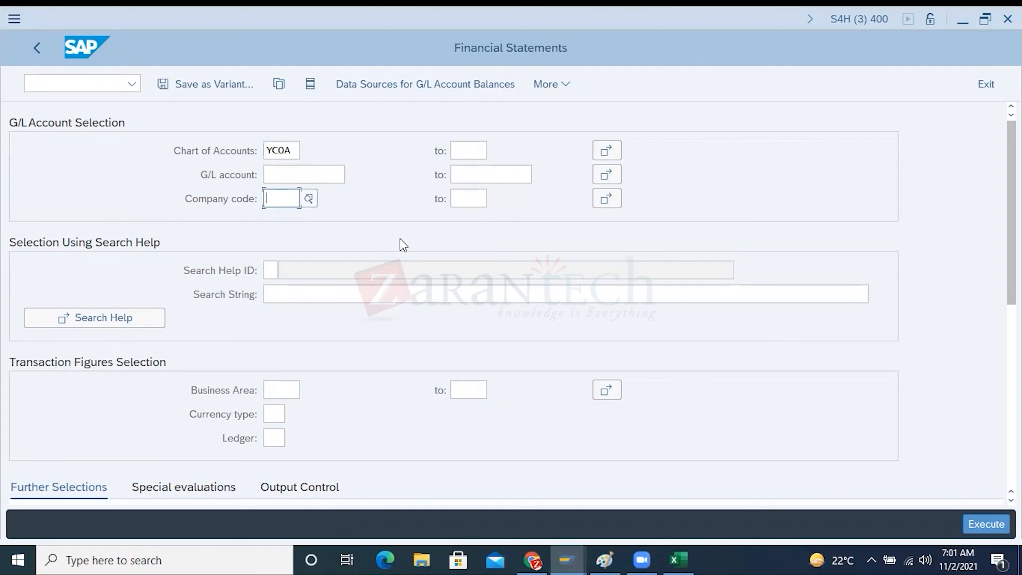
pyautogui.write('HP10')
# Replace the chart of accounts in the G/L account selection with CSHP
pyautogui.click(224, 156)
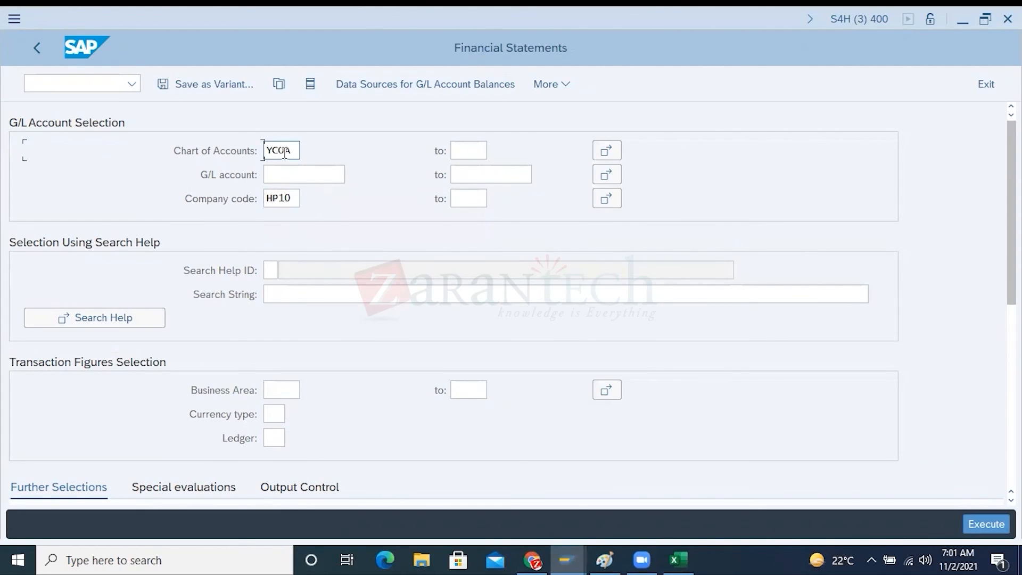
pyautogui.moveTo(296, 151); pyautogui.dragTo(262, 153)
pyautogui.moveTo(294, 198); pyautogui.dragTo(263, 198)
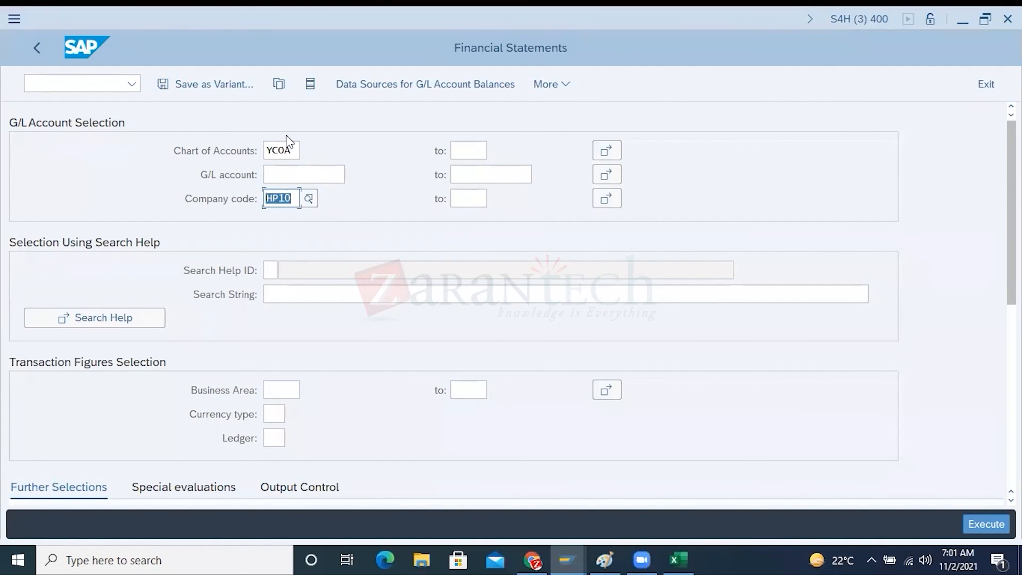
pyautogui.click(296, 196)
pyautogui.moveTo(296, 197); pyautogui.dragTo(256, 196)
pyautogui.moveTo(295, 150); pyautogui.dragTo(259, 150)
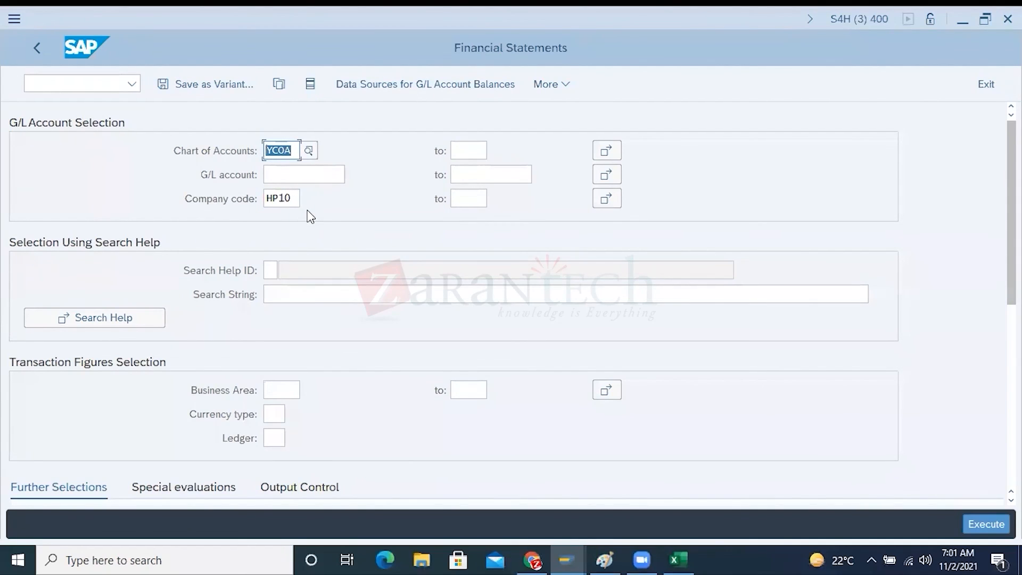
pyautogui.moveTo(296, 150); pyautogui.dragTo(264, 146)
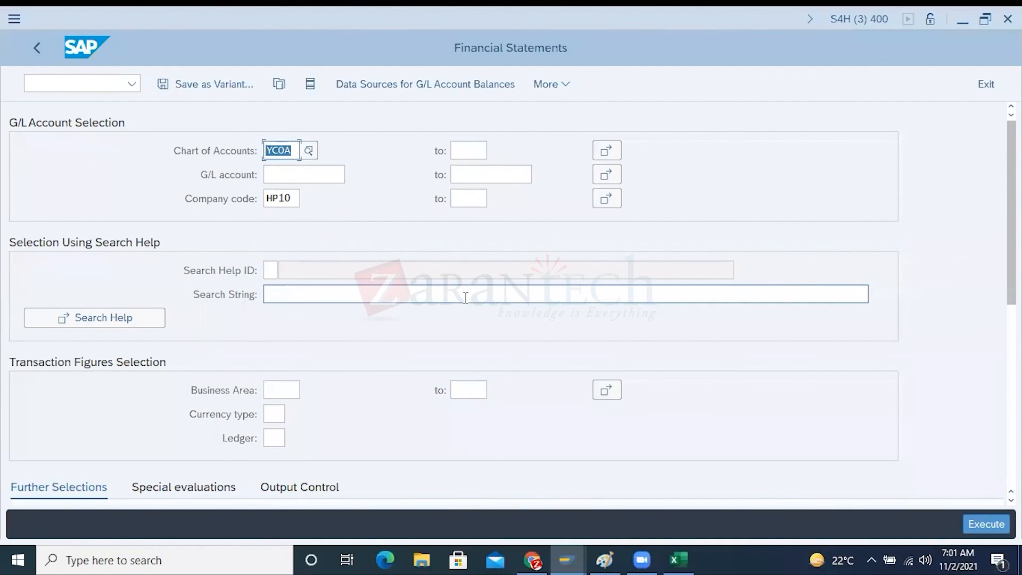
pyautogui.write('CSHP')
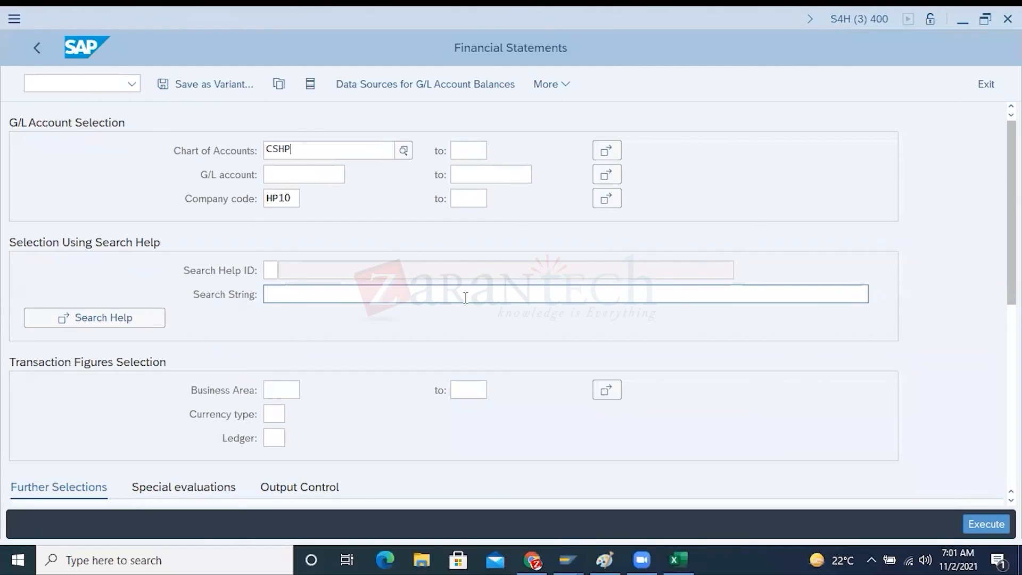
pyautogui.click(293, 229)
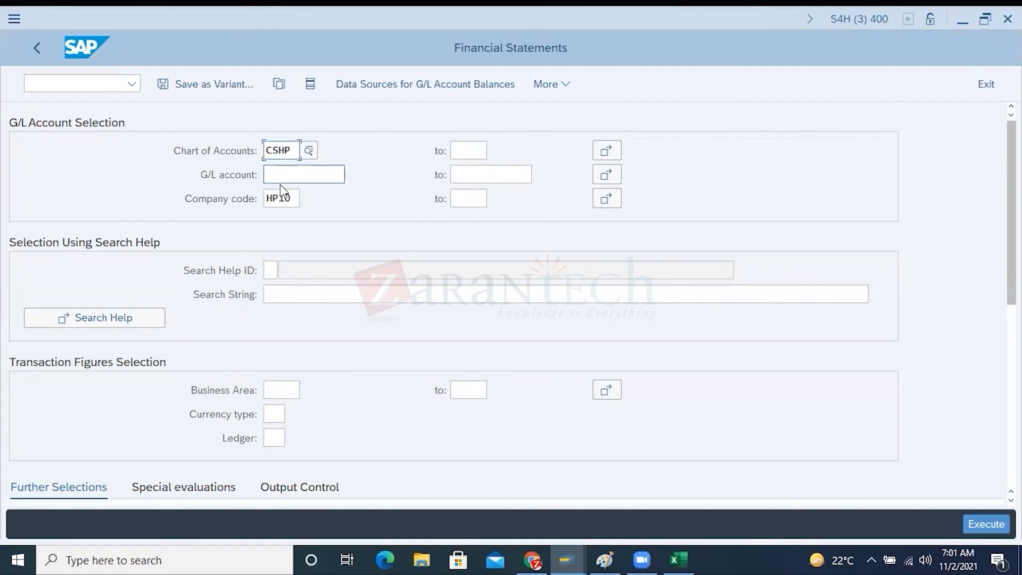
pyautogui.click(275, 201)
pyautogui.moveTo(293, 152); pyautogui.dragTo(264, 151)
# Try HP20 as the company code, and change it back to HP10
pyautogui.click(293, 193)
pyautogui.press('BackSpace')
pyautogui.press('BackSpace')
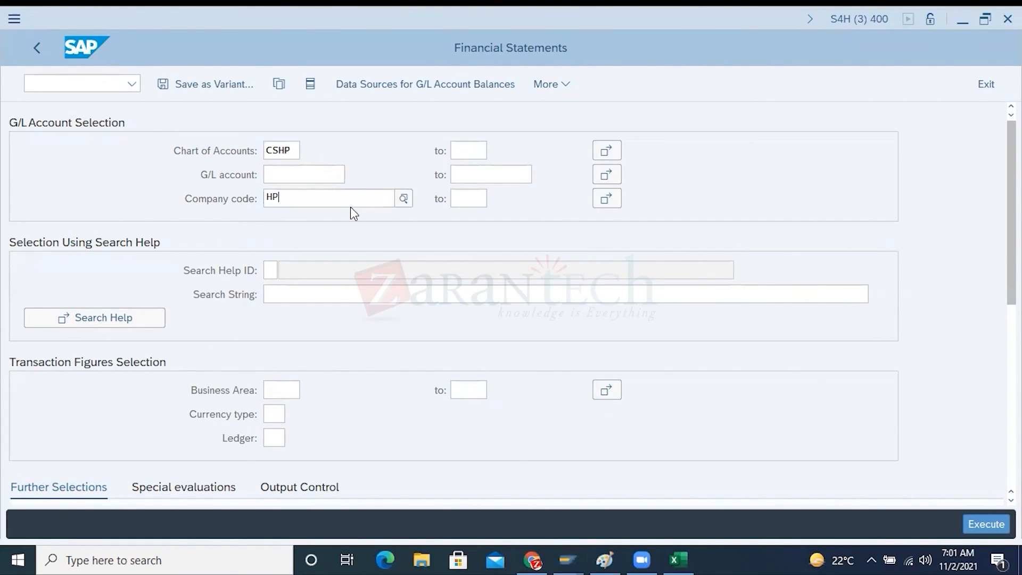
pyautogui.write('20')
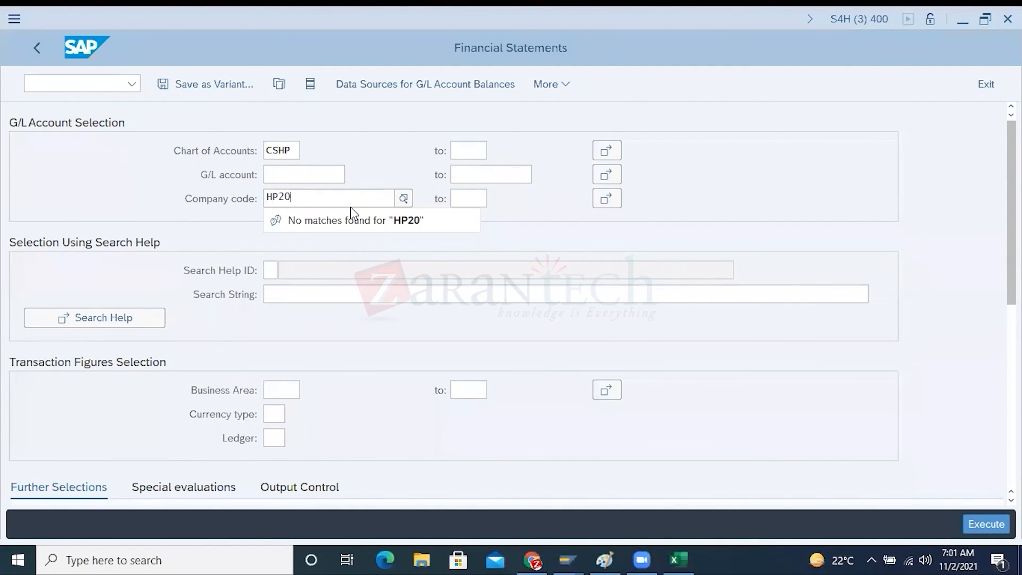
pyautogui.press('BackSpace')
pyautogui.press('BackSpace')
pyautogui.write('10')
pyautogui.click(286, 150)
pyautogui.doubleClick(292, 150)
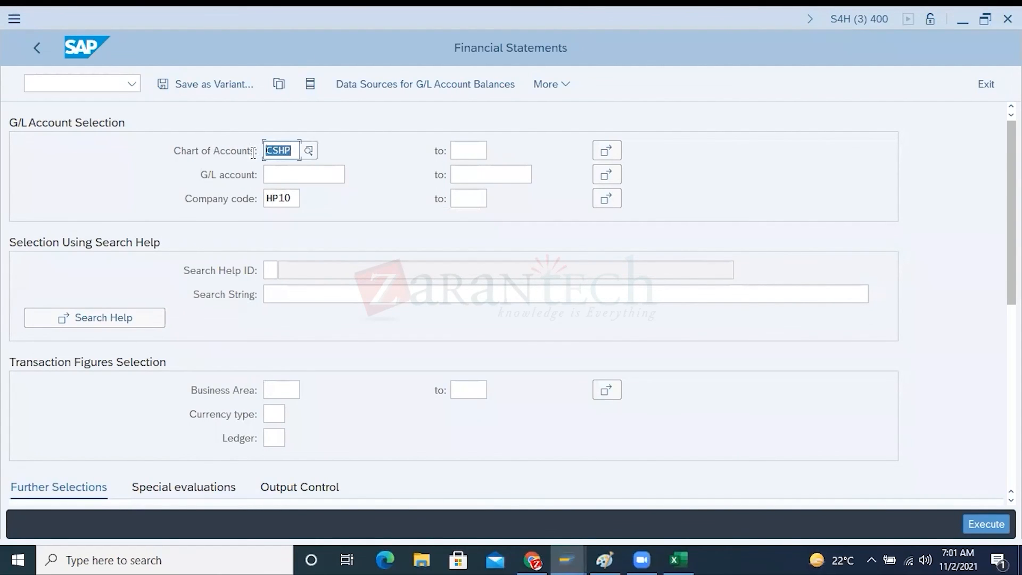
pyautogui.moveTo(293, 198); pyautogui.dragTo(257, 198)
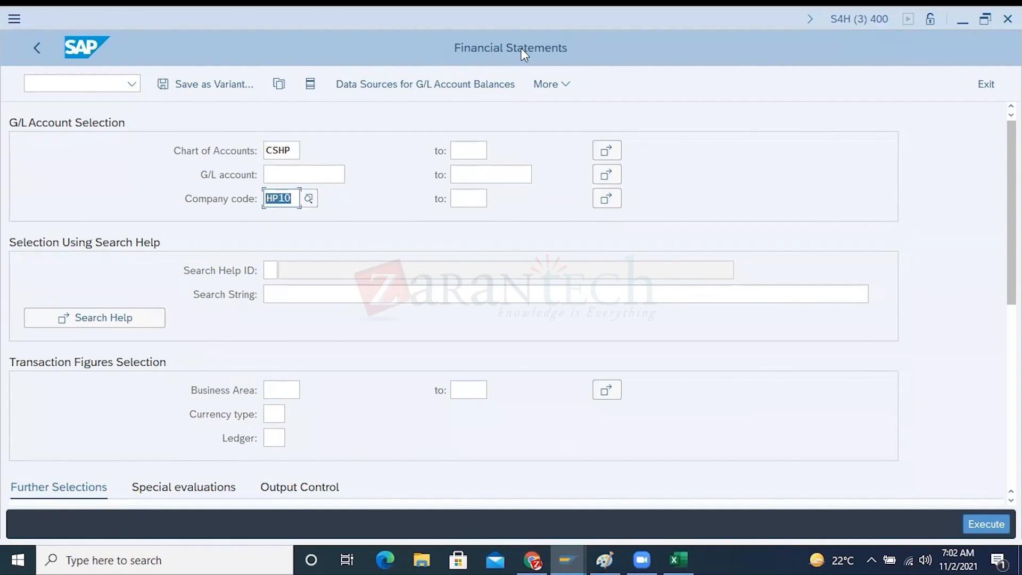
pyautogui.moveTo(295, 149); pyautogui.dragTo(247, 149)
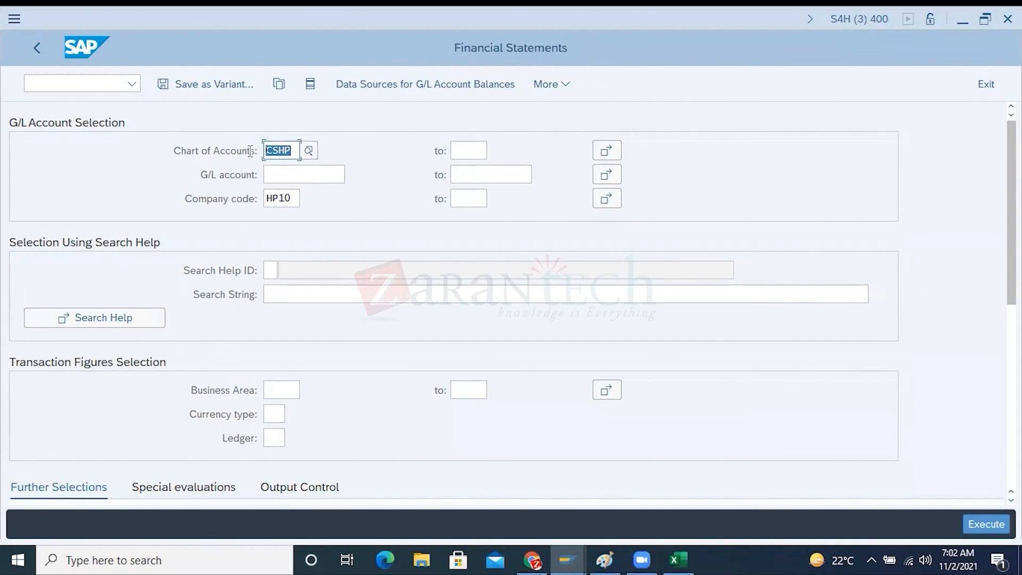
# Compare the report's financial statement version with the CSHP version entry and the G/L account data in the other sessions
pyautogui.scroll(-2, 398, 364)
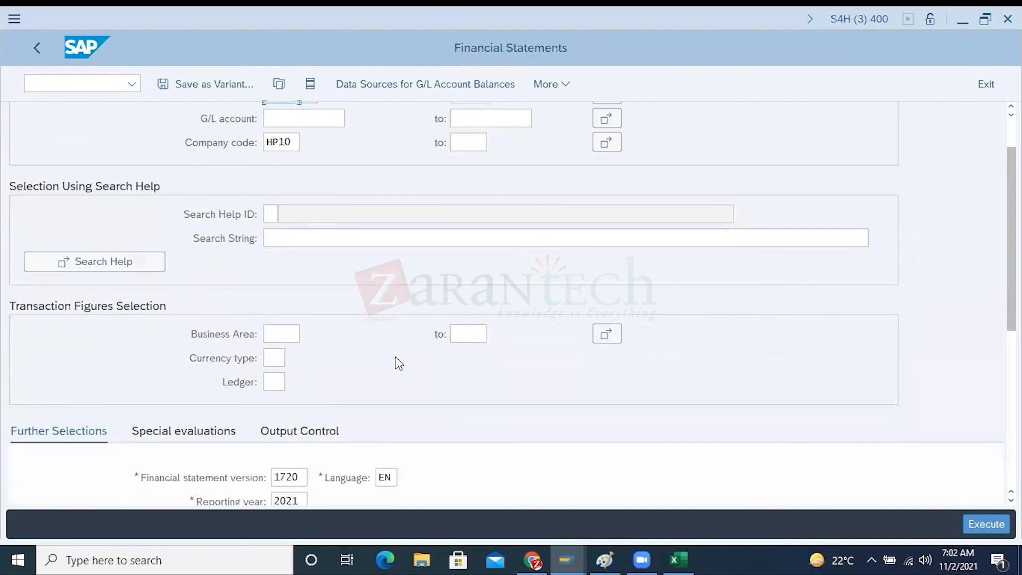
pyautogui.scroll(-2, 398, 363)
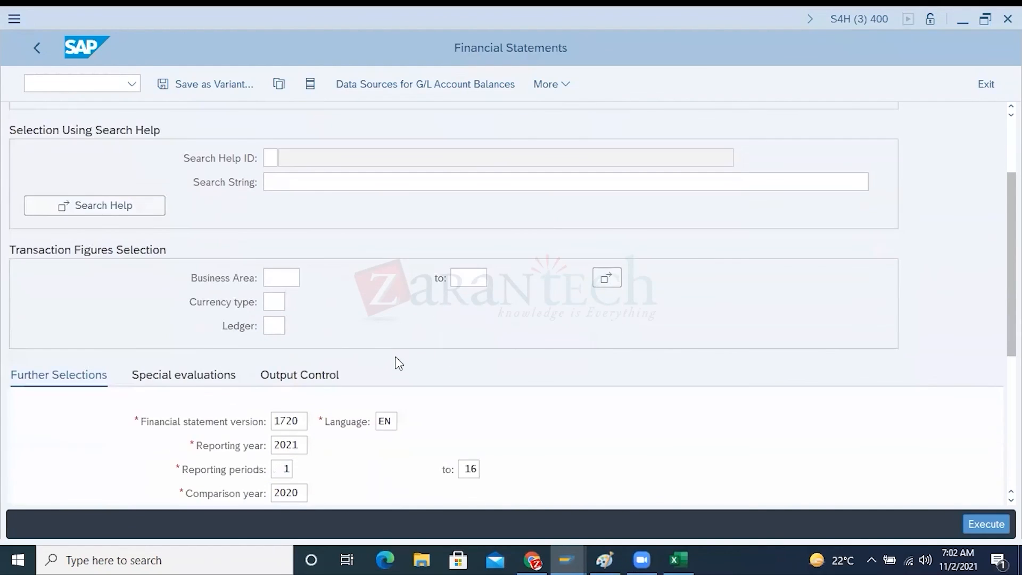
pyautogui.doubleClick(301, 420)
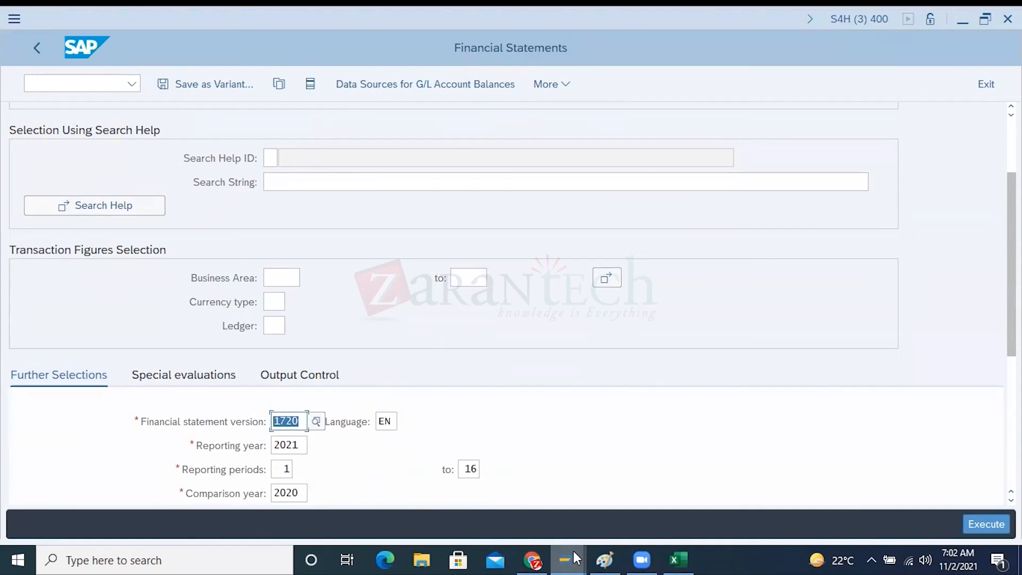
pyautogui.moveTo(576, 558)
pyautogui.click(470, 484)
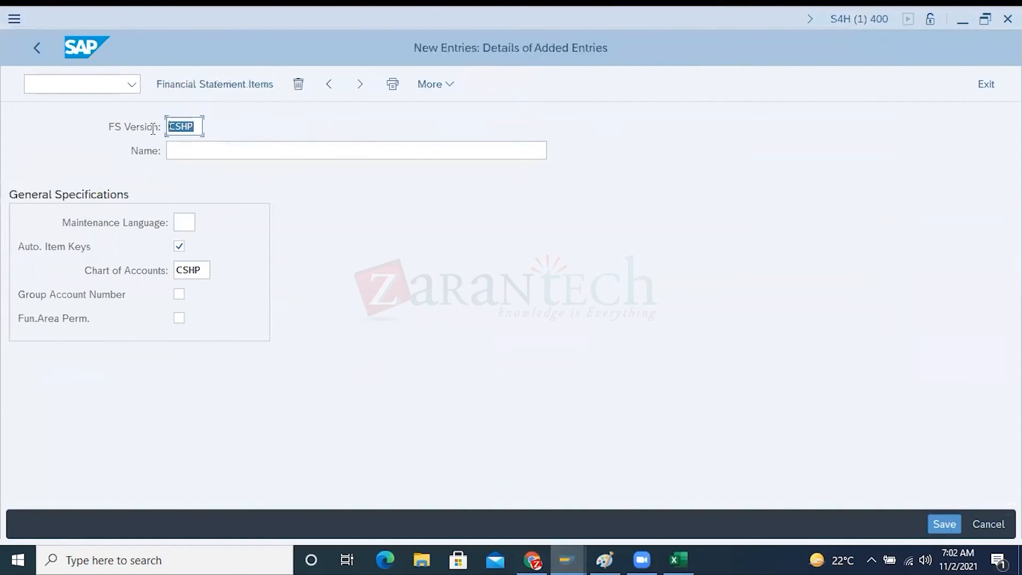
pyautogui.moveTo(567, 554)
pyautogui.click(599, 522)
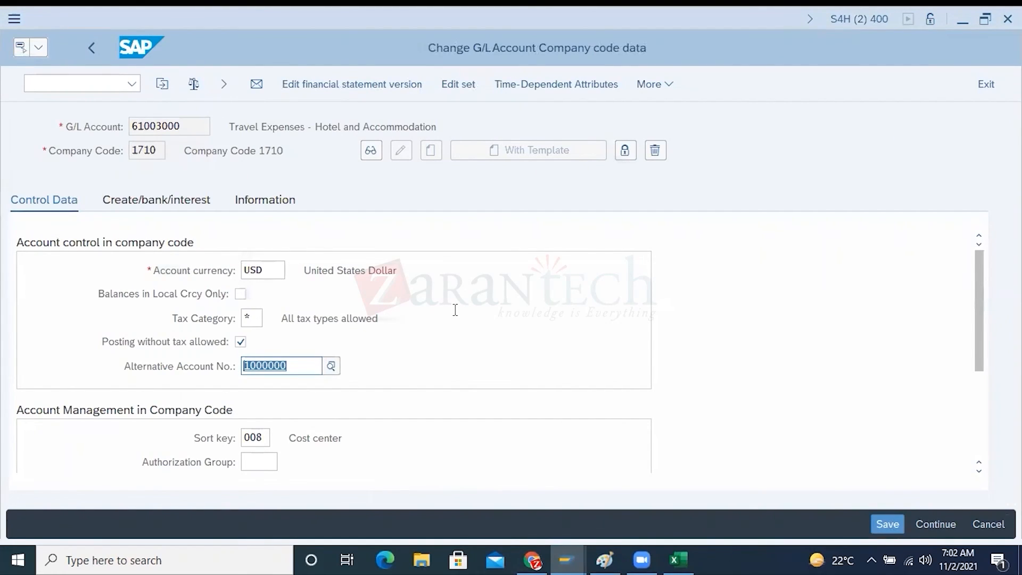
# Return to the Financial Statements report and review its reporting and comparison years and periods
pyautogui.hotkey('alt', 'Tab')
pyautogui.hotkey('alt', 'Tab')
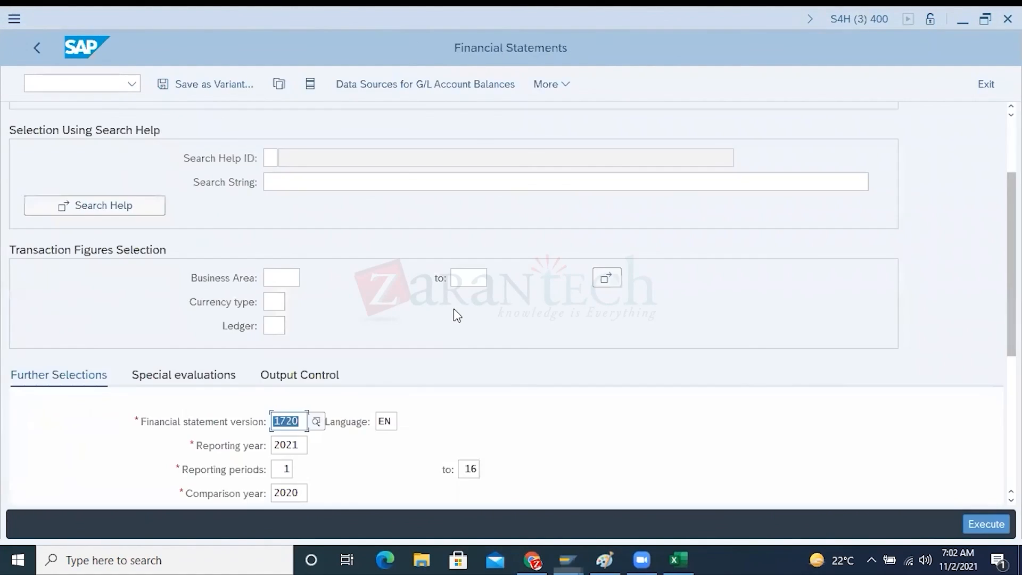
pyautogui.scroll(-3, 459, 343)
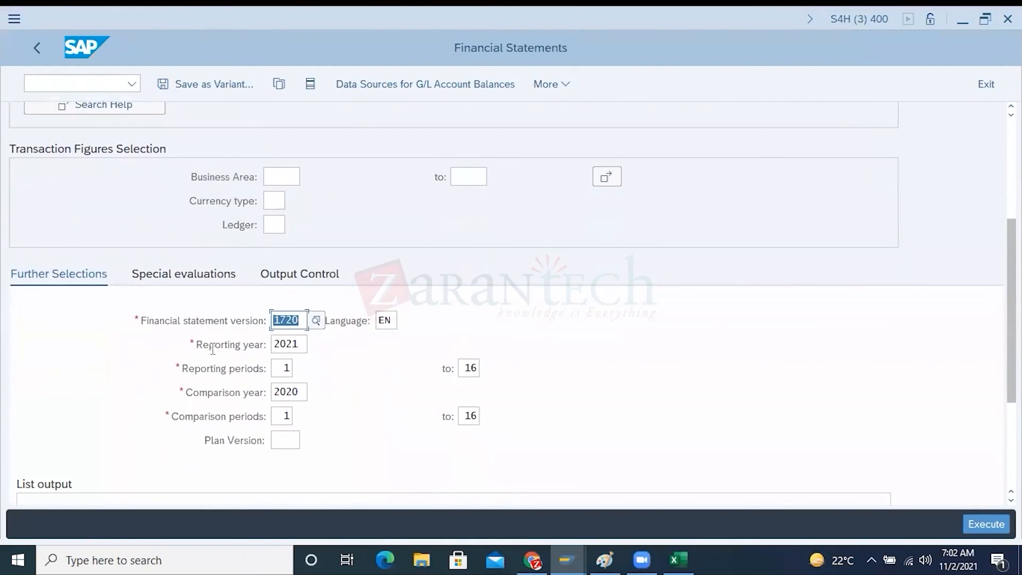
pyautogui.scroll(-1, 223, 393)
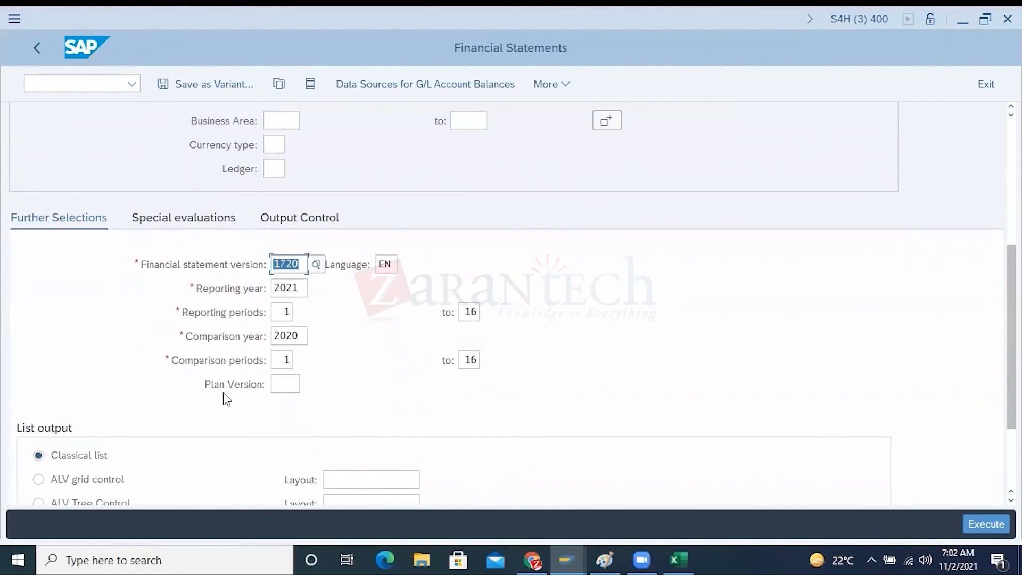
pyautogui.scroll(3, 224, 396)
pyautogui.scroll(2, 227, 399)
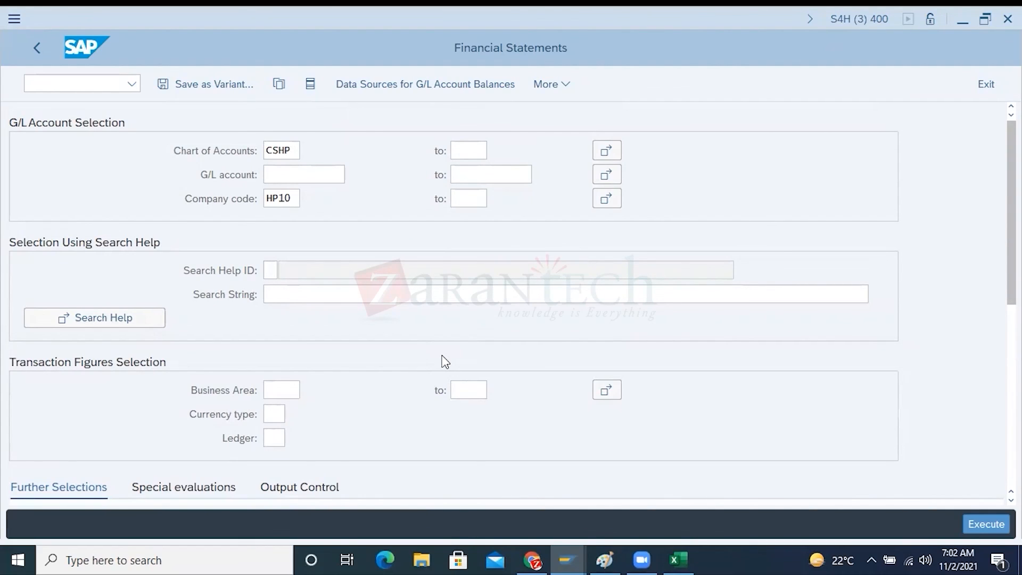
# Set the company code in the G/L account selection to 1710
pyautogui.click(292, 198)
pyautogui.press('BackSpace')
pyautogui.press('BackSpace')
pyautogui.press('BackSpace')
pyautogui.press('BackSpace')
pyautogui.write('1710')
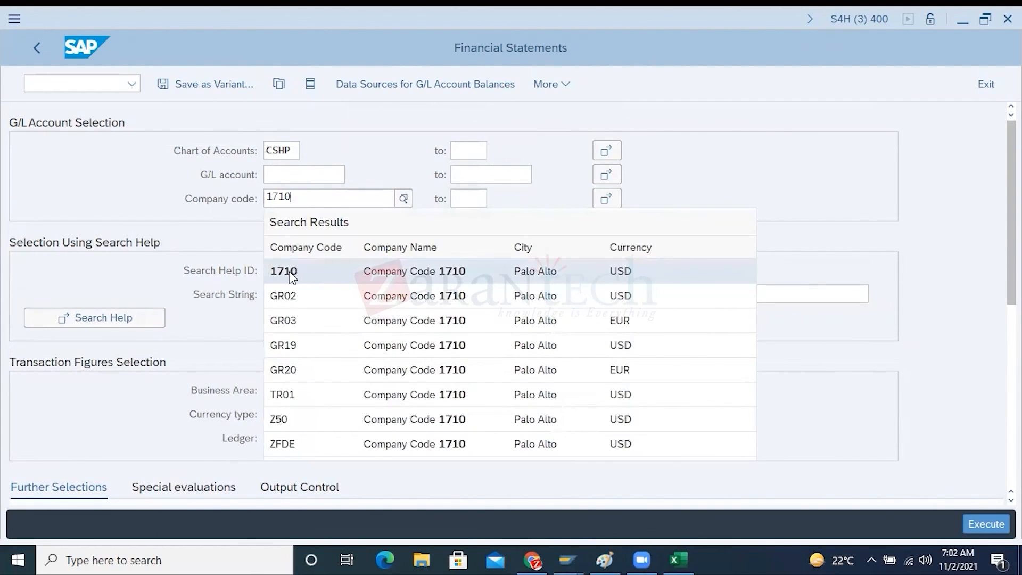
pyautogui.click(292, 276)
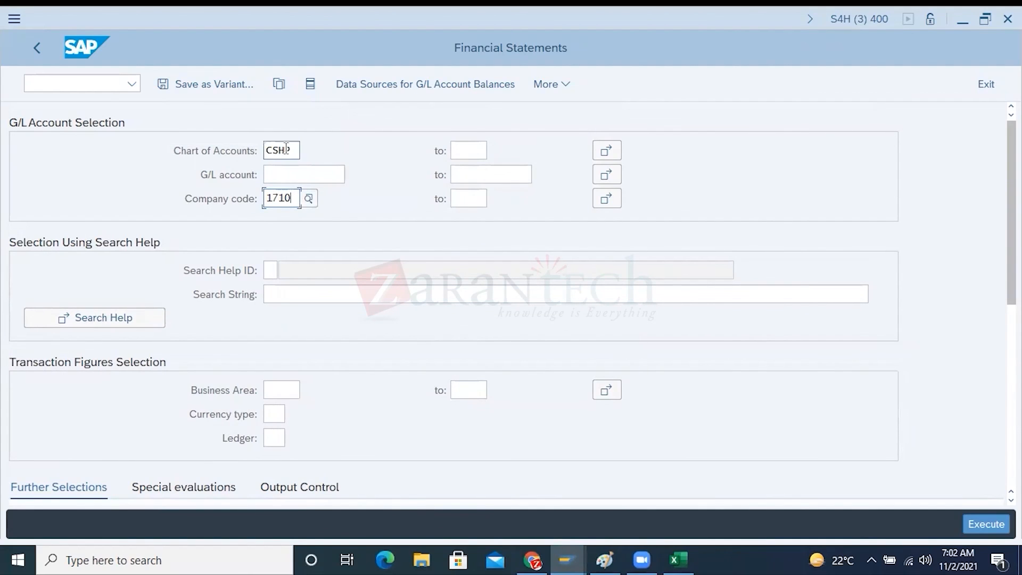
# Set the chart of accounts to a multiple selection of the single values YCOA and CSHP
pyautogui.click(617, 148)
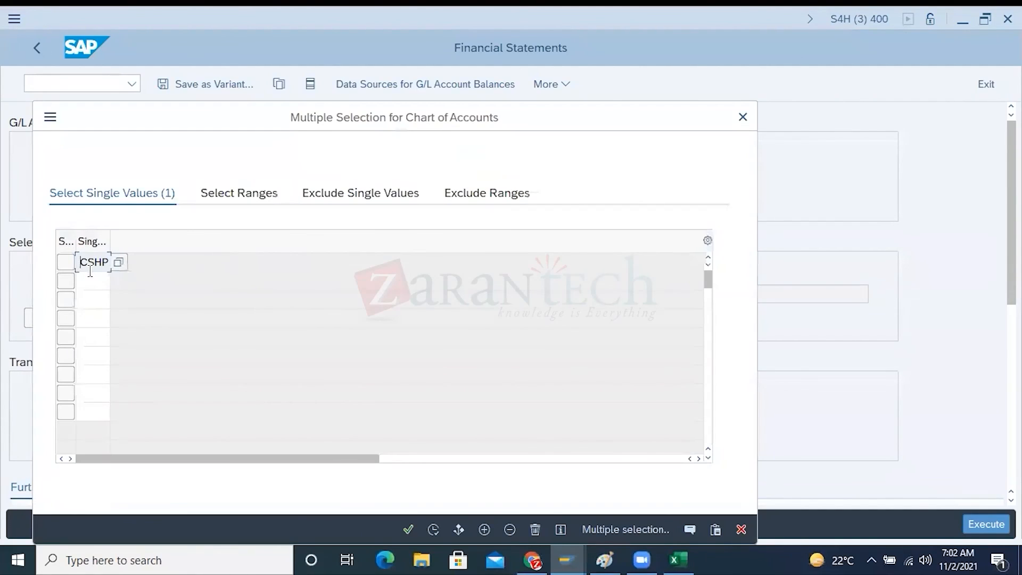
pyautogui.press('Delete')
pyautogui.press('Delete')
pyautogui.press('Delete')
pyautogui.press('Delete')
pyautogui.write('COA')
pyautogui.click(92, 283)
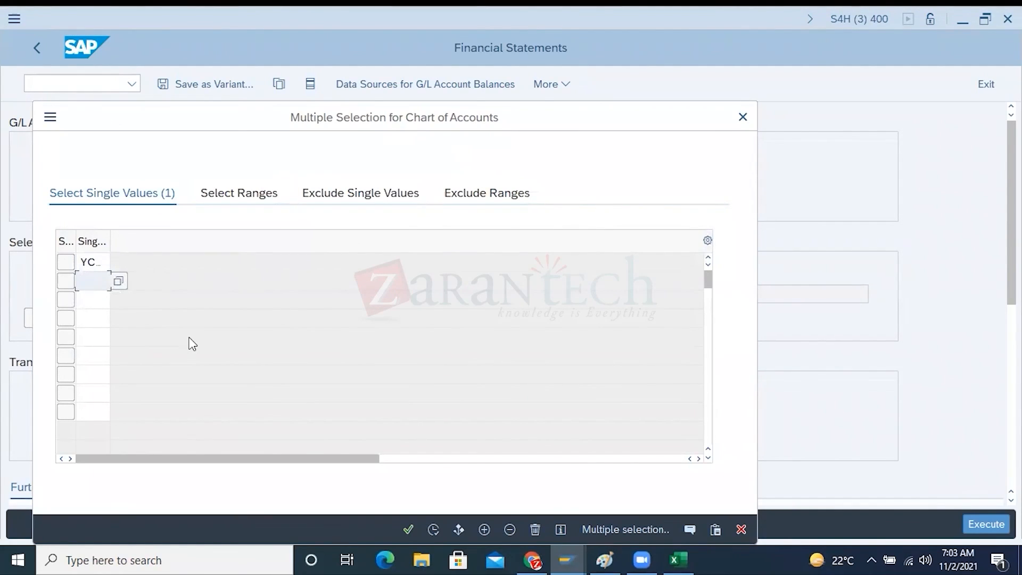
pyautogui.write('CSHP')
pyautogui.click(433, 525)
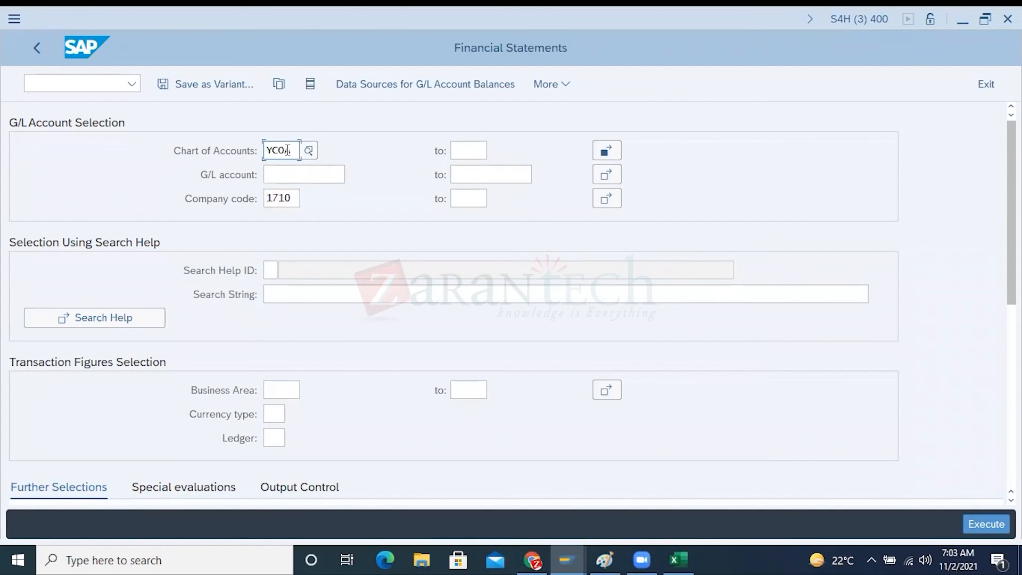
pyautogui.moveTo(293, 198); pyautogui.dragTo(265, 198)
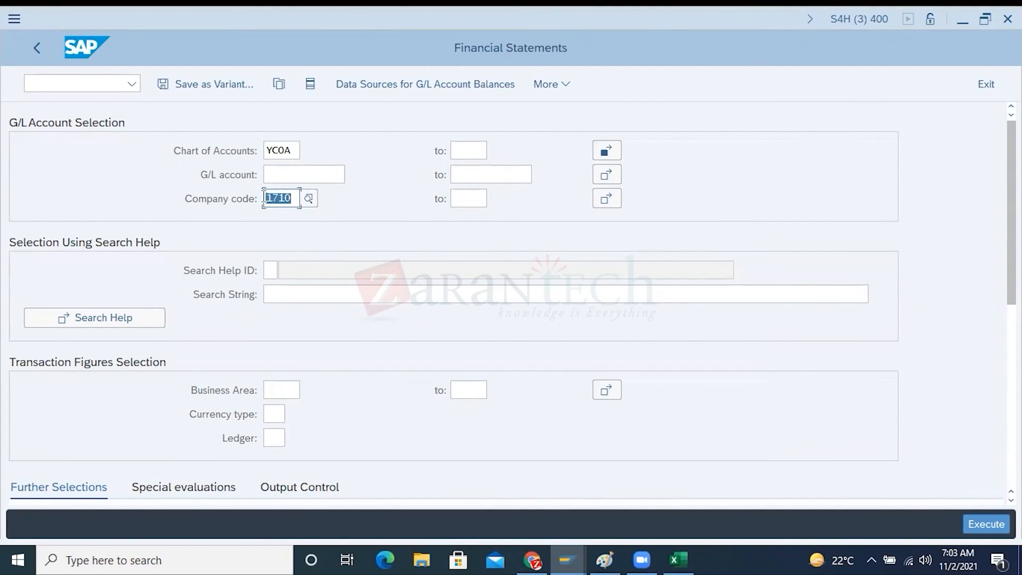
# Leave the CSHP version entry in the other SAP session and open the SAP Reference IMG through transaction /NSPRO
pyautogui.click(567, 551)
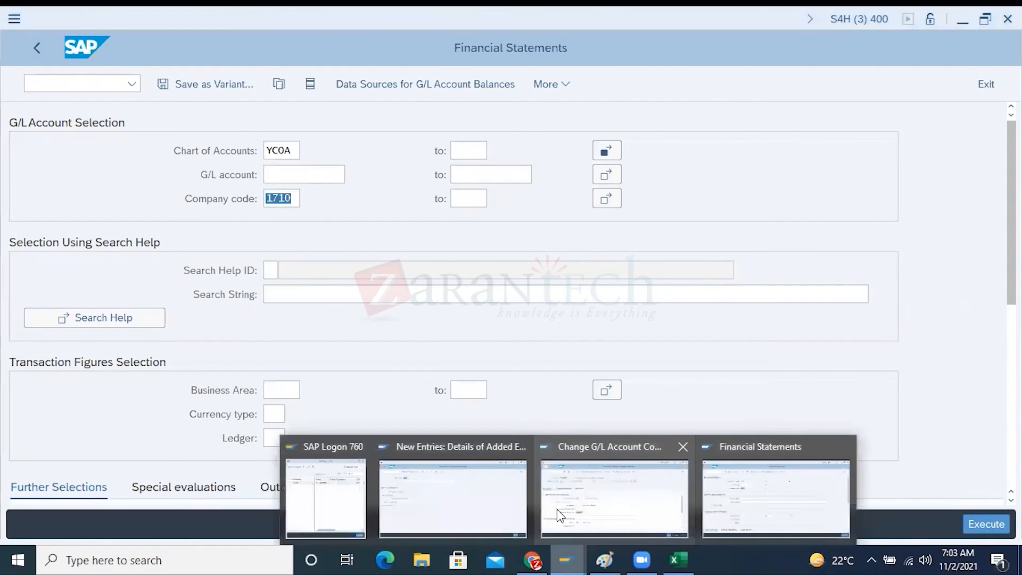
pyautogui.click(491, 499)
pyautogui.click(34, 49)
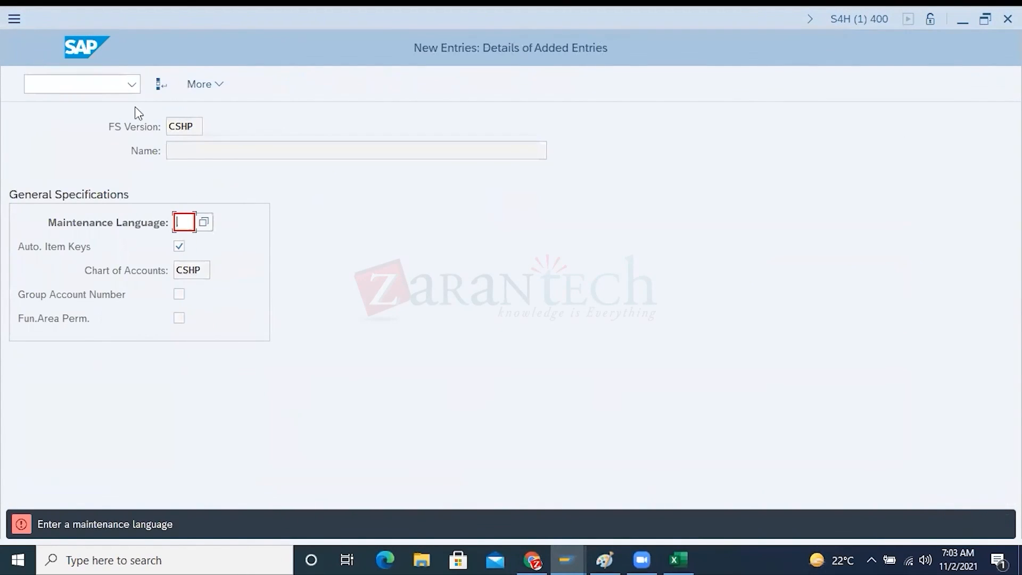
pyautogui.click(78, 89)
pyautogui.write('/NSPRO')
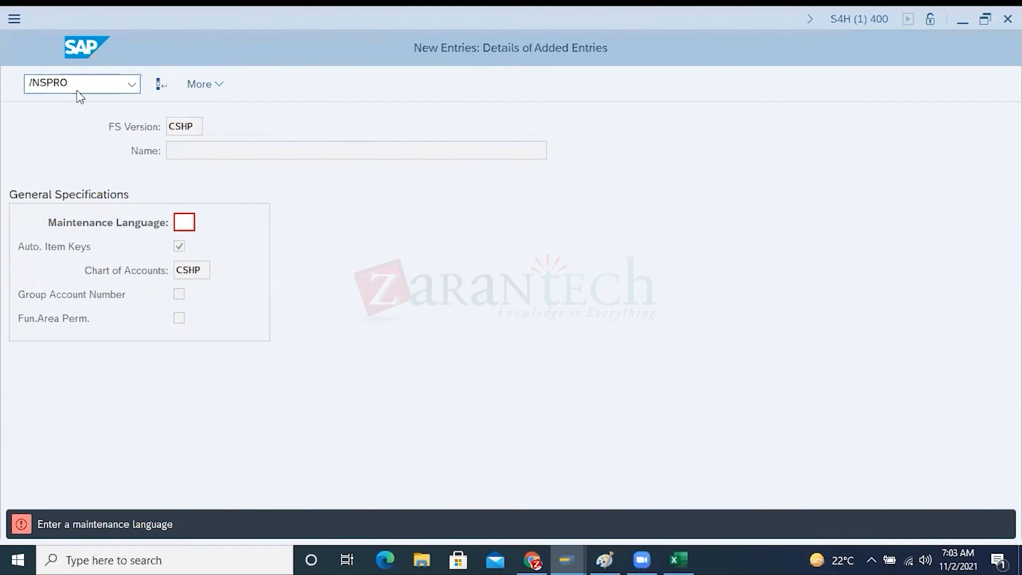
pyautogui.press('Return')
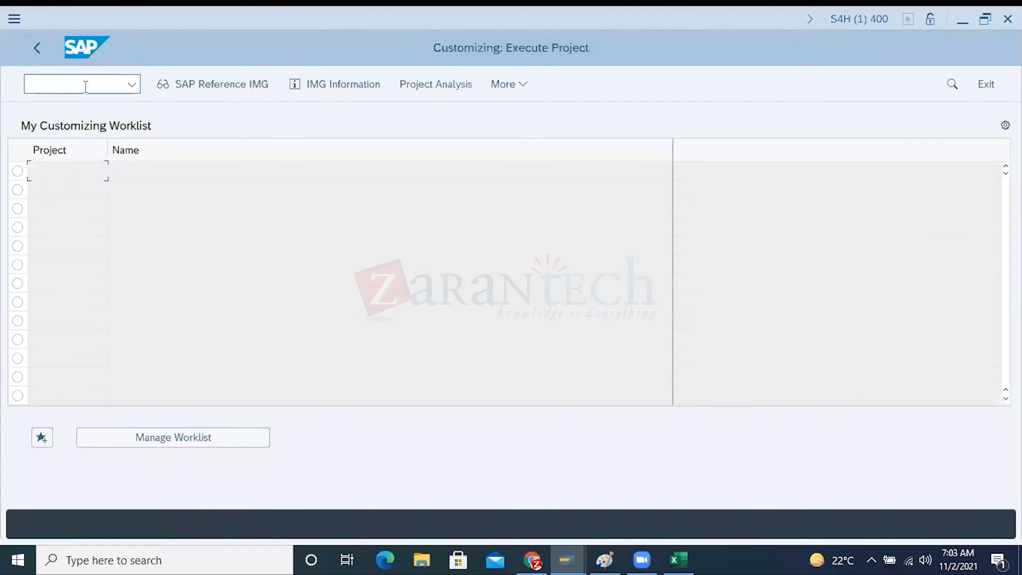
pyautogui.click(192, 85)
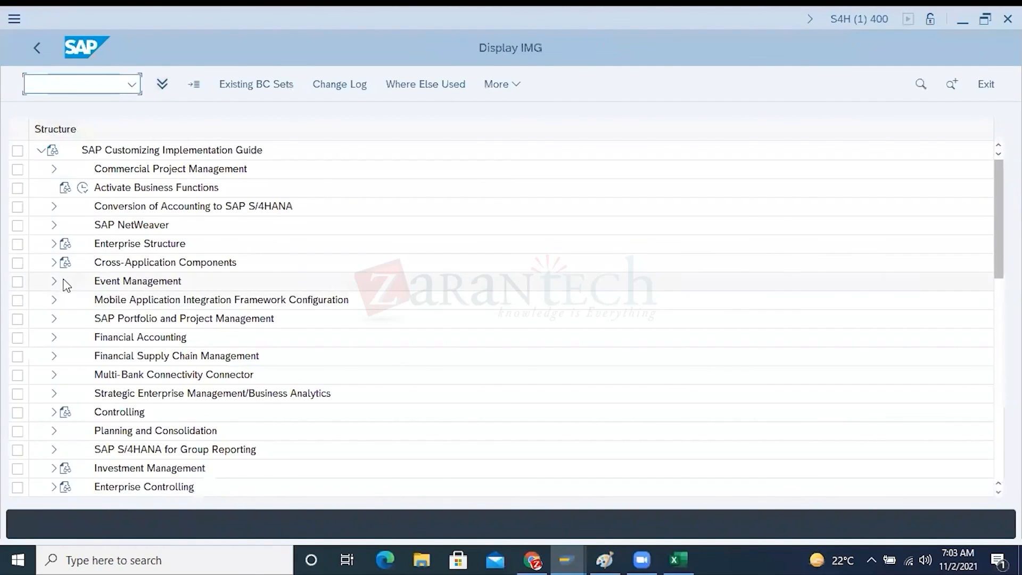
# Open Assign Company Code to Chart of Accounts under Financial Accounting, General Ledger Accounting, Master Data, G/L Accounts, Preparations
pyautogui.click(53, 337)
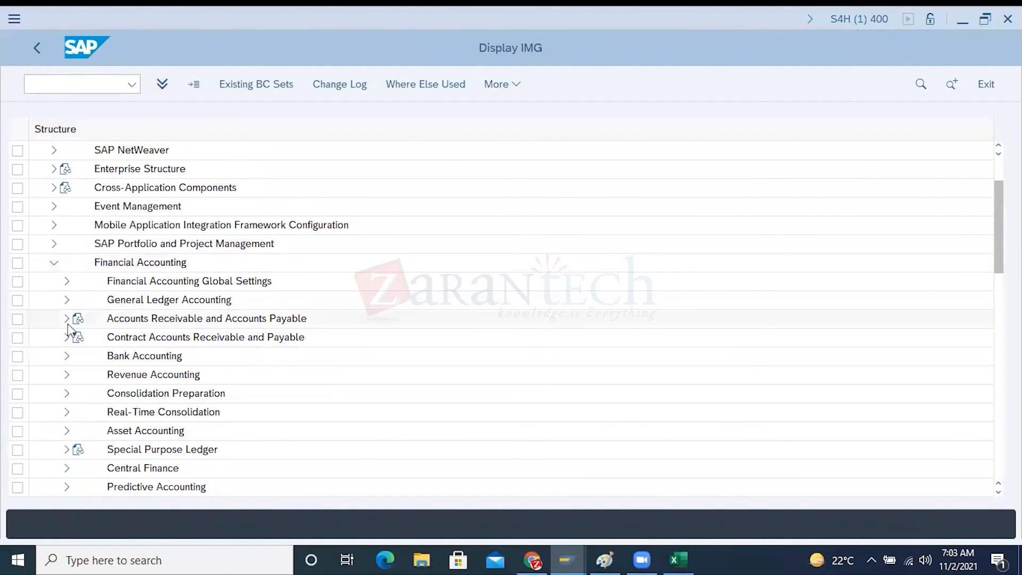
pyautogui.click(67, 300)
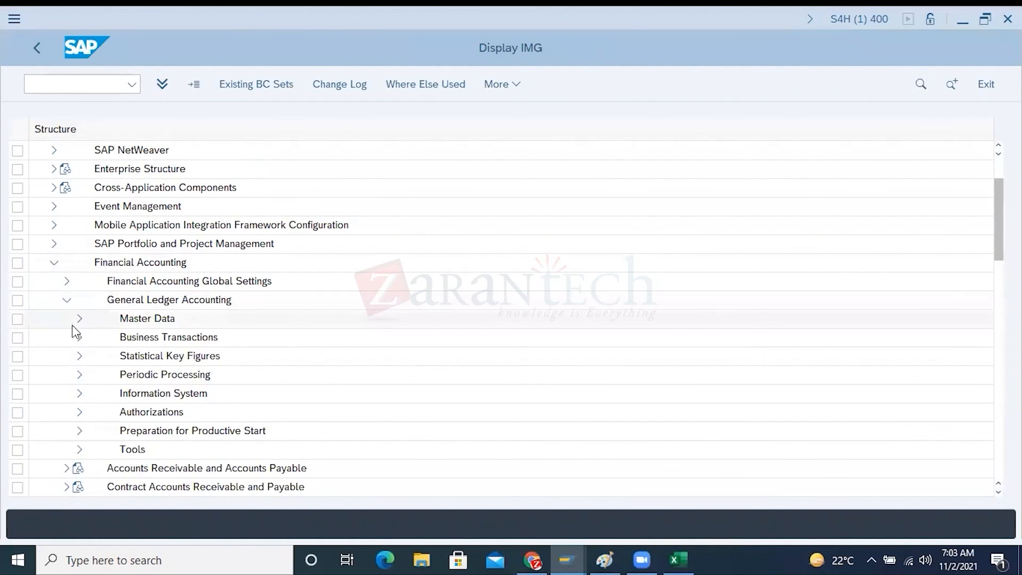
pyautogui.click(74, 320)
pyautogui.click(89, 339)
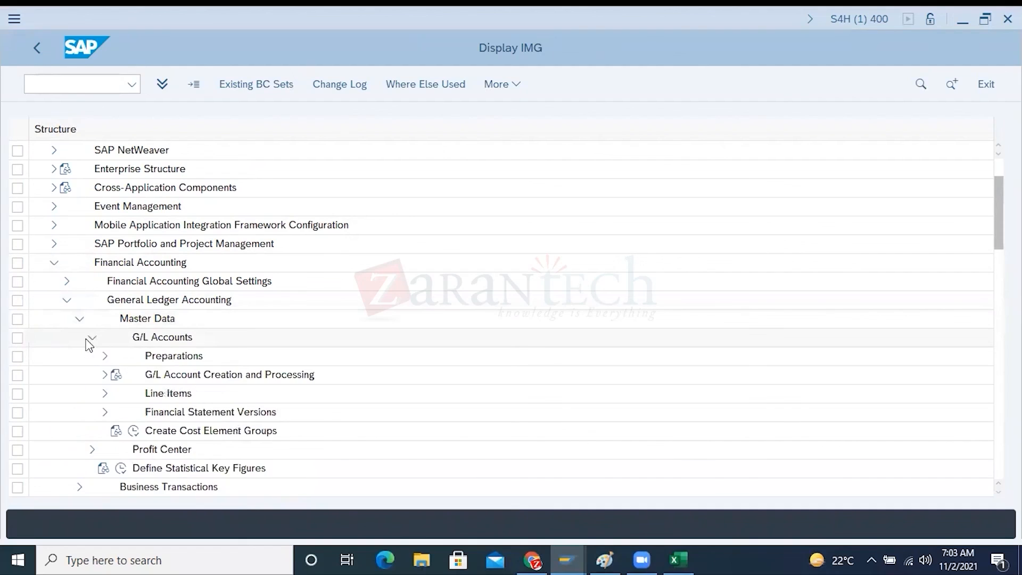
pyautogui.click(102, 357)
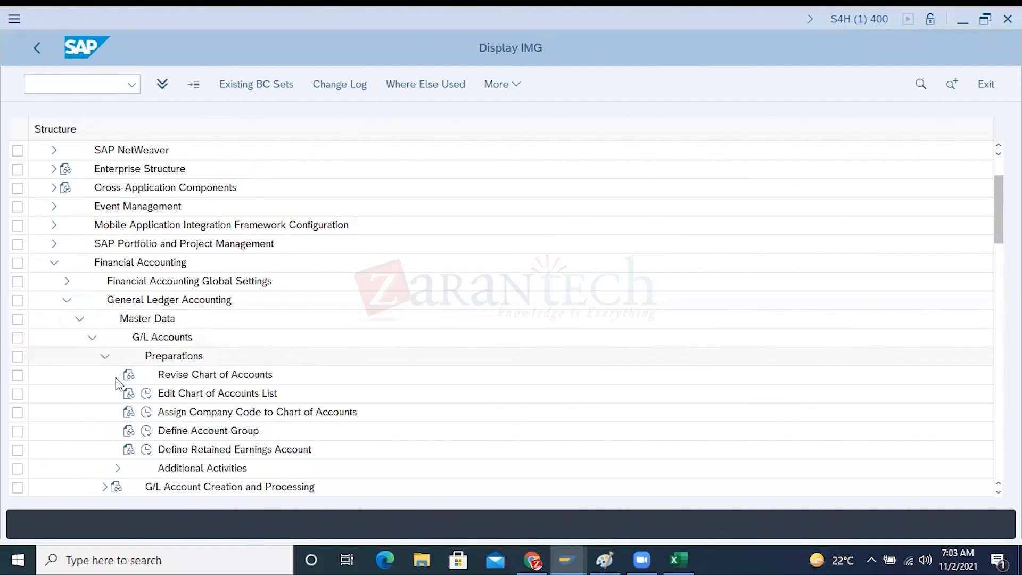
pyautogui.click(145, 412)
# Enter CSHP as the country chart of accounts for company code 1710
pyautogui.click(18, 316)
pyautogui.click(539, 318)
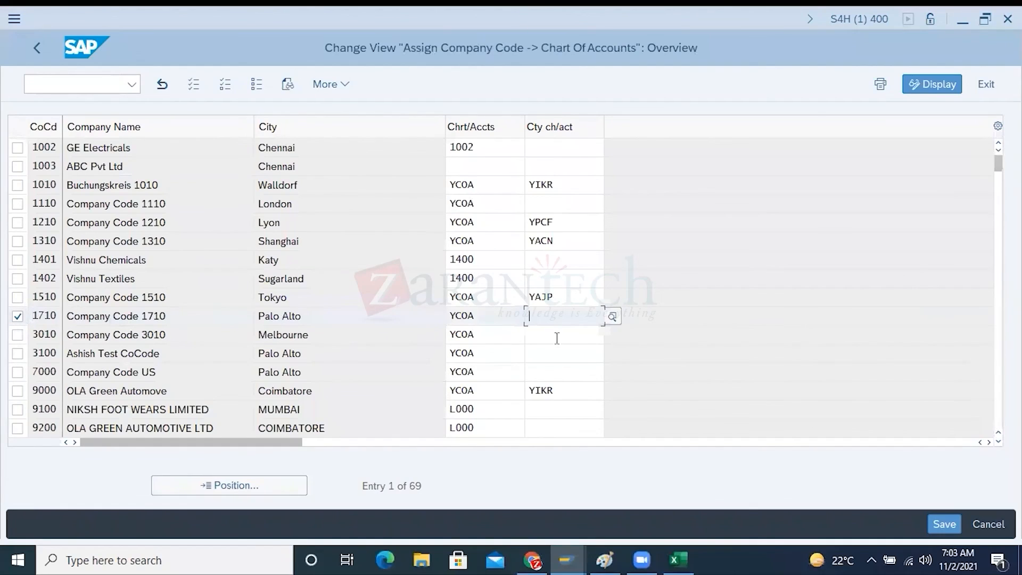
pyautogui.write('CSHP')
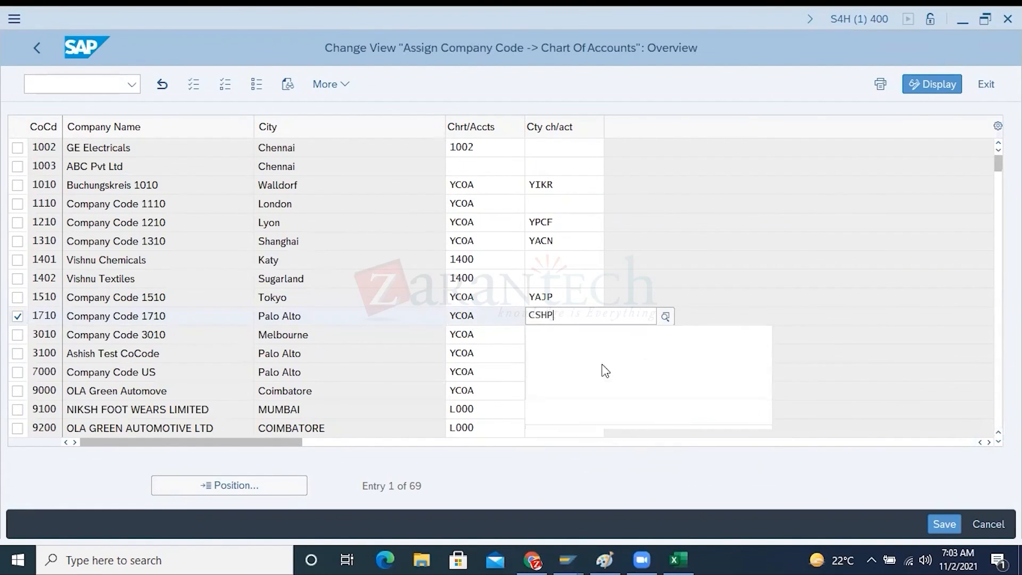
pyautogui.click(697, 269)
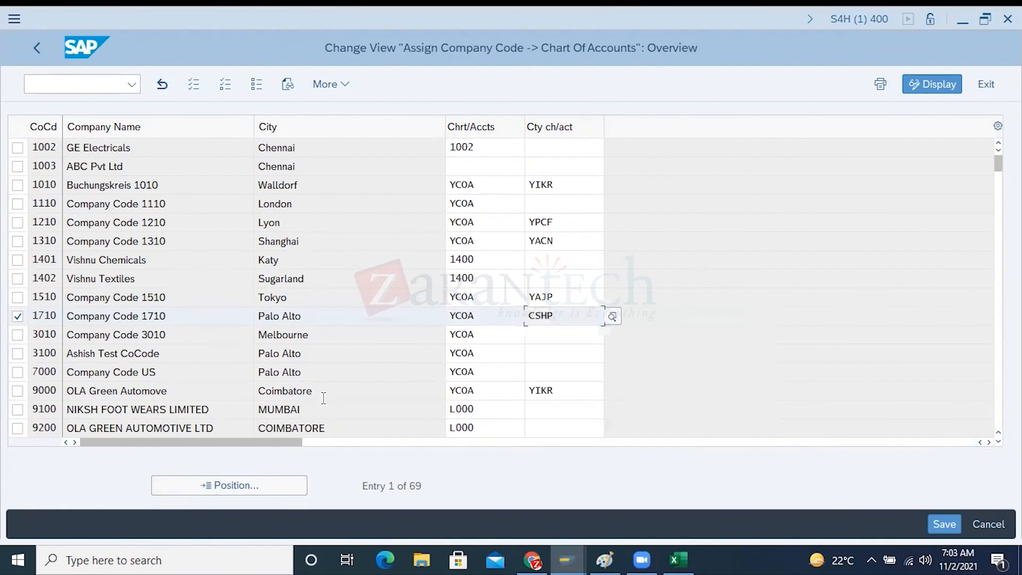
# Examine company code 1710's operating and country charts of accounts, and return to the Financial Statements report's version selection
pyautogui.doubleClick(46, 316)
pyautogui.click(475, 316)
pyautogui.moveTo(474, 316); pyautogui.dragTo(451, 315)
pyautogui.doubleClick(526, 315)
pyautogui.hotkey('alt', 'Tab')
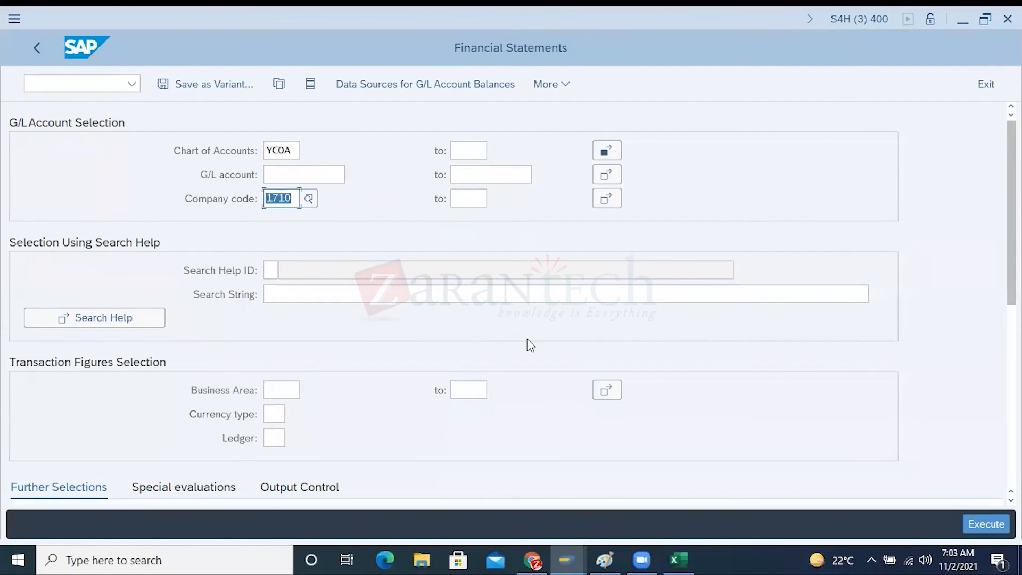
pyautogui.scroll(-2, 528, 343)
pyautogui.scroll(-3, 529, 343)
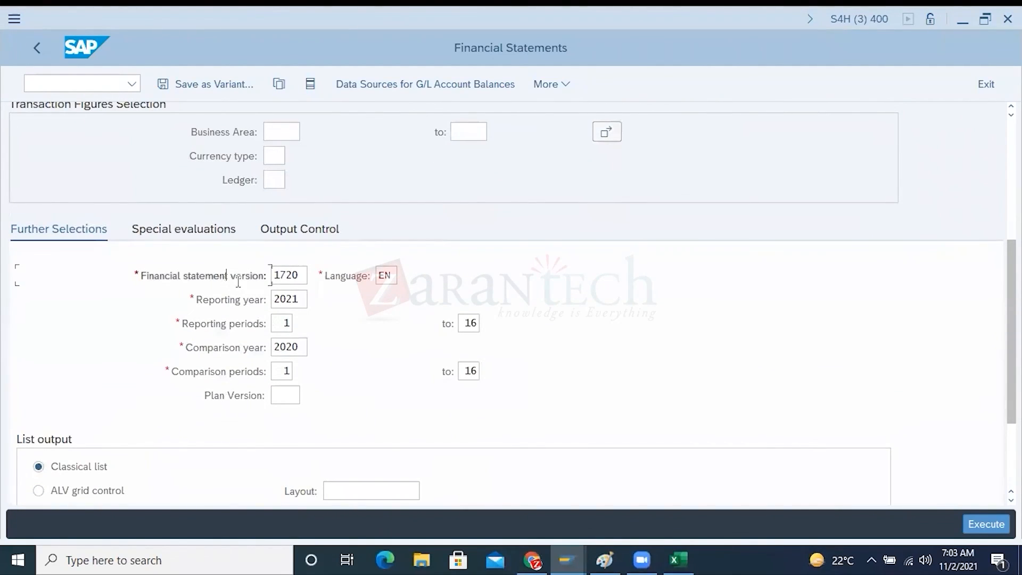
# Try to enter CHHP as the financial statement version
pyautogui.moveTo(300, 275); pyautogui.dragTo(272, 275)
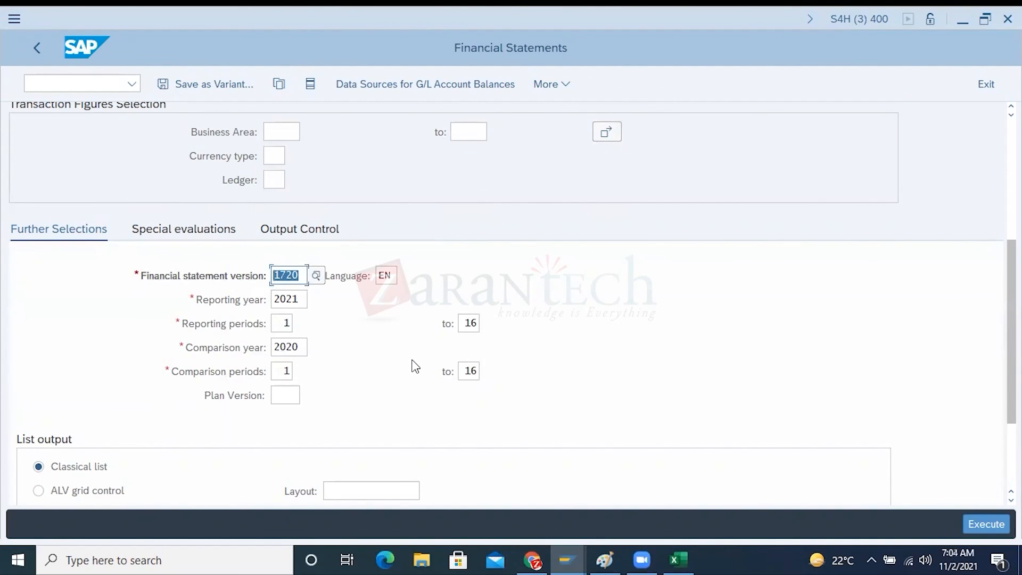
pyautogui.press('BackSpace')
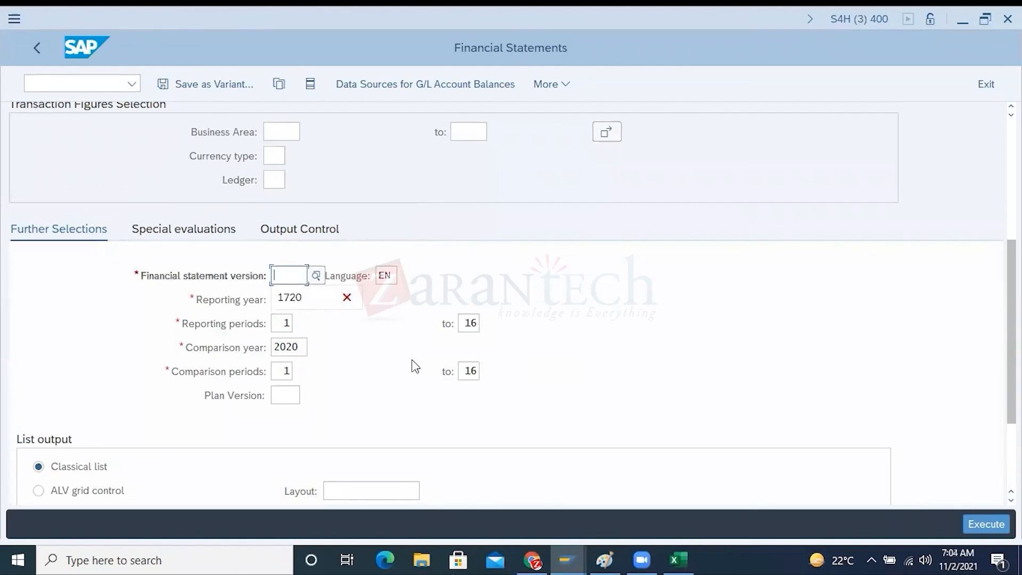
pyautogui.write('CH')
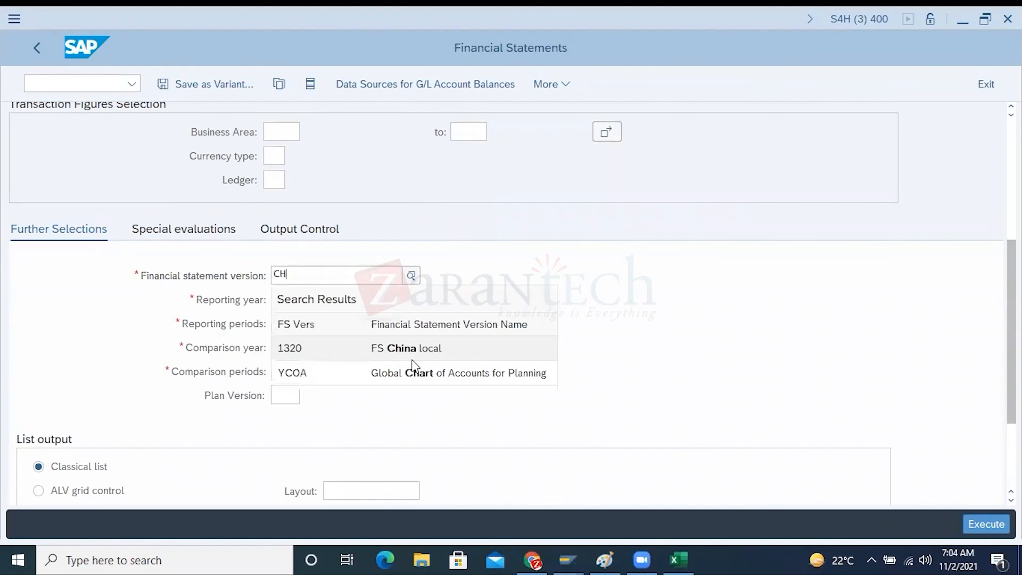
pyautogui.write('HP')
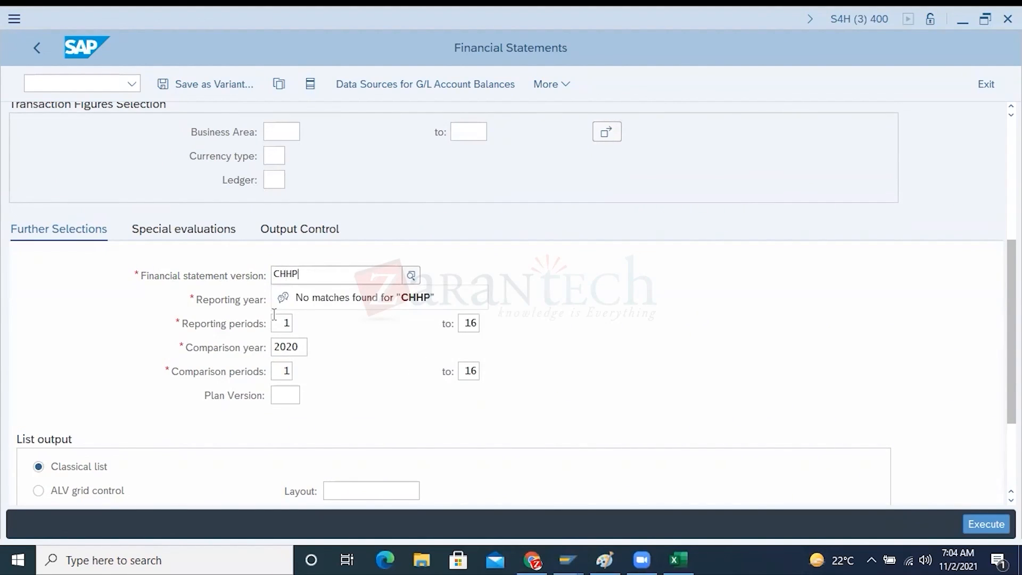
pyautogui.press('BackSpace')
pyautogui.press('BackSpace')
pyautogui.press('BackSpace')
pyautogui.press('BackSpace')
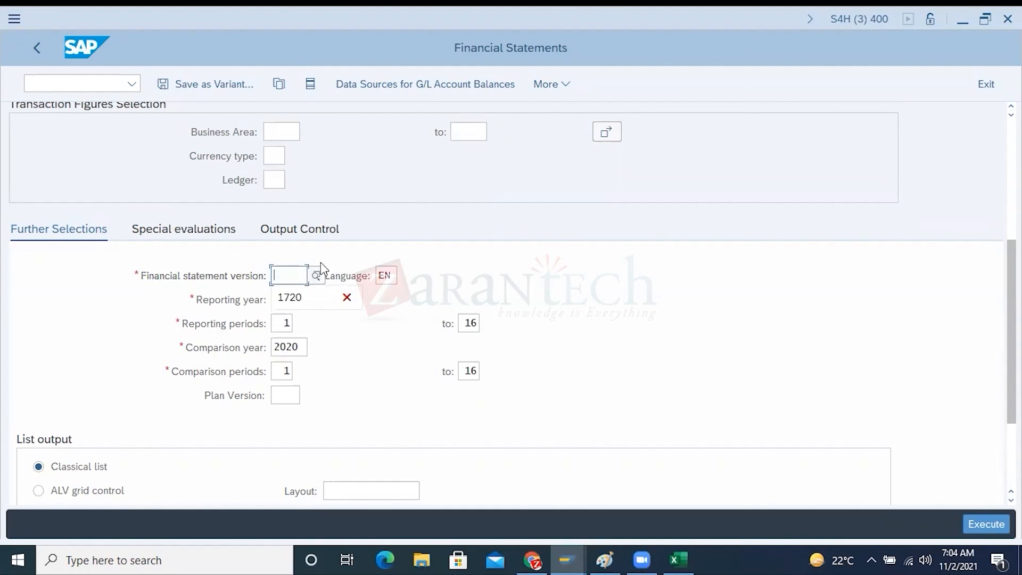
# Choose version 1720, Financial Statement Version US, from the available versions and review the report's company code selection
pyautogui.click(320, 272)
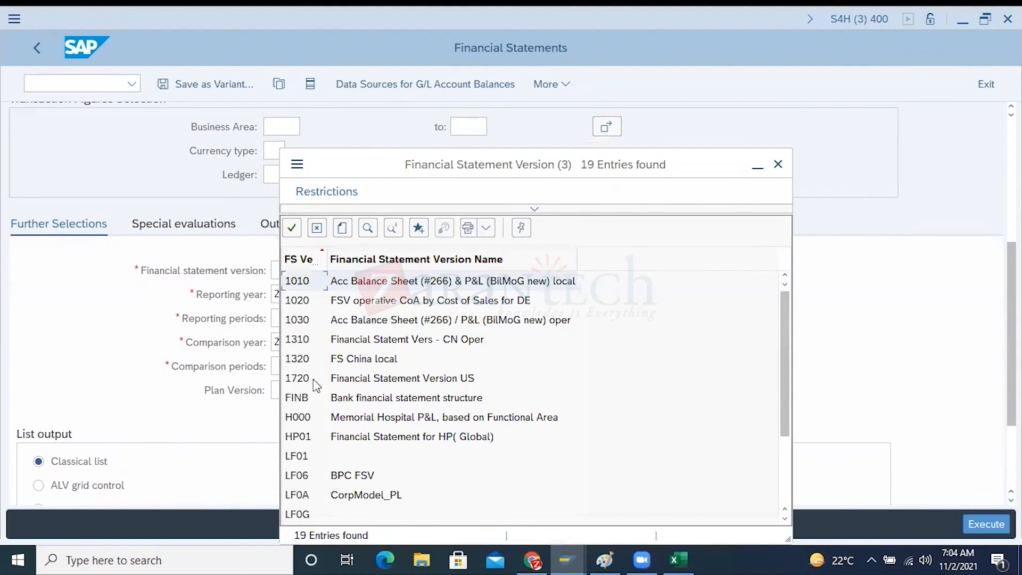
pyautogui.doubleClick(313, 374)
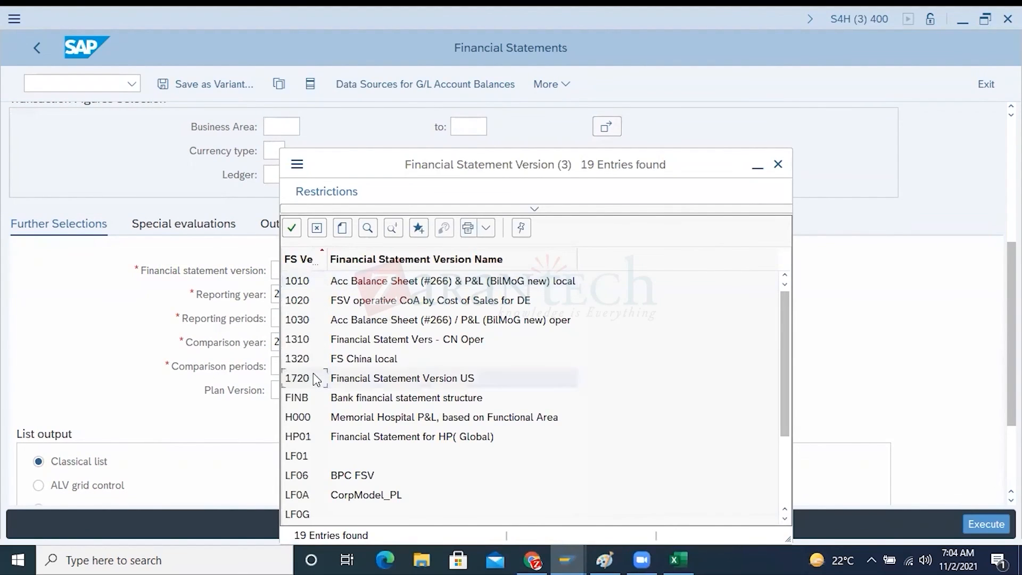
pyautogui.doubleClick(267, 269)
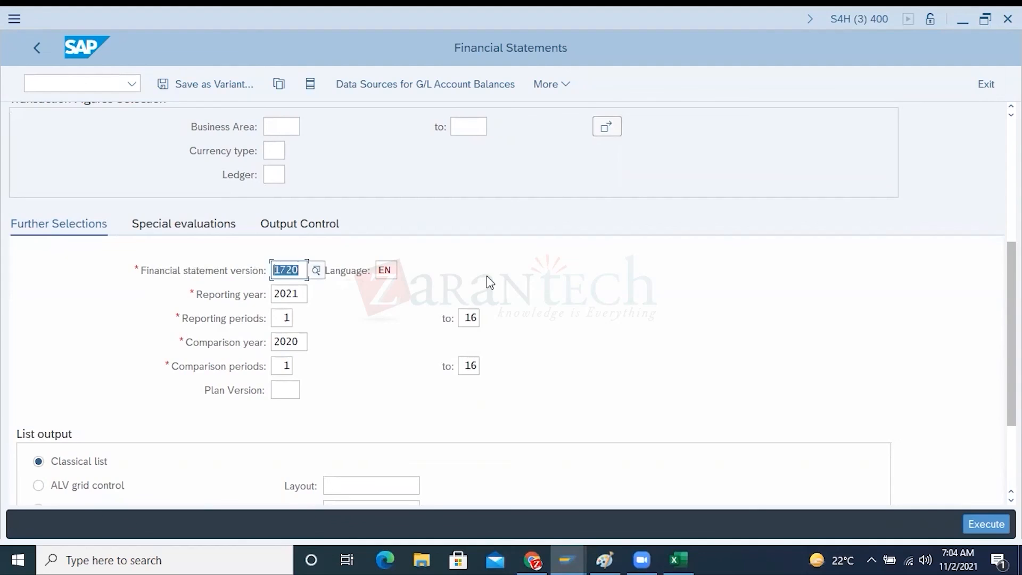
pyautogui.scroll(5, 487, 275)
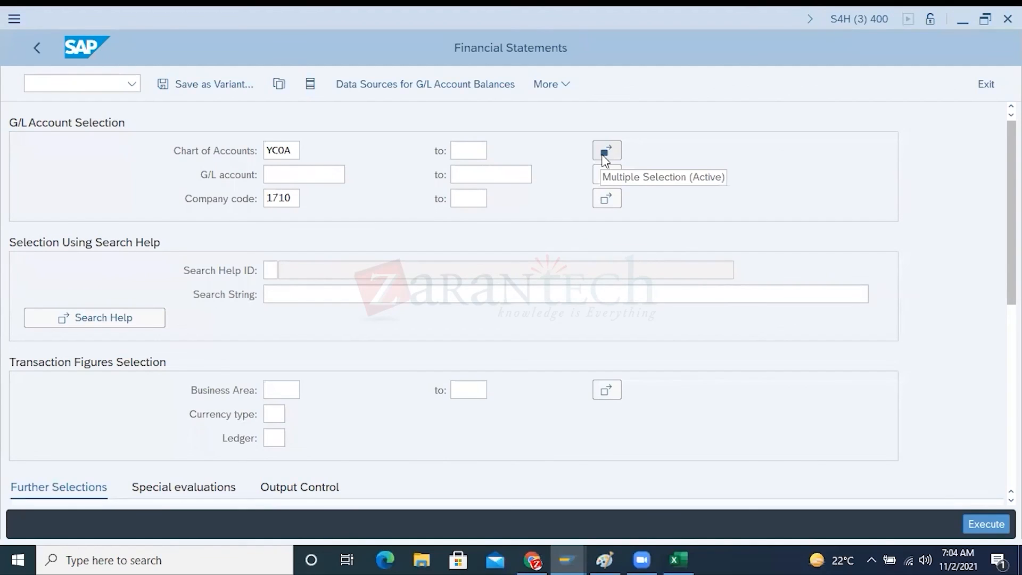
pyautogui.click(292, 199)
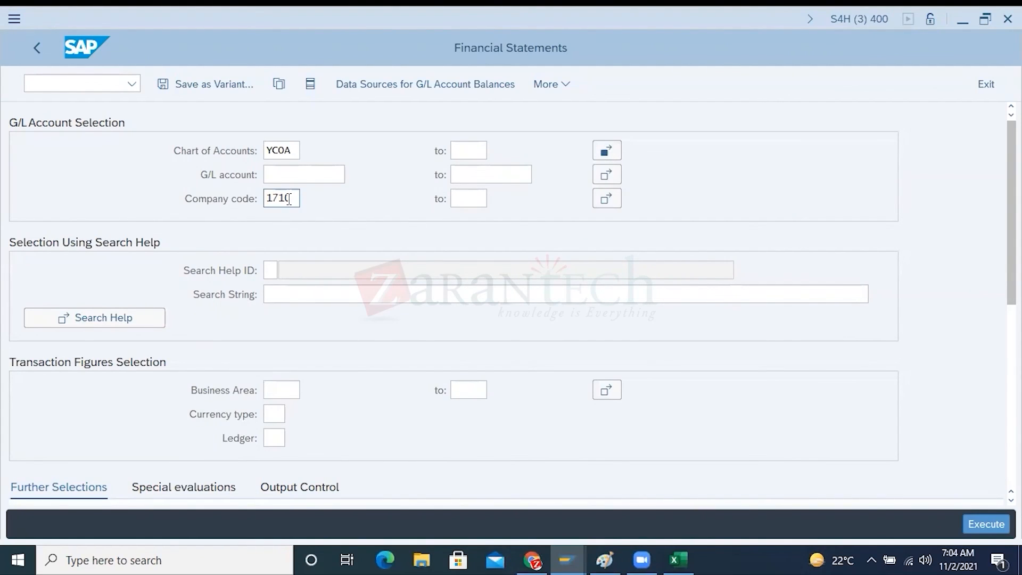
pyautogui.moveTo(298, 199); pyautogui.dragTo(262, 199)
# Switch to the Excel workbook and enter company codes 1710, 1720 and 1730 in H11, H14 and H17 of Sheet4
pyautogui.click(681, 556)
pyautogui.click(370, 332)
pyautogui.write('1710')
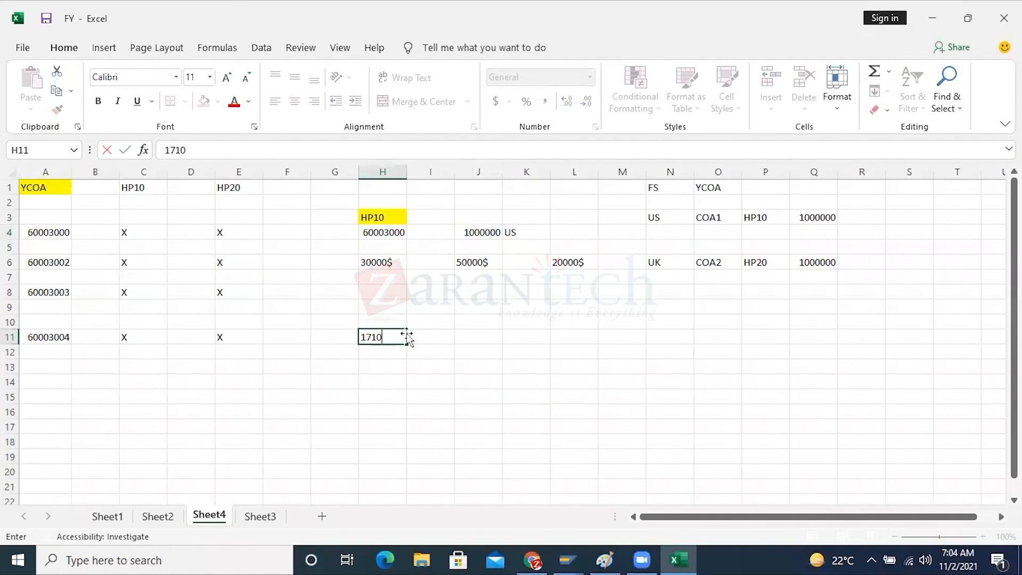
pyautogui.click(393, 376)
pyautogui.write('1720')
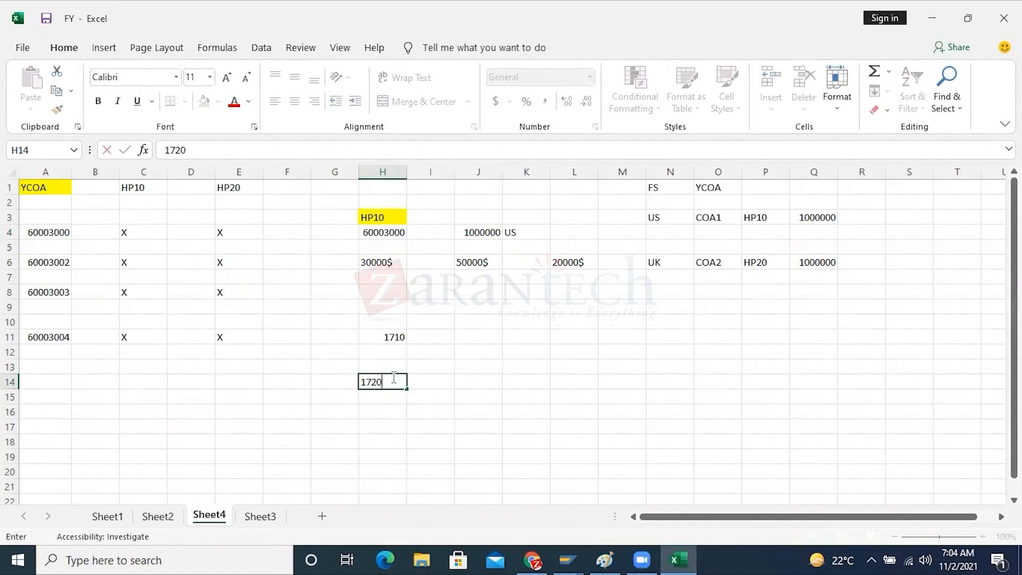
pyautogui.click(658, 397)
pyautogui.click(386, 428)
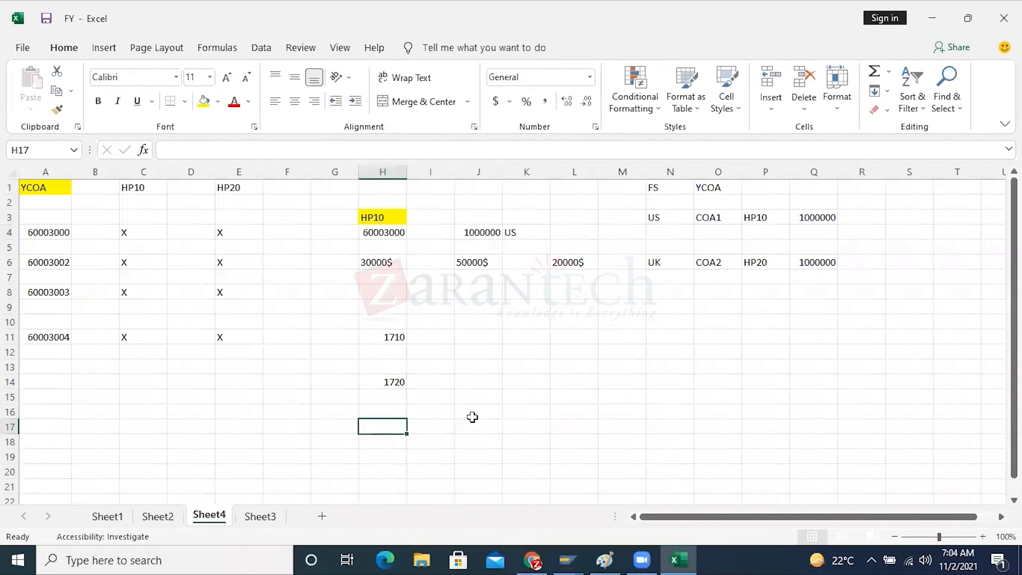
pyautogui.write('1730')
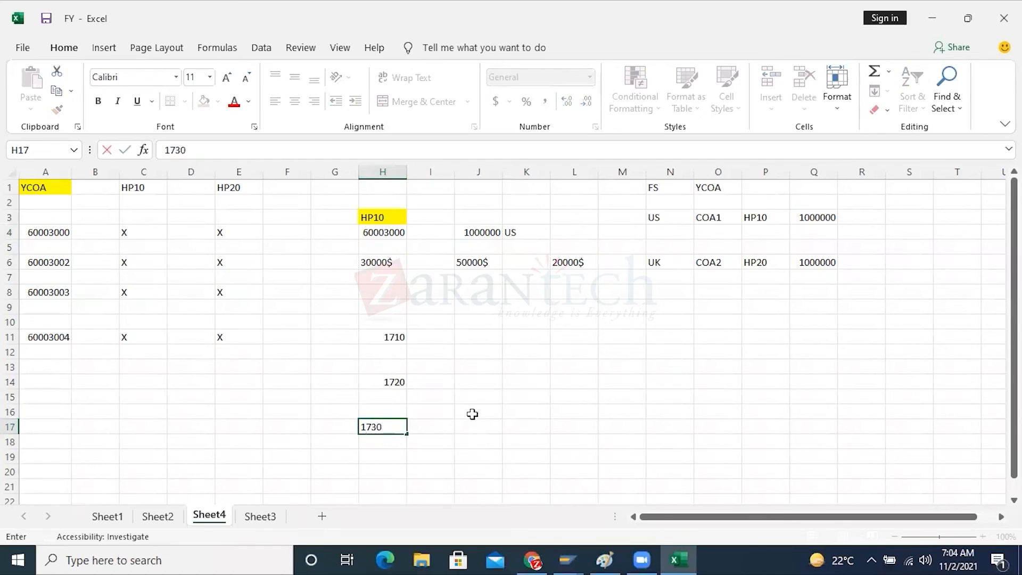
pyautogui.click(472, 415)
# Enter charts of accounts YCOA, XCOA and ZCOA in J11, J14 and J17, beside the matching company codes
pyautogui.click(475, 337)
pyautogui.write('YCOA')
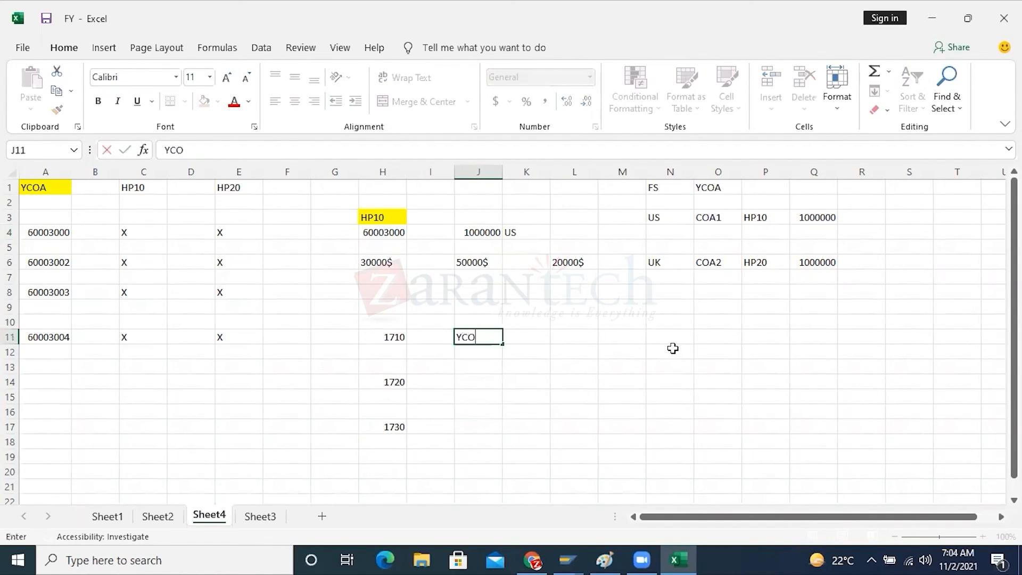
pyautogui.click(483, 390)
pyautogui.click(483, 379)
pyautogui.write('XCOA')
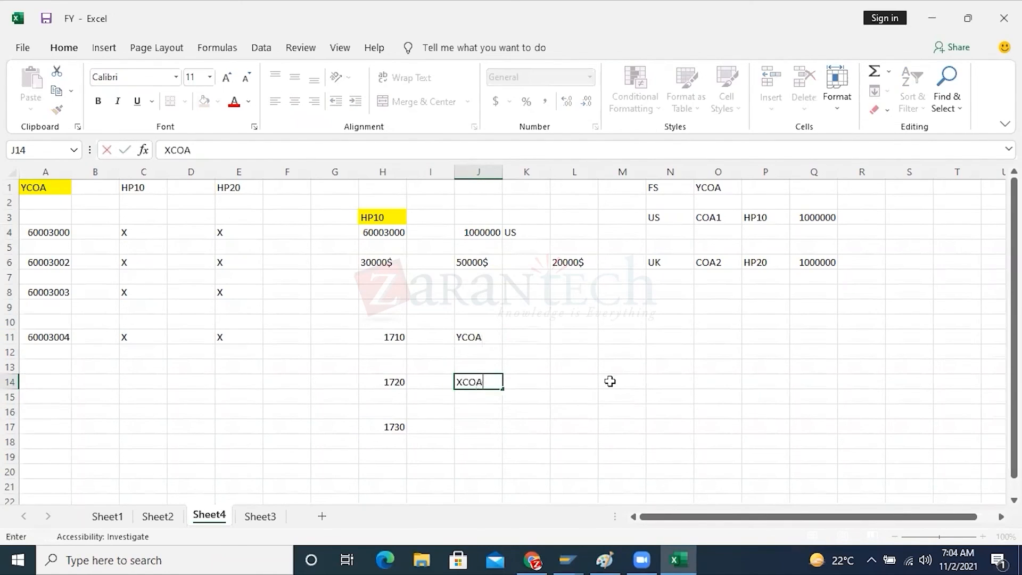
pyautogui.click(481, 427)
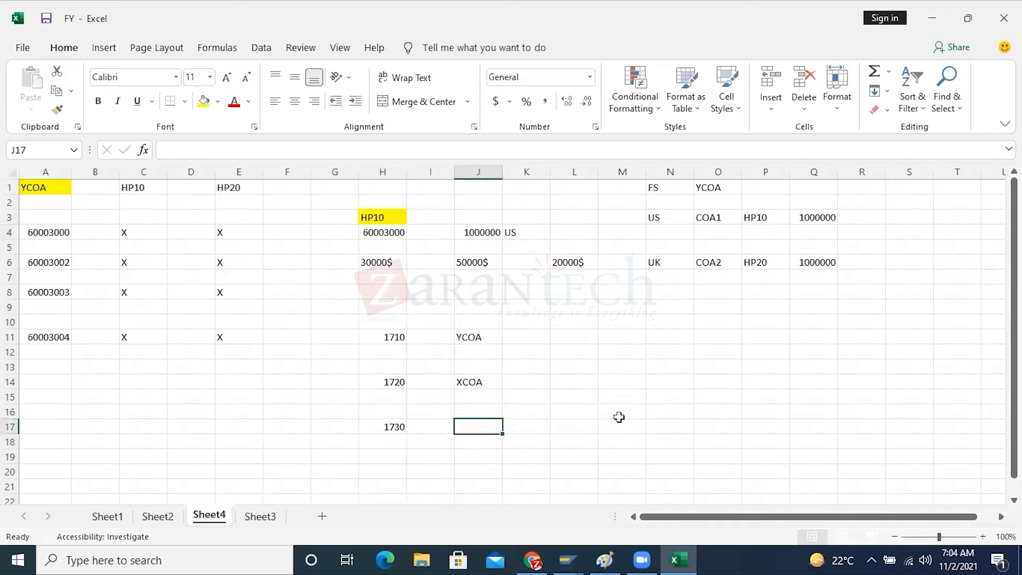
pyautogui.write('ZCOA')
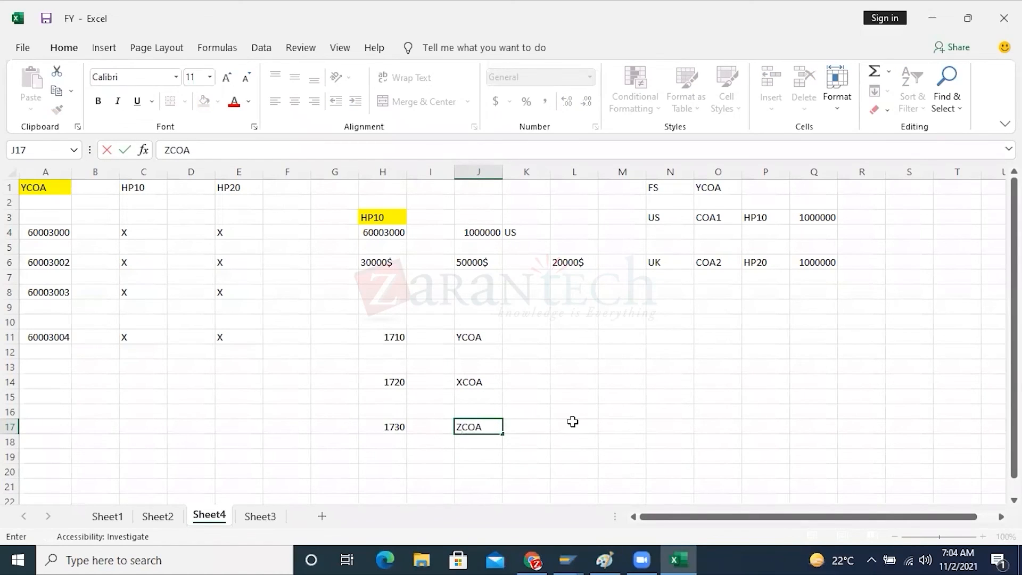
pyautogui.click(572, 422)
# Review the chart of accounts codes in J11 to J17 against their company codes
pyautogui.moveTo(472, 332); pyautogui.dragTo(468, 423)
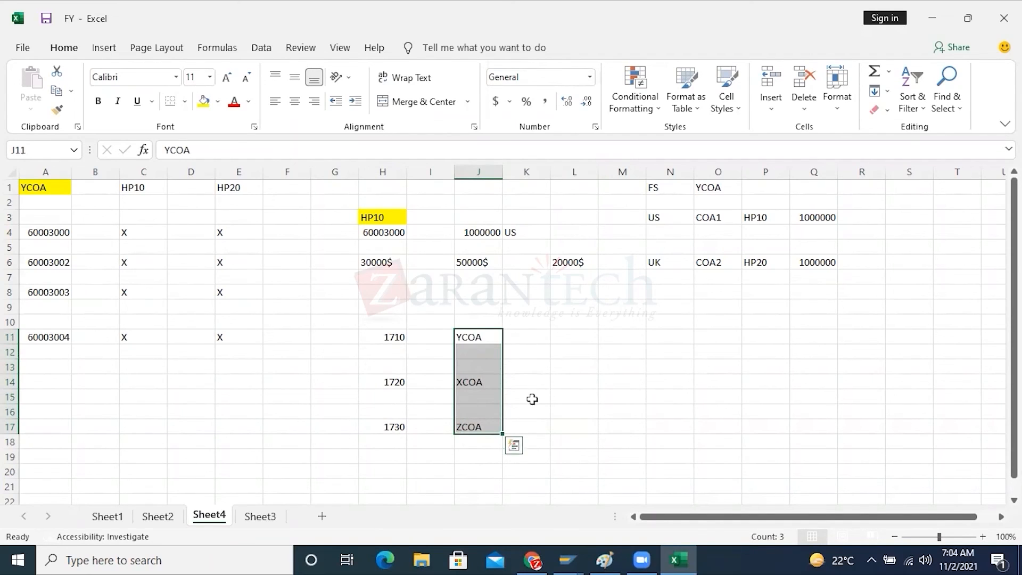
pyautogui.click(532, 399)
pyautogui.click(473, 343)
pyautogui.moveTo(474, 345); pyautogui.dragTo(472, 426)
pyautogui.click(575, 337)
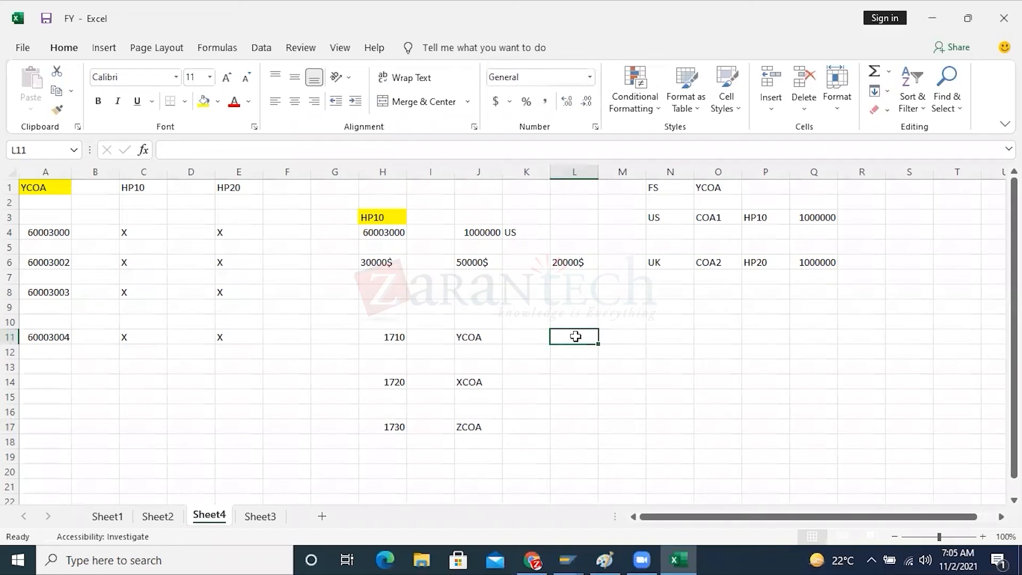
# Switch to the SAP Financial Statements report and clear the company code from the G/L account selection
pyautogui.click(566, 560)
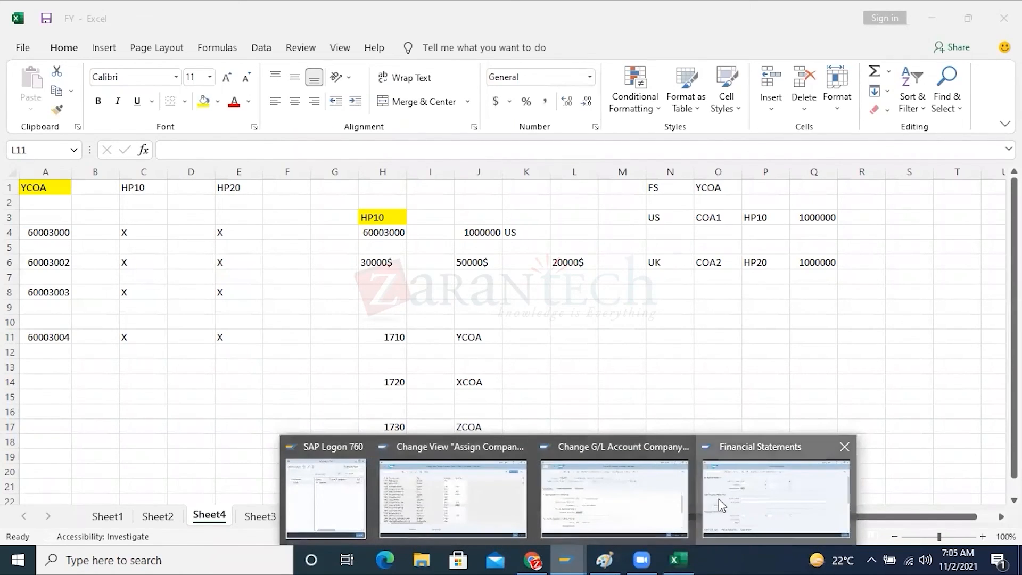
pyautogui.click(767, 495)
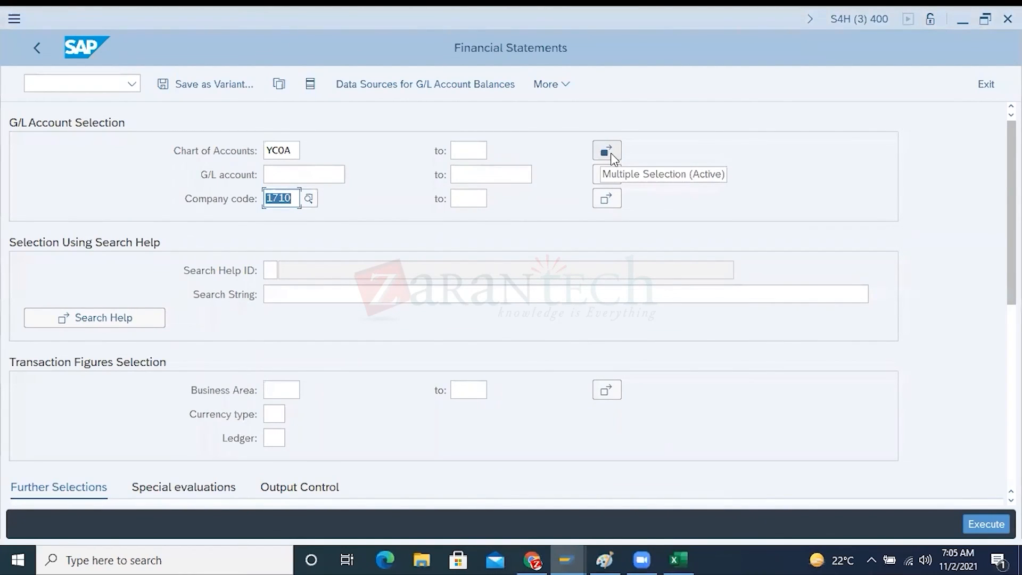
pyautogui.press('Delete')
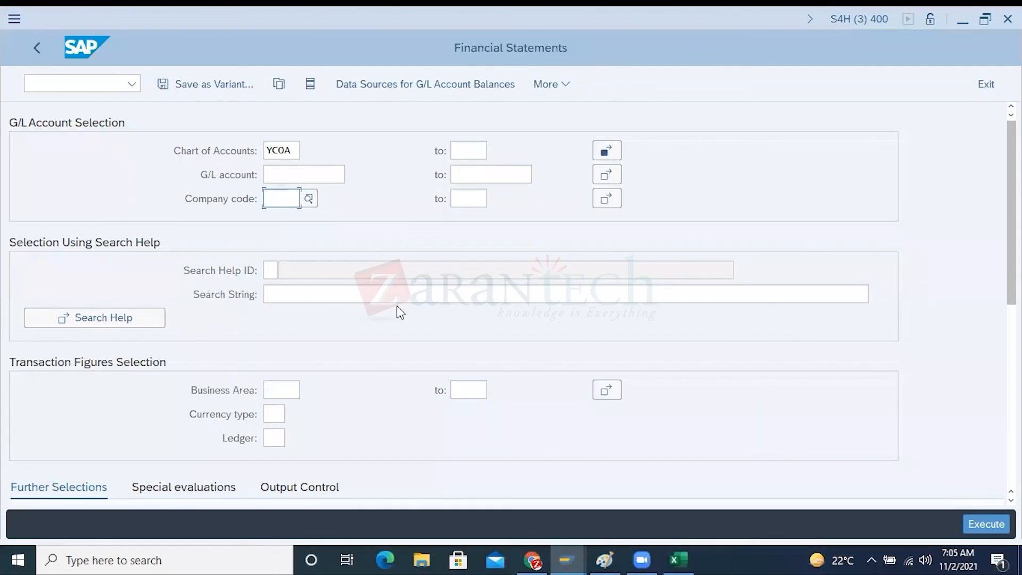
# Switch to the Excel workbook and highlight the chart of accounts codes in J11 to J17 for review
pyautogui.hotkey('alt', 'Tab')
pyautogui.click(486, 335)
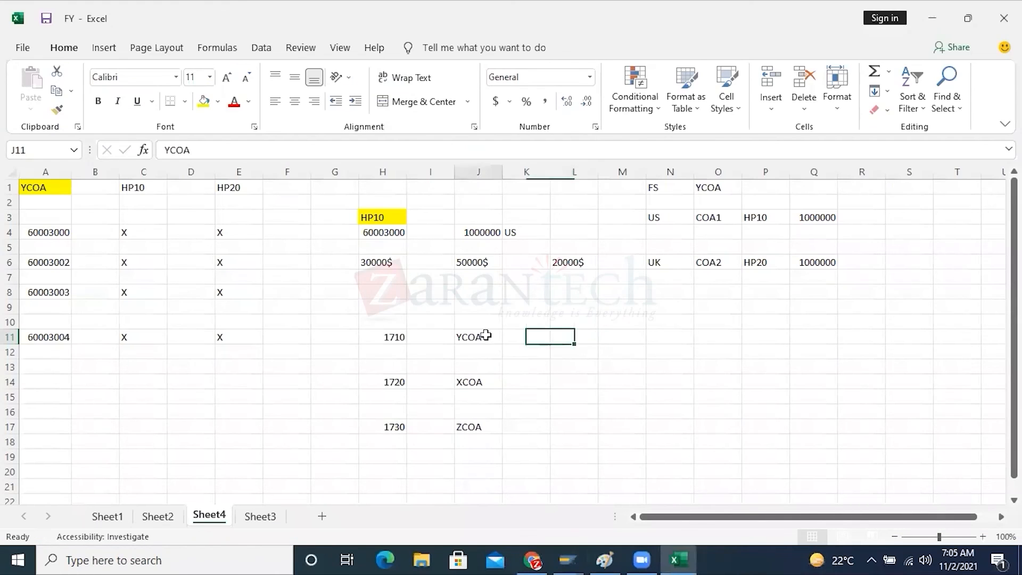
pyautogui.moveTo(486, 335); pyautogui.dragTo(492, 429)
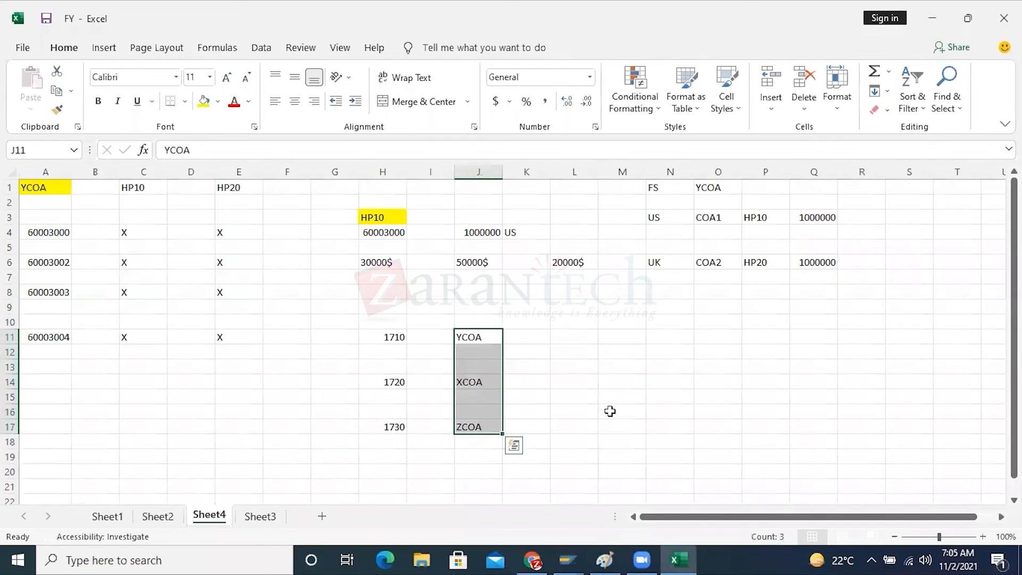
# Return to the SAP Financial Statements report and check the data sources for G/L account balances without changing them
pyautogui.click(566, 560)
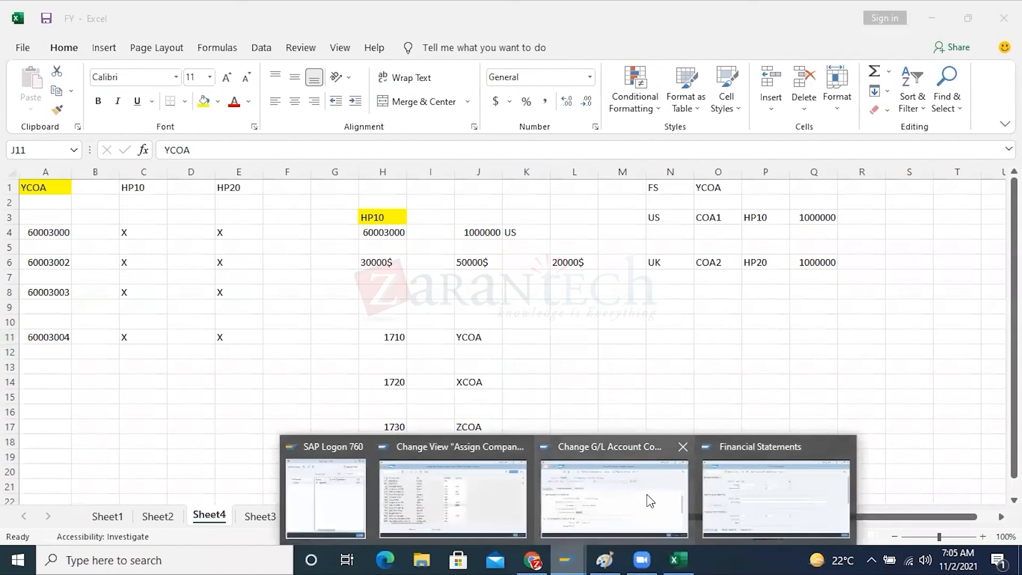
pyautogui.click(752, 494)
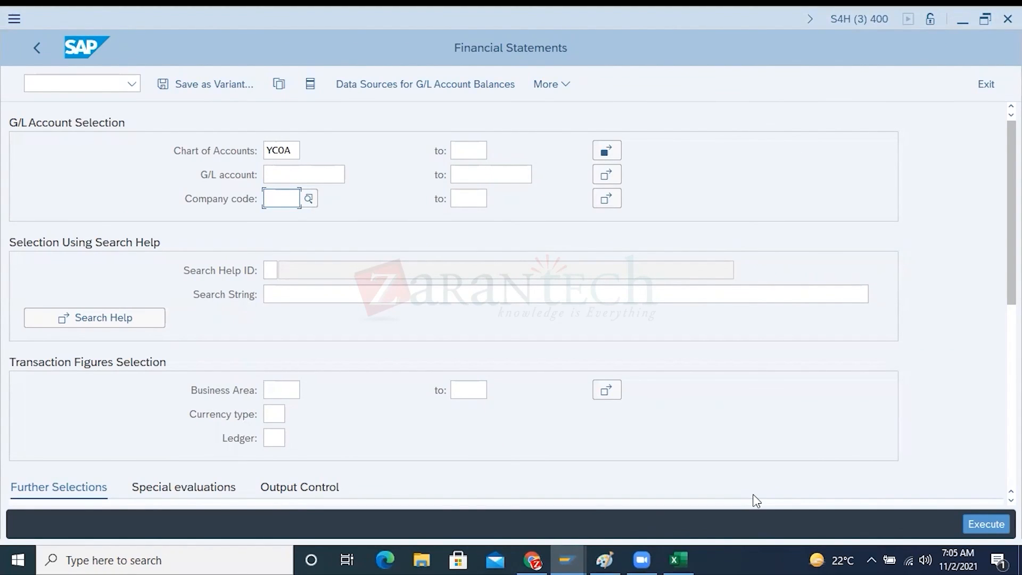
pyautogui.click(490, 86)
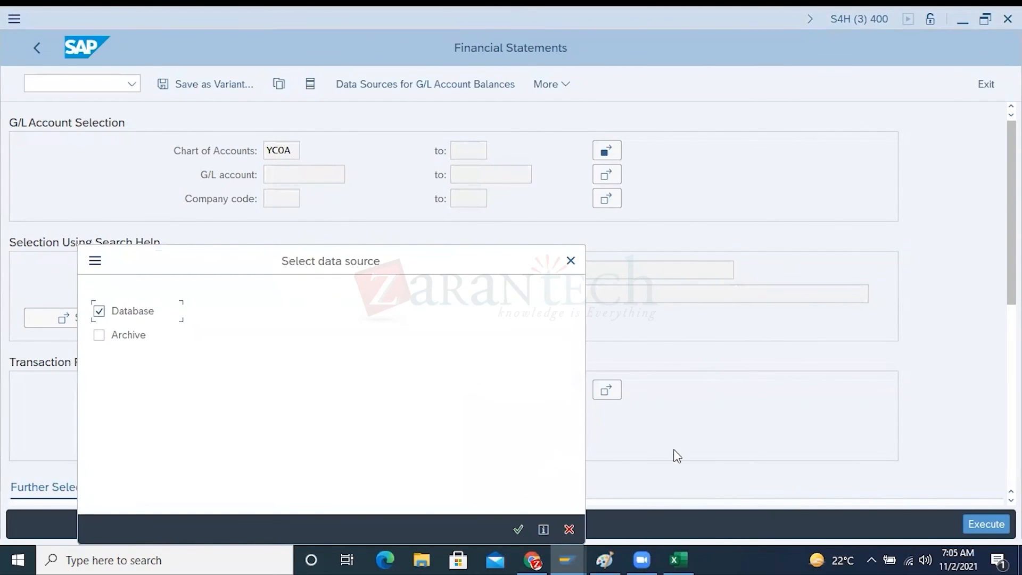
pyautogui.click(570, 260)
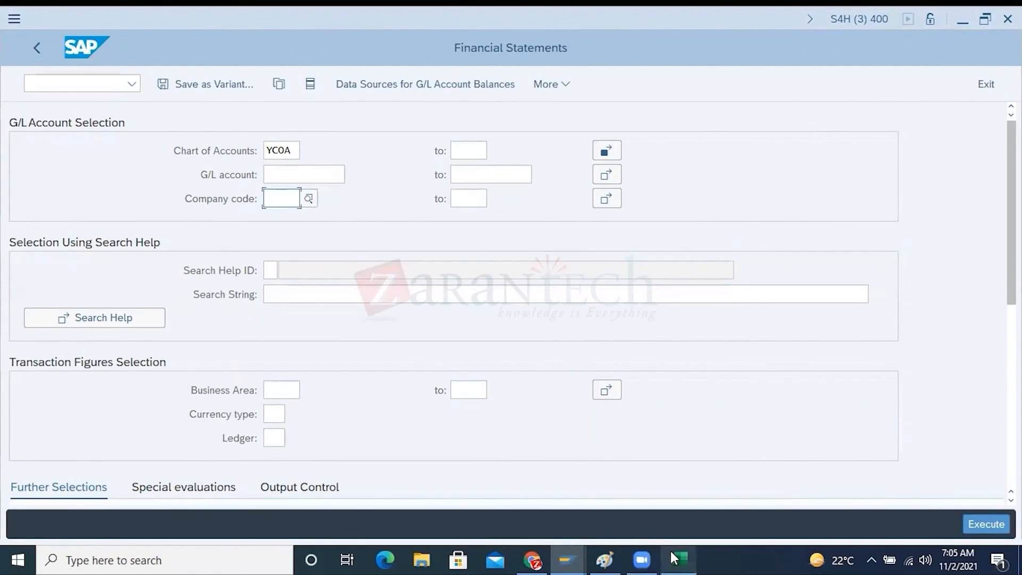
# Switch back to the Excel workbook and compare the company codes with their charts of accounts in H11 to J17
pyautogui.click(669, 549)
pyautogui.click(687, 351)
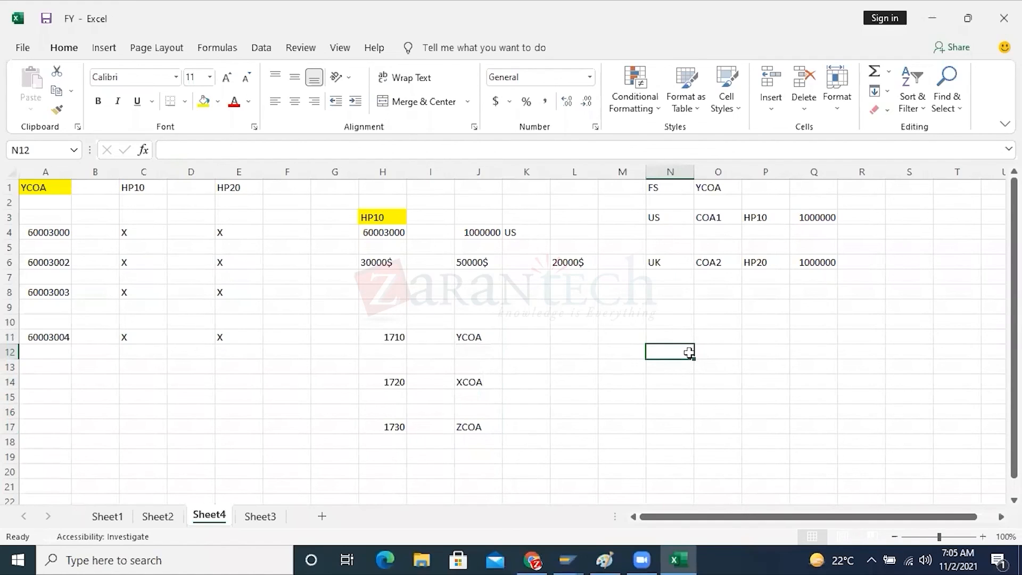
pyautogui.moveTo(397, 337); pyautogui.dragTo(481, 426)
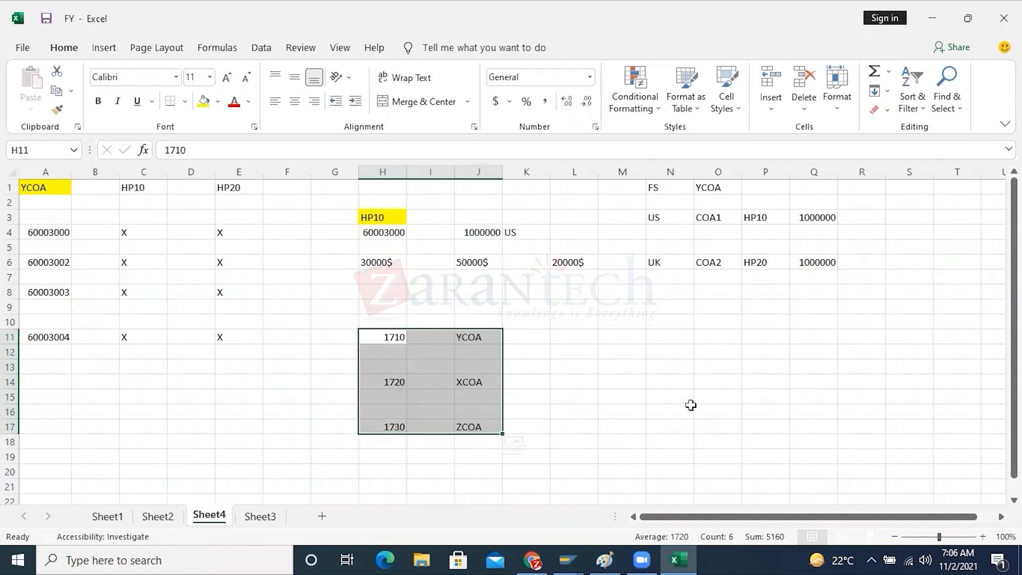
pyautogui.click(690, 408)
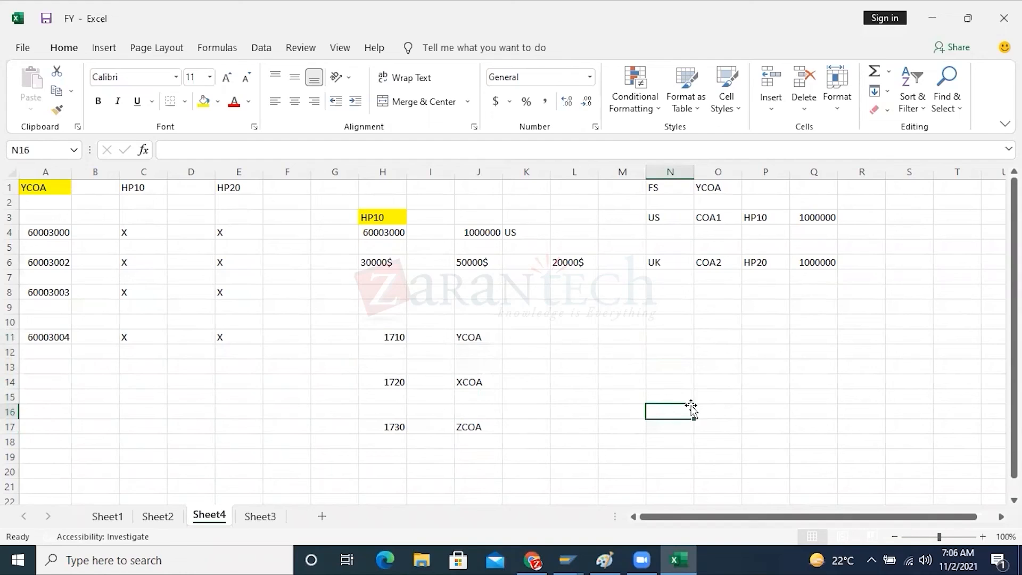
# Switch to the SAP view that assigns company codes to charts of accounts to examine company code 1710's assignment
pyautogui.click(565, 560)
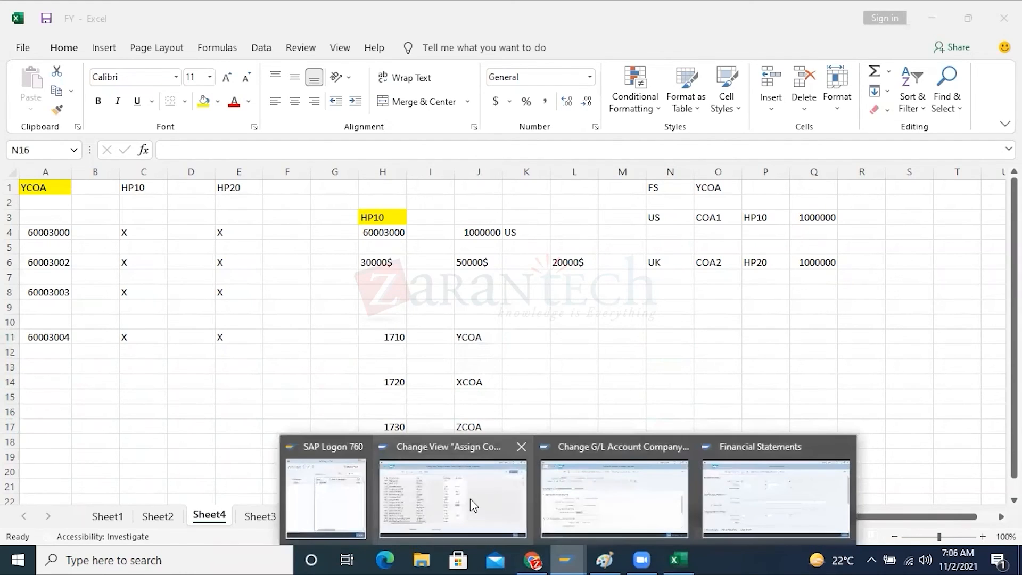
pyautogui.click(474, 505)
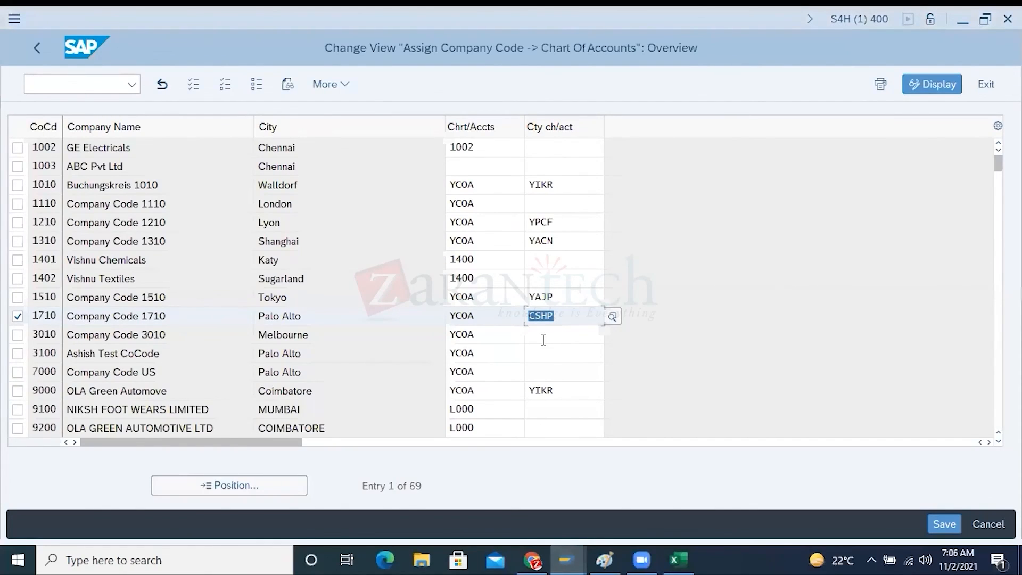